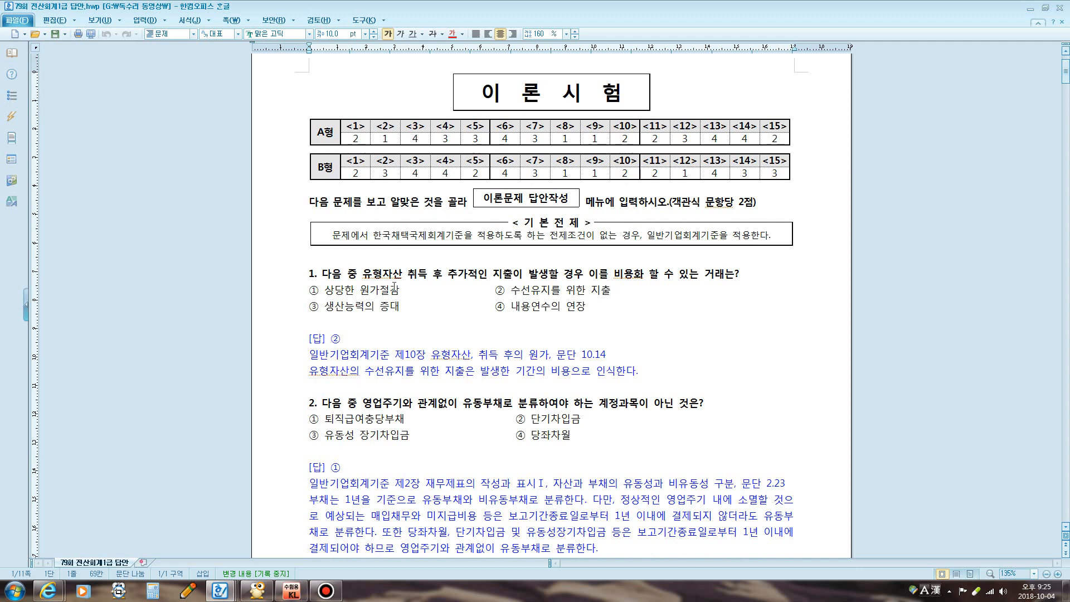
# Bring question 1 into view and briefly select the word 비용화
pyautogui.scroll(-1, 428, 269)
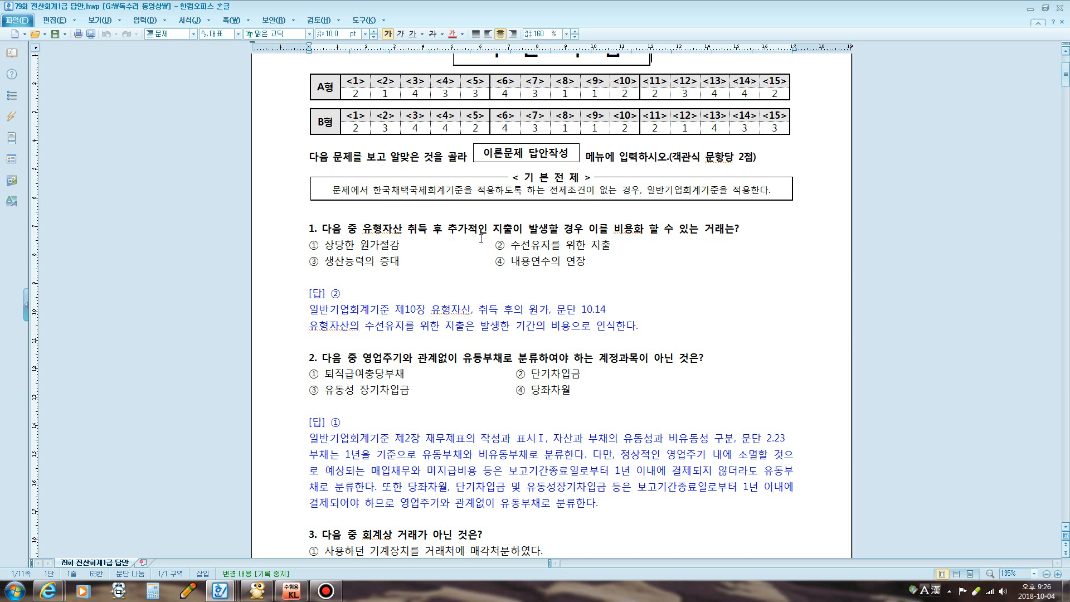
pyautogui.doubleClick(618, 229)
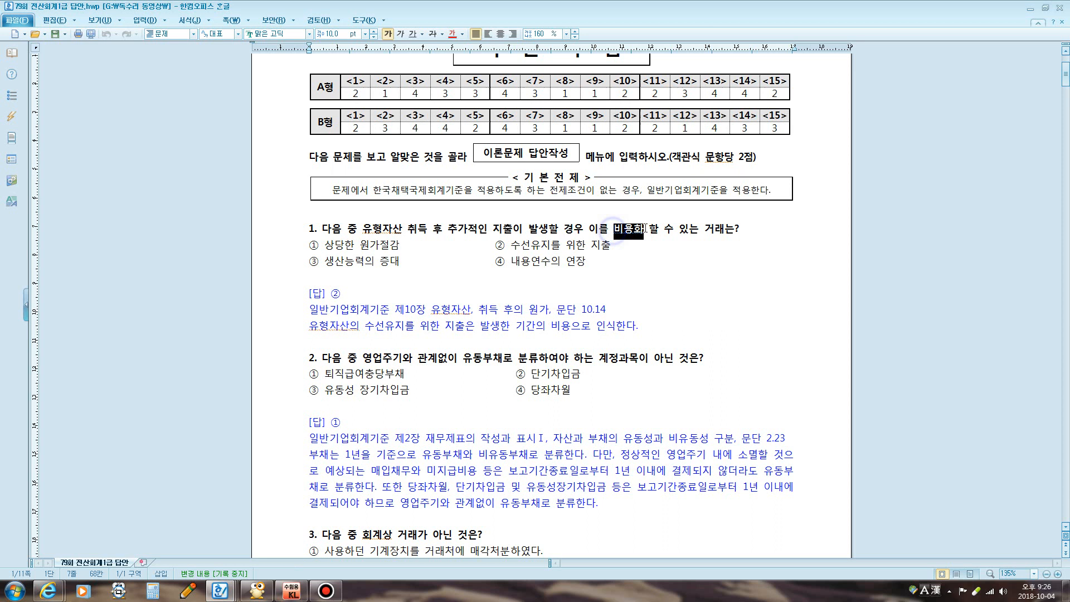
pyautogui.click(423, 284)
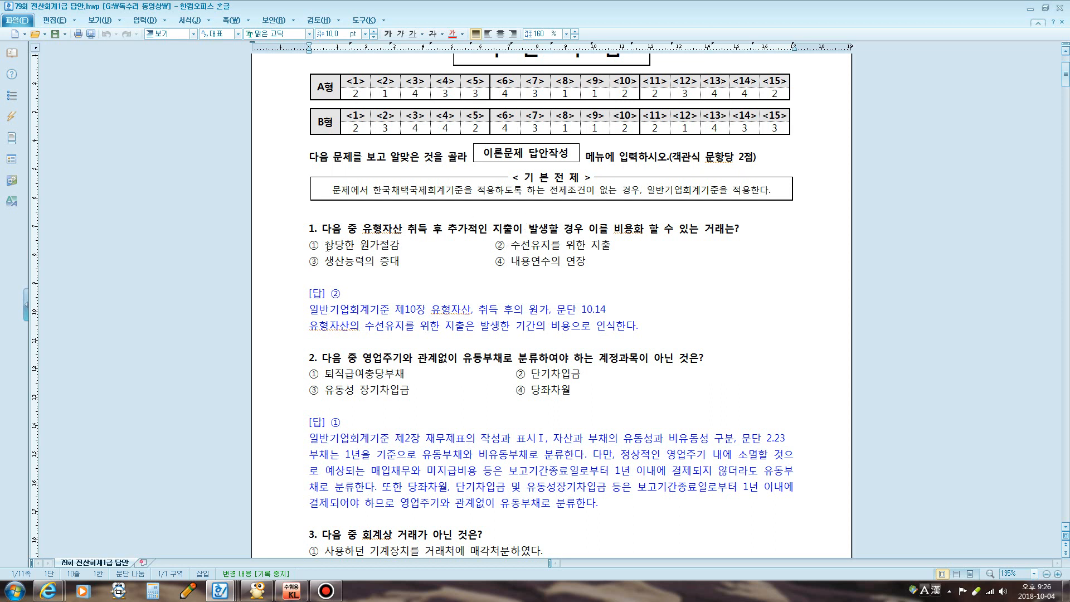
# Highlight question 1's options ① through ④ in turn, then launch K-ScreenPen
pyautogui.moveTo(325, 245); pyautogui.dragTo(400, 248)
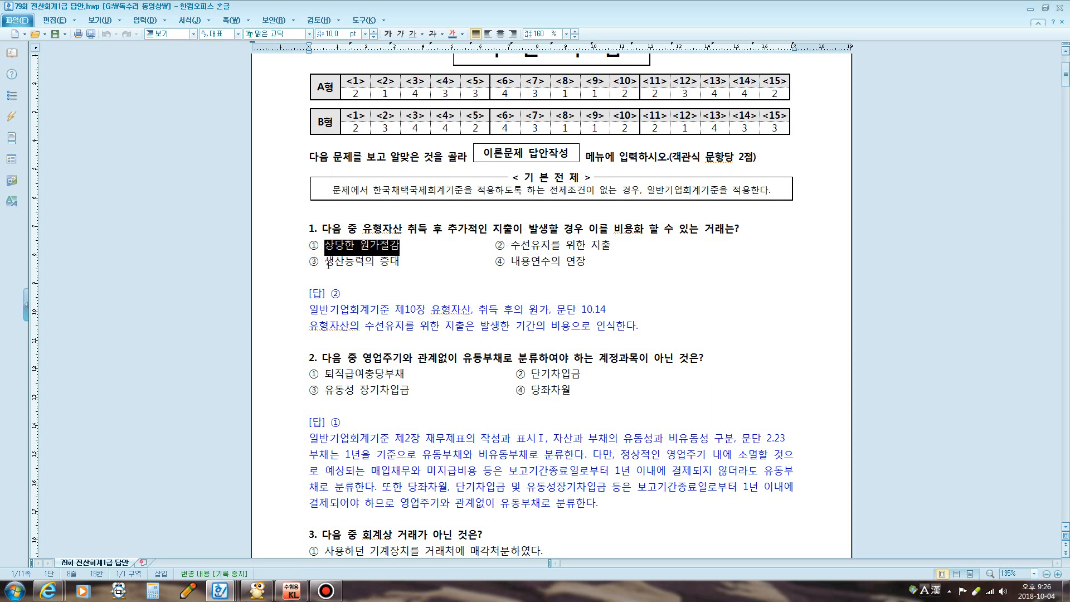
pyautogui.moveTo(326, 261); pyautogui.dragTo(411, 259)
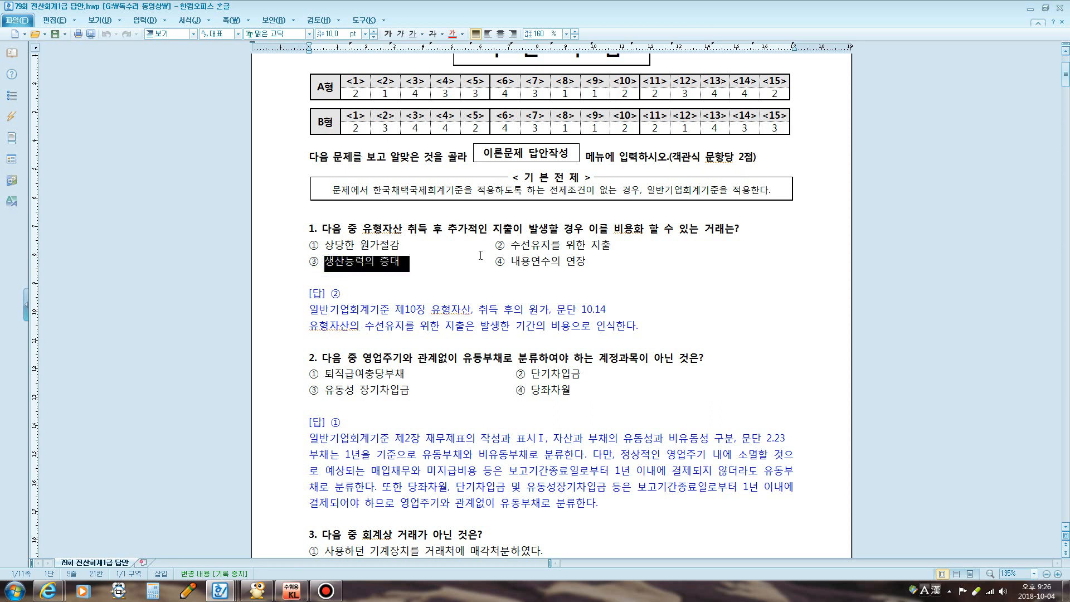
pyautogui.moveTo(506, 260); pyautogui.dragTo(575, 259)
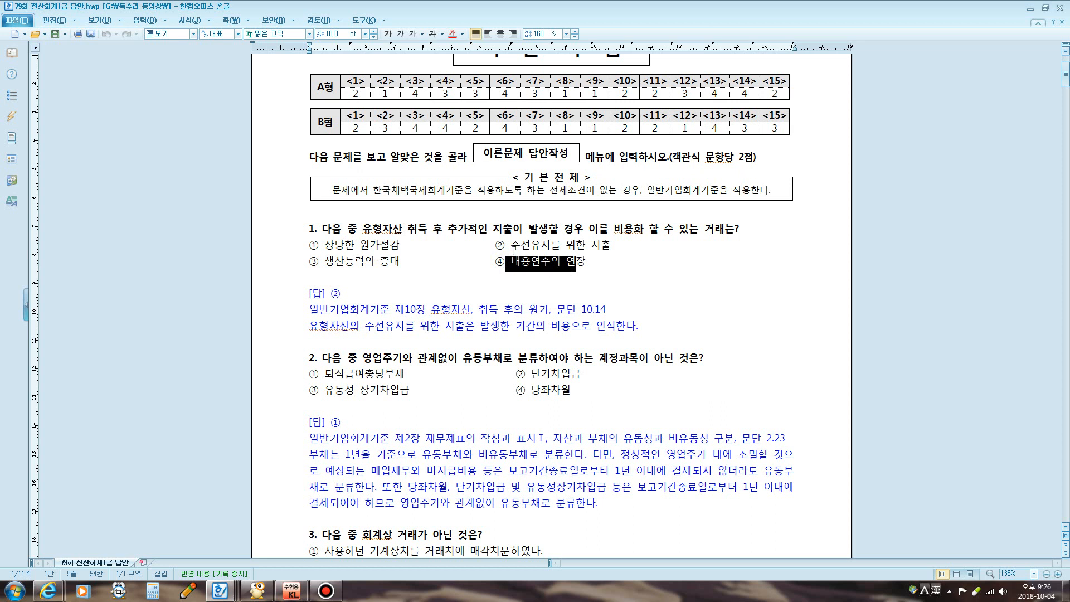
pyautogui.moveTo(510, 246); pyautogui.dragTo(611, 246)
pyautogui.click(535, 279)
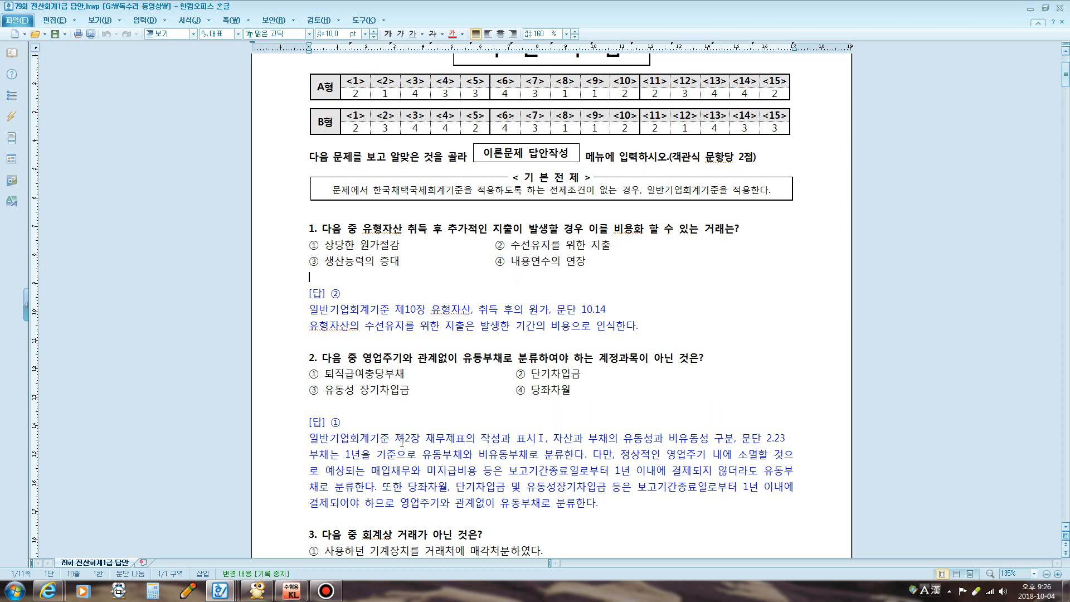
pyautogui.click(188, 590)
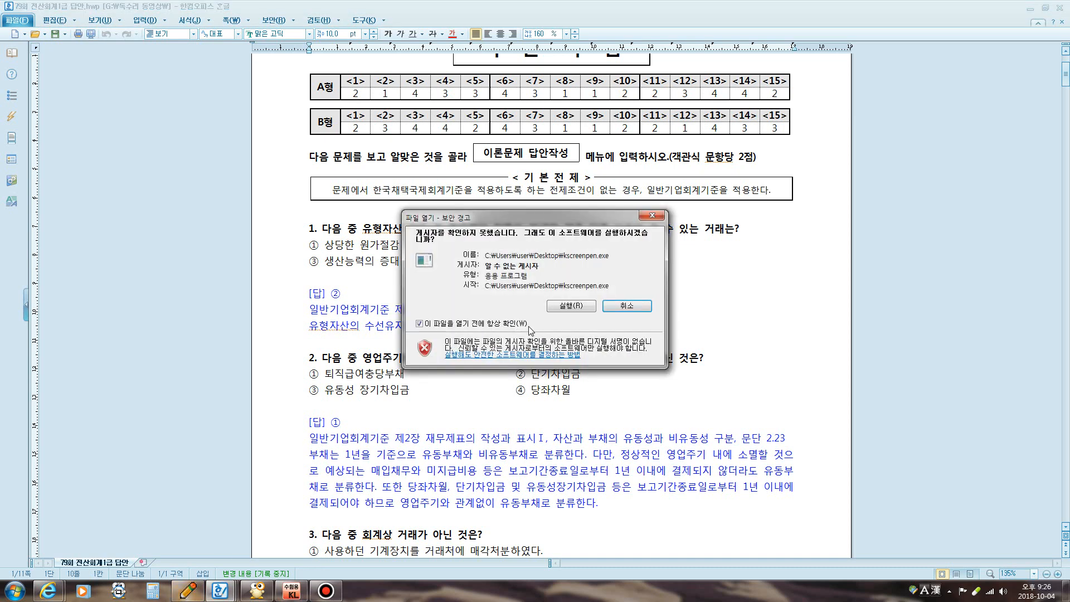
# Allow K-ScreenPen to run, test a red stroke, clear it and scroll to question 2
pyautogui.click(570, 306)
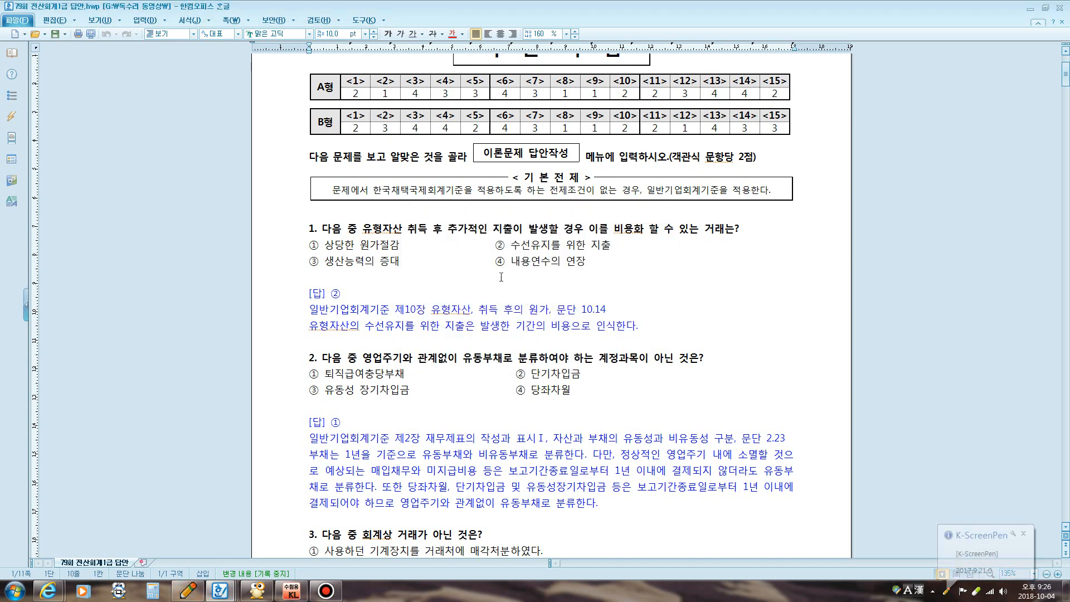
pyautogui.moveTo(493, 229)
pyautogui.mouseDown()
pyautogui.moveTo(507, 251)
pyautogui.moveTo(550, 218)
pyautogui.mouseUp()
pyautogui.press('Escape')
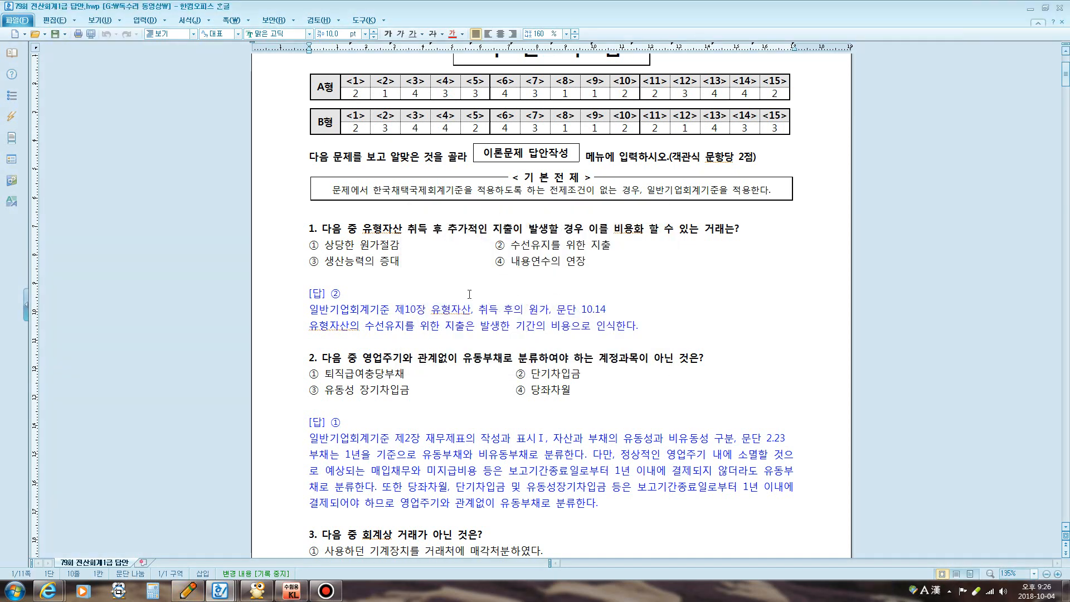
pyautogui.scroll(-3, 469, 294)
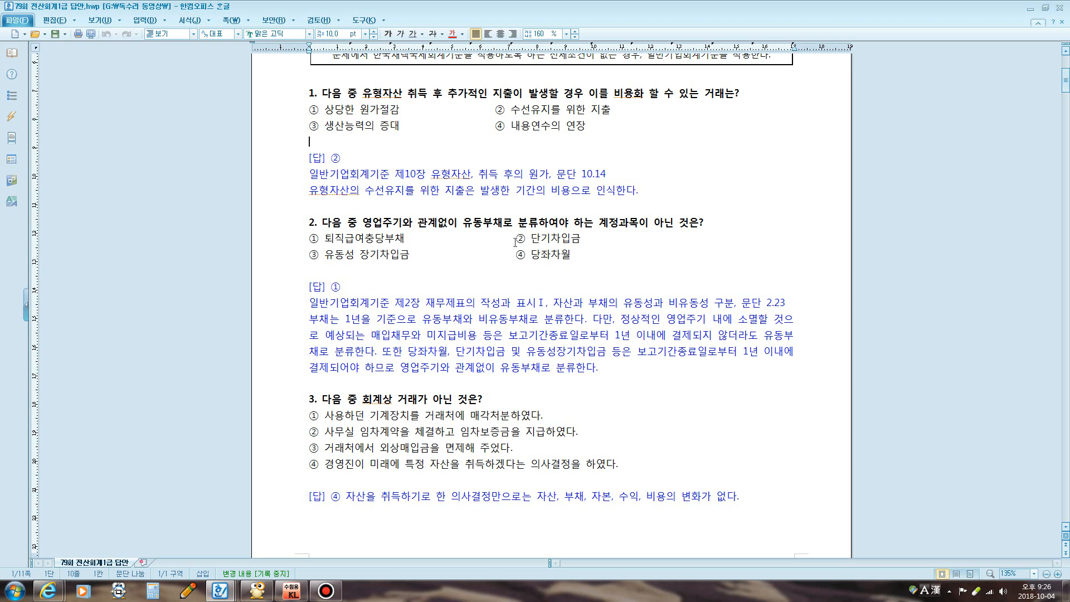
# Highlight question 2's options ② to ④, then draw a red check beside ① 퇴직급여충당부채
pyautogui.moveTo(513, 243); pyautogui.dragTo(571, 244)
pyautogui.moveTo(316, 256); pyautogui.dragTo(429, 255)
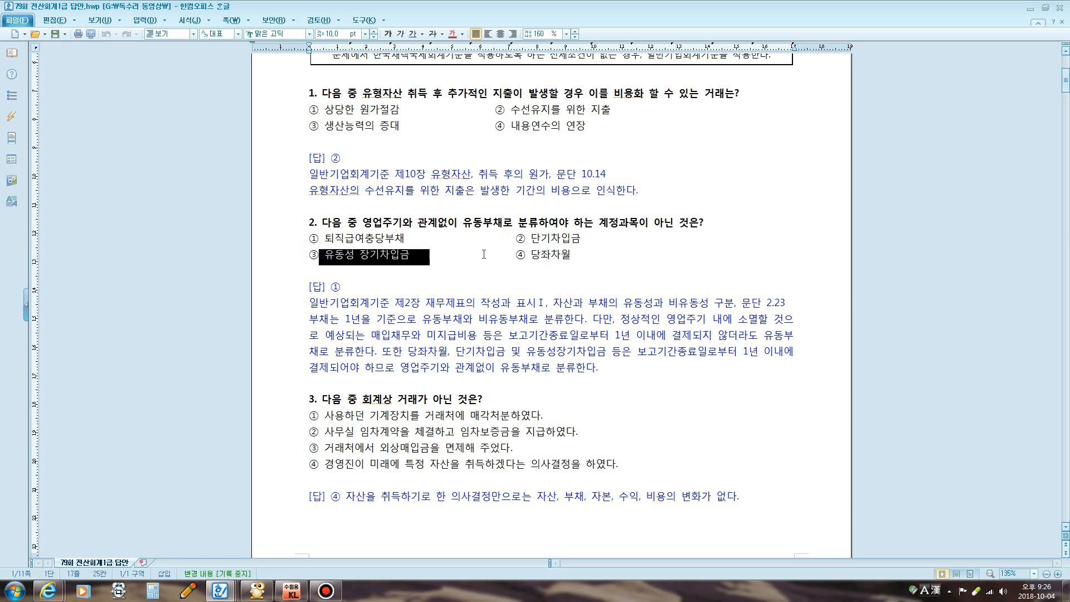
pyautogui.moveTo(507, 255); pyautogui.dragTo(568, 255)
pyautogui.click(441, 270)
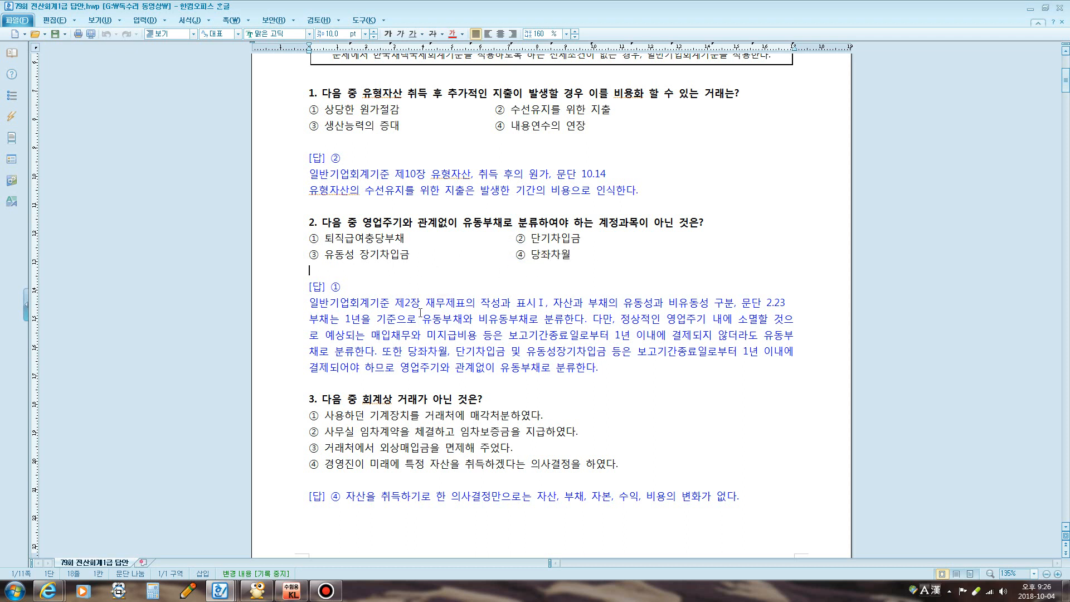
pyautogui.press('F12')
pyautogui.moveTo(307, 225)
pyautogui.mouseDown()
pyautogui.moveTo(319, 243)
pyautogui.moveTo(346, 217)
pyautogui.mouseUp()
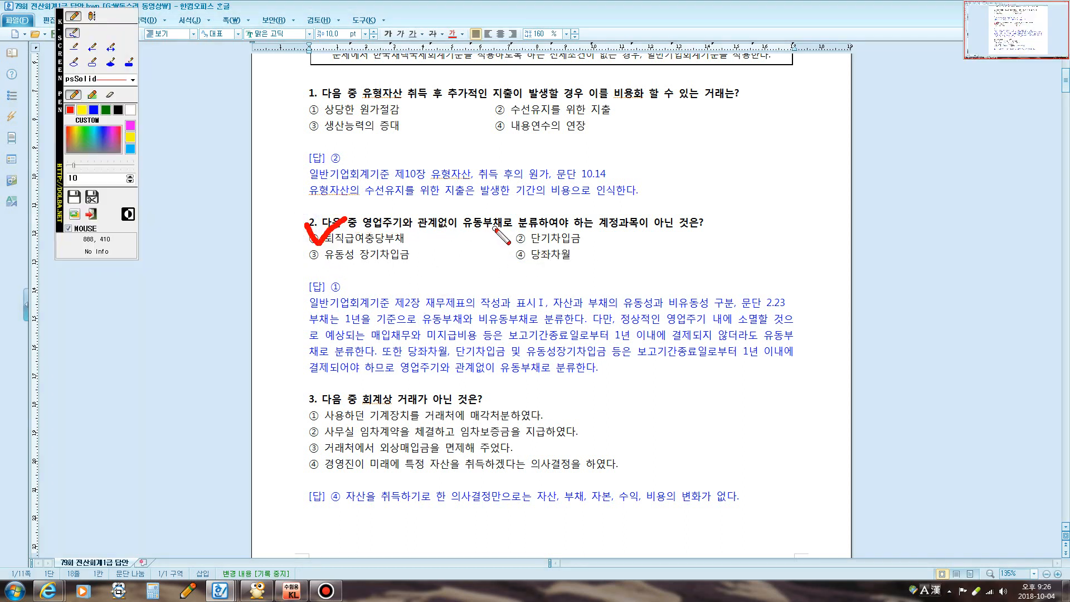
# Clear the check and scroll down to question 3 with the pen active again
pyautogui.press('F12')
pyautogui.scroll(-3, 459, 266)
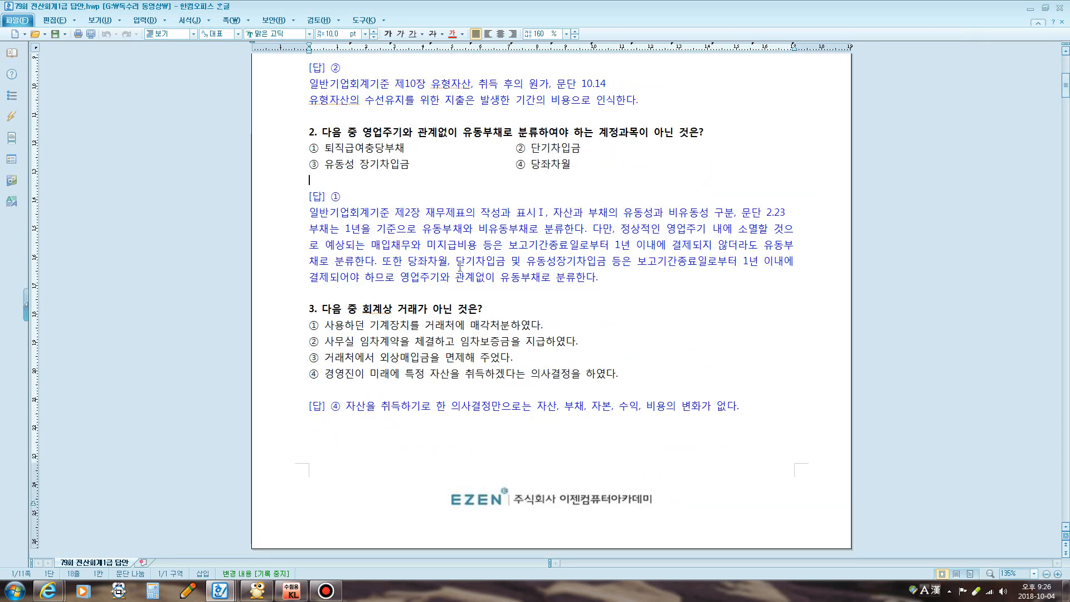
pyautogui.scroll(-2, 460, 266)
pyautogui.scroll(-3, 445, 267)
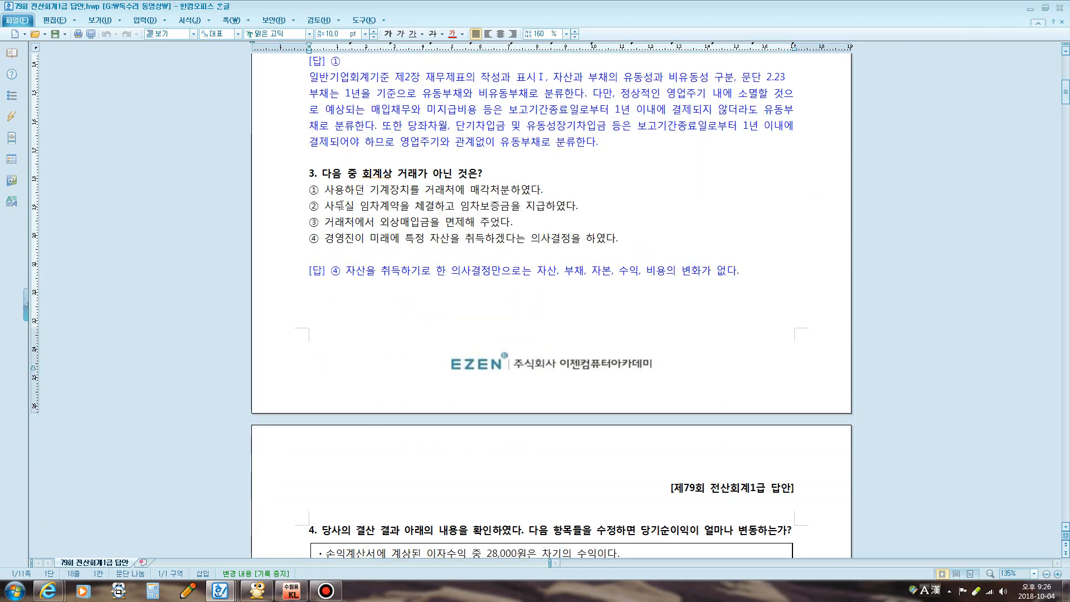
pyautogui.press('F12')
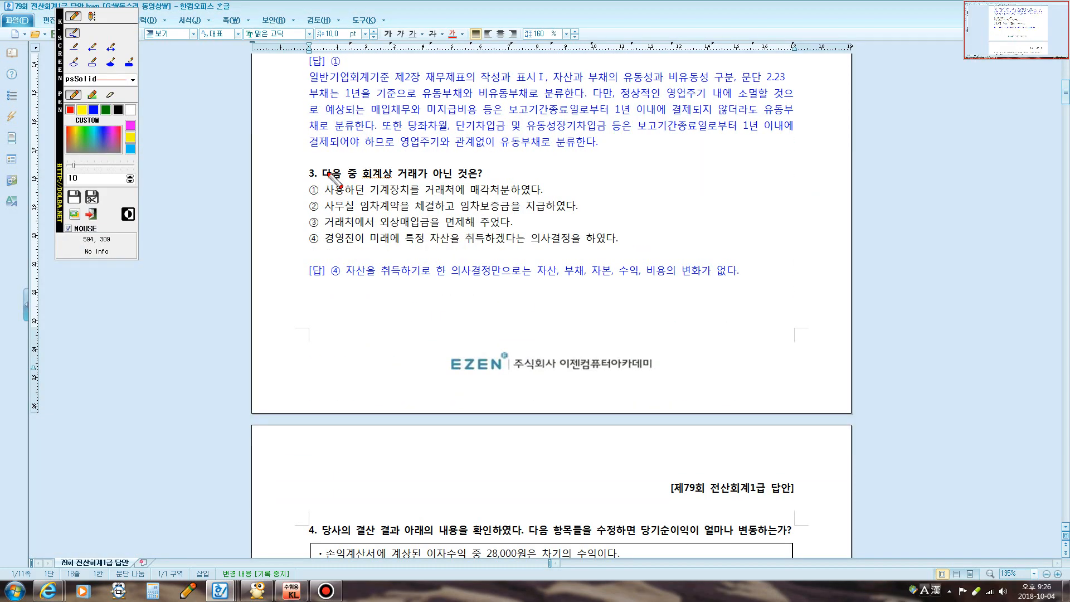
# Write the red note 자산,부채,자본 증감변동 after question 3, then erase it
pyautogui.click(92, 16)
pyautogui.click(506, 170)
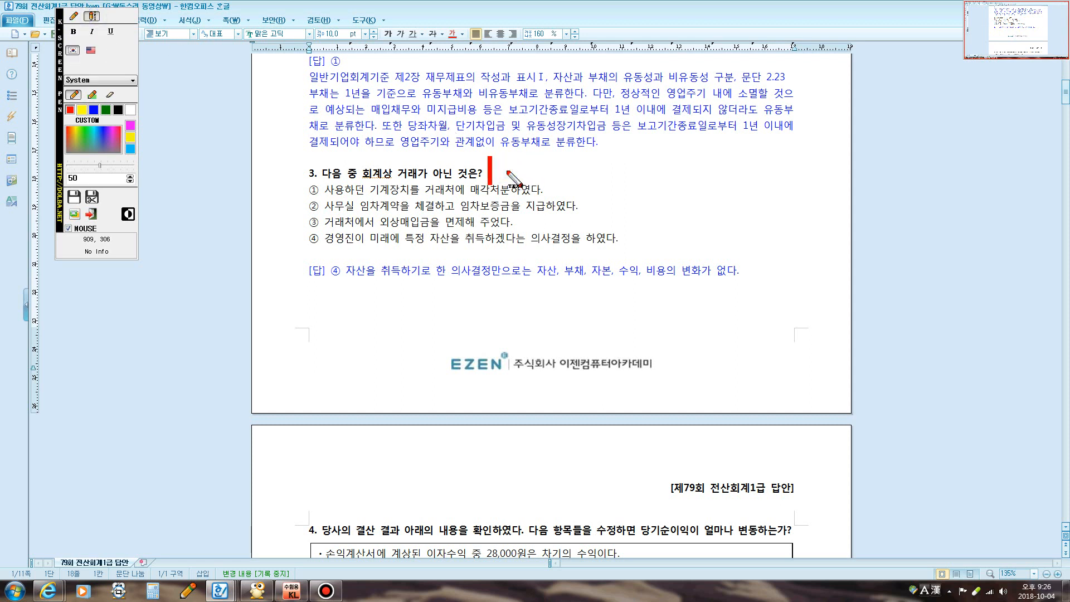
pyautogui.write('자산')
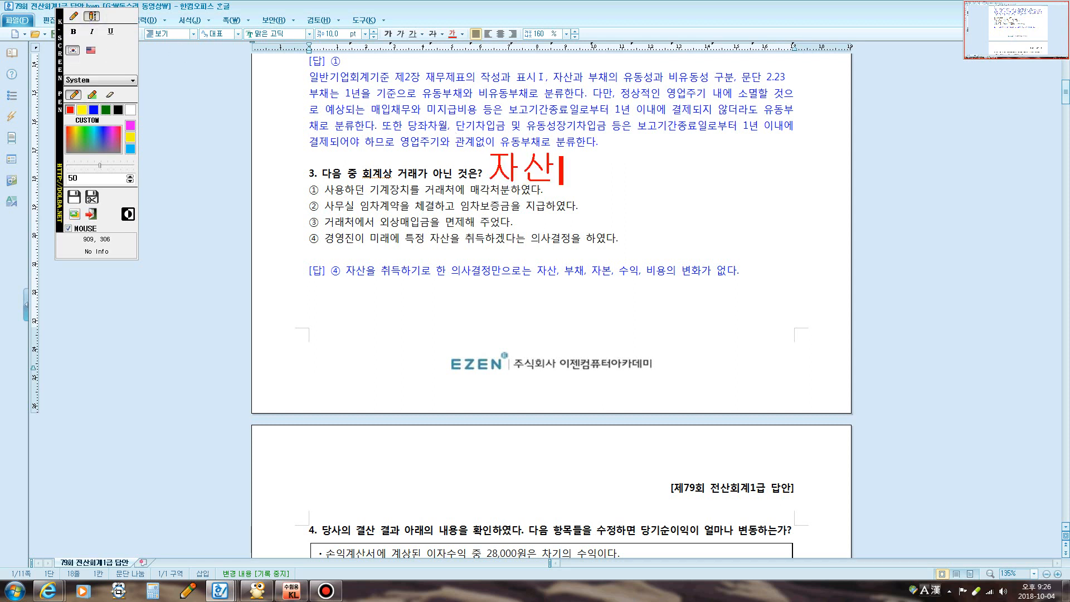
pyautogui.write('ㅡ,')
pyautogui.press('BackSpace')
pyautogui.press('BackSpace')
pyautogui.press('BackSpace')
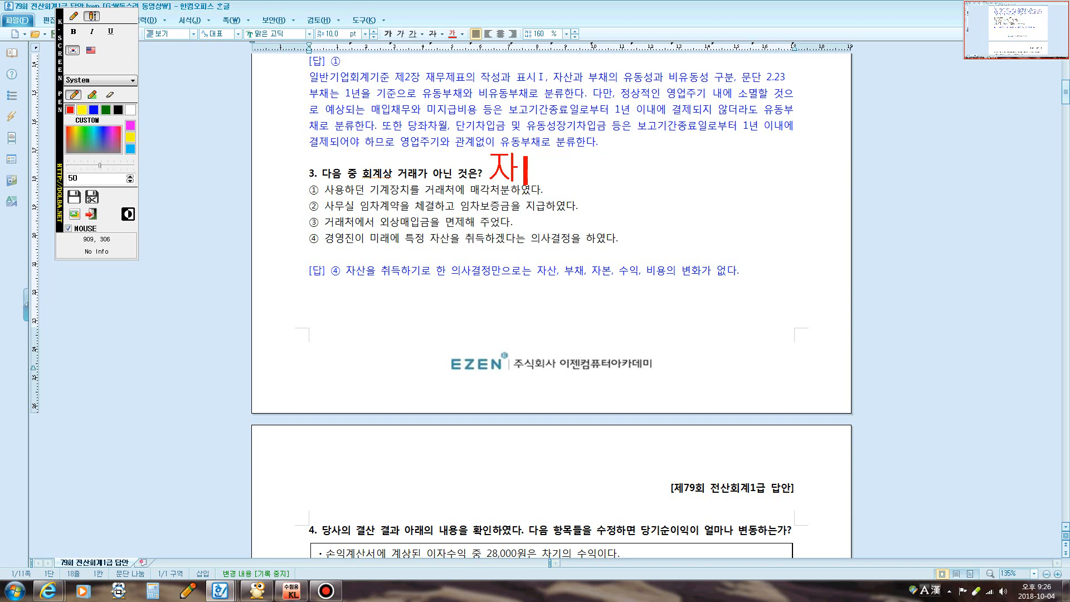
pyautogui.write('산,부채,ㅈ')
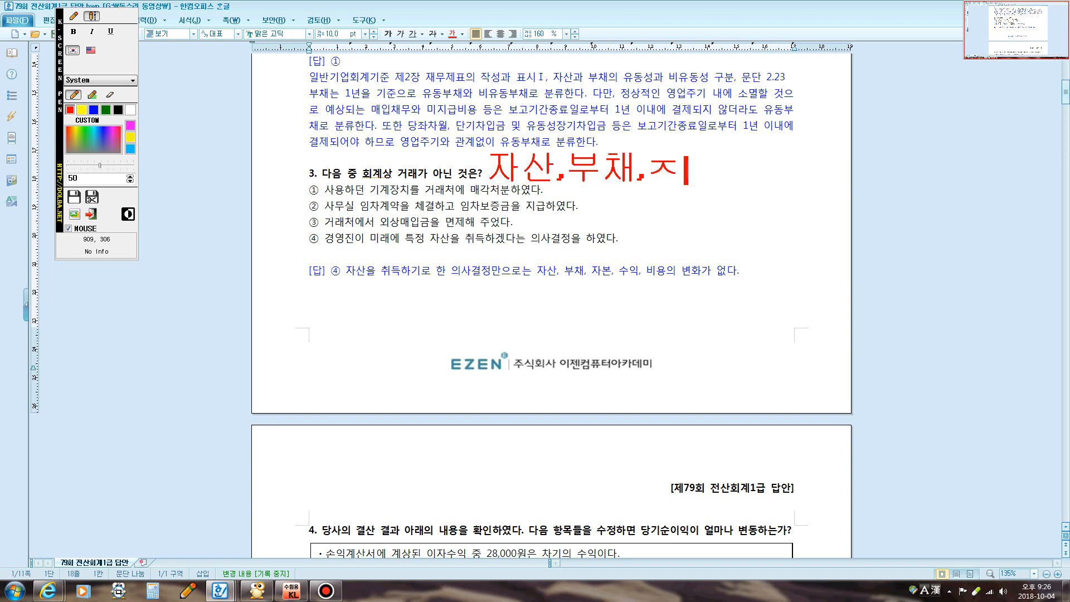
pyautogui.write('ㅏ본 증가')
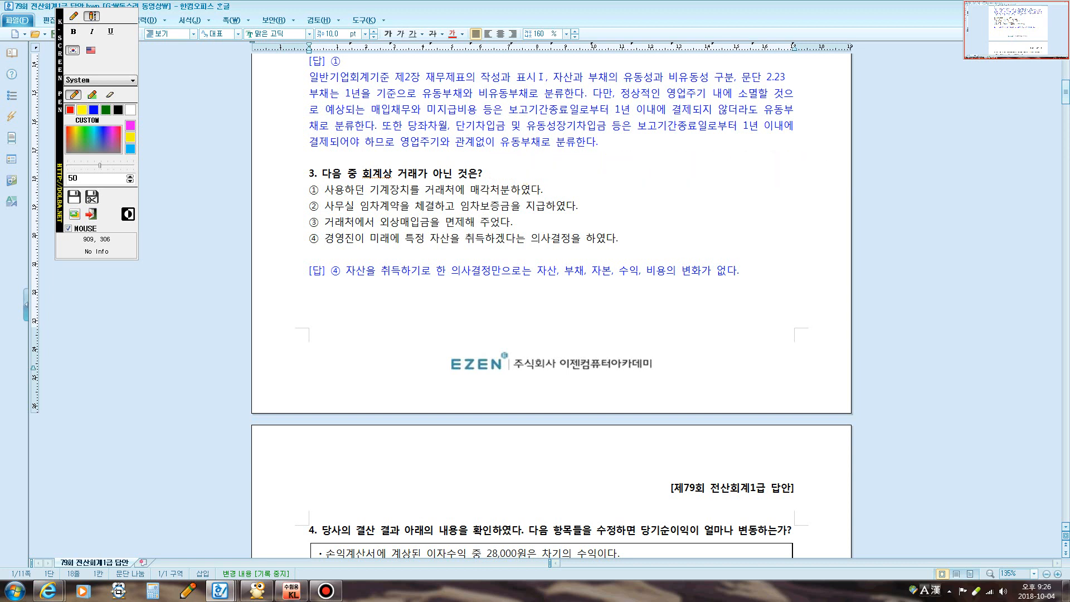
pyautogui.write('ㅁ변동')
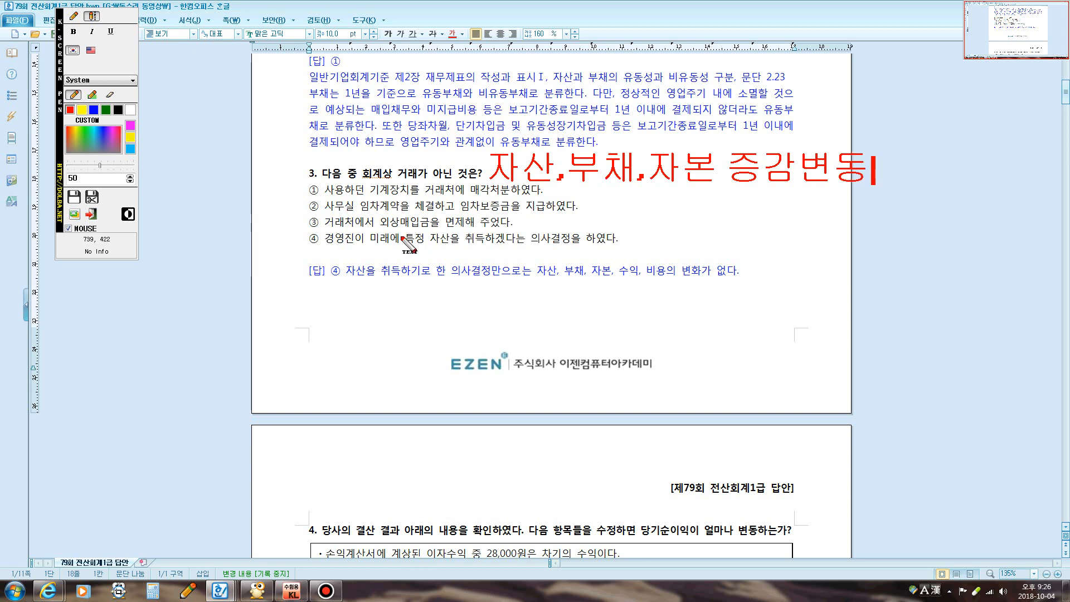
pyautogui.press('Escape')
pyautogui.press('Escape')
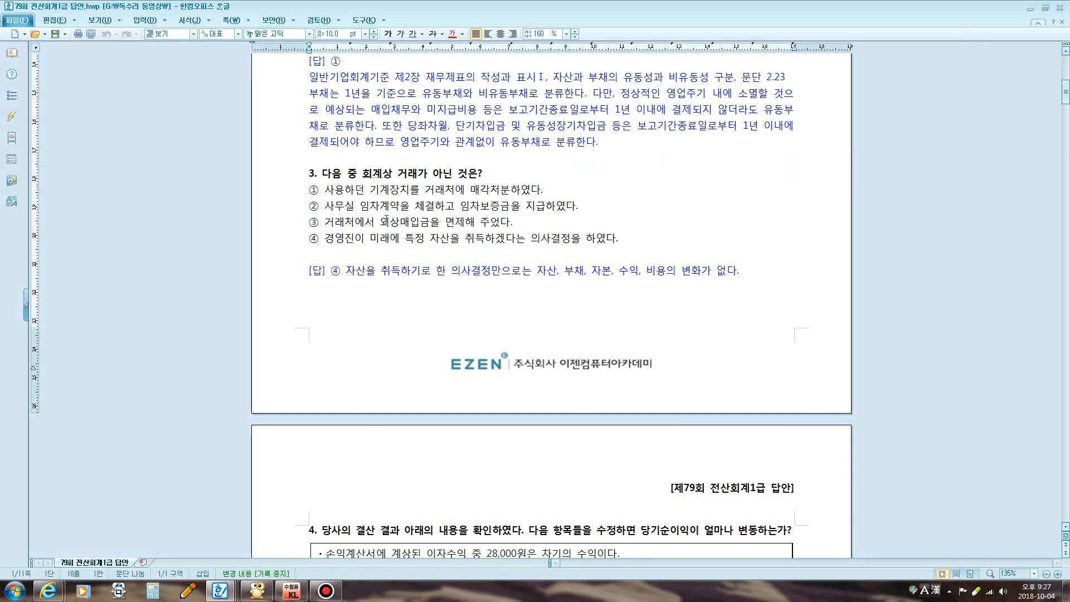
pyautogui.hotkey('ctrl', '`')
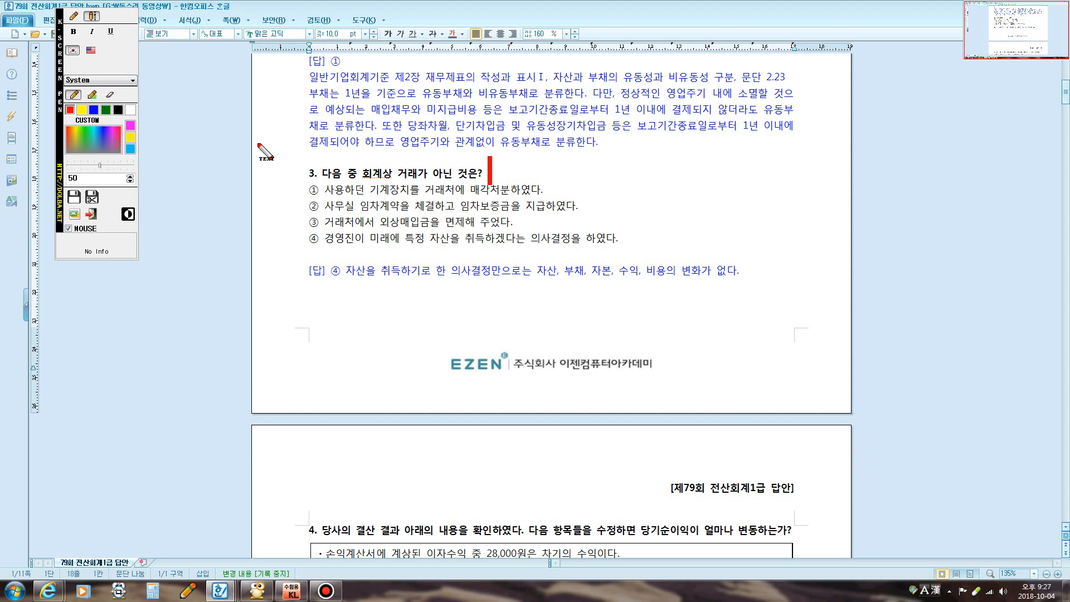
# Circle 기계장치 and box 임차보증금 in question 3's options with red pen strokes
pyautogui.click(73, 16)
pyautogui.moveTo(369, 195)
pyautogui.mouseDown()
pyautogui.moveTo(419, 203)
pyautogui.moveTo(397, 177)
pyautogui.moveTo(367, 190)
pyautogui.moveTo(372, 197)
pyautogui.mouseUp()
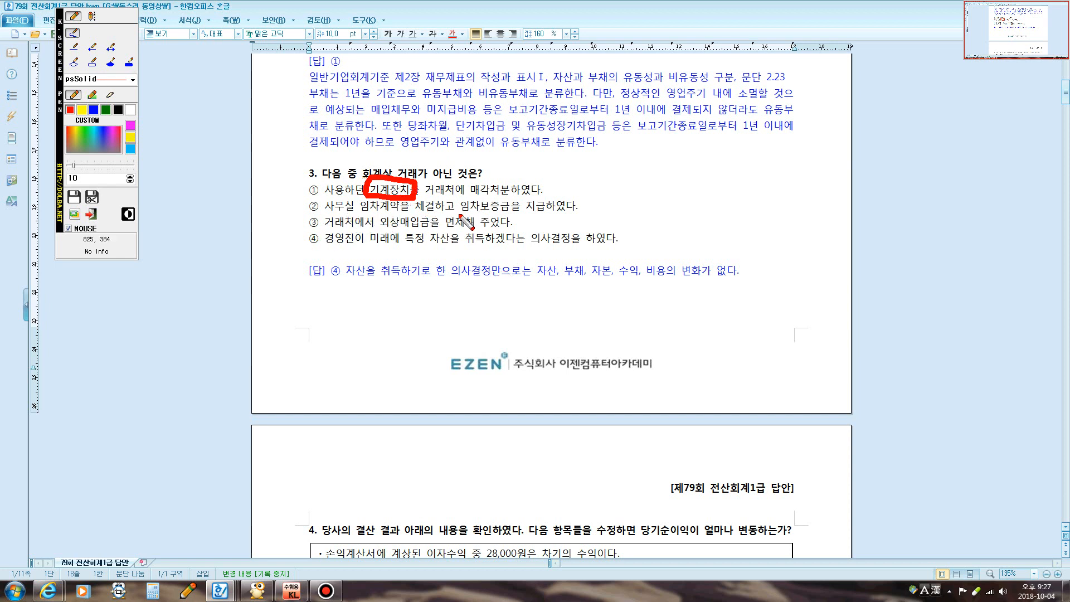
pyautogui.moveTo(457, 215)
pyautogui.mouseDown()
pyautogui.moveTo(456, 198)
pyautogui.moveTo(504, 195)
pyautogui.moveTo(506, 215)
pyautogui.moveTo(456, 214)
pyautogui.mouseUp()
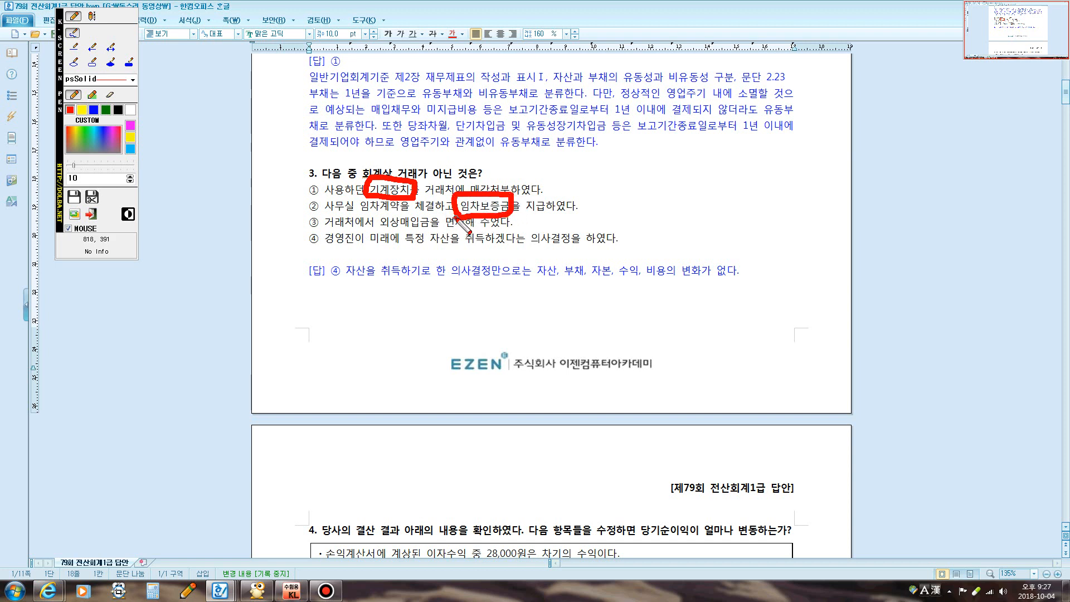
pyautogui.moveTo(559, 187); pyautogui.dragTo(534, 228)
pyautogui.moveTo(631, 207)
pyautogui.mouseDown()
pyautogui.moveTo(607, 198)
pyautogui.moveTo(641, 193)
pyautogui.moveTo(619, 209)
pyautogui.moveTo(601, 188)
pyautogui.mouseUp()
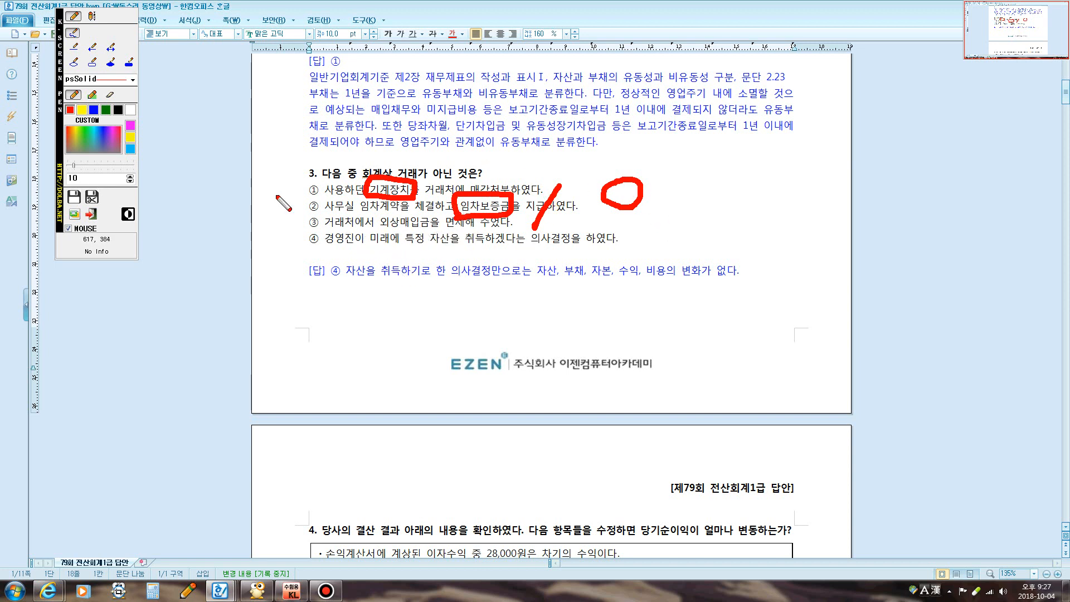
# Type the red note 외상매입금 / 채무면제이익 near option ④, then clear the notes
pyautogui.click(92, 16)
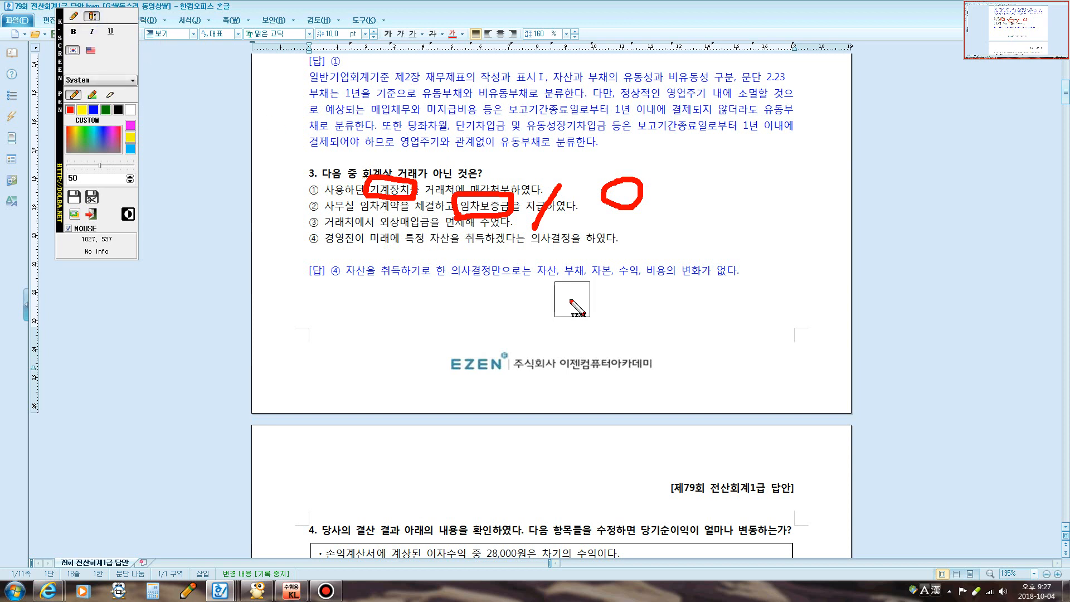
pyautogui.click(494, 258)
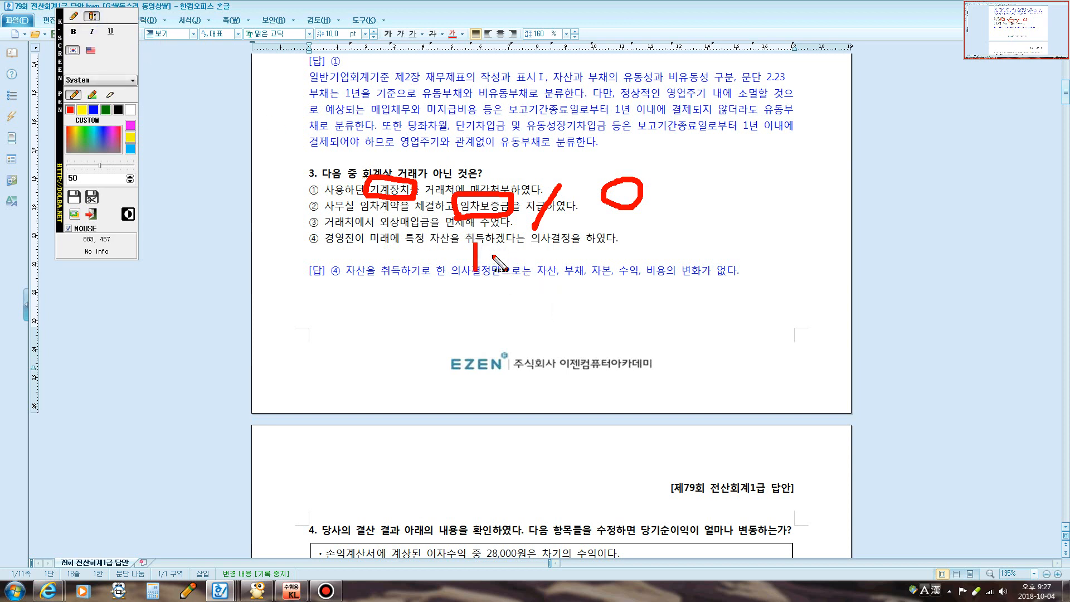
pyautogui.write('외하')
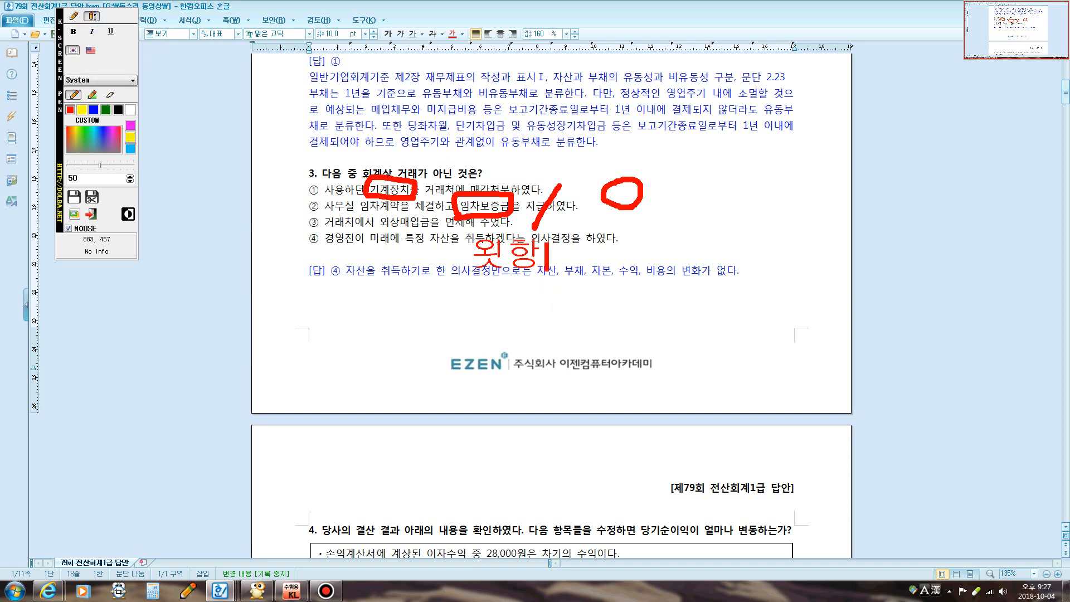
pyautogui.press('BackSpace')
pyautogui.press('BackSpace')
pyautogui.write('외상')
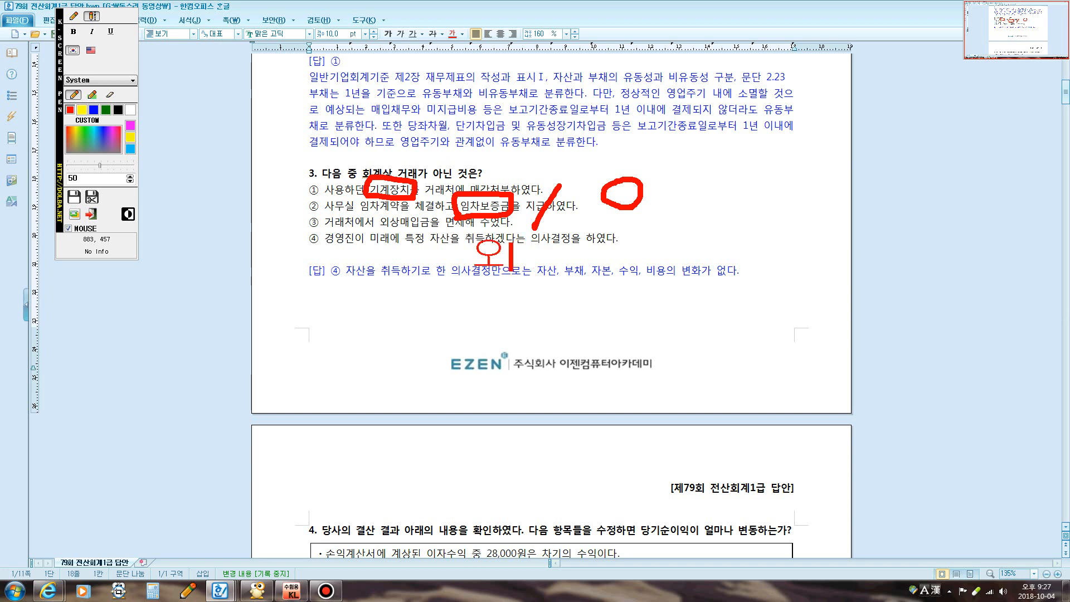
pyautogui.write('매입금')
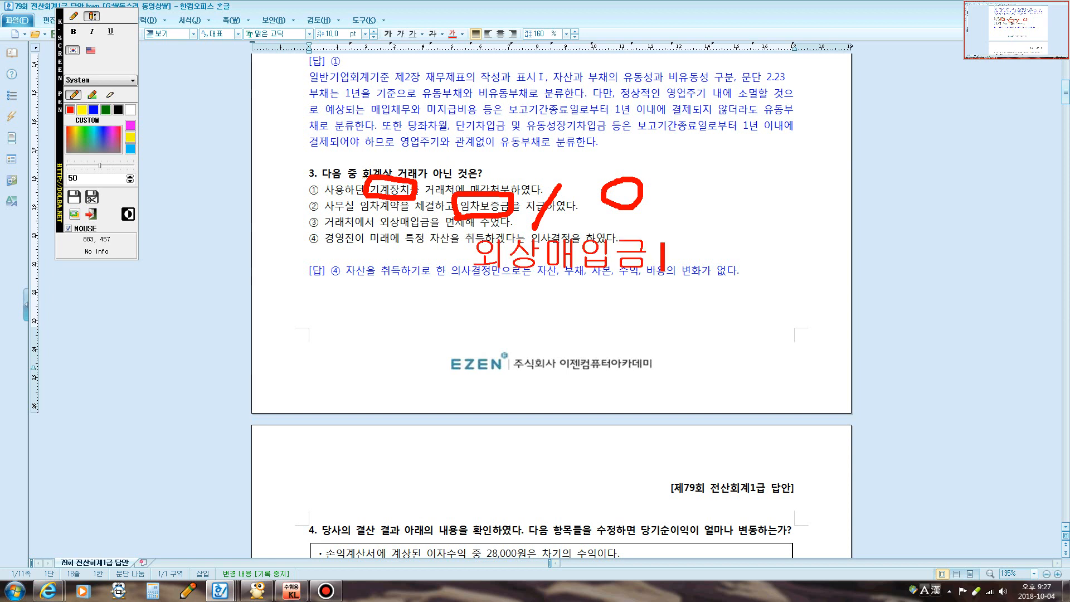
pyautogui.write(' / 채무')
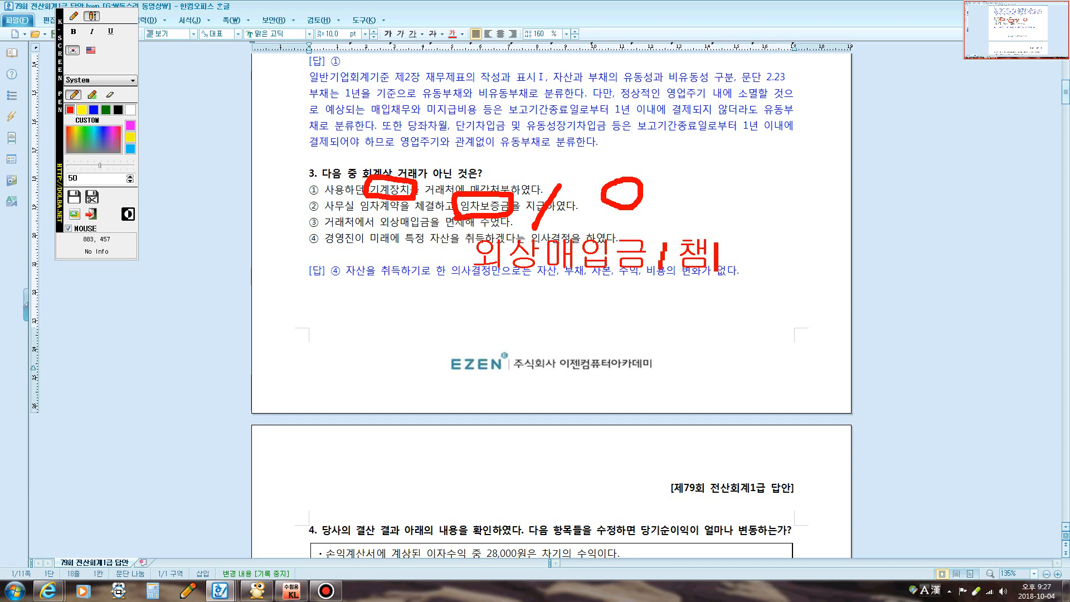
pyautogui.write('면제이익')
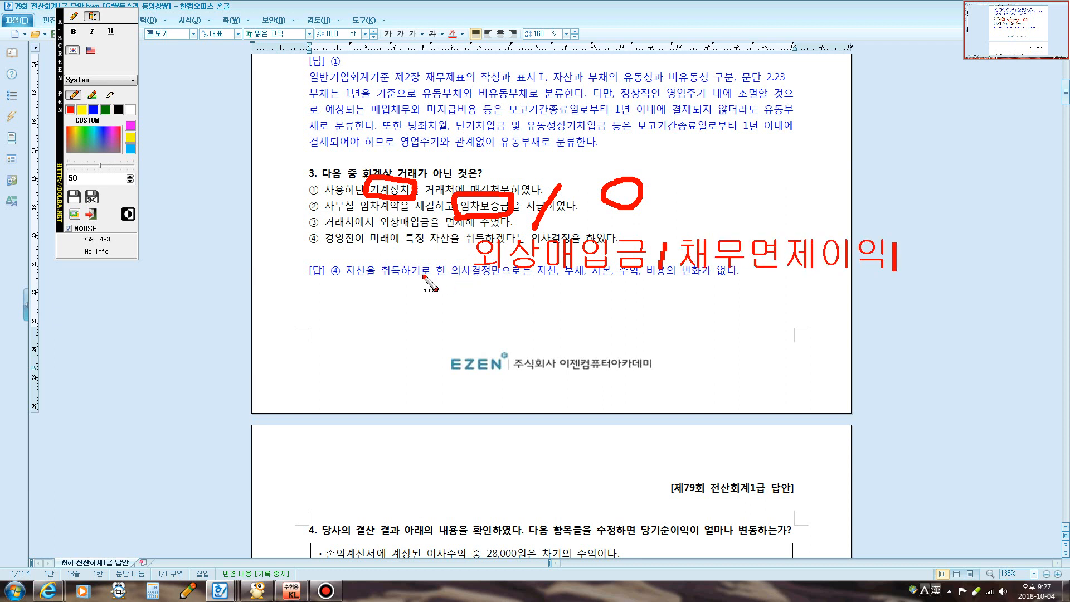
pyautogui.press('Escape')
# Select option ④'s text, then draw a red check beside it as the answer
pyautogui.moveTo(324, 240); pyautogui.dragTo(659, 254)
pyautogui.click(659, 255)
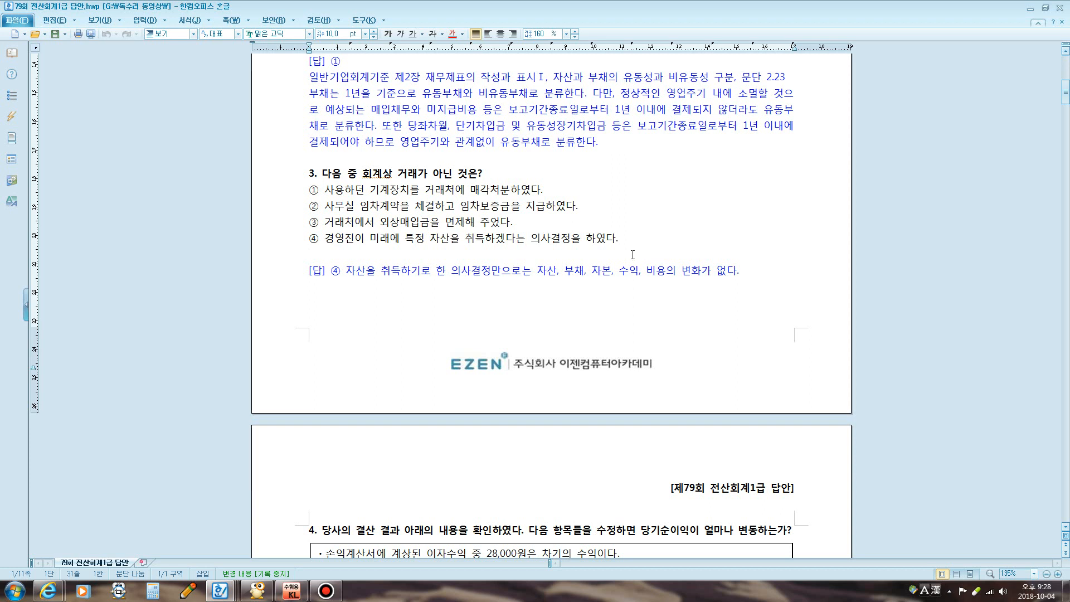
pyautogui.press('F2')
pyautogui.click(306, 225)
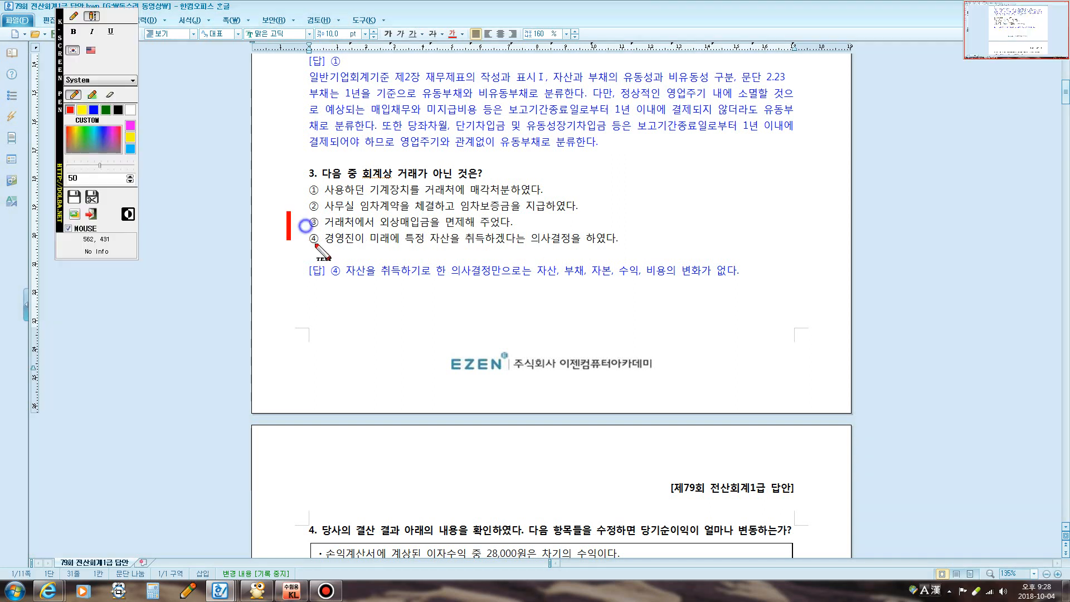
pyautogui.click(73, 17)
pyautogui.moveTo(307, 229)
pyautogui.mouseDown()
pyautogui.moveTo(313, 241)
pyautogui.moveTo(326, 229)
pyautogui.mouseUp()
# Close the overlay and enter (28,000) after question 4's first bullet
pyautogui.press('F2')
pyautogui.scroll(-7, 398, 231)
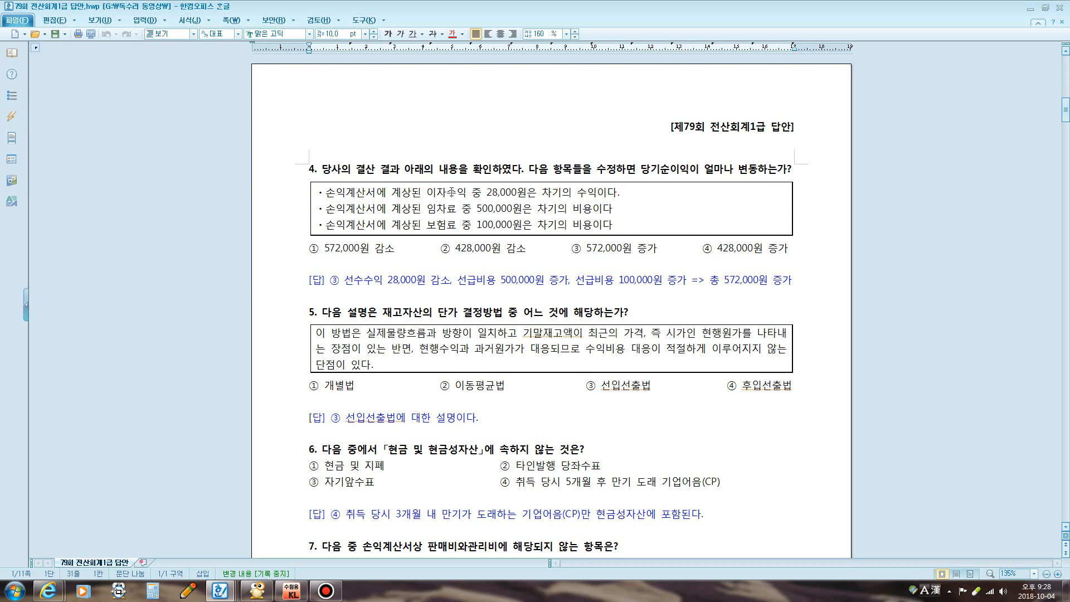
pyautogui.moveTo(452, 191); pyautogui.dragTo(610, 191)
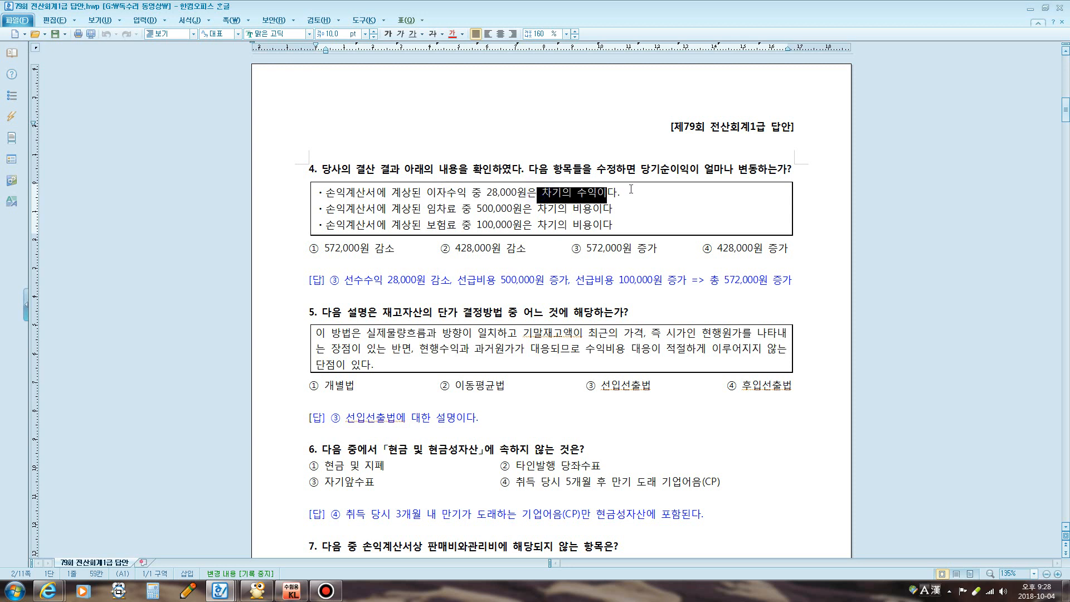
pyautogui.click(631, 192)
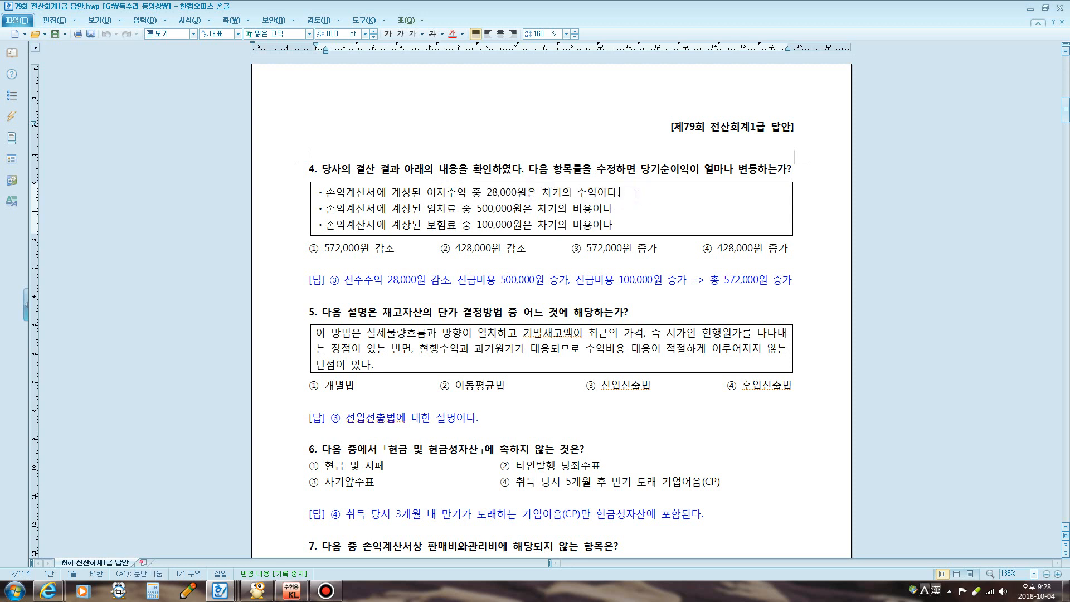
pyautogui.write('(28,000')
# Enter 500,000 and 100,000 after the other bullets and select option ③ 572,000원 증가
pyautogui.click(621, 209)
pyautogui.write('00,000')
pyautogui.click(623, 225)
pyautogui.write(',00')
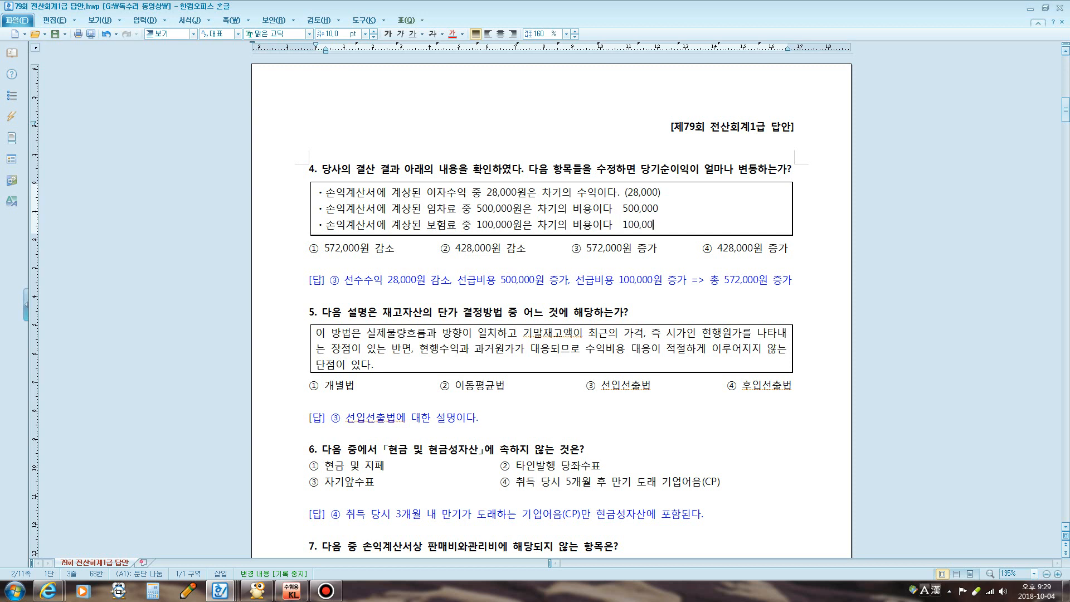
pyautogui.write('0')
pyautogui.moveTo(570, 234)
pyautogui.mouseDown()
pyautogui.moveTo(578, 254)
pyautogui.moveTo(603, 236)
pyautogui.mouseUp()
pyautogui.scroll(-4, 467, 256)
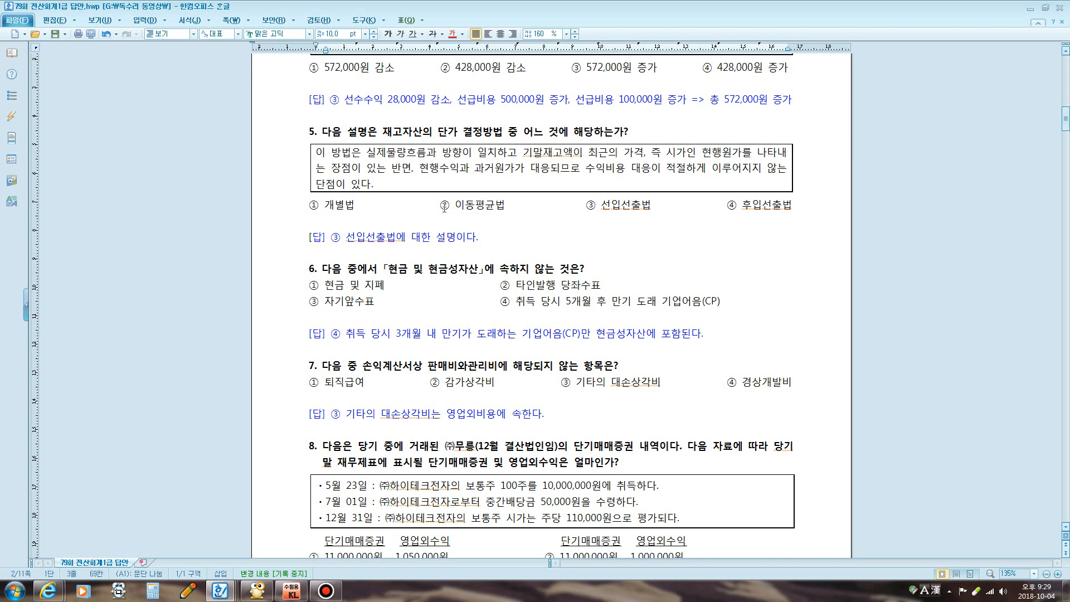
# Write red notes 수량 @ 단가, 계속기록법, 실지재고조사법 and 혼합법 below question 5
pyautogui.press('F12')
pyautogui.click(91, 16)
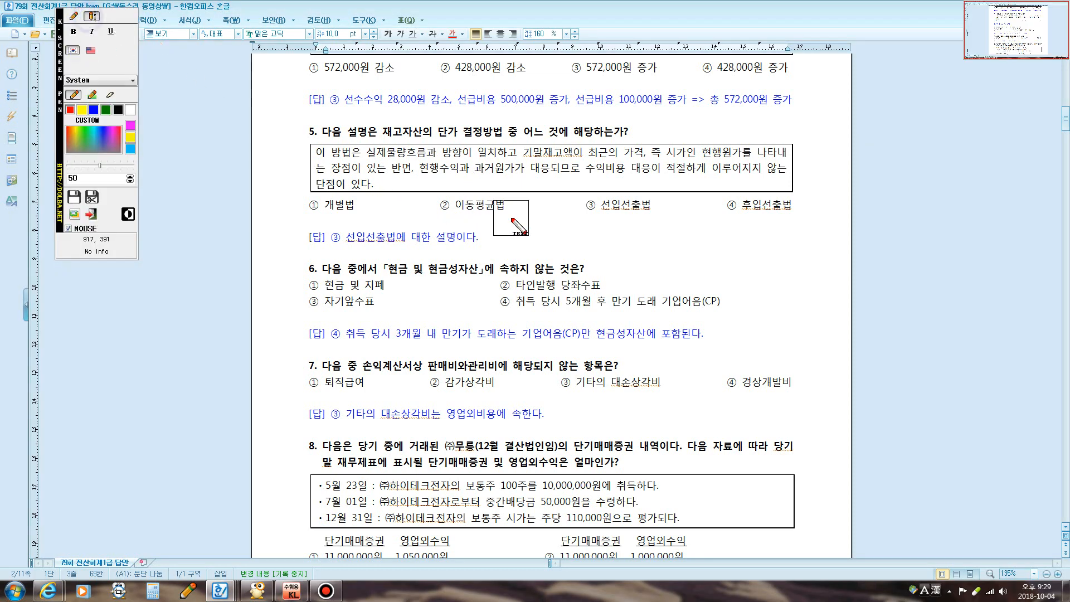
pyautogui.write('시ㅜ')
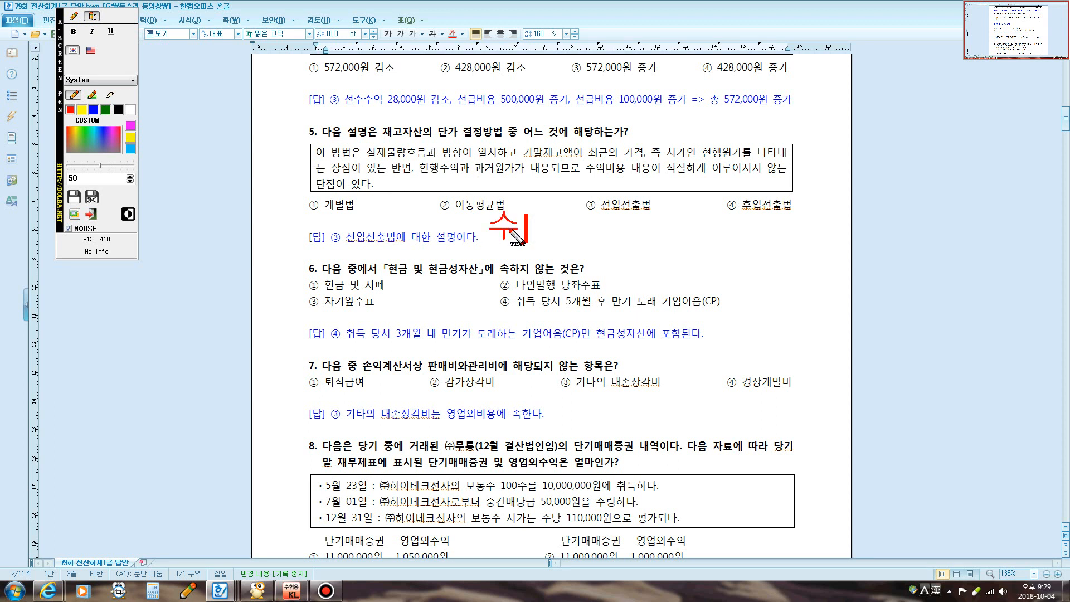
pyautogui.write('량   ')
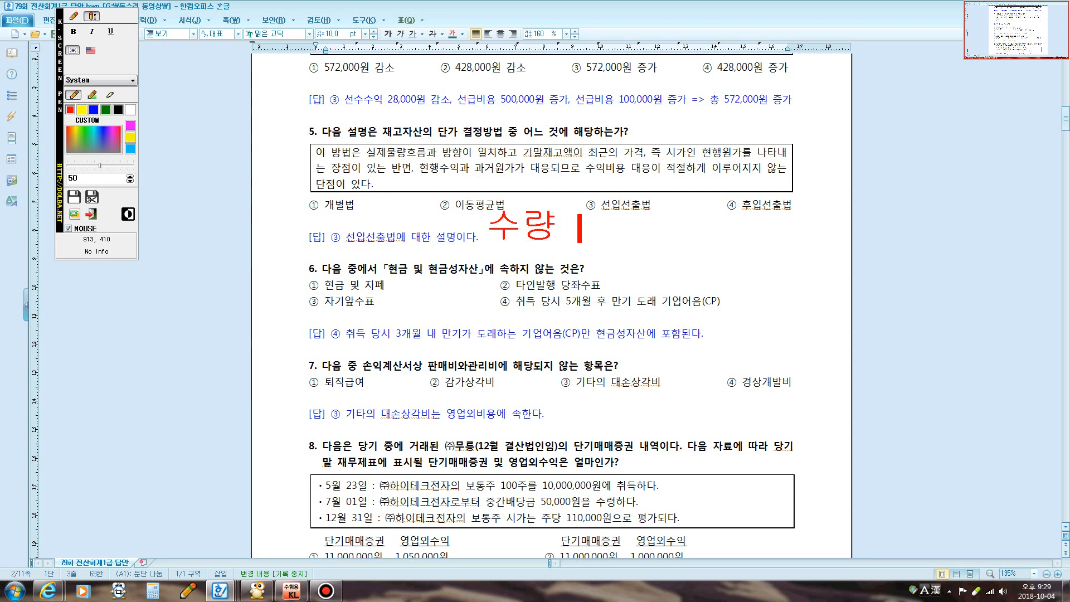
pyautogui.write('@      ')
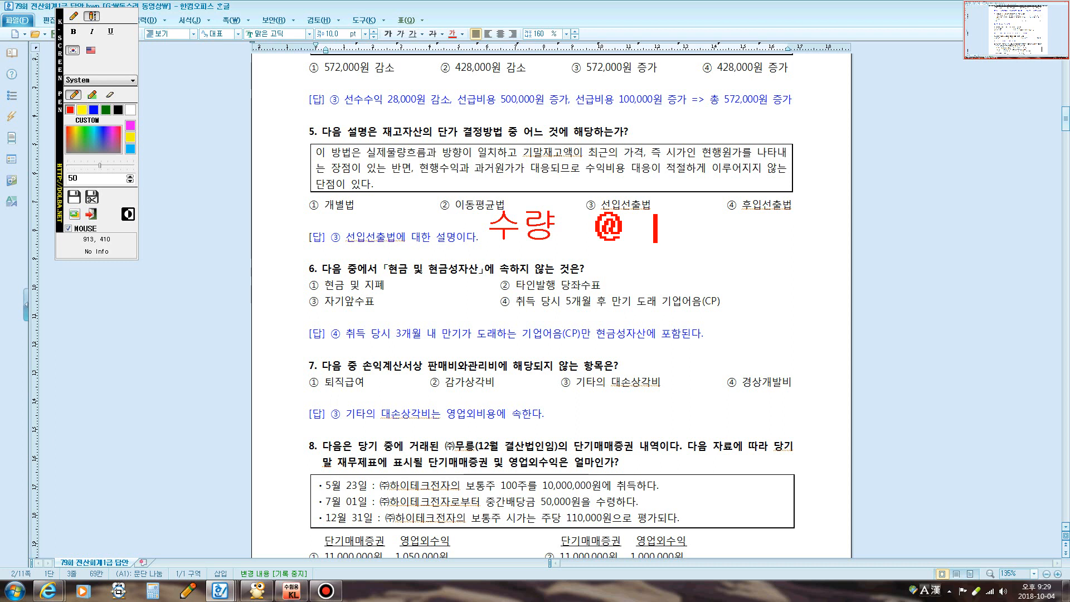
pyautogui.write('단가')
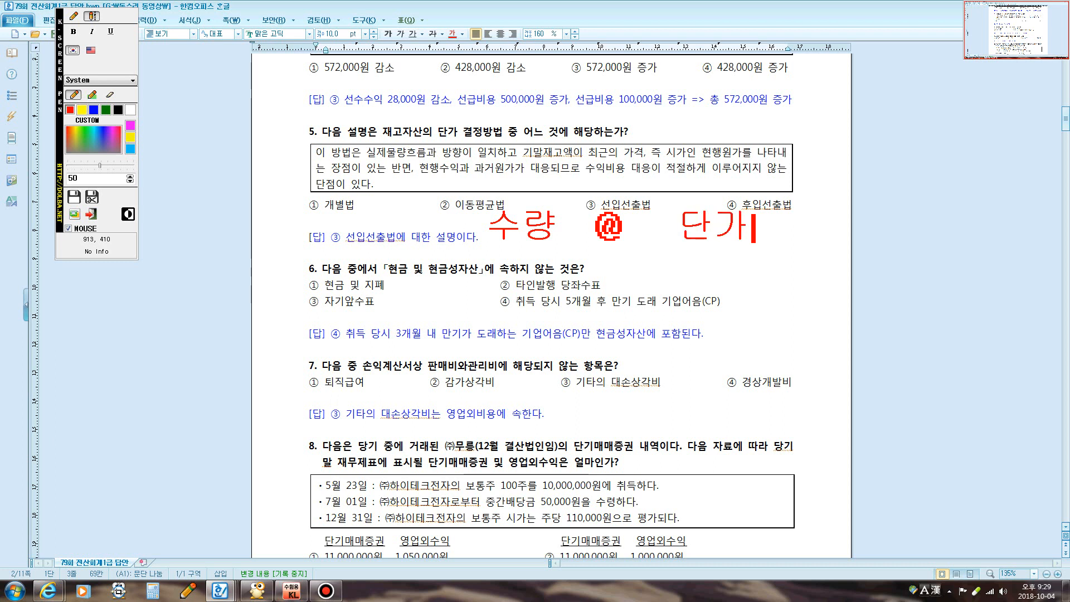
pyautogui.write('계속기')
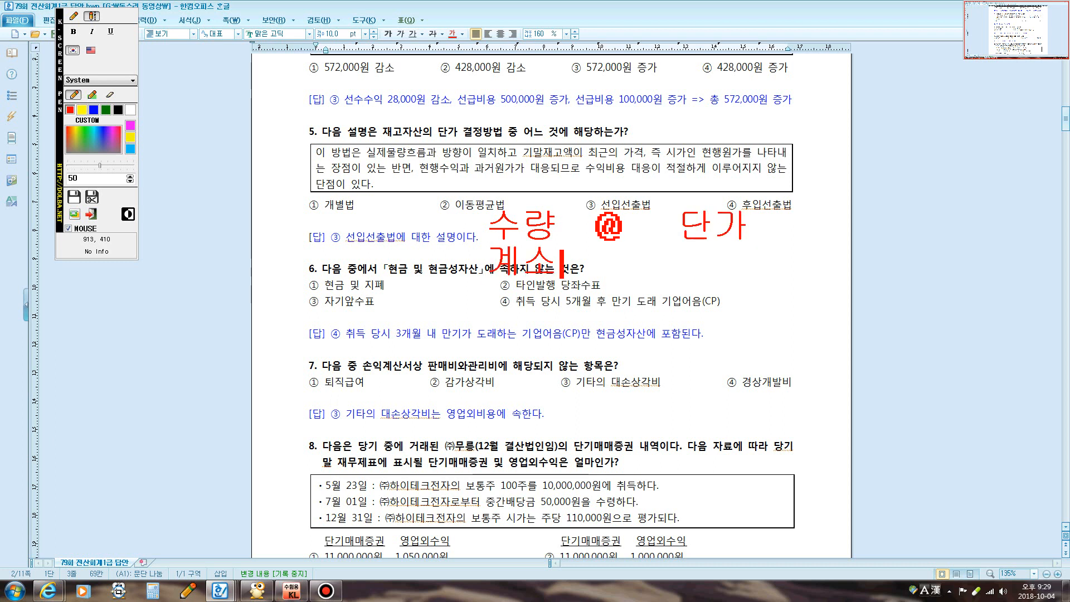
pyautogui.write('록')
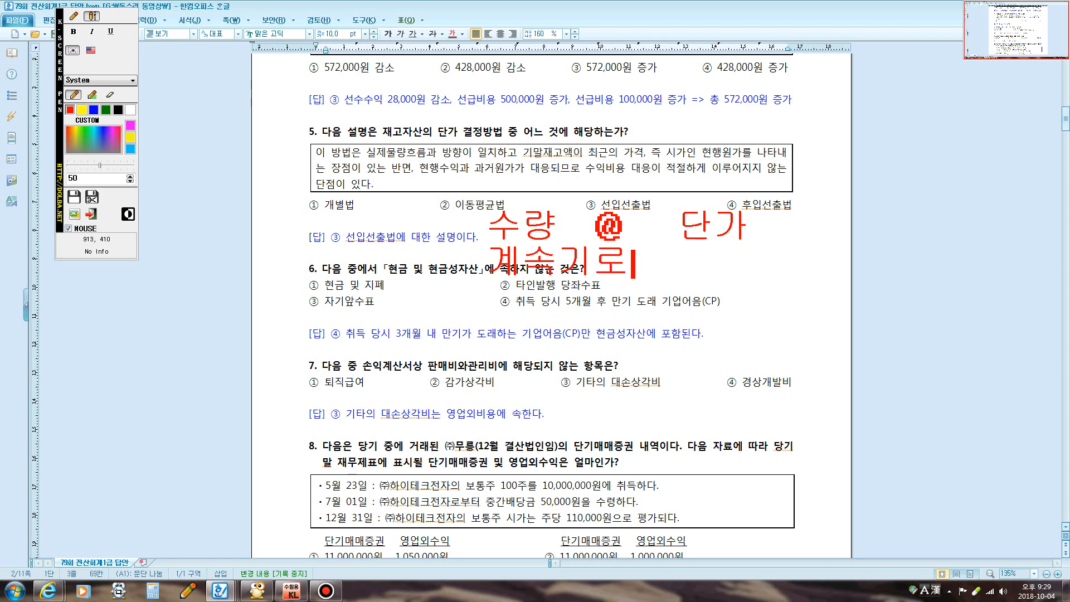
pyautogui.write('법')
pyautogui.press('Return')
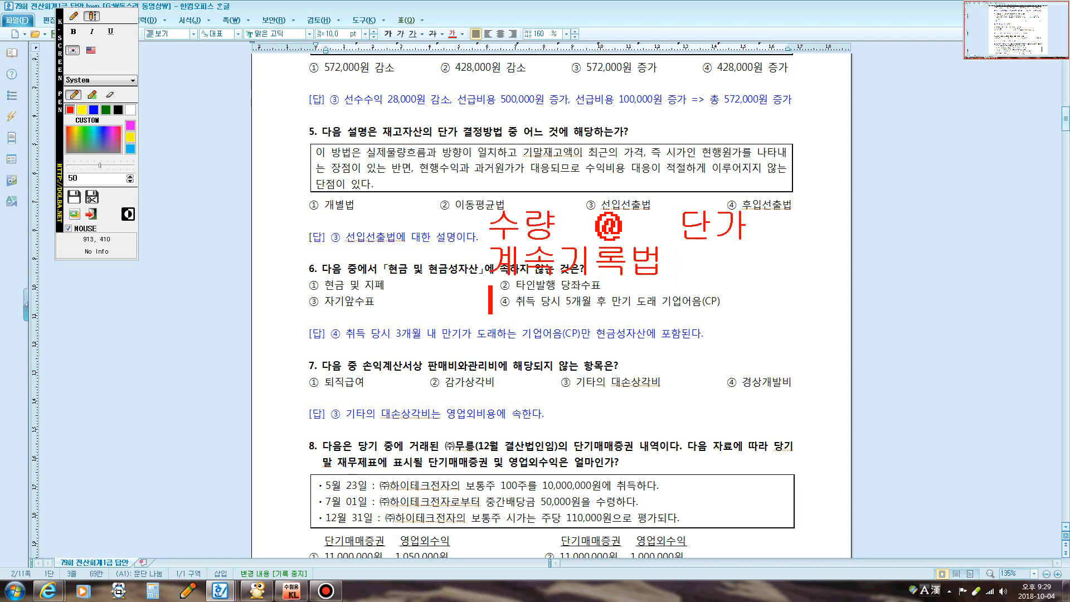
pyautogui.write('실지재고조사베')
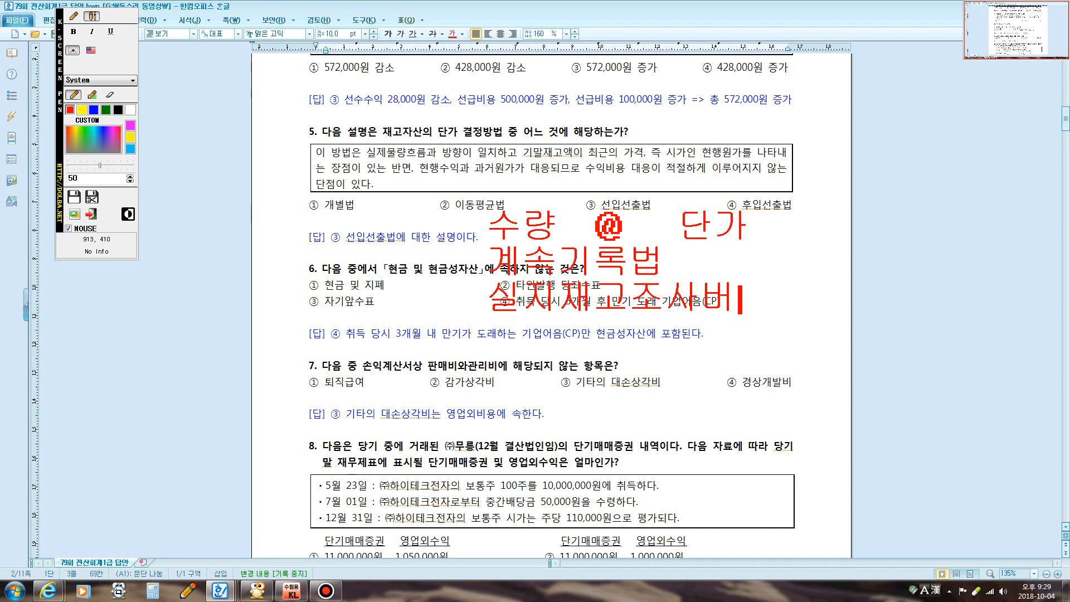
pyautogui.press('Return')
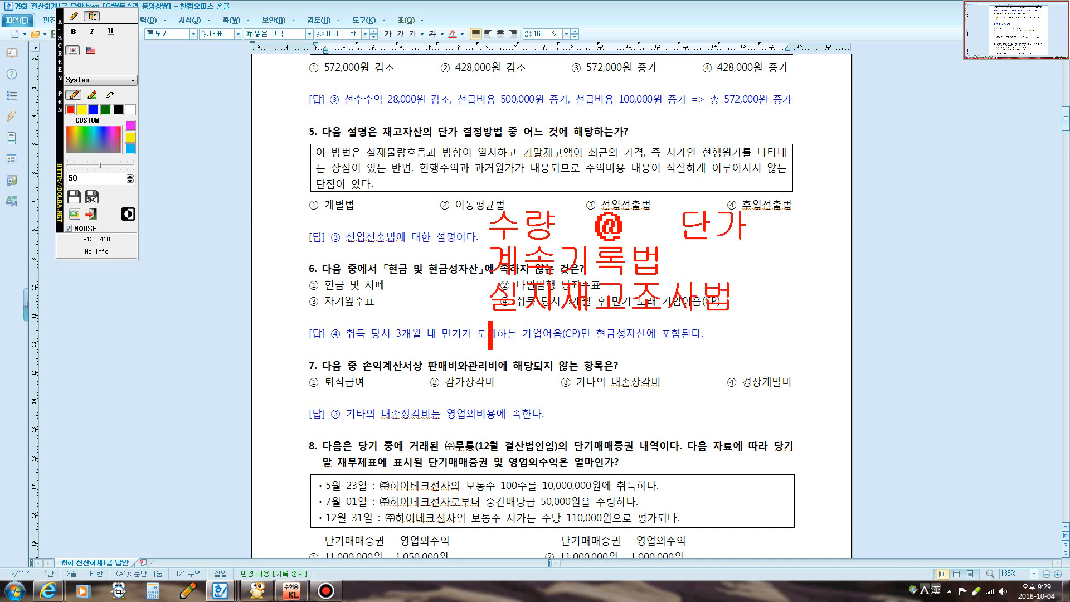
pyautogui.write('혼합법')
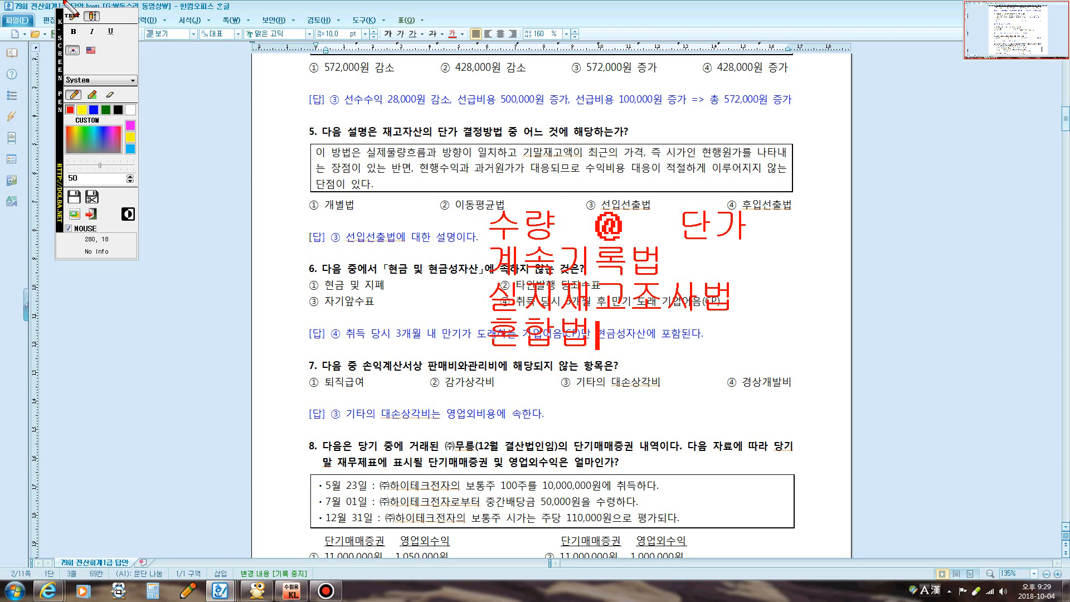
# Add a red bullet dot and list 개별법, 선입선출법 and 후입선출법 beside it
pyautogui.click(73, 15)
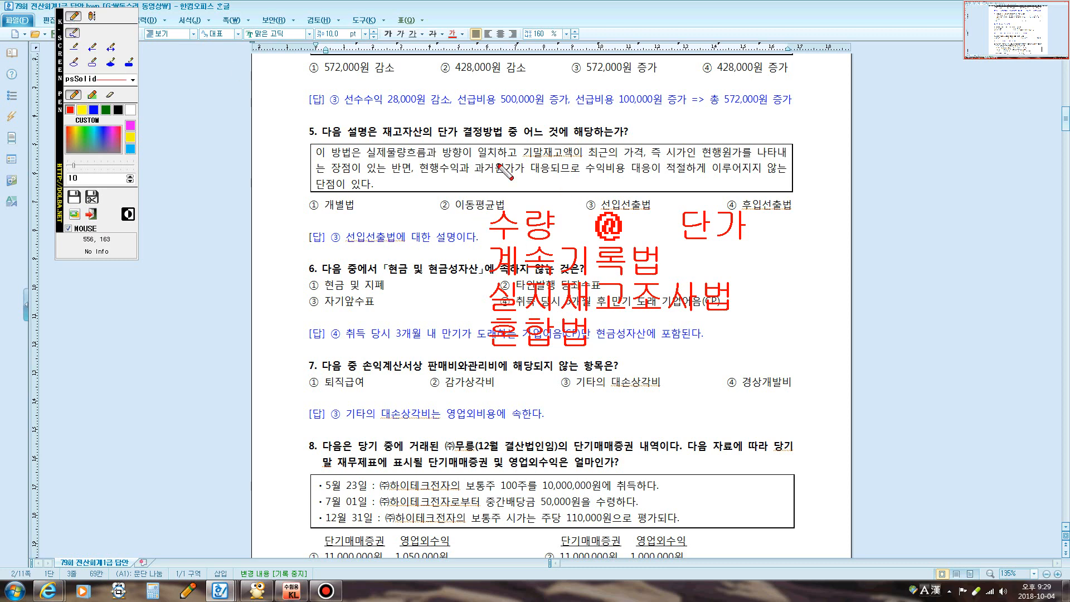
pyautogui.click(793, 258)
pyautogui.click(93, 16)
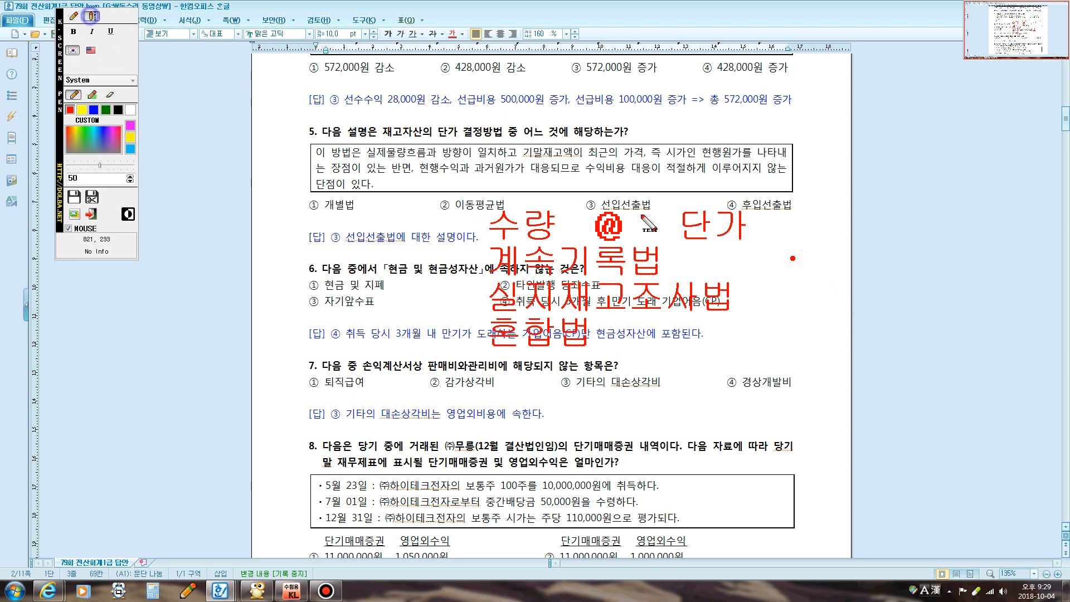
pyautogui.click(827, 259)
pyautogui.write('개별법')
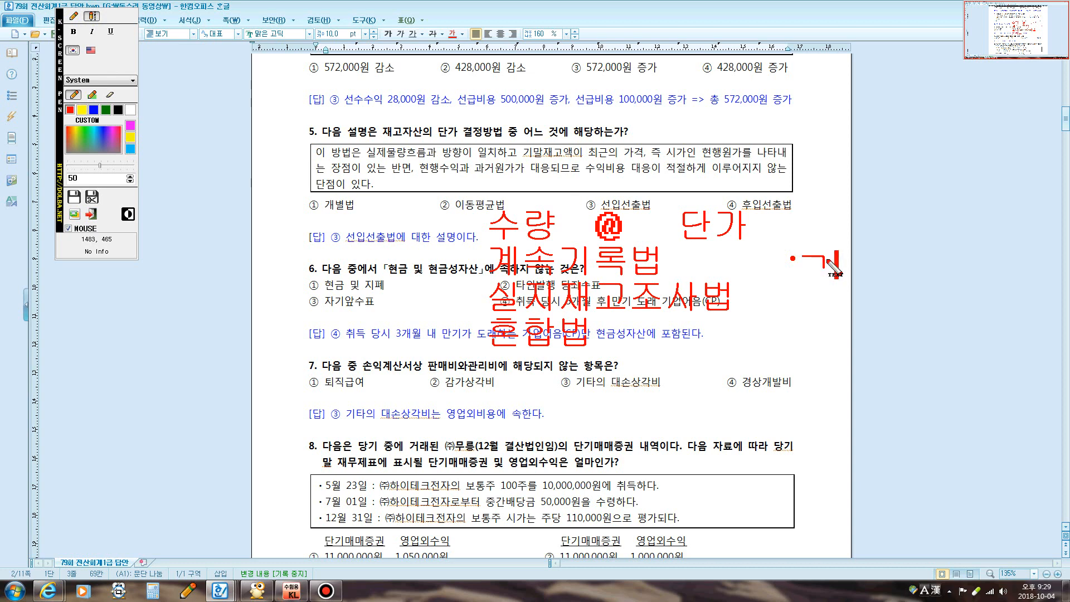
pyautogui.press('Return')
pyautogui.write('선입선')
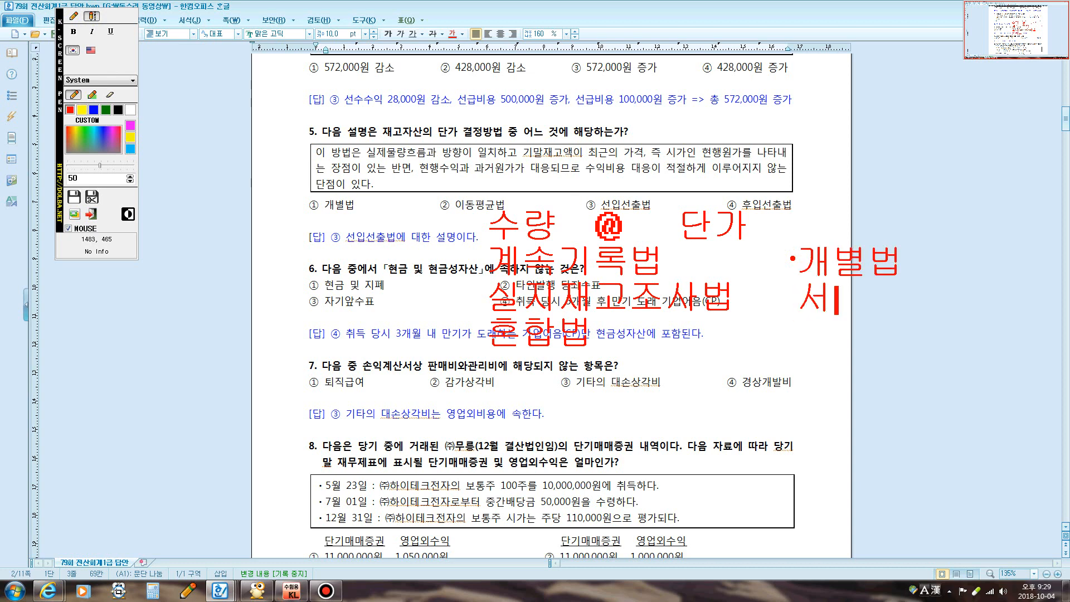
pyautogui.write('출법')
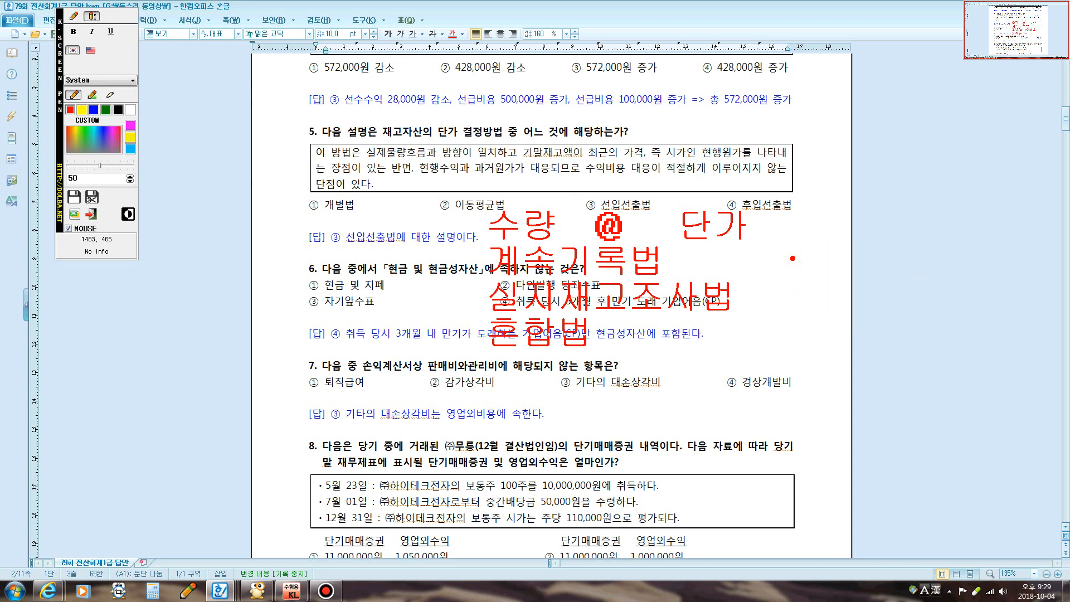
pyautogui.press('Return')
pyautogui.write('후입선출')
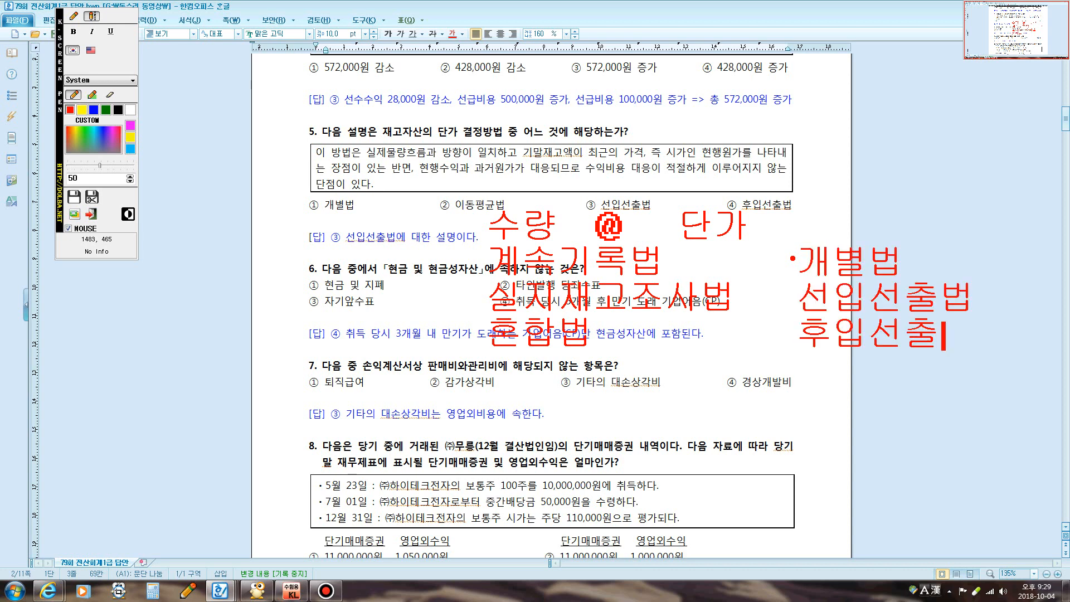
pyautogui.write('법')
# Extend the red list with 총평균법, 이동평균법 and 소매재고법
pyautogui.press('Return')
pyautogui.write('총평균비')
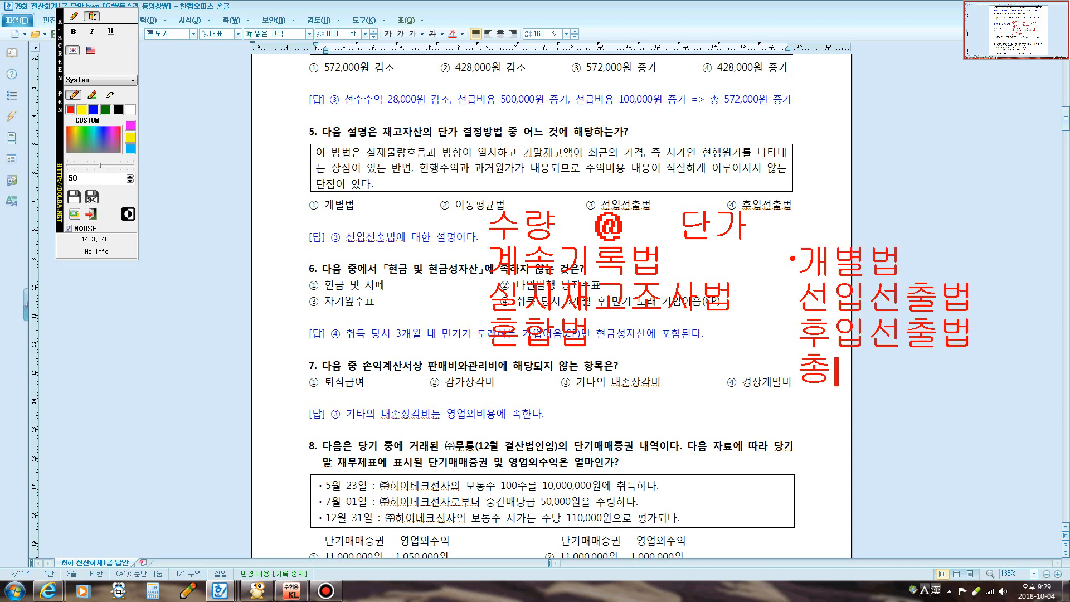
pyautogui.write('ㅂ')
pyautogui.press('Return')
pyautogui.write('이')
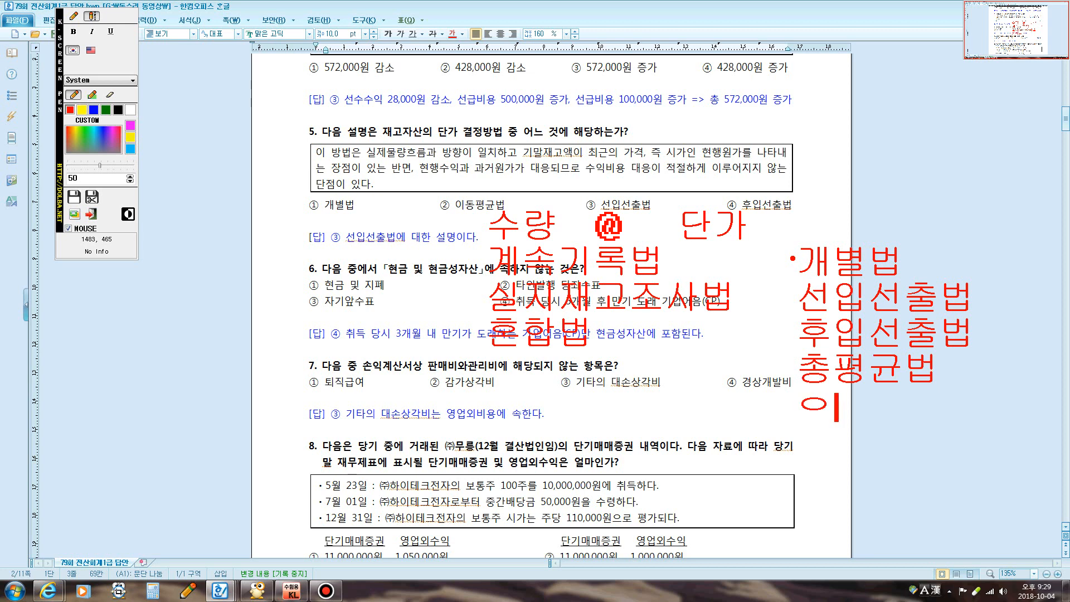
pyautogui.write('동평균법')
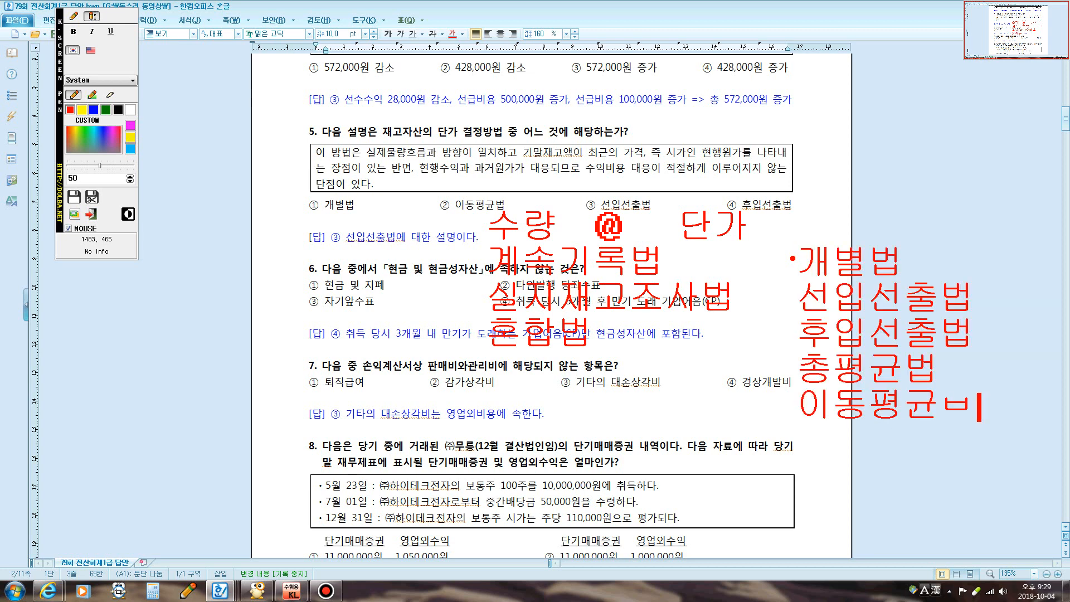
pyautogui.press('Return')
pyautogui.write('내')
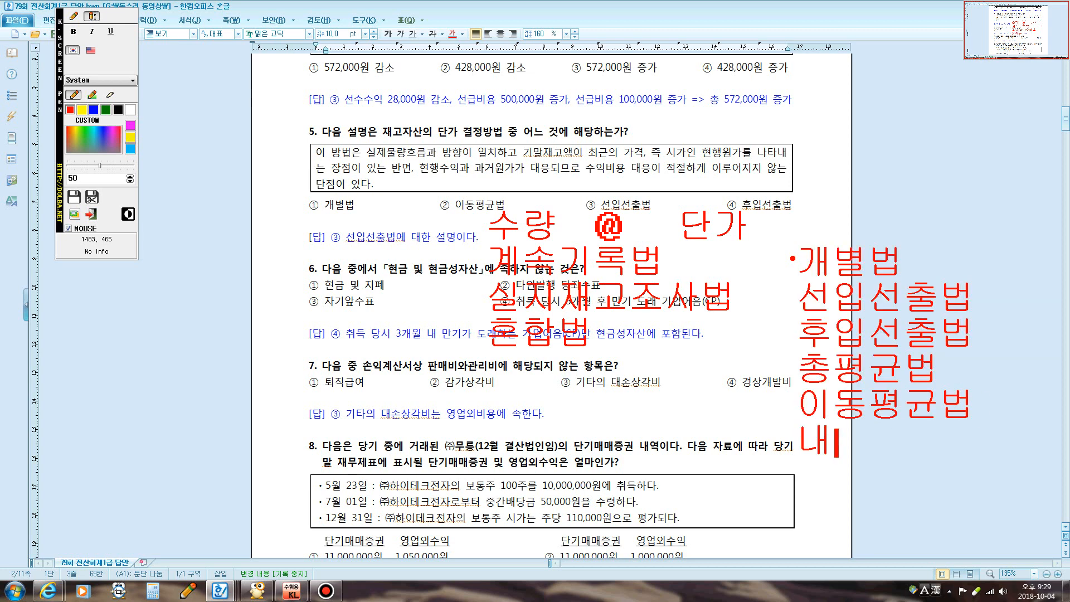
pyautogui.press('BackSpace')
pyautogui.write('소매')
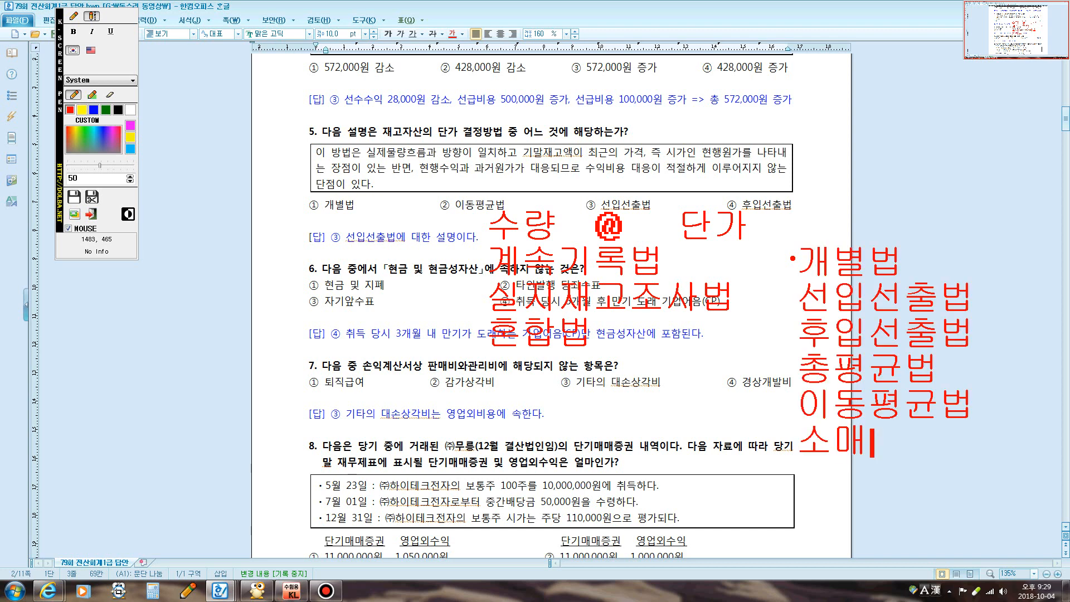
pyautogui.write('재고법')
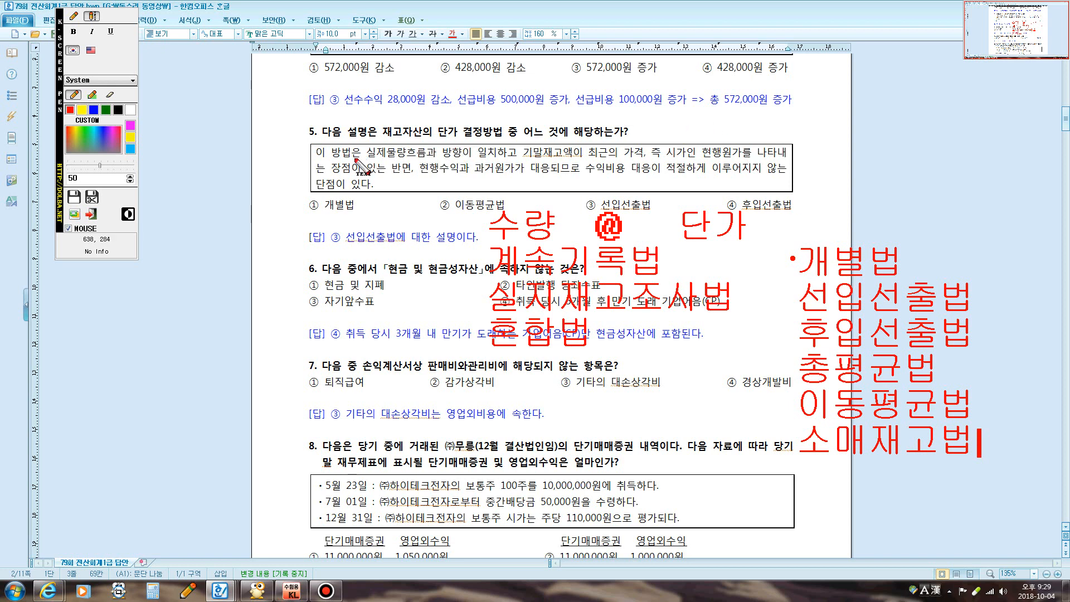
# Underline question 5's key phrases about 물량흐름, 현행원가 and 현행수익 in red
pyautogui.click(74, 16)
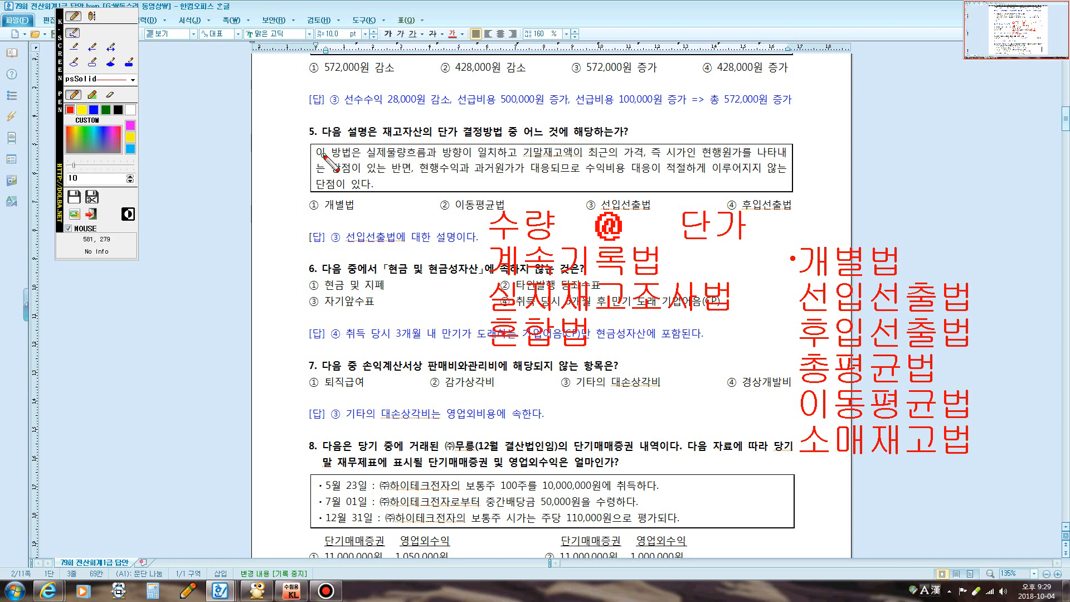
pyautogui.moveTo(325, 155); pyautogui.dragTo(635, 163)
pyautogui.moveTo(654, 162); pyautogui.dragTo(753, 160)
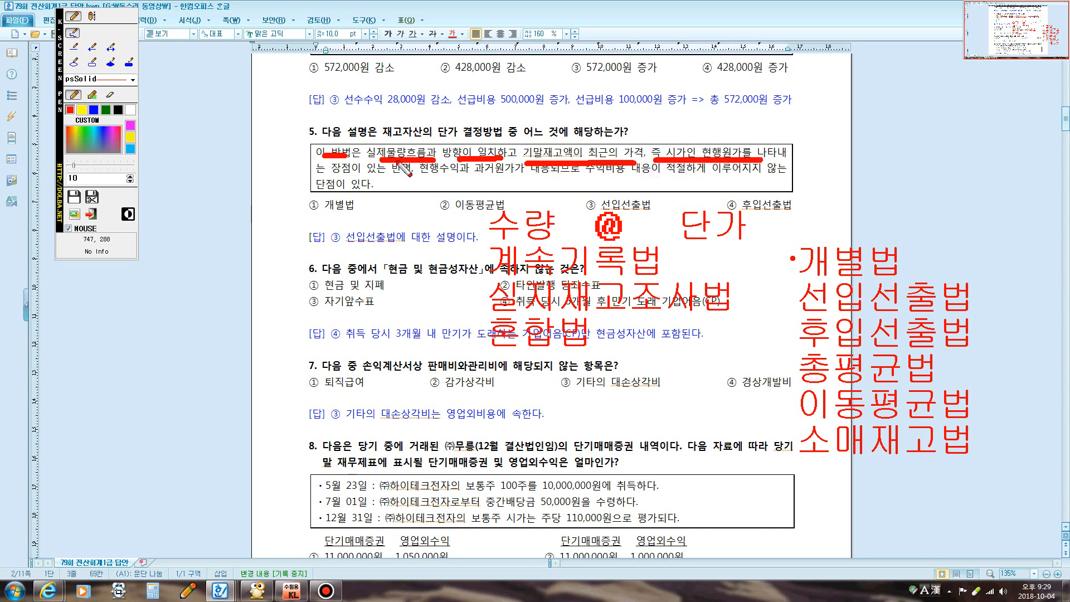
pyautogui.moveTo(333, 173); pyautogui.dragTo(750, 179)
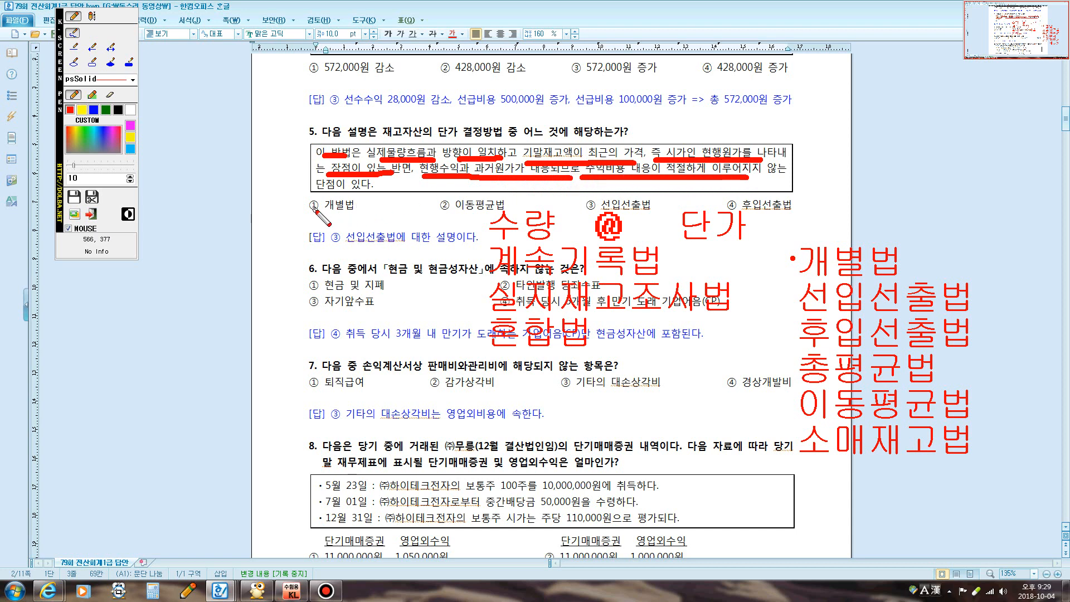
# Tick and circle ③ 선입선출법 as the answer, then clear the red marks
pyautogui.moveTo(585, 192); pyautogui.dragTo(608, 195)
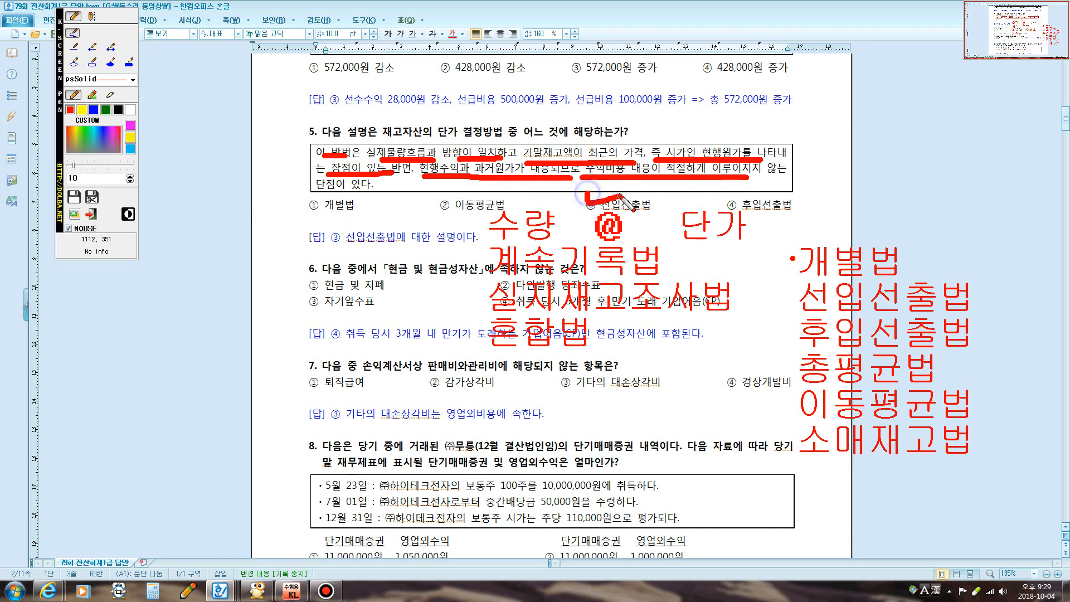
pyautogui.moveTo(724, 187)
pyautogui.mouseDown()
pyautogui.moveTo(730, 202)
pyautogui.moveTo(798, 179)
pyautogui.mouseUp()
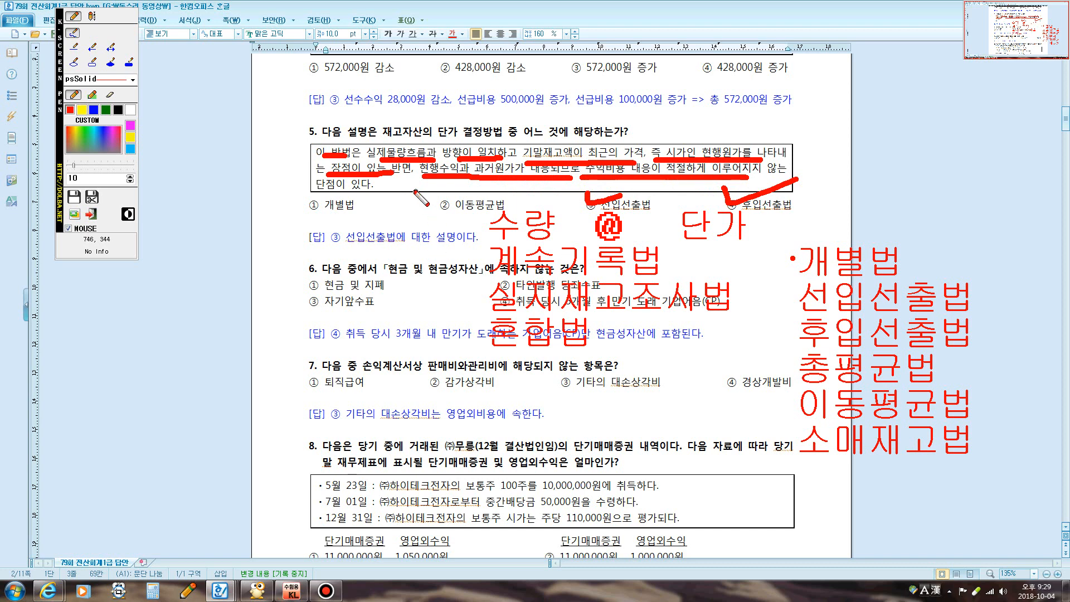
pyautogui.moveTo(316, 155)
pyautogui.mouseDown()
pyautogui.moveTo(524, 173)
pyautogui.moveTo(482, 144)
pyautogui.moveTo(362, 137)
pyautogui.moveTo(312, 146)
pyautogui.moveTo(316, 156)
pyautogui.mouseUp()
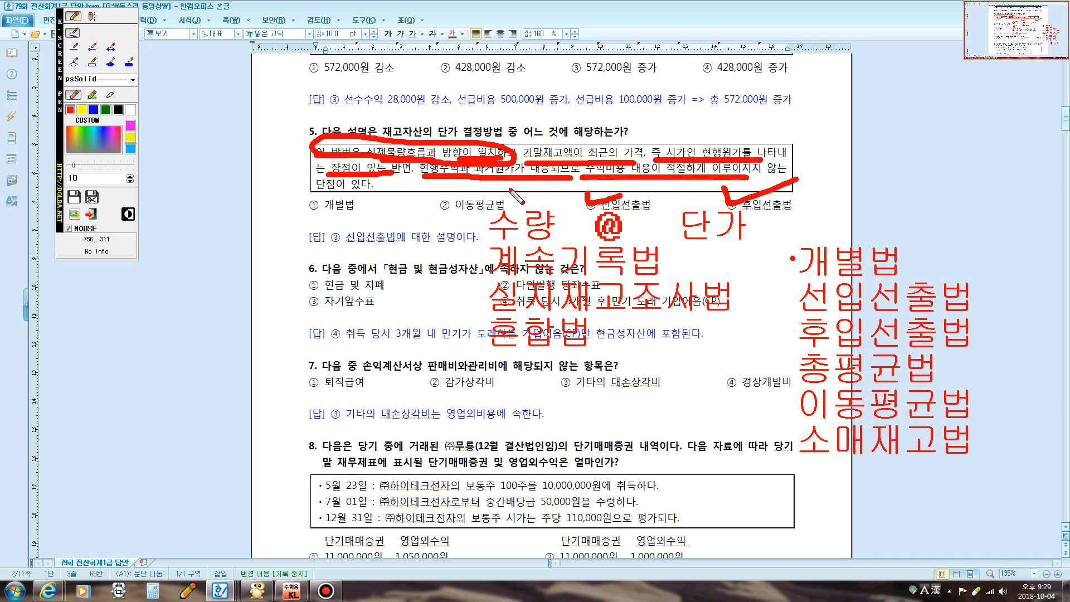
pyautogui.moveTo(589, 208)
pyautogui.mouseDown()
pyautogui.moveTo(658, 198)
pyautogui.moveTo(596, 213)
pyautogui.mouseUp()
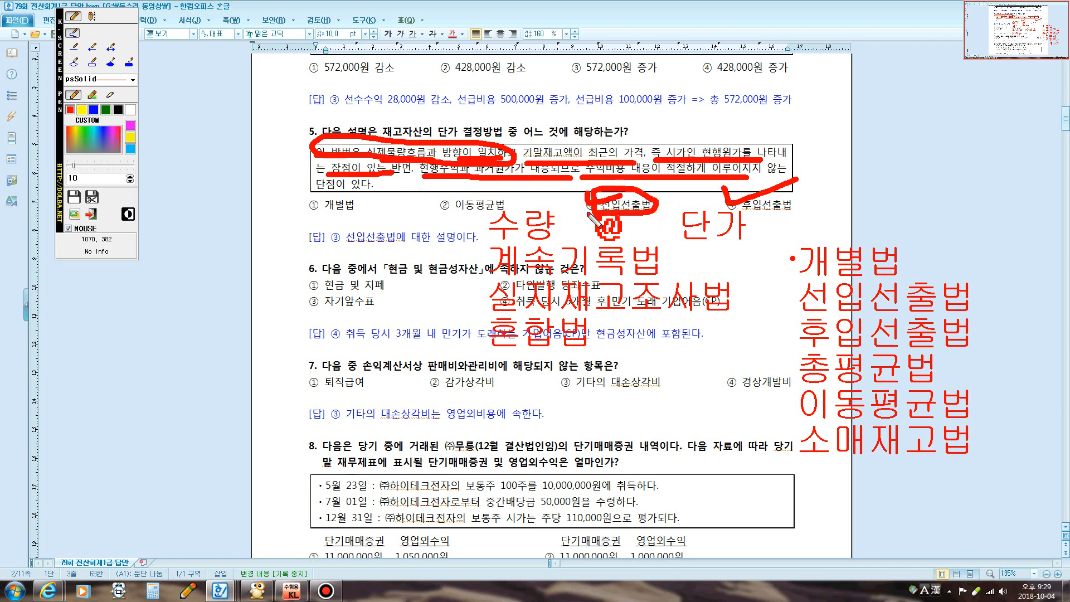
pyautogui.press('Escape')
pyautogui.scroll(-2, 560, 280)
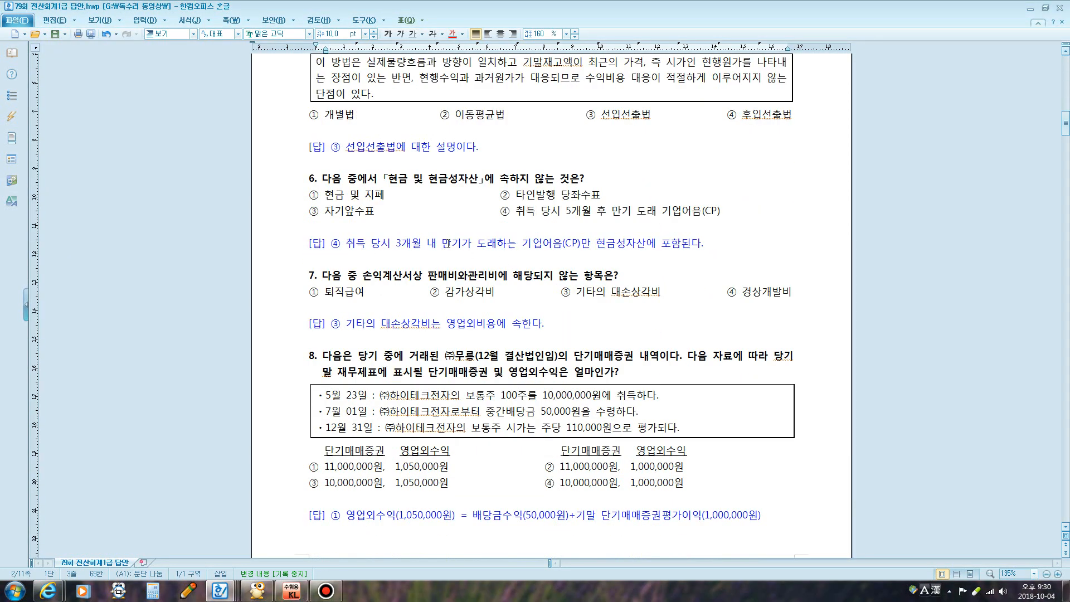
# Underline 현금 및 지폐, 타인발행 당좌수표, 자기앞수표, tick option ④ and mark 3개월, then clear
pyautogui.scroll(-1, 447, 244)
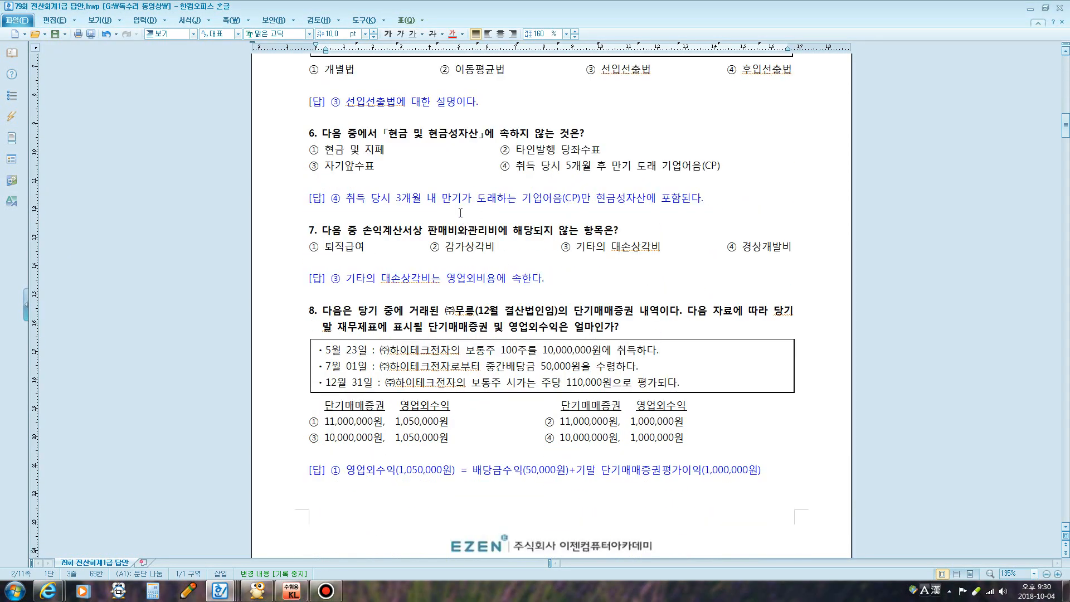
pyautogui.hotkey('ctrl', 'F1')
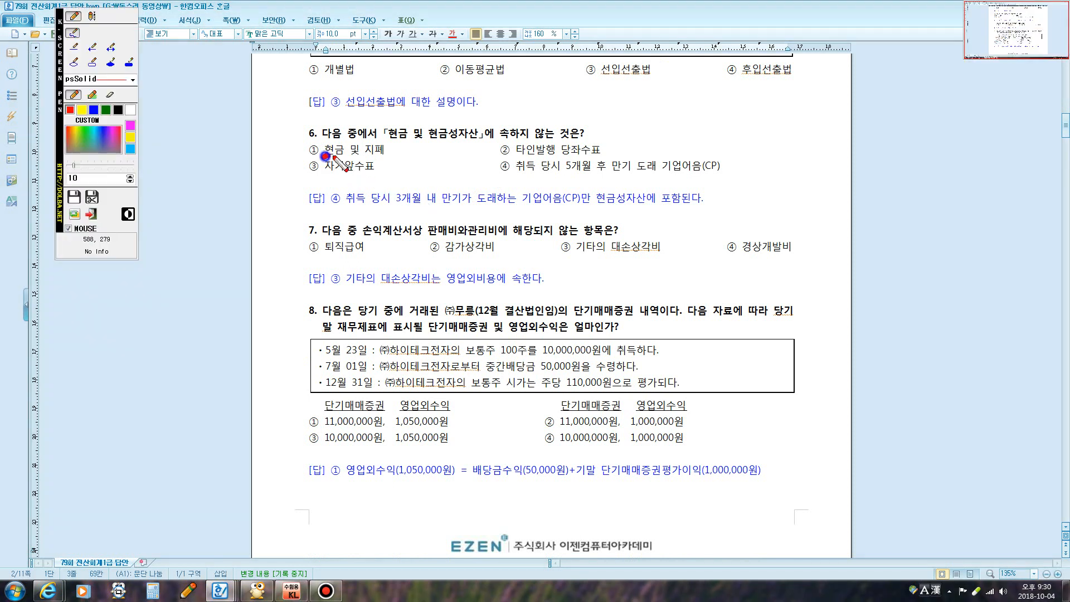
pyautogui.moveTo(322, 158); pyautogui.dragTo(385, 156)
pyautogui.moveTo(523, 157); pyautogui.dragTo(601, 158)
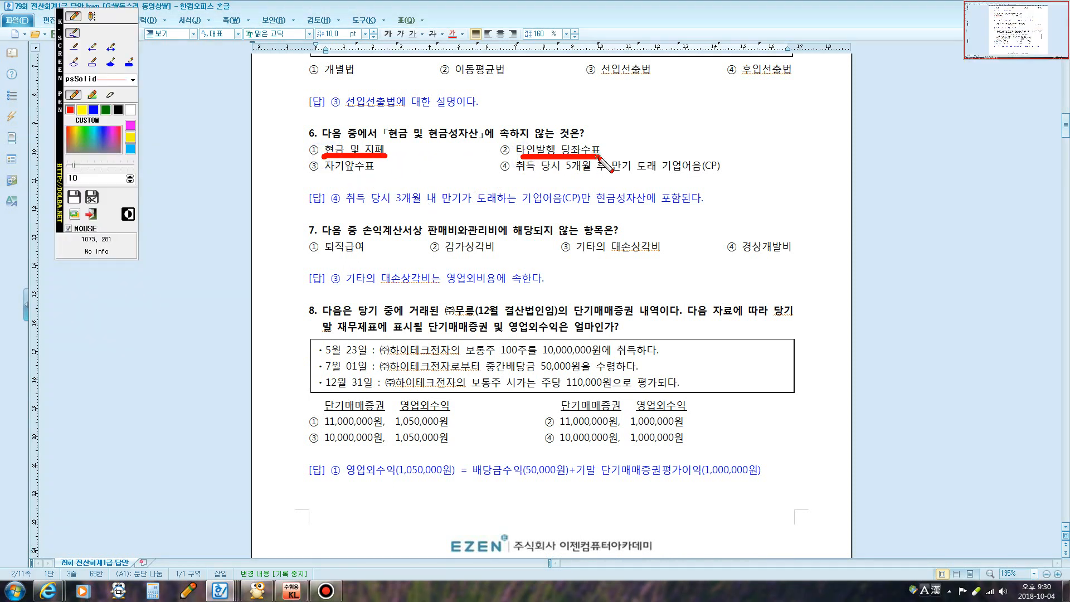
pyautogui.moveTo(324, 172); pyautogui.dragTo(382, 173)
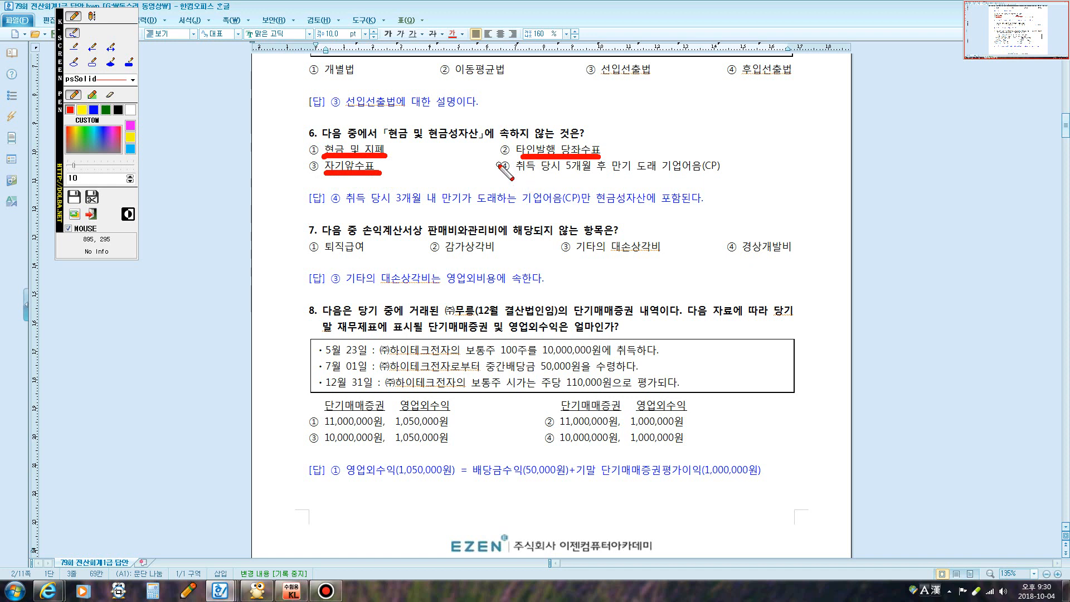
pyautogui.moveTo(495, 156); pyautogui.dragTo(528, 150)
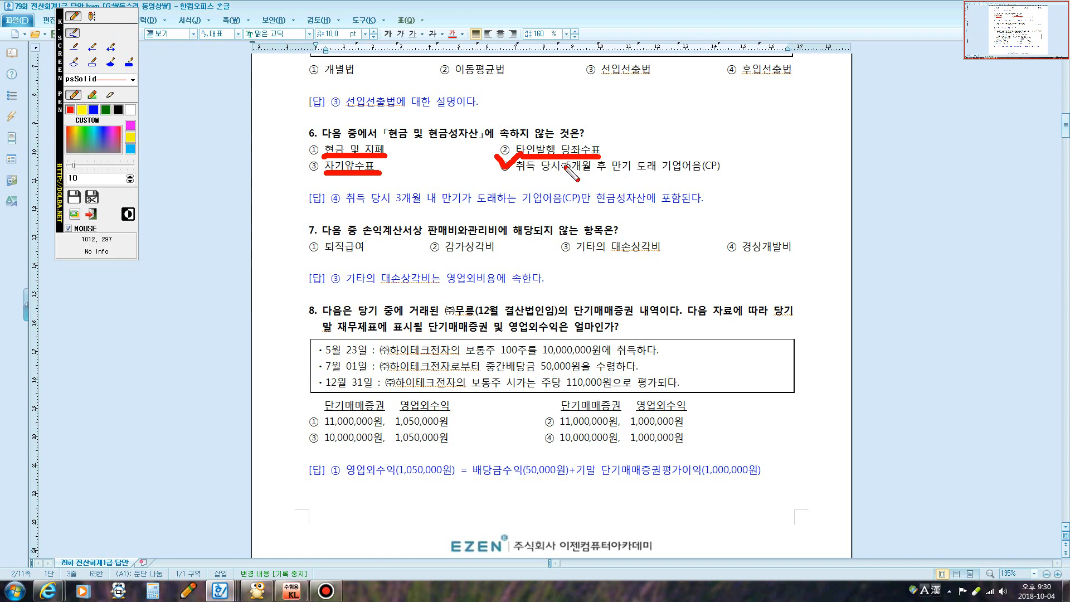
pyautogui.moveTo(585, 169); pyautogui.dragTo(573, 178)
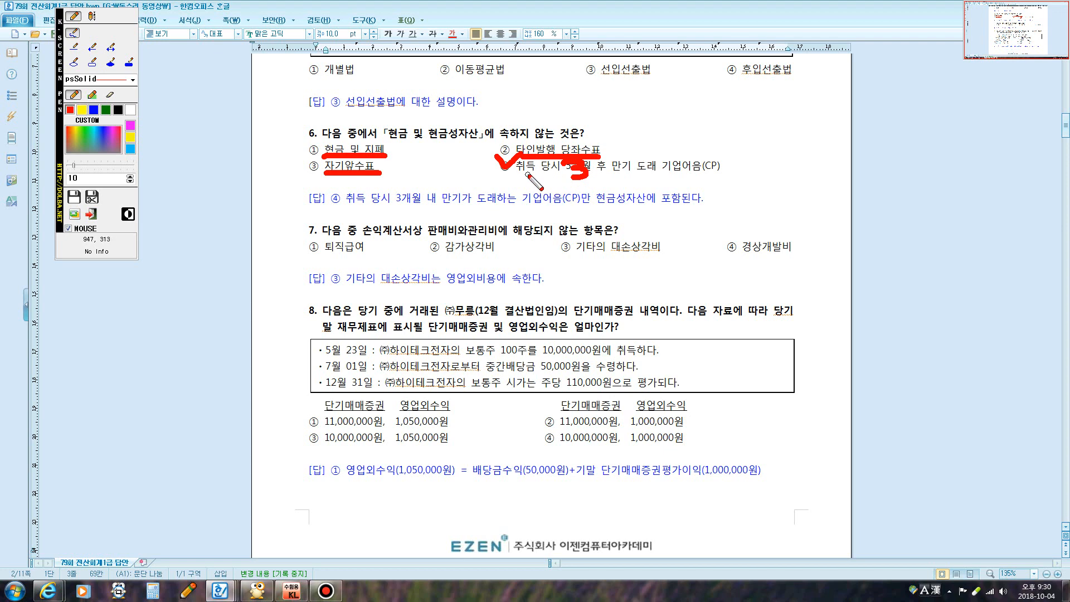
pyautogui.press('Escape')
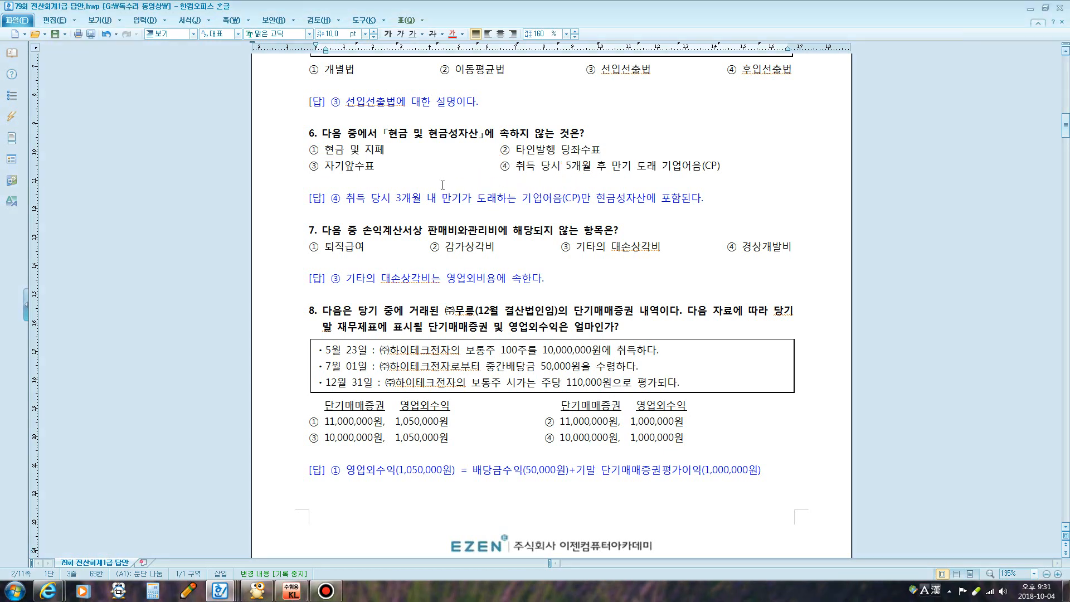
# Type red notes 비, 료, 여, 과 / 개발비:무형자산 / 기타의 대손상각비: 영업외비용, then clear
pyautogui.scroll(-2, 444, 185)
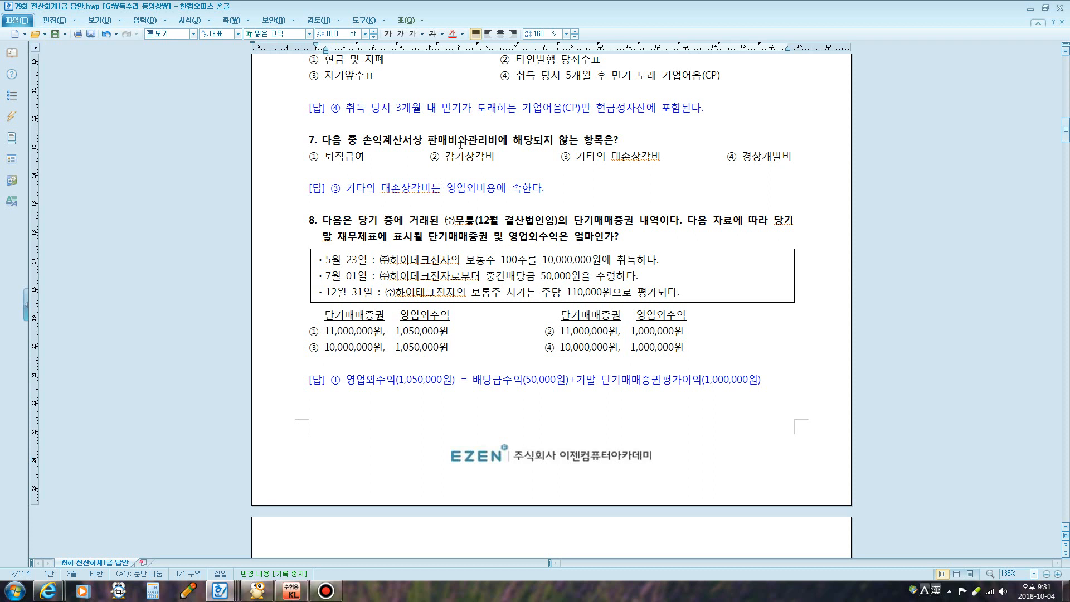
pyautogui.moveTo(440, 140); pyautogui.dragTo(571, 141)
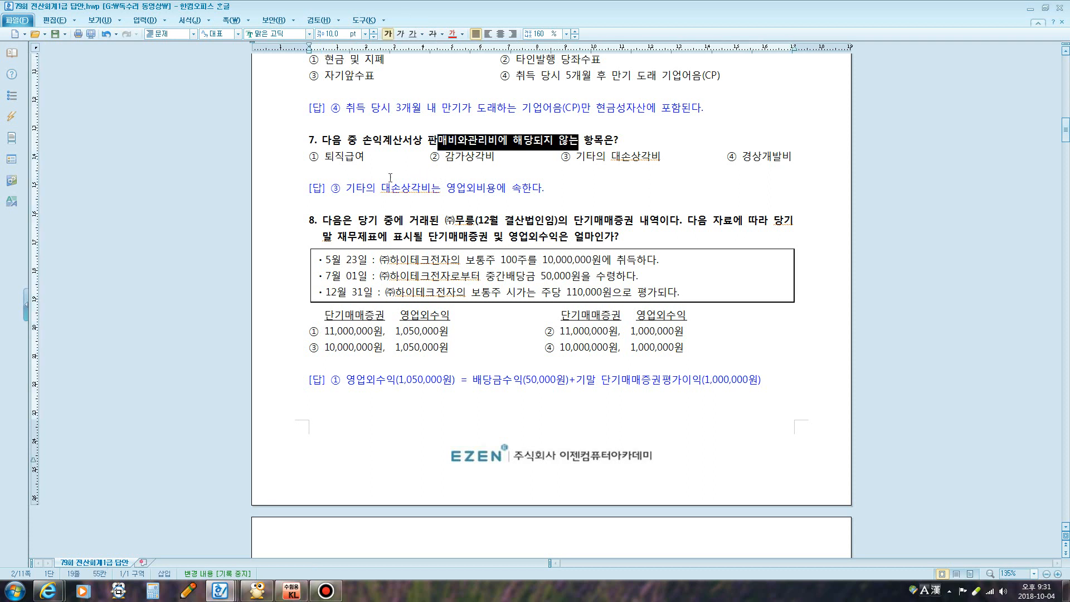
pyautogui.press('F12')
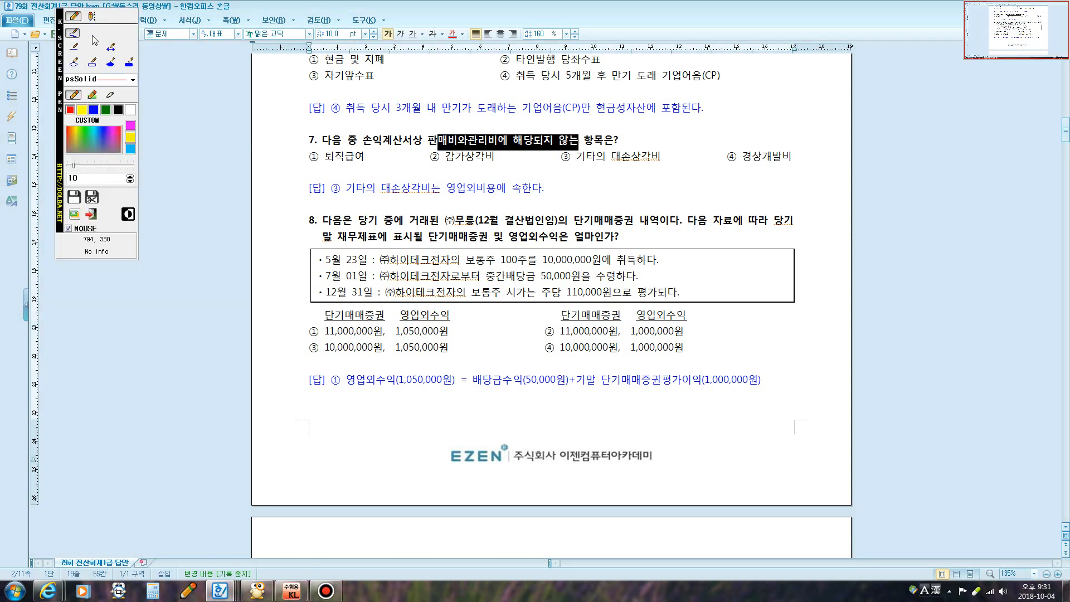
pyautogui.click(92, 17)
pyautogui.click(351, 172)
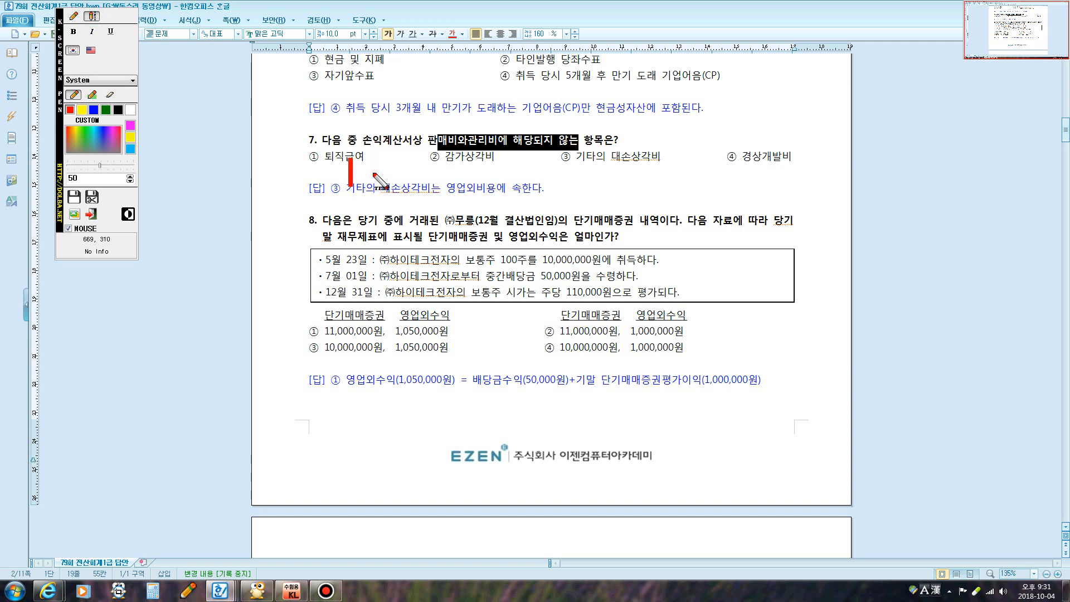
pyautogui.write('비, 료')
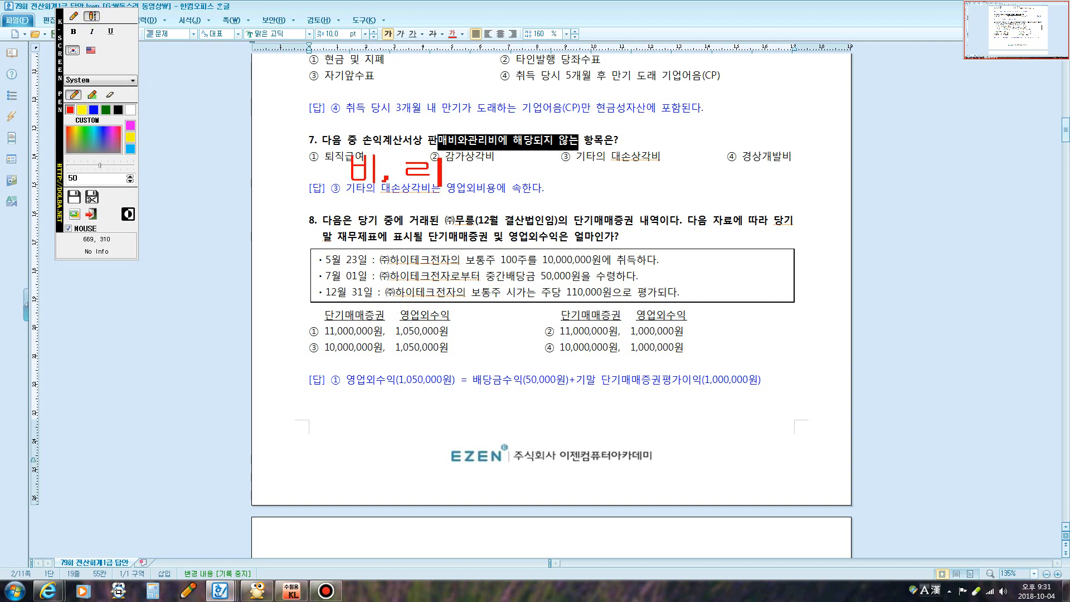
pyautogui.write(', 여, 과')
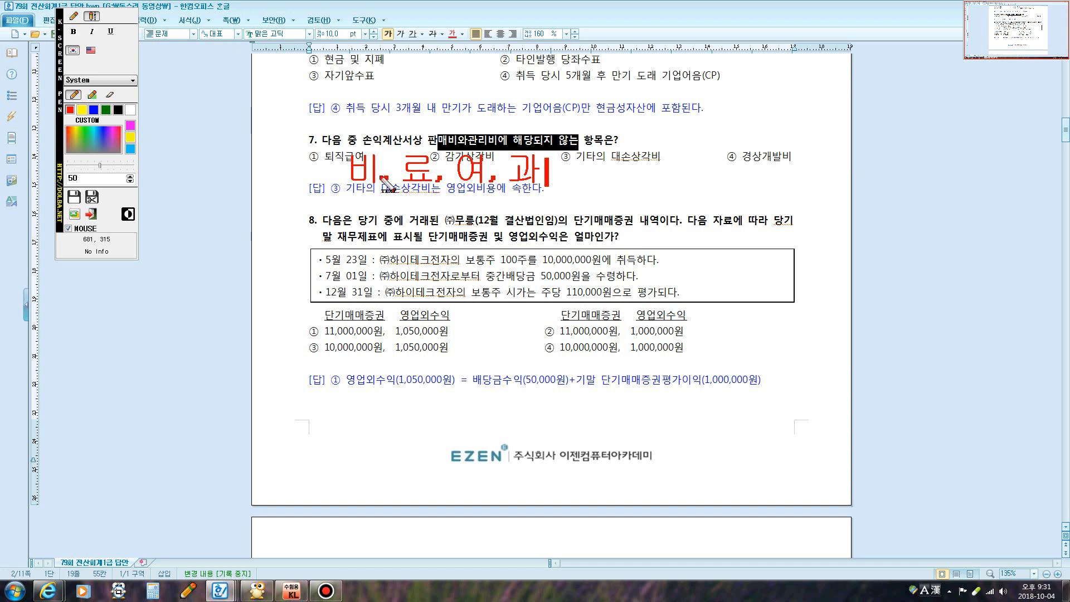
pyautogui.press('Return')
pyautogui.write('개발비')
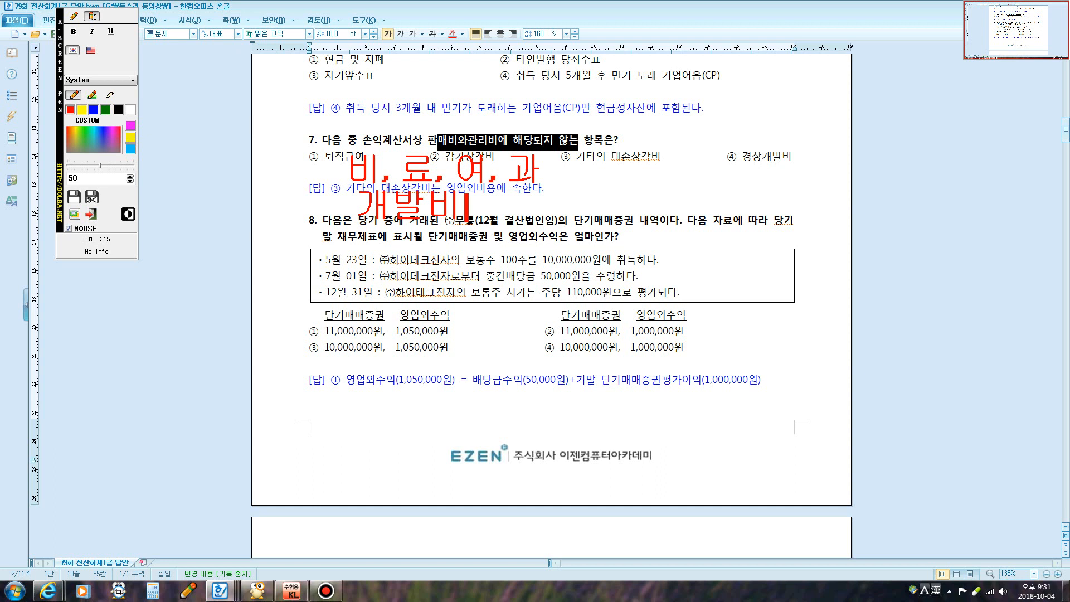
pyautogui.write(':무형')
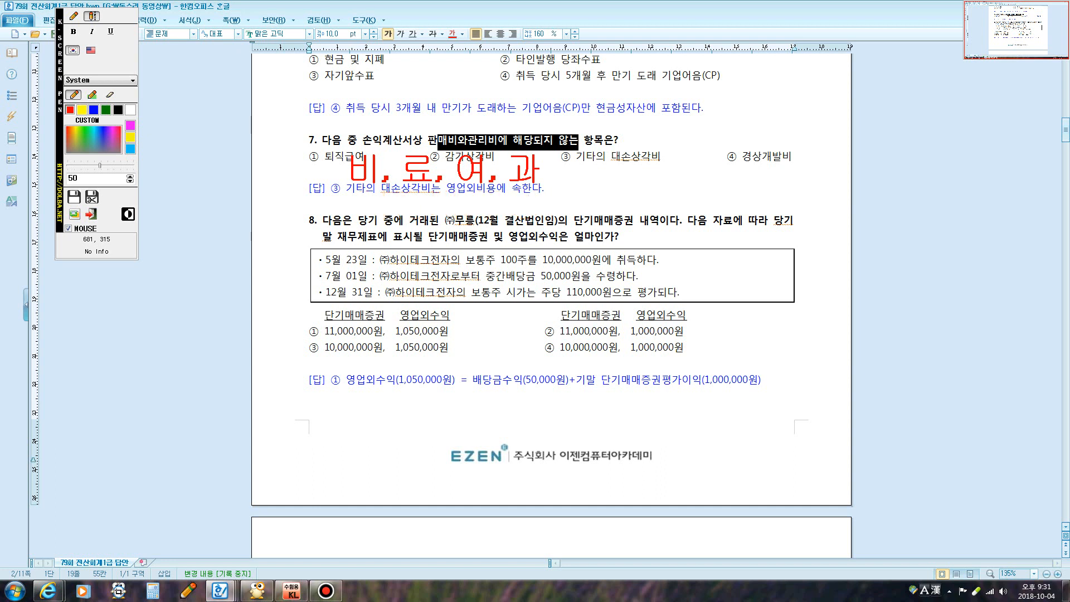
pyautogui.write('자산')
pyautogui.press('Return')
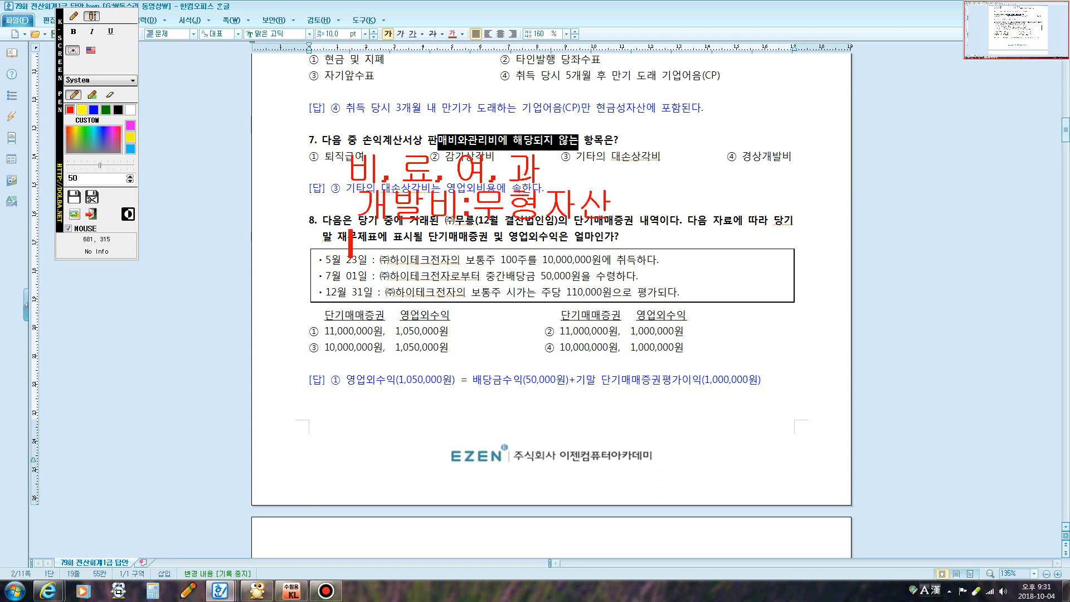
pyautogui.write('기타의 대')
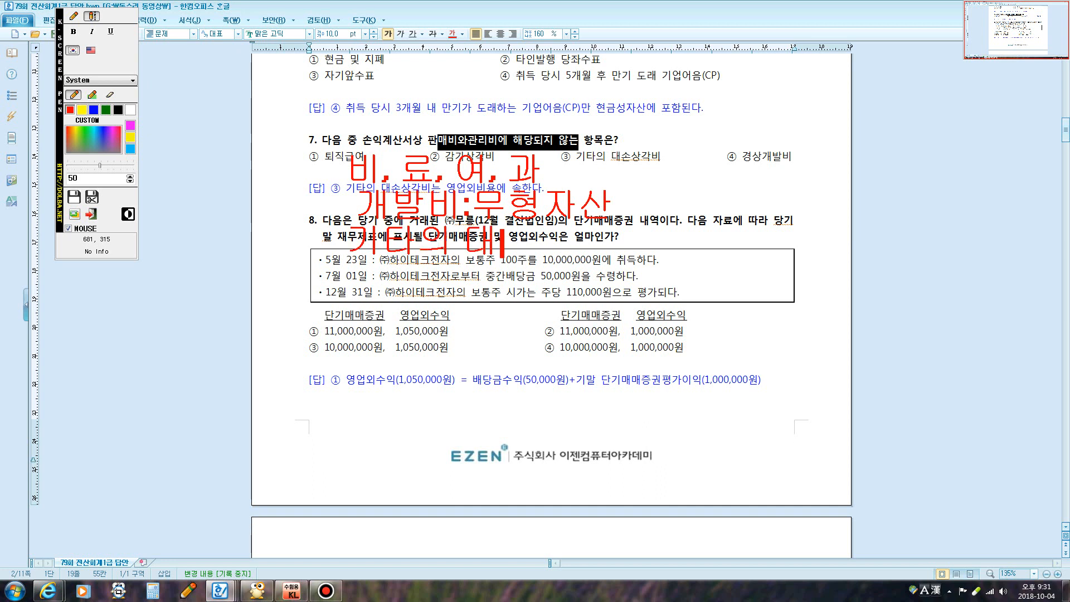
pyautogui.write('손상각비')
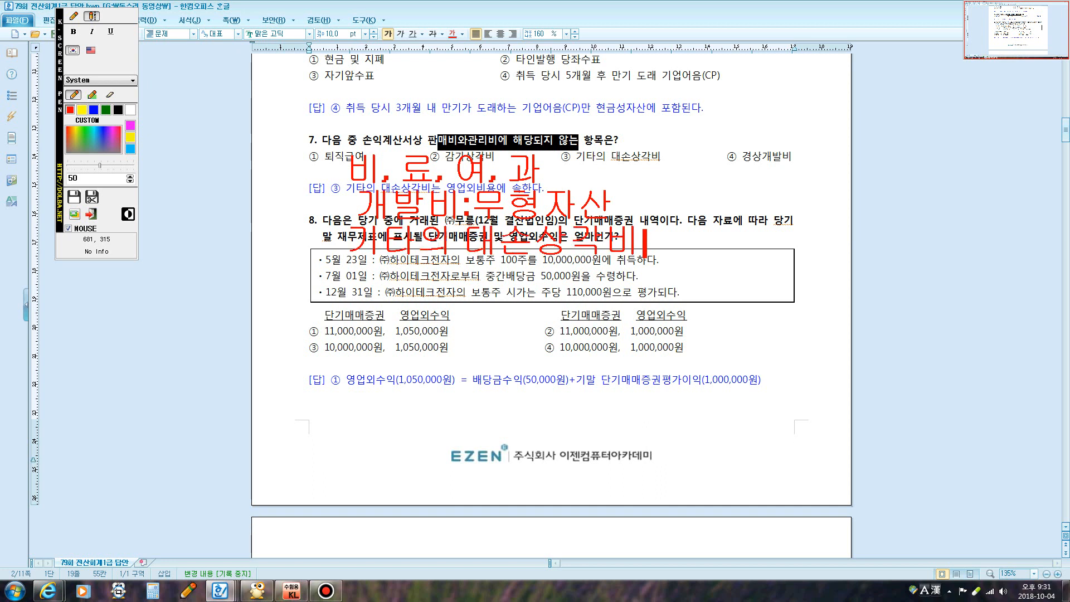
pyautogui.write(': 영업오')
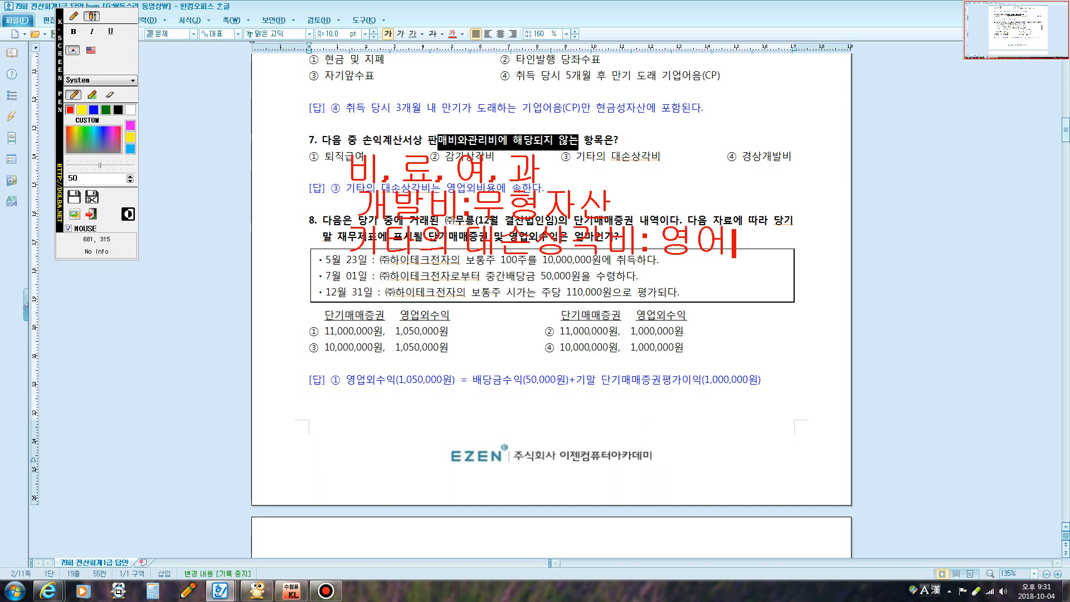
pyautogui.write('비용')
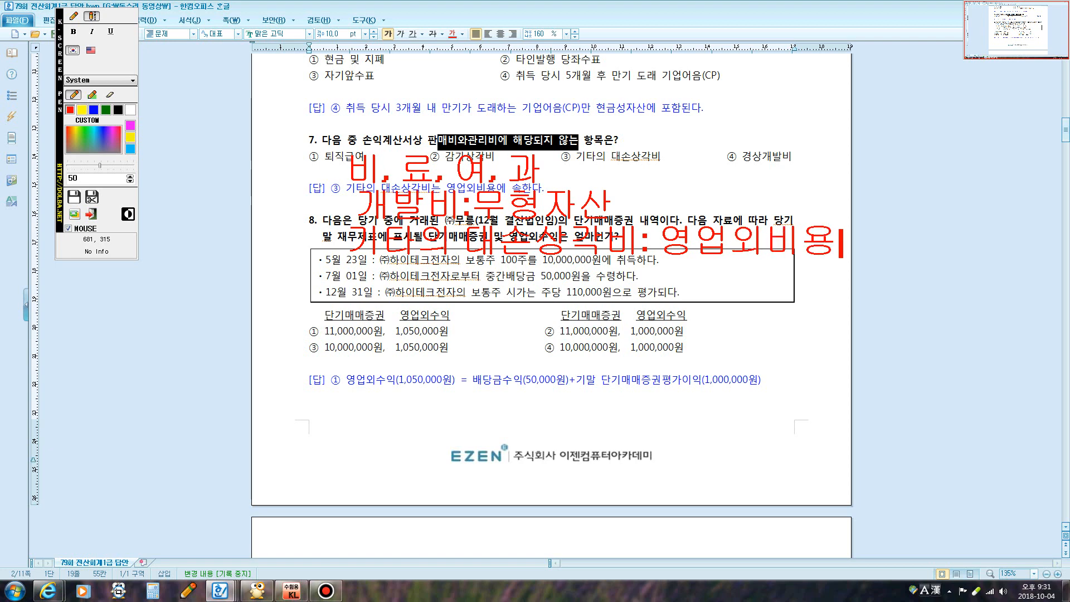
pyautogui.press('Escape')
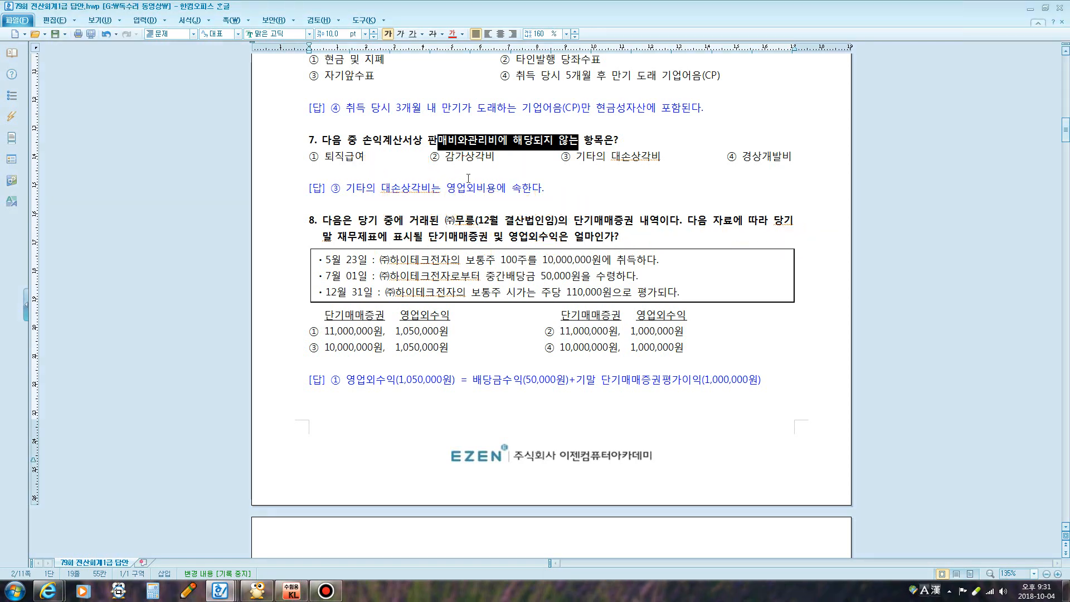
# Underline 퇴직급여, 감가상각비, 경상개발비 and 기타의 대손상각비 in red, then wipe the marks
pyautogui.press('F12')
pyautogui.click(336, 165)
pyautogui.click(73, 16)
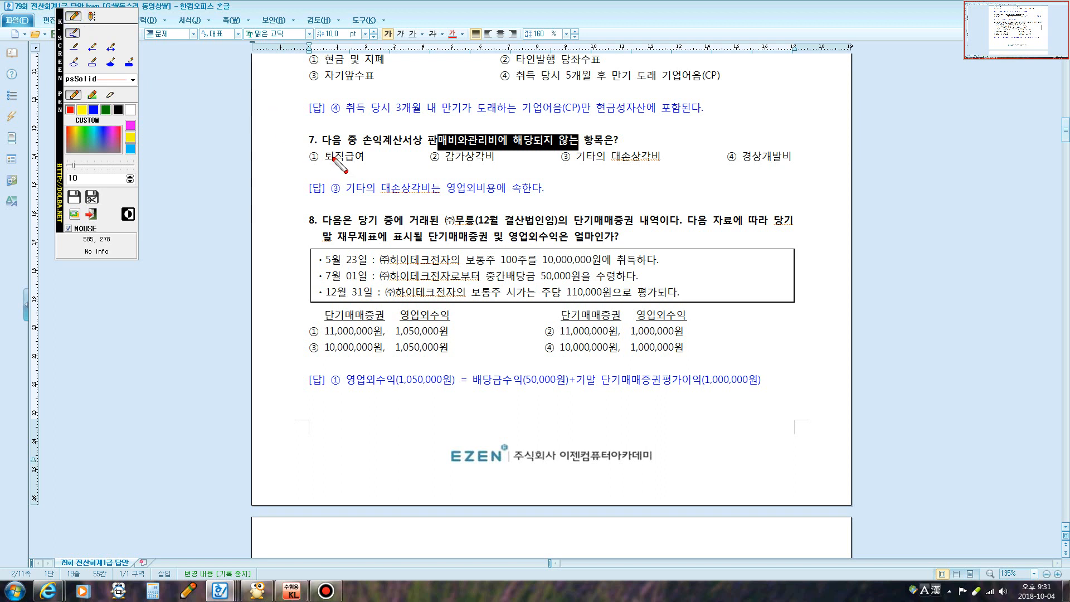
pyautogui.moveTo(323, 164)
pyautogui.mouseDown()
pyautogui.moveTo(366, 164)
pyautogui.moveTo(360, 147)
pyautogui.moveTo(371, 162)
pyautogui.mouseUp()
pyautogui.moveTo(451, 165)
pyautogui.mouseDown()
pyautogui.moveTo(485, 165)
pyautogui.moveTo(495, 148)
pyautogui.moveTo(494, 163)
pyautogui.mouseUp()
pyautogui.moveTo(741, 160)
pyautogui.mouseDown()
pyautogui.moveTo(786, 161)
pyautogui.moveTo(796, 150)
pyautogui.moveTo(792, 161)
pyautogui.mouseUp()
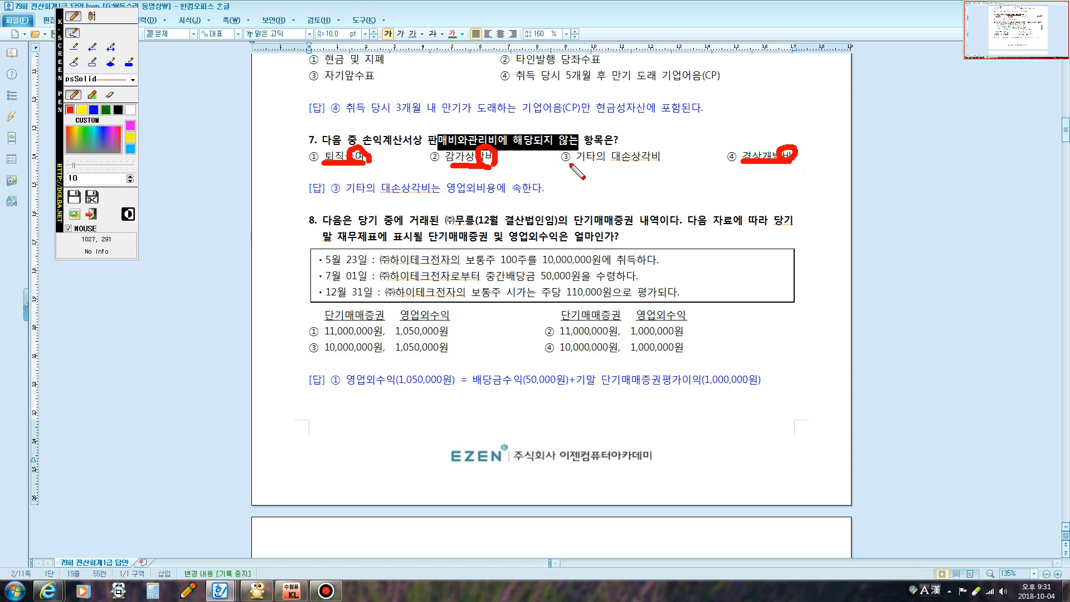
pyautogui.moveTo(567, 162)
pyautogui.mouseDown()
pyautogui.moveTo(643, 163)
pyautogui.moveTo(669, 142)
pyautogui.moveTo(563, 140)
pyautogui.moveTo(556, 161)
pyautogui.moveTo(566, 166)
pyautogui.mouseUp()
pyautogui.press('Escape')
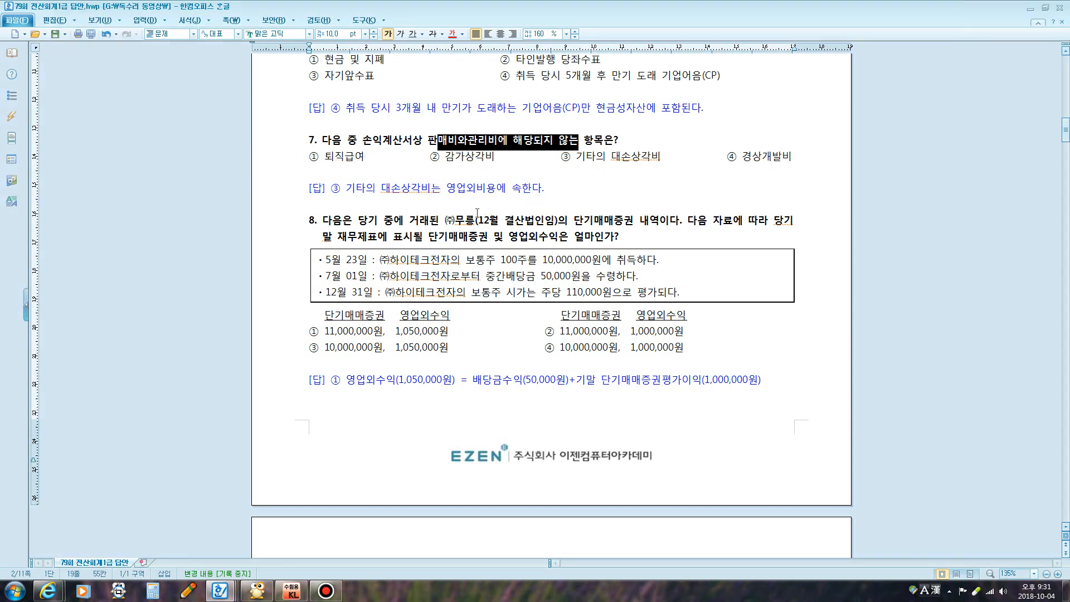
# Scroll to question 8, highlight 100주를 10,000,000원, and bring up the K-ScreenPen panel
pyautogui.scroll(-3, 479, 217)
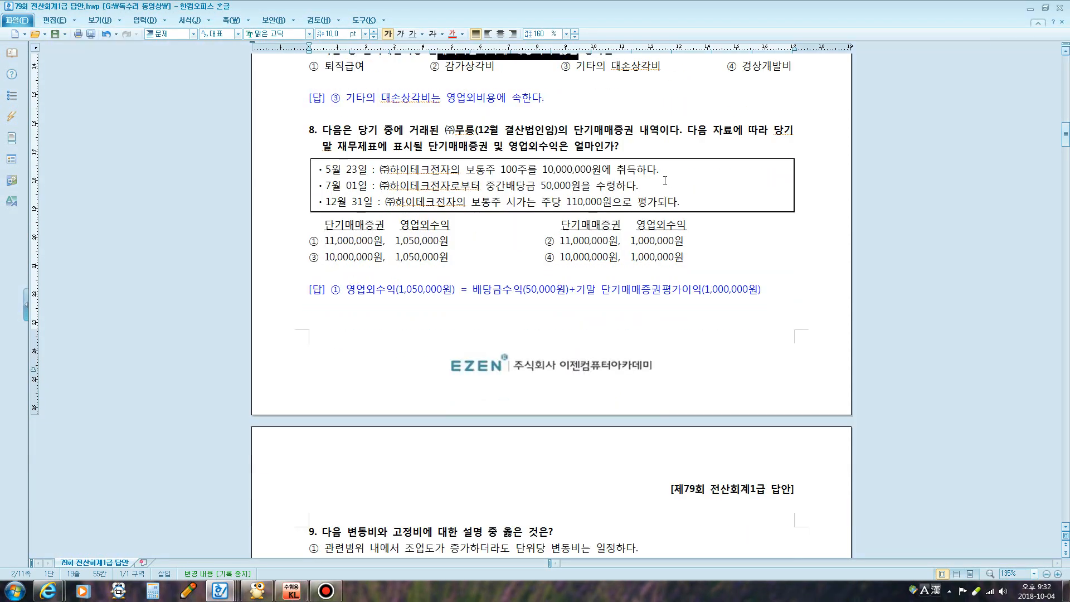
pyautogui.moveTo(442, 149); pyautogui.dragTo(498, 149)
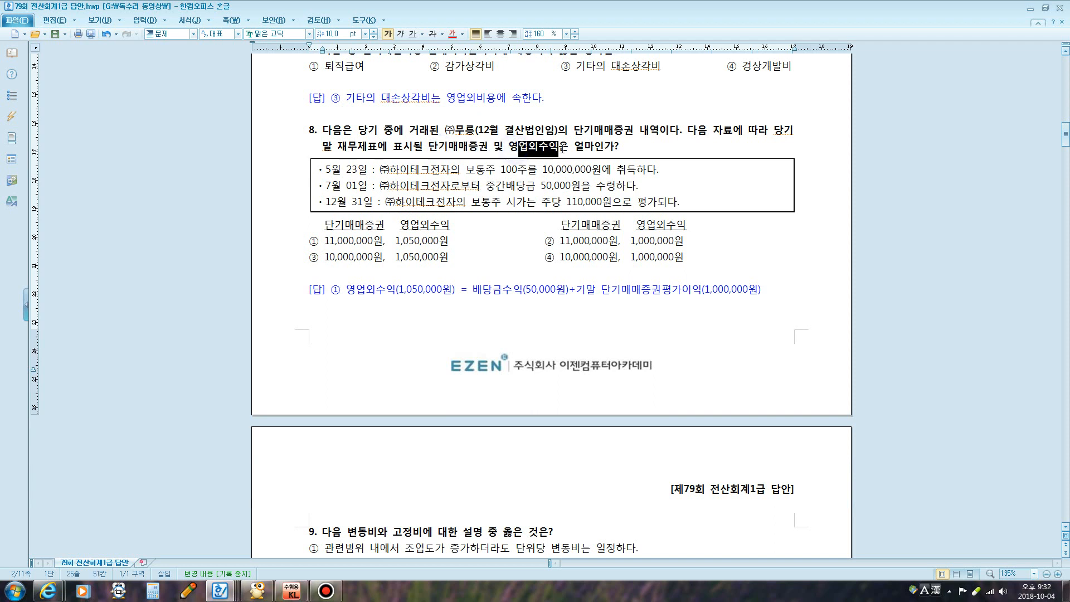
pyautogui.click(588, 147)
pyautogui.moveTo(500, 169); pyautogui.dragTo(580, 169)
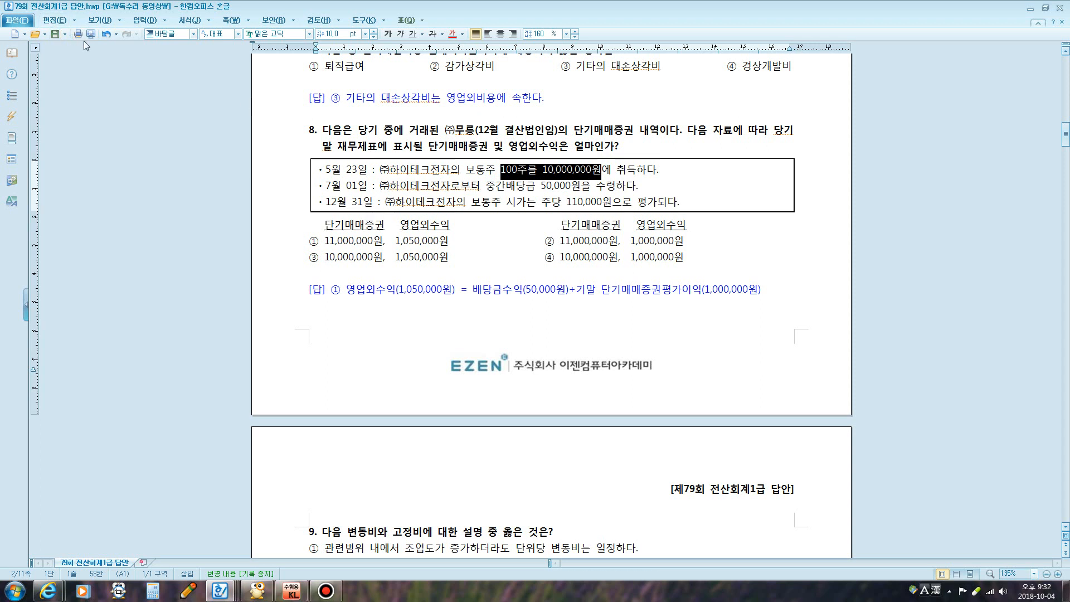
pyautogui.press('F12')
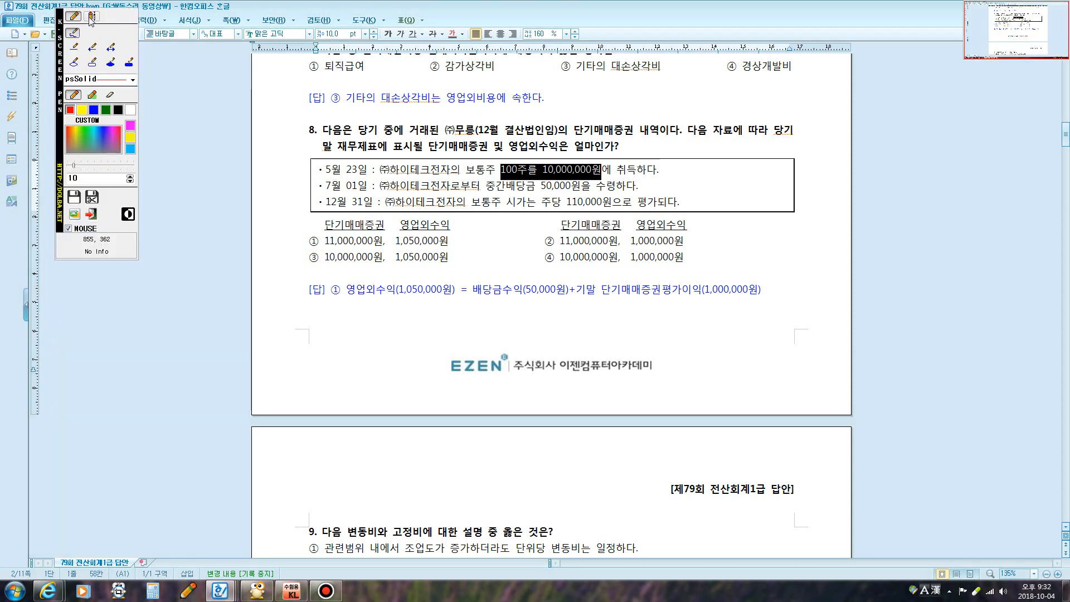
# Type the red note 단기매매증권 10,000,000 over question 8
pyautogui.click(91, 16)
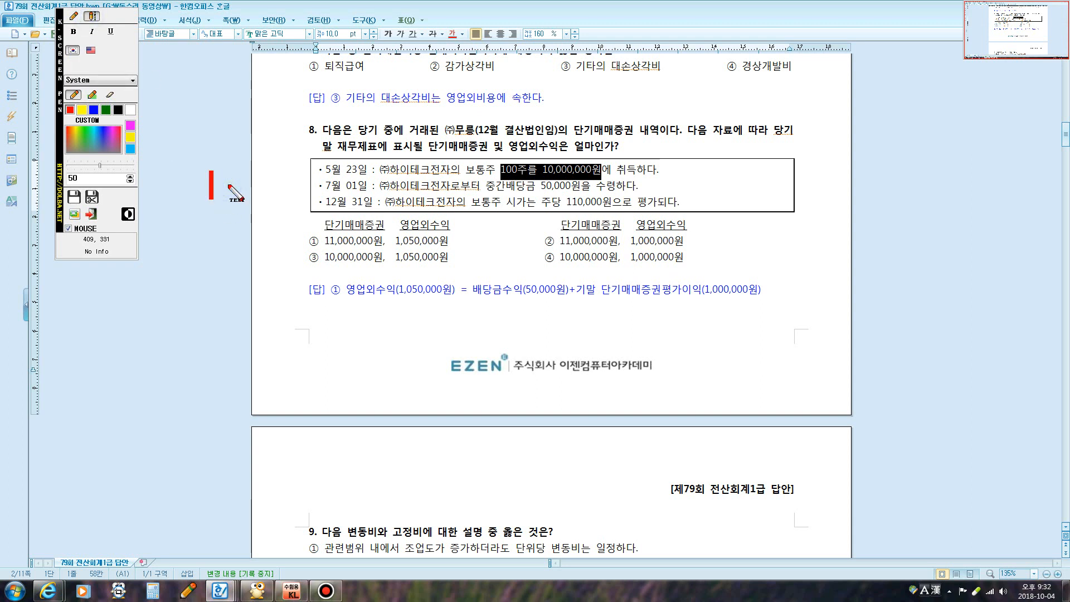
pyautogui.write('단기매볏')
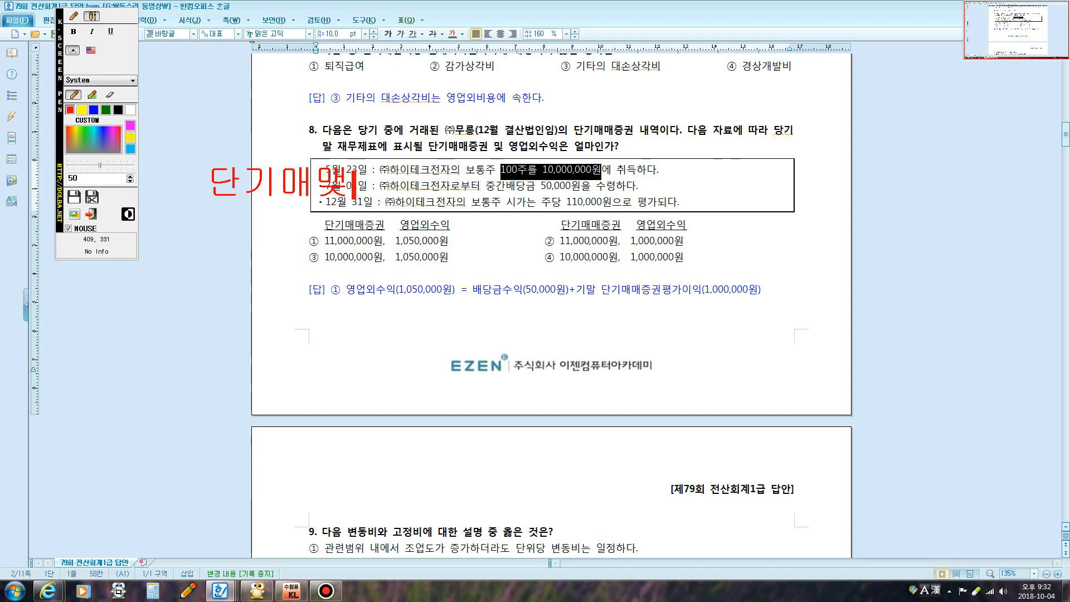
pyautogui.write('증권1')
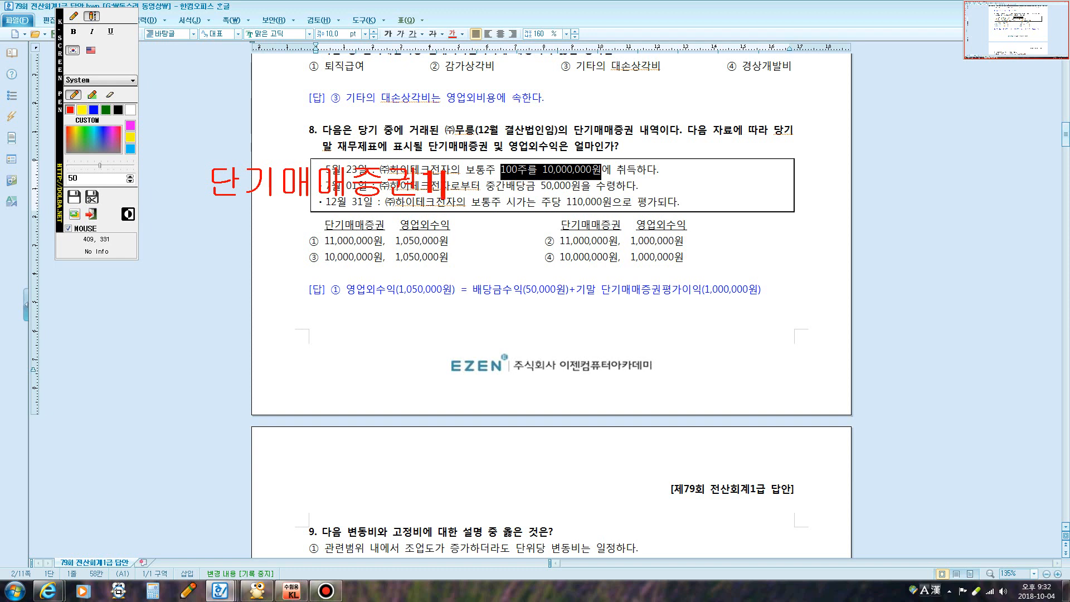
pyautogui.write('1')
pyautogui.press('BackSpace')
pyautogui.write('0,000,000')
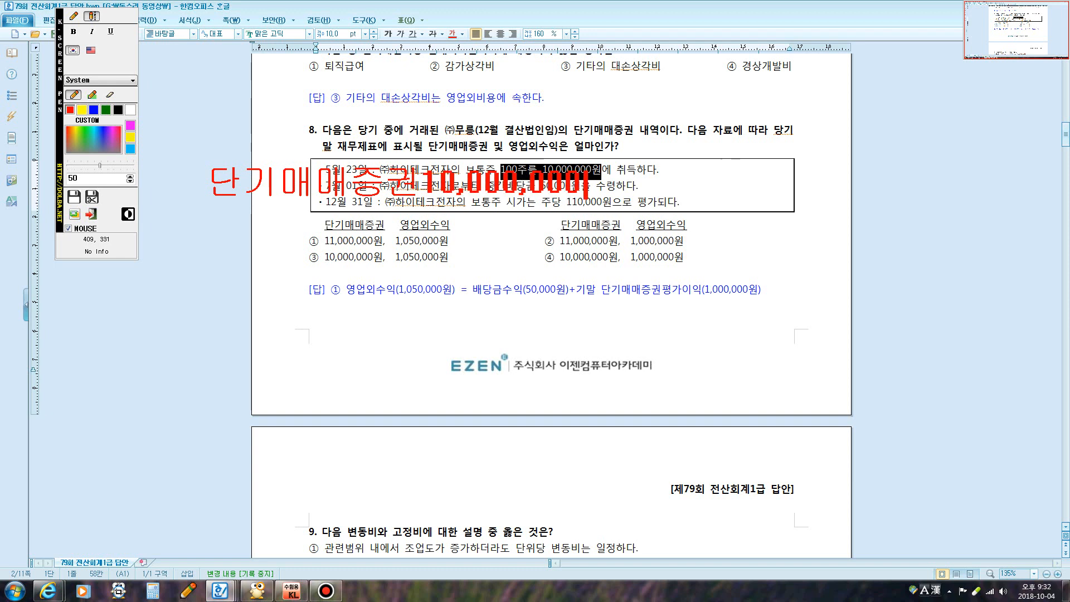
pyautogui.press('Return')
# Add 보통예금 50,000 / 배당금수익 50,000 [영업외수익], then begin the 1,000,000 valuation-gain entry line
pyautogui.write('보통예금')
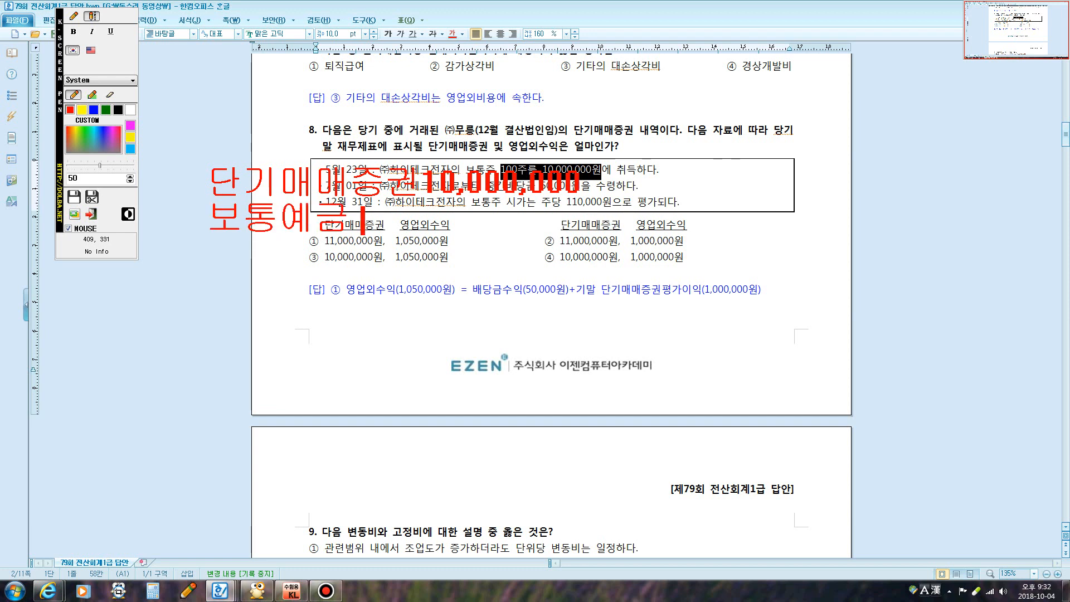
pyautogui.write(' 500')
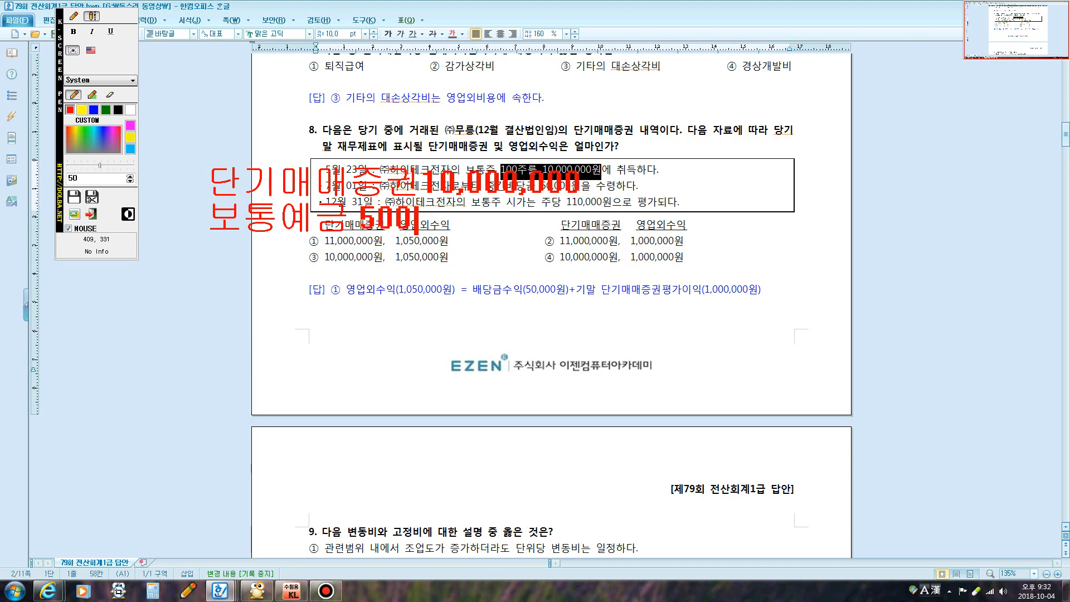
pyautogui.press('BackSpace')
pyautogui.write(',000 ')
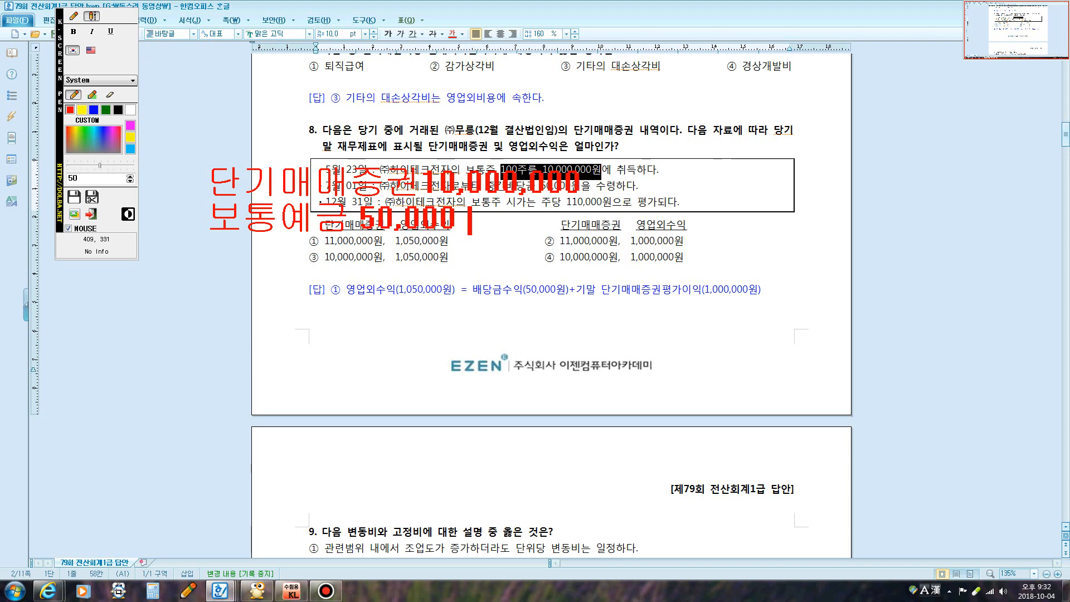
pyautogui.write('/ ㅂ')
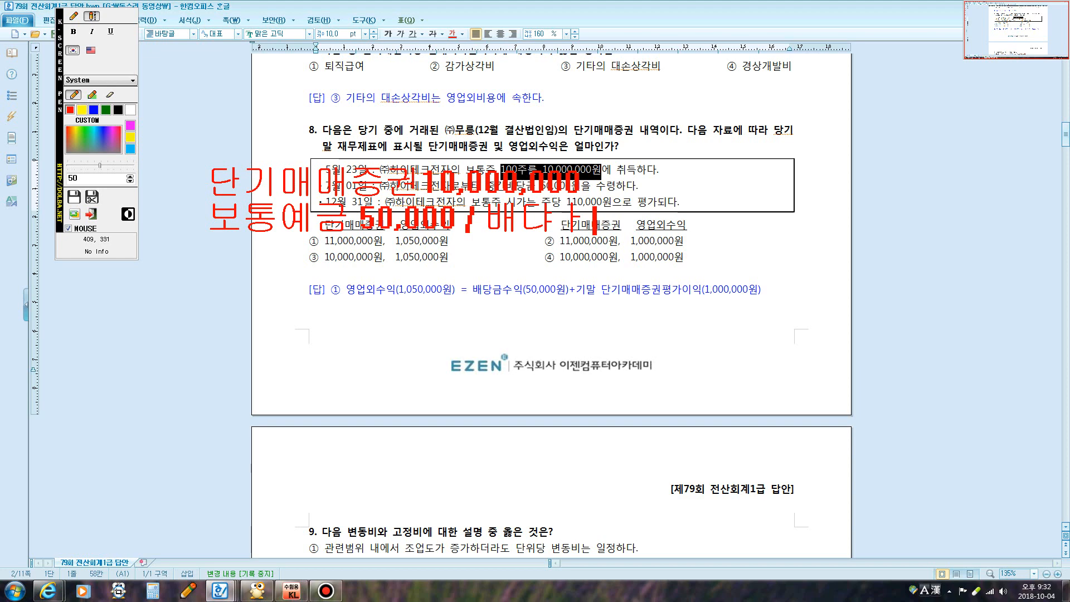
pyautogui.press('BackSpace')
pyautogui.press('BackSpace')
pyautogui.write('당금')
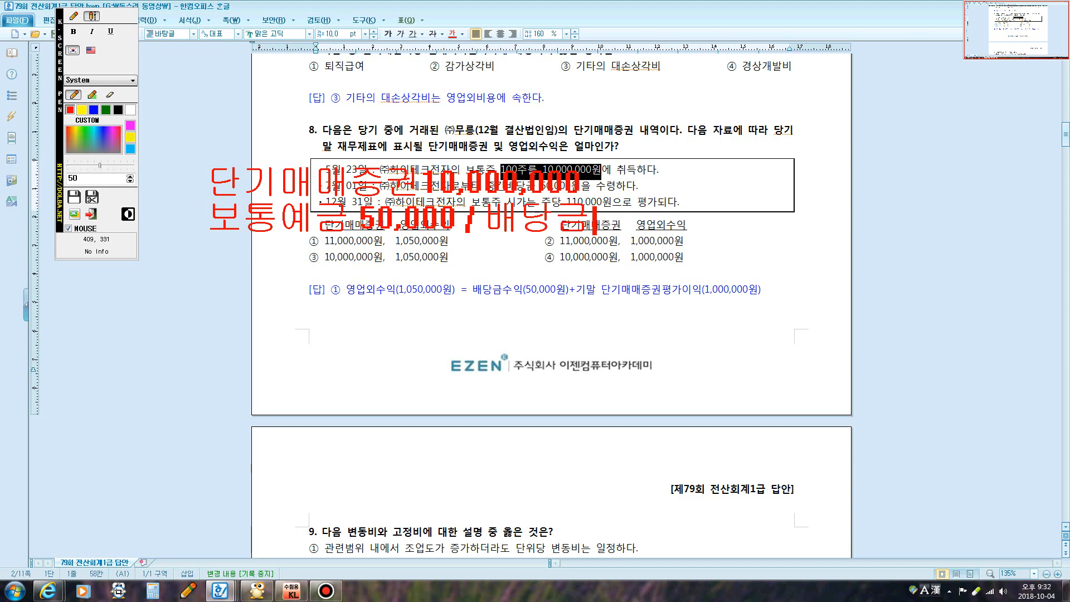
pyautogui.write('수익 50,000')
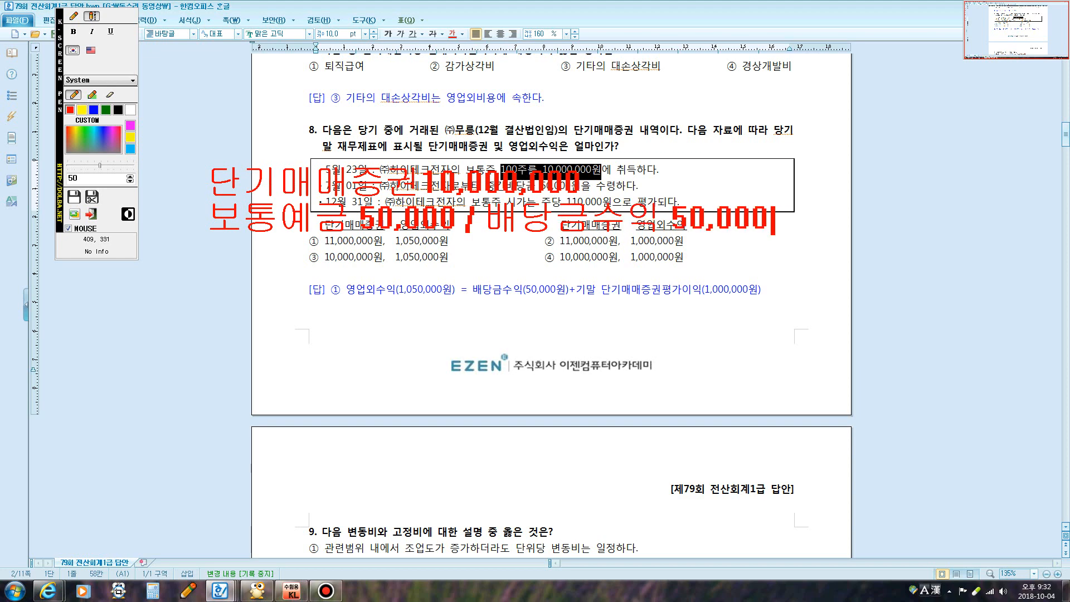
pyautogui.press('Return')
pyautogui.write('[영업외숭')
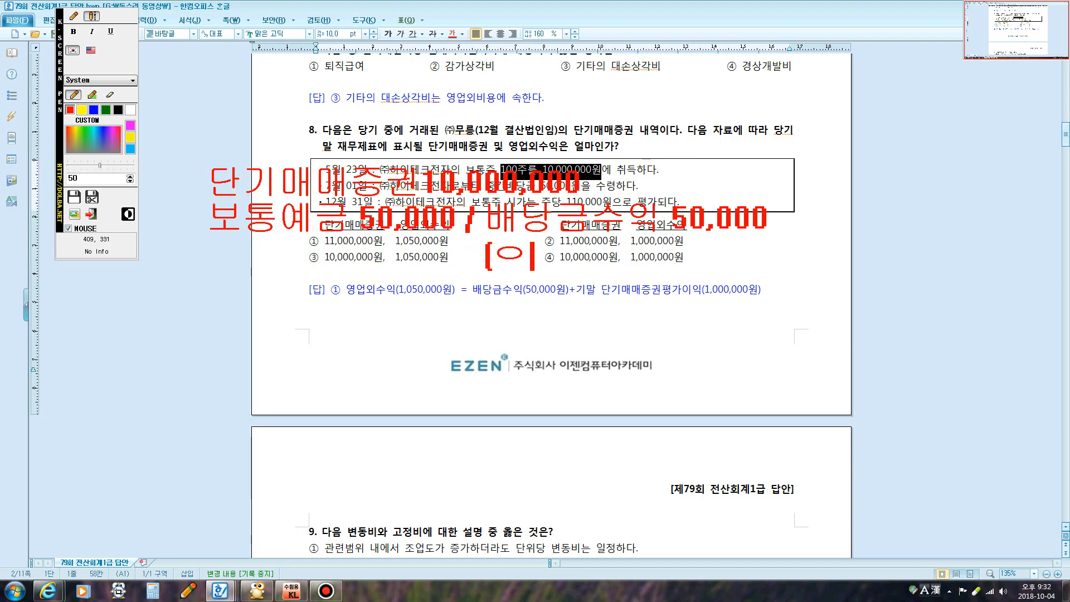
pyautogui.write('익')
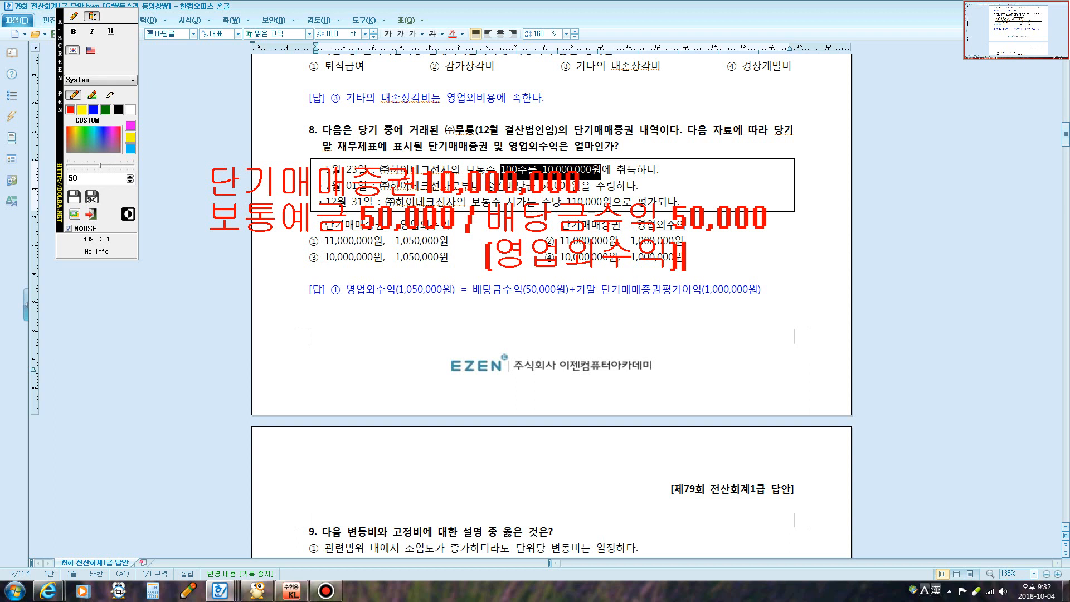
pyautogui.write(']')
pyautogui.press('Return')
pyautogui.write('단')
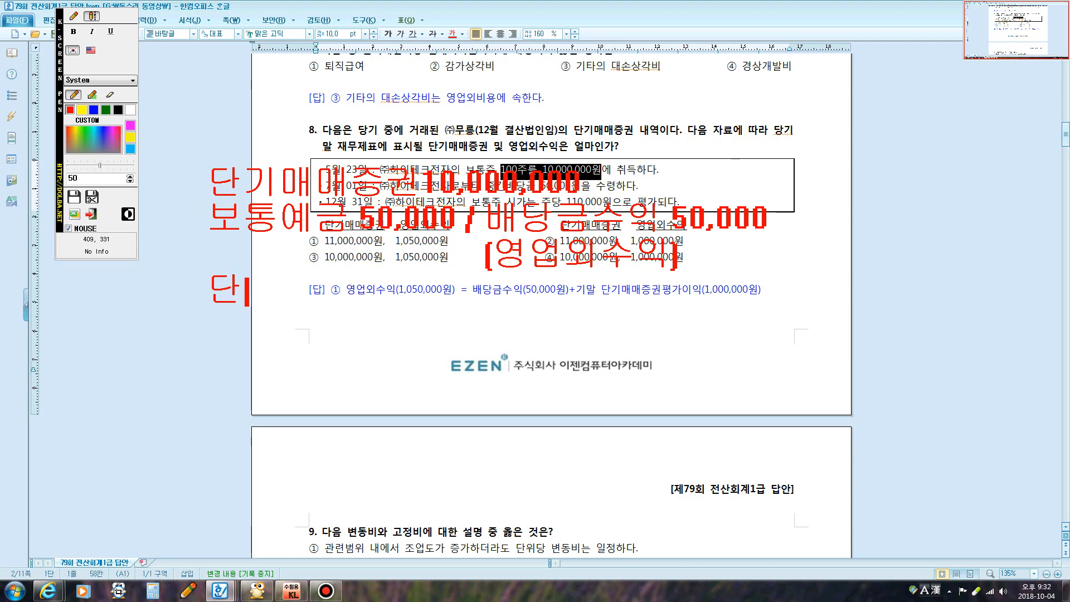
pyautogui.write('기매에증')
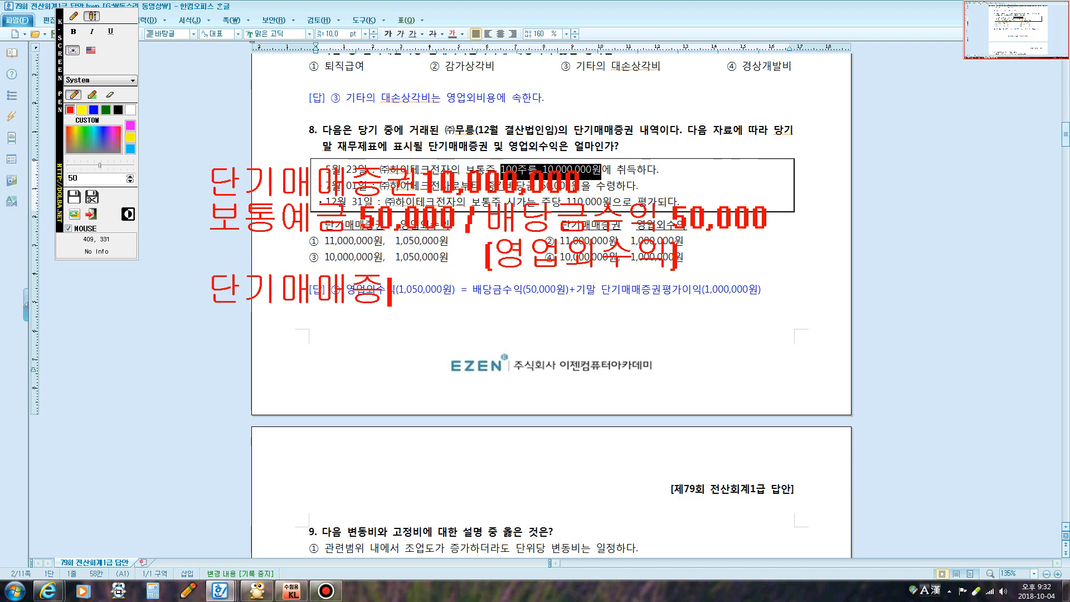
pyautogui.write('권 1,')
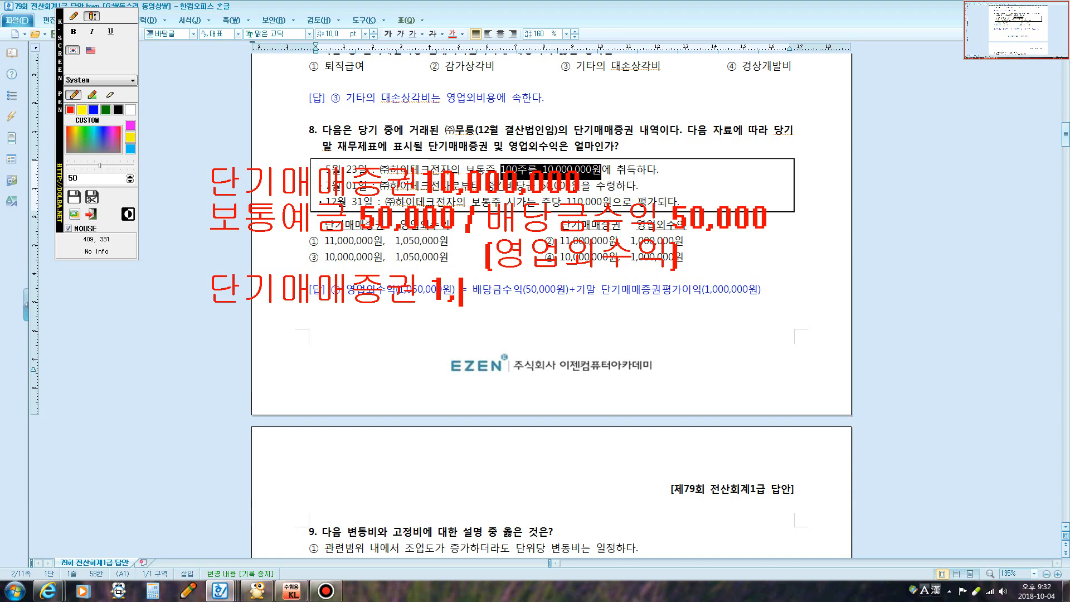
pyautogui.write('000,000 /')
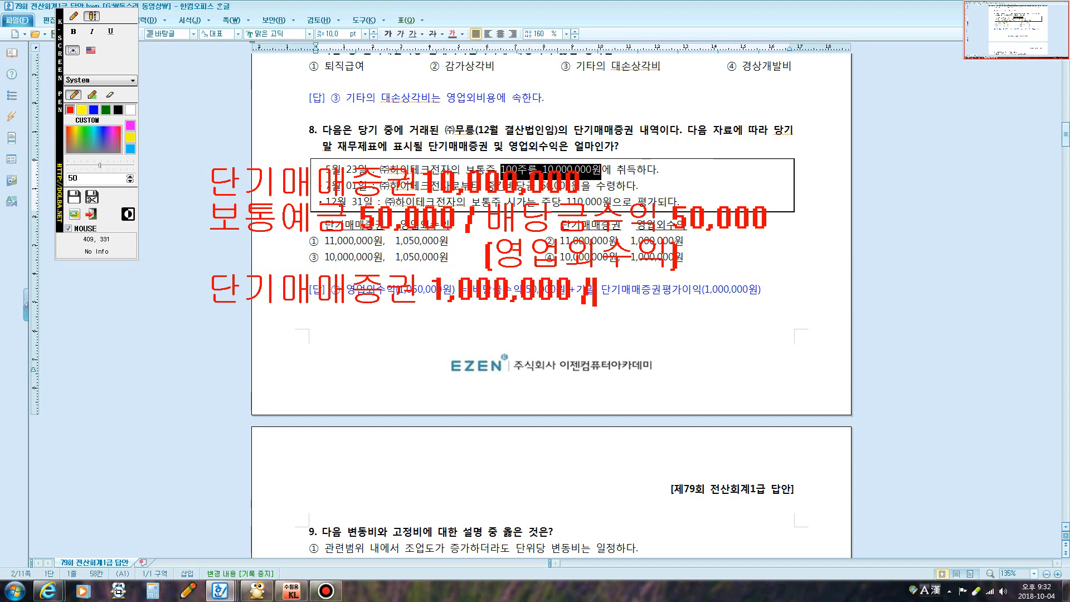
pyautogui.write(' 단기매에증')
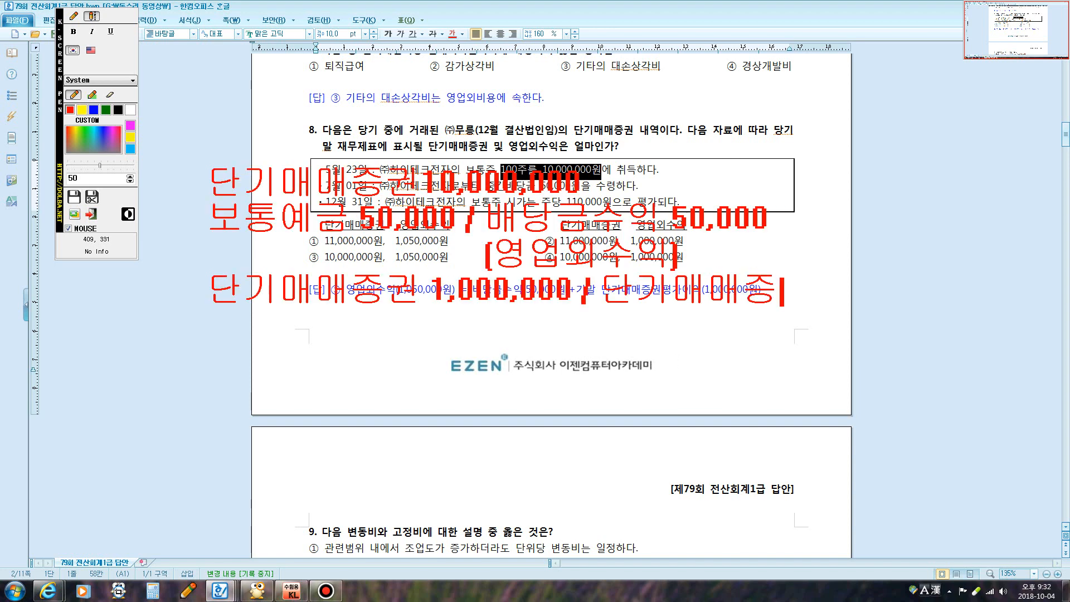
pyautogui.write('권평가잉익')
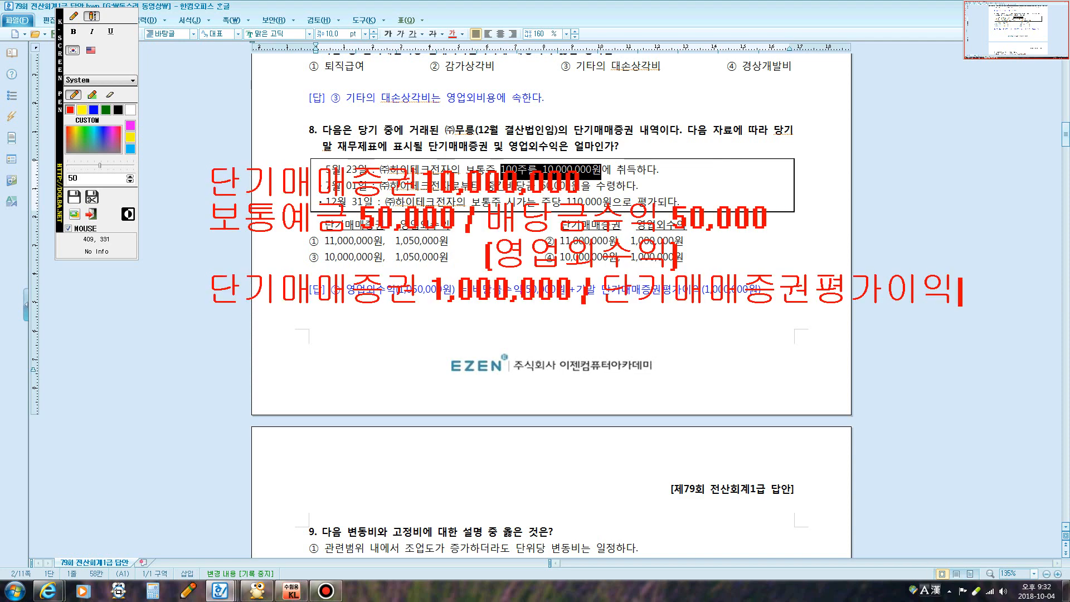
pyautogui.write('1,000,00')
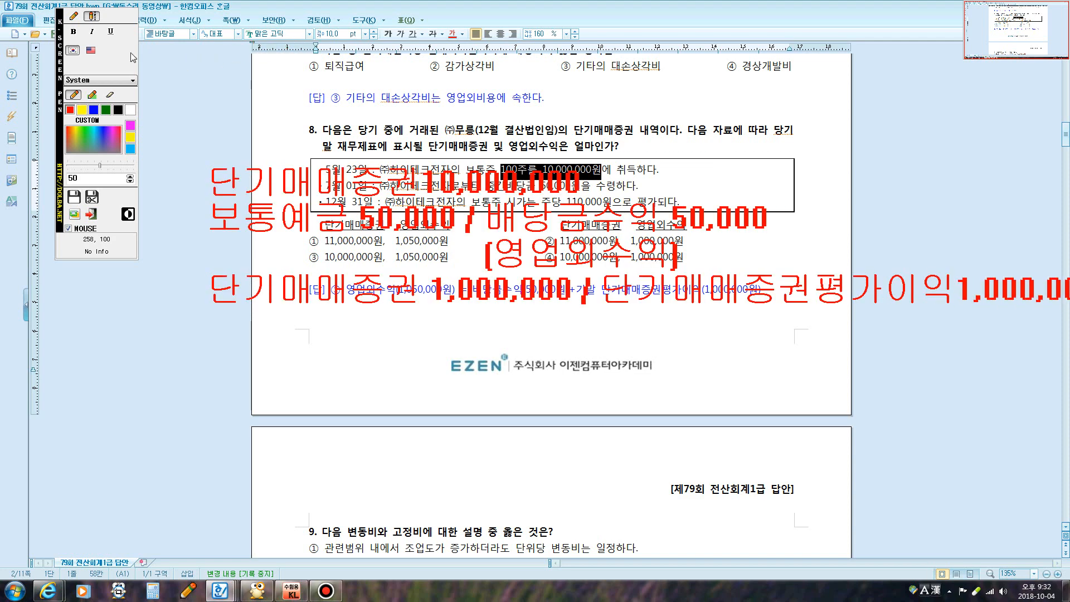
# Circle 10,000,000 and 1,000,000 and underline the dividend note in red, then clear all markup
pyautogui.click(77, 18)
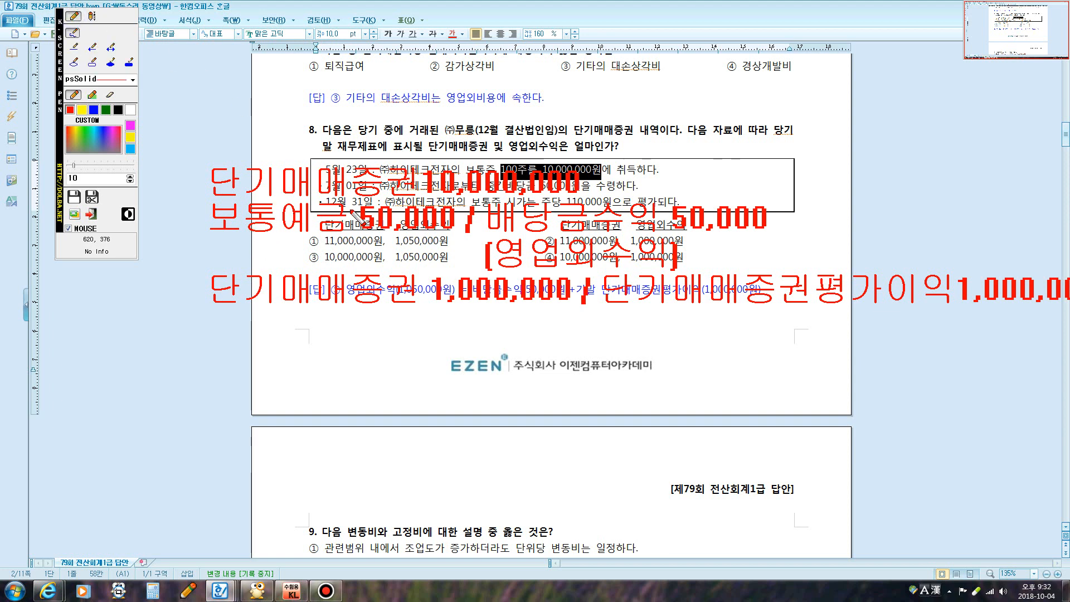
pyautogui.moveTo(399, 203)
pyautogui.mouseDown()
pyautogui.moveTo(613, 215)
pyautogui.moveTo(440, 142)
pyautogui.moveTo(429, 206)
pyautogui.mouseUp()
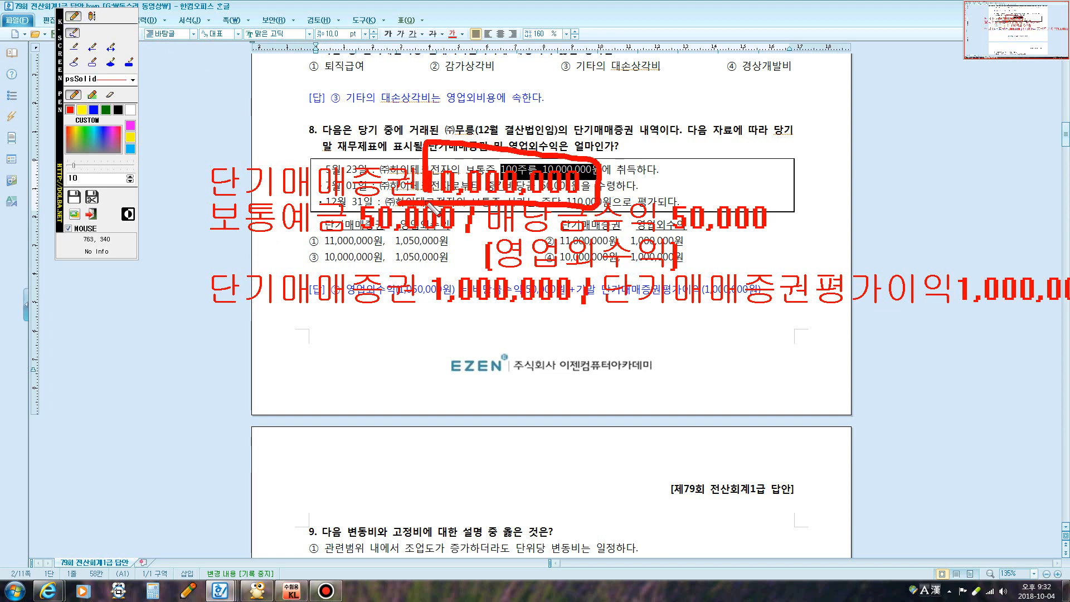
pyautogui.moveTo(416, 301)
pyautogui.mouseDown()
pyautogui.moveTo(535, 262)
pyautogui.moveTo(579, 312)
pyautogui.moveTo(446, 318)
pyautogui.moveTo(429, 307)
pyautogui.mouseUp()
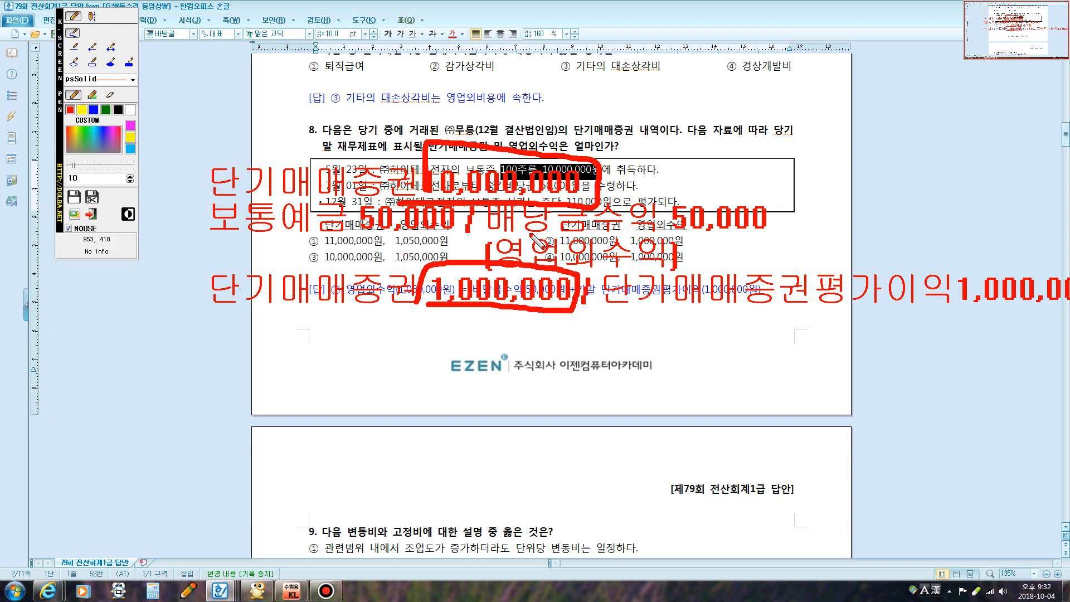
pyautogui.moveTo(512, 232); pyautogui.dragTo(725, 225)
pyautogui.moveTo(781, 313)
pyautogui.mouseDown()
pyautogui.moveTo(1066, 301)
pyautogui.moveTo(626, 182)
pyautogui.moveTo(664, 254)
pyautogui.moveTo(765, 305)
pyautogui.mouseUp()
pyautogui.press('Escape')
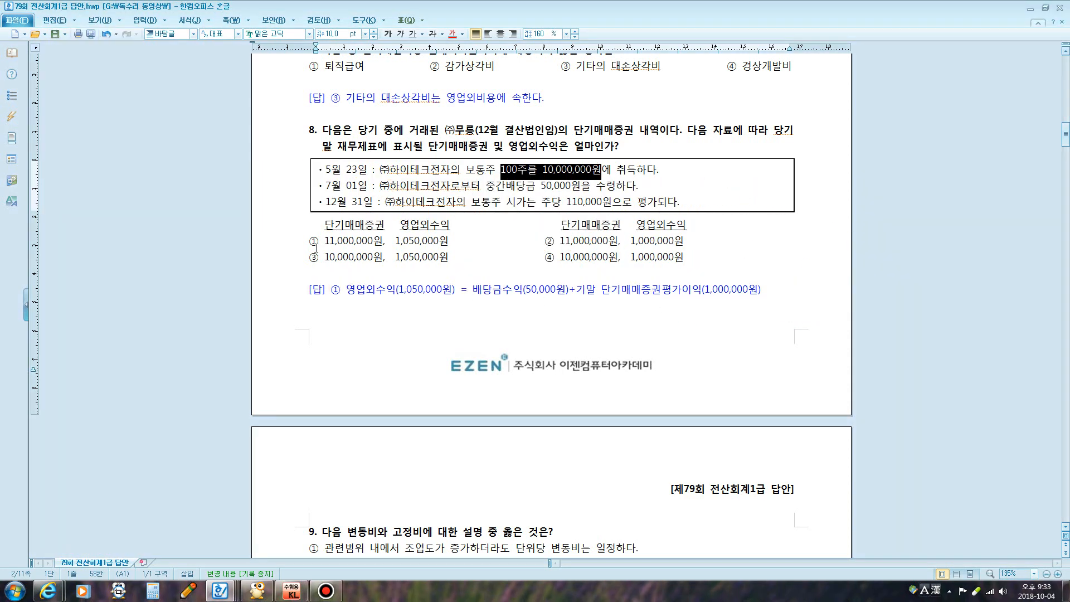
pyautogui.moveTo(313, 241); pyautogui.dragTo(453, 244)
# Scroll down to question 9 on variable and fixed costs and turn on the screen pen with F9
pyautogui.scroll(-4, 467, 240)
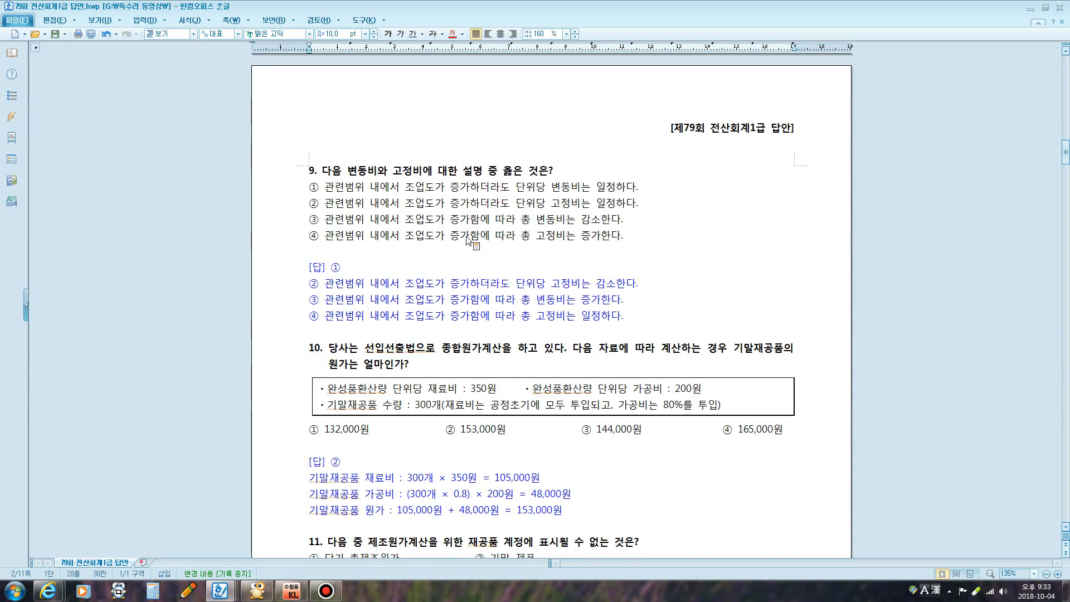
pyautogui.scroll(-1, 467, 240)
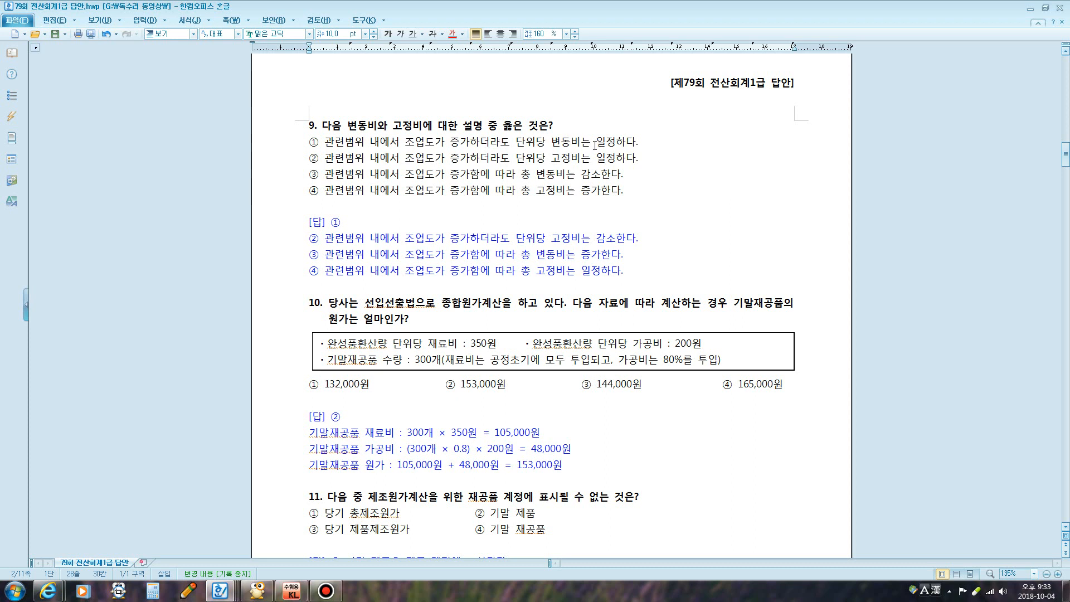
pyautogui.press('F9')
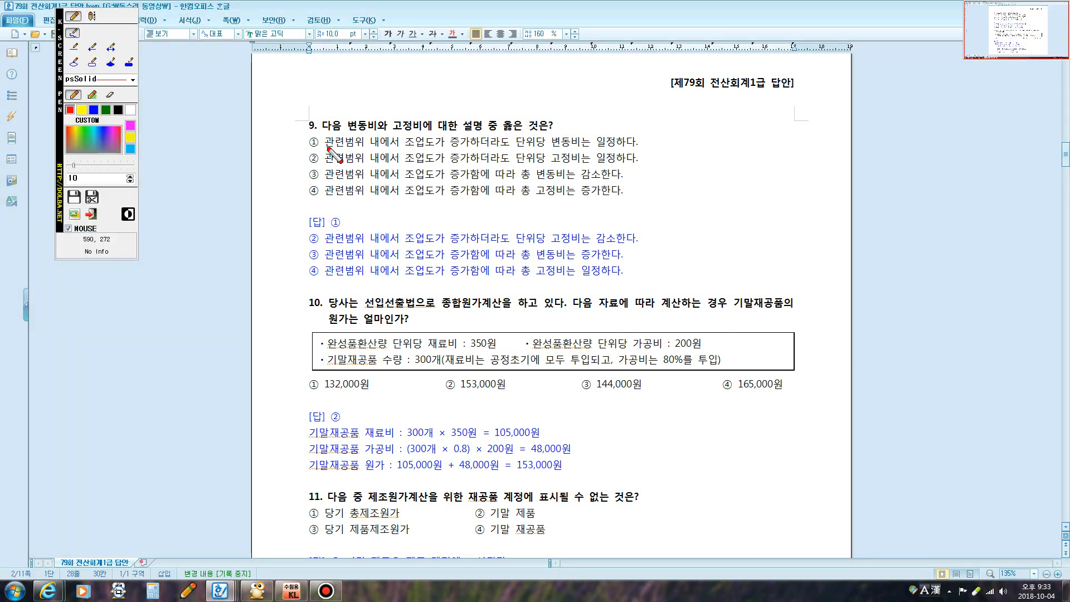
# Sketch a red variable-cost graph with axes, a rising total-cost line, axis points and a flat line
pyautogui.moveTo(307, 129)
pyautogui.mouseDown()
pyautogui.moveTo(320, 140)
pyautogui.moveTo(361, 116)
pyautogui.mouseUp()
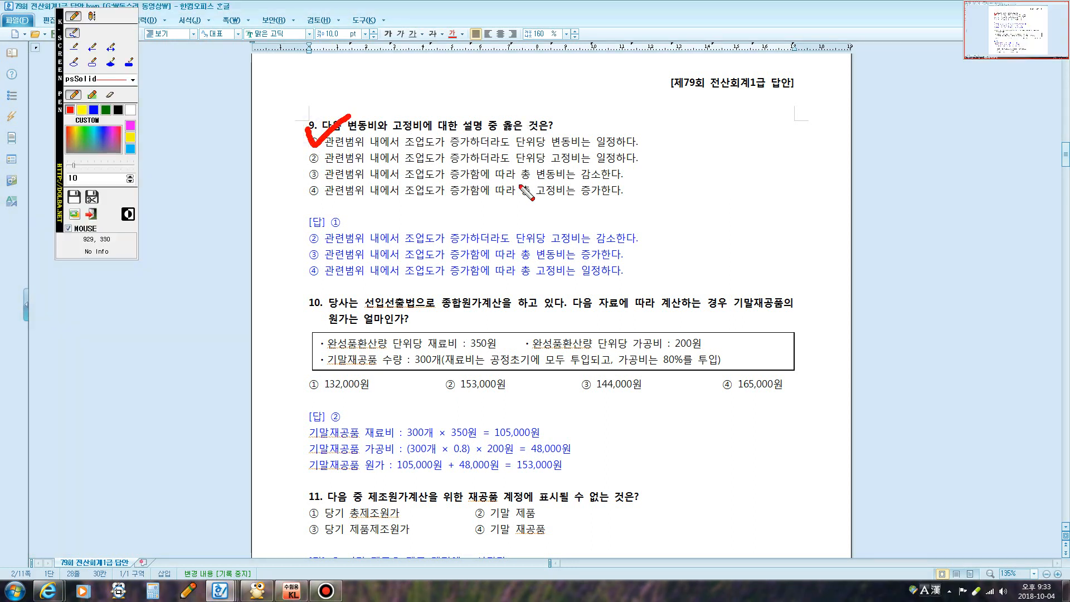
pyautogui.press('F9')
pyautogui.press('F9')
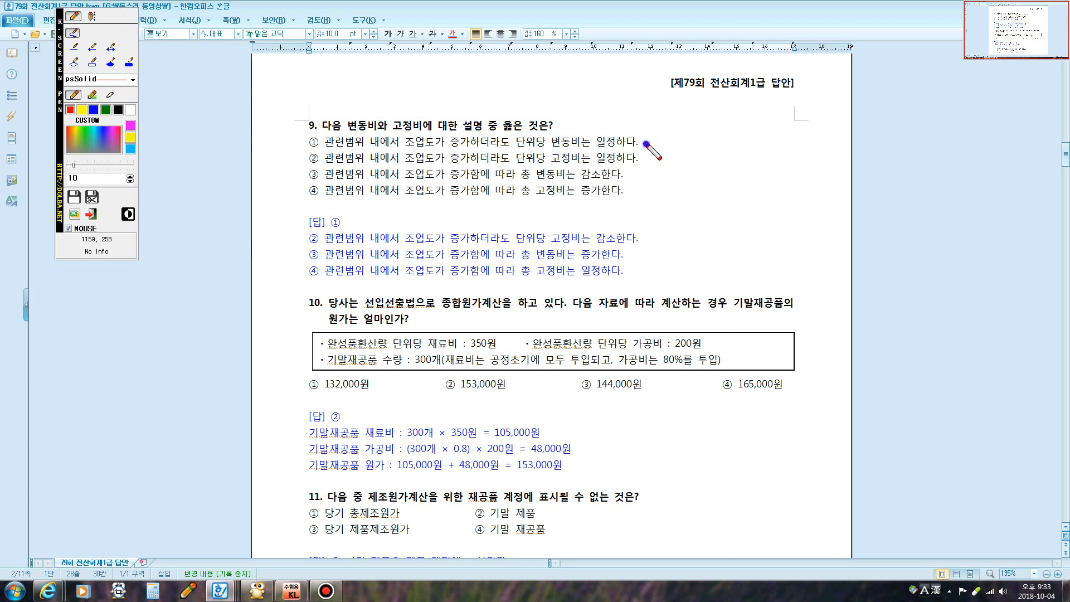
pyautogui.moveTo(646, 144)
pyautogui.mouseDown()
pyautogui.moveTo(638, 246)
pyautogui.moveTo(761, 244)
pyautogui.mouseUp()
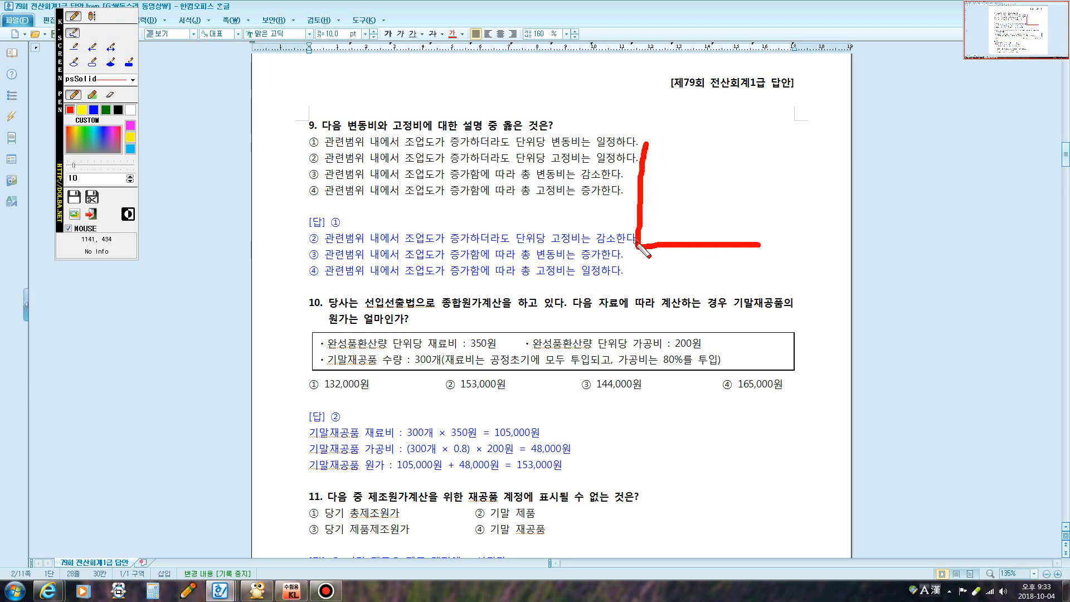
pyautogui.moveTo(642, 246); pyautogui.dragTo(743, 157)
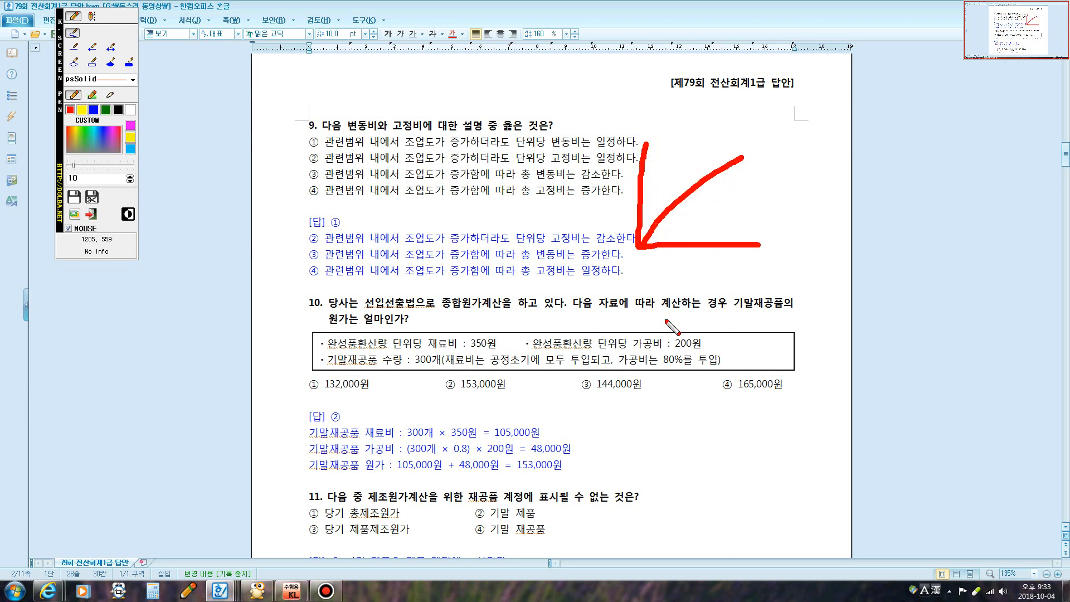
pyautogui.click(666, 240)
pyautogui.click(679, 238)
pyautogui.click(701, 238)
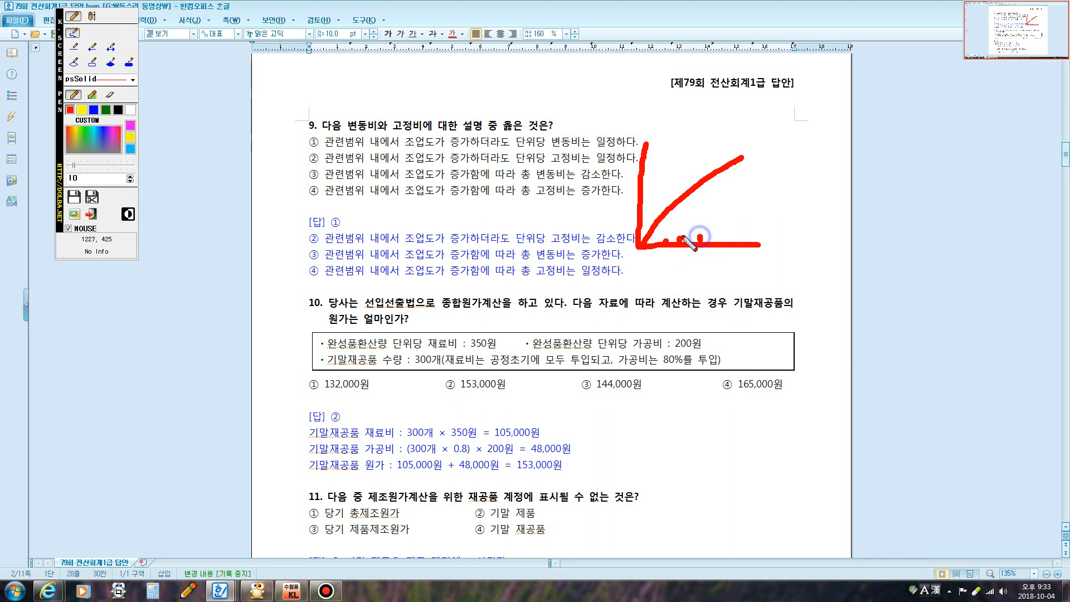
pyautogui.click(639, 211)
pyautogui.click(637, 195)
pyautogui.click(637, 177)
pyautogui.click(639, 163)
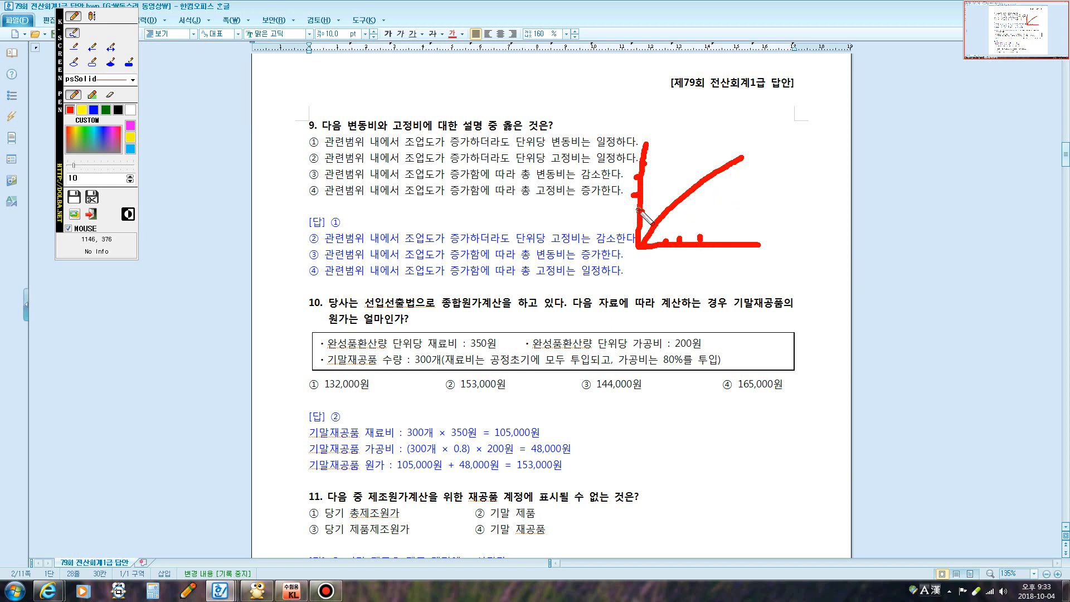
pyautogui.moveTo(639, 209); pyautogui.dragTo(746, 207)
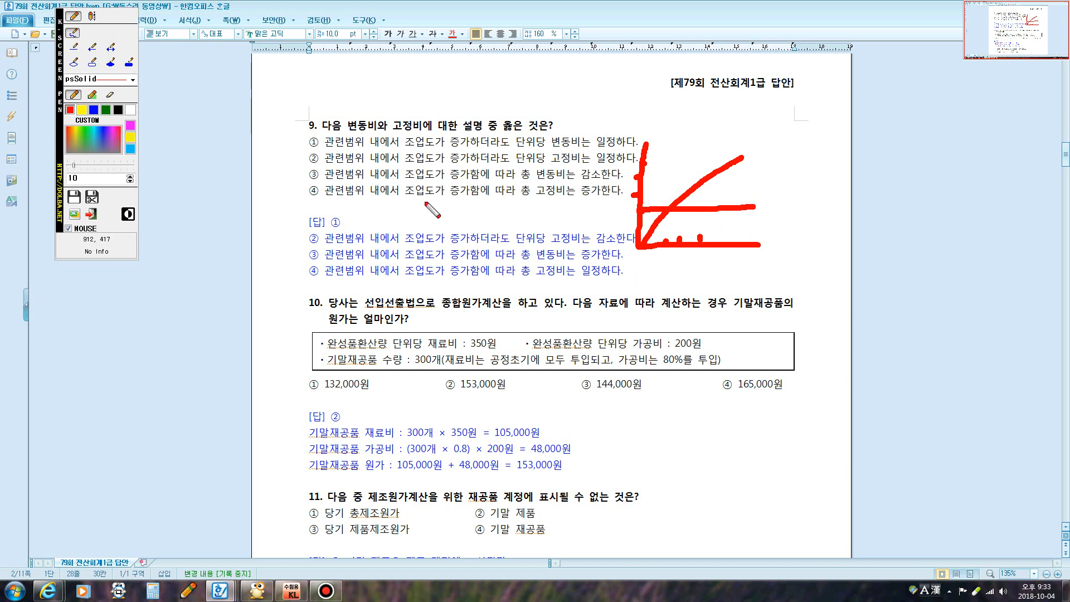
# Check option ① of question 9, add ticks and dots around the graph, then clear the markup
pyautogui.moveTo(306, 130)
pyautogui.mouseDown()
pyautogui.moveTo(315, 140)
pyautogui.moveTo(348, 119)
pyautogui.mouseUp()
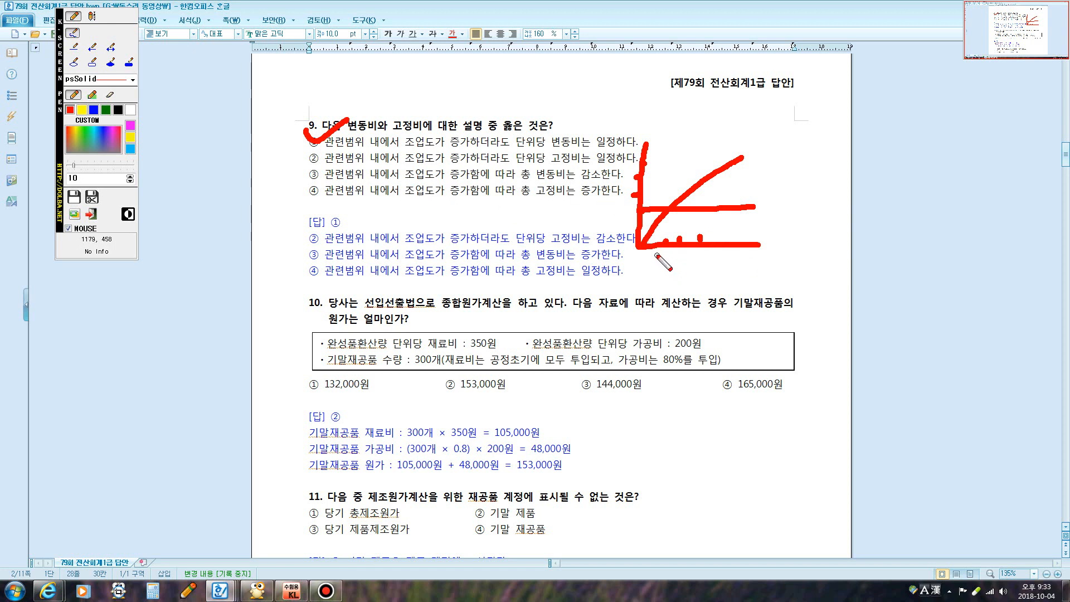
pyautogui.moveTo(657, 244); pyautogui.dragTo(657, 263)
pyautogui.moveTo(618, 205); pyautogui.dragTo(620, 213)
pyautogui.click(626, 215)
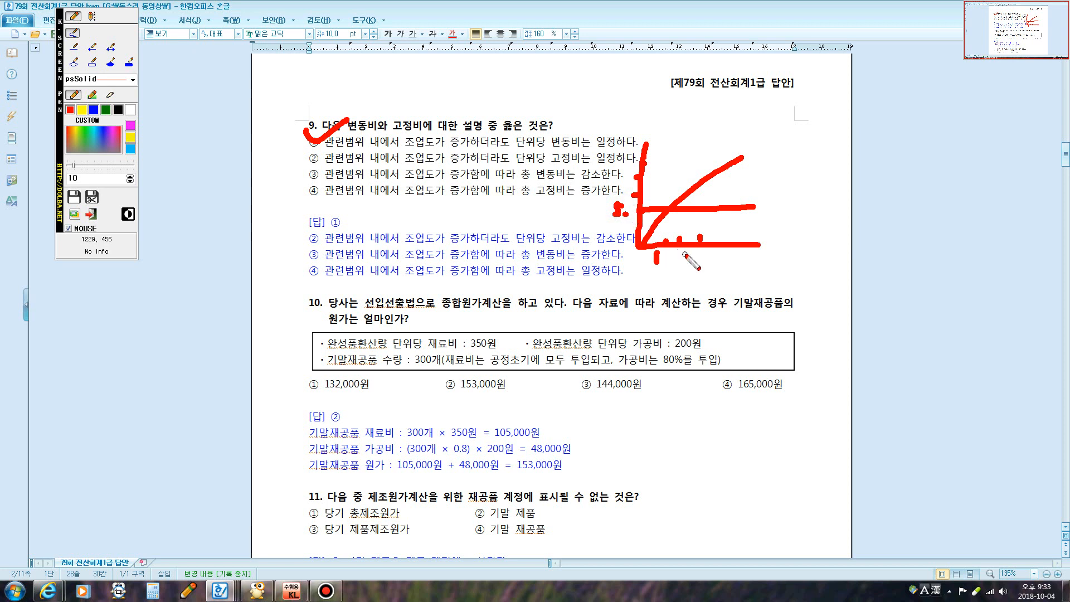
pyautogui.moveTo(687, 255); pyautogui.dragTo(696, 261)
pyautogui.click(730, 257)
pyautogui.moveTo(620, 131); pyautogui.dragTo(615, 140)
pyautogui.moveTo(766, 252); pyautogui.dragTo(763, 261)
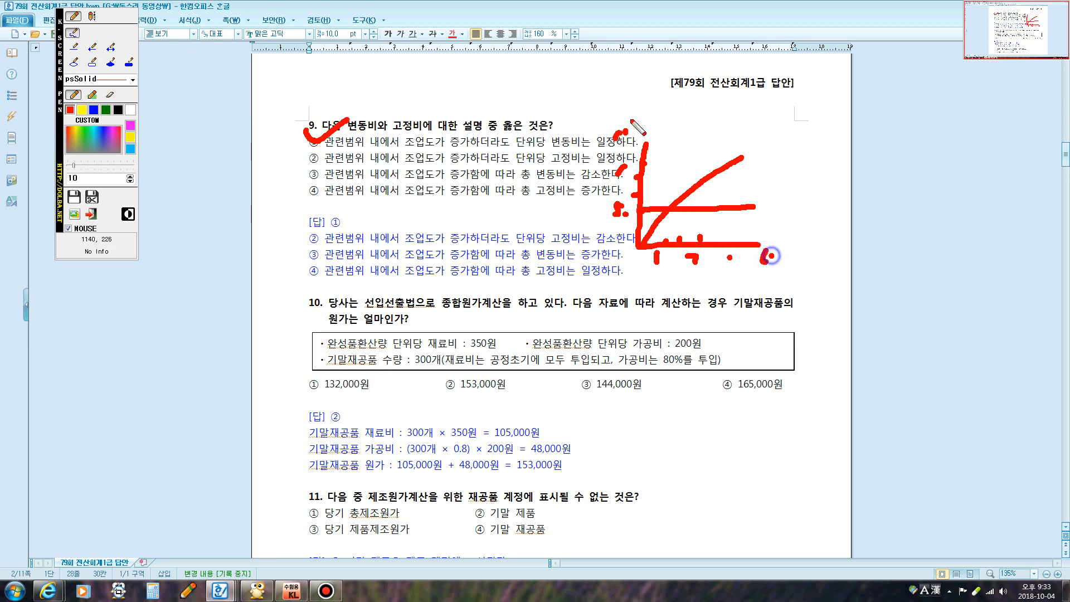
pyautogui.click(623, 106)
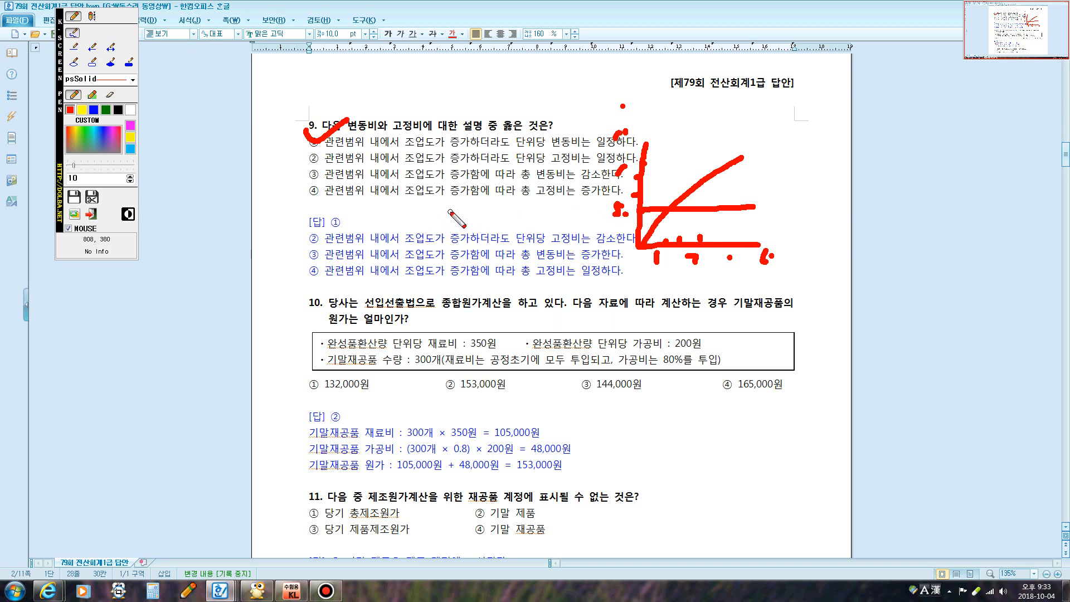
pyautogui.press('Escape')
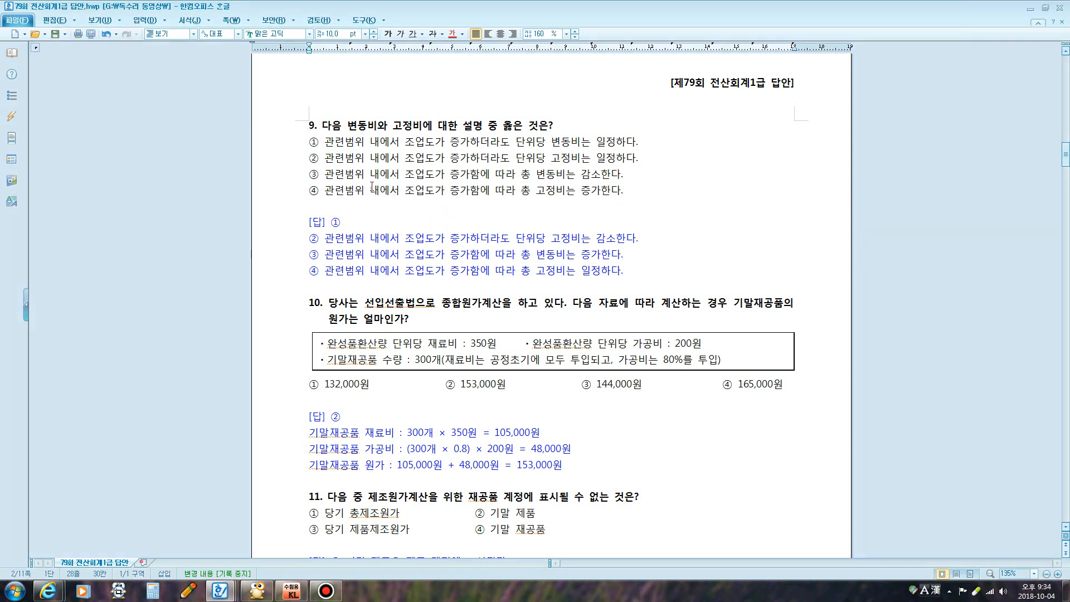
# Draw a fixed-cost graph with a flat total line and falling per-unit curve, correcting option ④
pyautogui.press('F12')
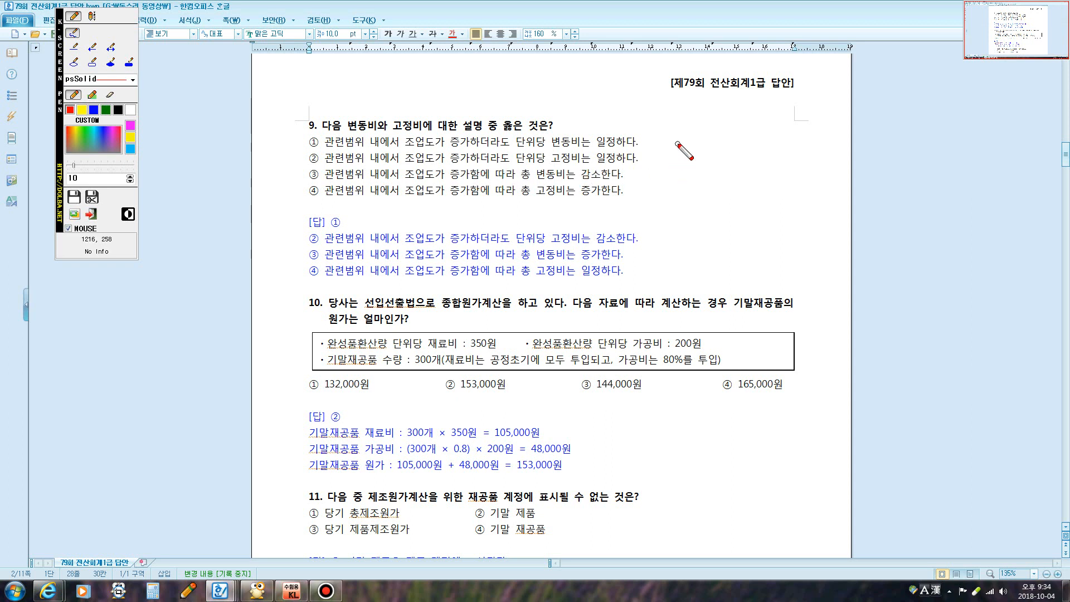
pyautogui.moveTo(678, 143)
pyautogui.mouseDown()
pyautogui.moveTo(679, 245)
pyautogui.moveTo(789, 243)
pyautogui.mouseUp()
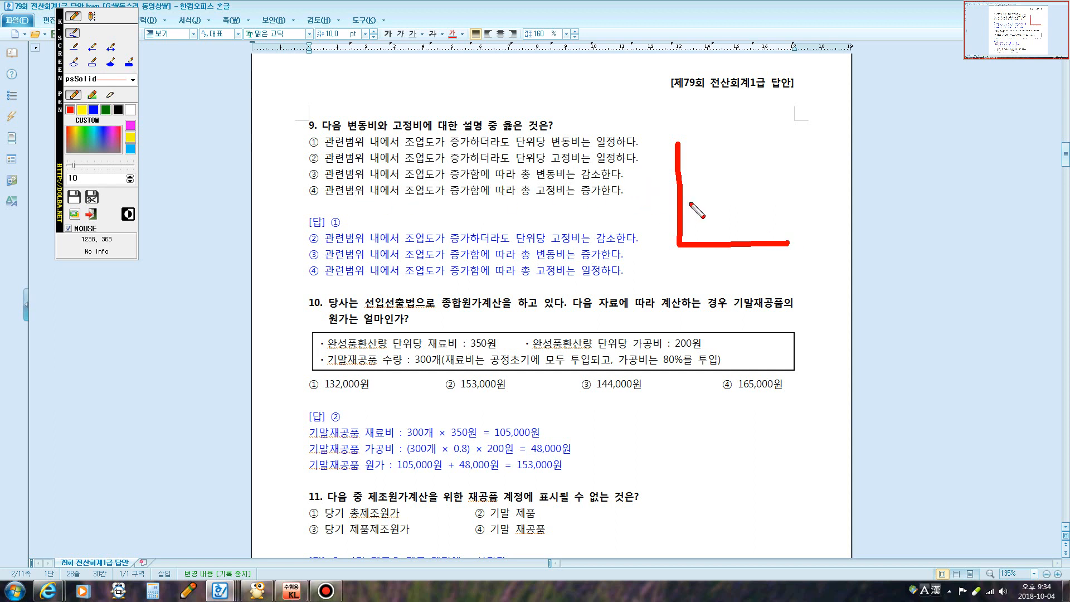
pyautogui.moveTo(681, 200); pyautogui.dragTo(781, 200)
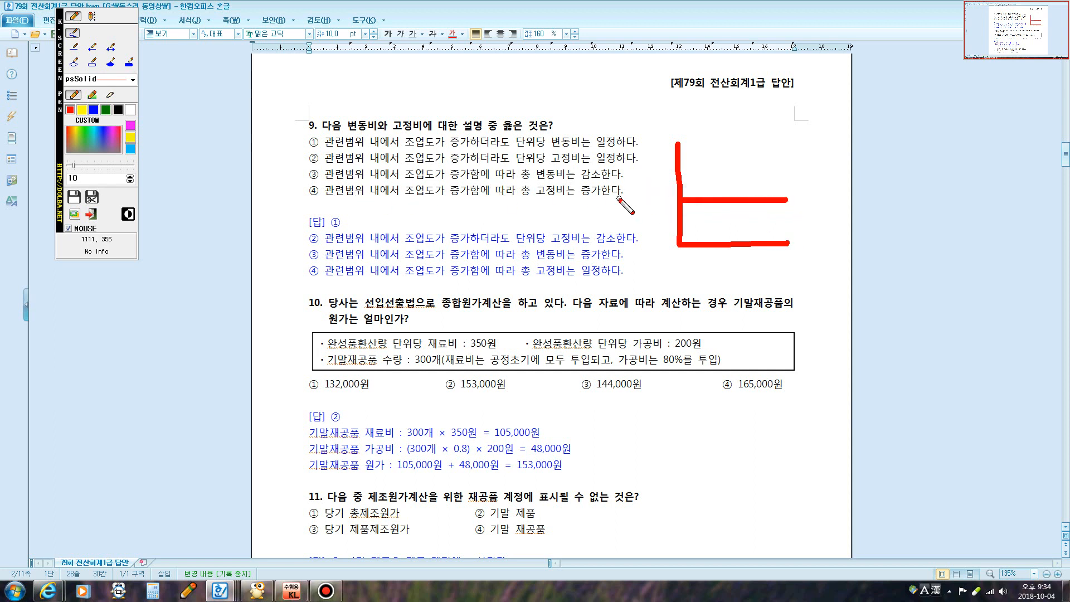
pyautogui.moveTo(583, 192); pyautogui.dragTo(597, 194)
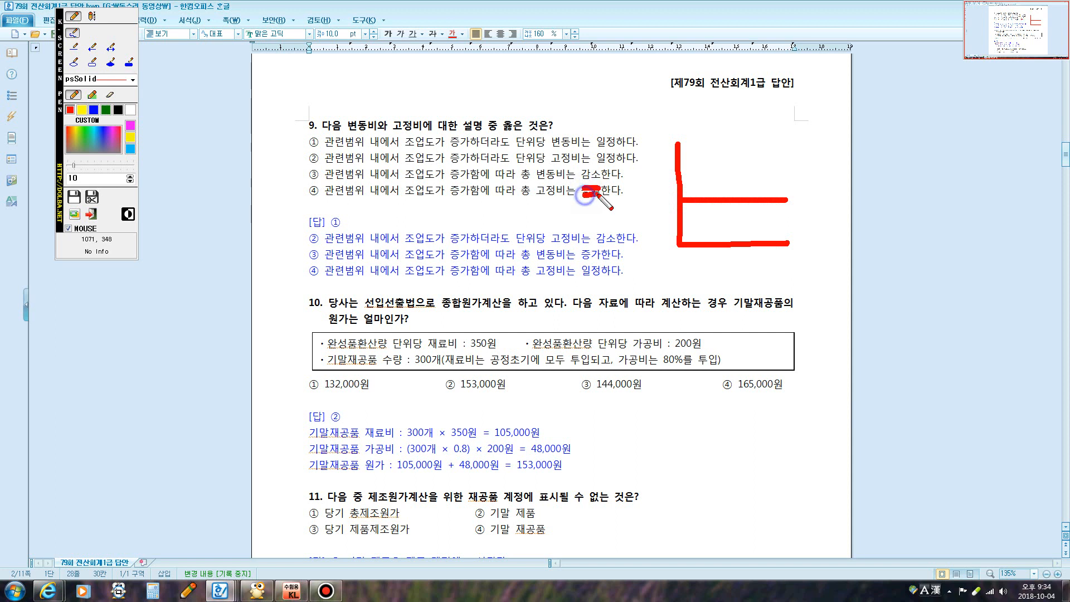
pyautogui.click(92, 16)
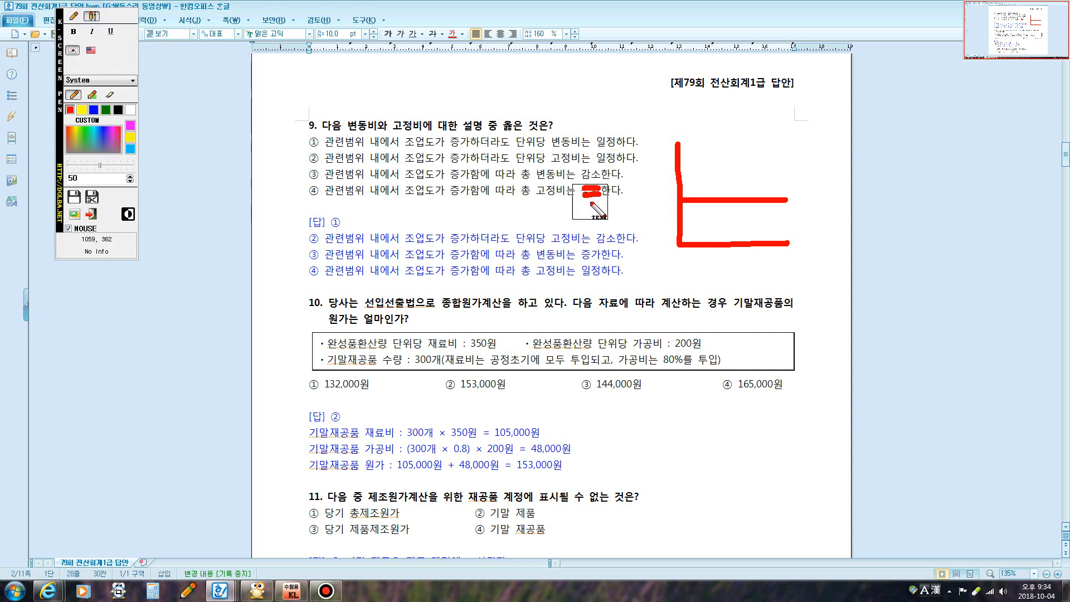
pyautogui.click(73, 17)
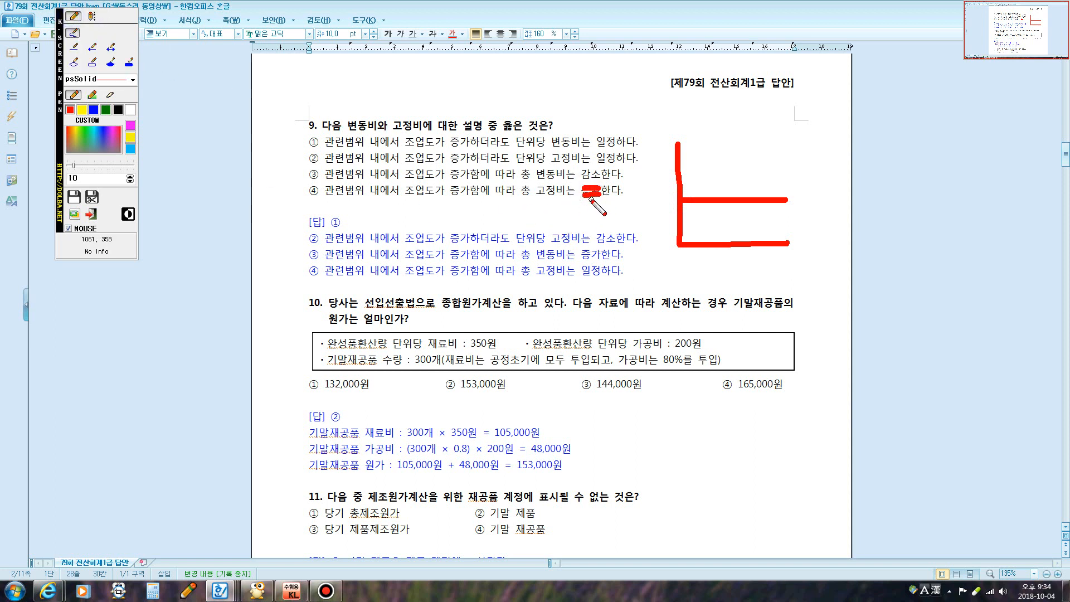
pyautogui.moveTo(597, 188)
pyautogui.mouseDown()
pyautogui.moveTo(579, 201)
pyautogui.moveTo(596, 202)
pyautogui.moveTo(596, 227)
pyautogui.moveTo(620, 225)
pyautogui.moveTo(625, 236)
pyautogui.mouseUp()
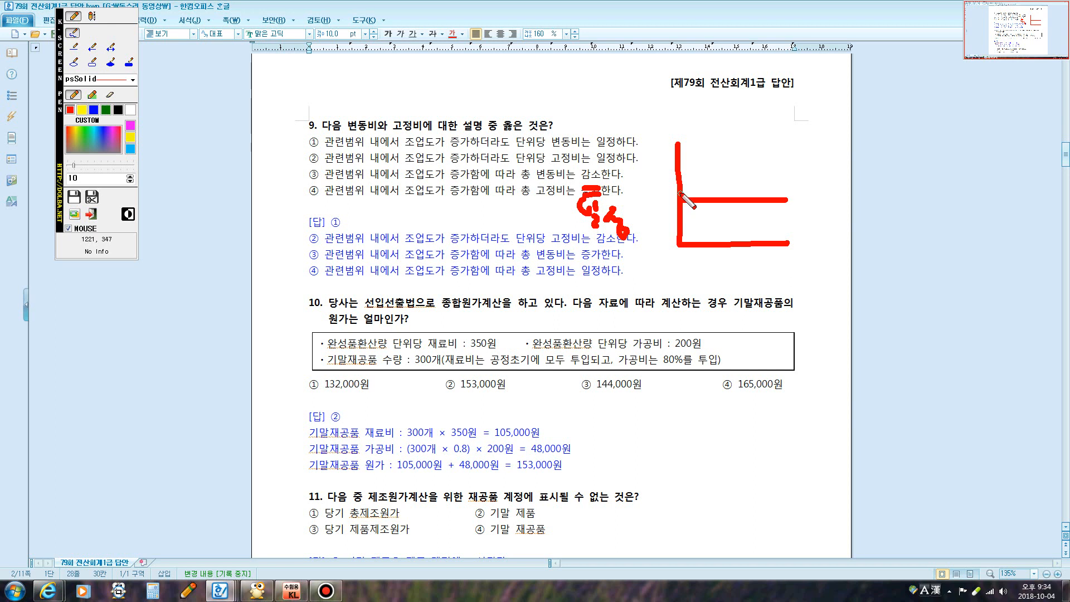
pyautogui.moveTo(680, 194)
pyautogui.mouseDown()
pyautogui.moveTo(718, 224)
pyautogui.moveTo(779, 236)
pyautogui.mouseUp()
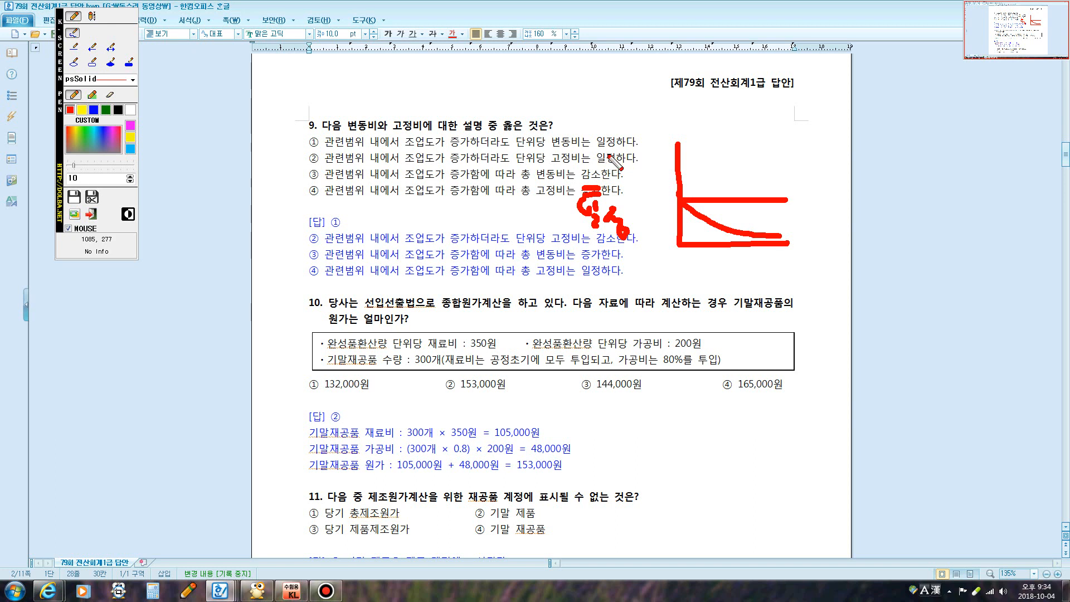
# Write a note beside option ③ and draw an arrow down to underline question 10's text
pyautogui.moveTo(589, 152)
pyautogui.mouseDown()
pyautogui.moveTo(611, 156)
pyautogui.moveTo(606, 167)
pyautogui.moveTo(639, 161)
pyautogui.mouseUp()
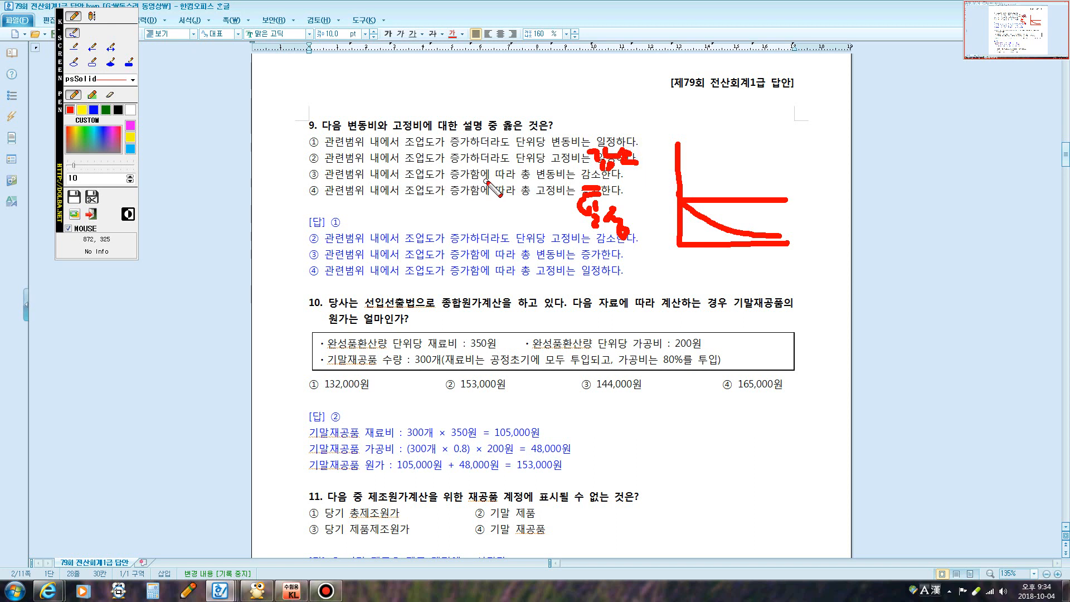
pyautogui.moveTo(368, 237)
pyautogui.mouseDown()
pyautogui.moveTo(357, 319)
pyautogui.moveTo(488, 335)
pyautogui.mouseUp()
pyautogui.moveTo(362, 320); pyautogui.dragTo(512, 247)
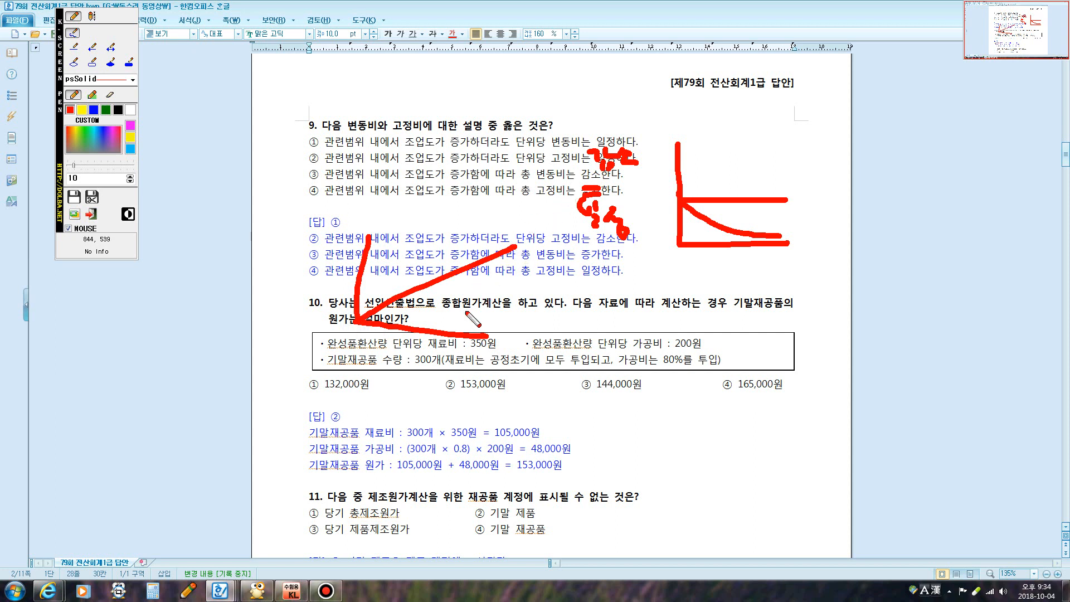
pyautogui.moveTo(441, 336)
pyautogui.mouseDown()
pyautogui.moveTo(448, 328)
pyautogui.moveTo(397, 328)
pyautogui.moveTo(407, 322)
pyautogui.moveTo(393, 334)
pyautogui.mouseUp()
pyautogui.moveTo(305, 129)
pyautogui.mouseDown()
pyautogui.moveTo(310, 149)
pyautogui.moveTo(339, 125)
pyautogui.mouseUp()
# Clear question 9's markup with Escape, scroll to questions 10–12, and turn the pen on with Ctrl+1
pyautogui.press('Escape')
pyautogui.scroll(-2, 449, 237)
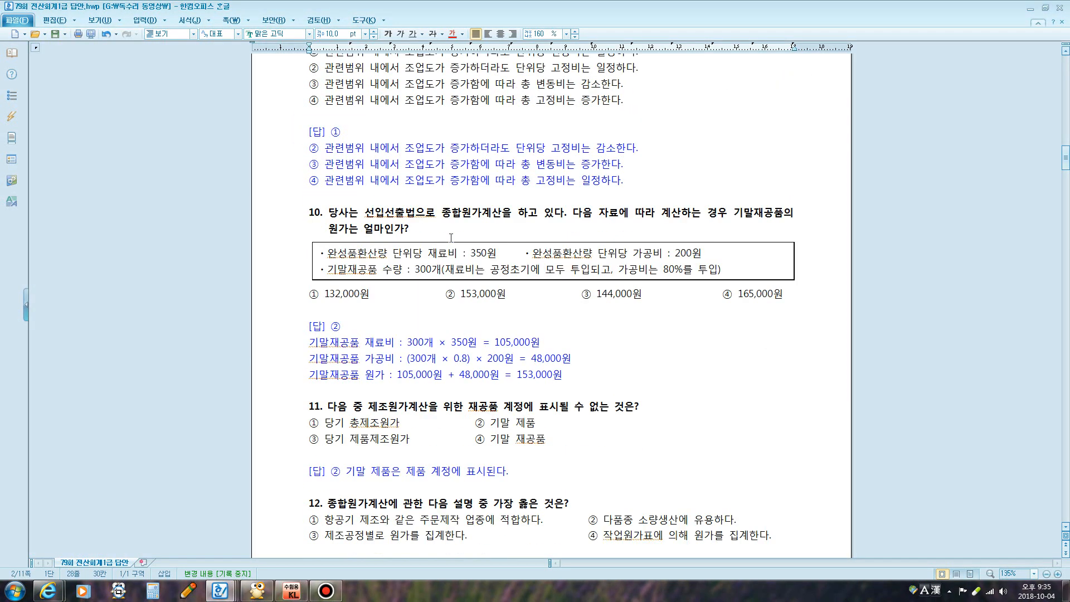
pyautogui.scroll(1, 448, 239)
pyautogui.scroll(-3, 448, 240)
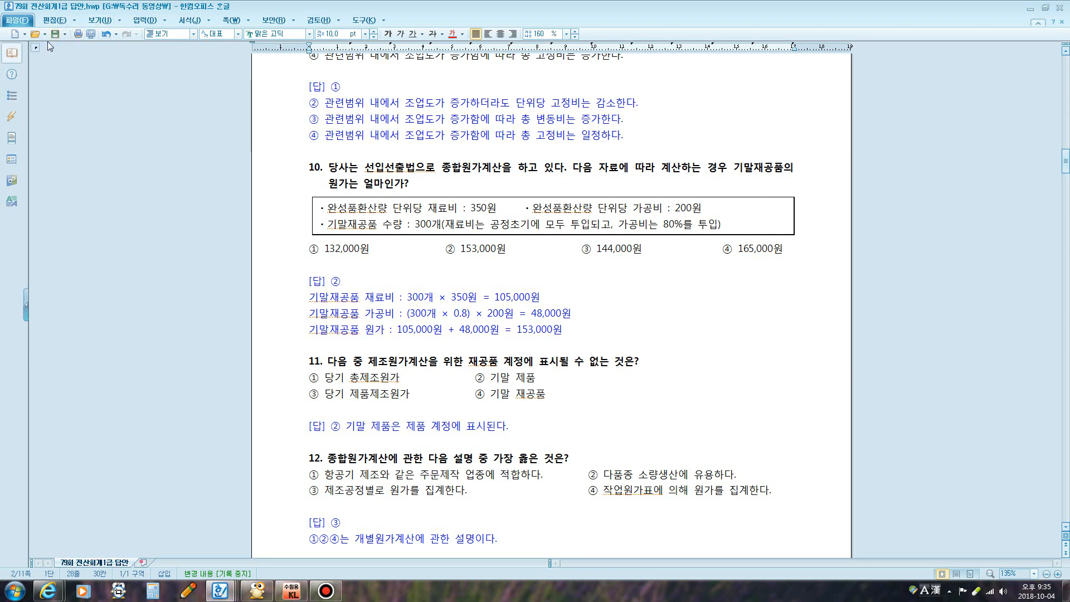
pyautogui.hotkey('ctrl', '1')
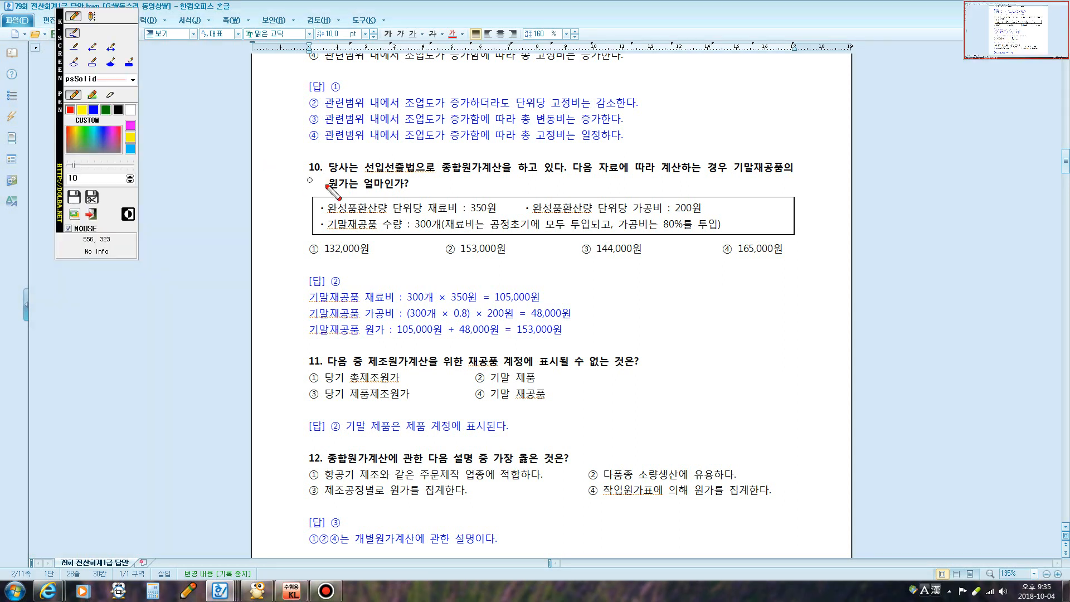
# Add a red bullet and the labels 재료비 가공비 beside question 10's answer
pyautogui.click(604, 281)
pyautogui.click(93, 17)
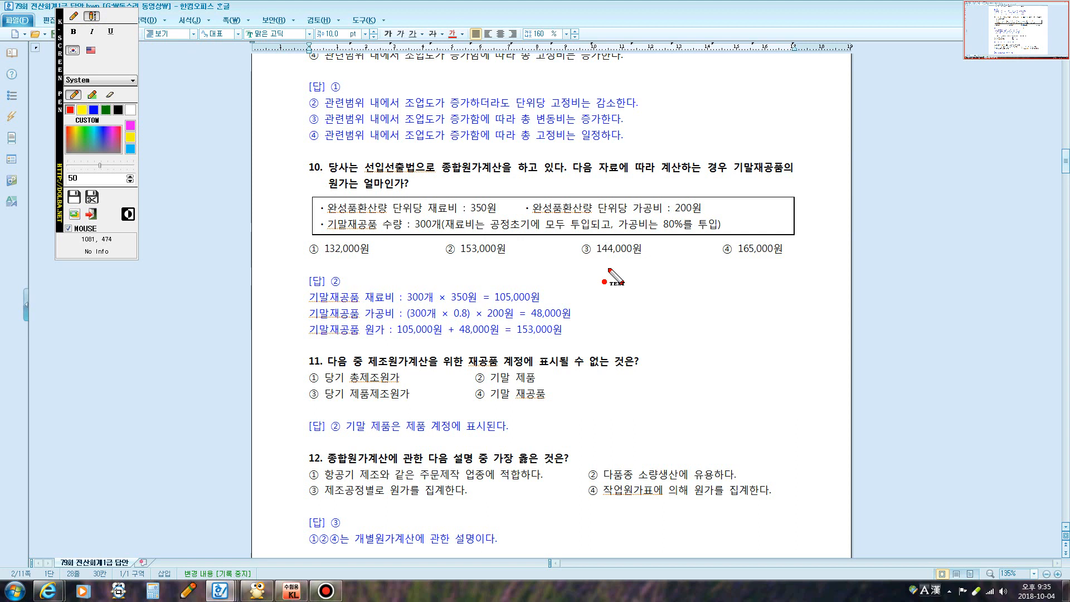
pyautogui.click(640, 283)
pyautogui.write('재료')
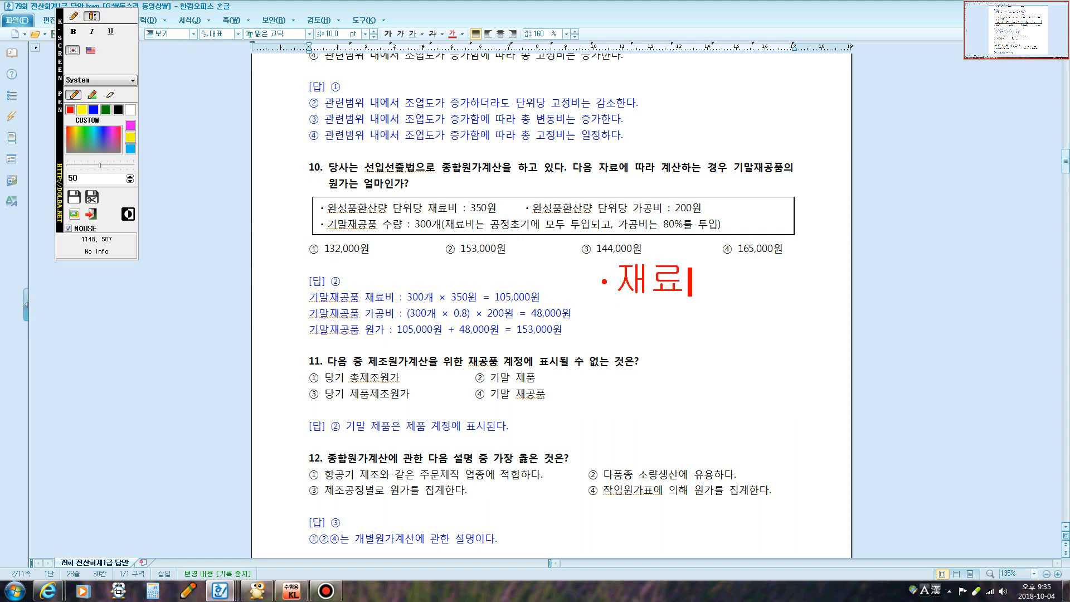
pyautogui.write('비   가공비')
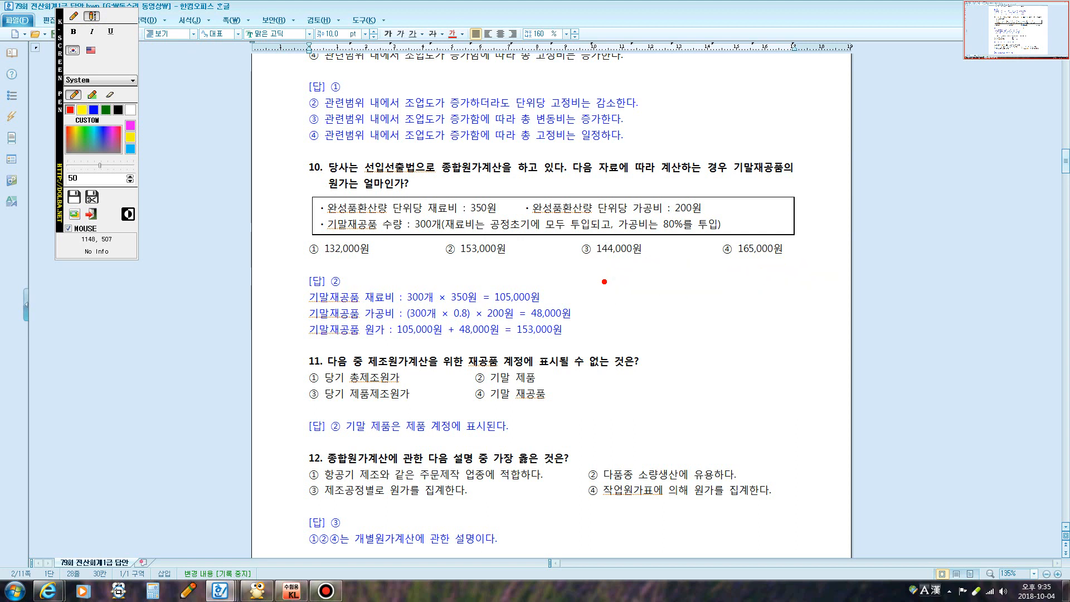
pyautogui.press('Return')
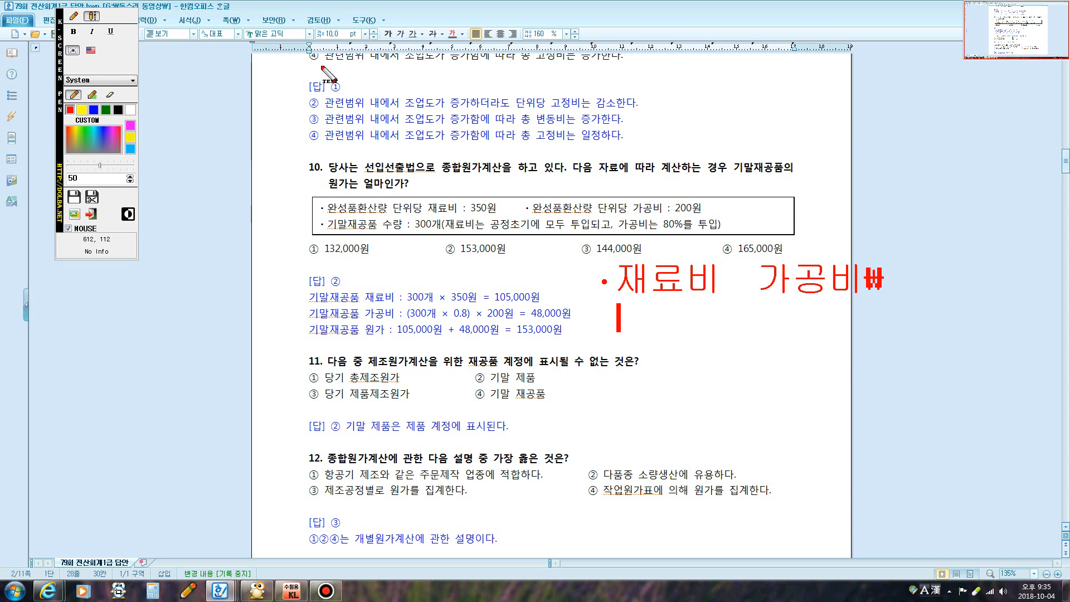
# Type 기말300 over the ending cost line, then 300 and 240 beneath the labels
pyautogui.click(78, 17)
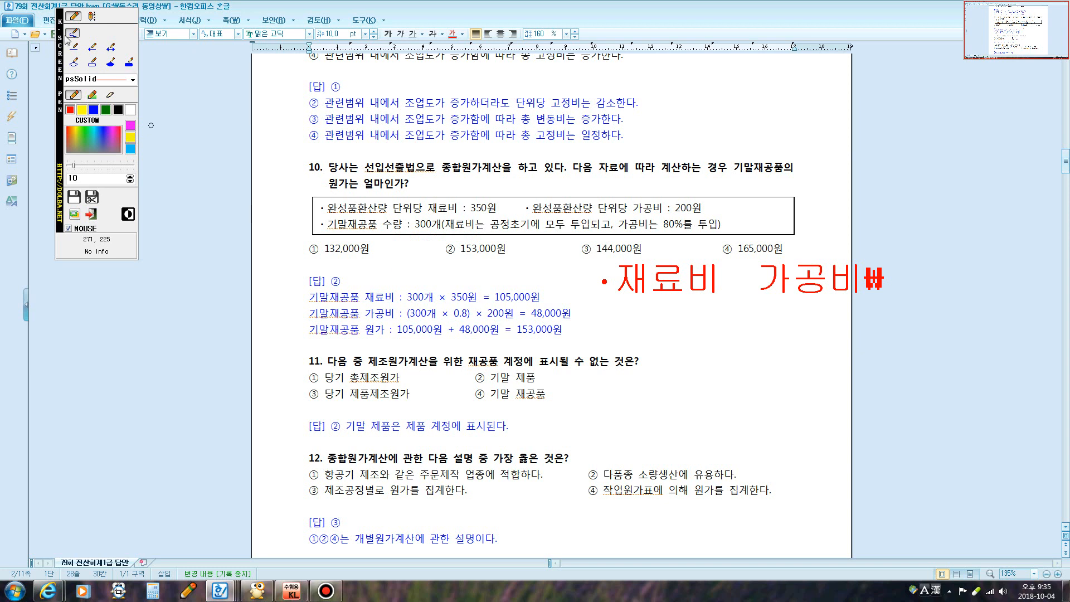
pyautogui.click(93, 16)
pyautogui.click(464, 328)
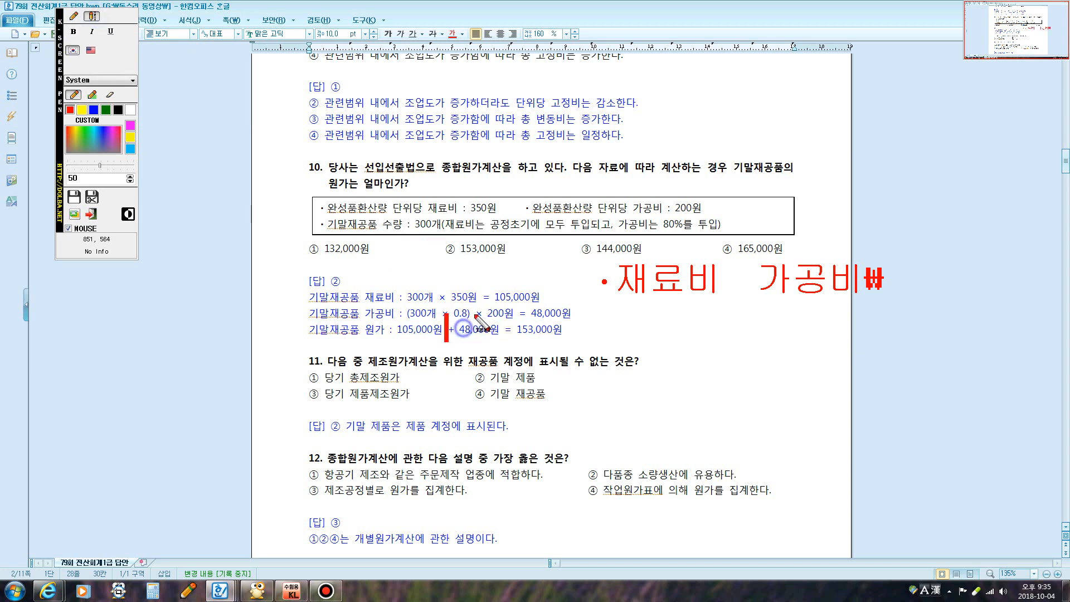
pyautogui.write('기말재공')
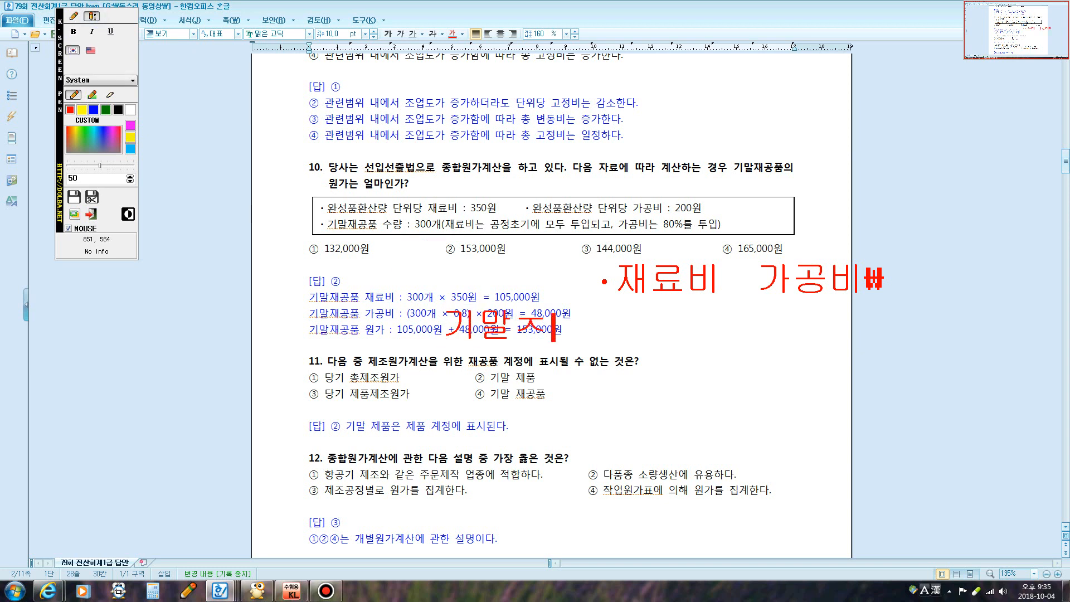
pyautogui.write('품')
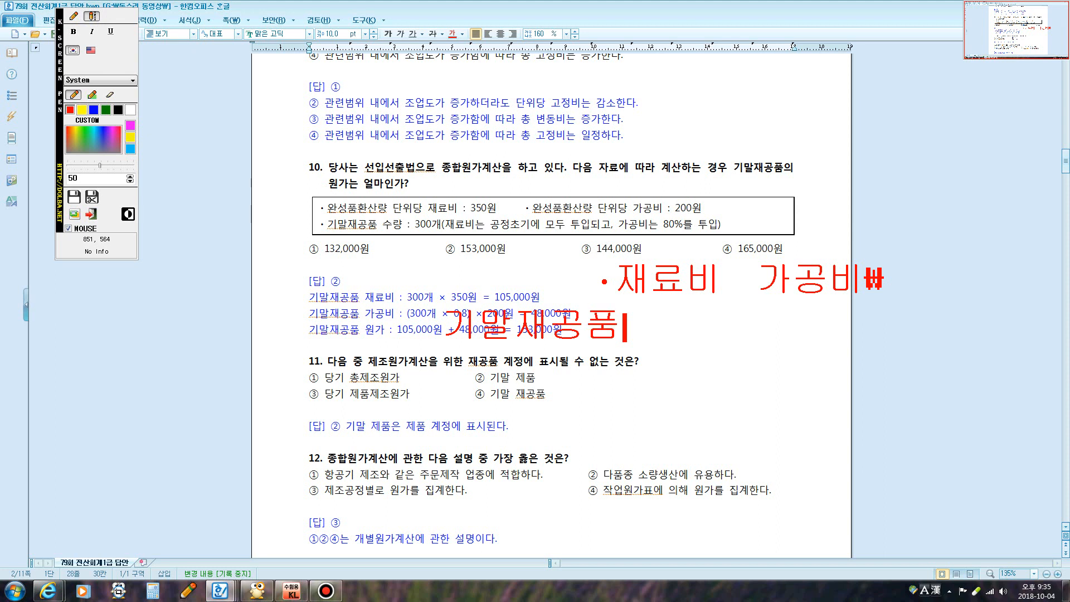
pyautogui.press('BackSpace')
pyautogui.press('BackSpace')
pyautogui.press('BackSpace')
pyautogui.press('BackSpace')
pyautogui.press('BackSpace')
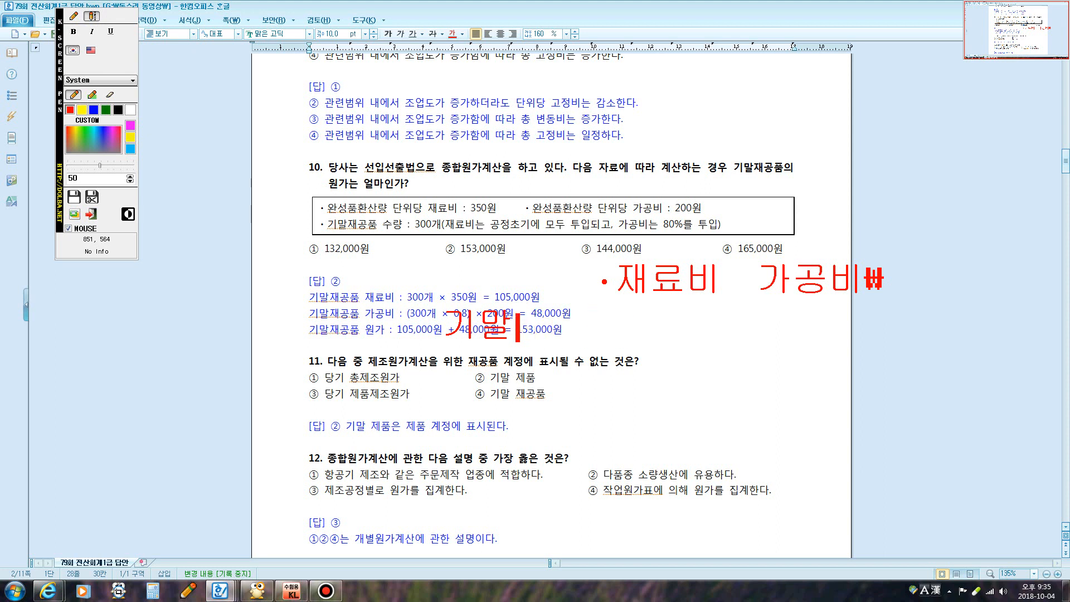
pyautogui.write('300')
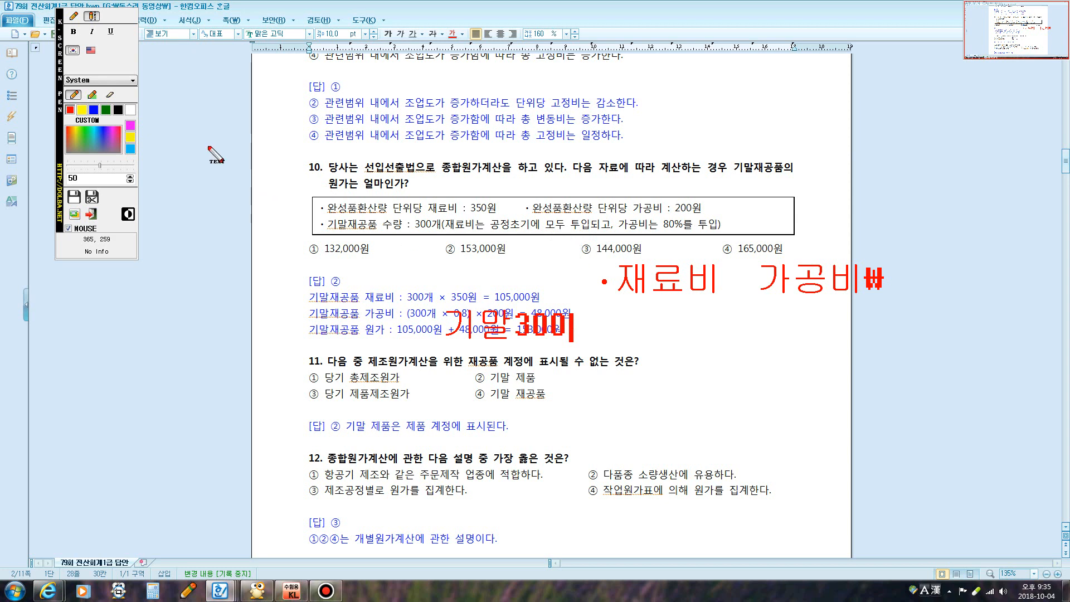
pyautogui.write('300         ')
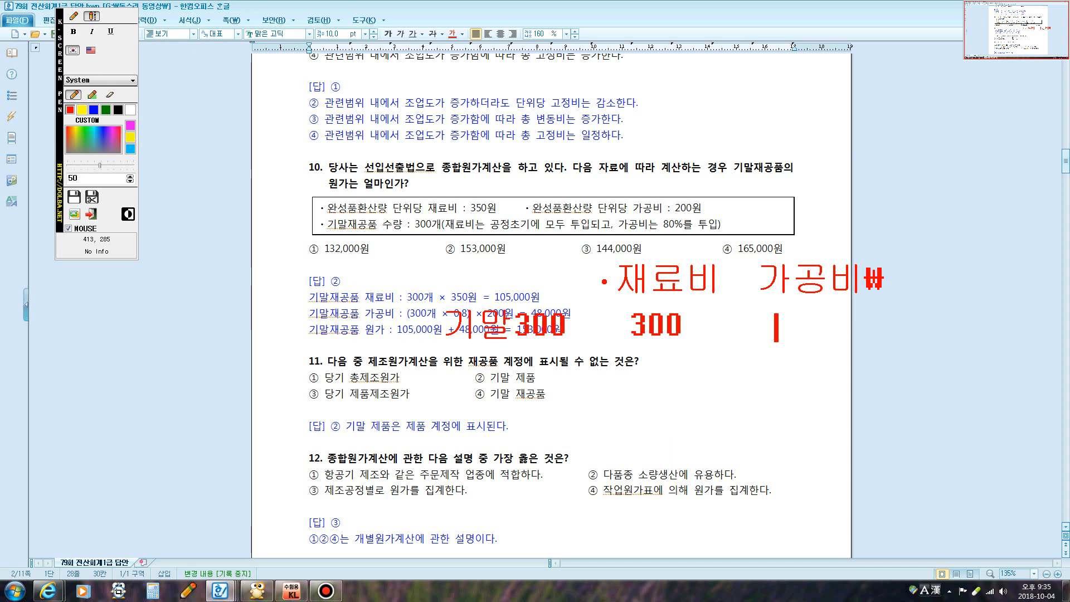
pyautogui.write(' 240')
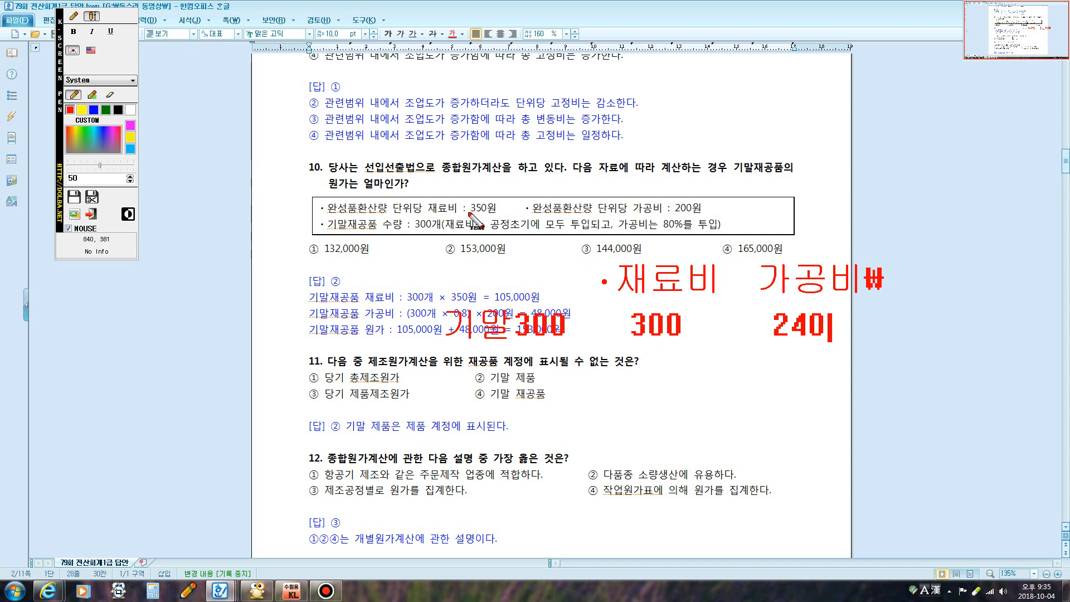
pyautogui.click(81, 17)
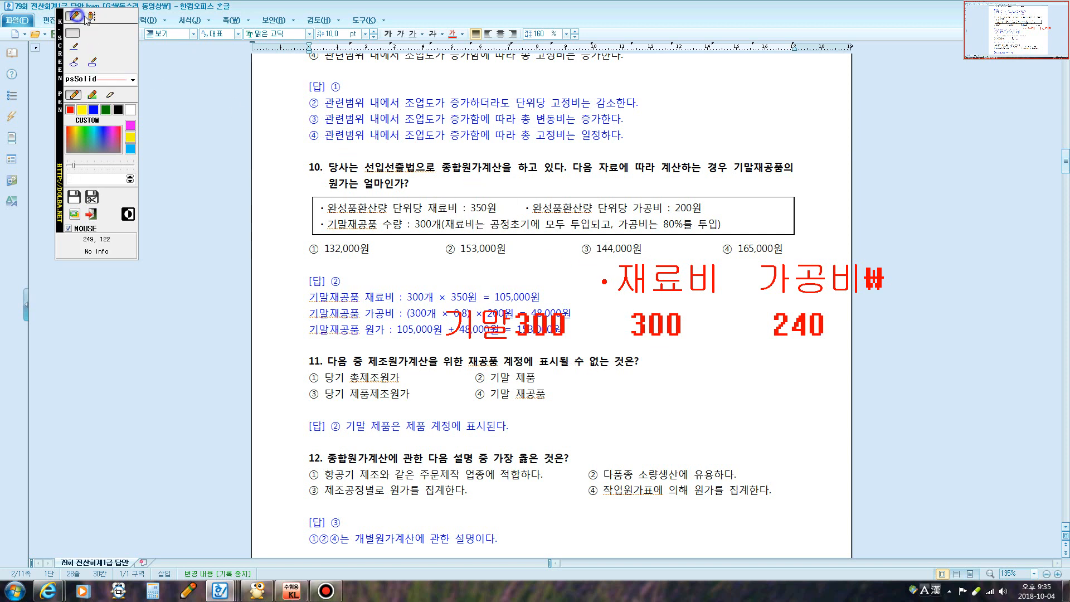
# Circle 350원 and 200원 in red and link them to the 300 and 240 notes
pyautogui.moveTo(465, 215)
pyautogui.mouseDown()
pyautogui.moveTo(495, 194)
pyautogui.moveTo(505, 211)
pyautogui.moveTo(470, 217)
pyautogui.mouseUp()
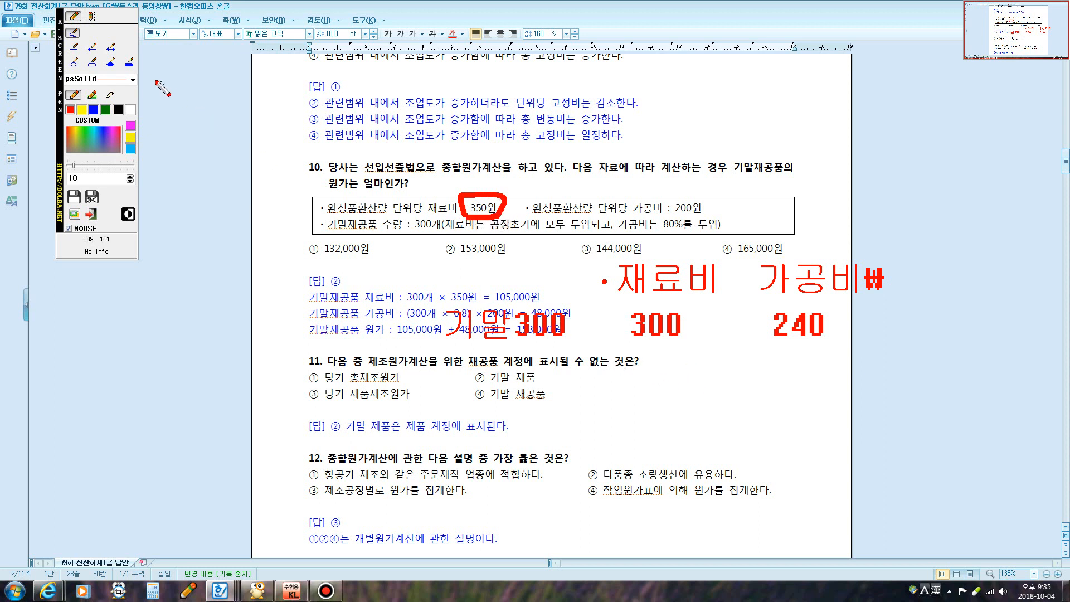
pyautogui.moveTo(493, 212); pyautogui.dragTo(627, 322)
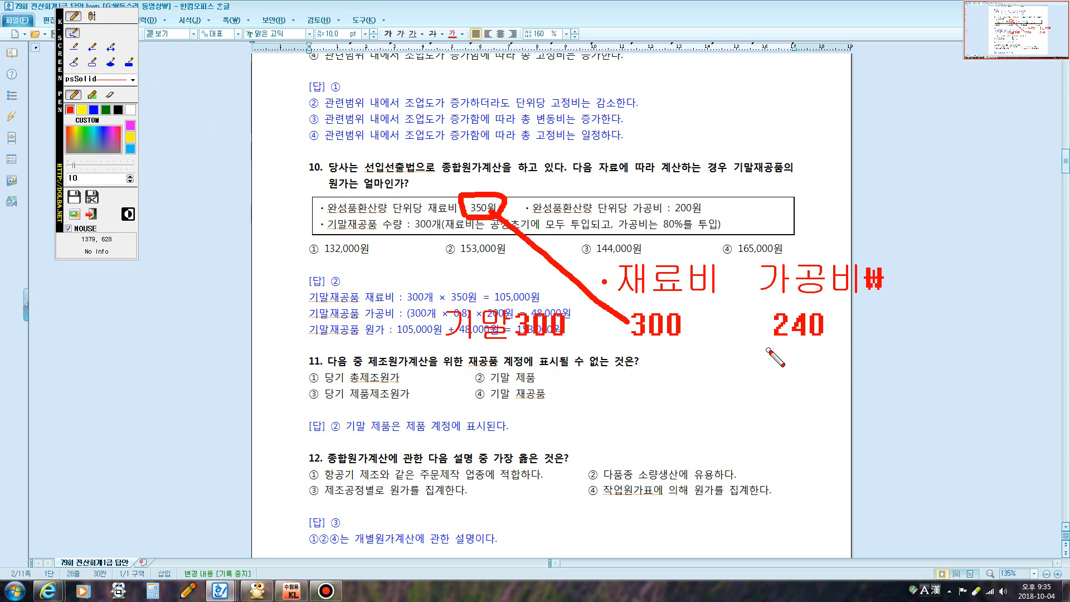
pyautogui.moveTo(758, 346)
pyautogui.mouseDown()
pyautogui.moveTo(753, 333)
pyautogui.moveTo(858, 306)
pyautogui.moveTo(820, 352)
pyautogui.moveTo(761, 343)
pyautogui.moveTo(711, 250)
pyautogui.moveTo(666, 214)
pyautogui.moveTo(718, 200)
pyautogui.moveTo(693, 226)
pyautogui.mouseUp()
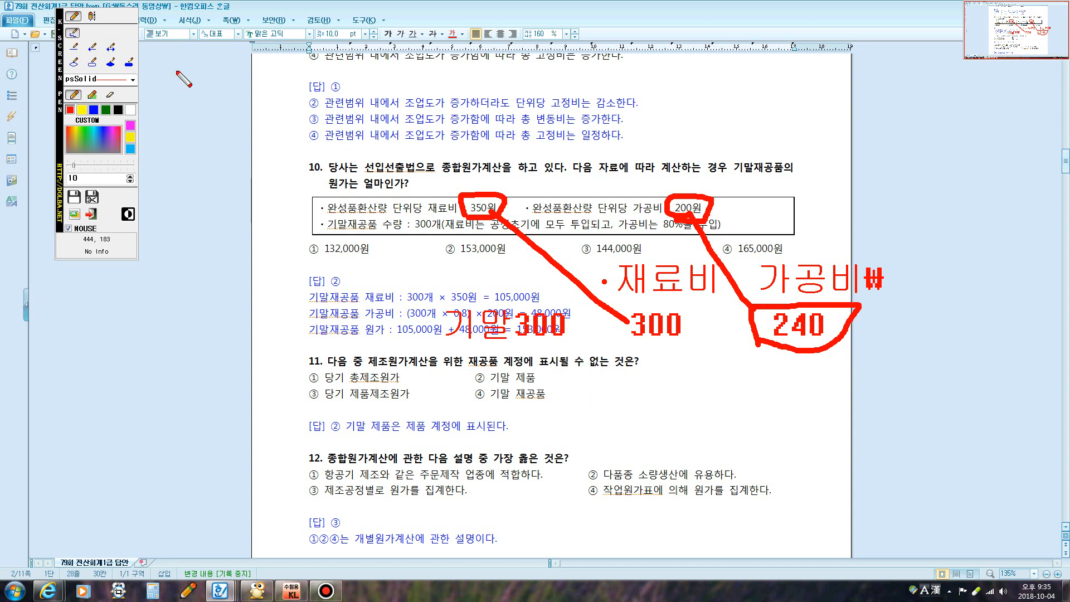
pyautogui.click(92, 16)
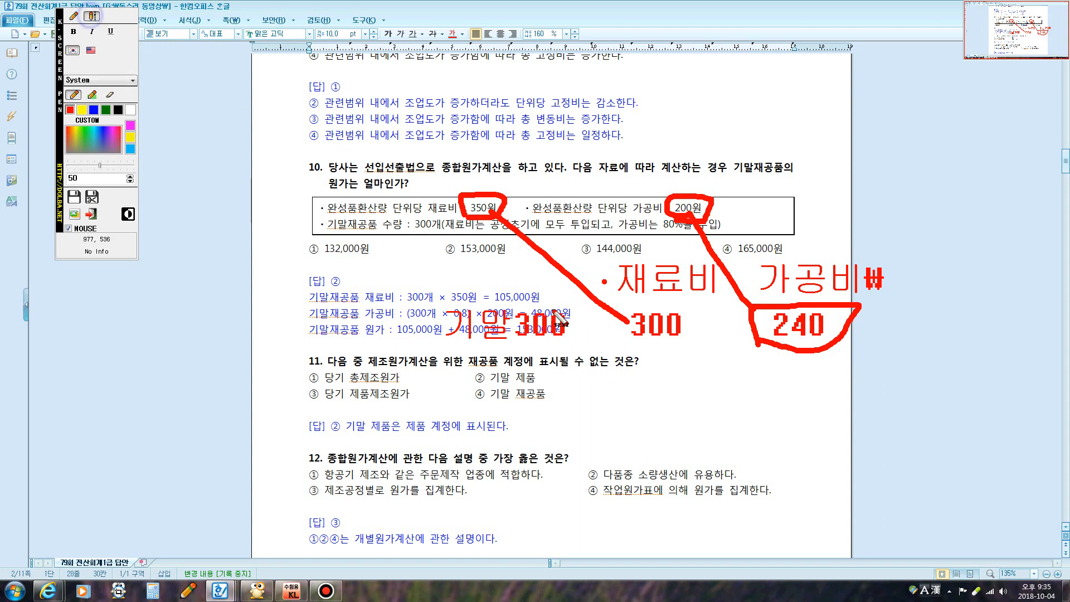
pyautogui.click(589, 396)
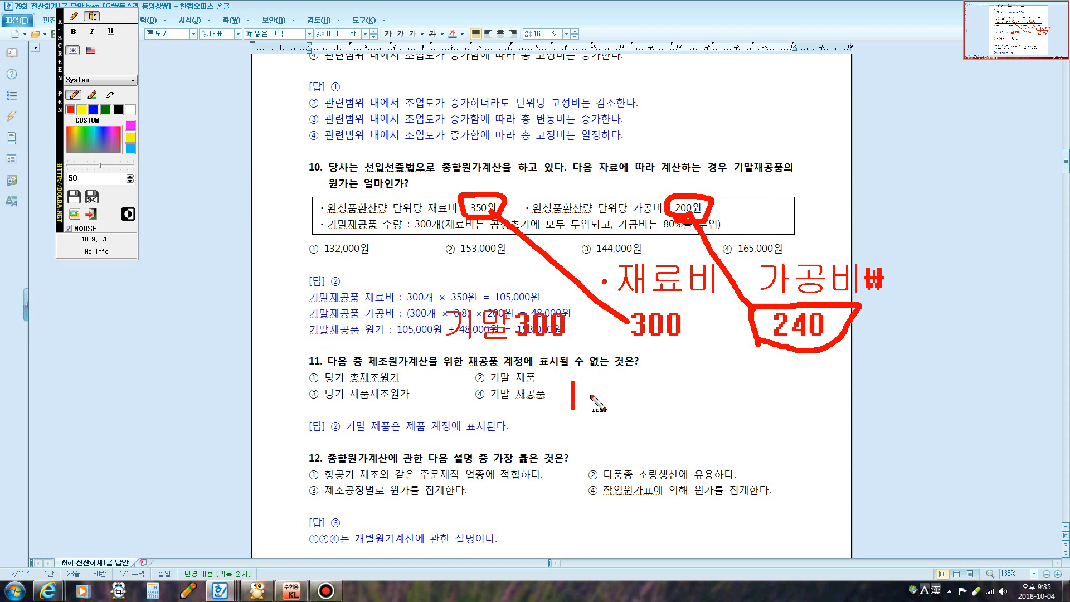
# Type the working 300개@350원+240개@200원 and underline 300개@350원 in red
pyautogui.write('300R이')
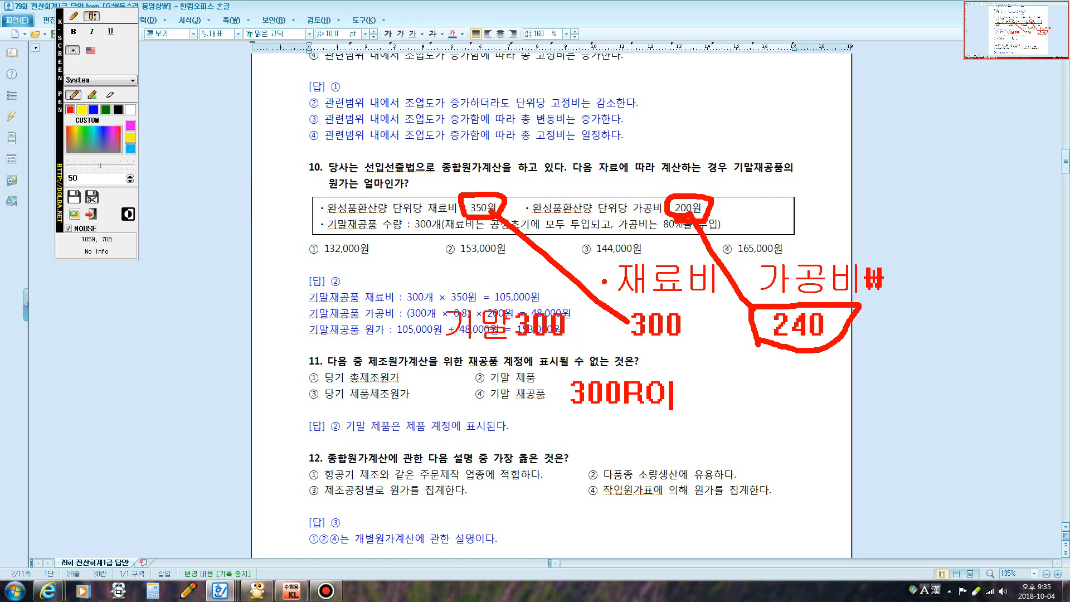
pyautogui.press('BackSpace')
pyautogui.press('BackSpace')
pyautogui.write('개')
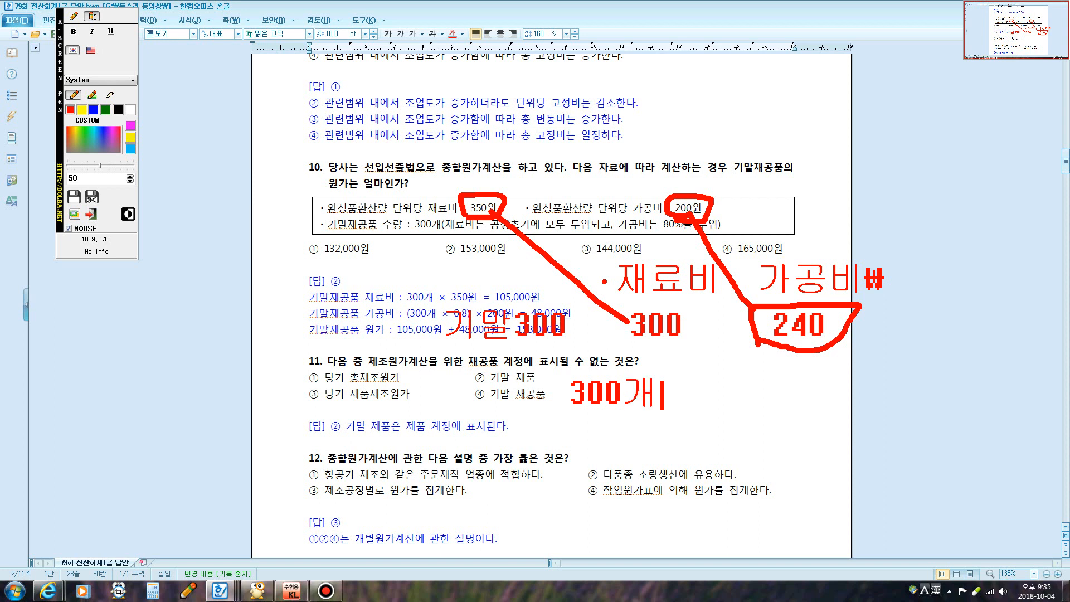
pyautogui.write('@350')
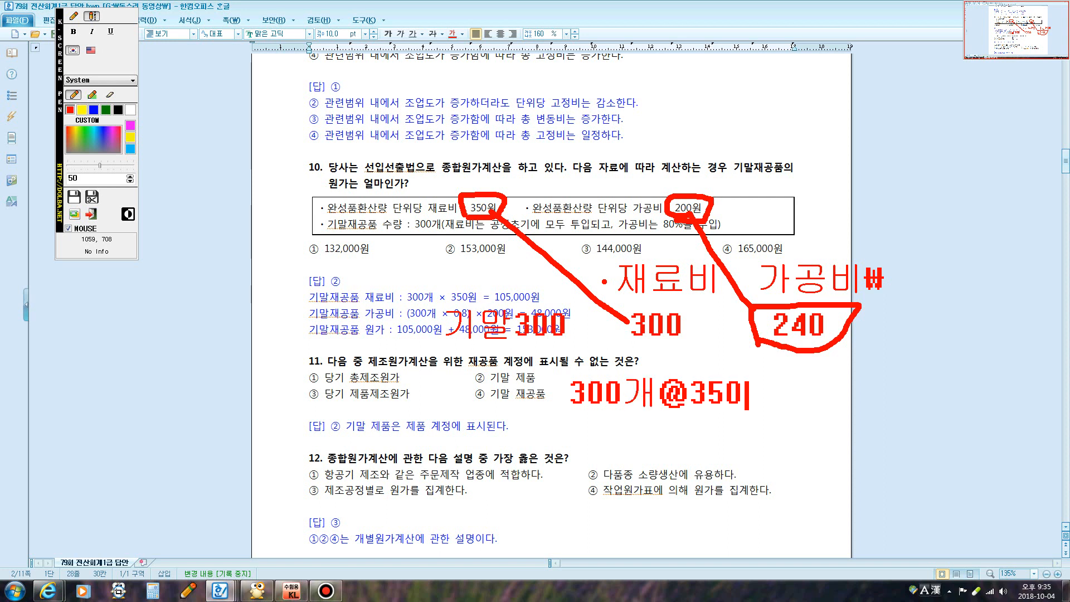
pyautogui.write('ㅇ원+')
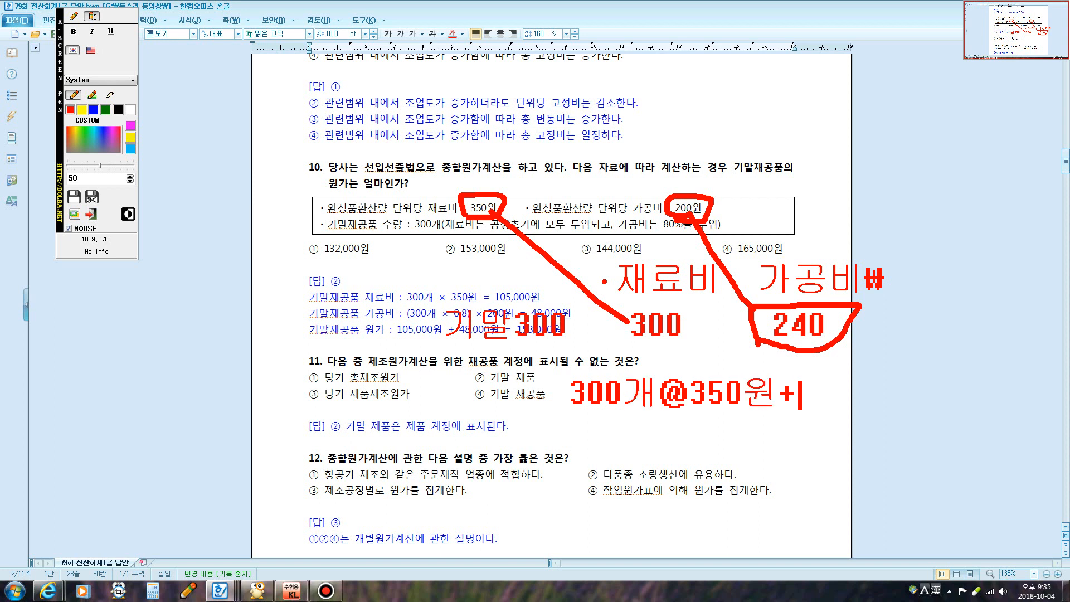
pyautogui.write('240')
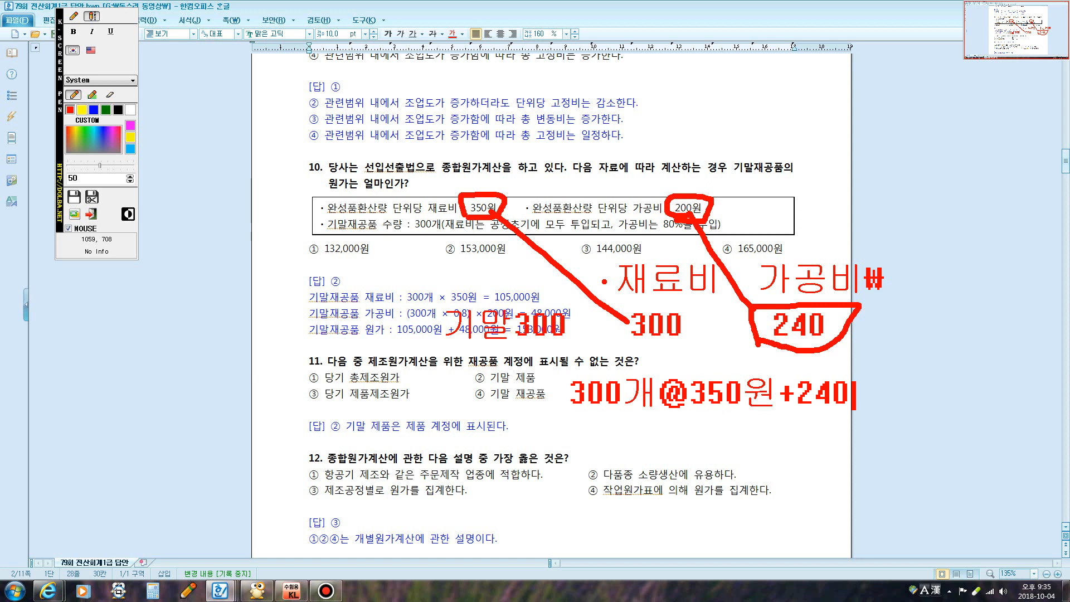
pyautogui.write('개@')
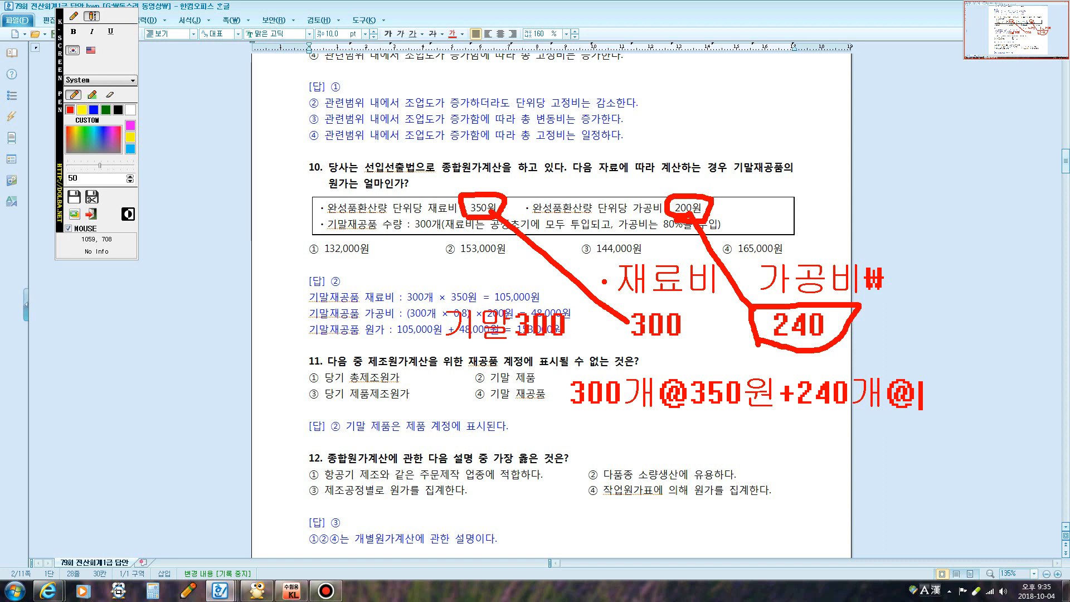
pyautogui.write('200ㅇ')
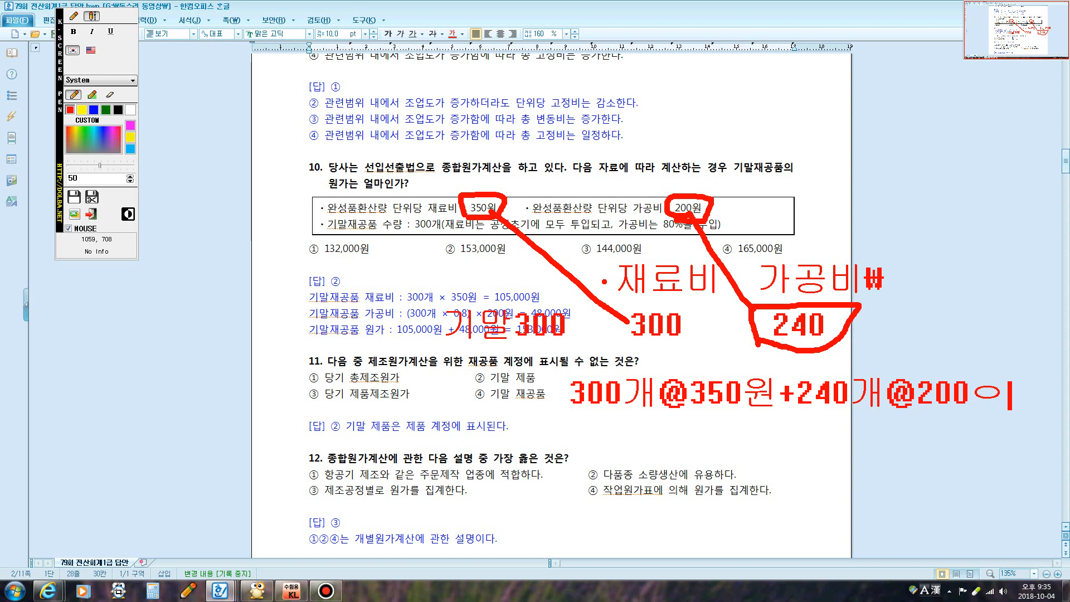
pyautogui.press('BackSpace')
pyautogui.write('원')
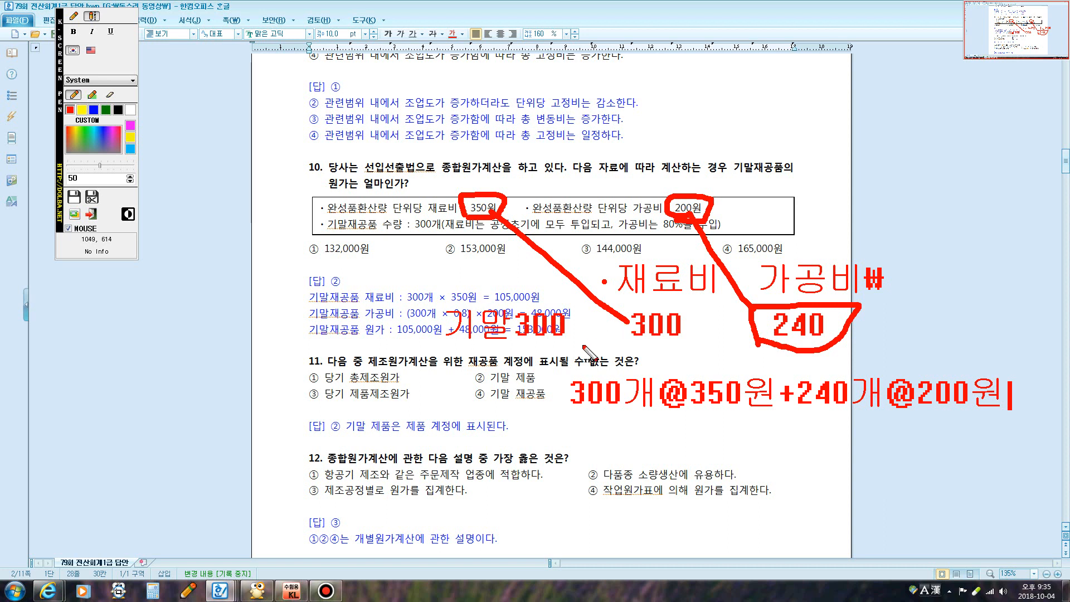
pyautogui.click(72, 17)
pyautogui.moveTo(568, 413); pyautogui.dragTo(759, 415)
# Write 105,000+ under it, underline +240개@200원, and finish the sum with 48,000
pyautogui.click(92, 16)
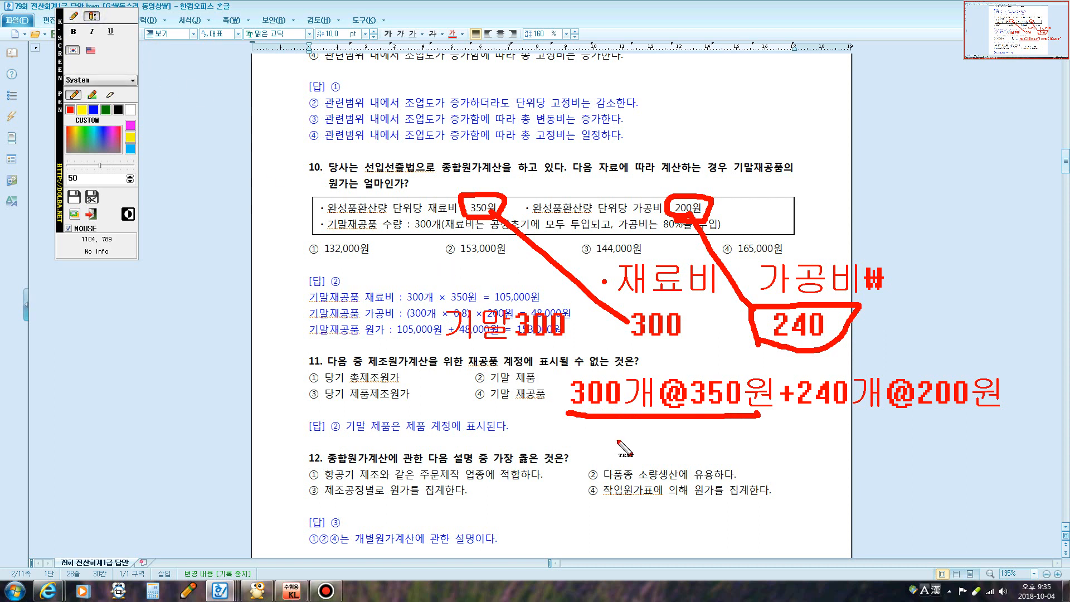
pyautogui.click(602, 429)
pyautogui.write('105,00')
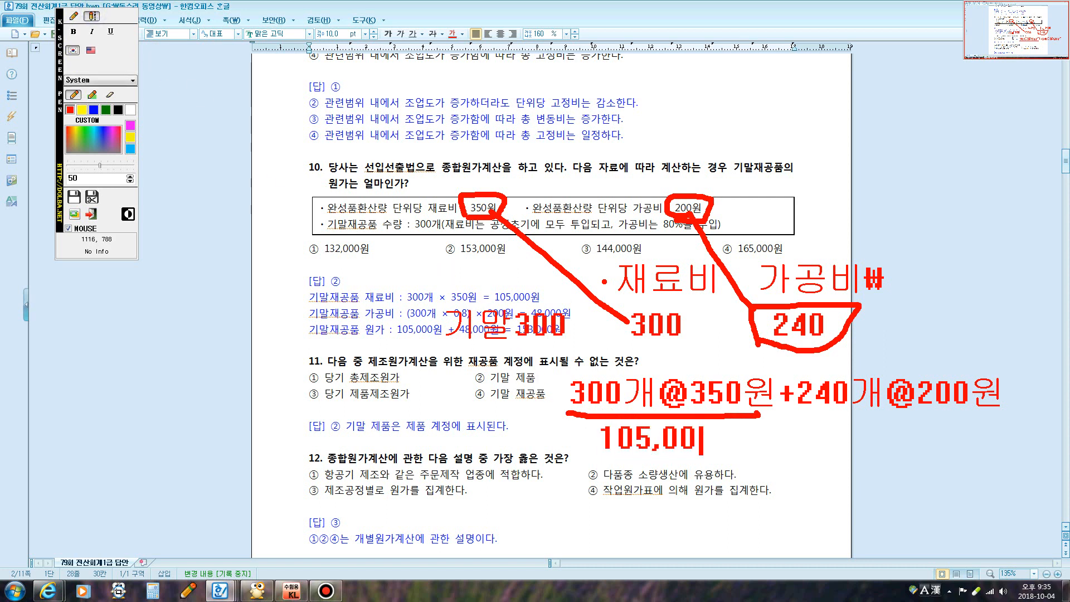
pyautogui.write('0+')
pyautogui.click(70, 16)
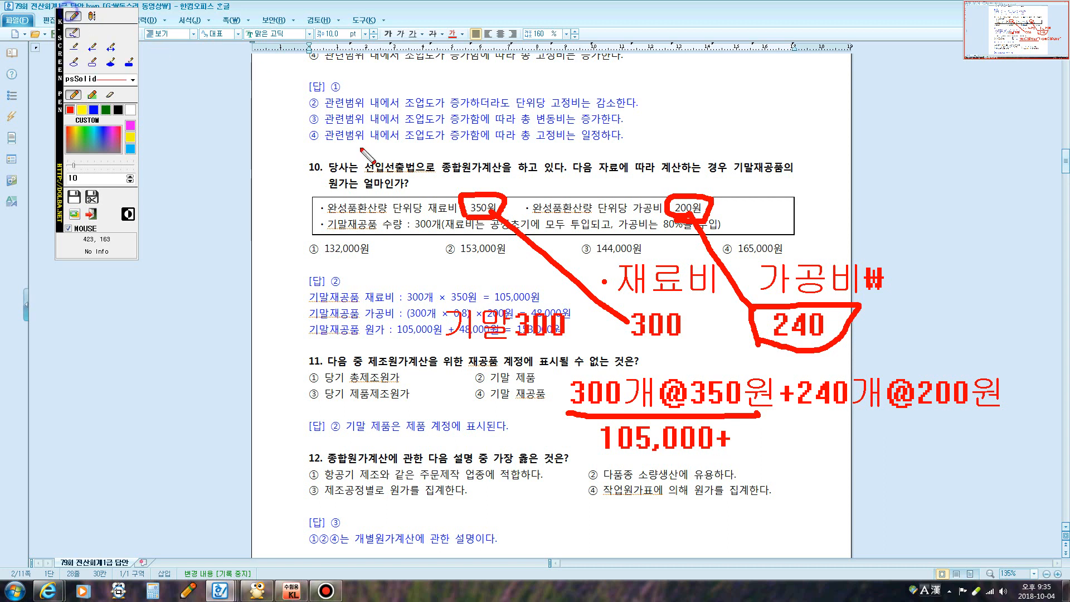
pyautogui.moveTo(798, 415); pyautogui.dragTo(981, 421)
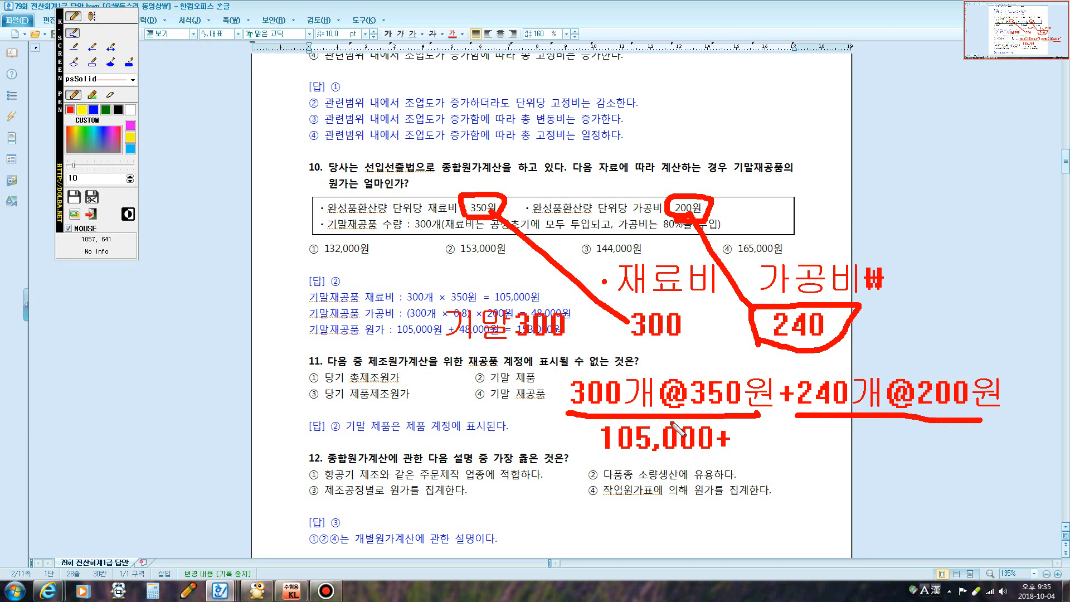
pyautogui.click(93, 15)
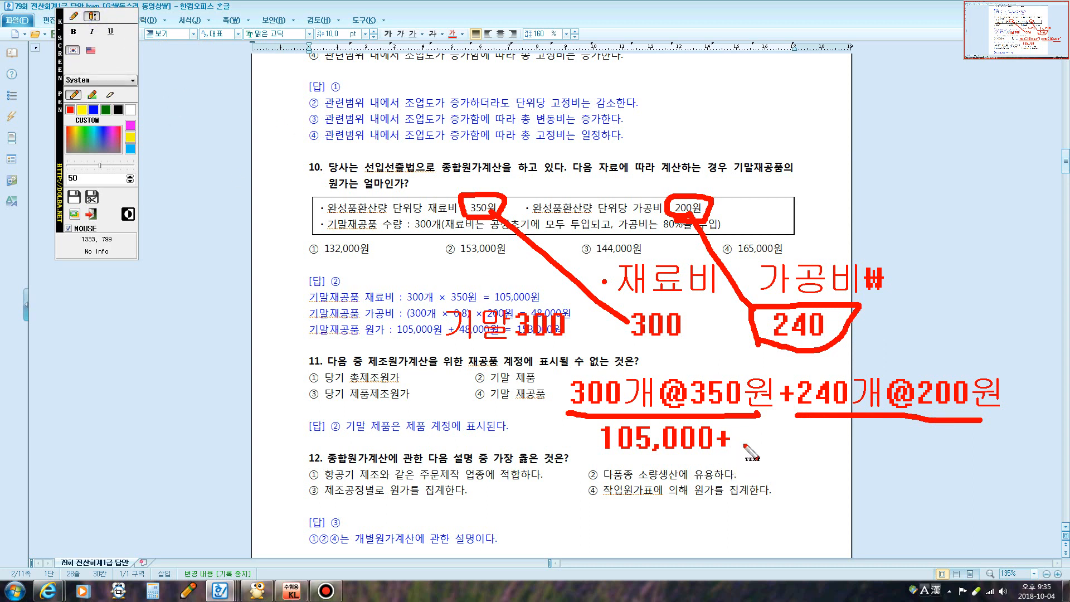
pyautogui.click(762, 440)
pyautogui.write('48,000')
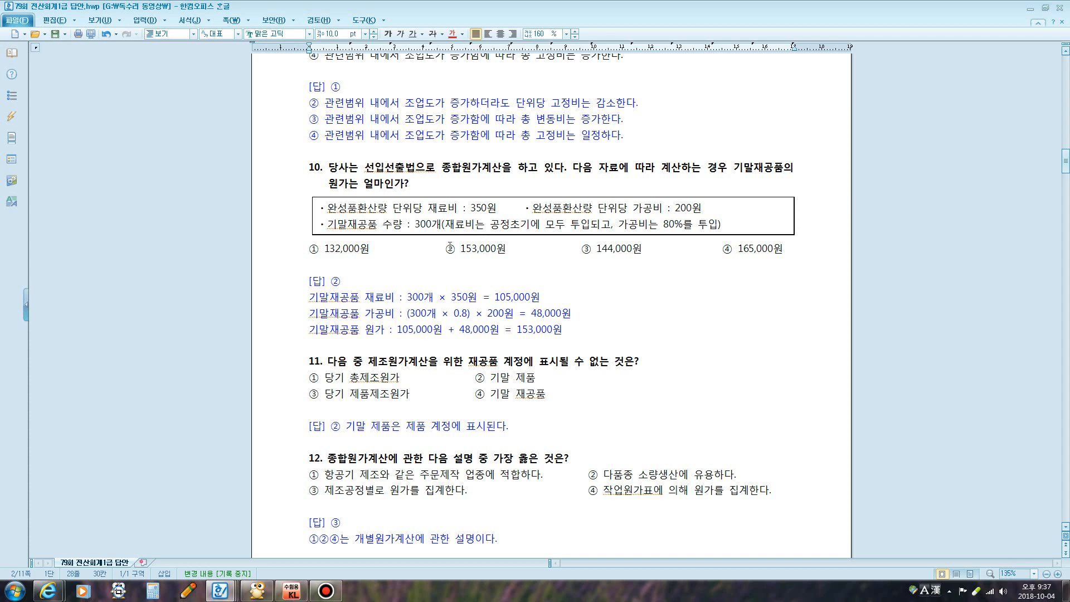
# Scroll to question 11, mark its key phrase, and draw a red T-account outline beside the choices
pyautogui.scroll(-3, 450, 245)
pyautogui.moveTo(388, 226); pyautogui.dragTo(608, 227)
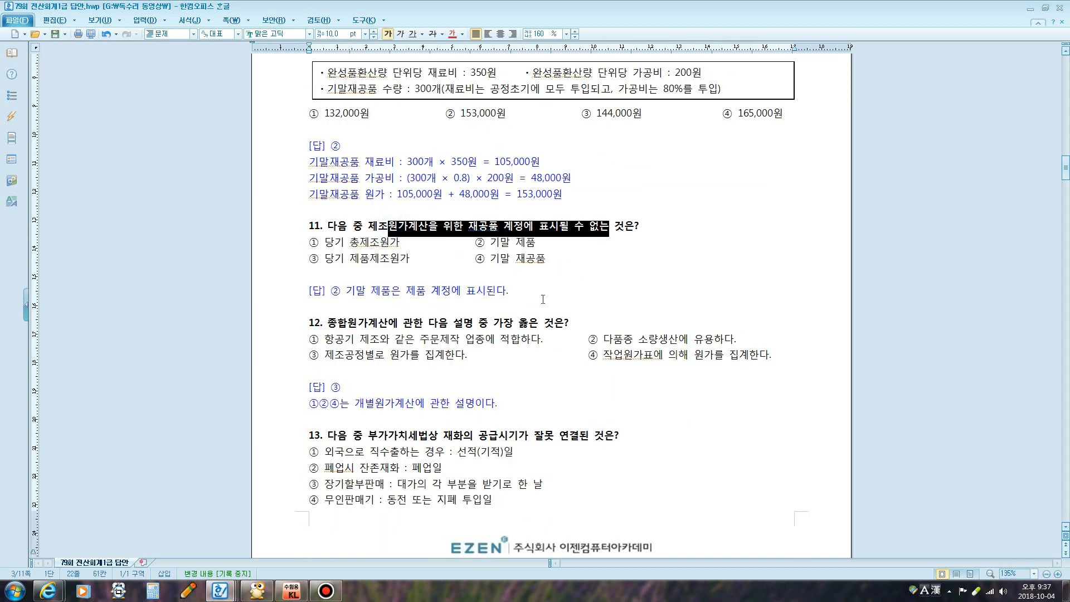
pyautogui.press('F12')
pyautogui.click(77, 18)
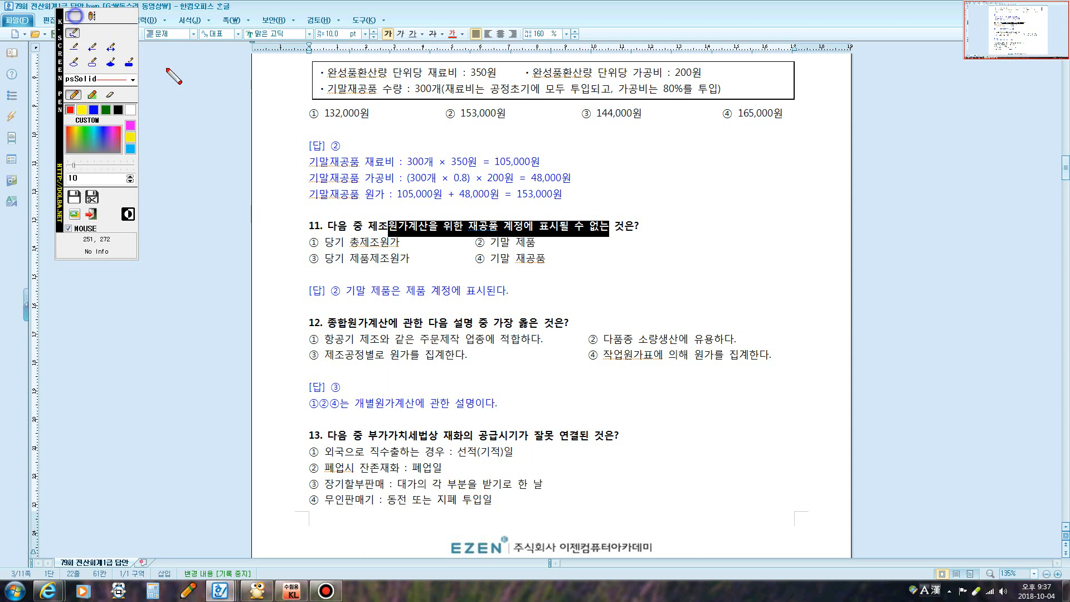
pyautogui.moveTo(547, 255); pyautogui.dragTo(858, 295)
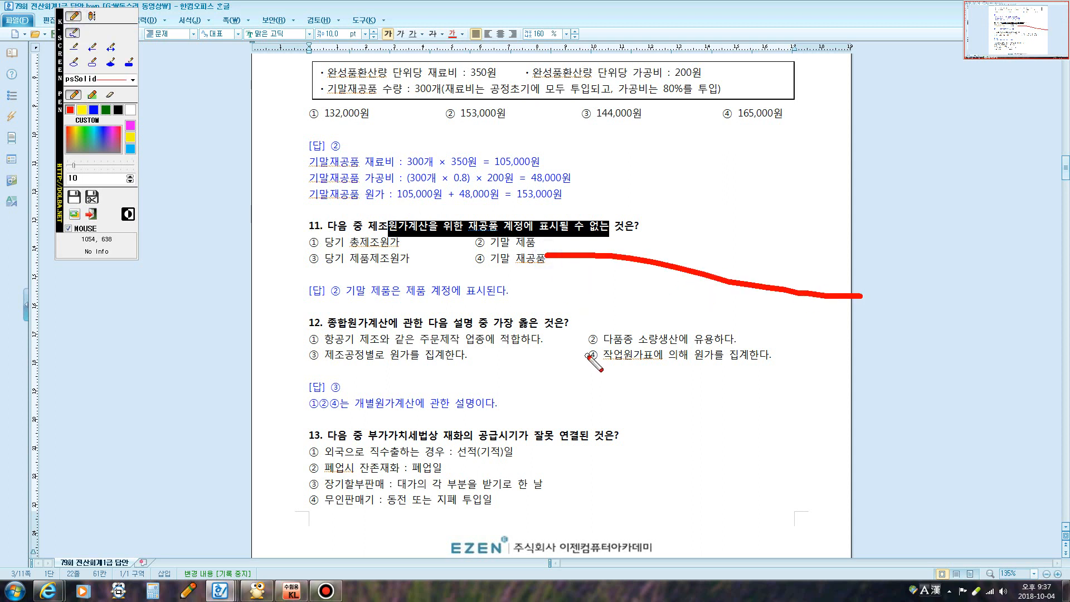
pyautogui.press('F12')
pyautogui.press('F12')
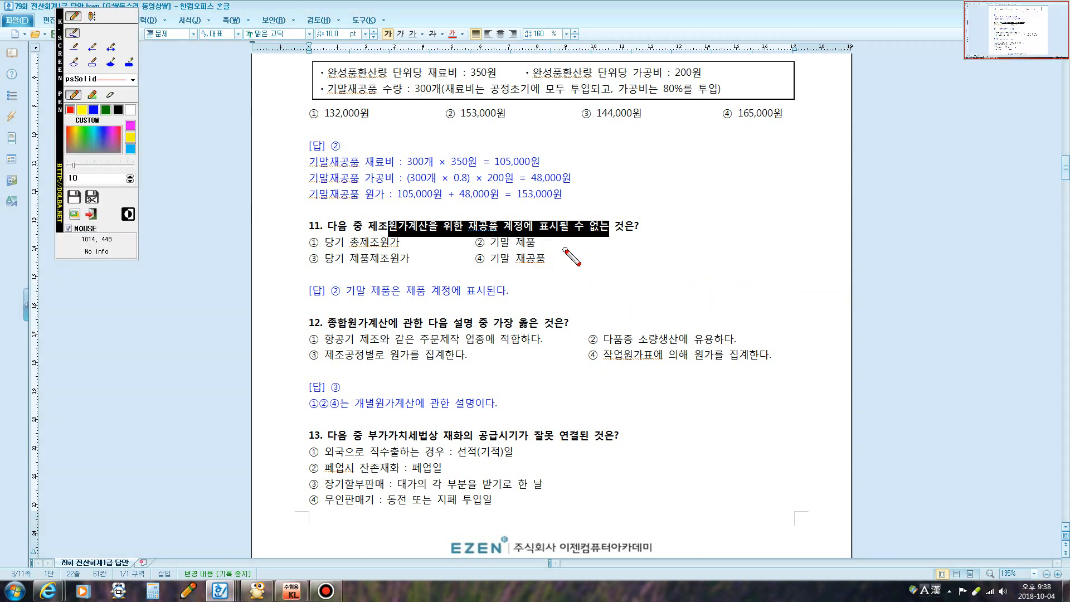
pyautogui.moveTo(564, 249); pyautogui.dragTo(900, 267)
pyautogui.moveTo(728, 259); pyautogui.dragTo(704, 481)
# Write the notes 기초, 직.재, 직.노 and 제.간 line by line on the account's left side
pyautogui.click(92, 17)
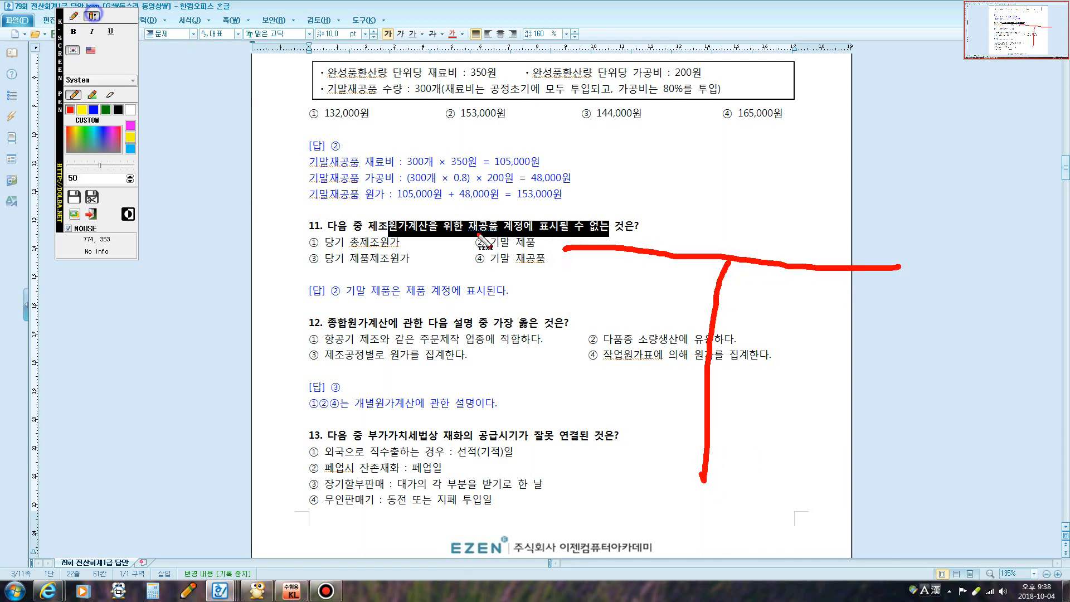
pyautogui.click(552, 290)
pyautogui.write('기초')
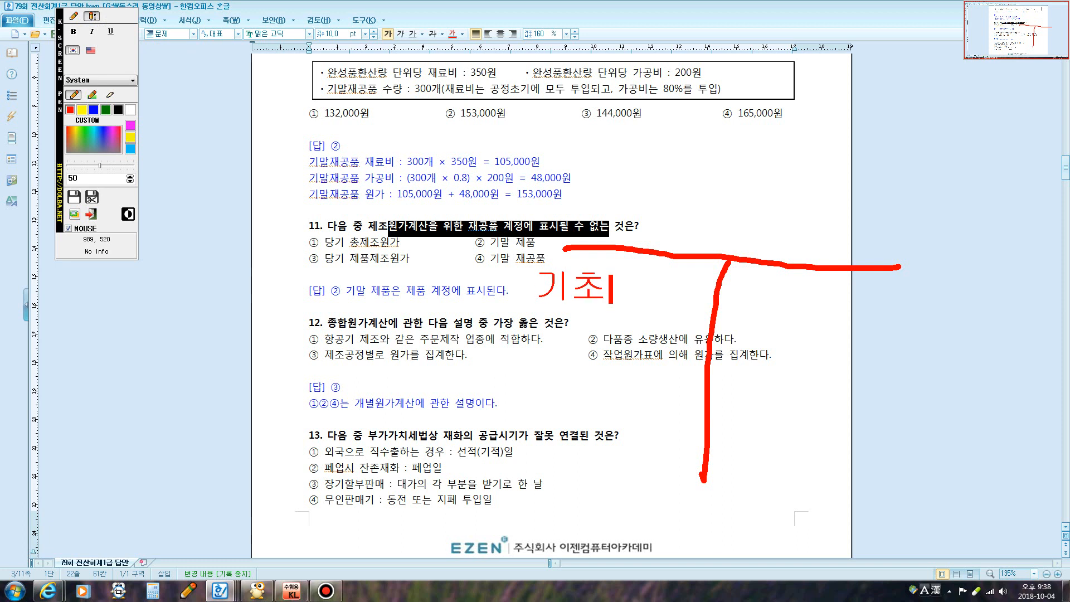
pyautogui.press('Return')
pyautogui.write('직.재')
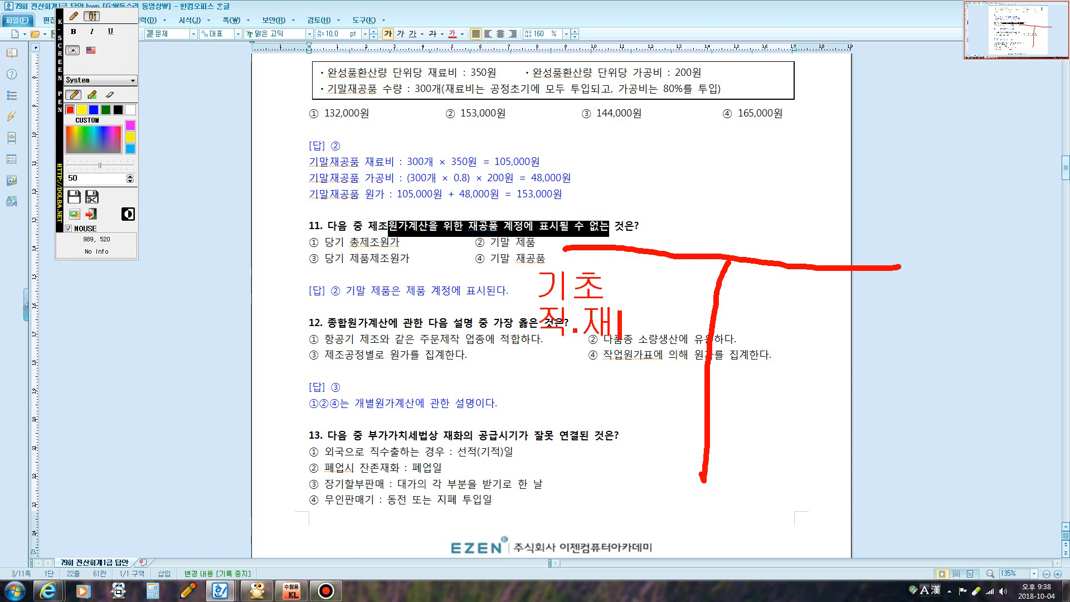
pyautogui.press('Return')
pyautogui.write('직.노')
pyautogui.press('Return')
pyautogui.write('제')
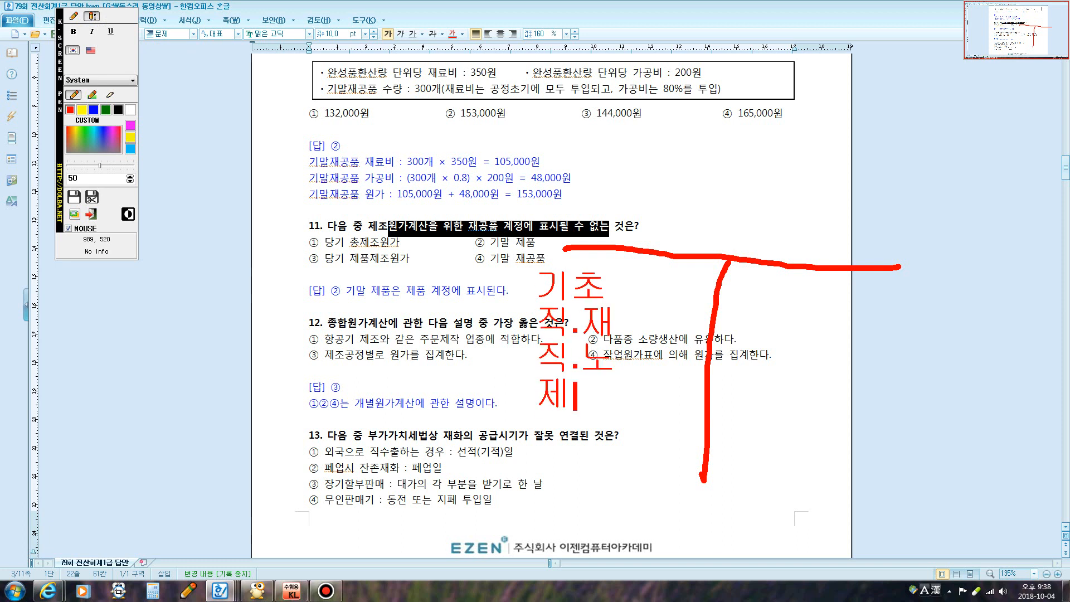
pyautogui.write('.간')
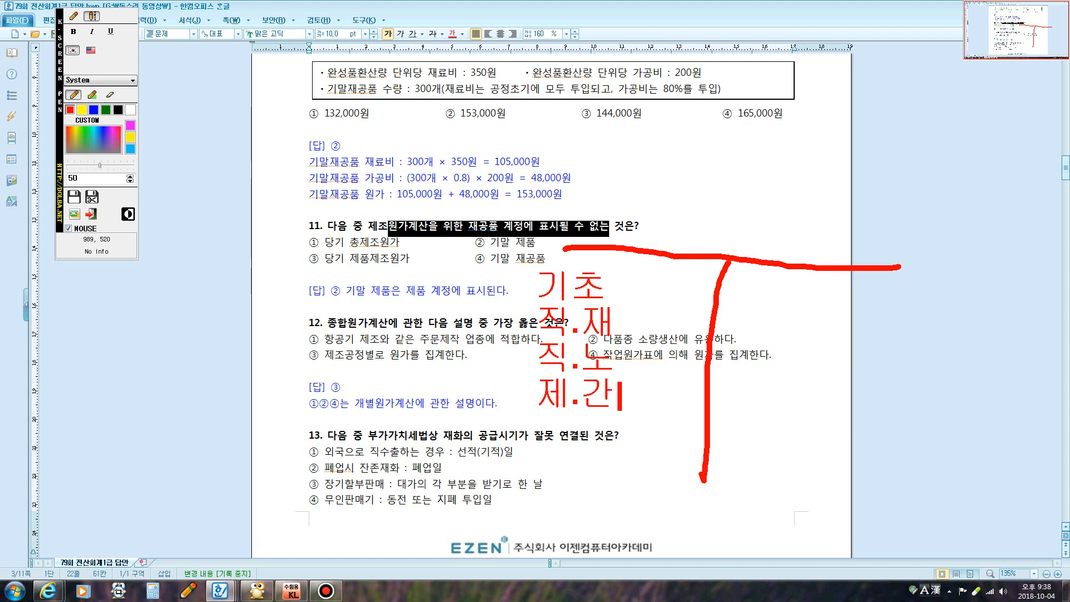
# Add 당기제품제조원가 and 기말재공품 on the right, bracket and underline the notes, and tick answer ②
pyautogui.click(73, 16)
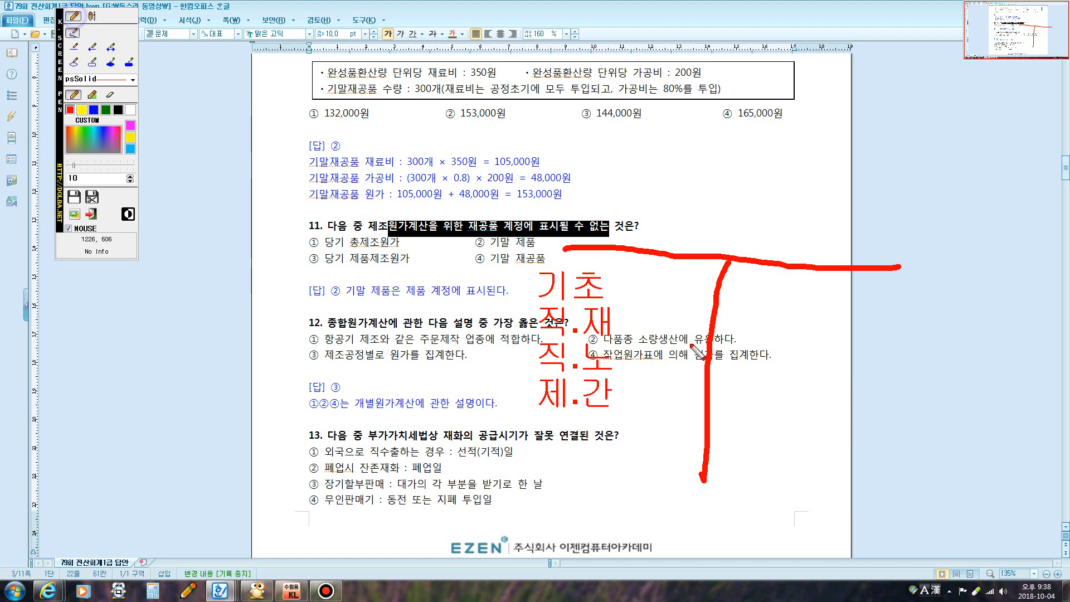
pyautogui.click(736, 296)
pyautogui.click(91, 16)
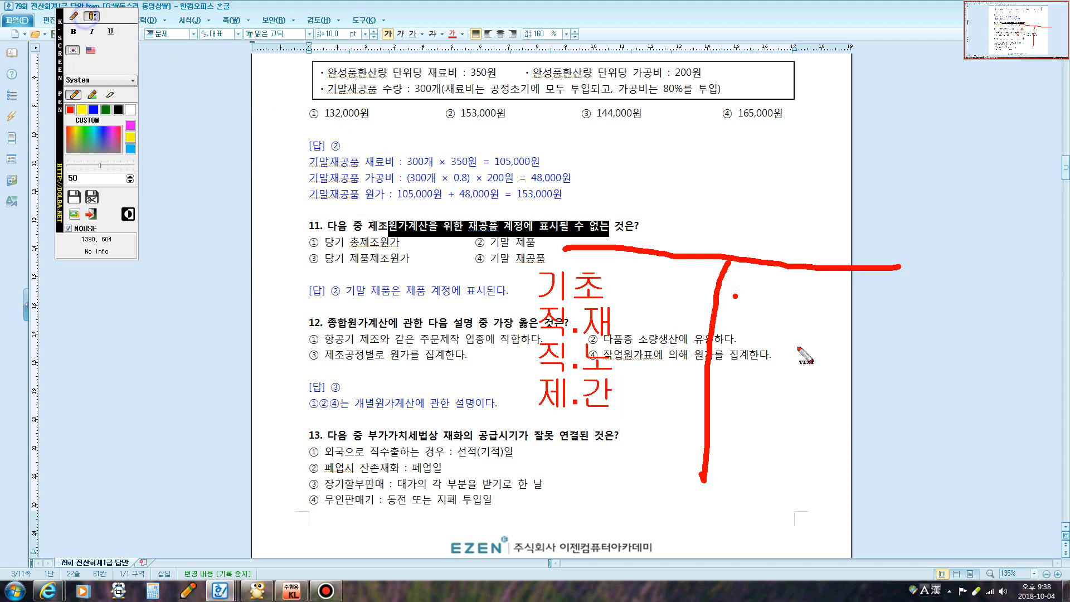
pyautogui.click(771, 302)
pyautogui.write('당기')
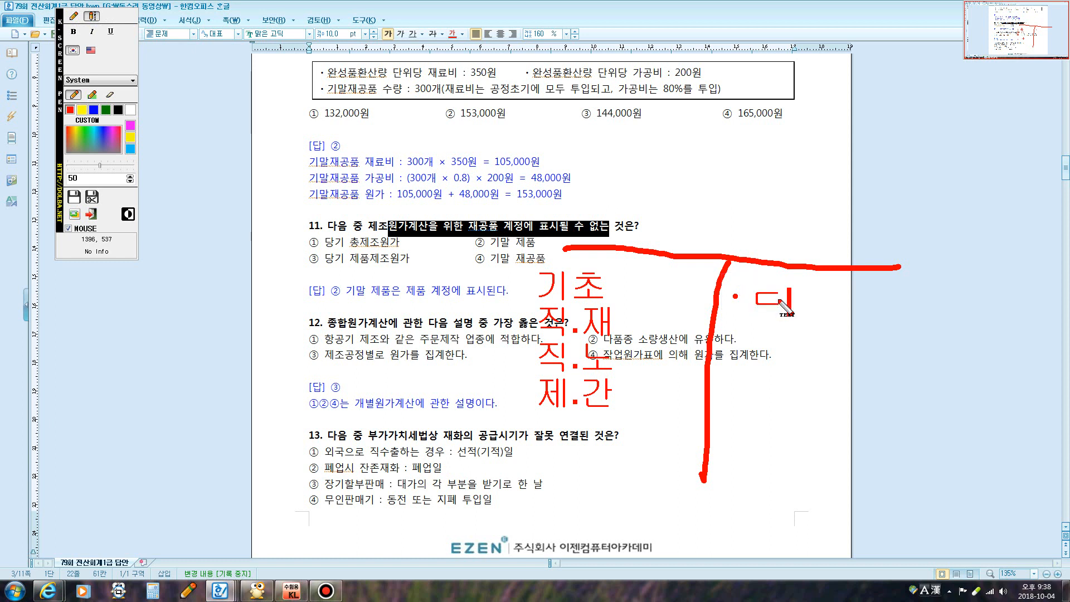
pyautogui.write('제품')
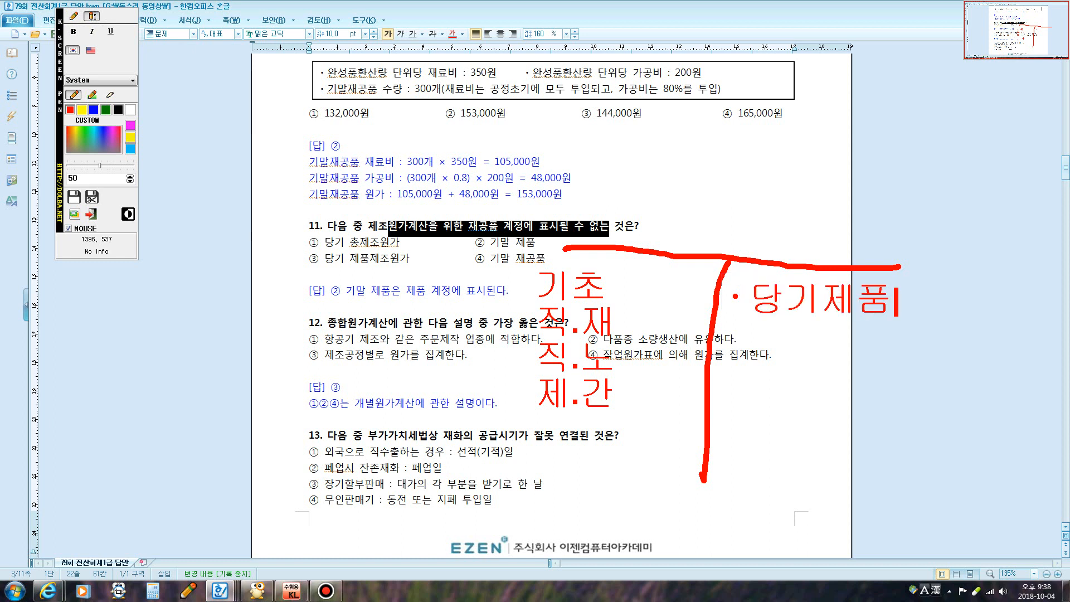
pyautogui.write('제조원가 ')
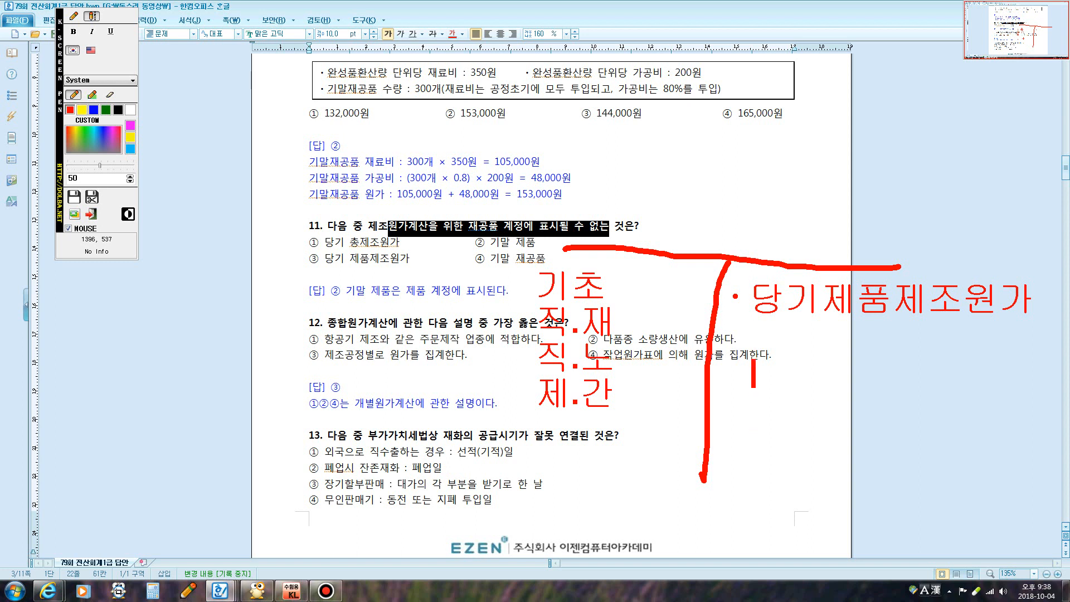
pyautogui.write('기말재공품')
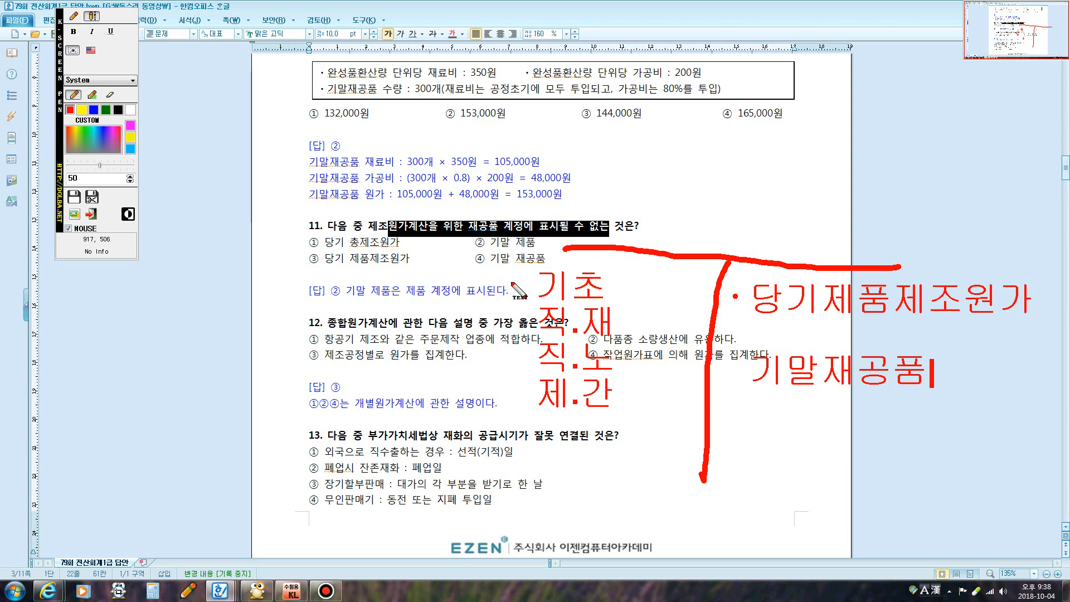
pyautogui.click(73, 16)
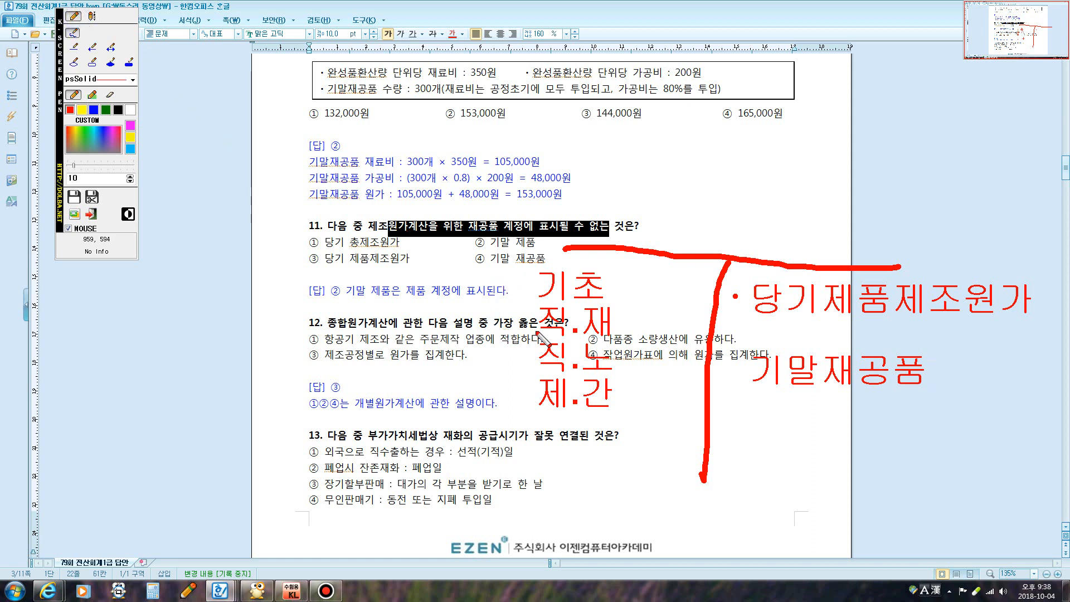
pyautogui.moveTo(534, 315)
pyautogui.mouseDown()
pyautogui.moveTo(509, 366)
pyautogui.moveTo(534, 409)
pyautogui.mouseUp()
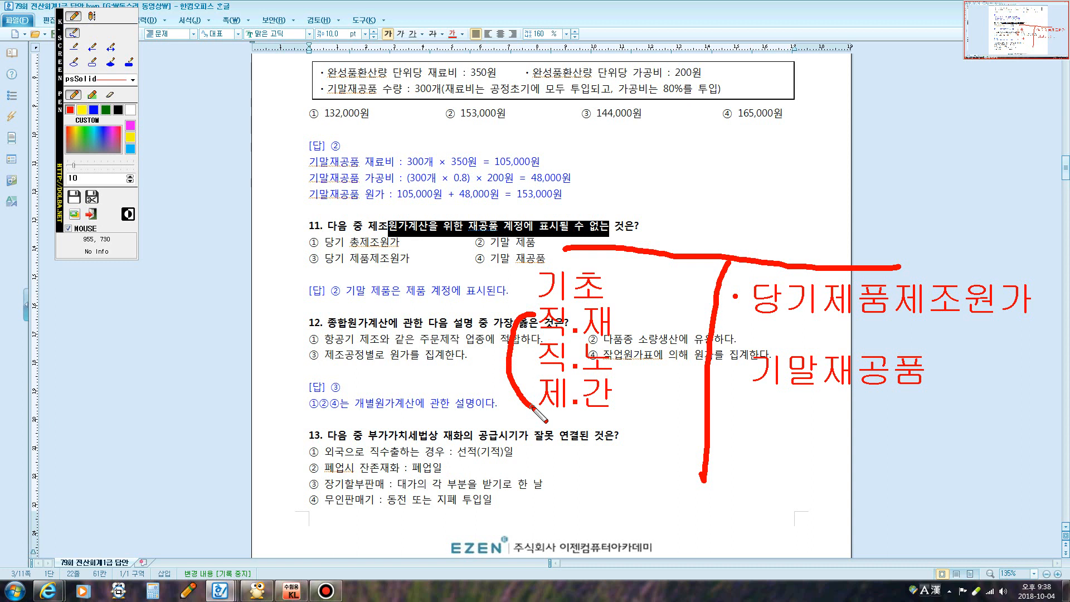
pyautogui.moveTo(760, 323); pyautogui.dragTo(993, 329)
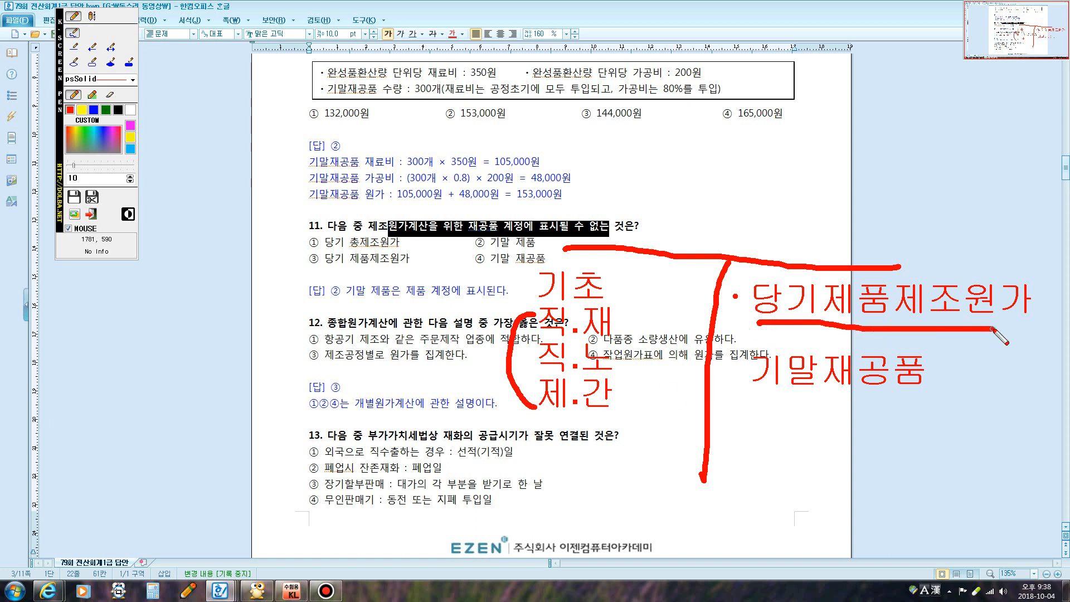
pyautogui.moveTo(764, 398); pyautogui.dragTo(907, 398)
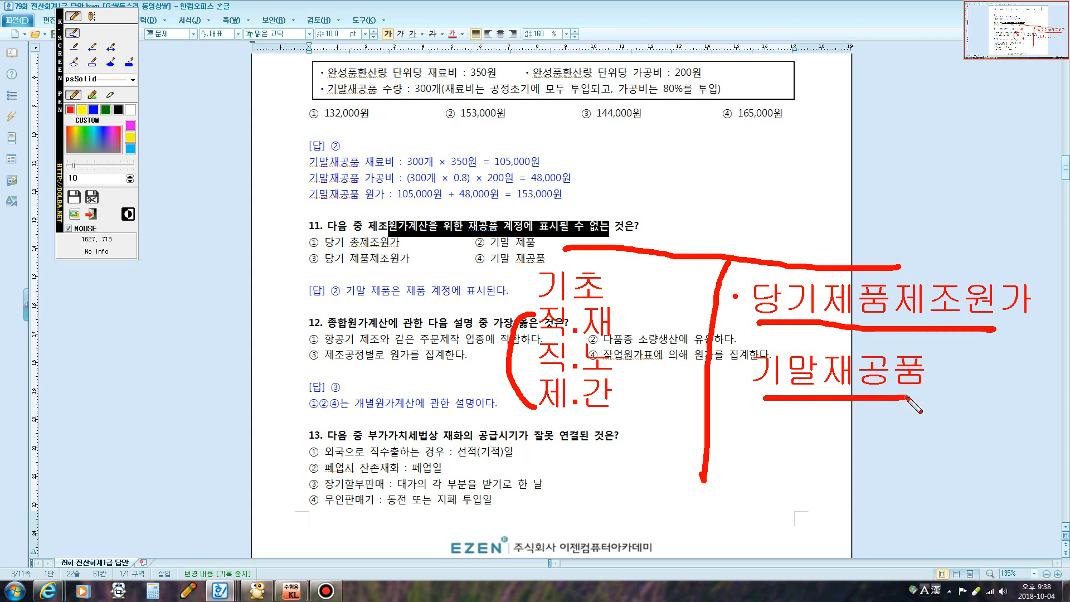
pyautogui.moveTo(473, 233)
pyautogui.mouseDown()
pyautogui.moveTo(479, 249)
pyautogui.moveTo(516, 229)
pyautogui.mouseUp()
# Clear question 11's ink, highlight question 12's options ①, ② and ④, and tick ① in red
pyautogui.press('Escape')
pyautogui.scroll(-2, 475, 269)
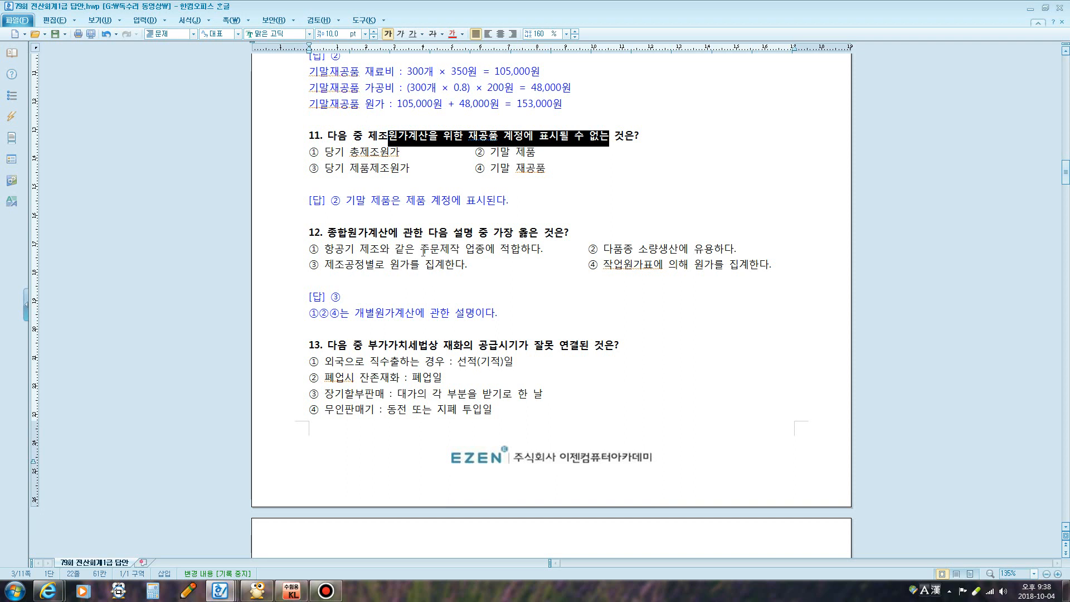
pyautogui.moveTo(328, 251); pyautogui.dragTo(474, 250)
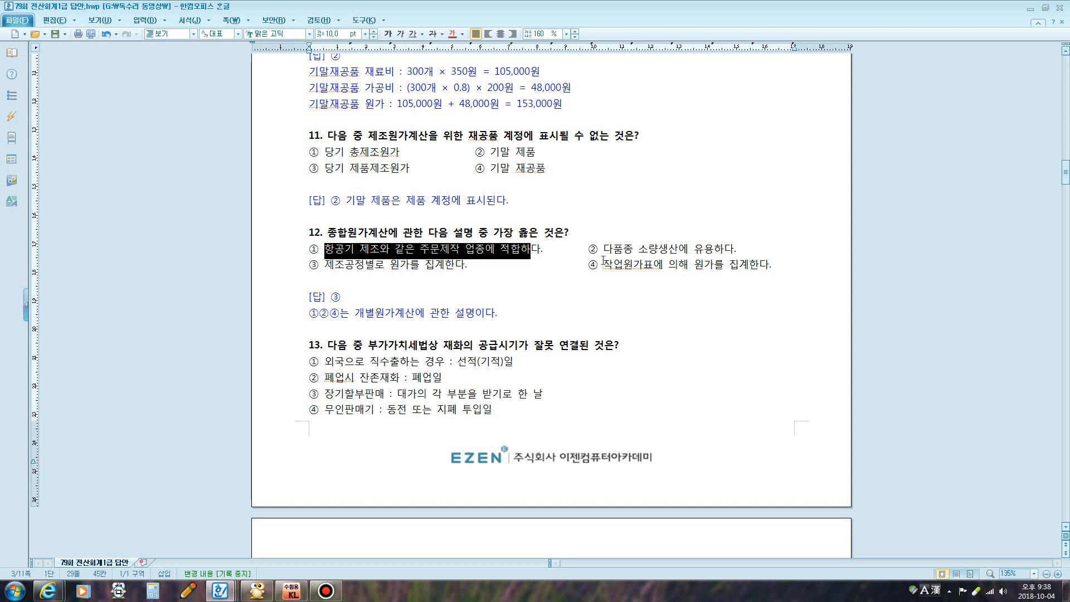
pyautogui.moveTo(605, 250); pyautogui.dragTo(727, 258)
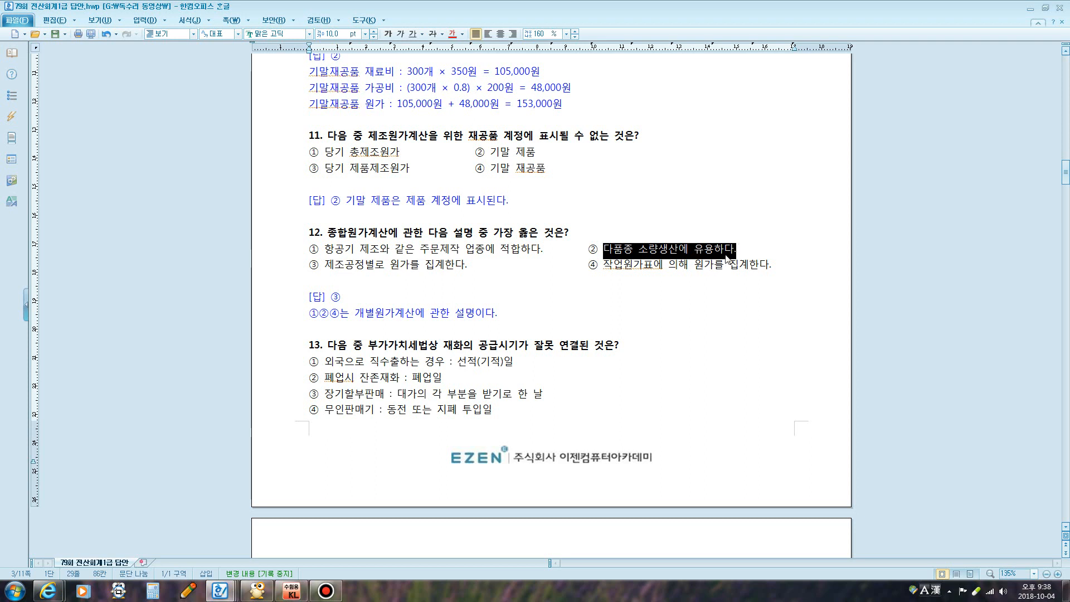
pyautogui.moveTo(604, 266); pyautogui.dragTo(773, 264)
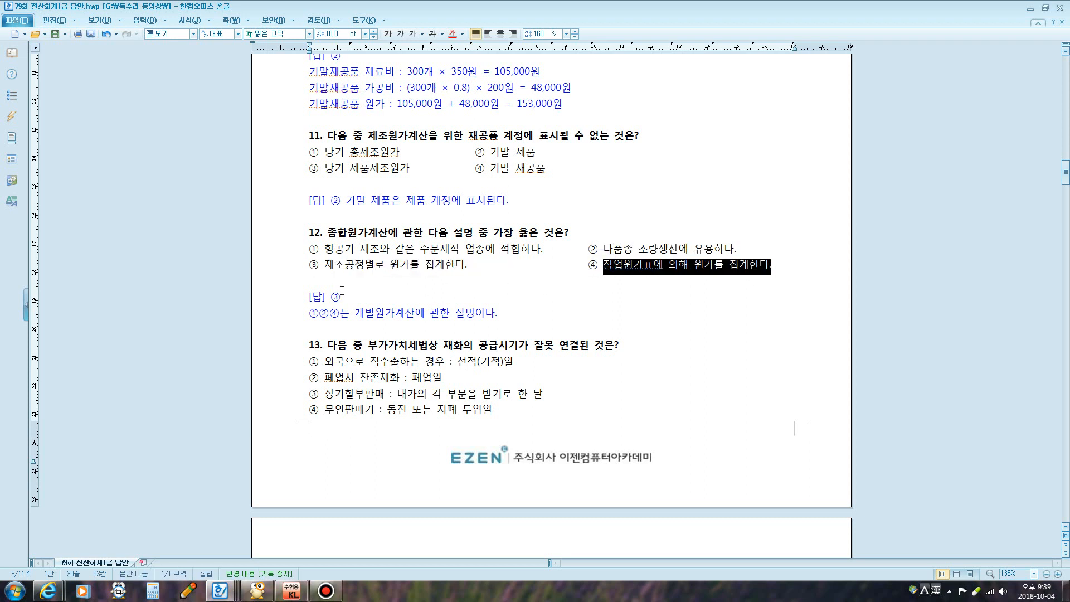
pyautogui.moveTo(304, 250)
pyautogui.mouseDown()
pyautogui.moveTo(329, 267)
pyautogui.moveTo(348, 249)
pyautogui.mouseUp()
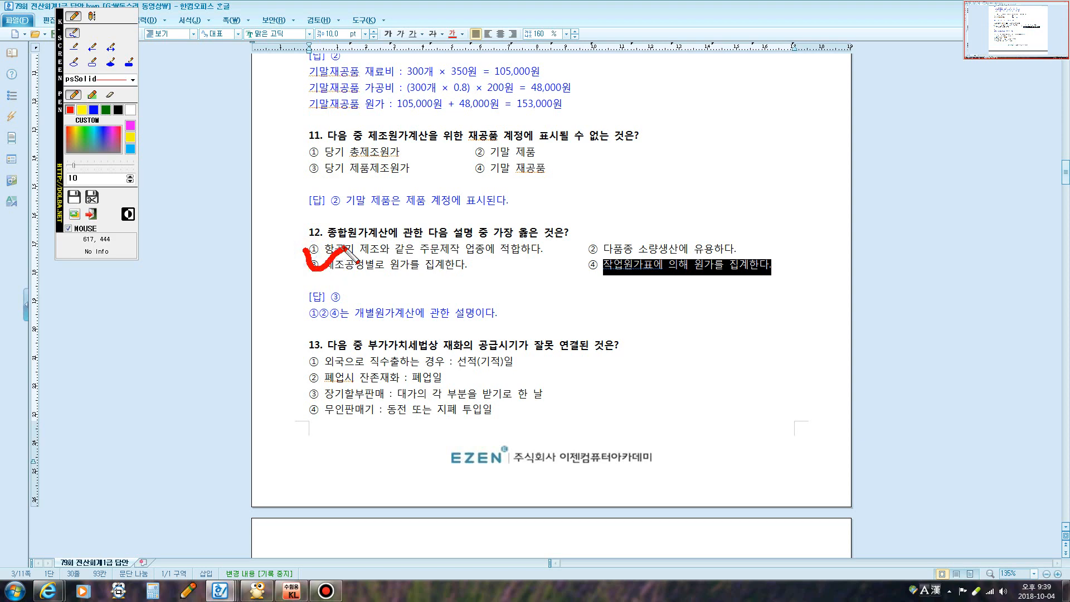
# Underline the key phrases in question 13's options ①–③ and tick option ④ in red
pyautogui.press('Escape')
pyautogui.scroll(-3, 470, 281)
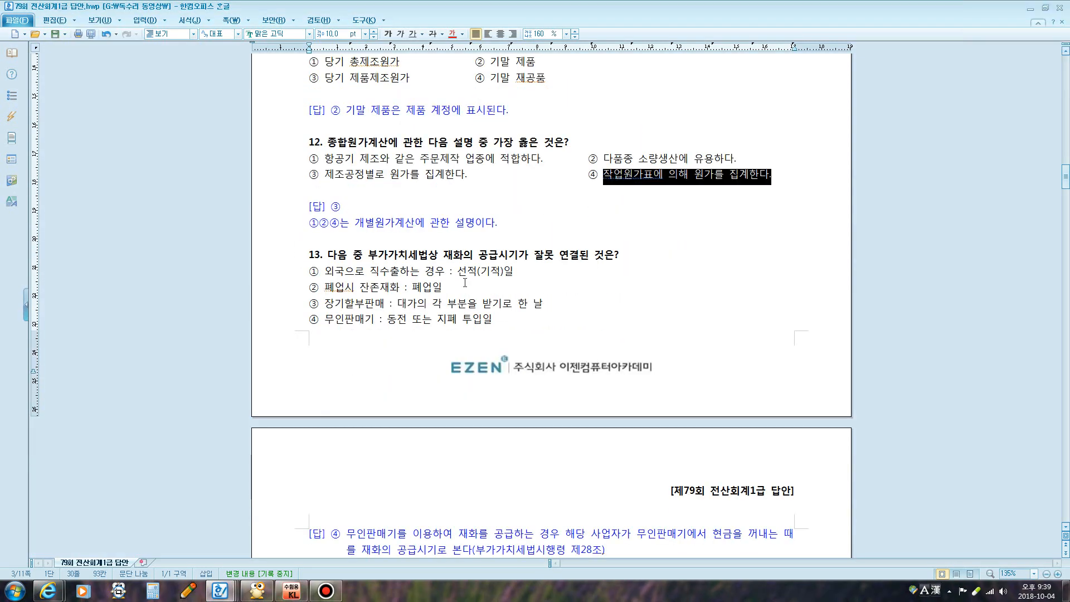
pyautogui.scroll(-1, 469, 281)
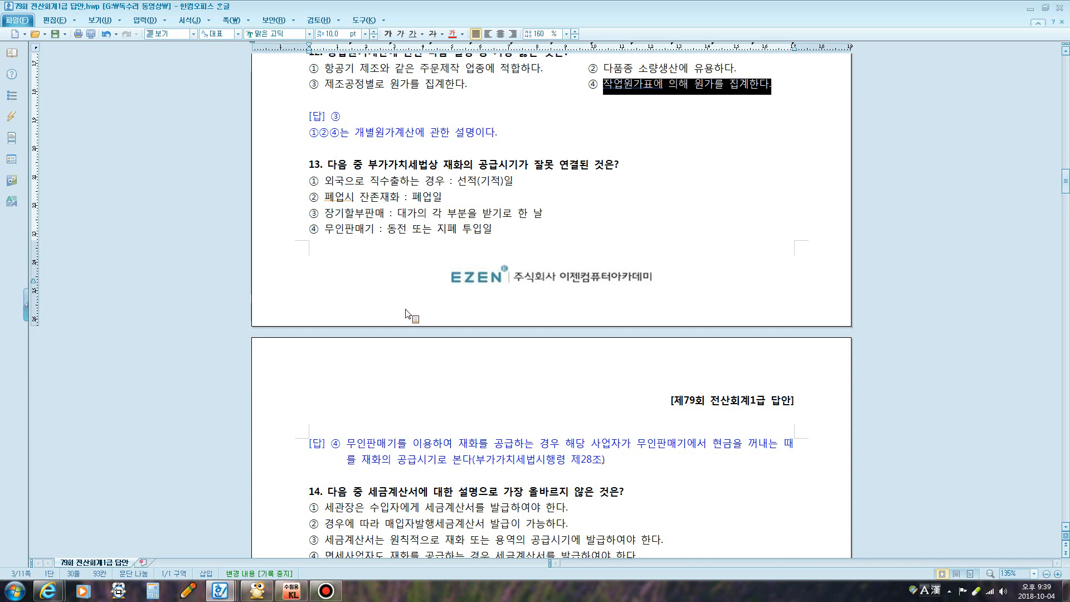
pyautogui.scroll(-1, 405, 312)
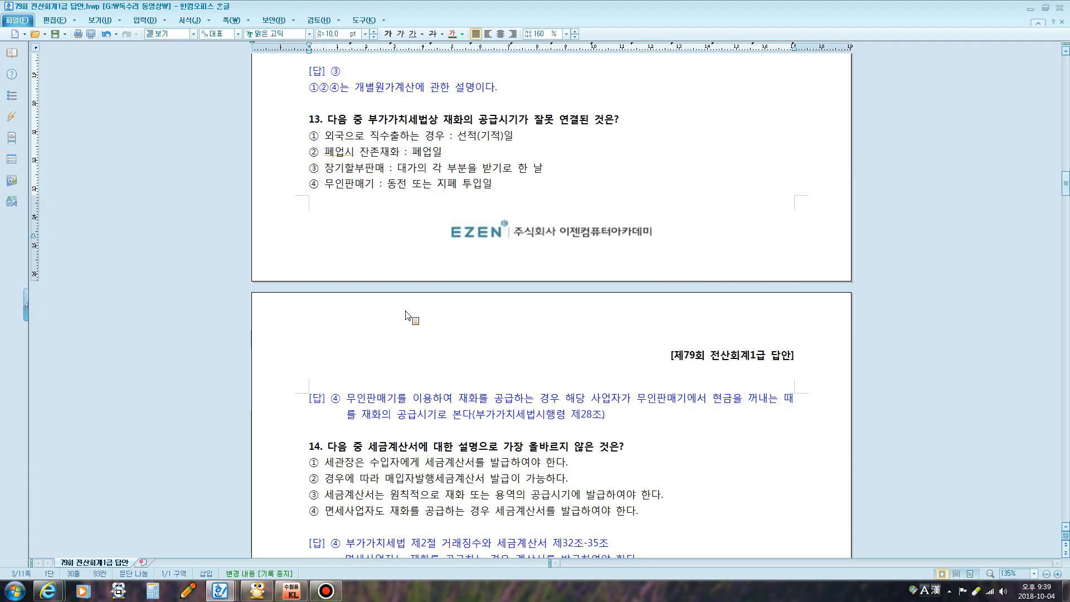
pyautogui.press('F12')
pyautogui.moveTo(456, 136)
pyautogui.mouseDown()
pyautogui.moveTo(515, 141)
pyautogui.moveTo(499, 128)
pyautogui.moveTo(504, 142)
pyautogui.mouseUp()
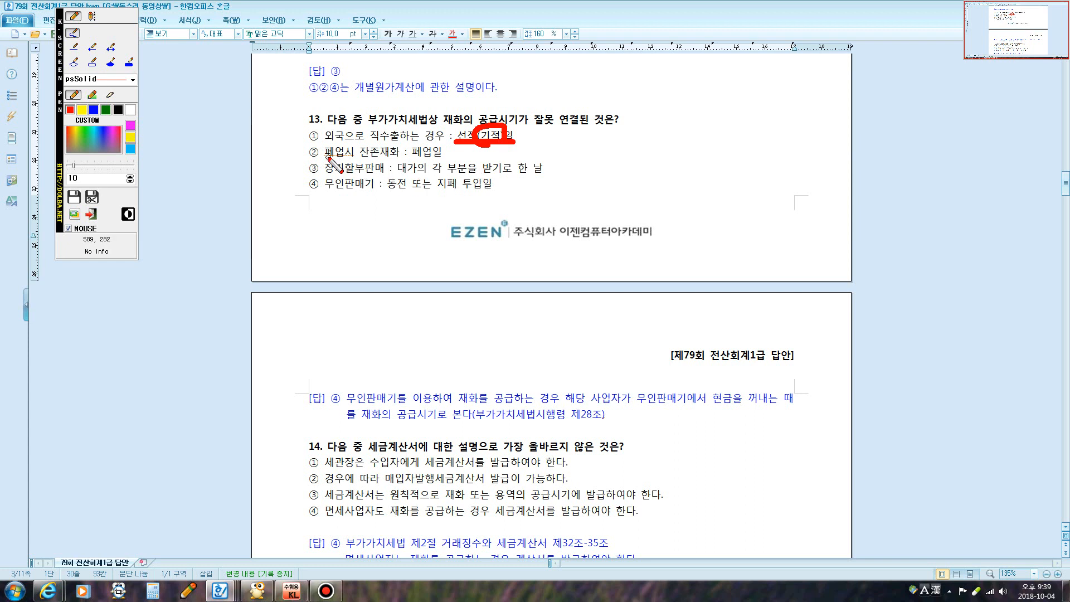
pyautogui.moveTo(326, 158); pyautogui.dragTo(457, 161)
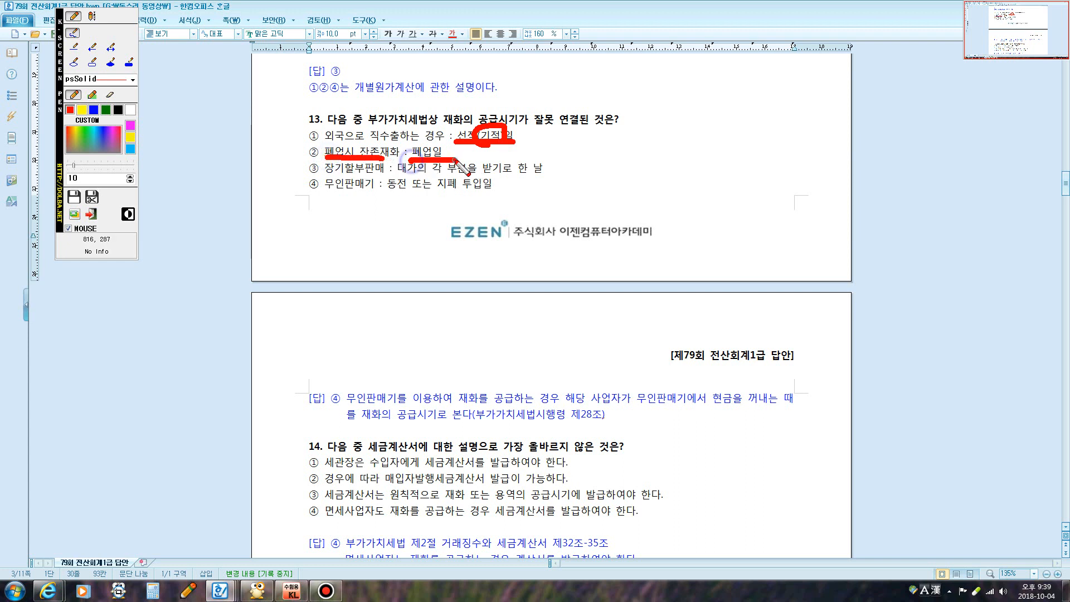
pyautogui.moveTo(326, 174)
pyautogui.mouseDown()
pyautogui.moveTo(548, 160)
pyautogui.moveTo(543, 192)
pyautogui.moveTo(408, 173)
pyautogui.mouseUp()
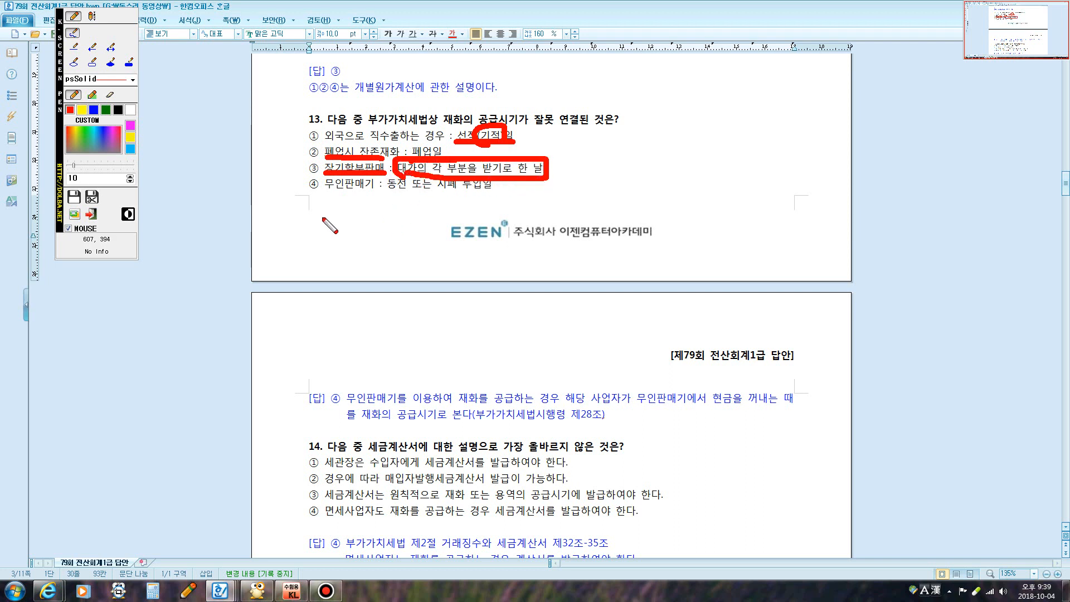
pyautogui.moveTo(302, 174)
pyautogui.mouseDown()
pyautogui.moveTo(323, 183)
pyautogui.moveTo(346, 168)
pyautogui.mouseUp()
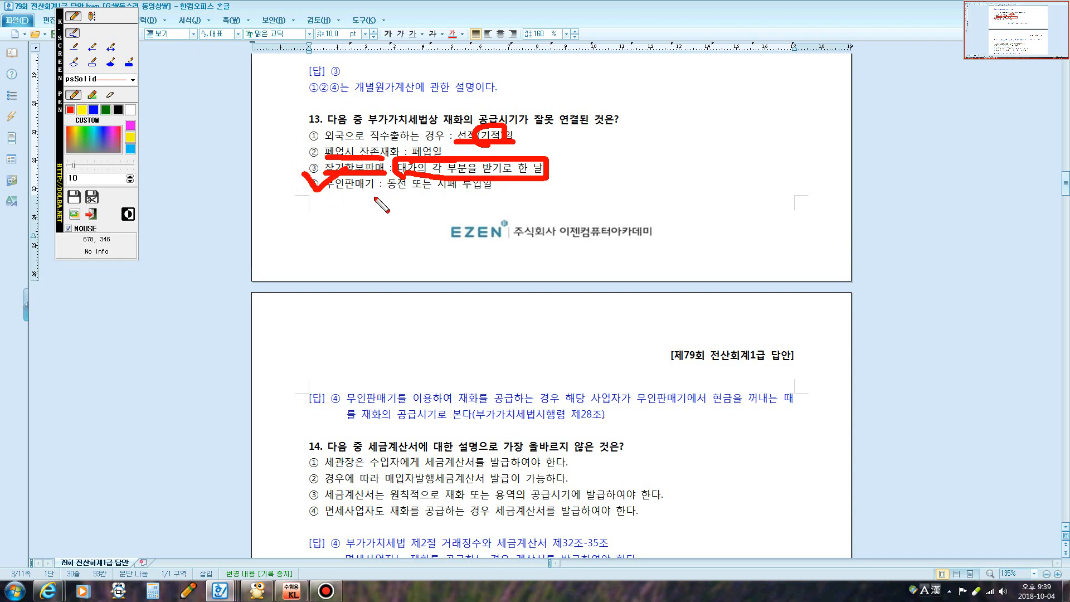
# Add the note '현금을 꺼낸는 때:인취한 날' below option ④, then clear the ink
pyautogui.click(92, 17)
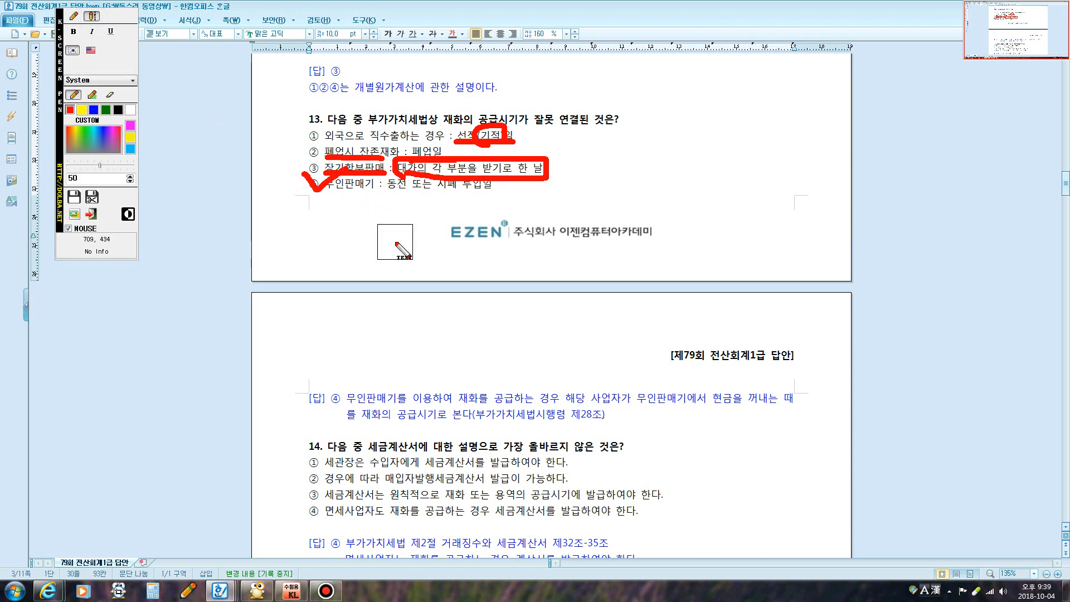
pyautogui.click(371, 216)
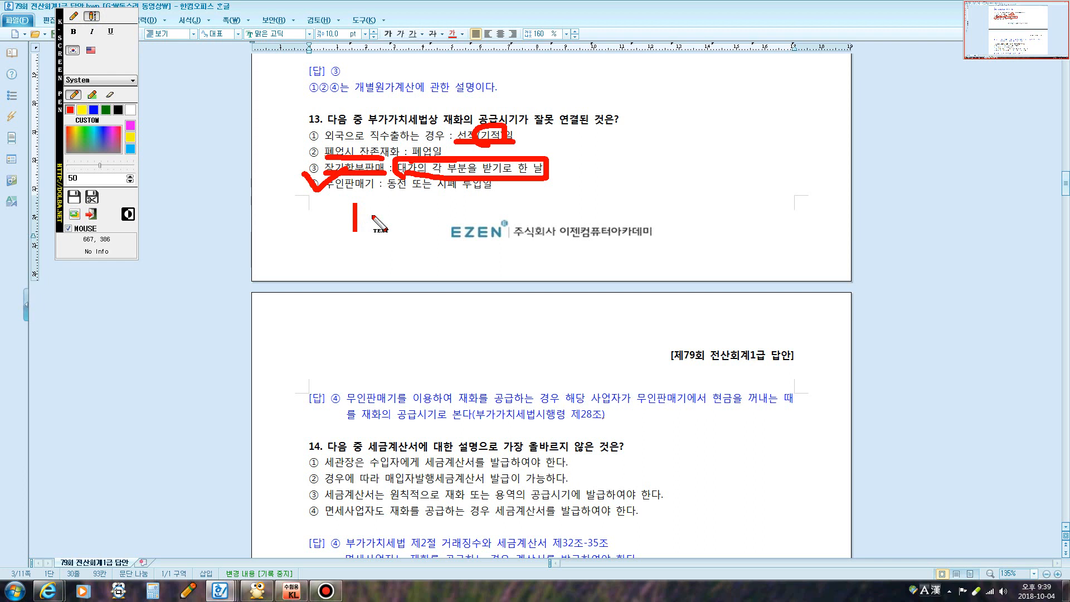
pyautogui.write('현금을 꺼')
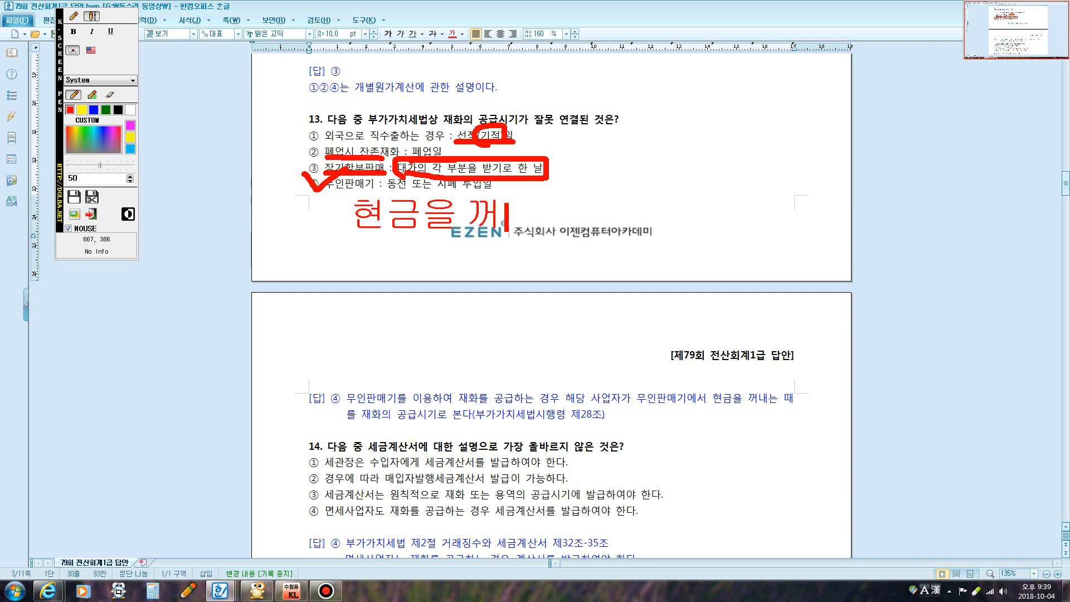
pyautogui.write('낸')
pyautogui.write('는 때')
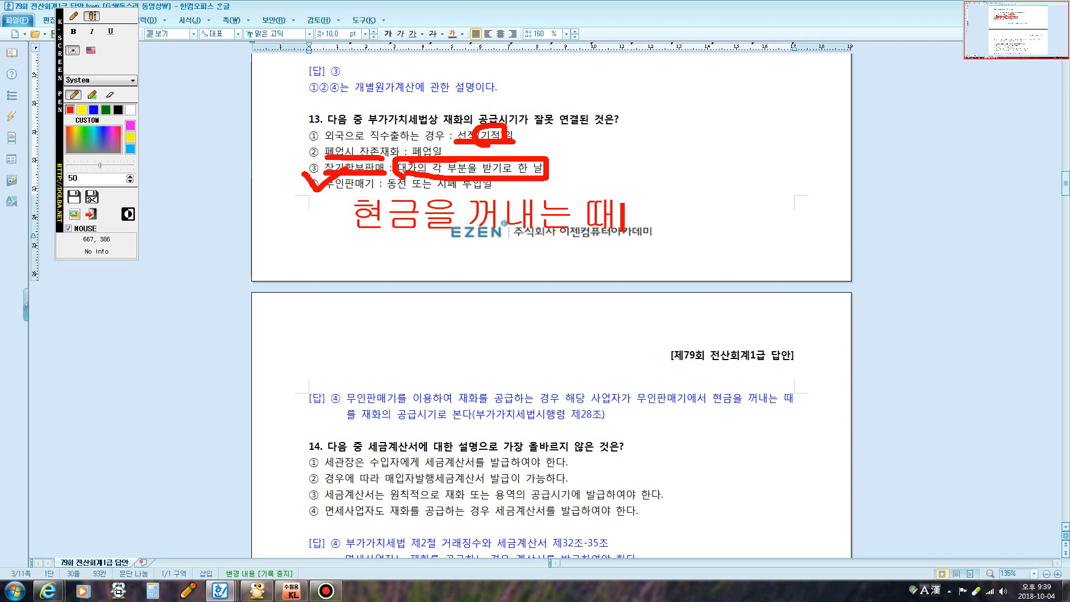
pyautogui.write(':')
pyautogui.write('인취한')
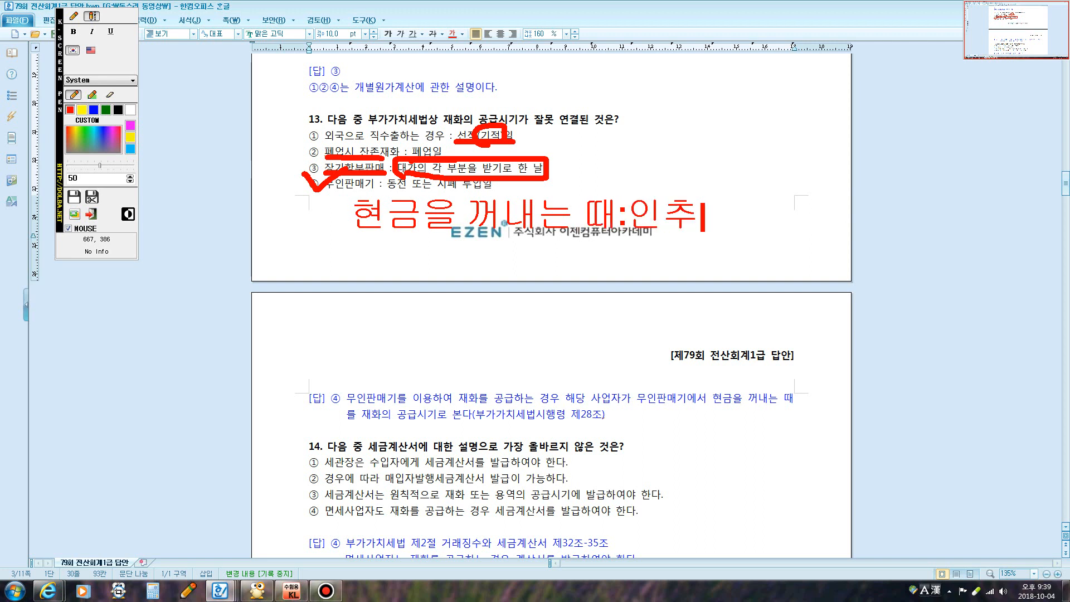
pyautogui.write(' 날')
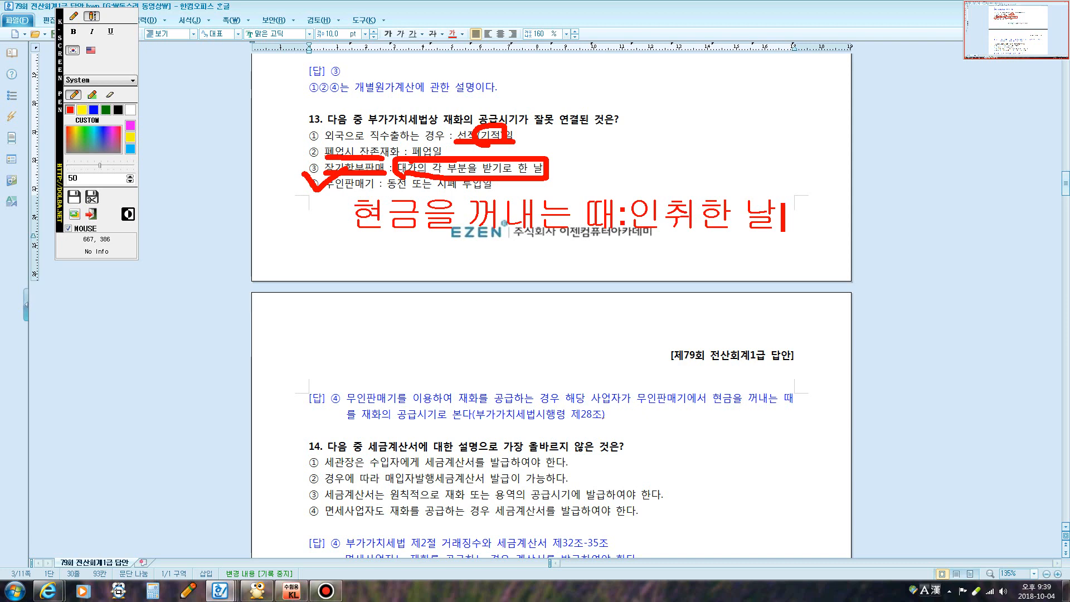
pyautogui.press('Escape')
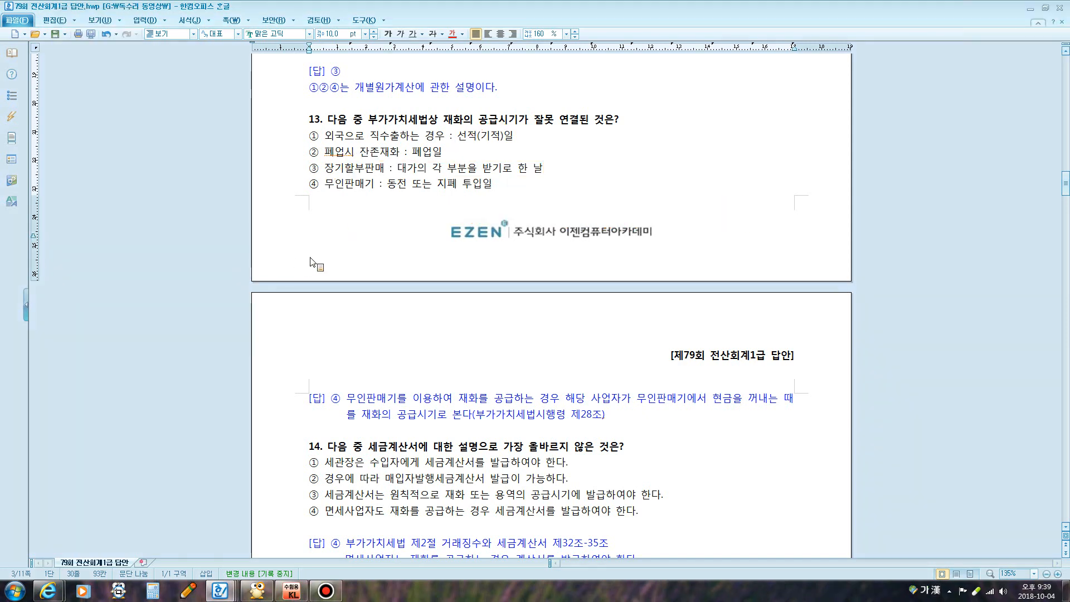
# Box 매입자발행세금계산서, underline 시기에 발급, tick and cross choice ④, and box 계산서 in red
pyautogui.scroll(-5, 326, 255)
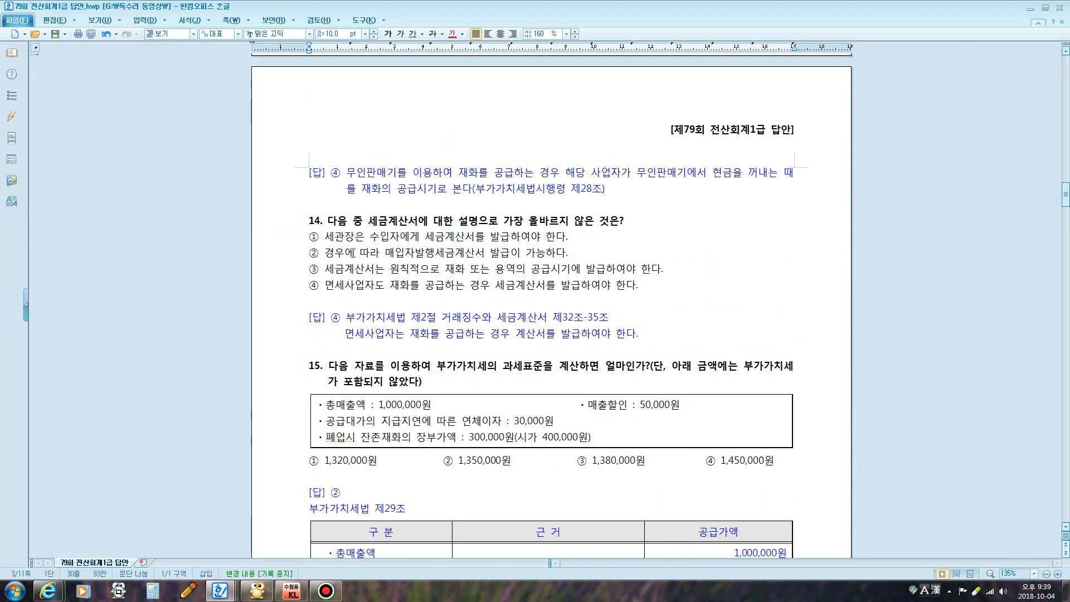
pyautogui.scroll(-1, 390, 250)
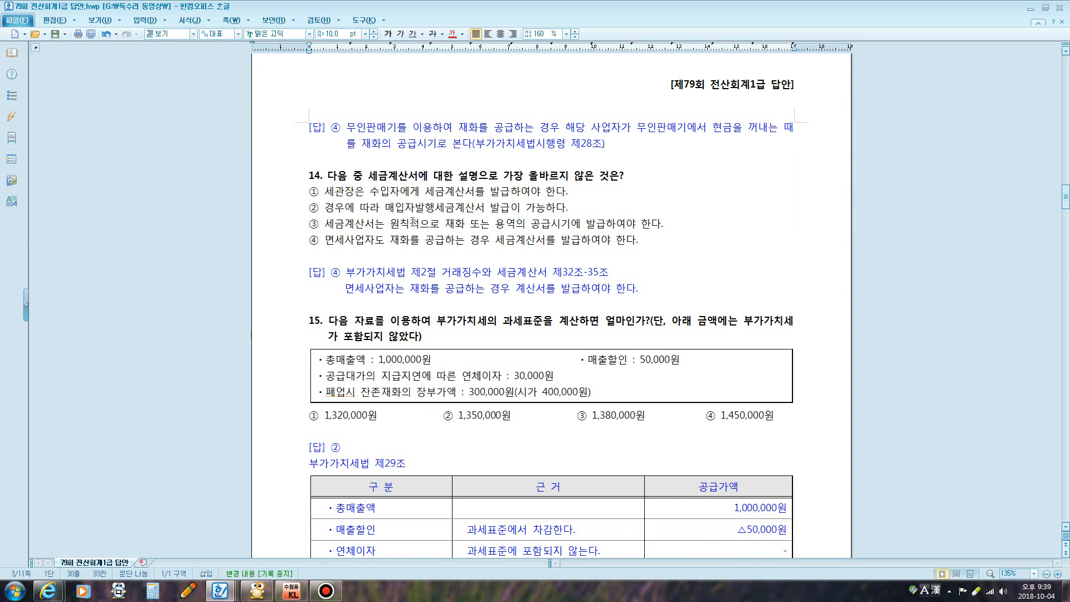
pyautogui.hotkey('ctrl', '2')
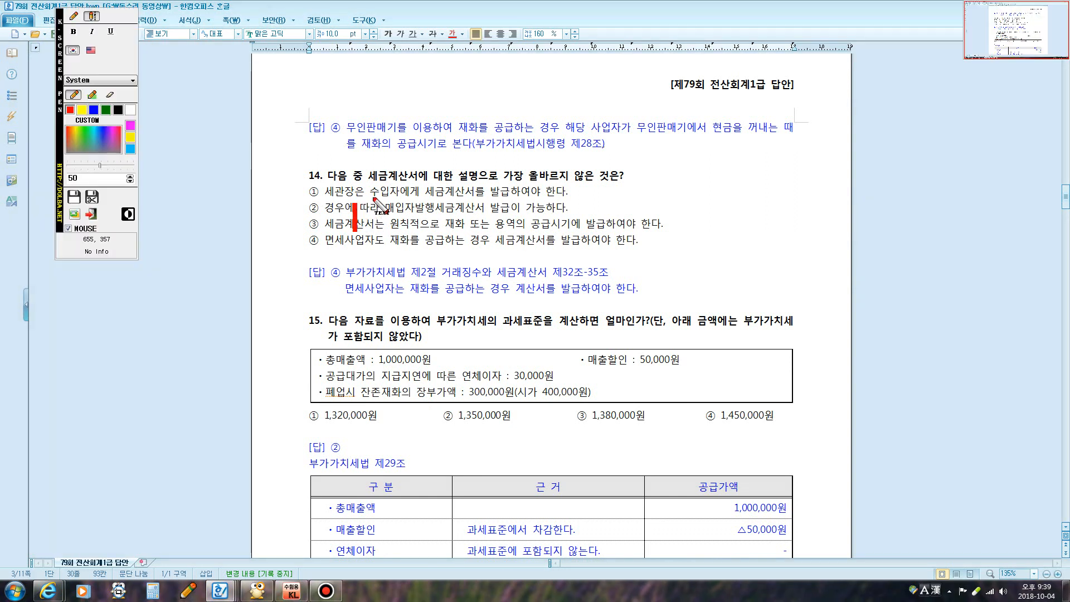
pyautogui.click(71, 19)
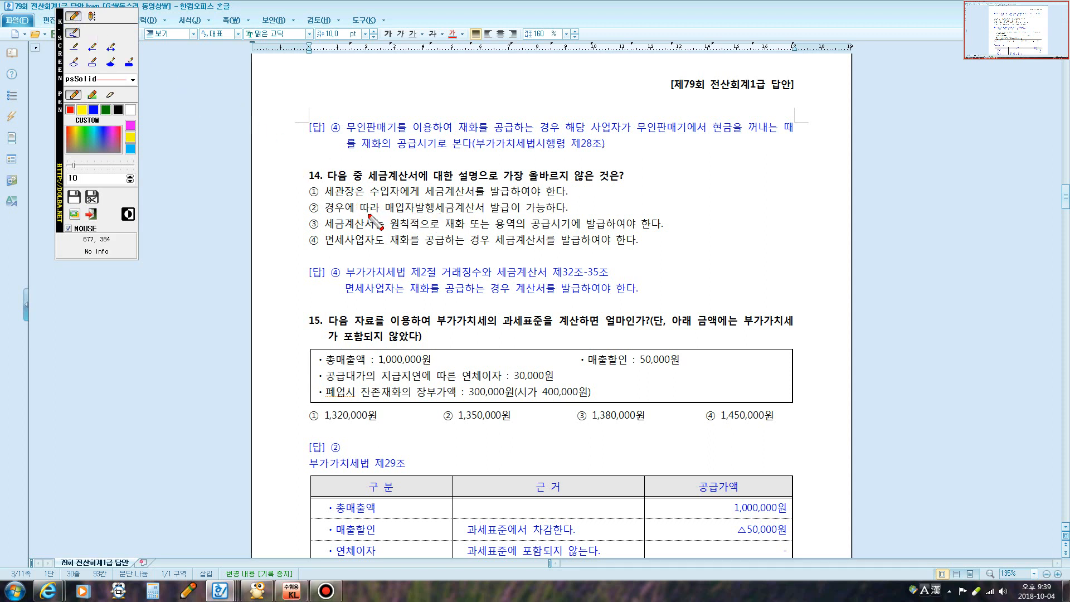
pyautogui.moveTo(383, 218)
pyautogui.mouseDown()
pyautogui.moveTo(383, 209)
pyautogui.moveTo(427, 197)
pyautogui.moveTo(511, 199)
pyautogui.moveTo(511, 214)
pyautogui.moveTo(386, 215)
pyautogui.mouseUp()
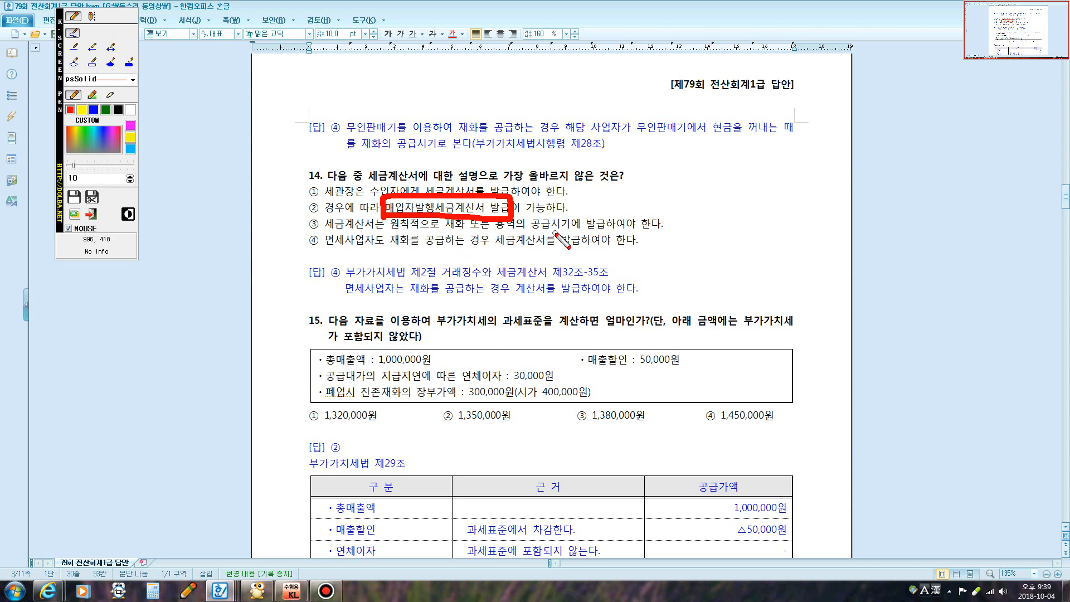
pyautogui.moveTo(554, 228); pyautogui.dragTo(603, 227)
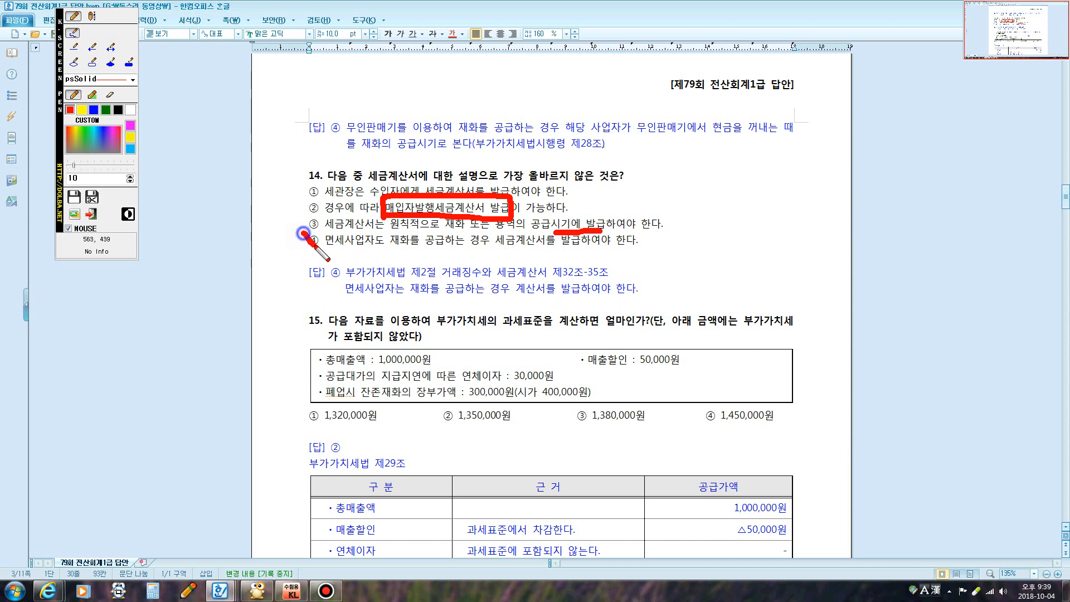
pyautogui.moveTo(301, 232); pyautogui.dragTo(335, 232)
pyautogui.moveTo(542, 233)
pyautogui.mouseDown()
pyautogui.moveTo(520, 250)
pyautogui.moveTo(543, 249)
pyautogui.mouseUp()
pyautogui.moveTo(517, 301)
pyautogui.mouseDown()
pyautogui.moveTo(514, 282)
pyautogui.moveTo(546, 276)
pyautogui.moveTo(509, 299)
pyautogui.mouseUp()
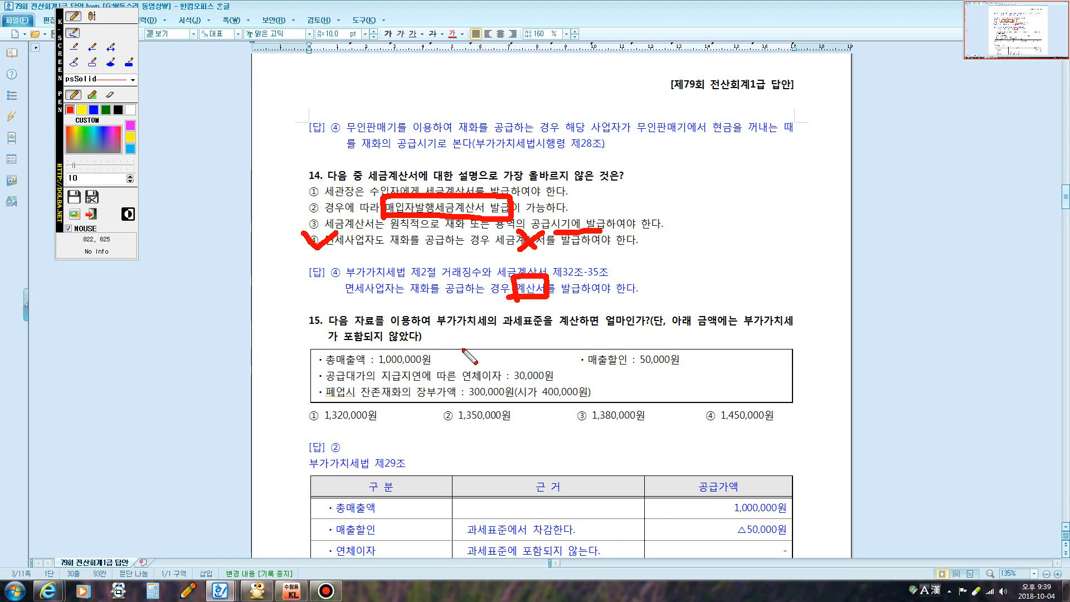
# Circle 1,000,000원 linked to 매출할인, cross out 30,000원 interest, box 시가 400,000원, tick ②
pyautogui.press('Escape')
pyautogui.scroll(-3, 467, 351)
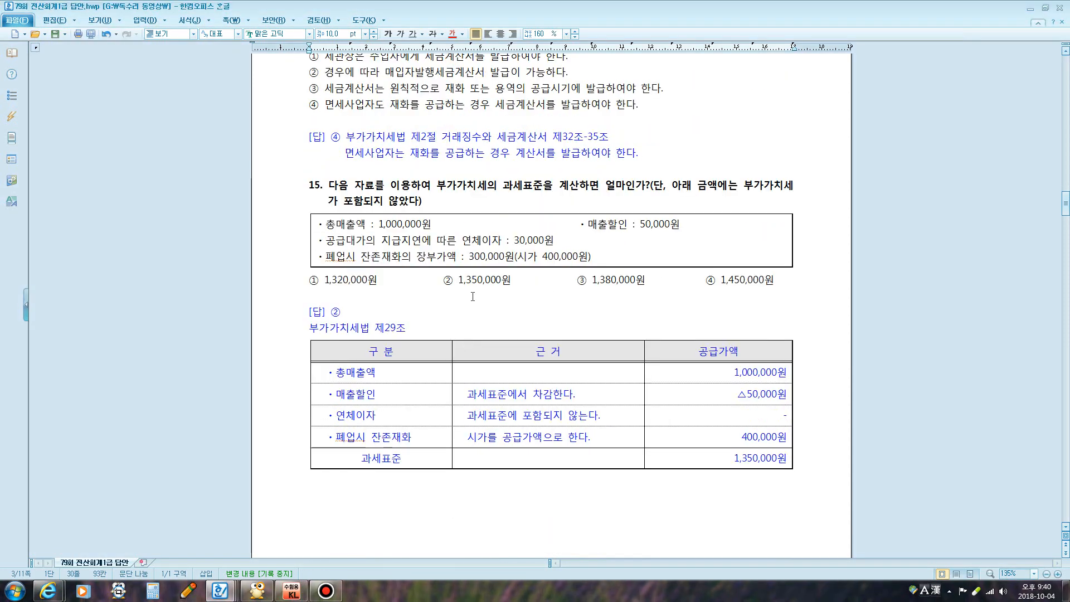
pyautogui.scroll(-1, 483, 271)
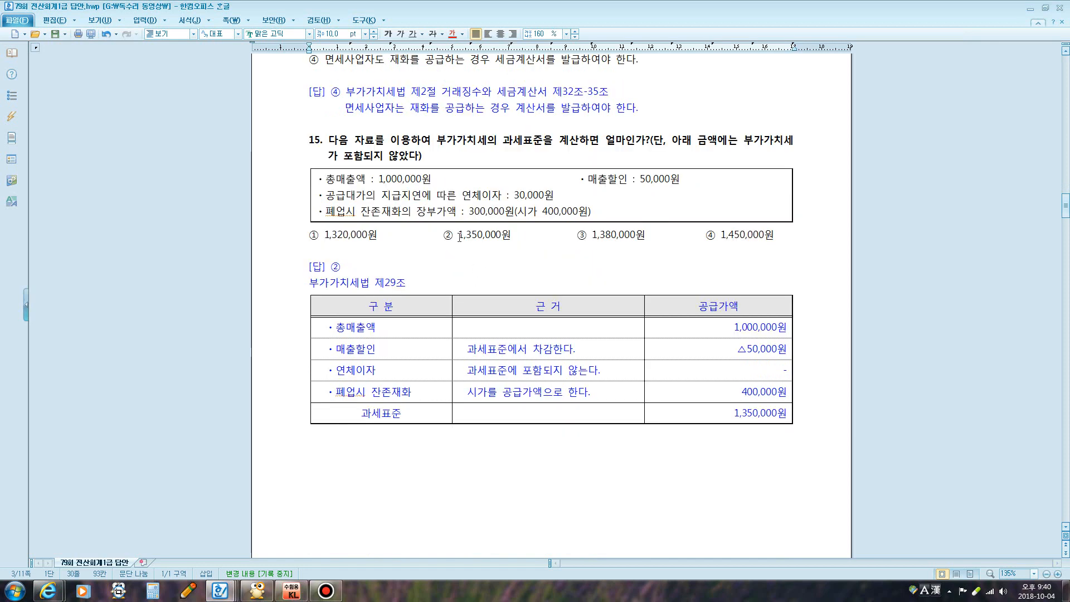
pyautogui.moveTo(377, 187)
pyautogui.mouseDown()
pyautogui.moveTo(442, 177)
pyautogui.moveTo(378, 163)
pyautogui.moveTo(379, 190)
pyautogui.mouseUp()
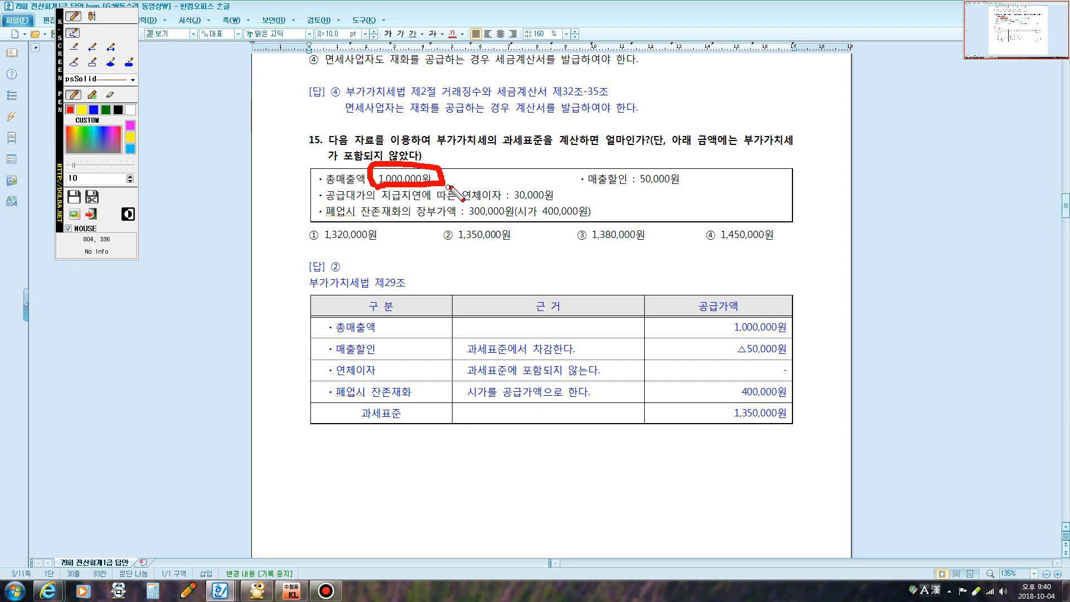
pyautogui.moveTo(553, 179)
pyautogui.mouseDown()
pyautogui.moveTo(582, 178)
pyautogui.moveTo(580, 187)
pyautogui.mouseUp()
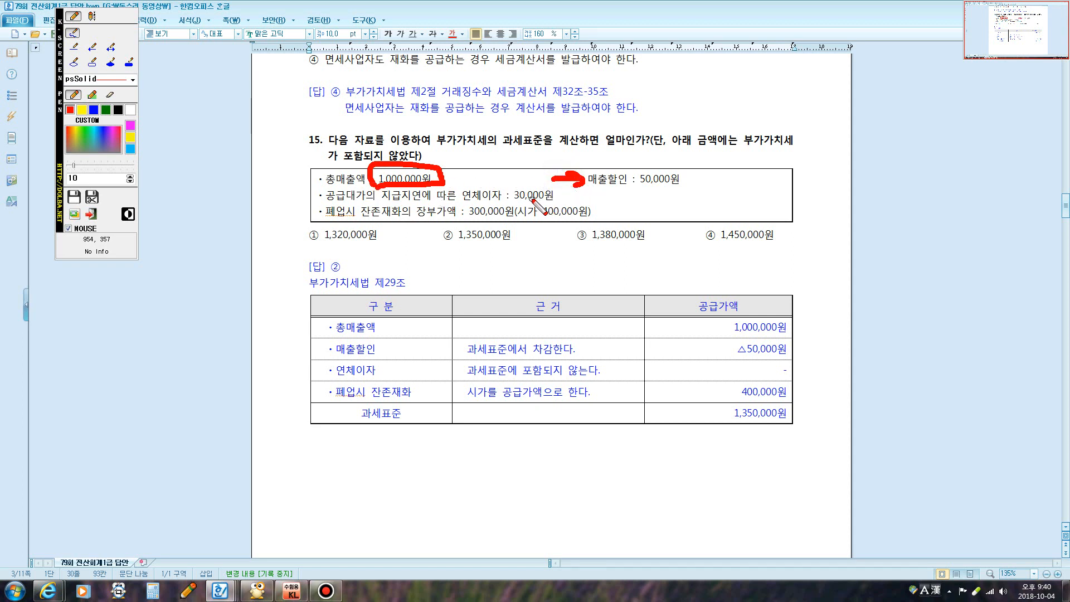
pyautogui.moveTo(734, 332)
pyautogui.mouseDown()
pyautogui.moveTo(777, 330)
pyautogui.moveTo(781, 366)
pyautogui.moveTo(793, 342)
pyautogui.moveTo(742, 339)
pyautogui.moveTo(734, 352)
pyautogui.mouseUp()
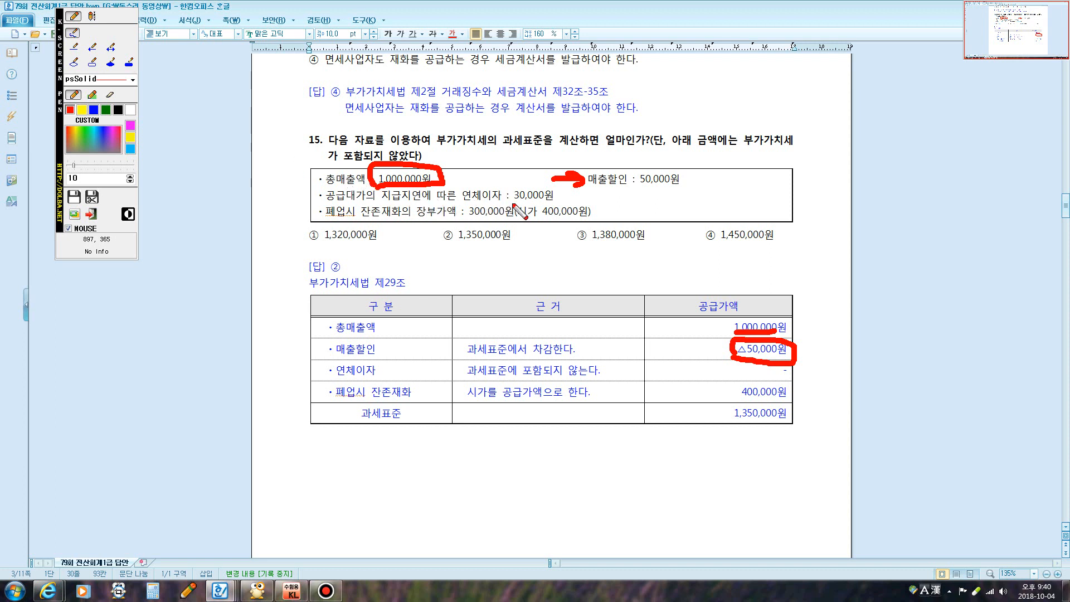
pyautogui.moveTo(540, 182)
pyautogui.mouseDown()
pyautogui.moveTo(531, 201)
pyautogui.moveTo(545, 204)
pyautogui.mouseUp()
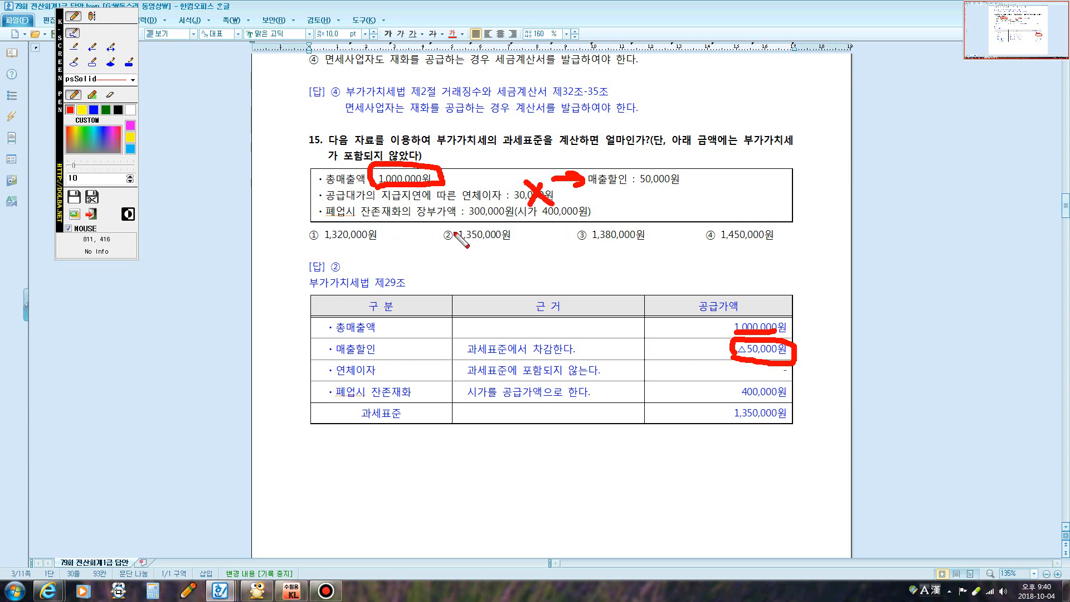
pyautogui.moveTo(514, 221)
pyautogui.mouseDown()
pyautogui.moveTo(545, 202)
pyautogui.moveTo(592, 215)
pyautogui.moveTo(521, 223)
pyautogui.mouseUp()
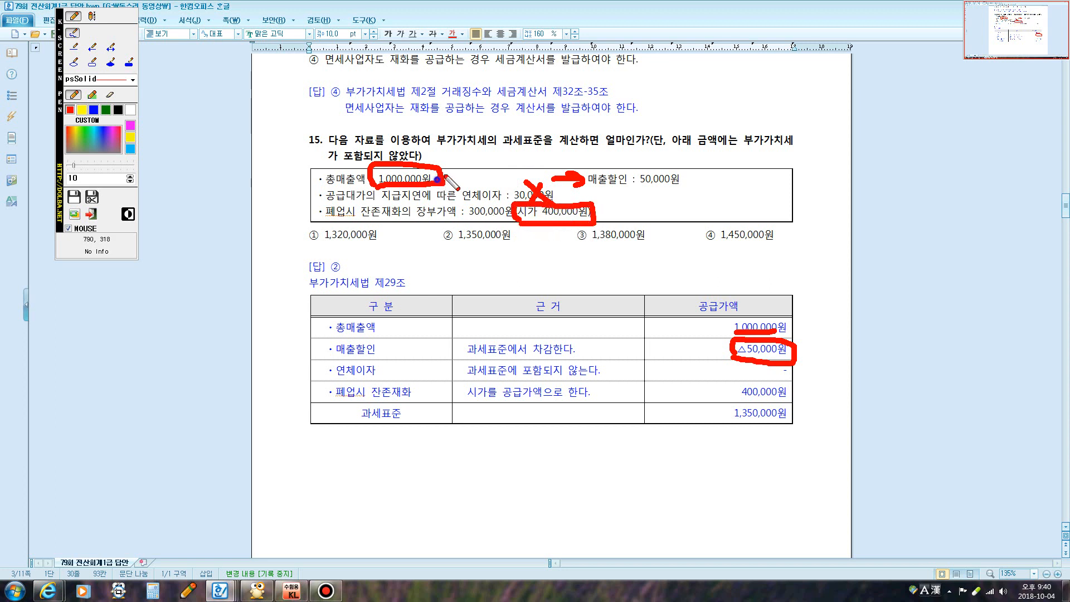
pyautogui.moveTo(443, 181)
pyautogui.mouseDown()
pyautogui.moveTo(590, 166)
pyautogui.moveTo(628, 189)
pyautogui.moveTo(600, 213)
pyautogui.mouseUp()
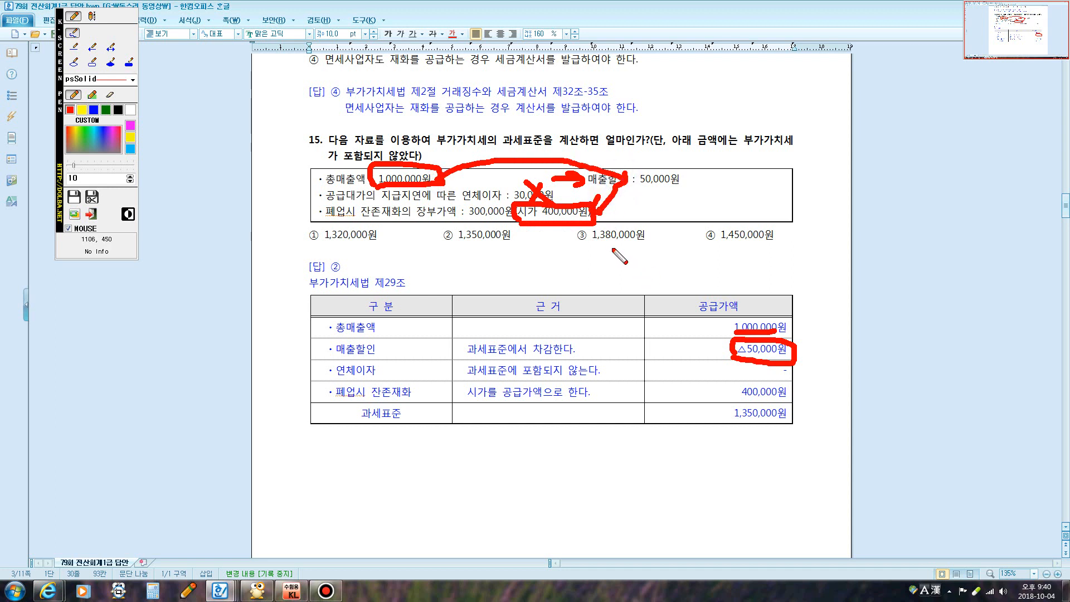
pyautogui.moveTo(431, 224)
pyautogui.mouseDown()
pyautogui.moveTo(450, 238)
pyautogui.moveTo(473, 210)
pyautogui.mouseUp()
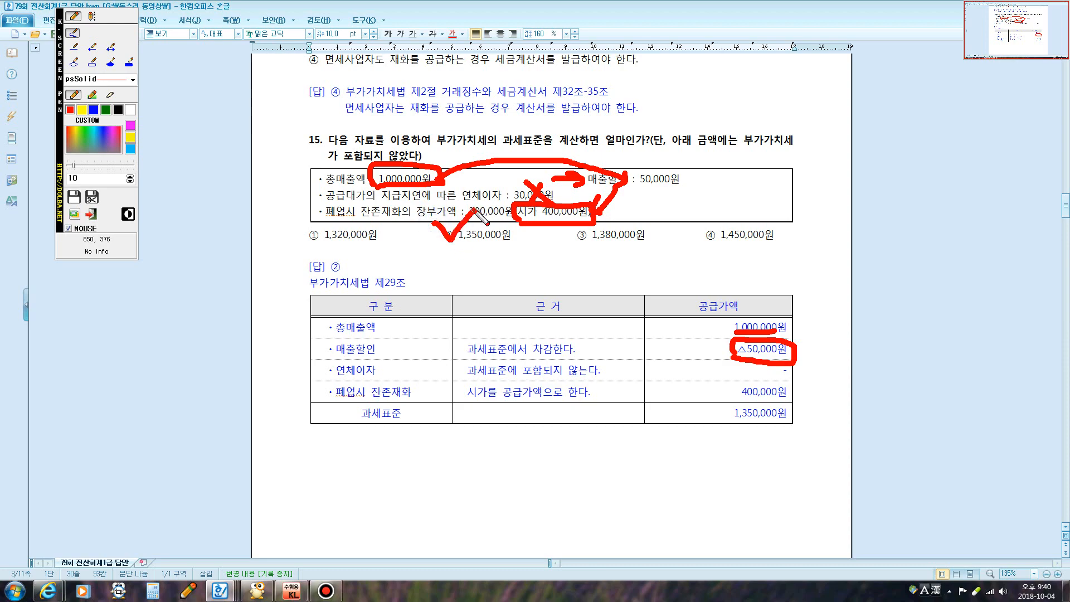
# Bring KcLep up beside 문제1 and open its 거래처등록 customer registration screen
pyautogui.press('Escape')
pyautogui.scroll(-2, 500, 223)
pyautogui.scroll(-15, 500, 223)
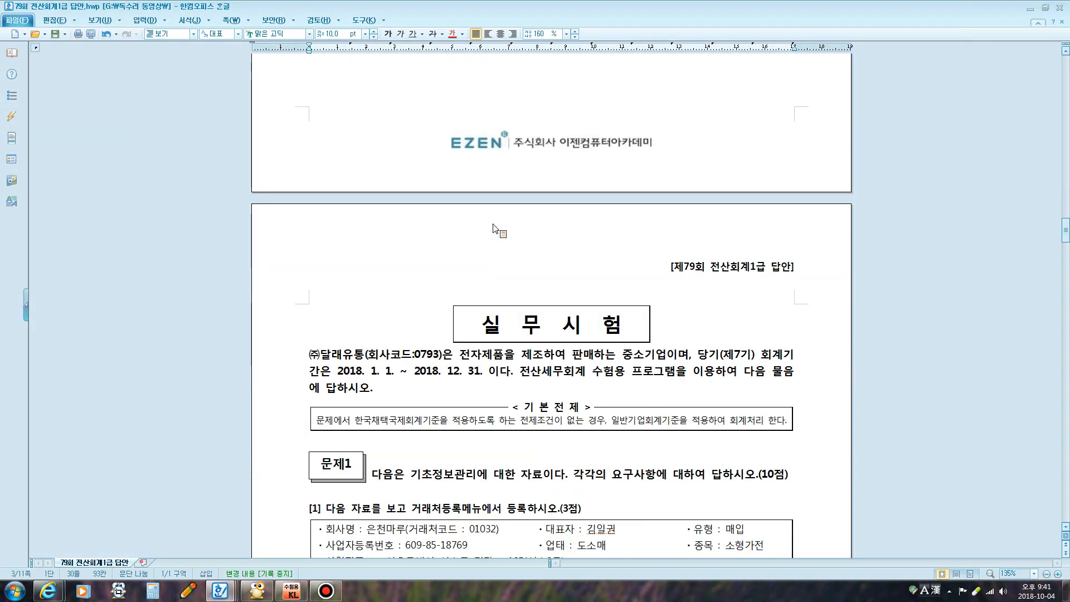
pyautogui.scroll(-1, 491, 224)
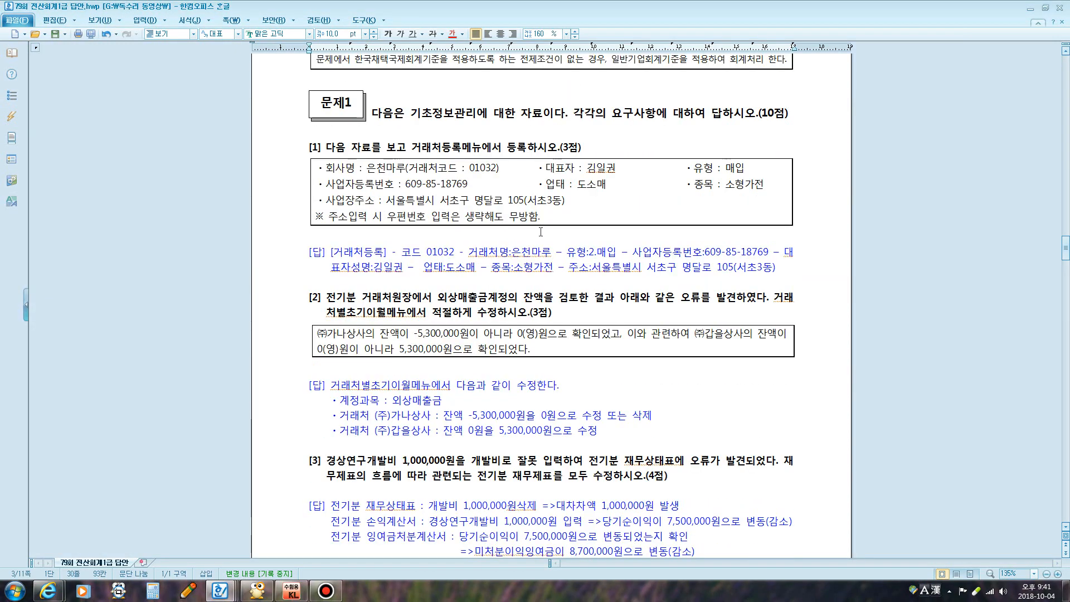
pyautogui.scroll(-1, 558, 262)
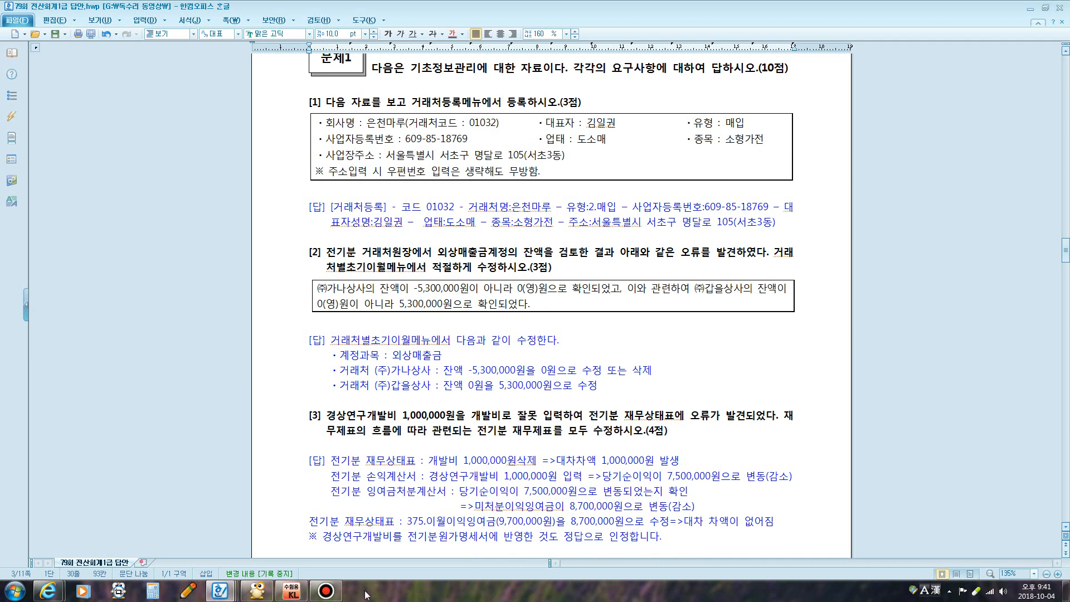
pyautogui.click(292, 591)
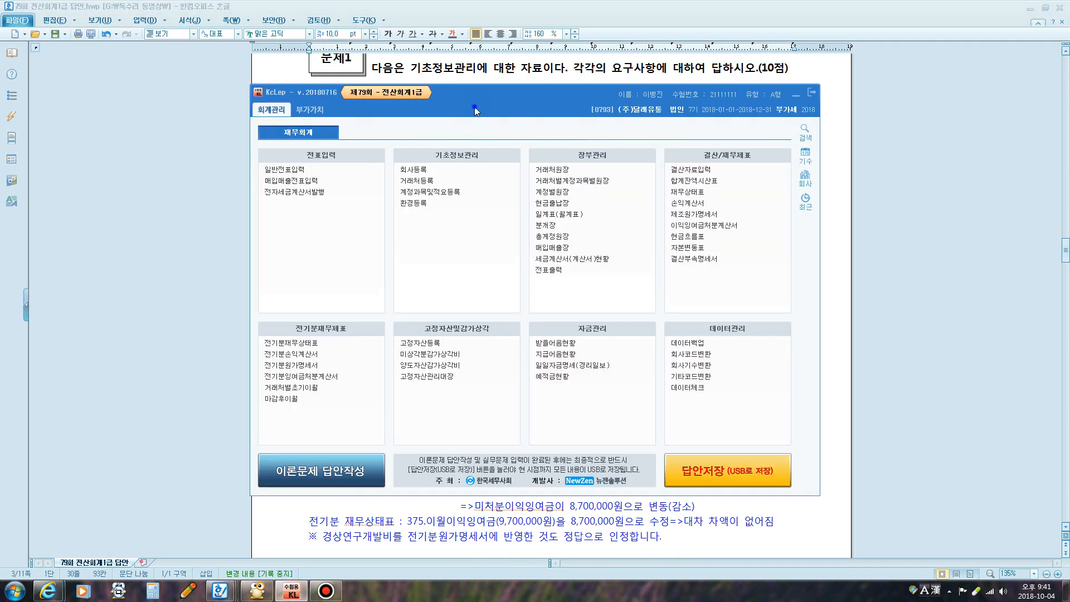
pyautogui.moveTo(476, 111); pyautogui.dragTo(437, 231)
pyautogui.click(327, 591)
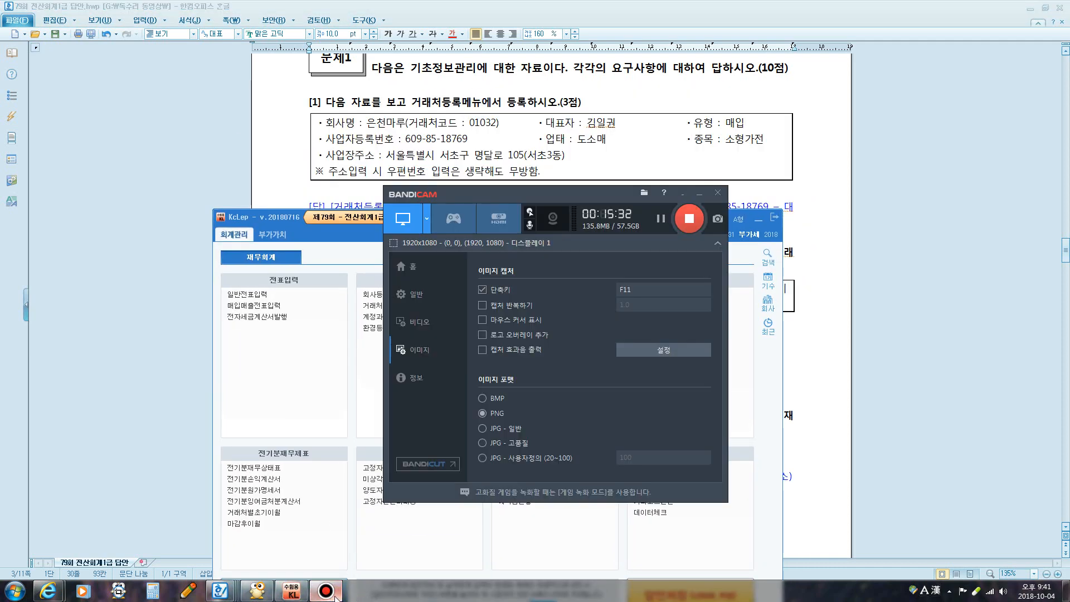
pyautogui.click(329, 591)
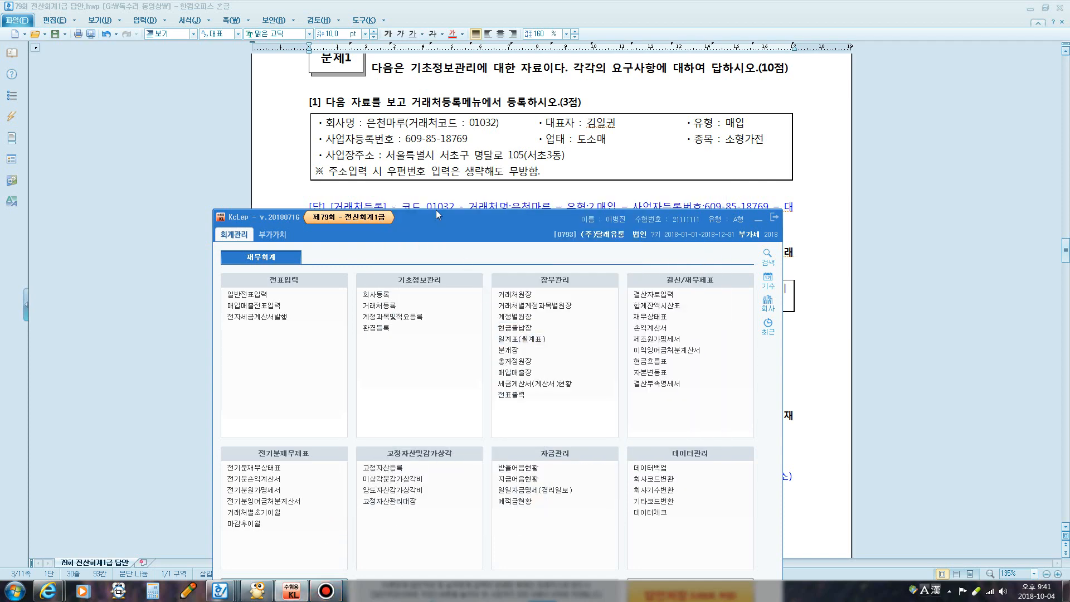
pyautogui.moveTo(469, 212); pyautogui.dragTo(501, 245)
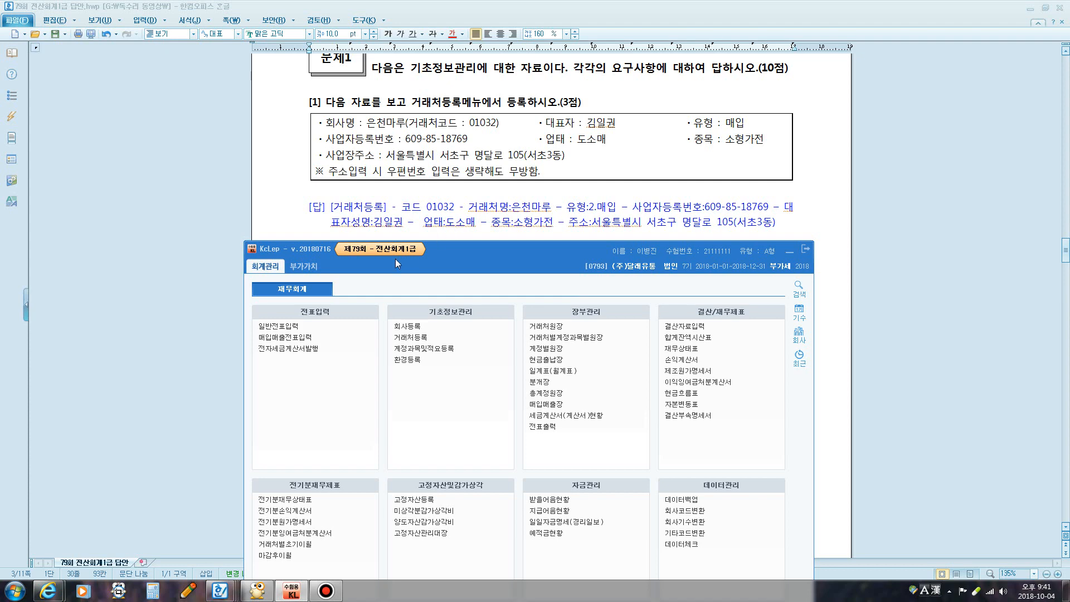
pyautogui.click(408, 340)
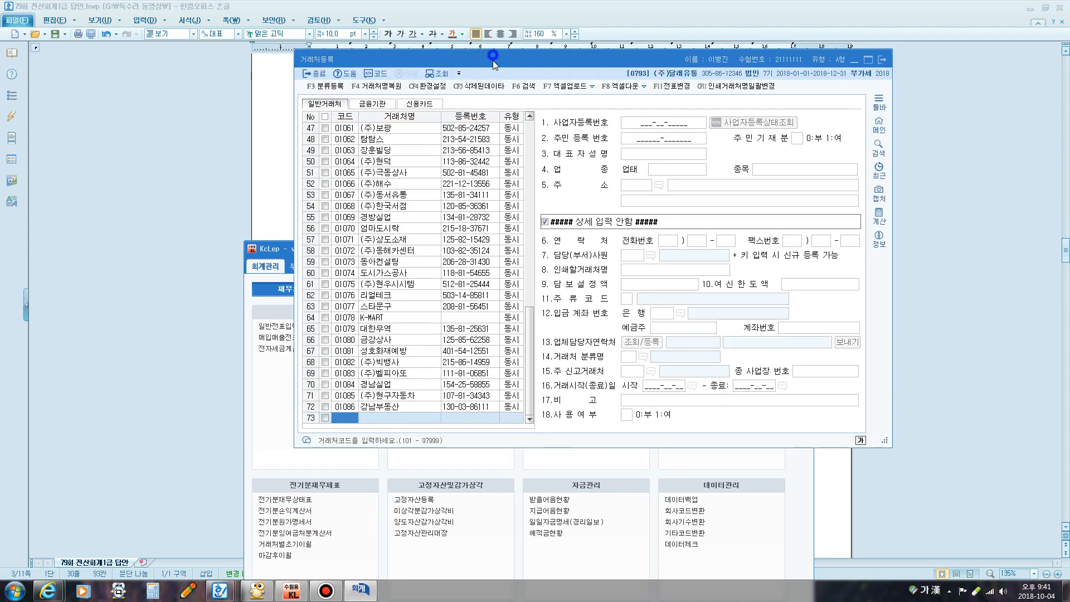
# Start new client 01032 named 은천마루 with client type 2:매입
pyautogui.moveTo(493, 60); pyautogui.dragTo(500, 189)
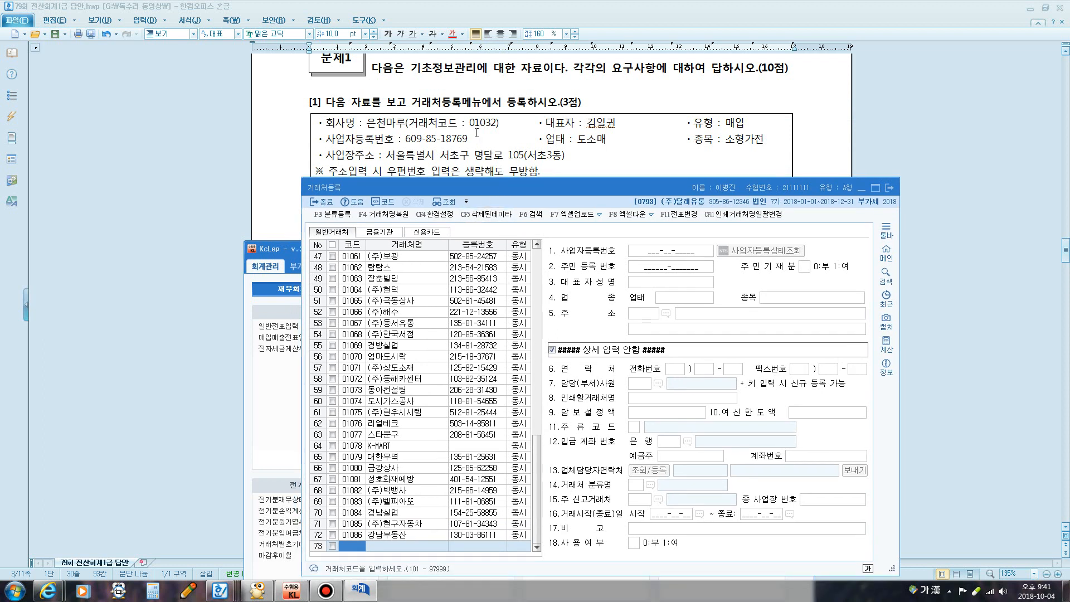
pyautogui.write('10')
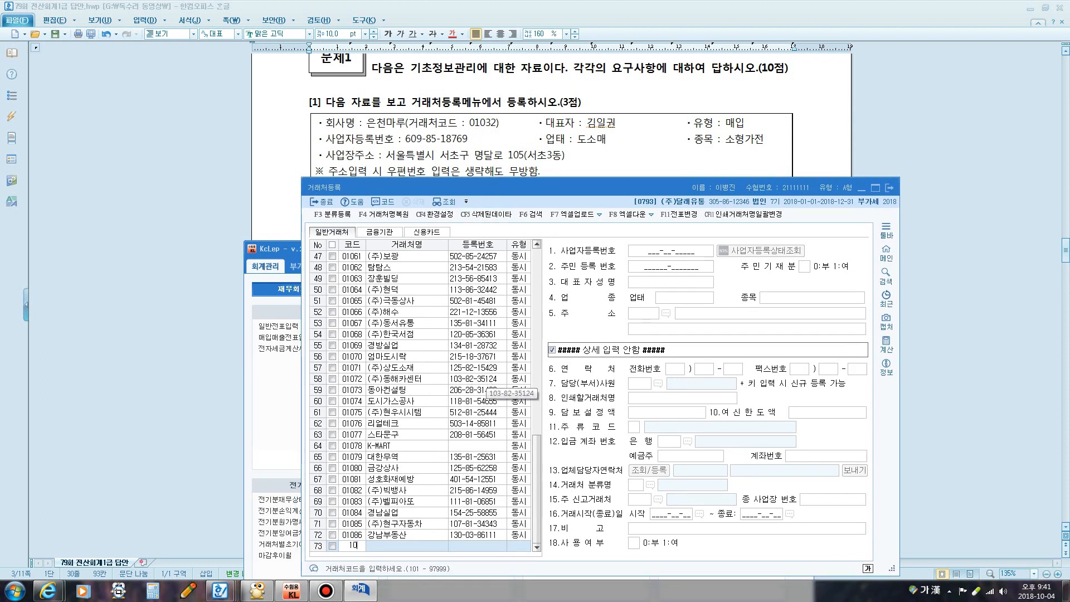
pyautogui.write('32')
pyautogui.press('Return')
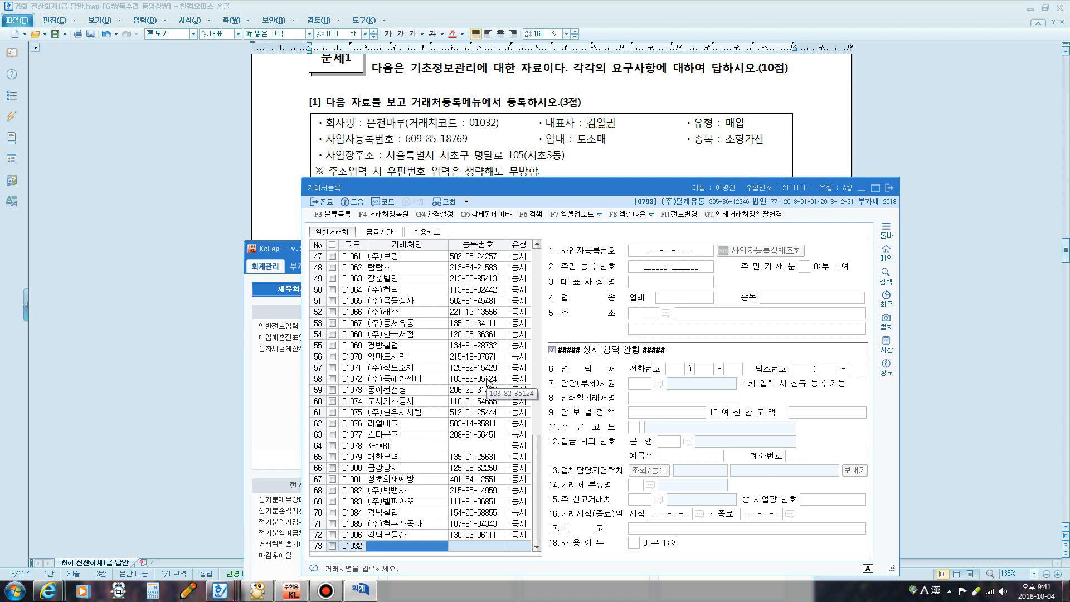
pyautogui.write('DM')
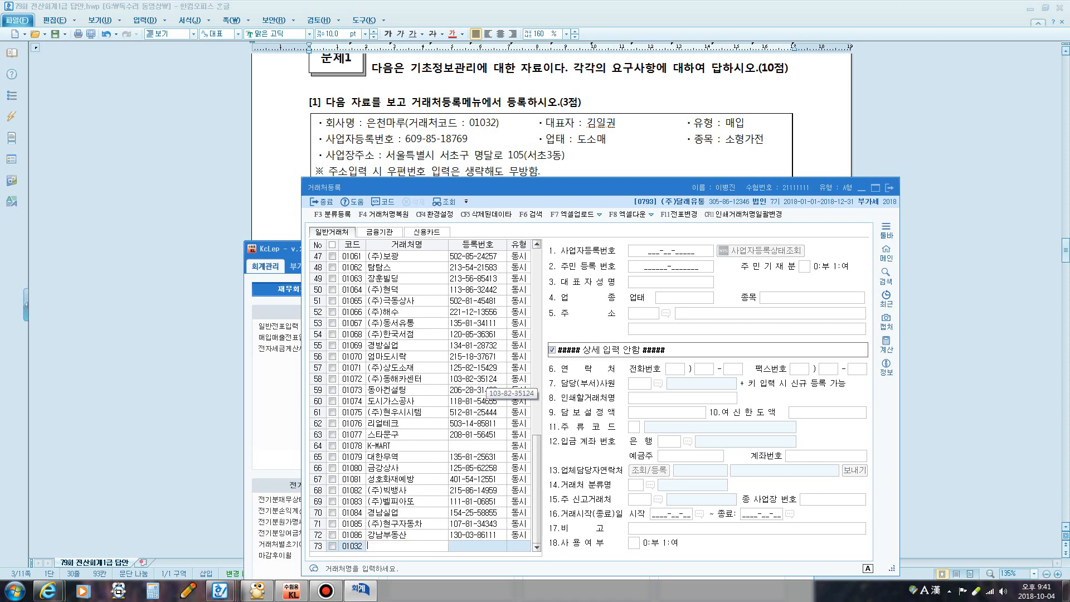
pyautogui.write('천마루')
pyautogui.press('Return')
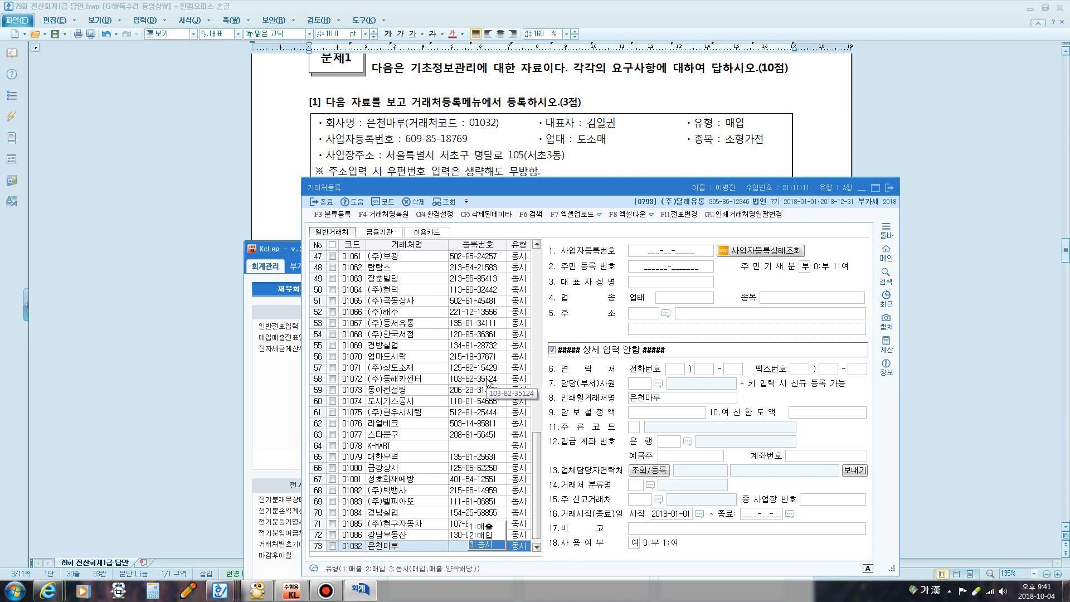
pyautogui.click(483, 535)
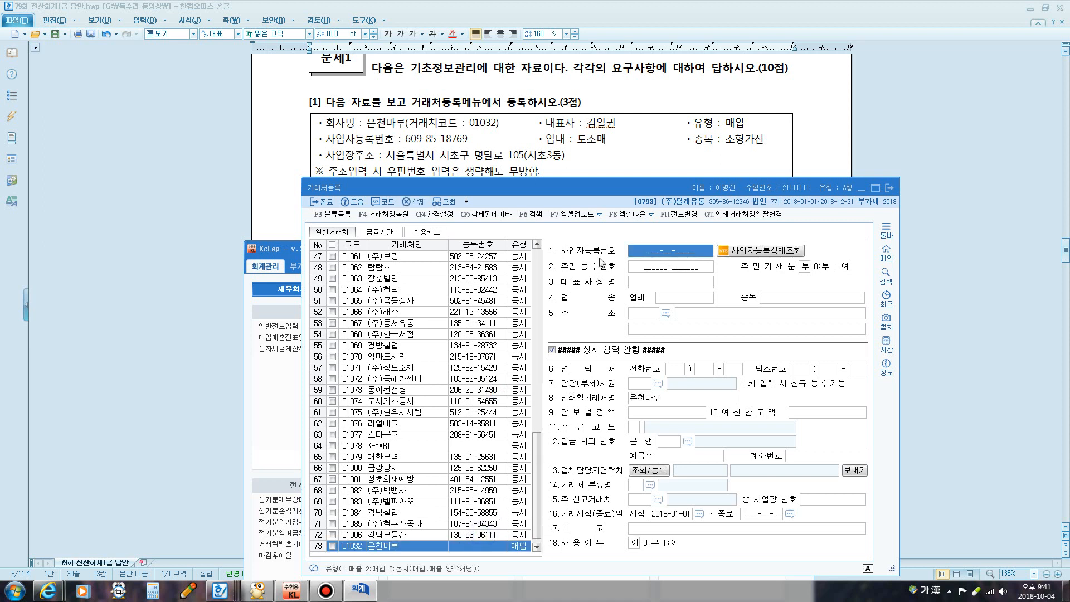
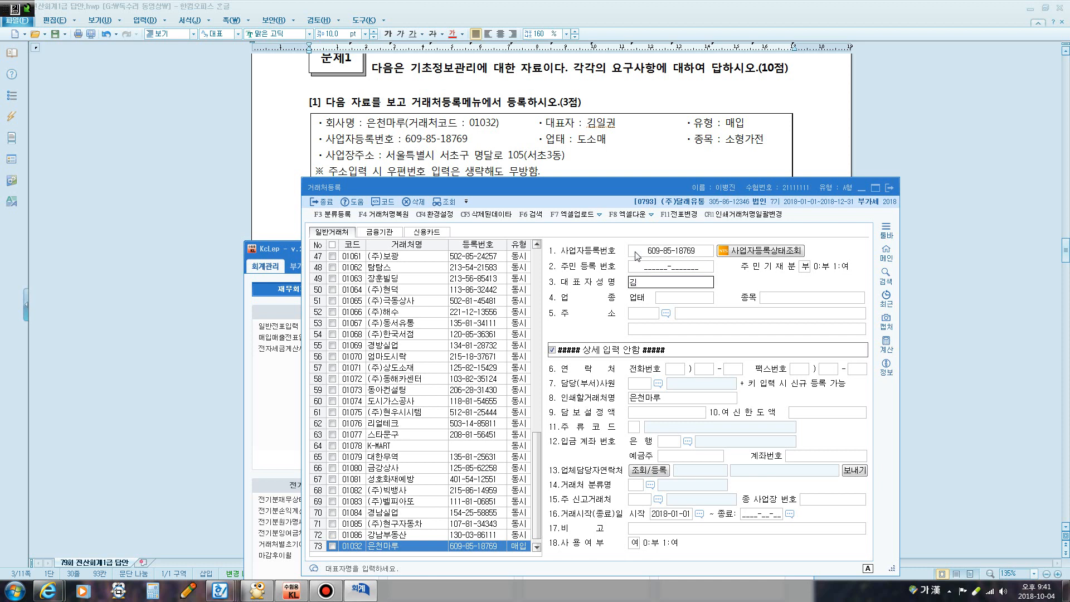
# Enter its registration number, representative, 도소매, 소형가전 and address, then save the record
pyautogui.press('Return')
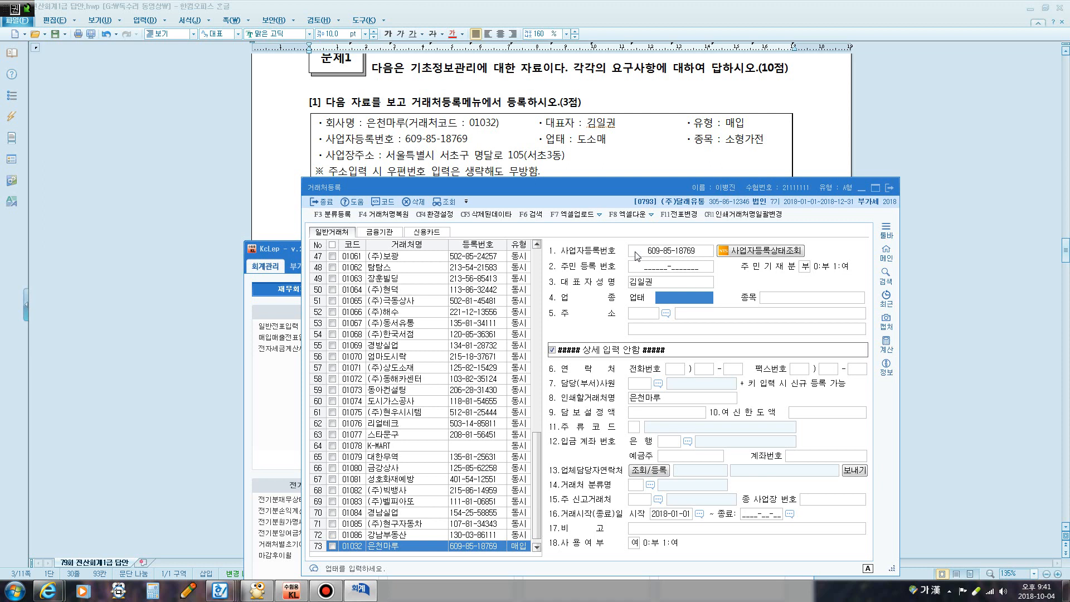
pyautogui.write('도소매')
pyautogui.press('Return')
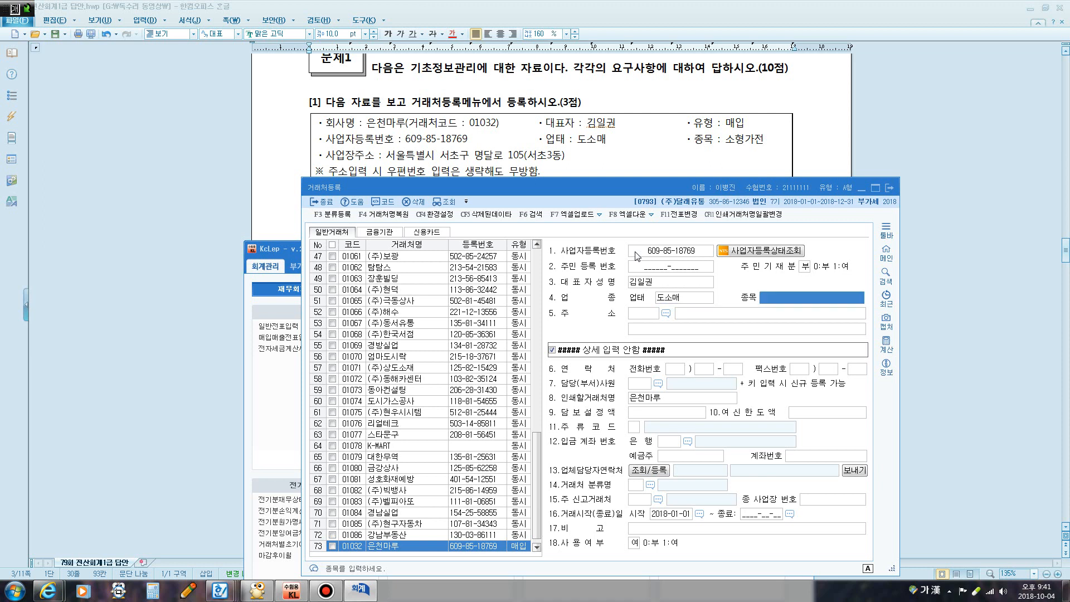
pyautogui.write('소형가전')
pyautogui.press('Return')
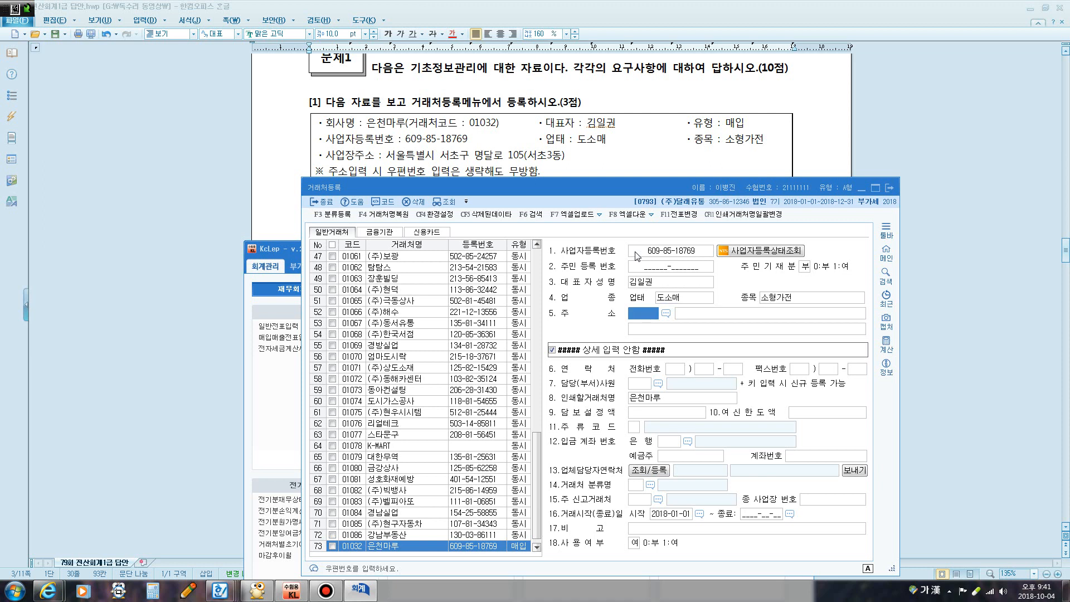
pyautogui.press('Return')
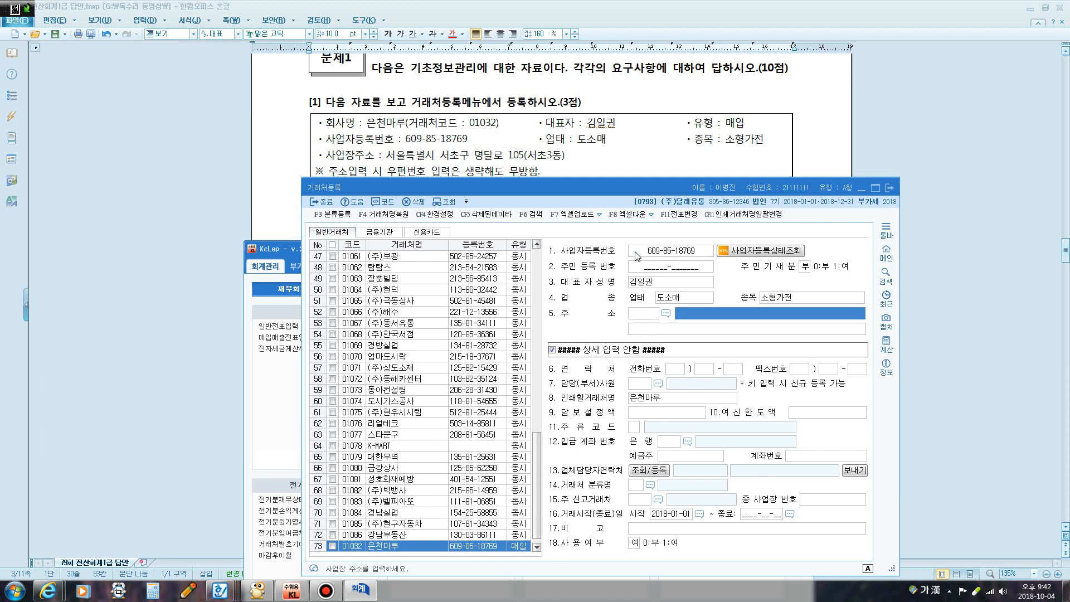
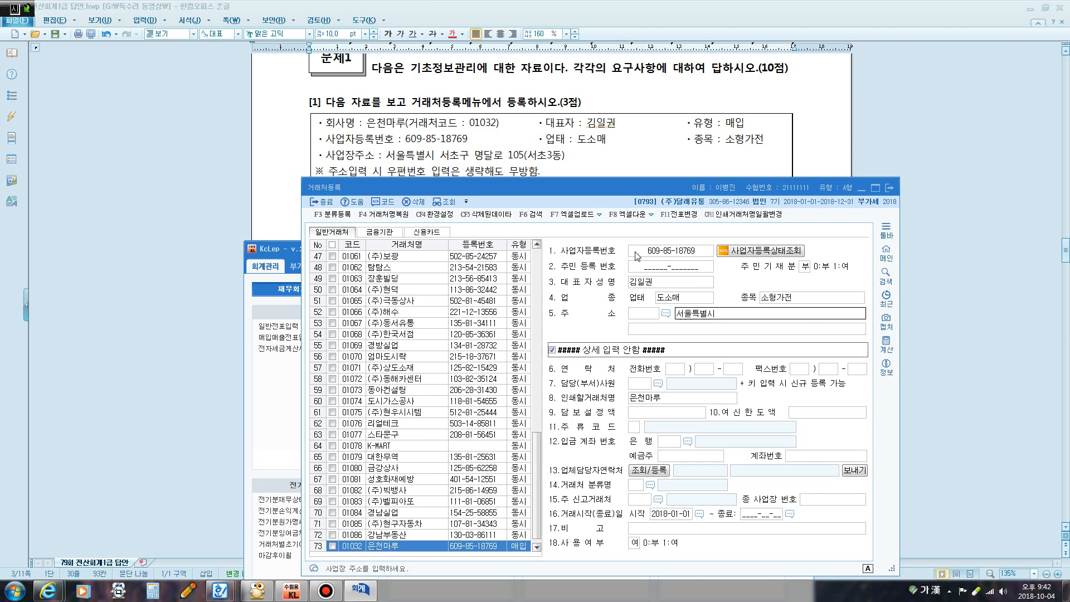
pyautogui.press('Return')
pyautogui.write('(서초3동')
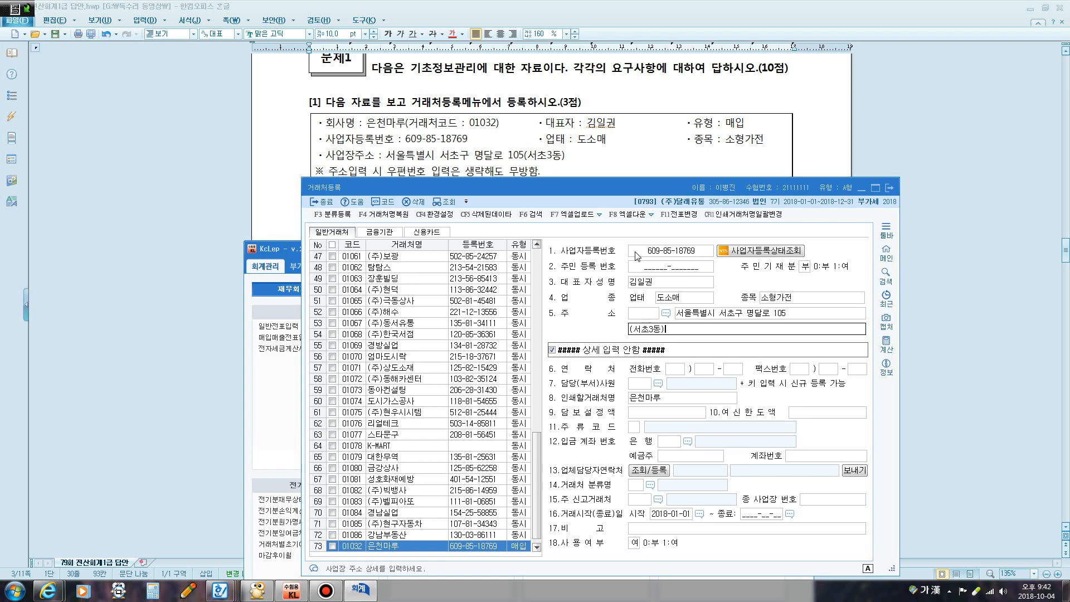
pyautogui.press('Return')
pyautogui.click(618, 160)
pyautogui.scroll(-5, 580, 184)
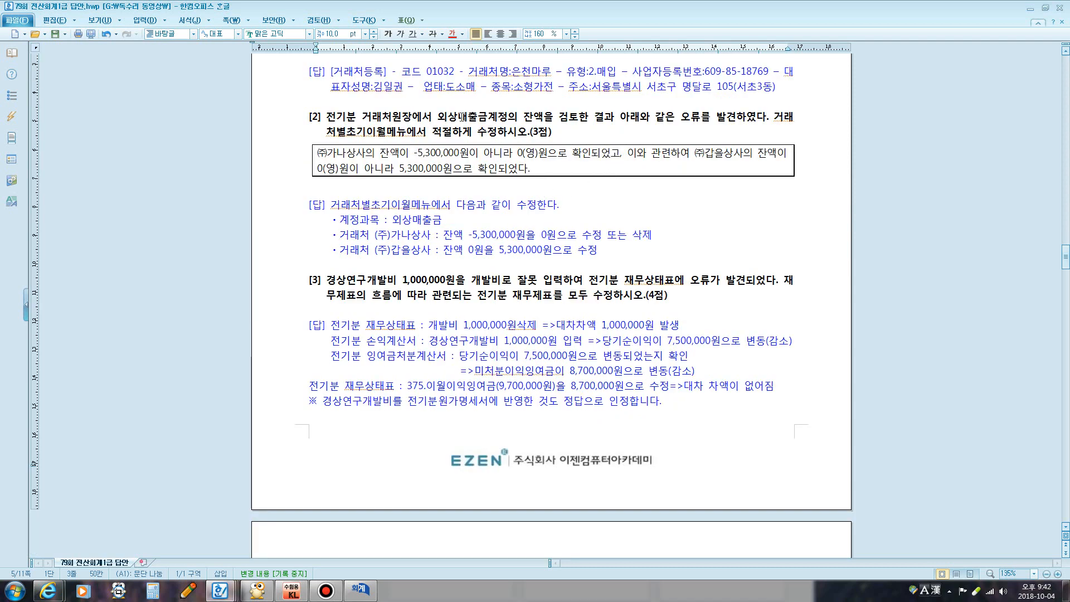
# Highlight item [2]'s 외상매출금 wording and the -5,300,000 and 갑을상사 balance phrases, then restore KcLep
pyautogui.moveTo(461, 117)
pyautogui.mouseDown()
pyautogui.moveTo(727, 129)
pyautogui.moveTo(441, 137)
pyautogui.moveTo(456, 133)
pyautogui.mouseUp()
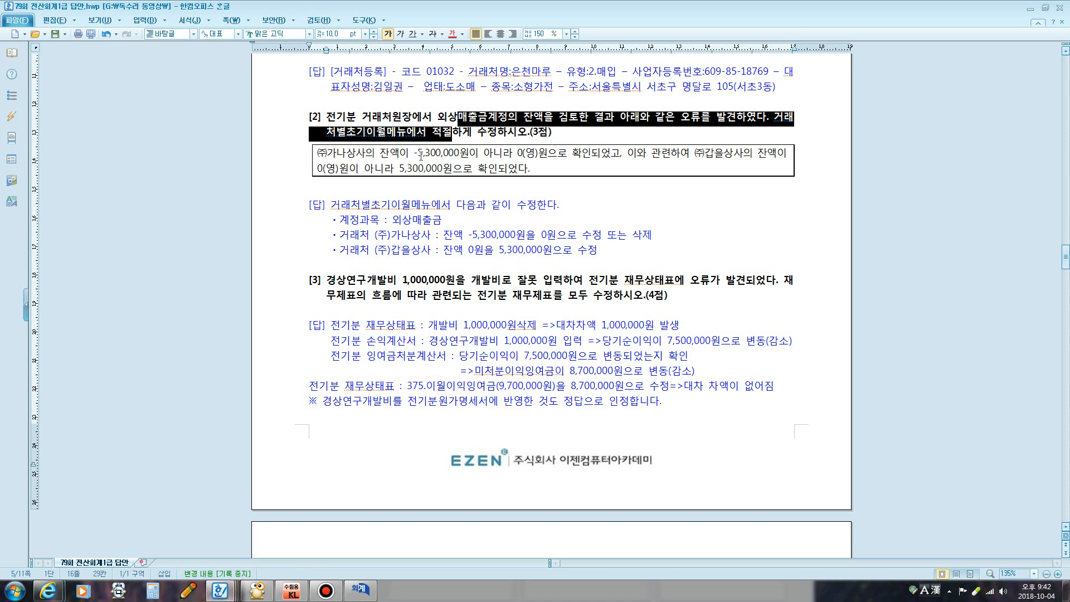
pyautogui.moveTo(413, 155); pyautogui.dragTo(508, 153)
pyautogui.moveTo(595, 157); pyautogui.dragTo(618, 156)
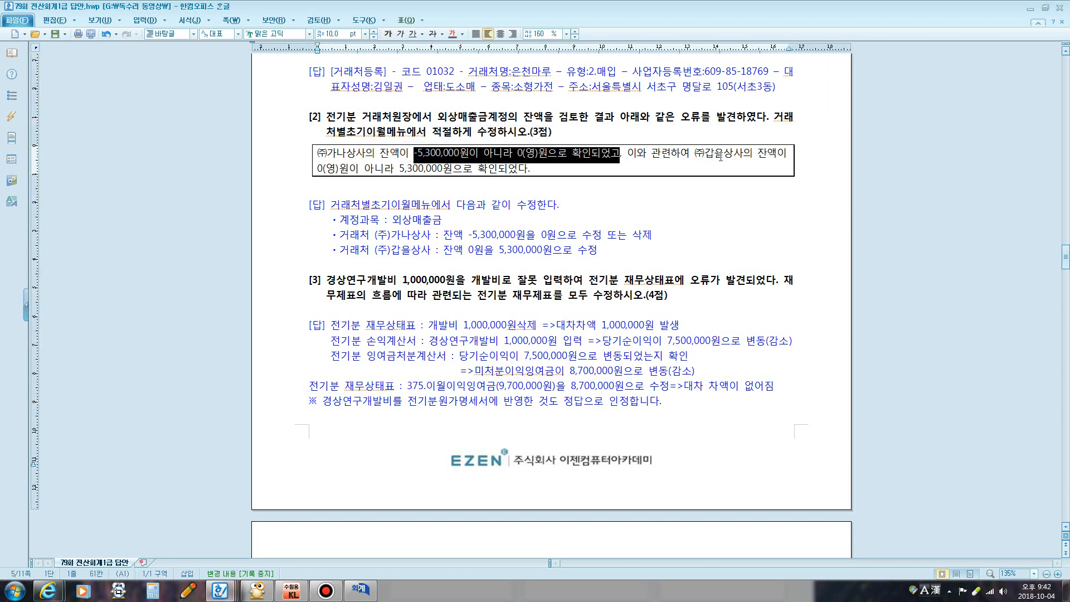
pyautogui.moveTo(723, 155); pyautogui.dragTo(759, 152)
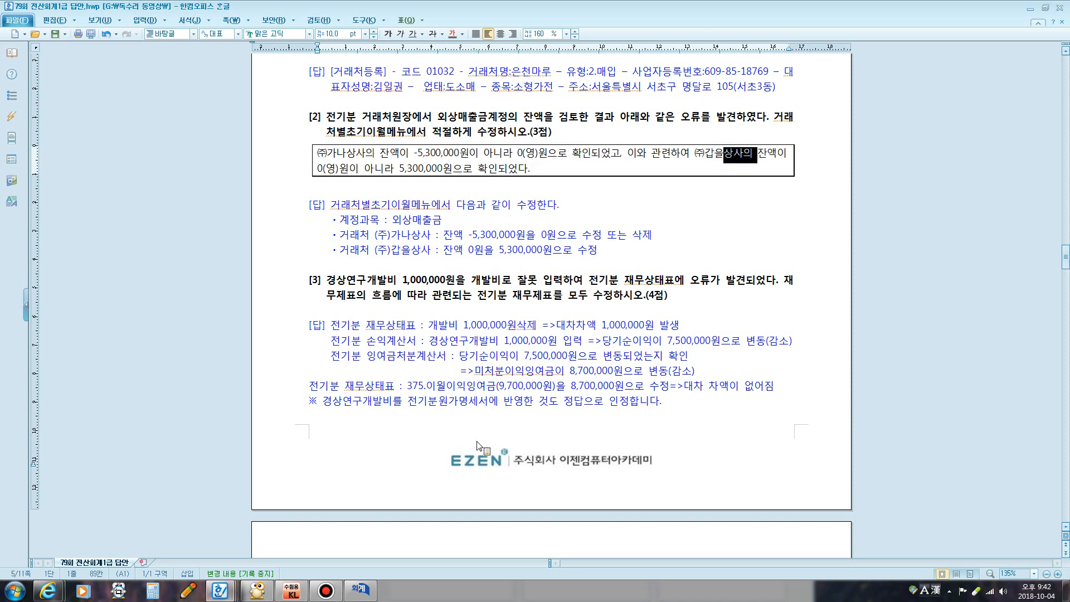
pyautogui.click(366, 590)
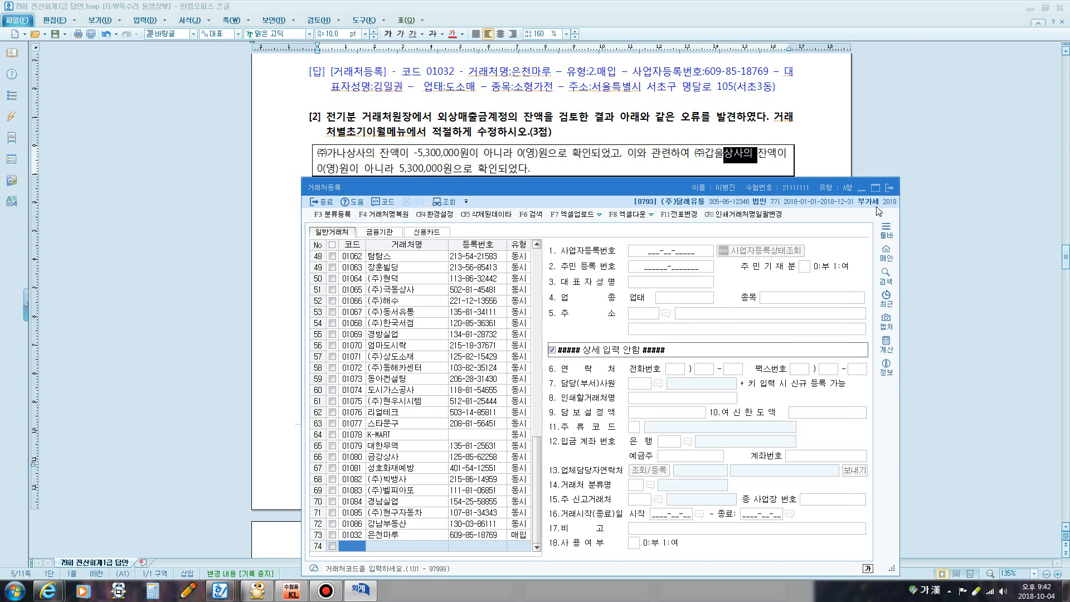
# Close 거래처등록 and open 거래처별초기이월 for account 0108 외상매출금
pyautogui.click(890, 190)
pyautogui.click(361, 590)
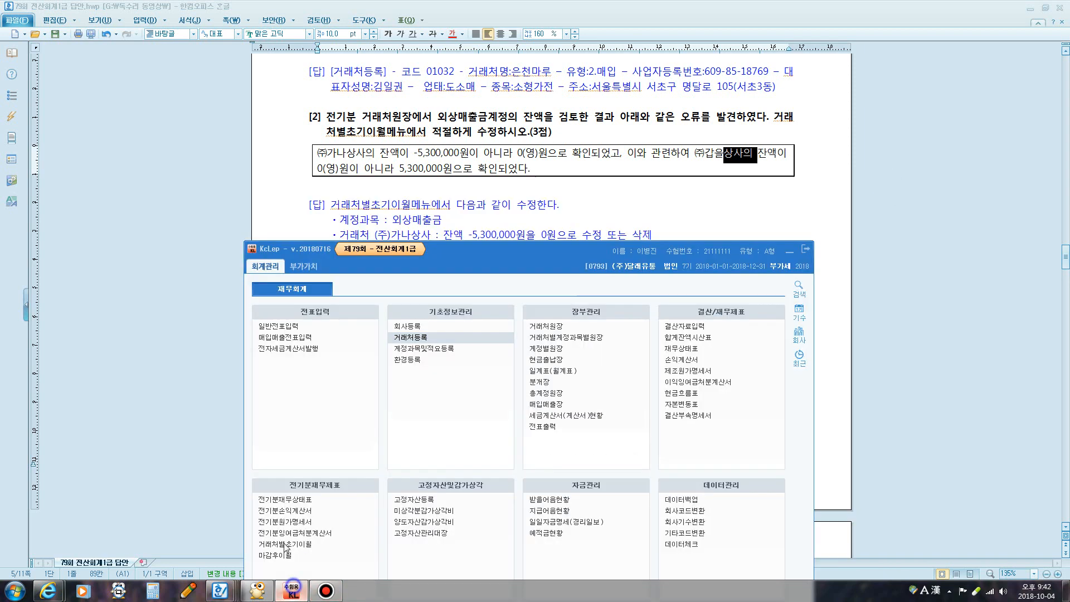
pyautogui.click(326, 591)
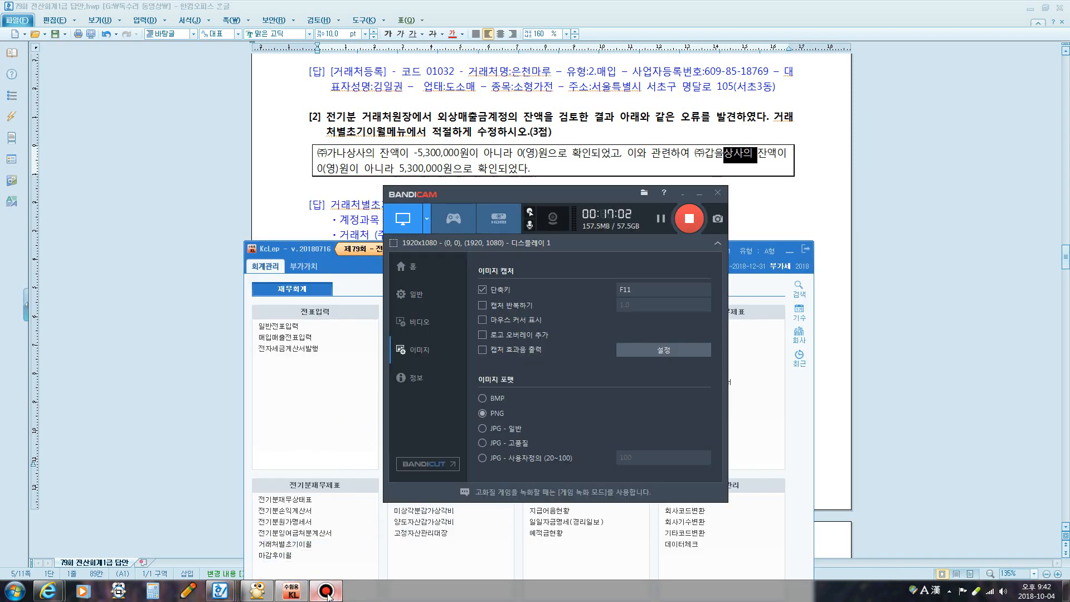
pyautogui.click(327, 592)
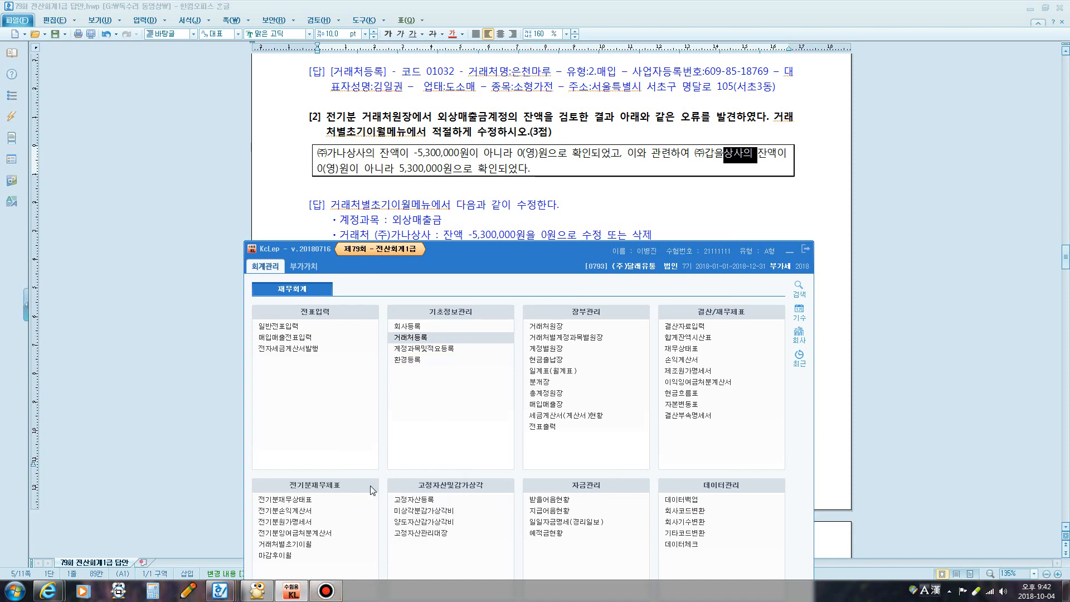
pyautogui.click(284, 544)
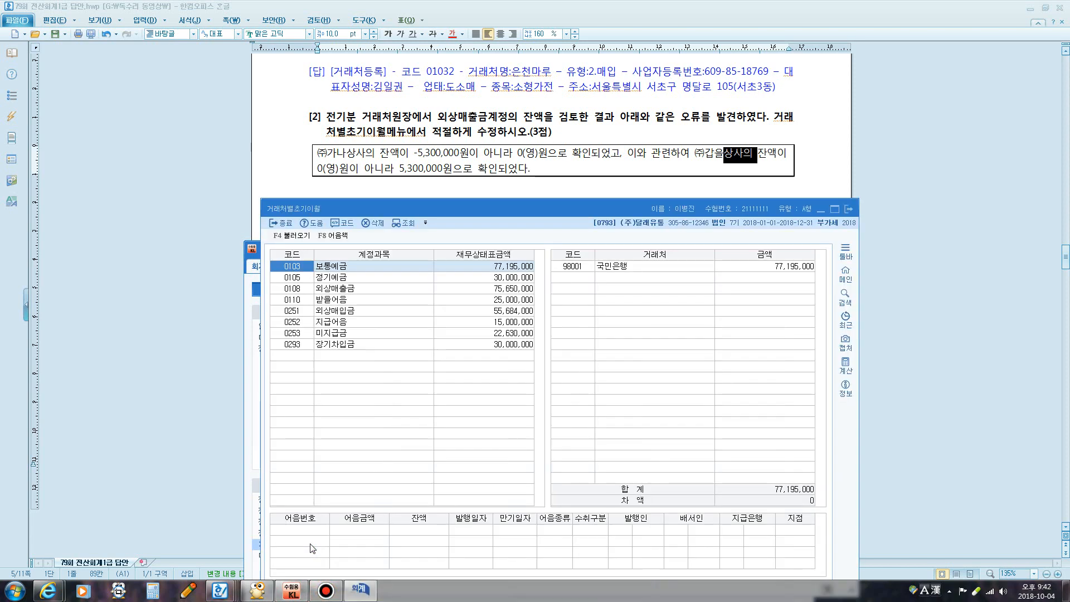
pyautogui.click(375, 293)
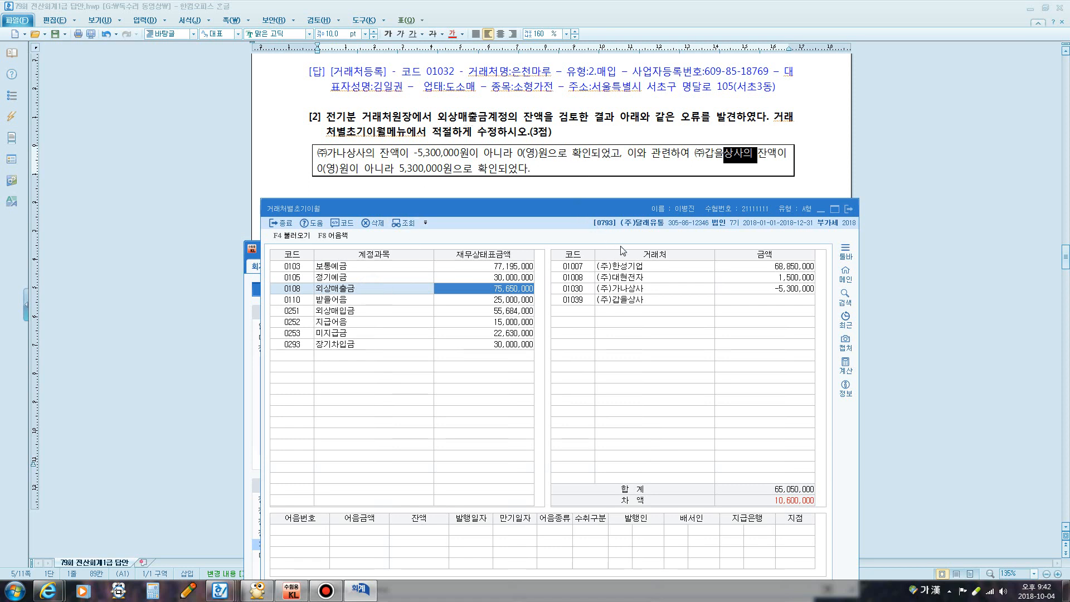
# Set (주)가나상사's balance to 0 and (주)갑을상사's to 5,300,000, checking no difference remains
pyautogui.click(629, 289)
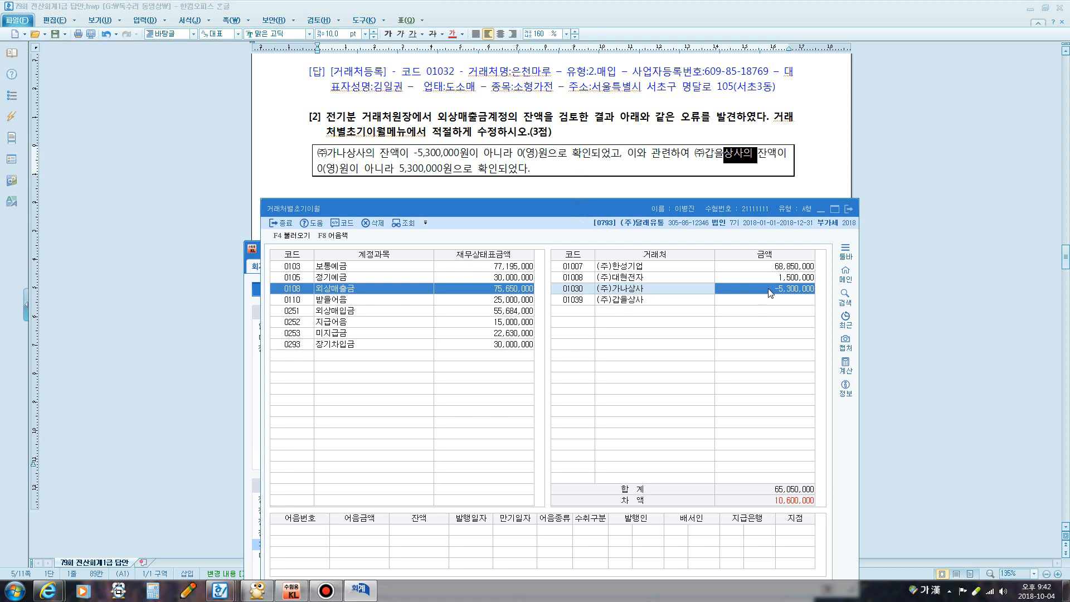
pyautogui.write('0')
pyautogui.click(761, 301)
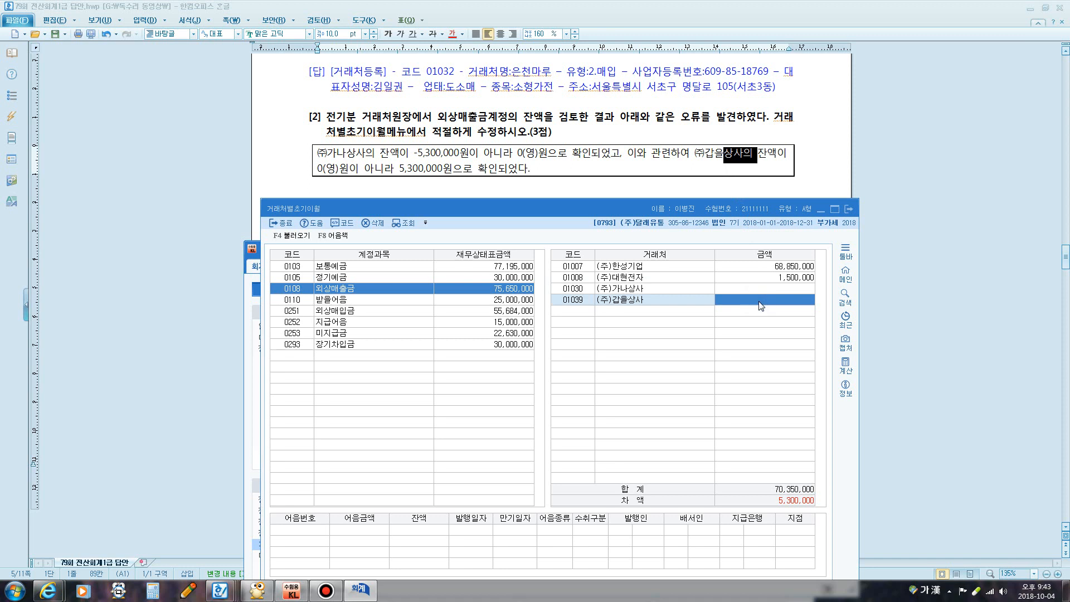
pyautogui.write('5,300,000')
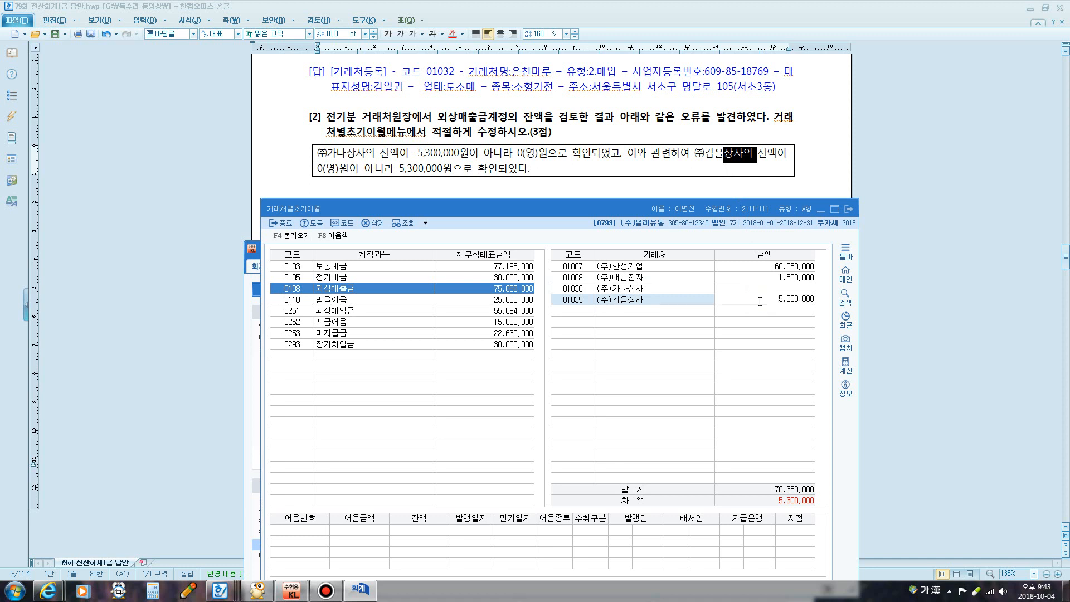
pyautogui.hotkey('ctrl', 'F12')
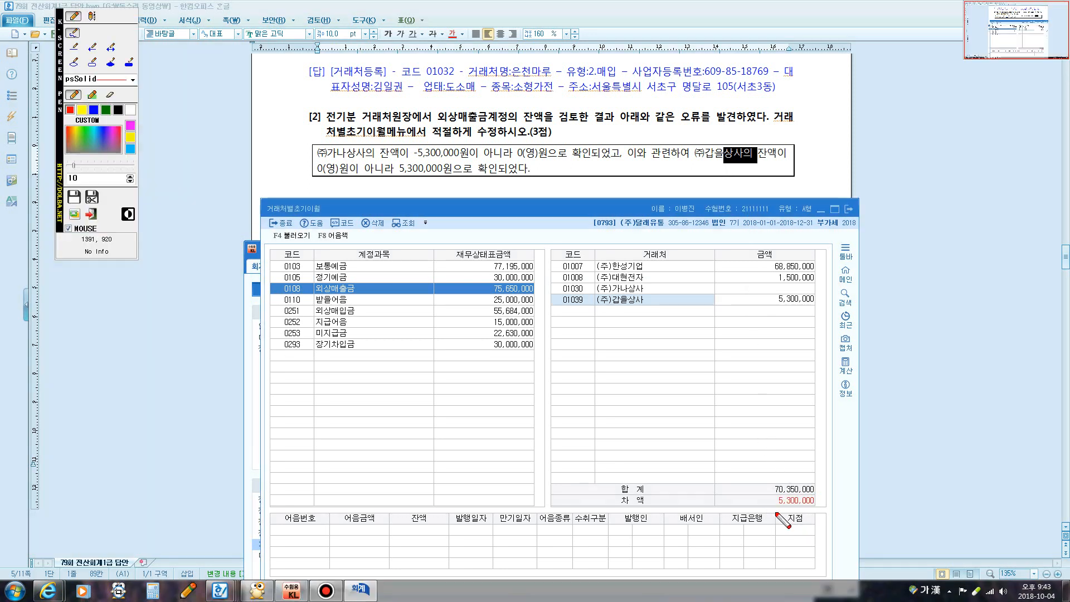
pyautogui.moveTo(769, 505)
pyautogui.mouseDown()
pyautogui.moveTo(801, 509)
pyautogui.moveTo(768, 484)
pyautogui.moveTo(785, 508)
pyautogui.mouseUp()
pyautogui.press('Escape')
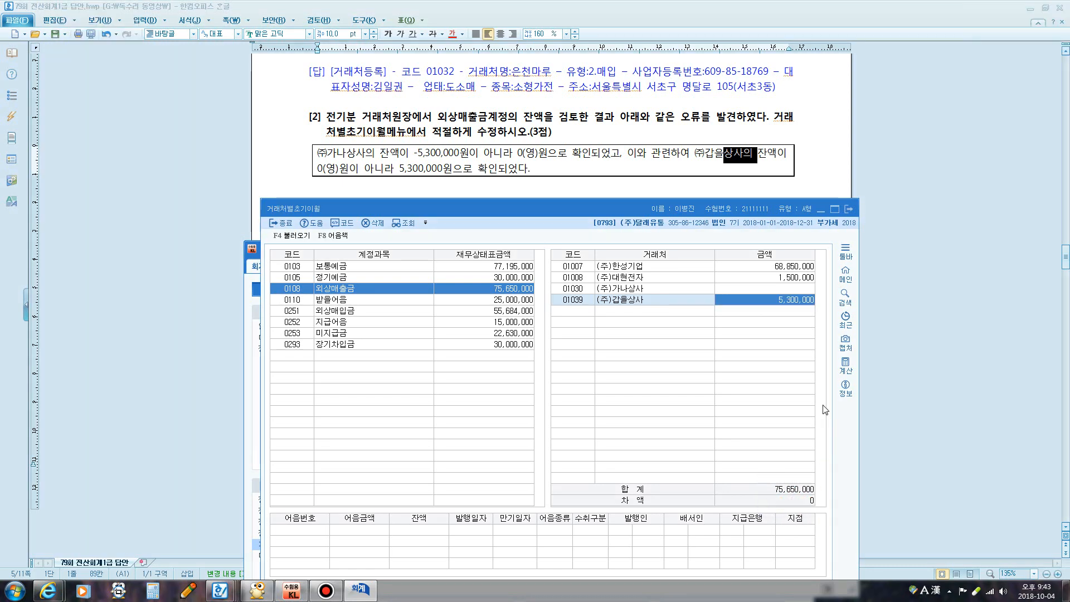
pyautogui.click(700, 160)
pyautogui.scroll(-5, 628, 160)
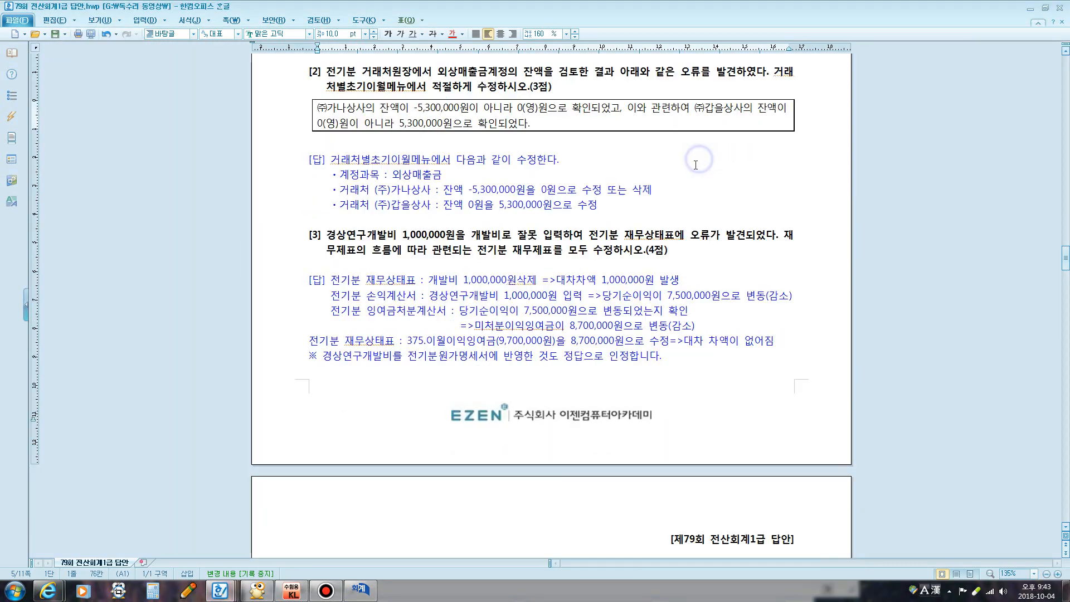
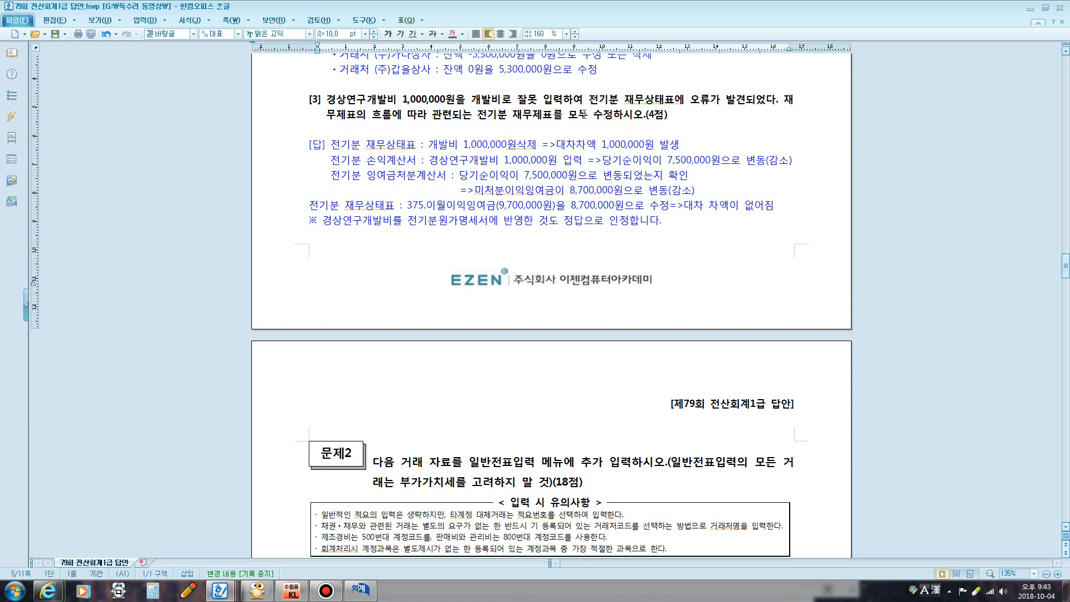
# Annotate item [3]'s 경상연구개발비 account and the cost-statement note in the answer document
pyautogui.hotkey('ctrl', '1')
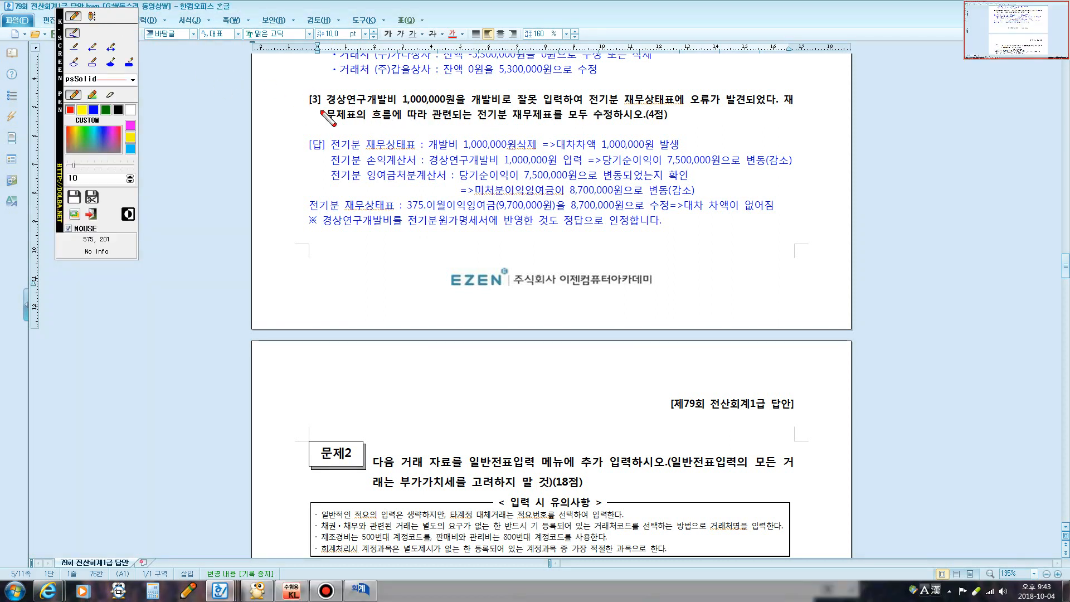
pyautogui.moveTo(328, 104)
pyautogui.mouseDown()
pyautogui.moveTo(402, 104)
pyautogui.moveTo(382, 85)
pyautogui.moveTo(338, 85)
pyautogui.moveTo(322, 100)
pyautogui.moveTo(330, 105)
pyautogui.mouseUp()
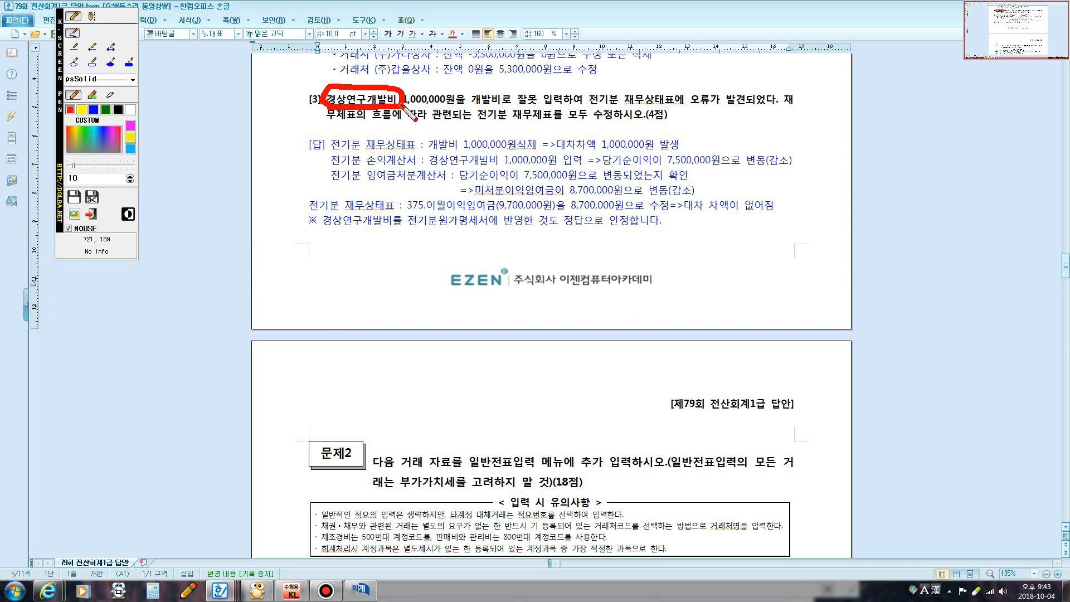
pyautogui.moveTo(402, 105)
pyautogui.mouseDown()
pyautogui.moveTo(394, 132)
pyautogui.moveTo(409, 116)
pyautogui.moveTo(398, 129)
pyautogui.moveTo(422, 139)
pyautogui.mouseUp()
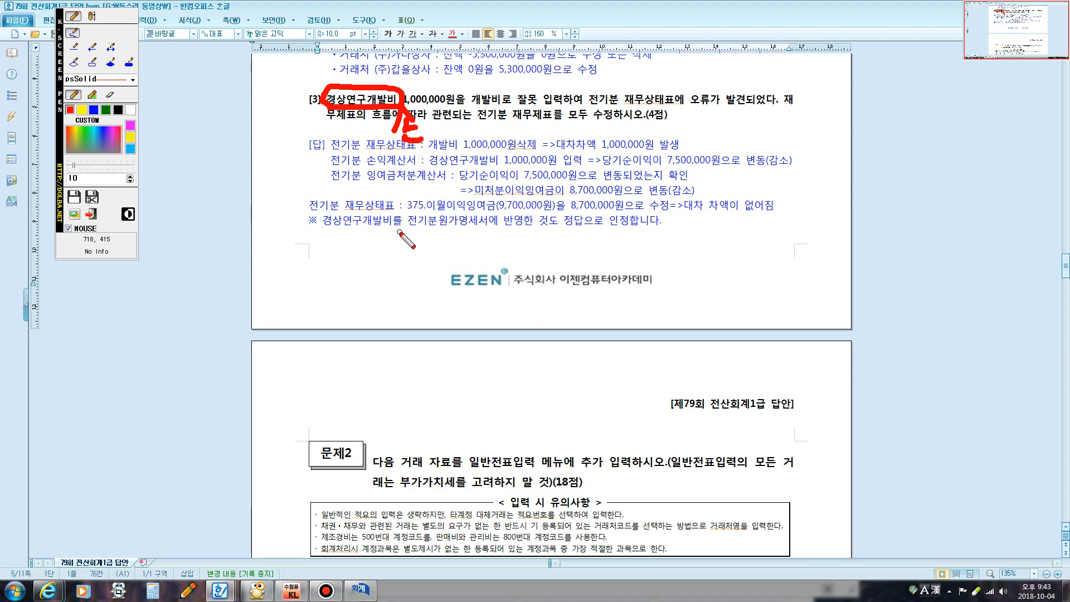
pyautogui.moveTo(400, 233); pyautogui.dragTo(658, 234)
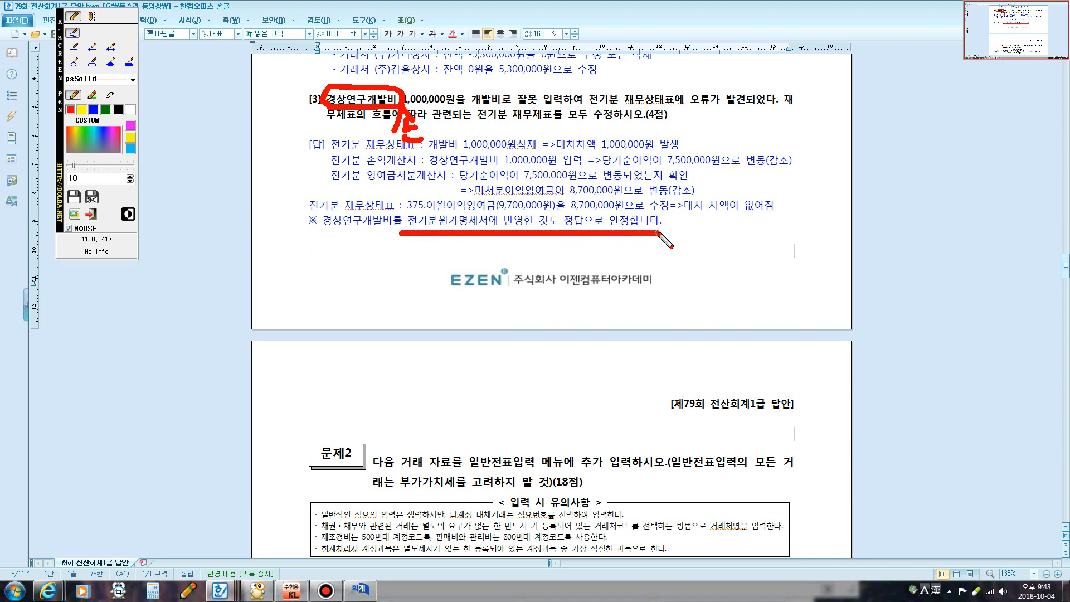
pyautogui.press('Escape')
# Close the partner opening-balance window and open the prior-year cost of goods manufactured statement
pyautogui.click(371, 595)
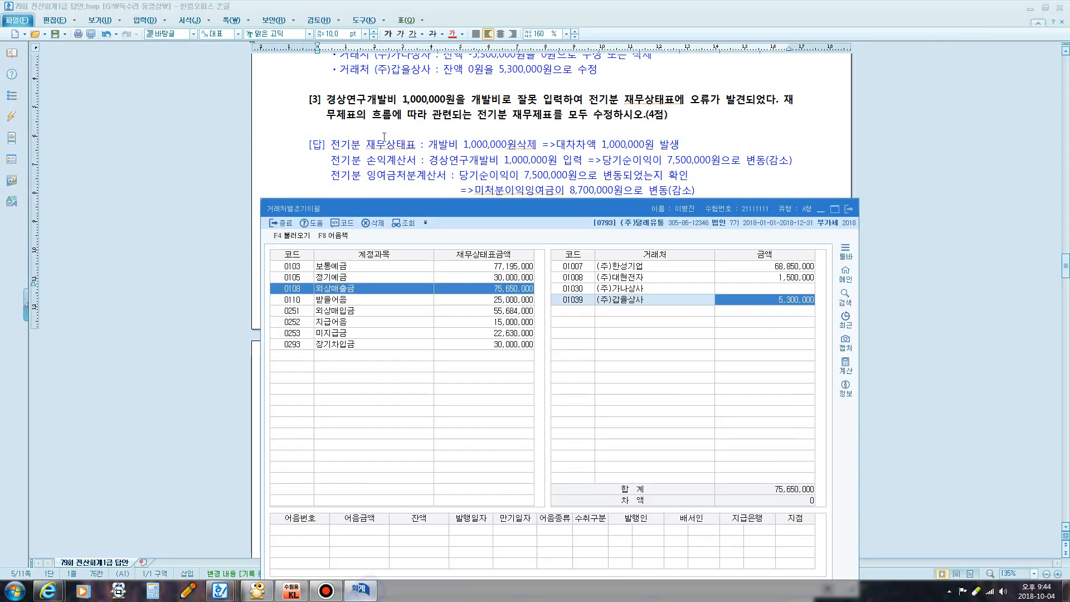
pyautogui.moveTo(328, 99); pyautogui.dragTo(402, 99)
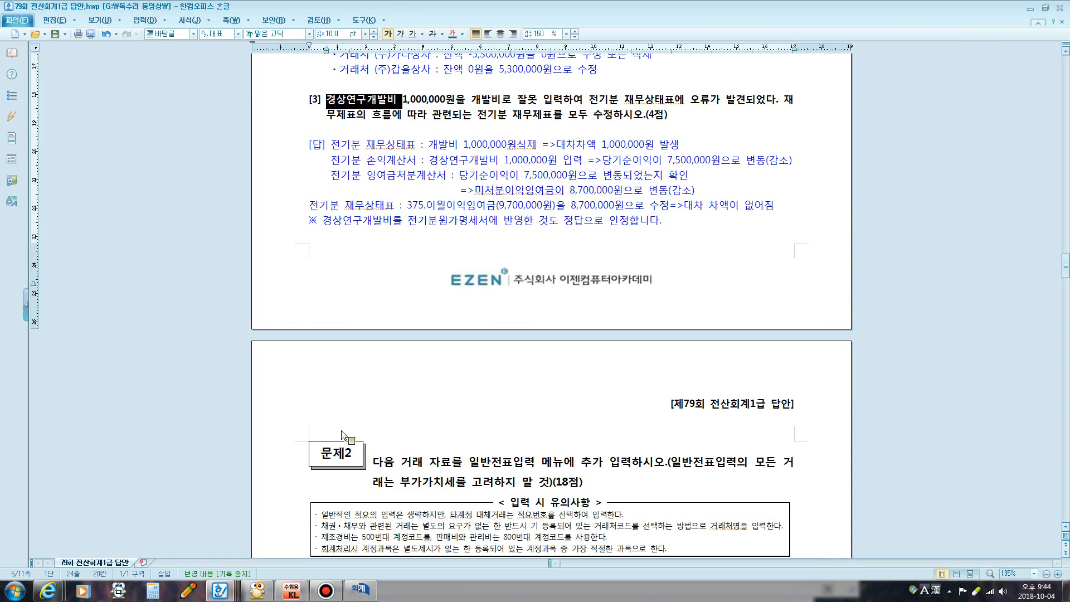
pyautogui.click(360, 590)
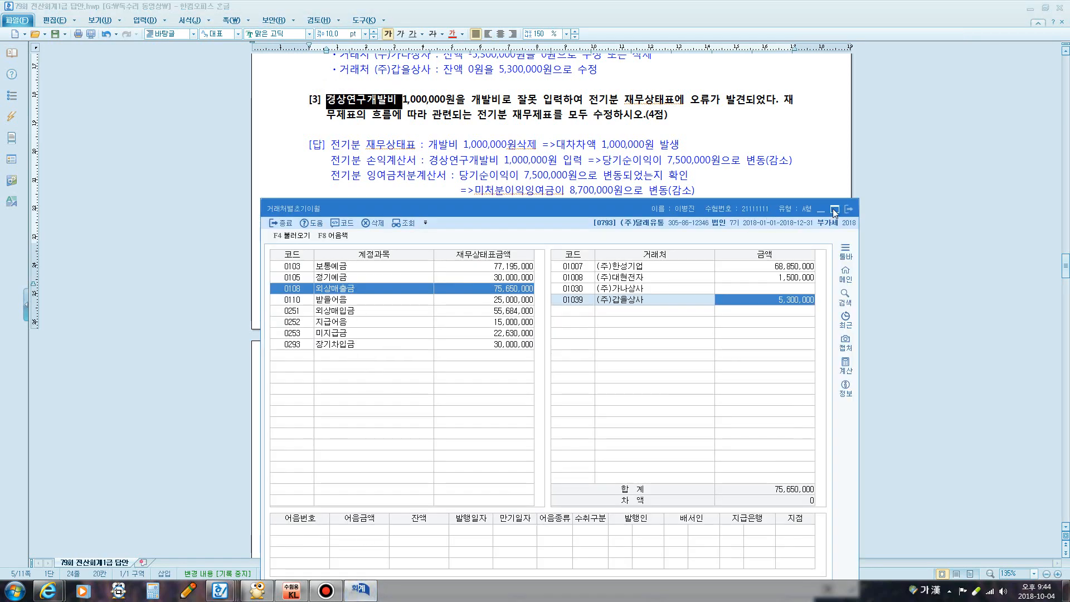
pyautogui.click(835, 210)
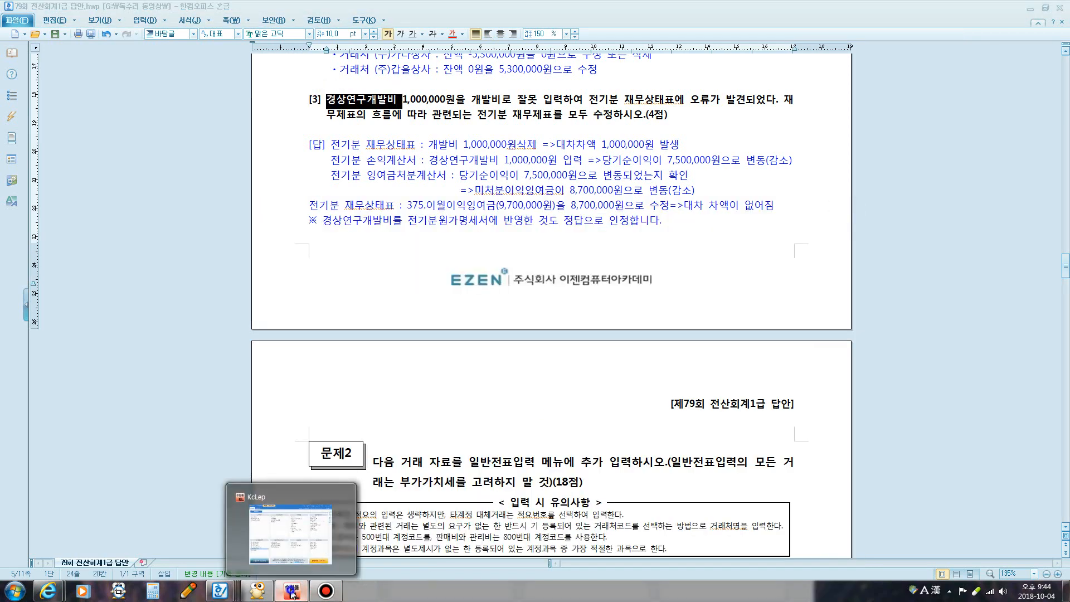
pyautogui.click(291, 594)
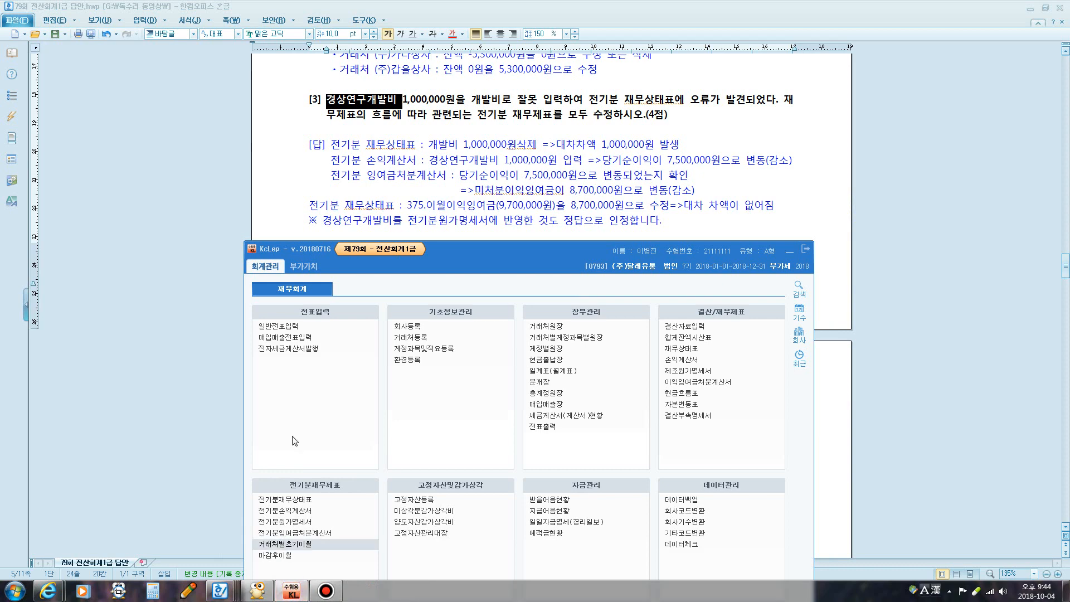
pyautogui.click(296, 523)
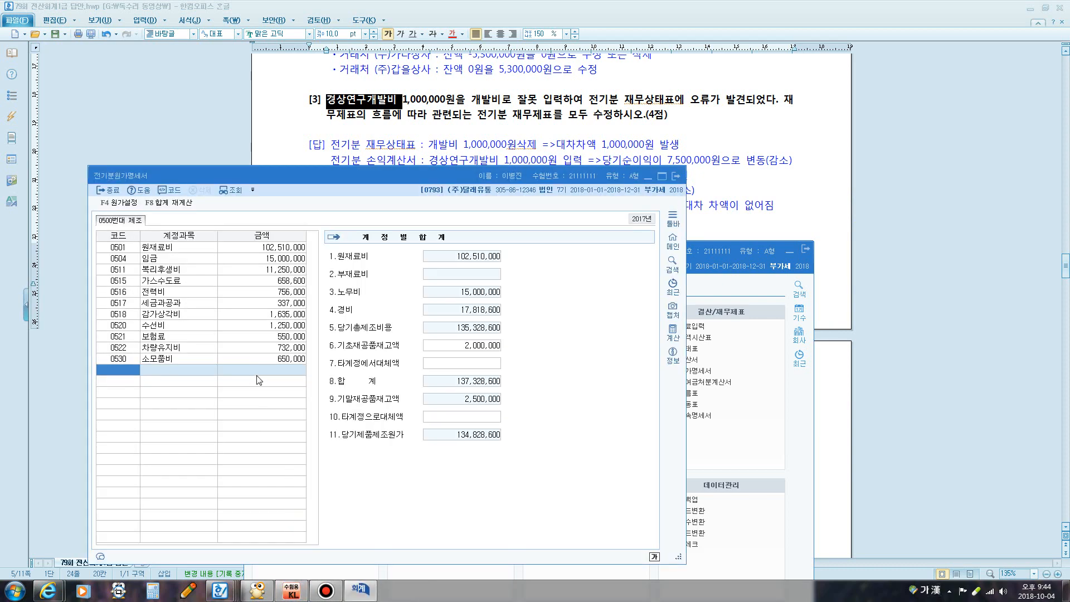
# Add 0523 경상연구개발비 at 1,000,000, raising 당기제품제조원가 to 135,828,600
pyautogui.write('경상')
pyautogui.press('Return')
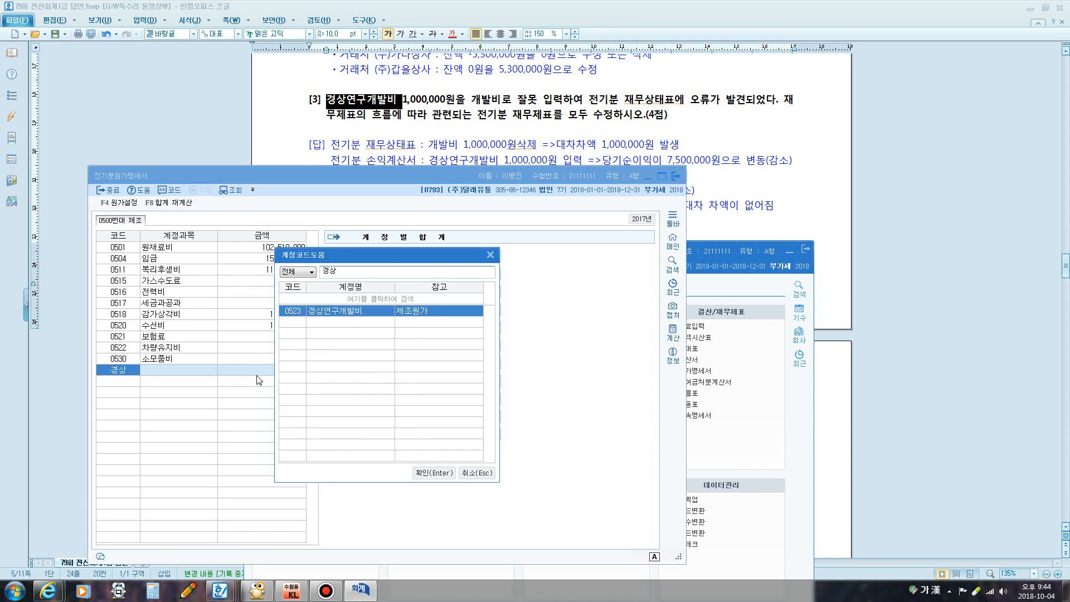
pyautogui.click(439, 474)
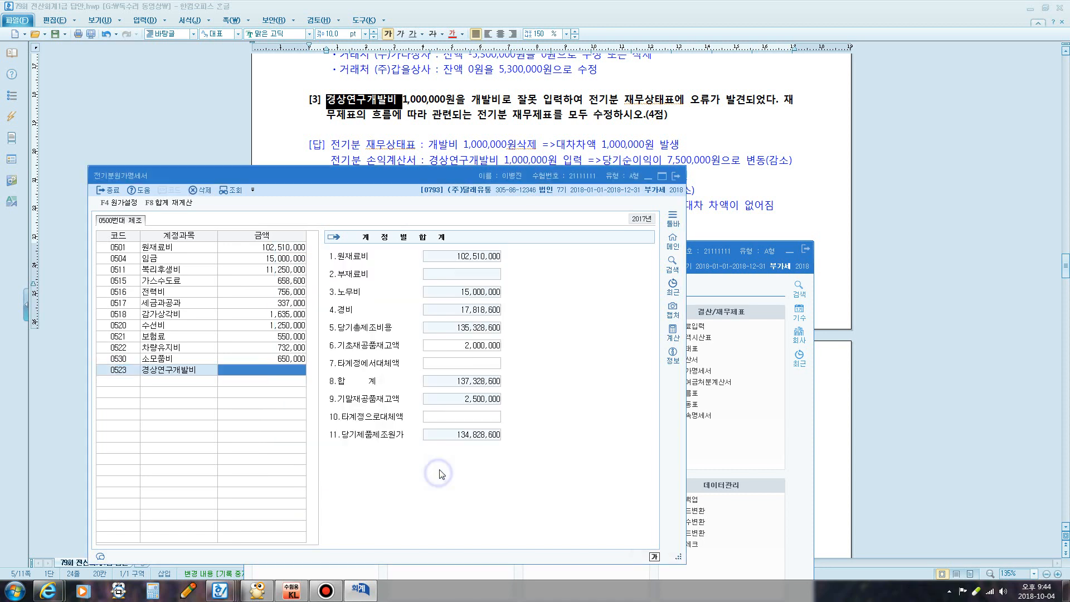
pyautogui.write('1,000,')
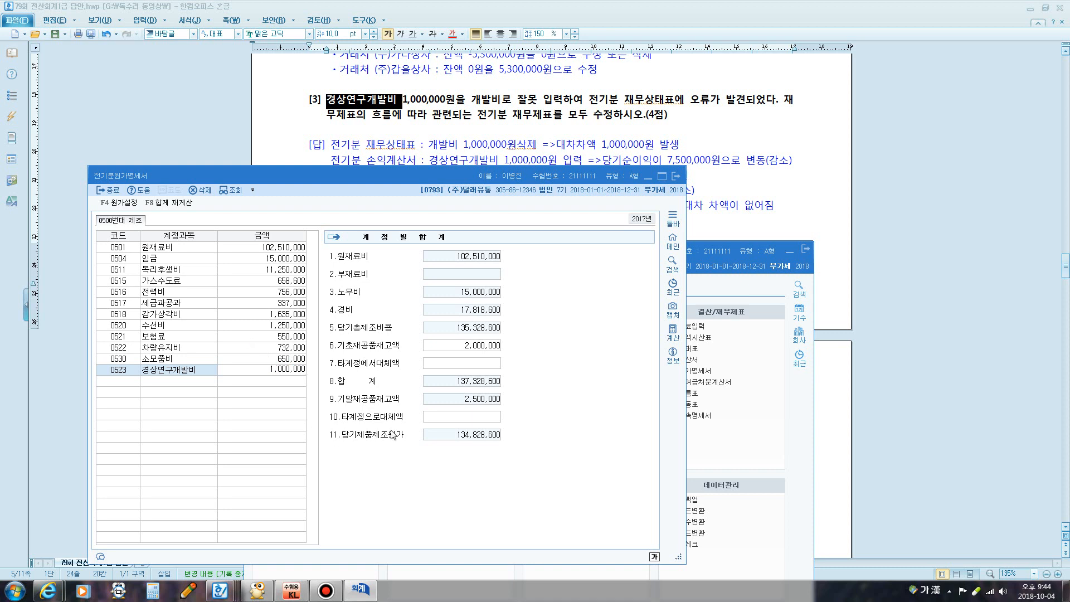
pyautogui.write('000')
pyautogui.press('Return')
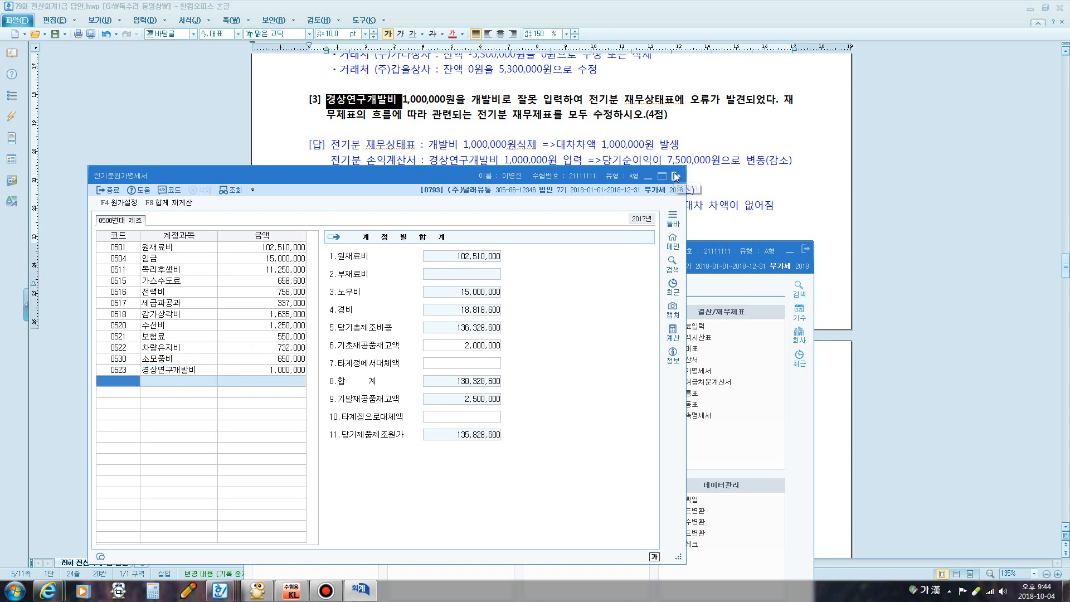
pyautogui.moveTo(427, 172); pyautogui.dragTo(803, 68)
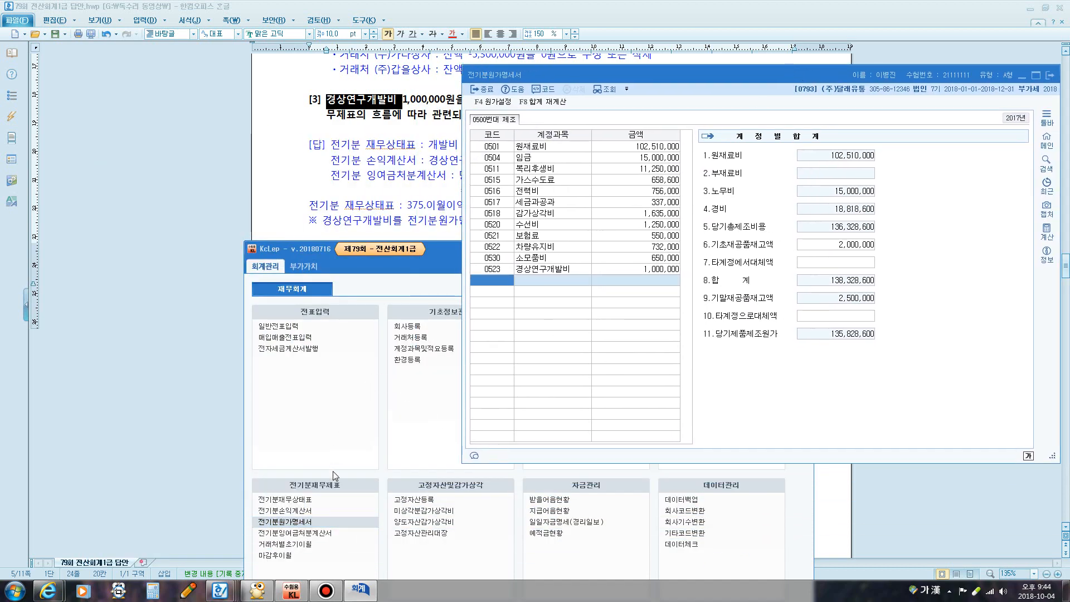
# In the prior-year income statement, set cost of sales' 당기제품제조원가 to 135,828,600
pyautogui.click(304, 511)
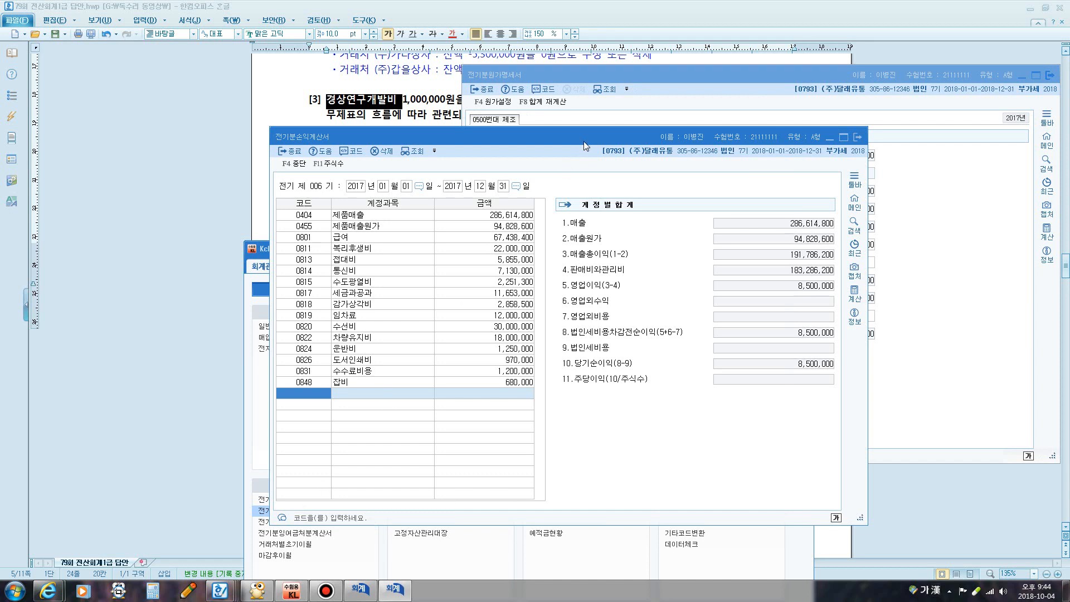
pyautogui.moveTo(584, 142); pyautogui.dragTo(393, 89)
pyautogui.click(321, 174)
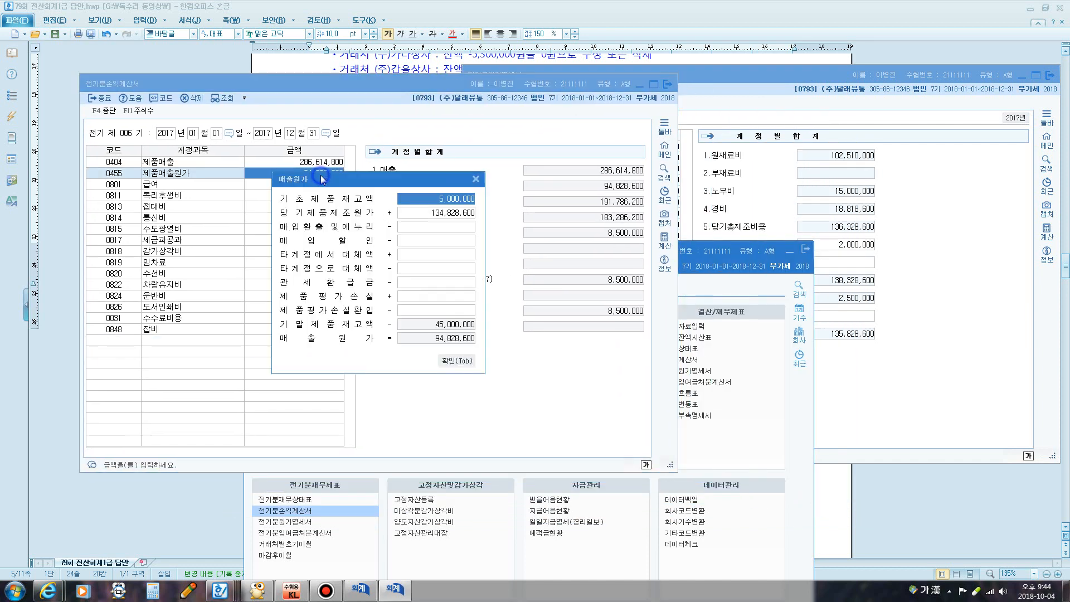
pyautogui.click(427, 214)
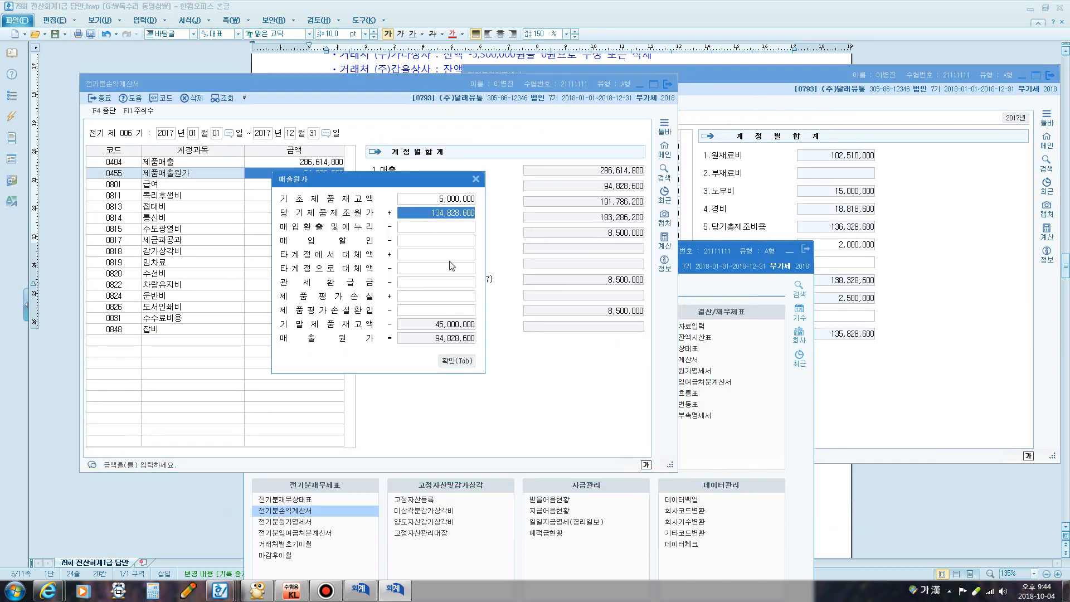
pyautogui.write('13')
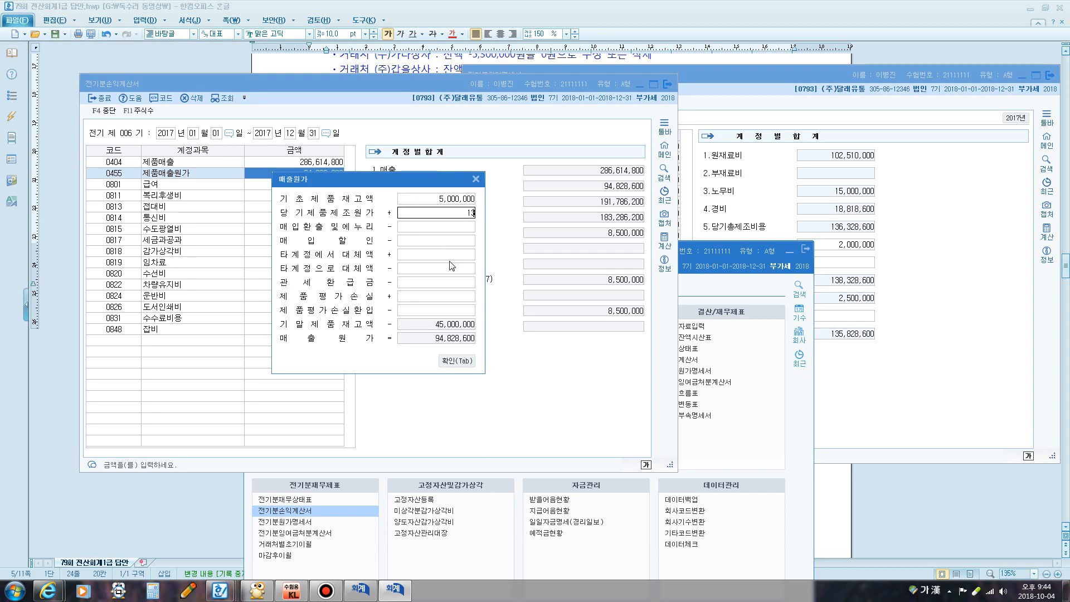
pyautogui.write('5,828,600')
pyautogui.press('Return')
pyautogui.press('Return')
pyautogui.press('Return')
pyautogui.press('Return')
pyautogui.press('Return')
pyautogui.press('Return')
pyautogui.press('Return')
pyautogui.press('Return')
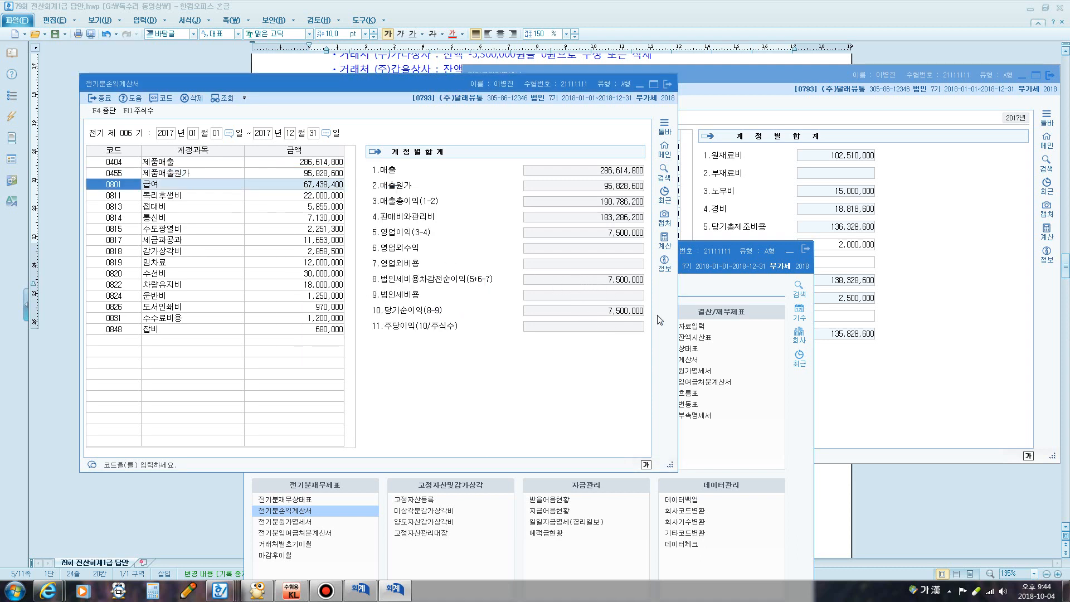
pyautogui.moveTo(429, 84); pyautogui.dragTo(722, 91)
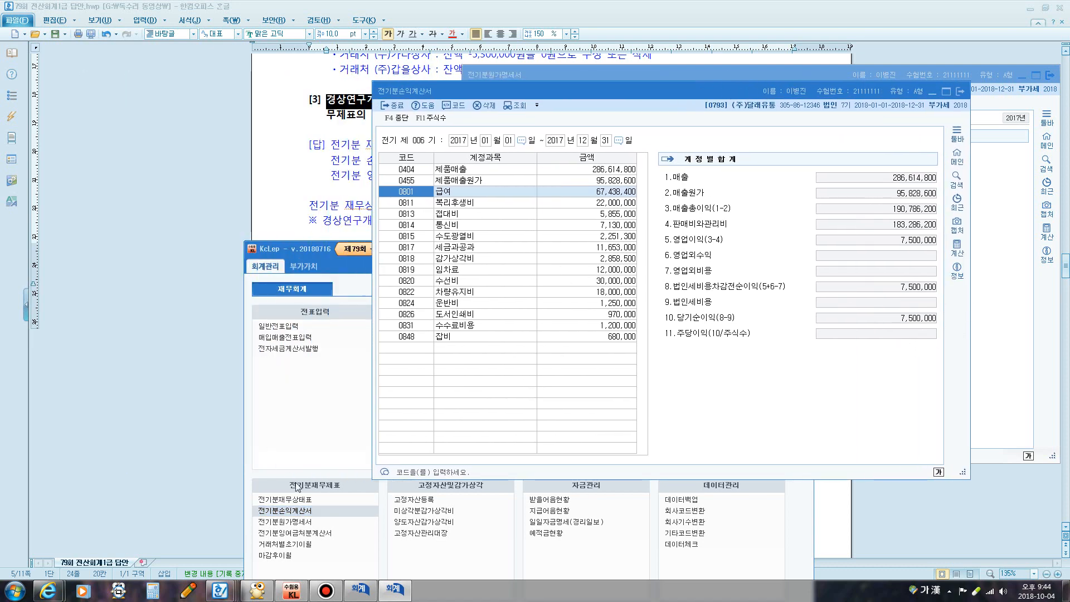
# Reload net income into the retained earnings statement, giving 7,500,000 and 미처분이익잉여금 8,700,000
pyautogui.click(306, 534)
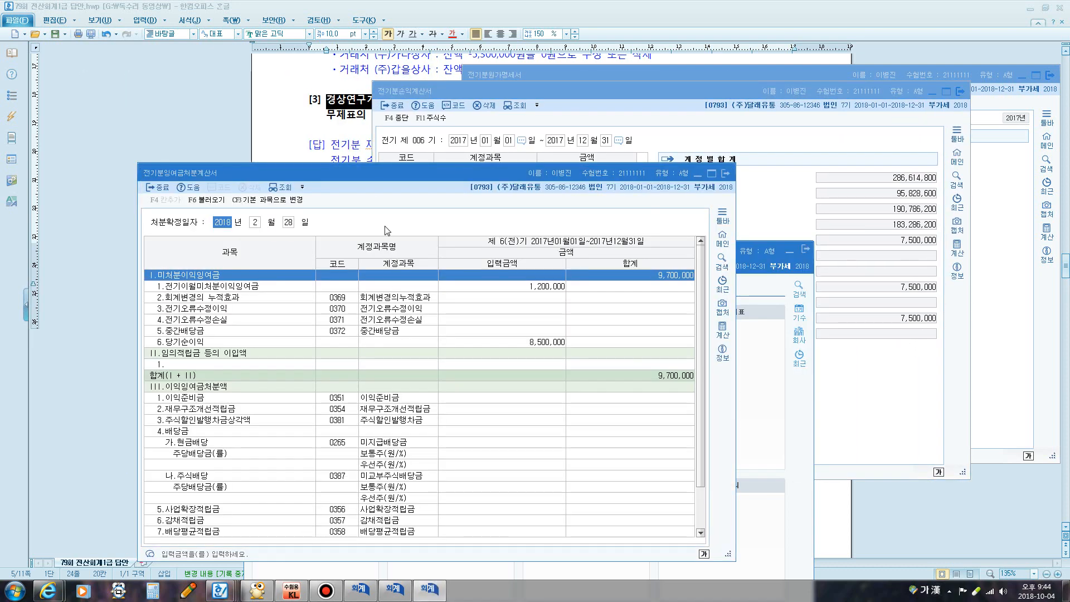
pyautogui.moveTo(378, 173); pyautogui.dragTo(329, 85)
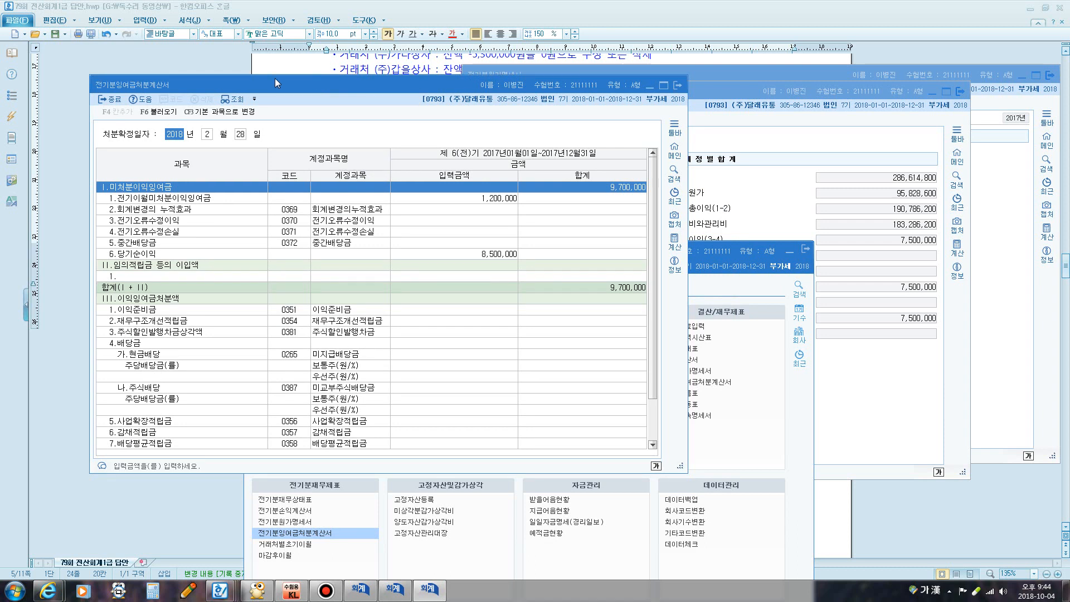
pyautogui.click(159, 112)
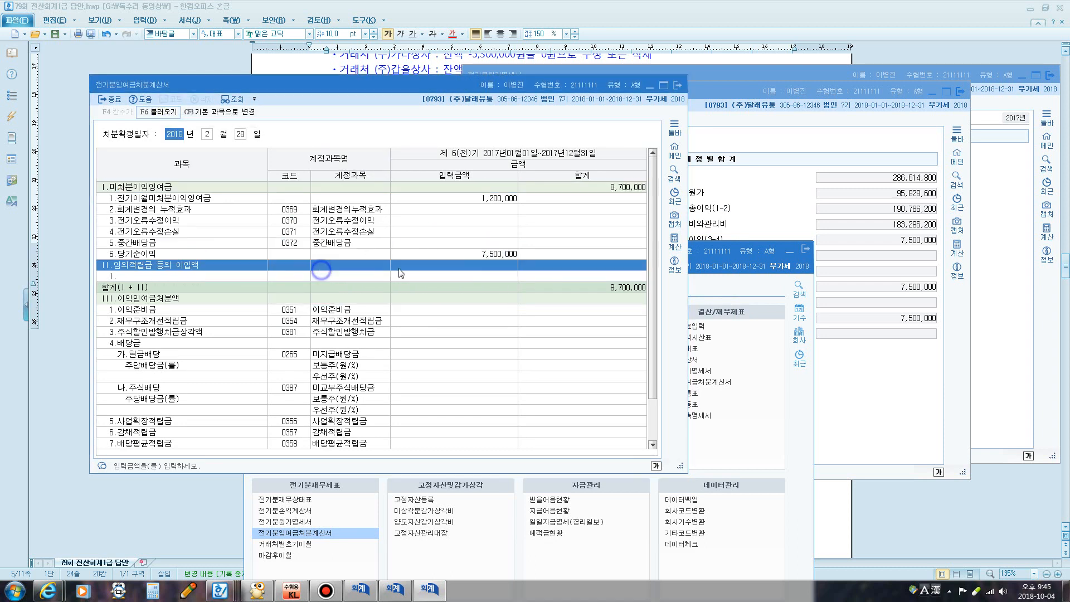
pyautogui.click(316, 268)
pyautogui.click(494, 199)
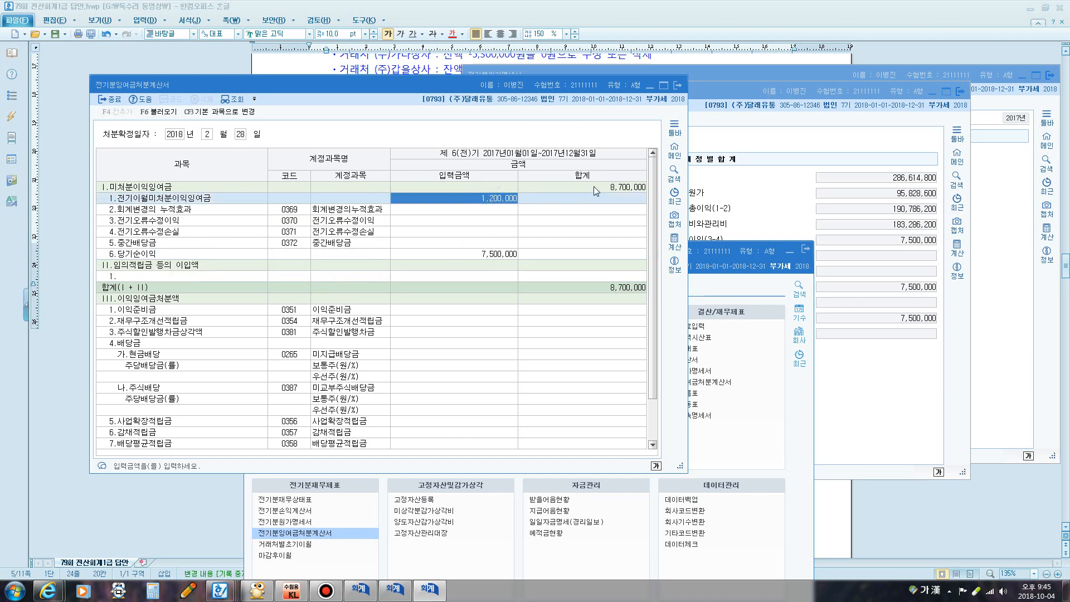
pyautogui.click(677, 86)
pyautogui.moveTo(473, 246); pyautogui.dragTo(498, 138)
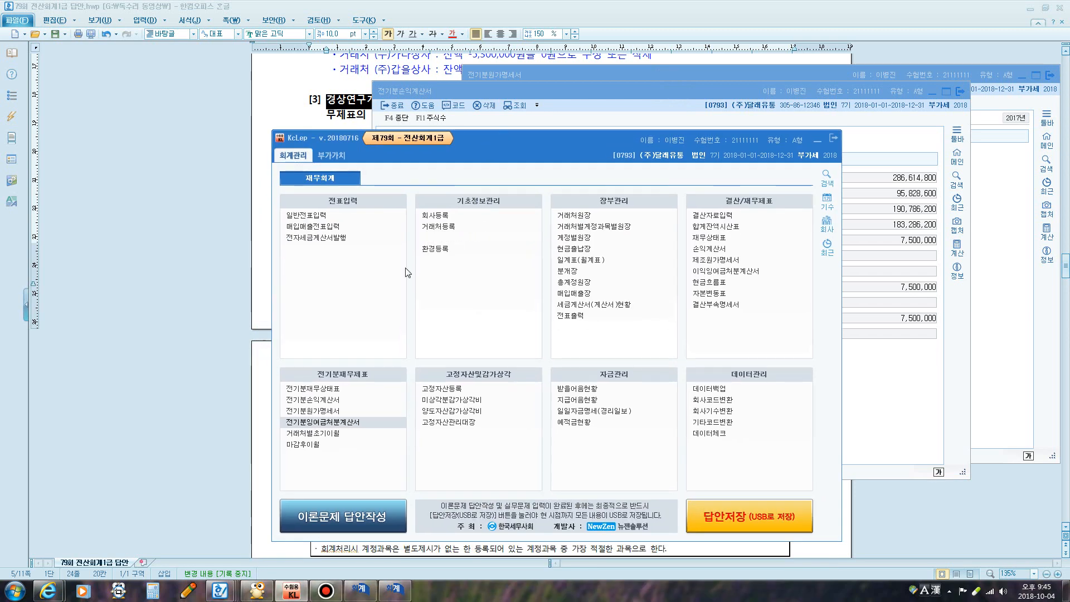
# In the prior-year balance sheet, set 0375 이월이익잉여금 to 8,700,000
pyautogui.click(338, 389)
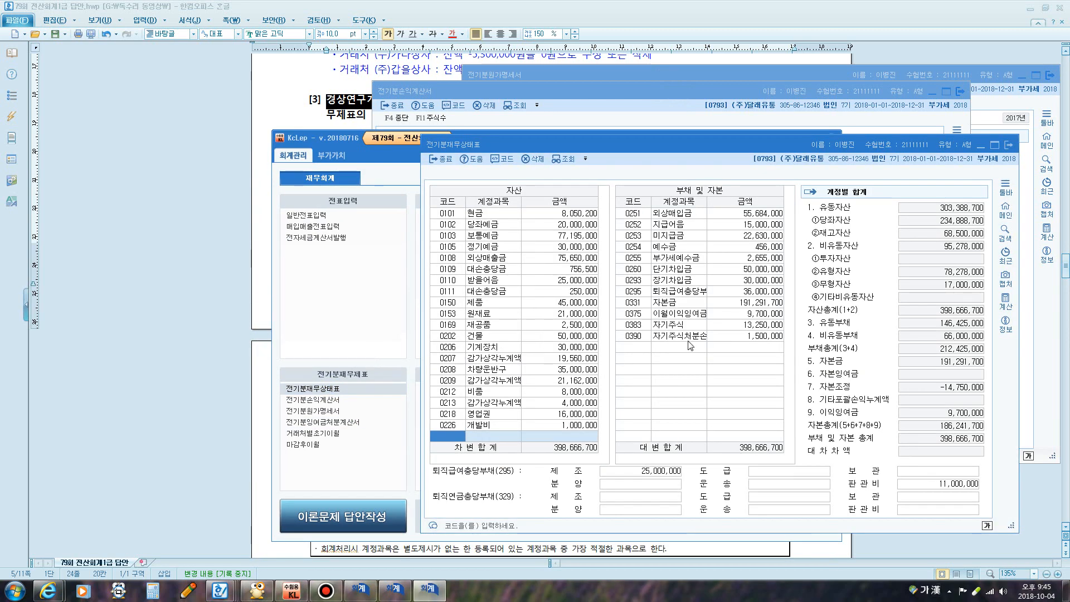
pyautogui.click(747, 314)
pyautogui.write('8')
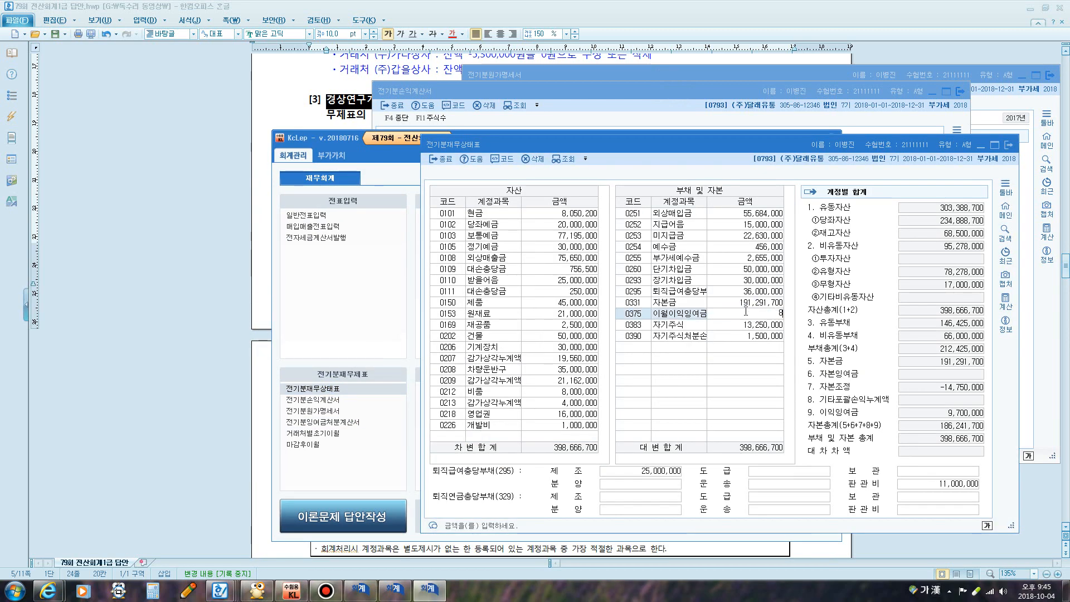
pyautogui.write(',700,000')
pyautogui.press('Return')
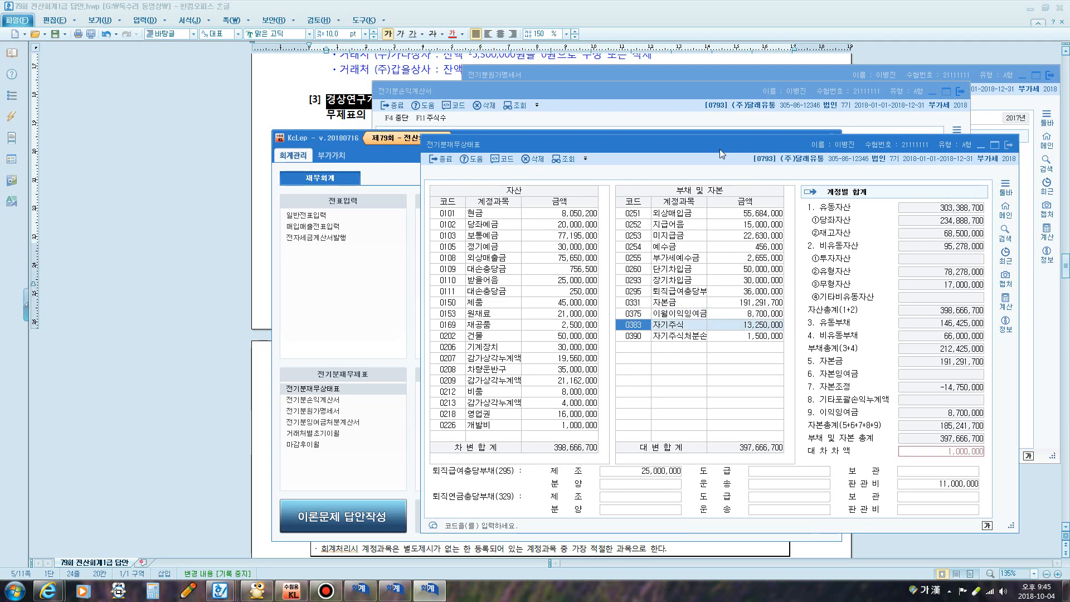
pyautogui.moveTo(715, 144); pyautogui.dragTo(640, 105)
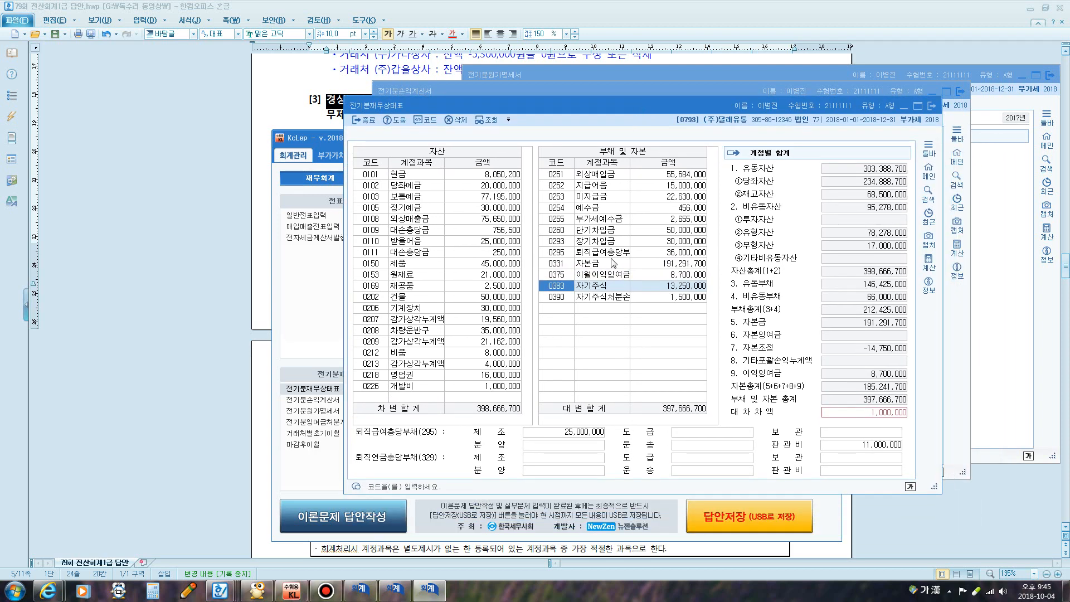
# Check item [3] in the answer key, then delete the 0226 개발비 line and close the balance sheet
pyautogui.click(319, 116)
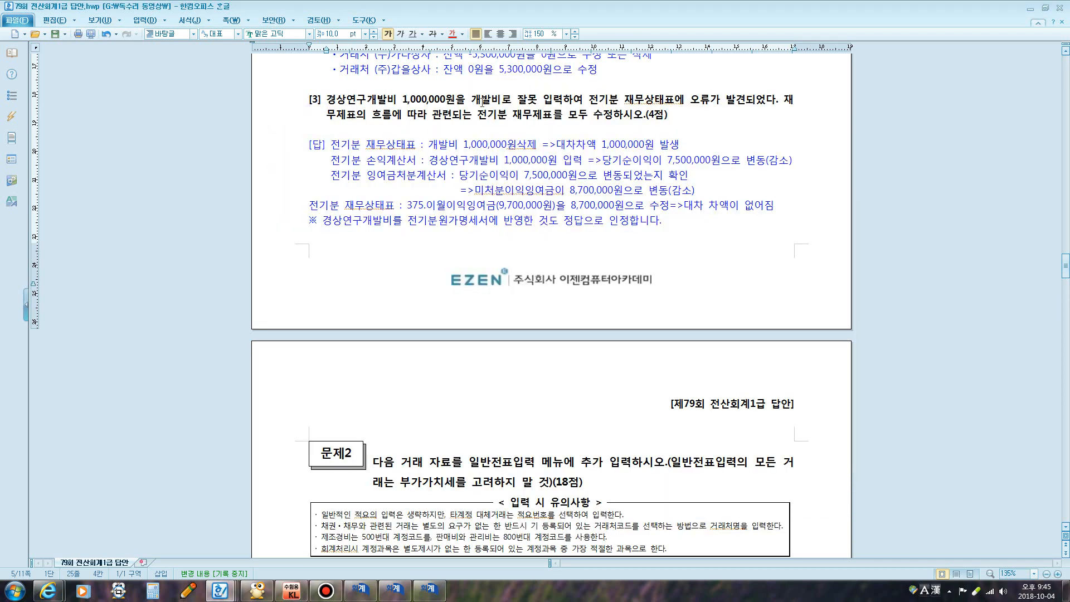
pyautogui.click(474, 99)
pyautogui.moveTo(475, 99); pyautogui.dragTo(556, 99)
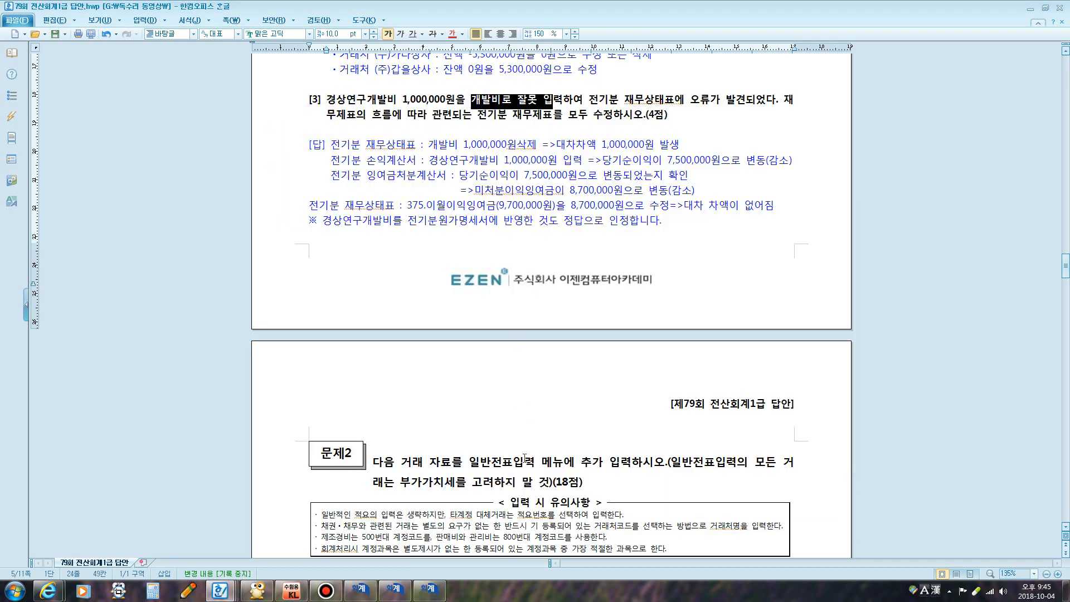
pyautogui.click(430, 589)
pyautogui.moveTo(467, 106); pyautogui.dragTo(450, 67)
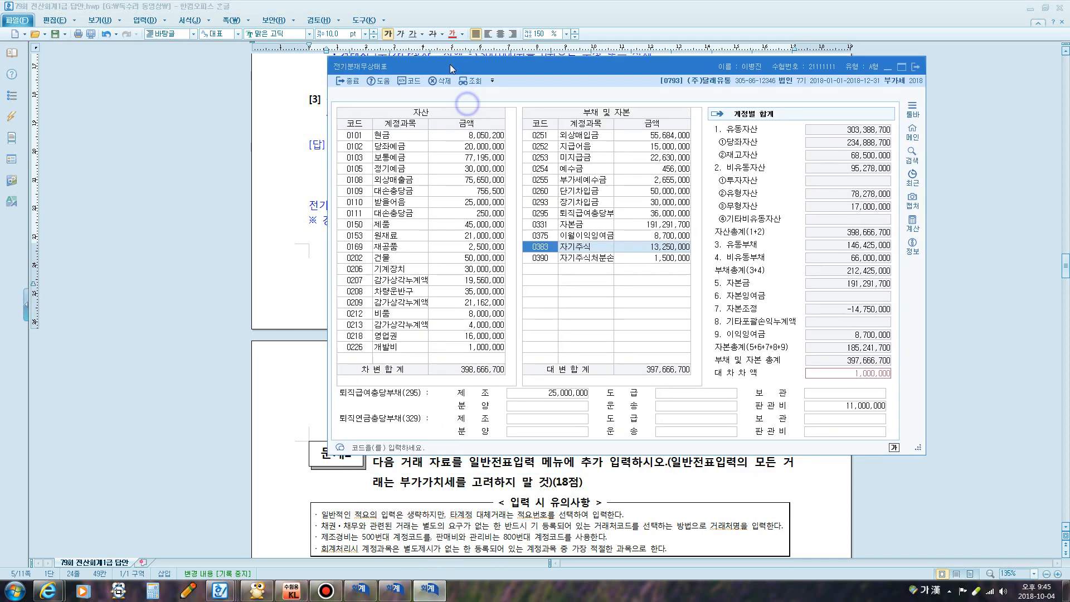
pyautogui.click(394, 348)
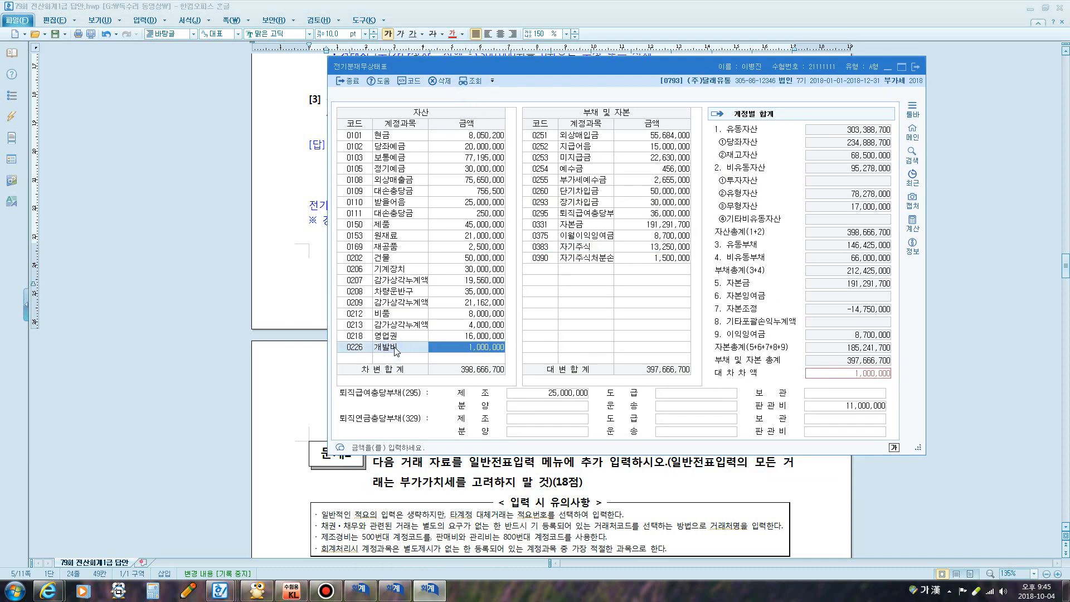
pyautogui.press('F5')
pyautogui.click(644, 277)
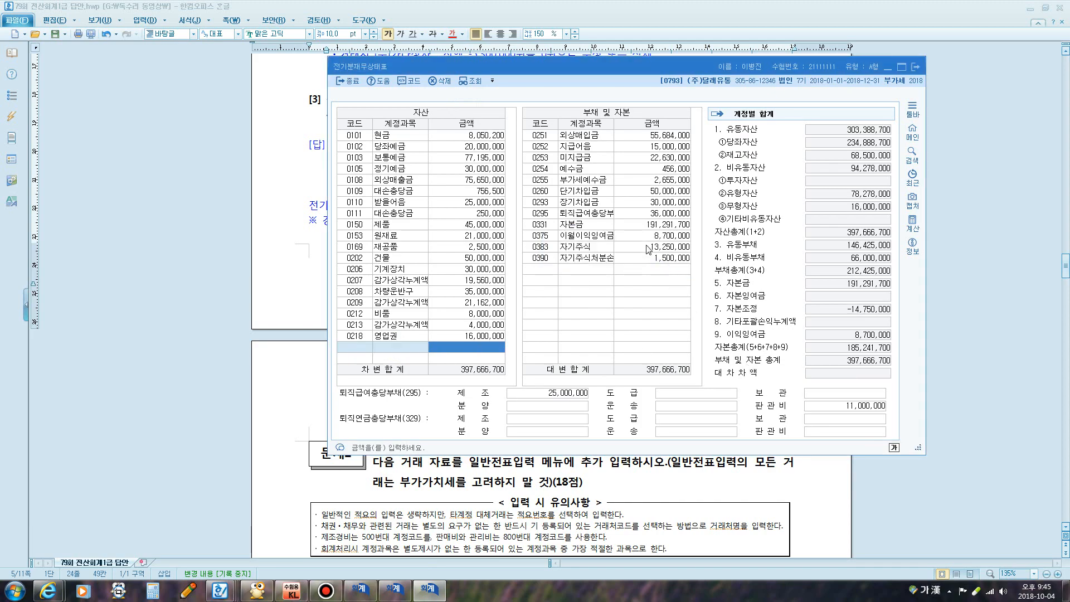
pyautogui.click(919, 67)
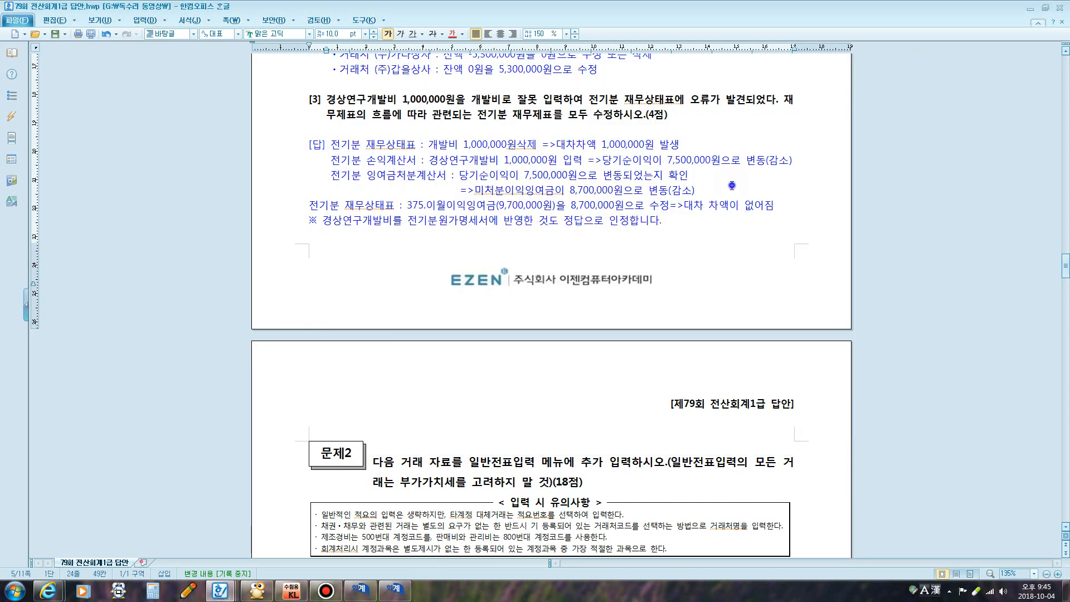
# Scroll the answer document down to 문제2's general-journal answers [1]–[4]
pyautogui.scroll(-3, 705, 213)
pyautogui.scroll(-5, 705, 213)
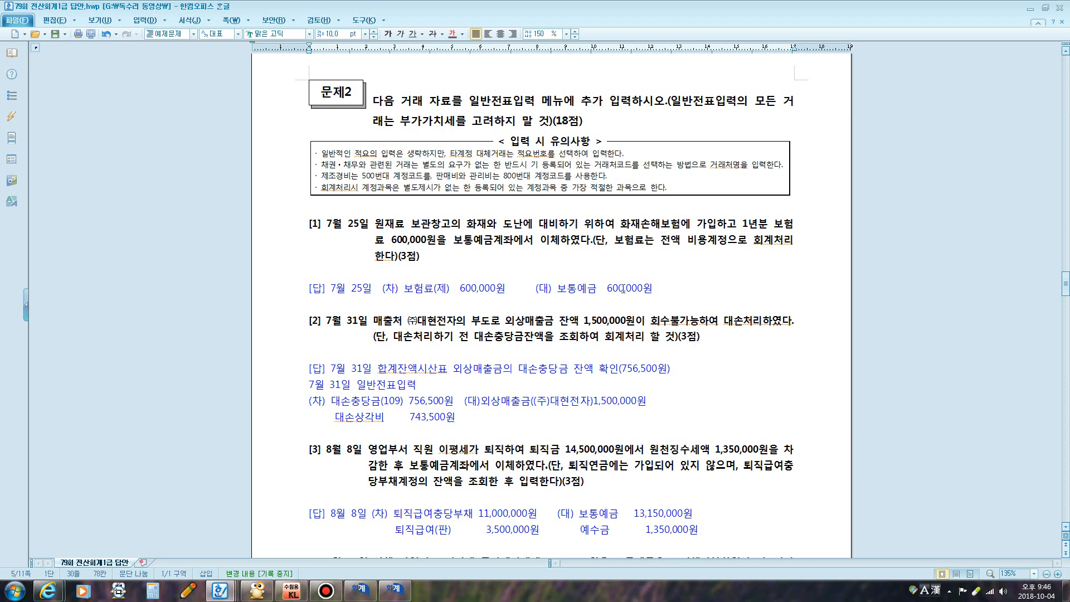
pyautogui.scroll(-3, 591, 279)
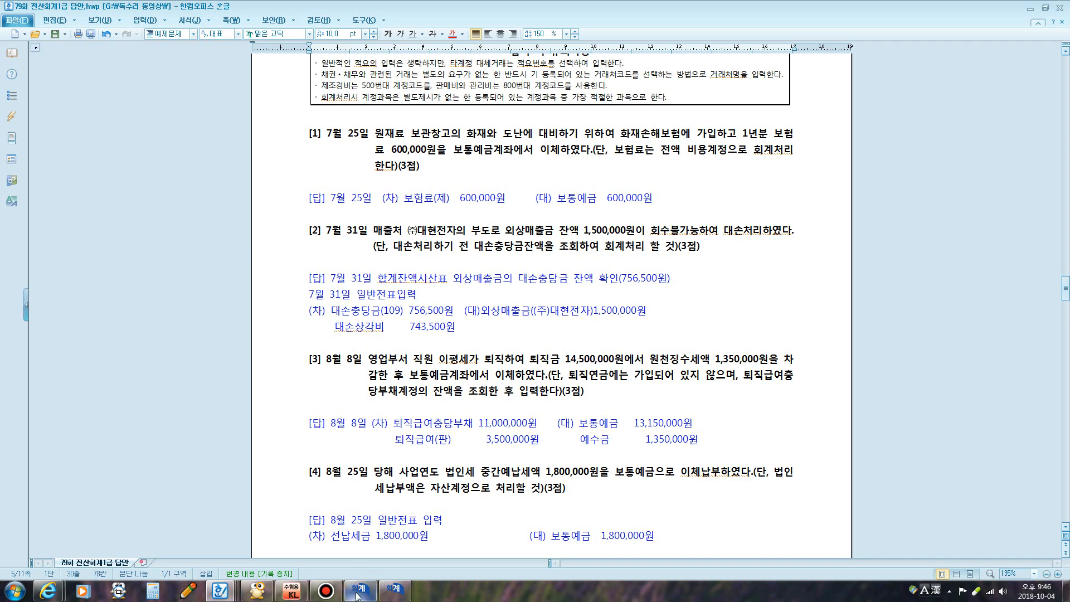
# Close the prior-period income statement and open general journal entry from the main menu
pyautogui.moveTo(358, 596)
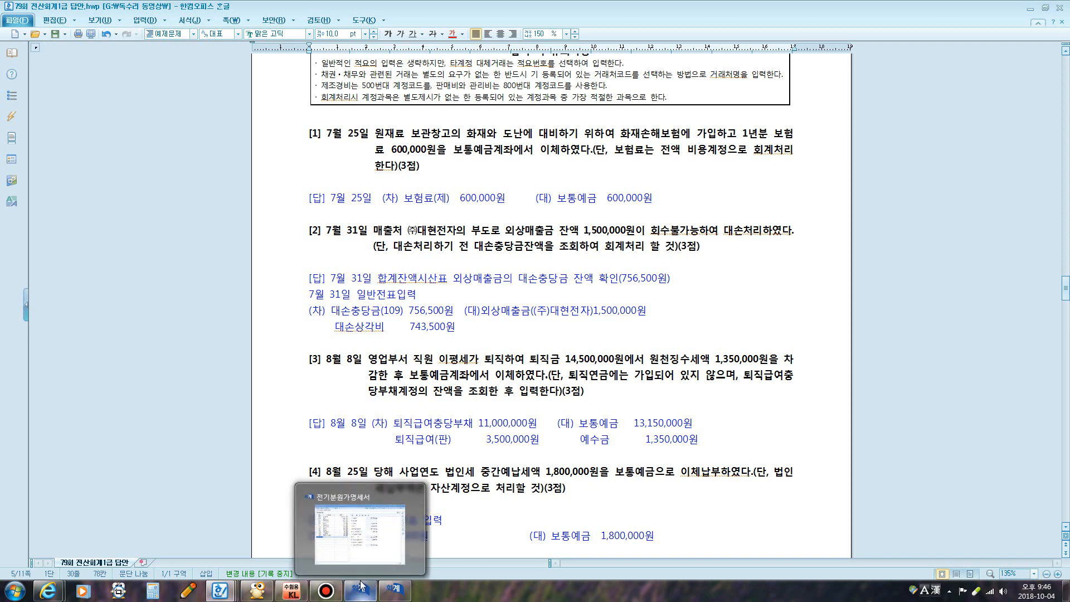
pyautogui.click(361, 585)
pyautogui.click(515, 483)
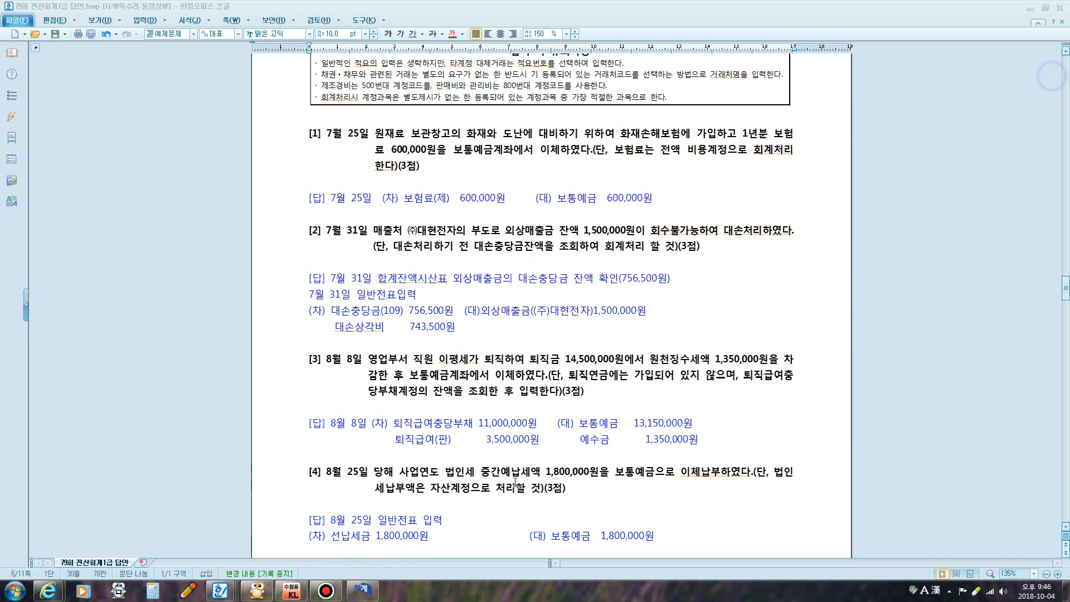
pyautogui.click(361, 590)
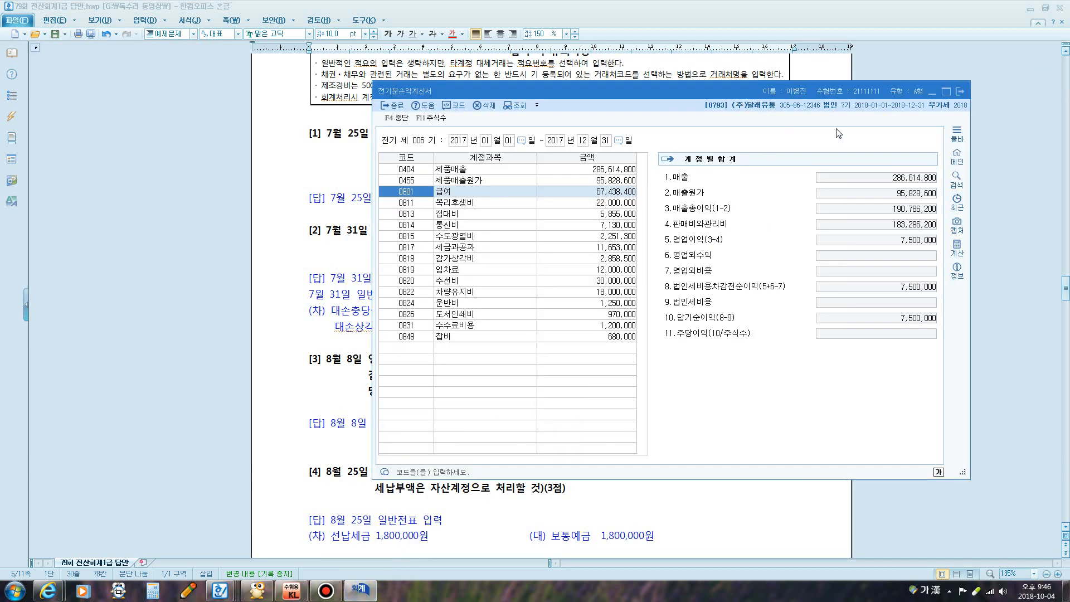
pyautogui.click(959, 97)
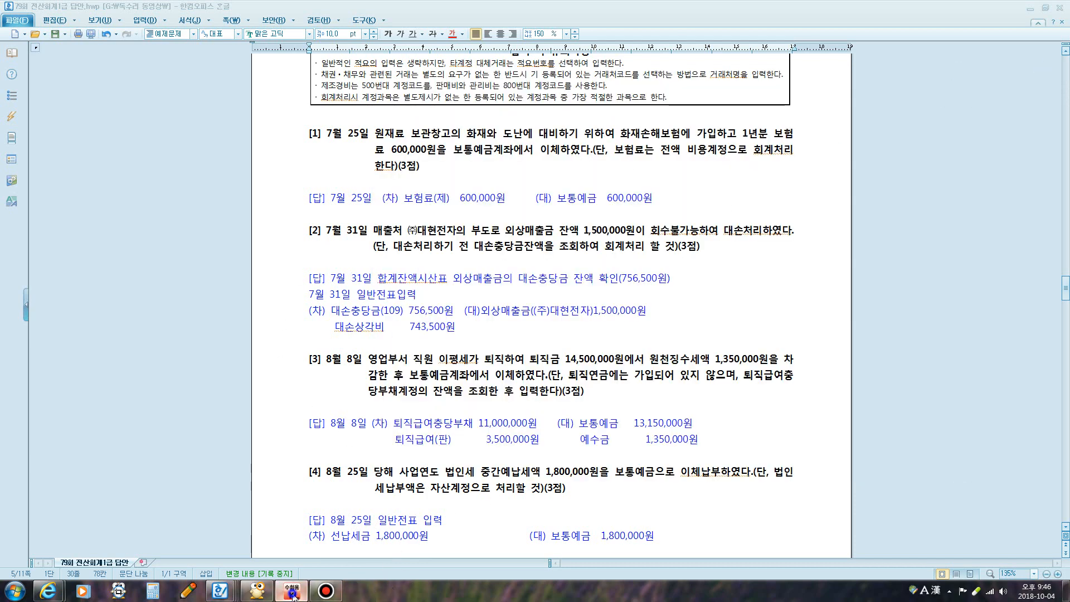
pyautogui.click(292, 593)
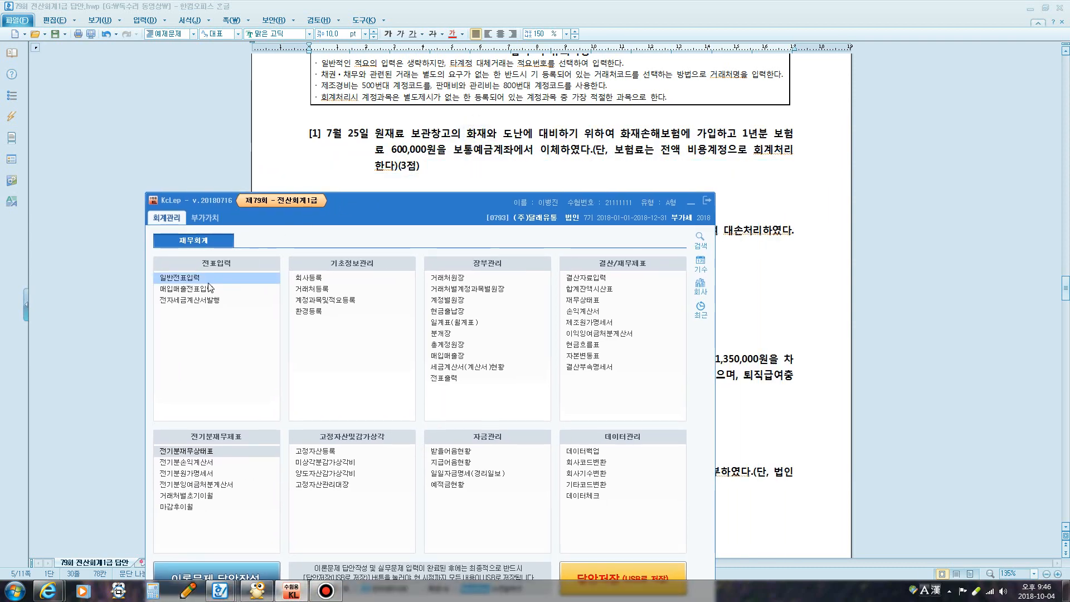
pyautogui.click(181, 278)
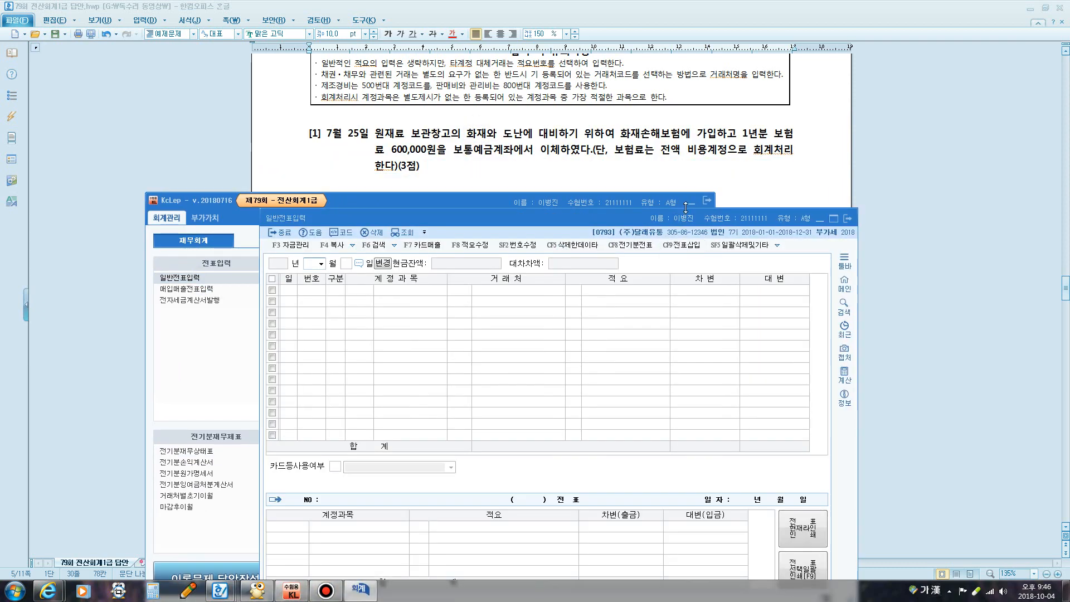
pyautogui.click(691, 202)
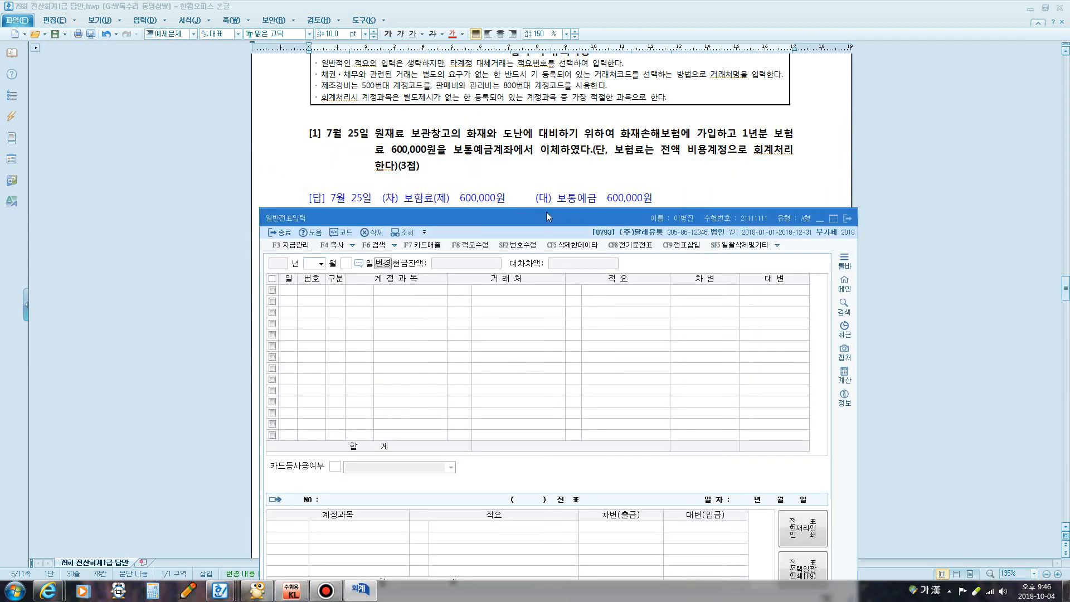
pyautogui.moveTo(546, 216); pyautogui.dragTo(552, 230)
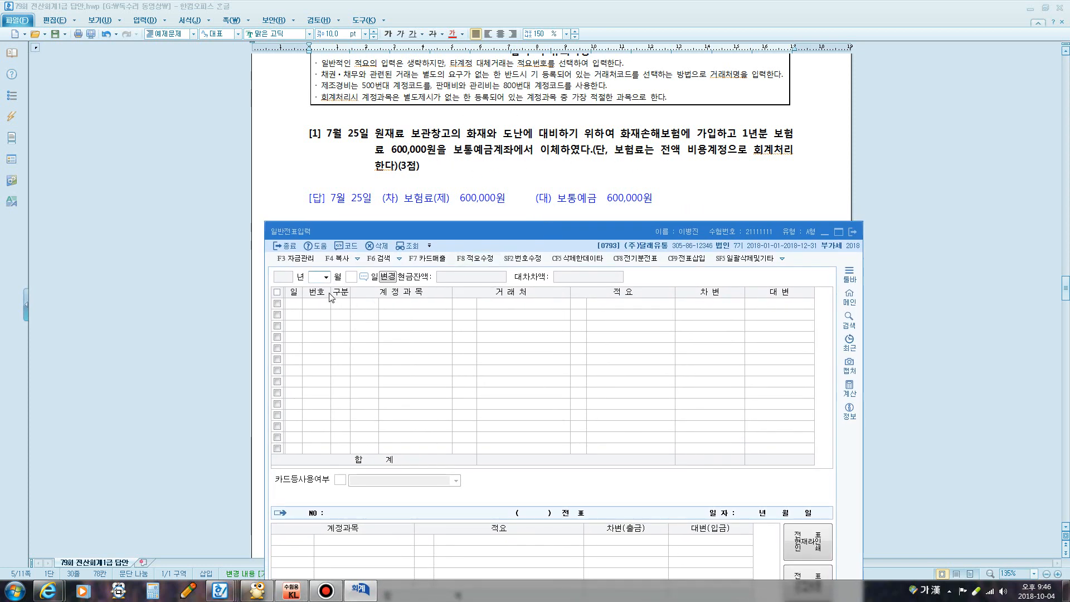
# Enter the July 25 journal: debit 0521 보험료 600,000, credit 0103 보통예금 600,000
pyautogui.write('07')
pyautogui.press('Return')
pyautogui.write('25')
pyautogui.press('Return')
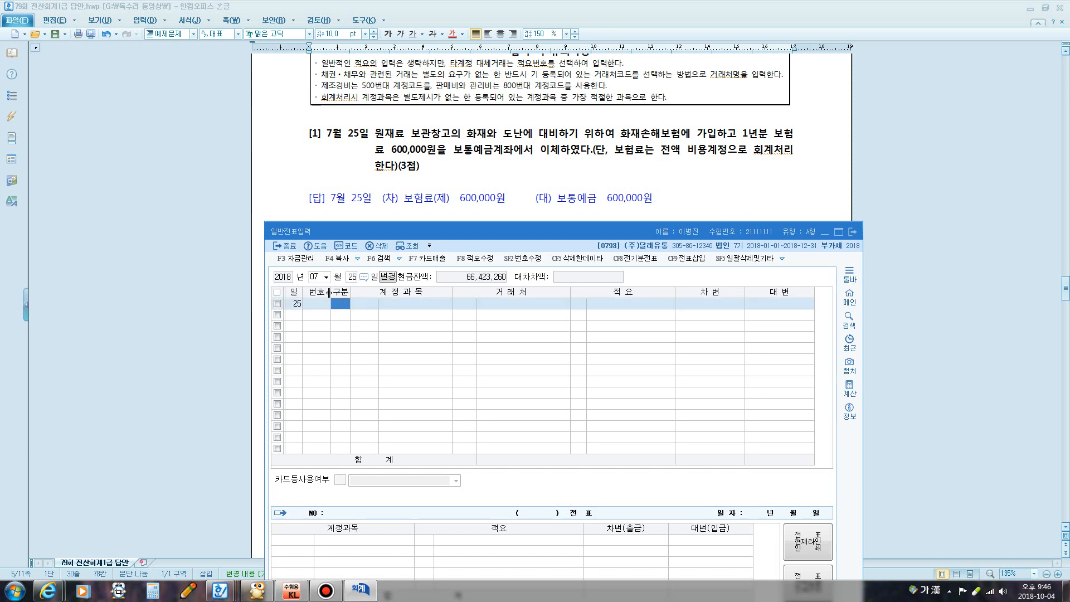
pyautogui.write('3')
pyautogui.press('Return')
pyautogui.write('521')
pyautogui.press('Return')
pyautogui.press('Return')
pyautogui.press('Return')
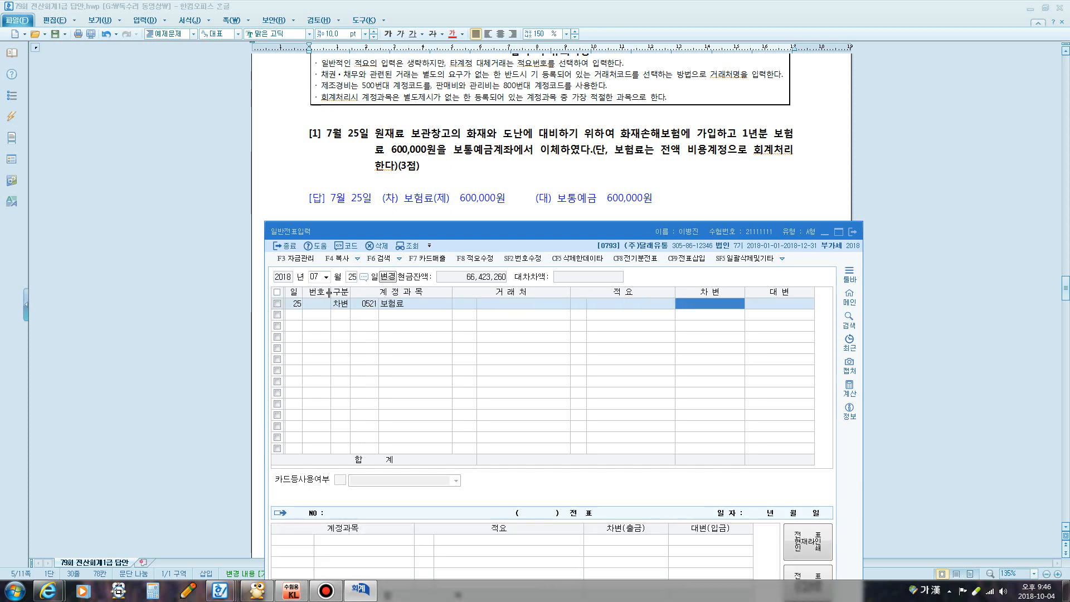
pyautogui.write('600000')
pyautogui.press('Return')
pyautogui.write('4')
pyautogui.press('Return')
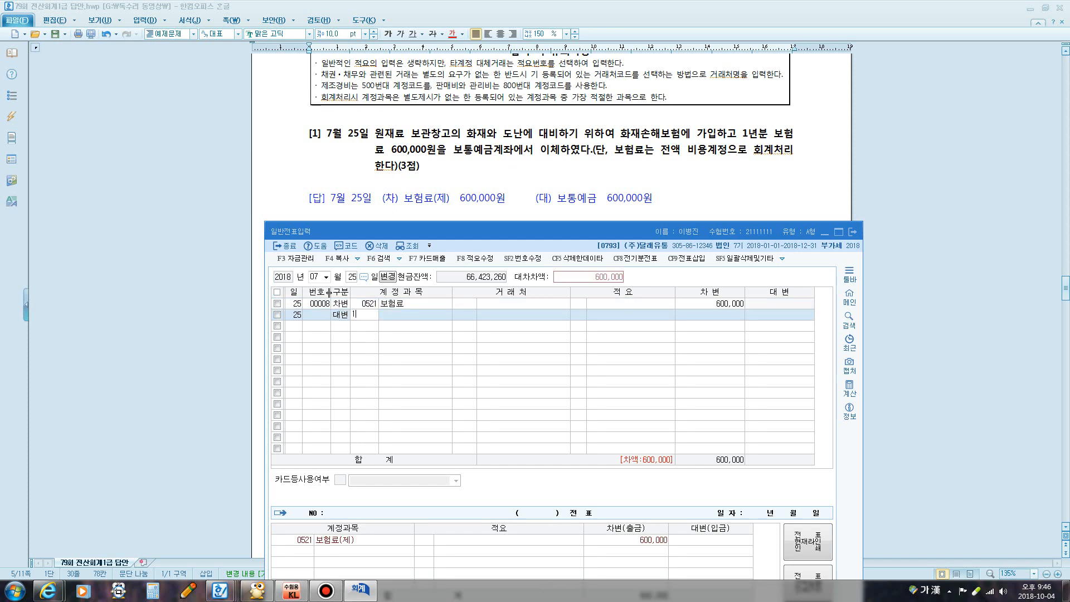
pyautogui.write('103')
pyautogui.press('Return')
pyautogui.press('Return')
pyautogui.press('Return')
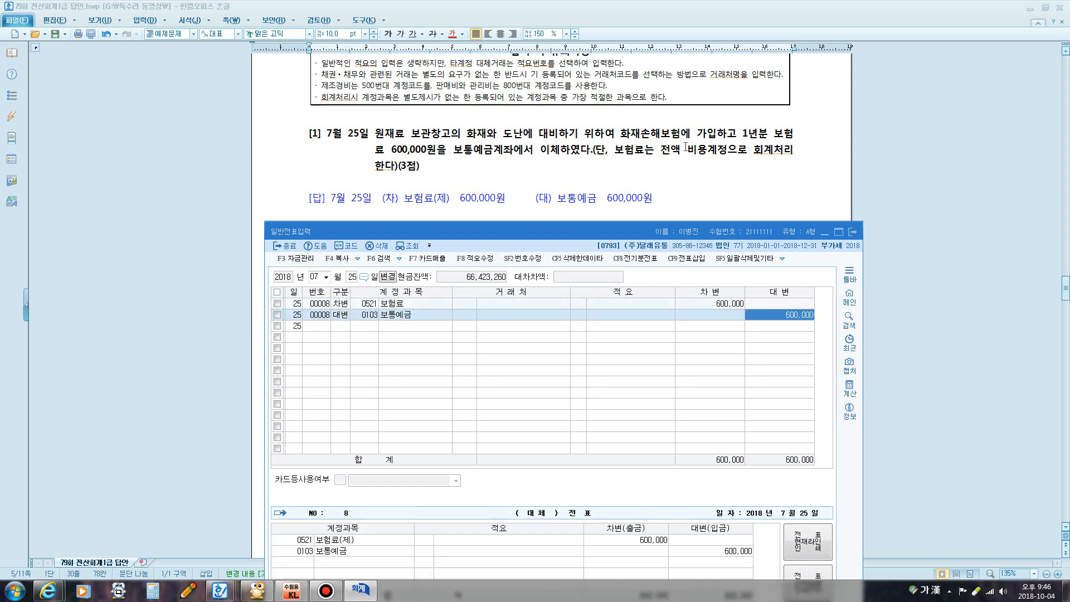
# Annotate the 보험료 account with the note '선급비용', then return to the answer document
pyautogui.click(361, 305)
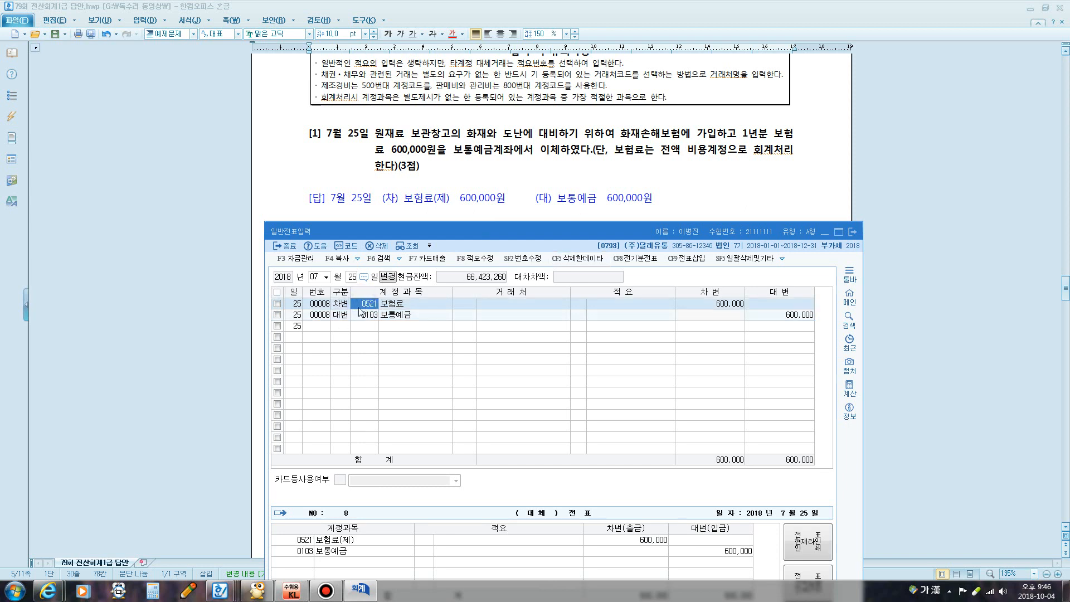
pyautogui.press('F12')
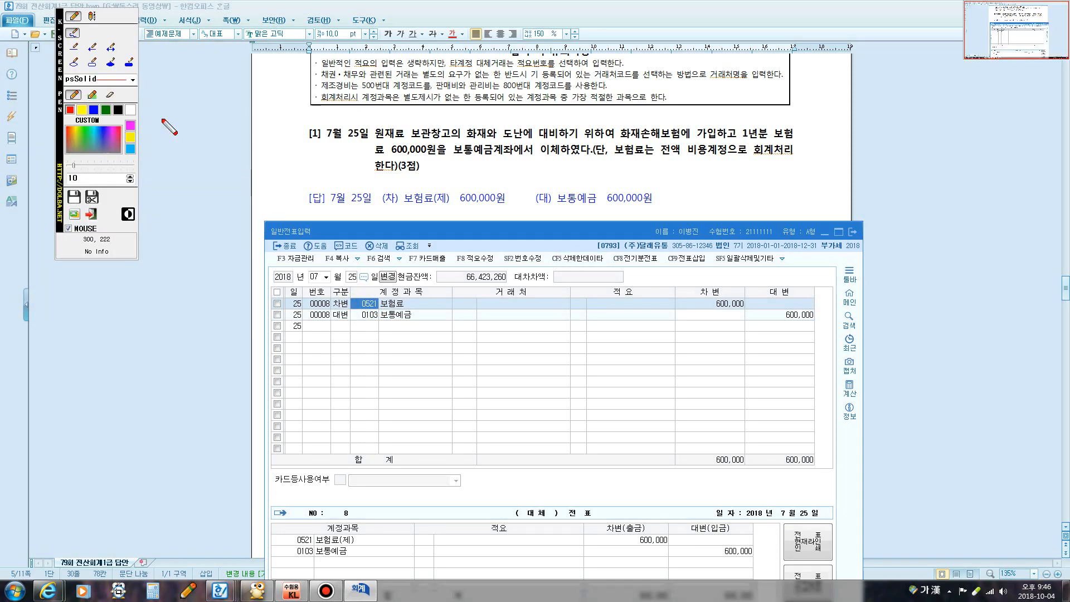
pyautogui.click(91, 16)
pyautogui.click(373, 301)
pyautogui.write('선급비')
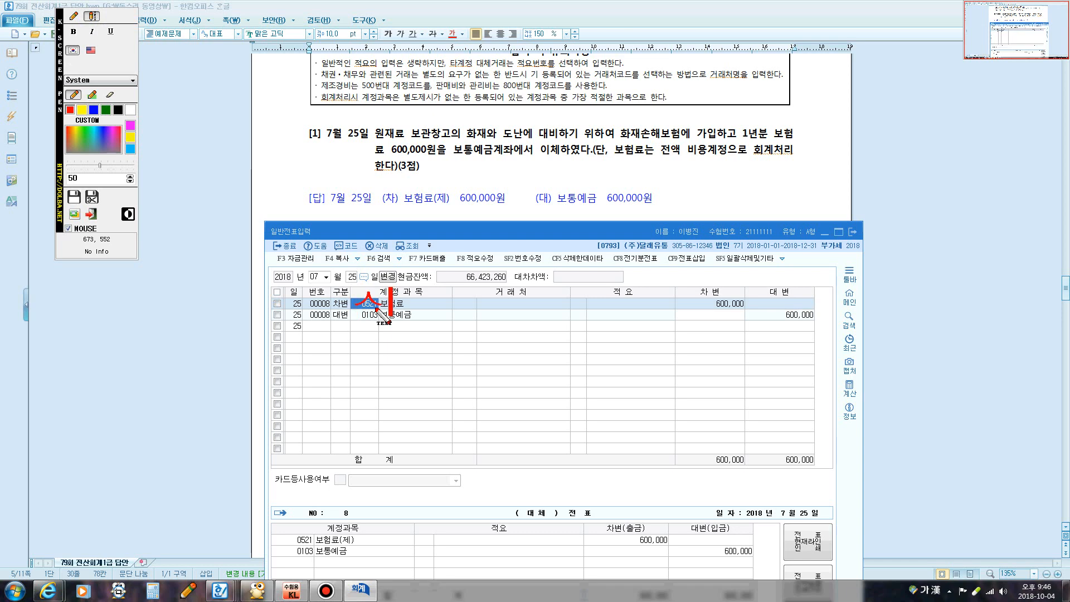
pyautogui.write('용')
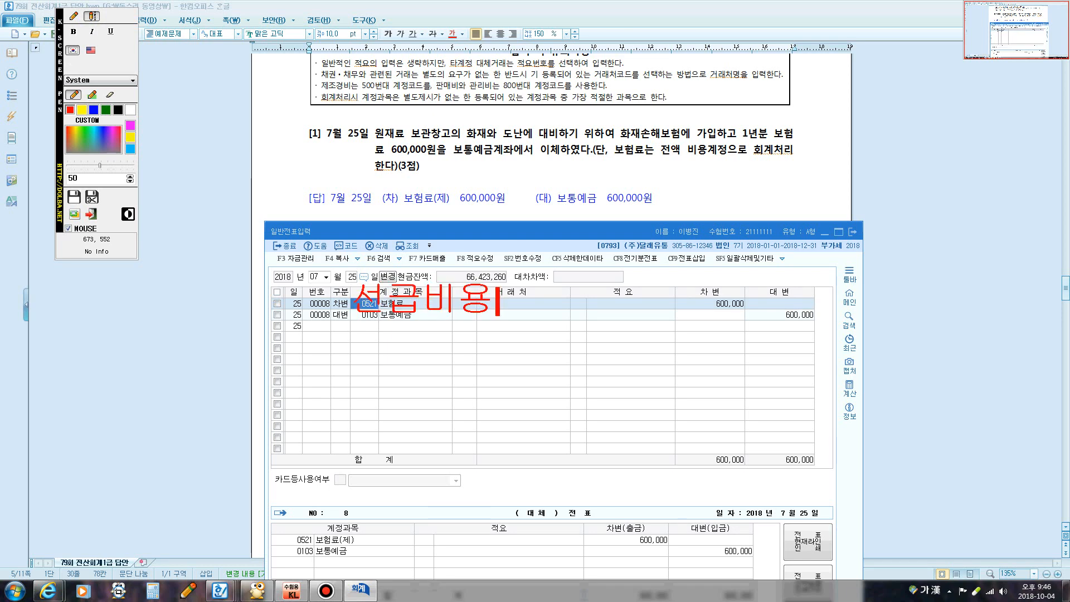
pyautogui.press('F12')
pyautogui.click(512, 209)
pyautogui.scroll(-2, 512, 210)
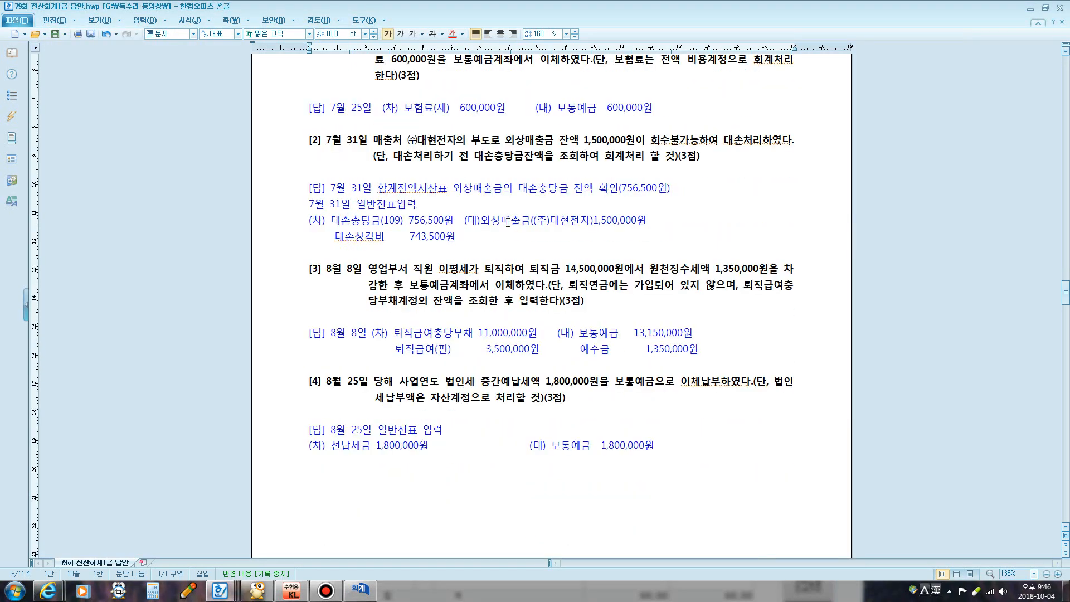
# Move the journal entry window lower and open the trial balance report from the KcLep menu
pyautogui.click(363, 590)
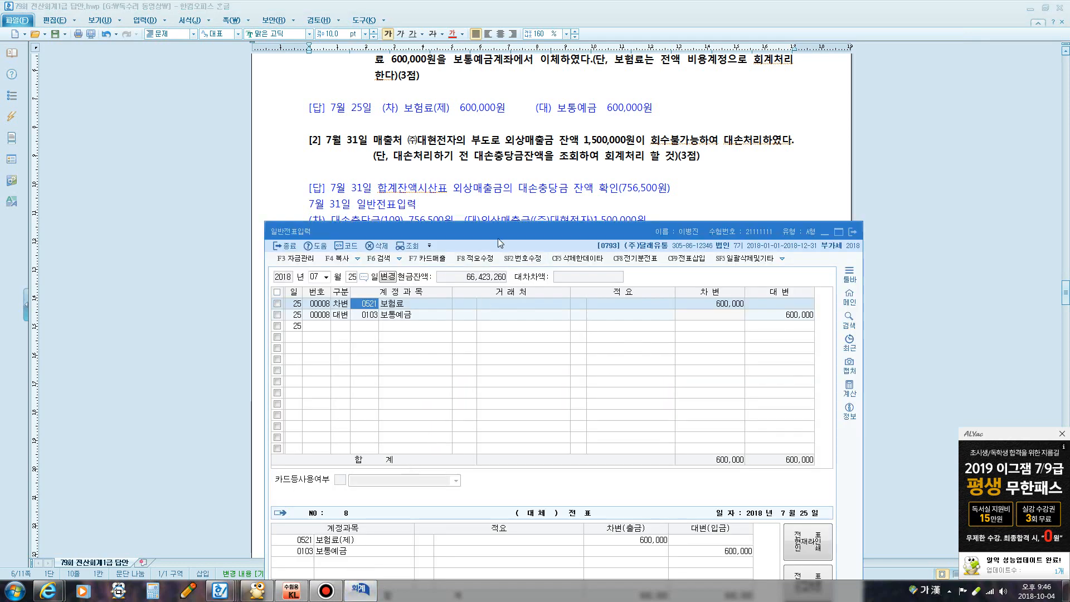
pyautogui.moveTo(497, 239); pyautogui.dragTo(493, 255)
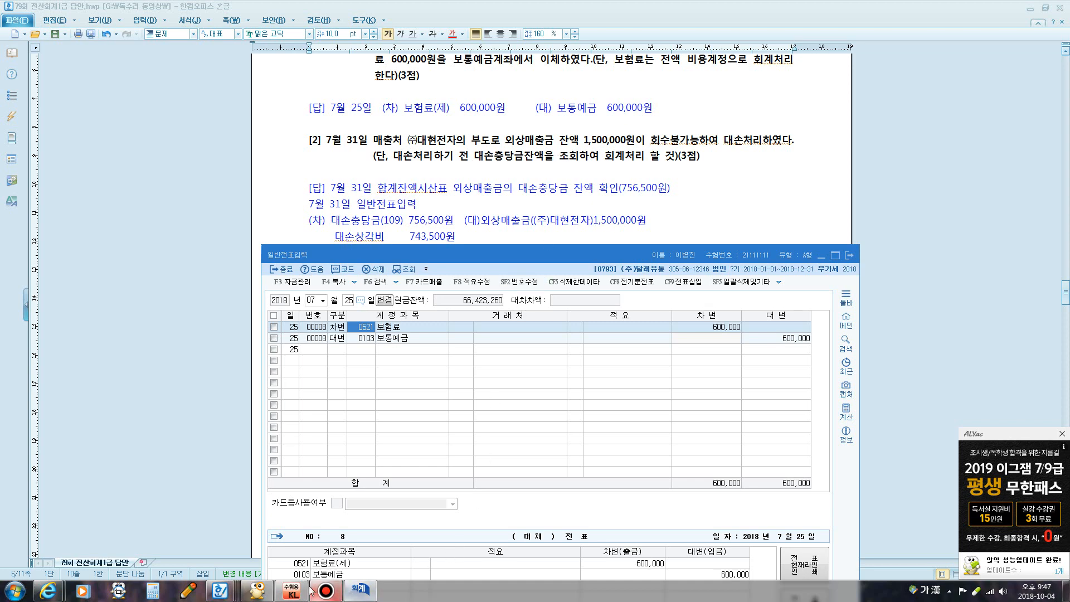
pyautogui.click(293, 591)
pyautogui.click(574, 289)
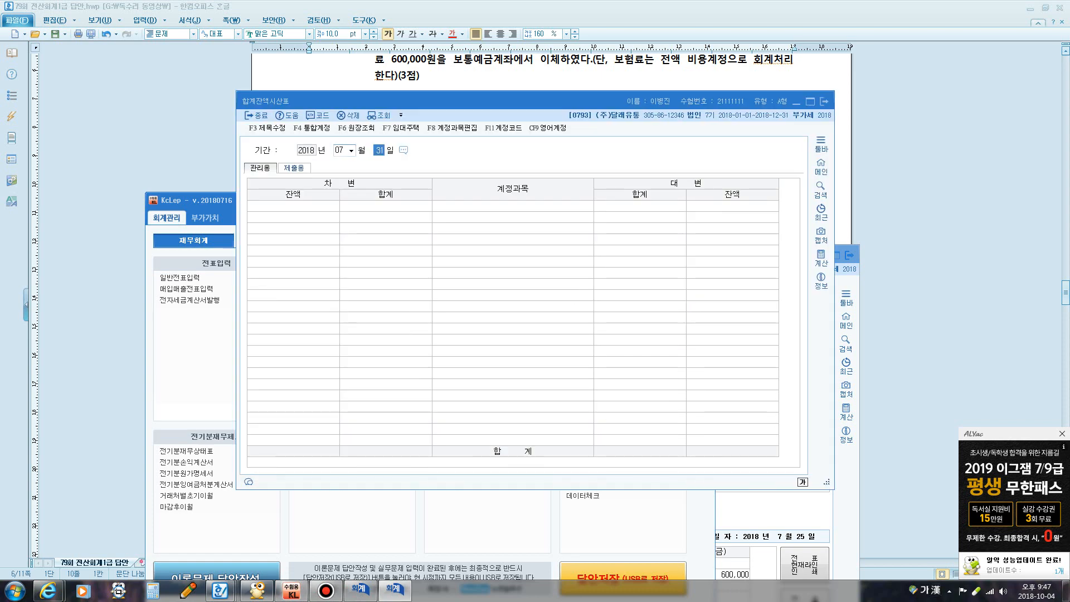
# Load the trial balance through July 31, confirm 대손충당금 is 756,500, and return to journal entry
pyautogui.press('Return')
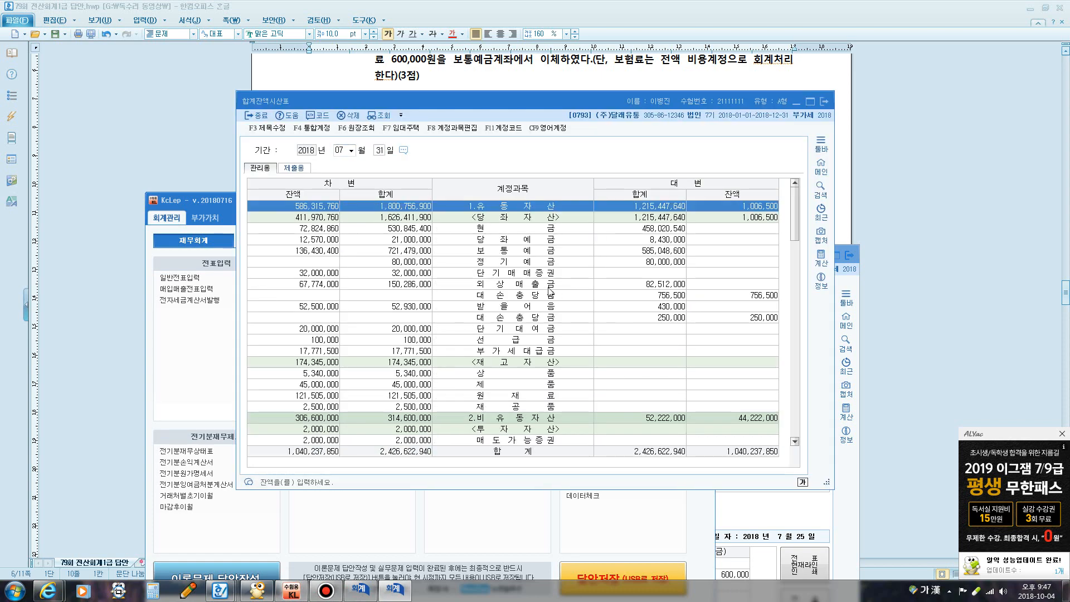
pyautogui.click(540, 285)
pyautogui.click(540, 296)
pyautogui.click(746, 296)
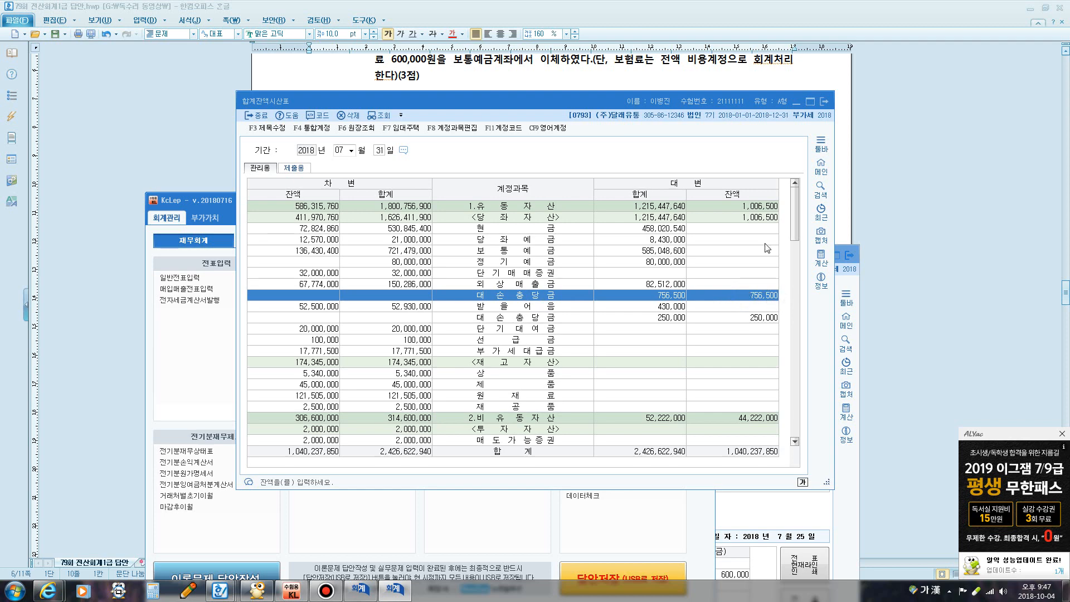
pyautogui.click(825, 101)
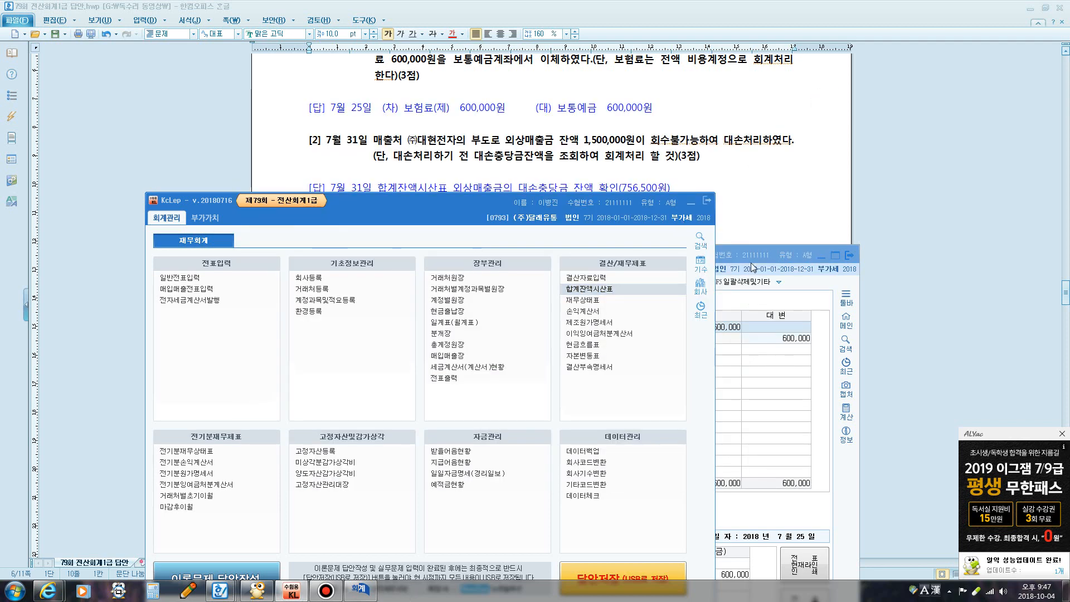
pyautogui.click(692, 203)
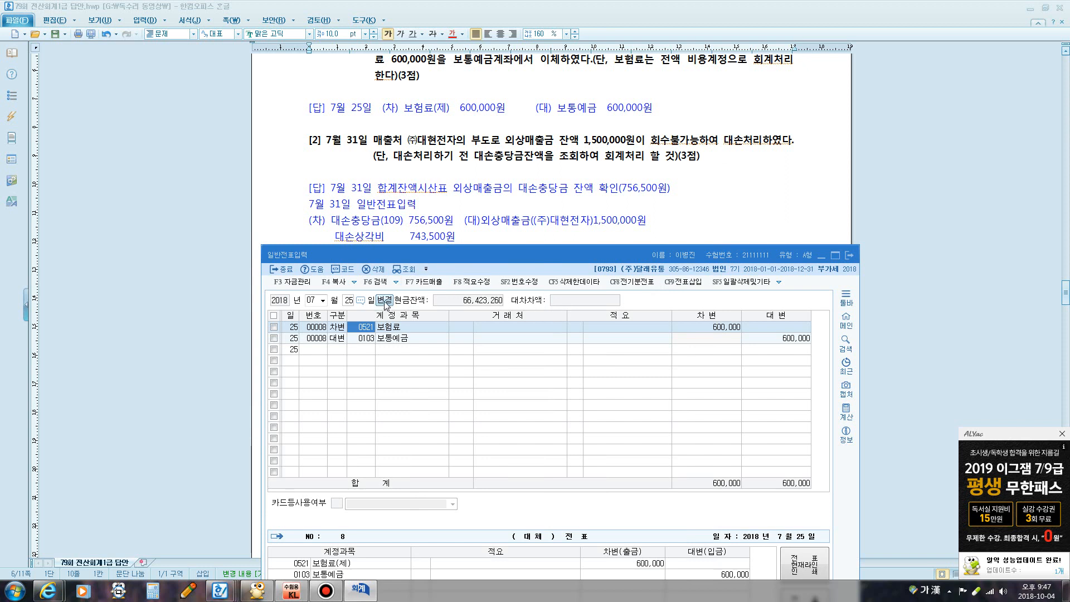
pyautogui.click(348, 301)
# On July 31, credit 0108 외상매출금 1,500,000 for customer (주)대현전자
pyautogui.write('3')
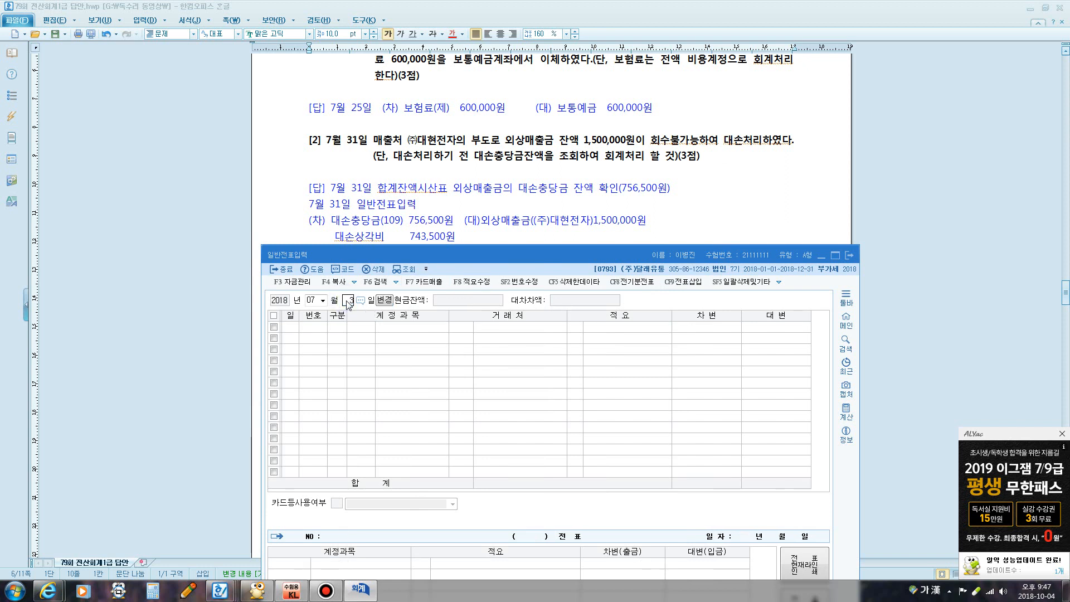
pyautogui.write('1')
pyautogui.press('Return')
pyautogui.write('4')
pyautogui.press('Return')
pyautogui.write('108')
pyautogui.press('Return')
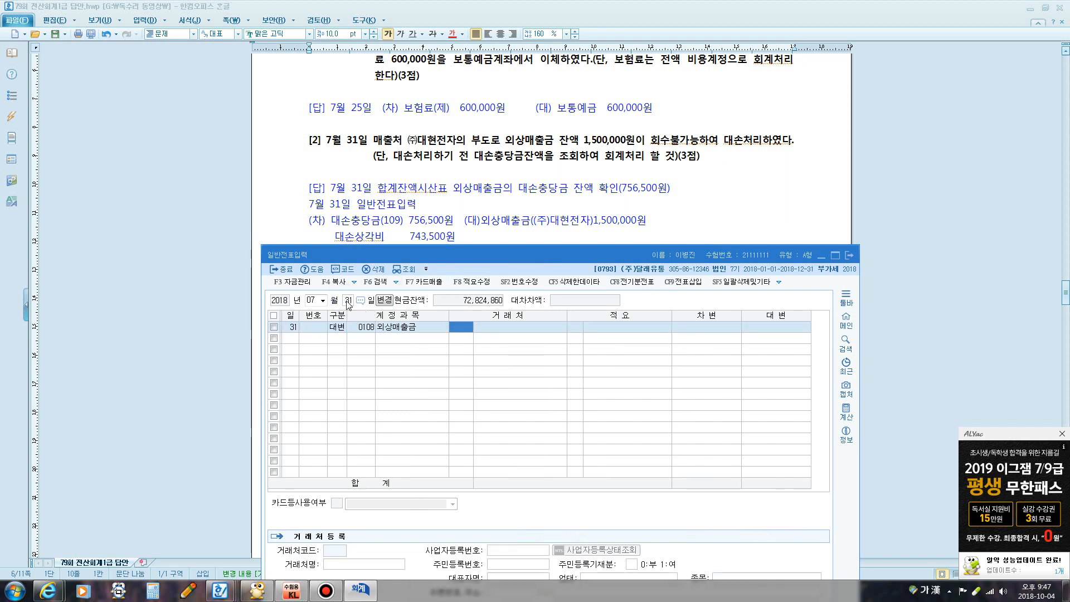
pyautogui.write('ㄷ현')
pyautogui.press('Return')
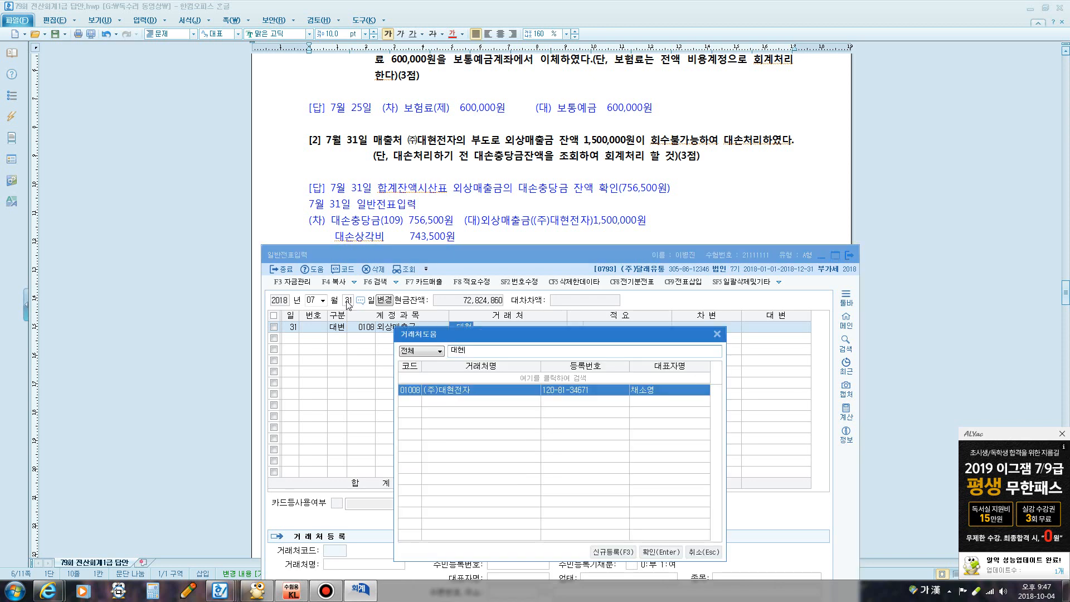
pyautogui.press('Return')
pyautogui.press('Return')
pyautogui.write('1,5')
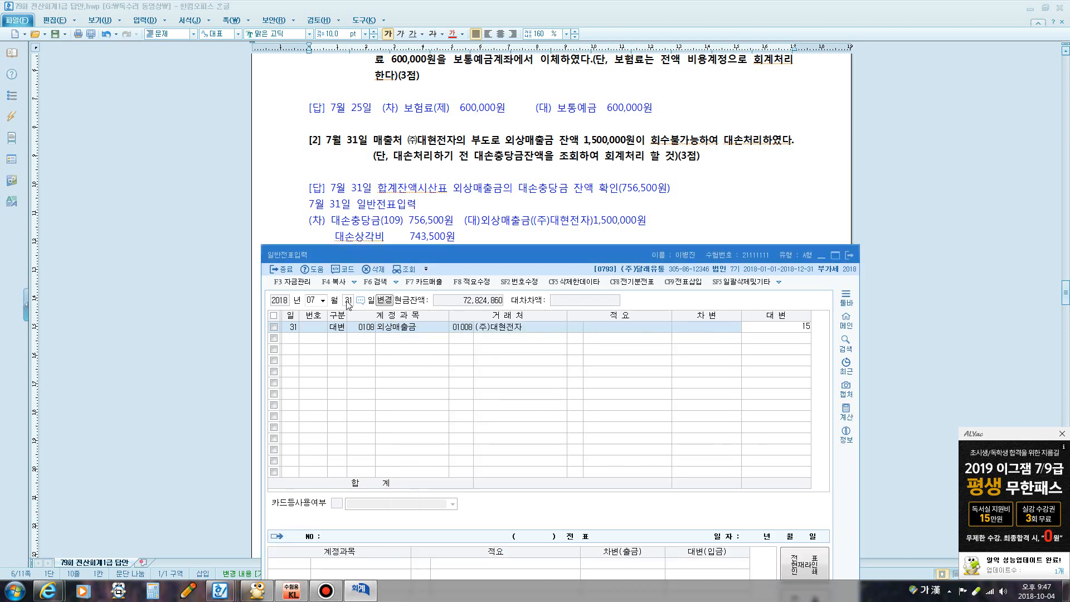
pyautogui.write('00,000')
pyautogui.press('Return')
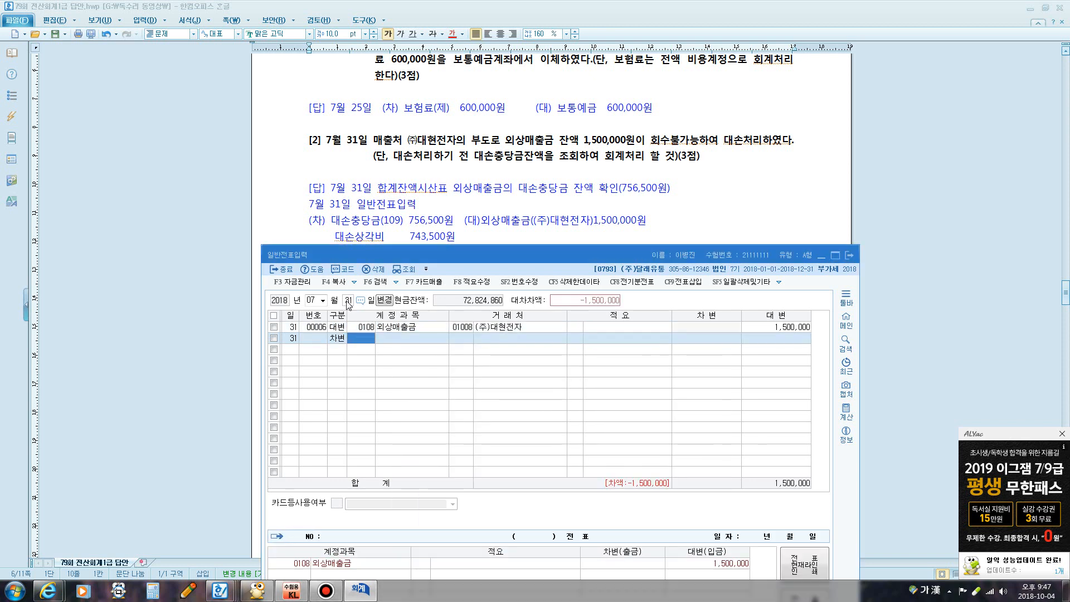
# Debit 0109 대손충당금 756,500 and 0835 대손상각비 743,500 to balance the write-off
pyautogui.write('ㄷ대손')
pyautogui.press('Return')
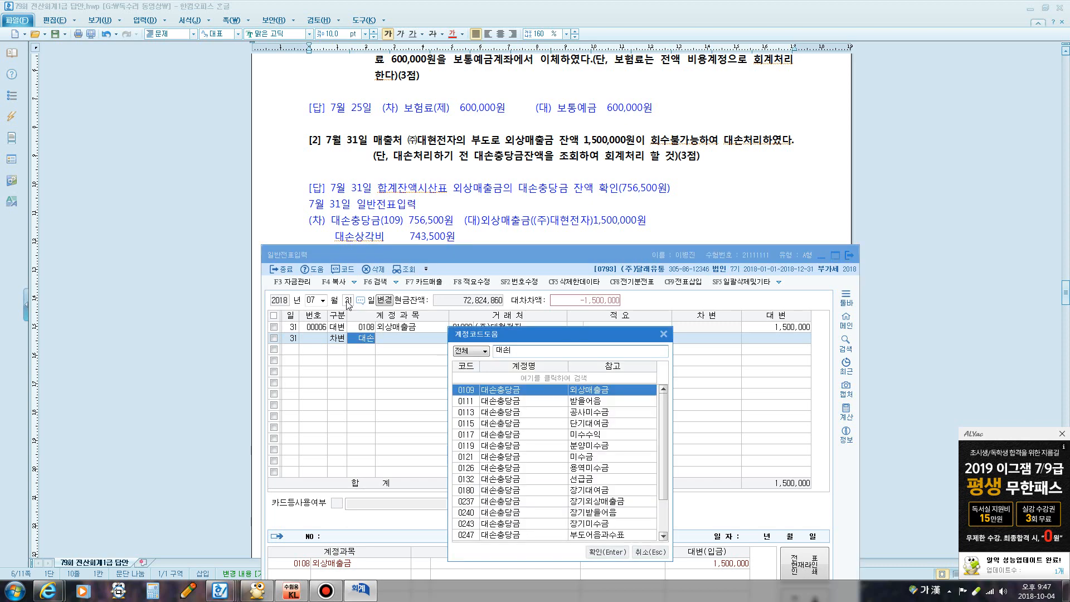
pyautogui.press('Return')
pyautogui.press('Return')
pyautogui.press('Return')
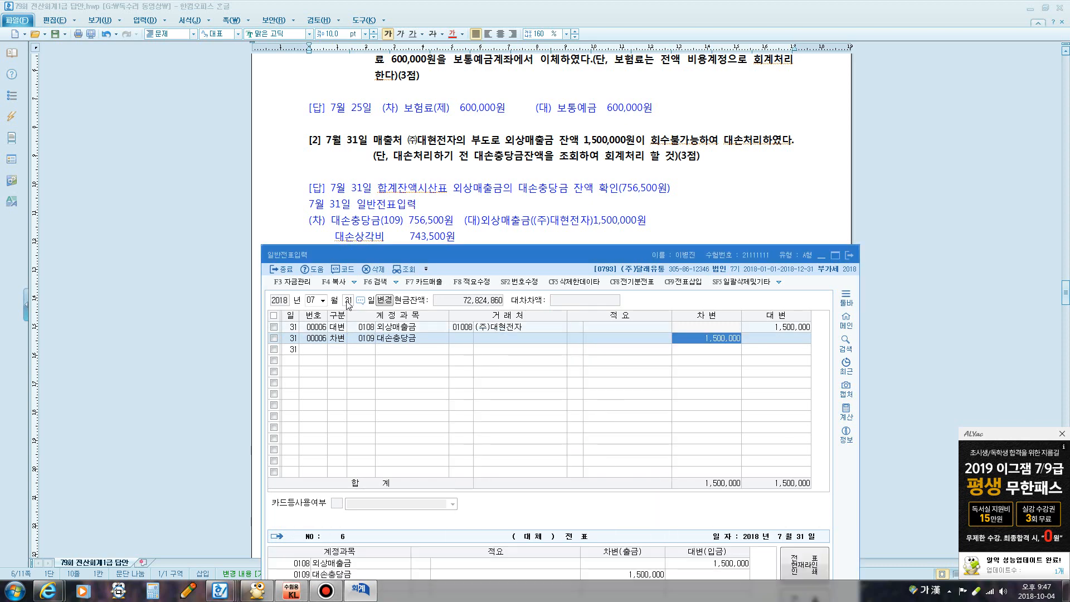
pyautogui.write('756,500')
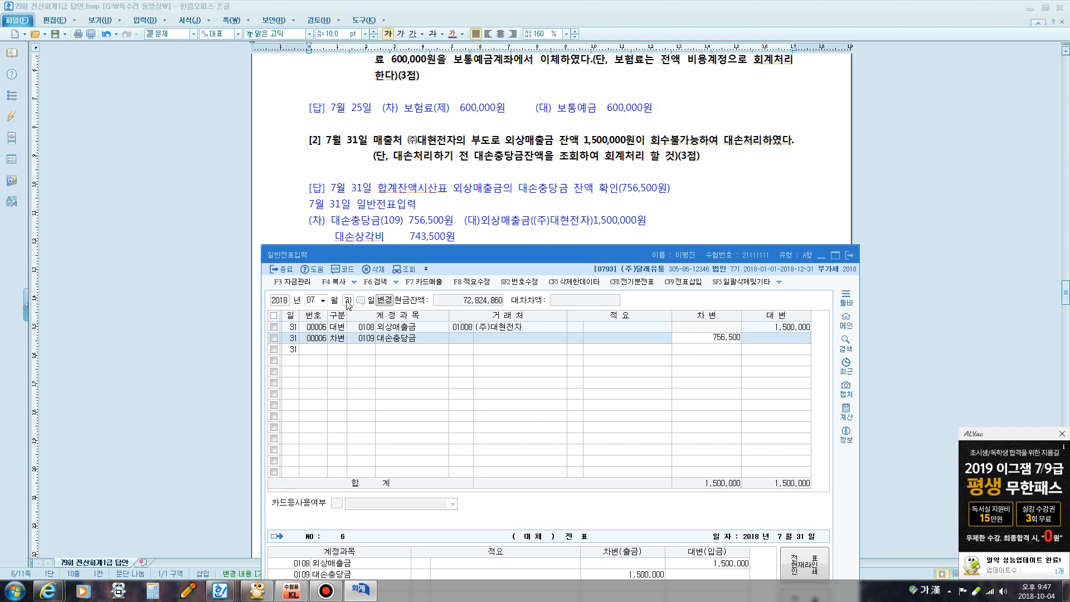
pyautogui.press('Return')
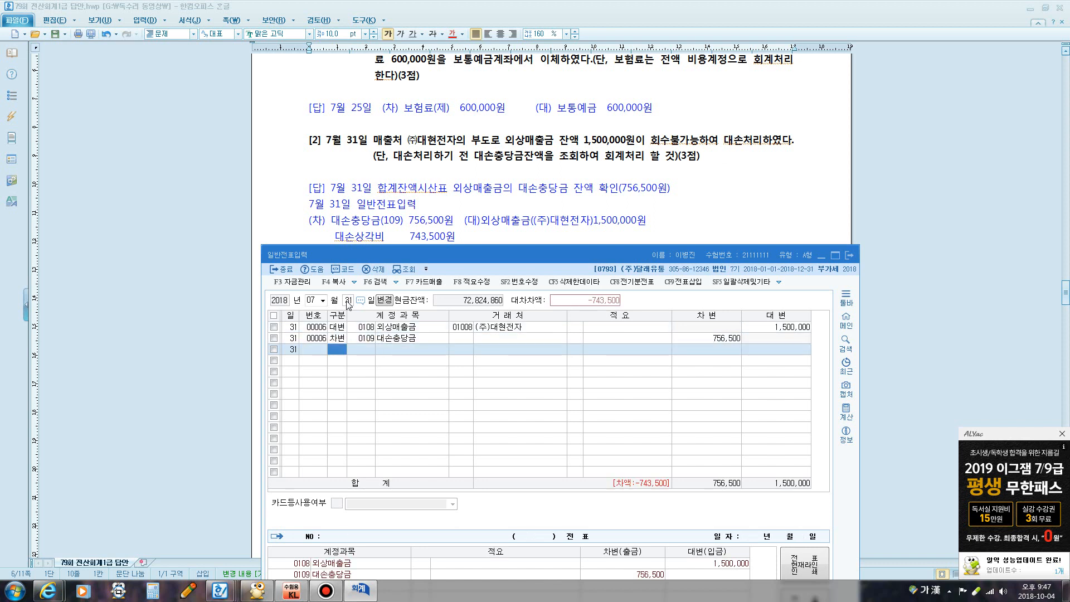
pyautogui.write('3')
pyautogui.press('Return')
pyautogui.write('대손')
pyautogui.press('Return')
pyautogui.write('상')
pyautogui.press('Return')
pyautogui.press('Return')
pyautogui.press('Return')
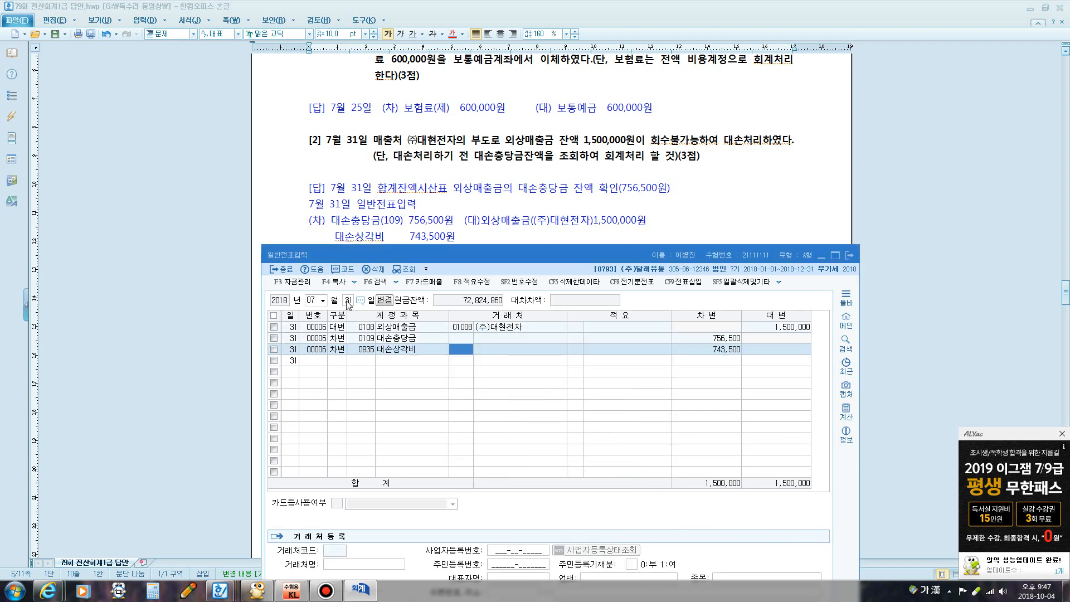
pyautogui.press('Return')
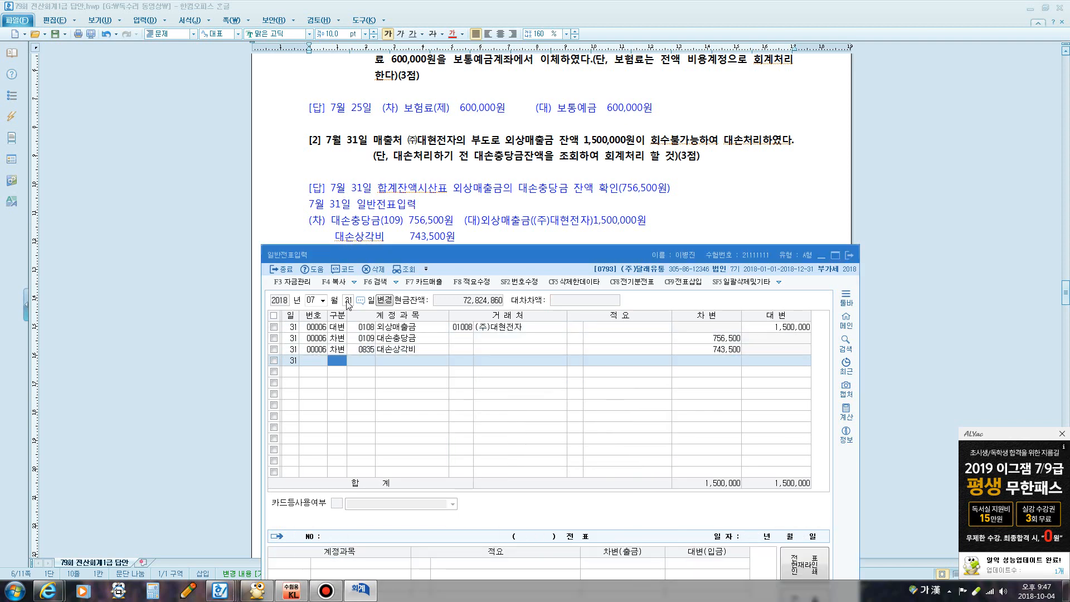
pyautogui.click(488, 196)
pyautogui.scroll(-4, 501, 201)
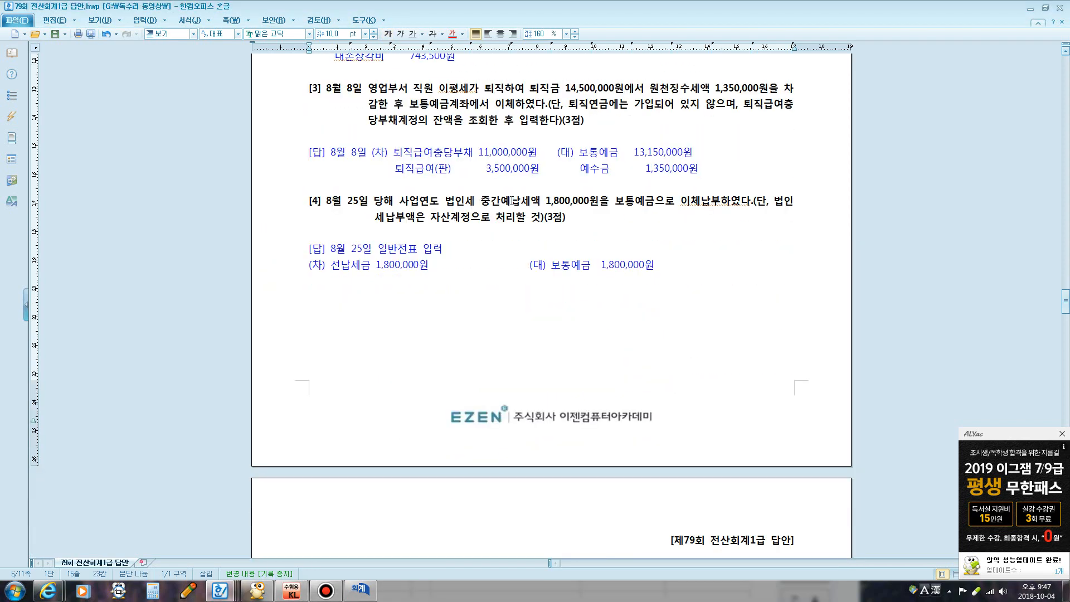
# Highlight item [3]'s 퇴직급여충당부채 balance condition and bring the KcLep main menu back
pyautogui.moveTo(368, 597)
pyautogui.moveTo(750, 103); pyautogui.dragTo(568, 128)
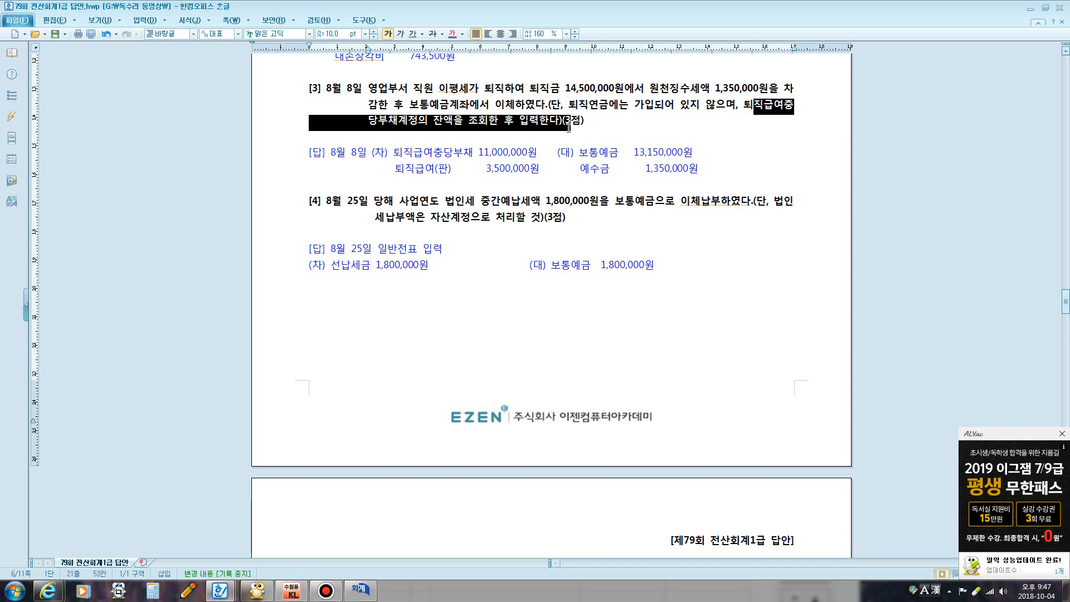
pyautogui.click(361, 590)
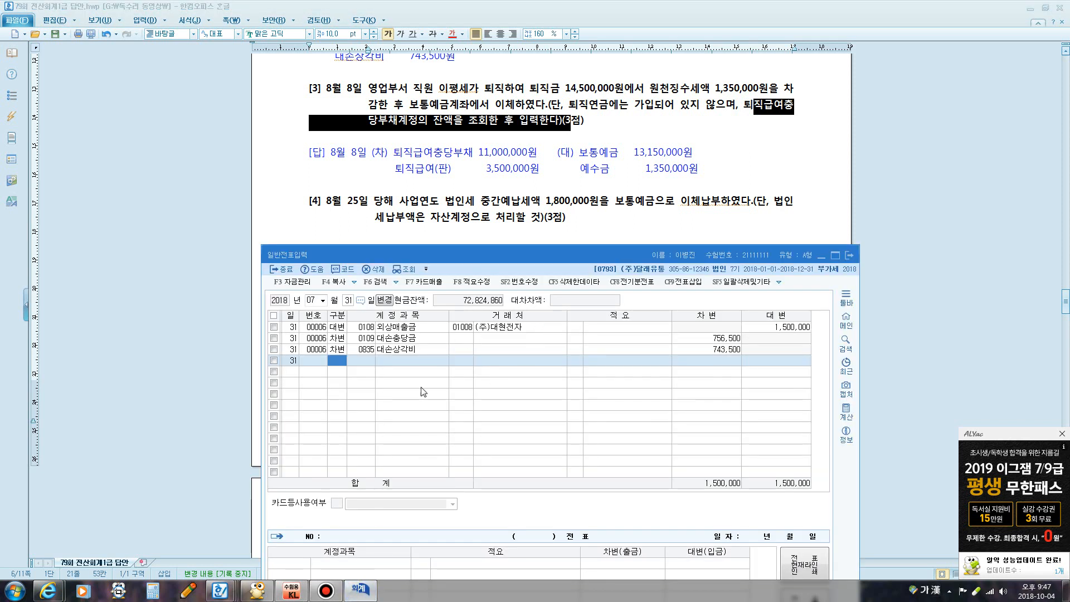
pyautogui.click(294, 592)
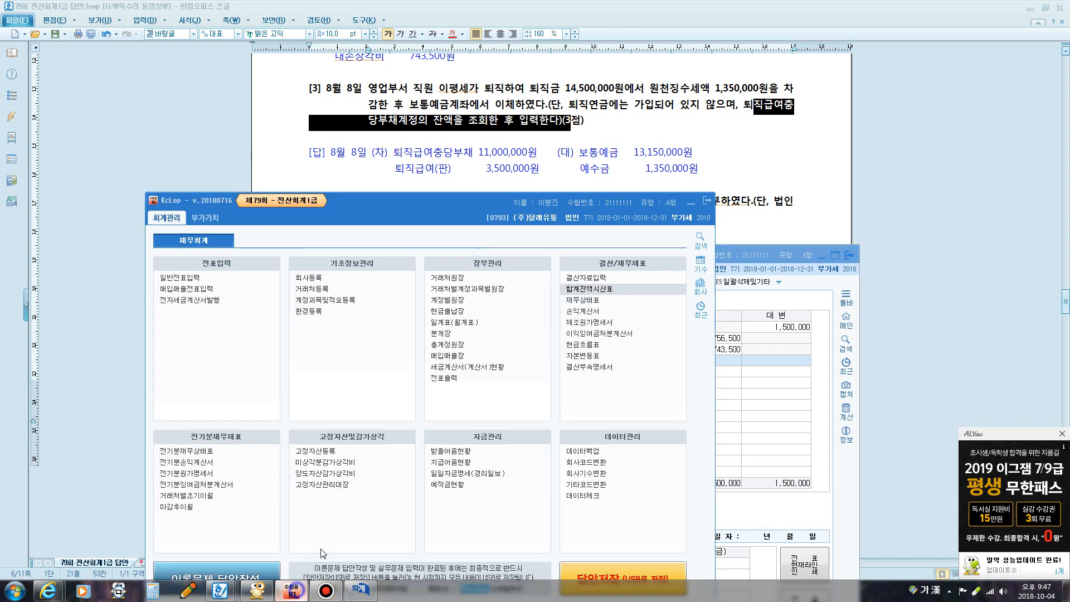
# Show the trial balance as of August 8 and search to the 퇴직급여충당부채 row
pyautogui.click(576, 290)
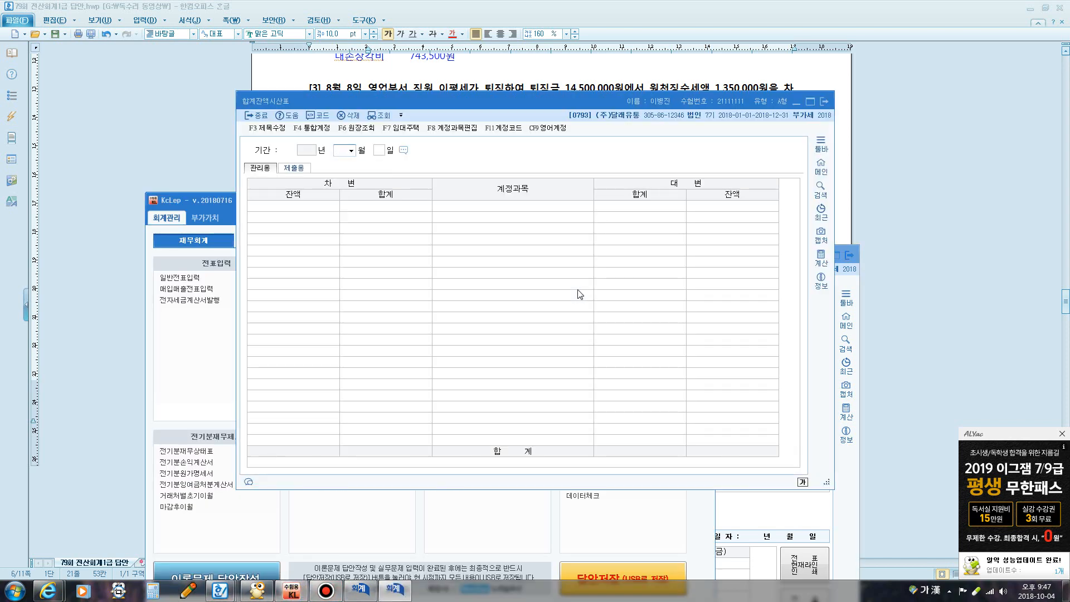
pyautogui.write('08')
pyautogui.press('Return')
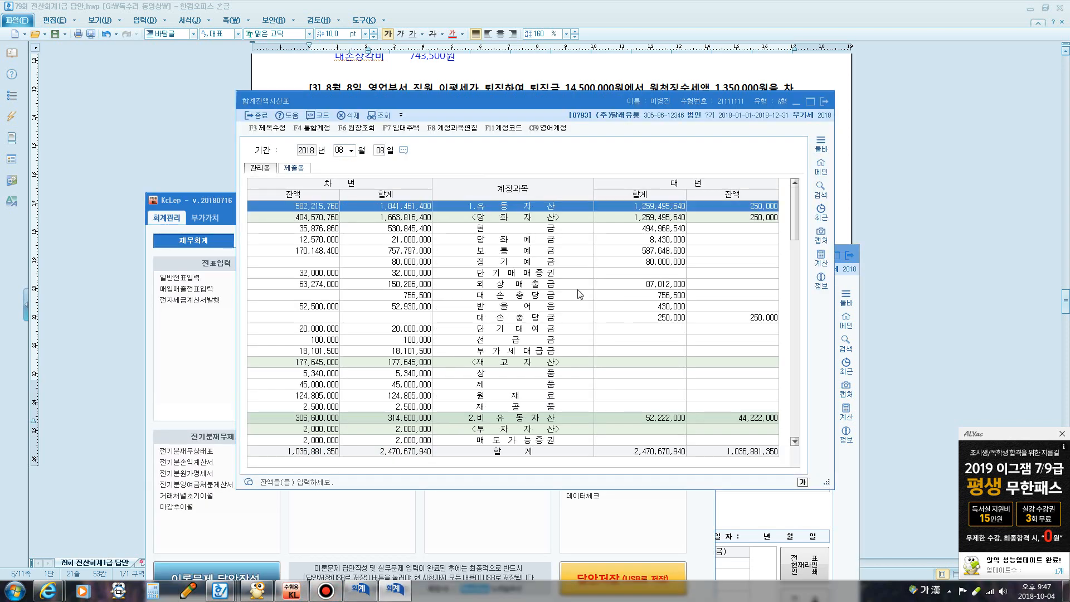
pyautogui.hotkey('ctrl', 'f')
pyautogui.write('퇴직')
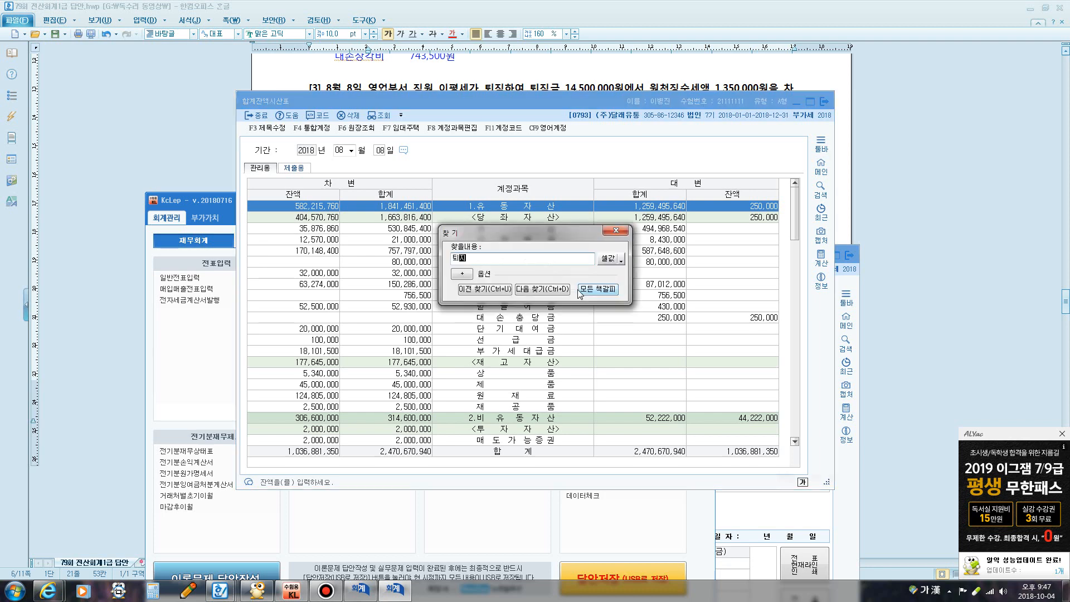
pyautogui.press('Return')
pyautogui.press('Escape')
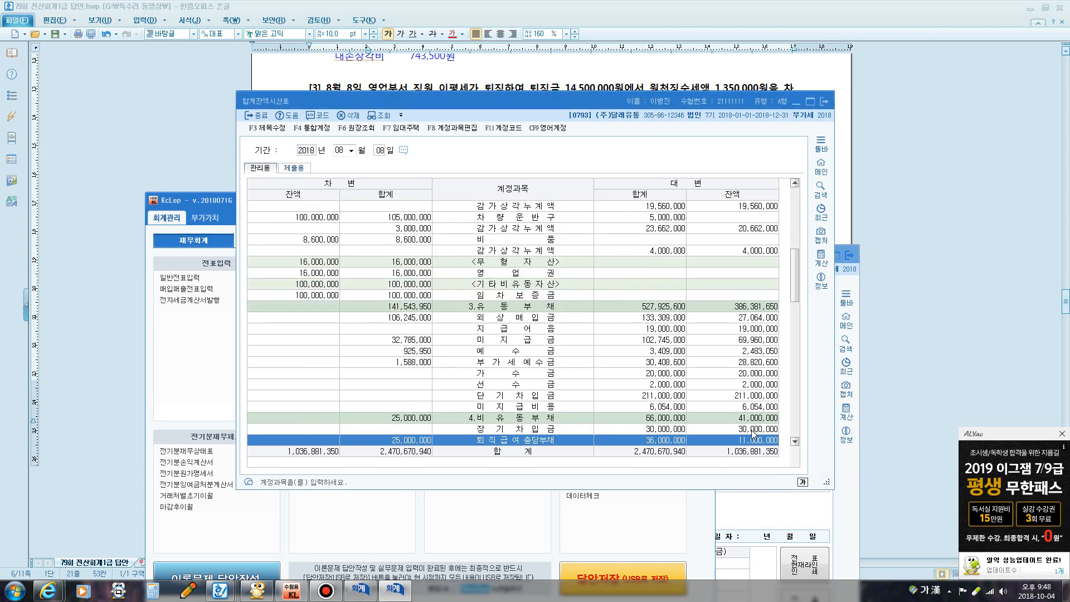
# Circle its 11,000,000 balance, then close the report and minimize the main menu
pyautogui.press('F12')
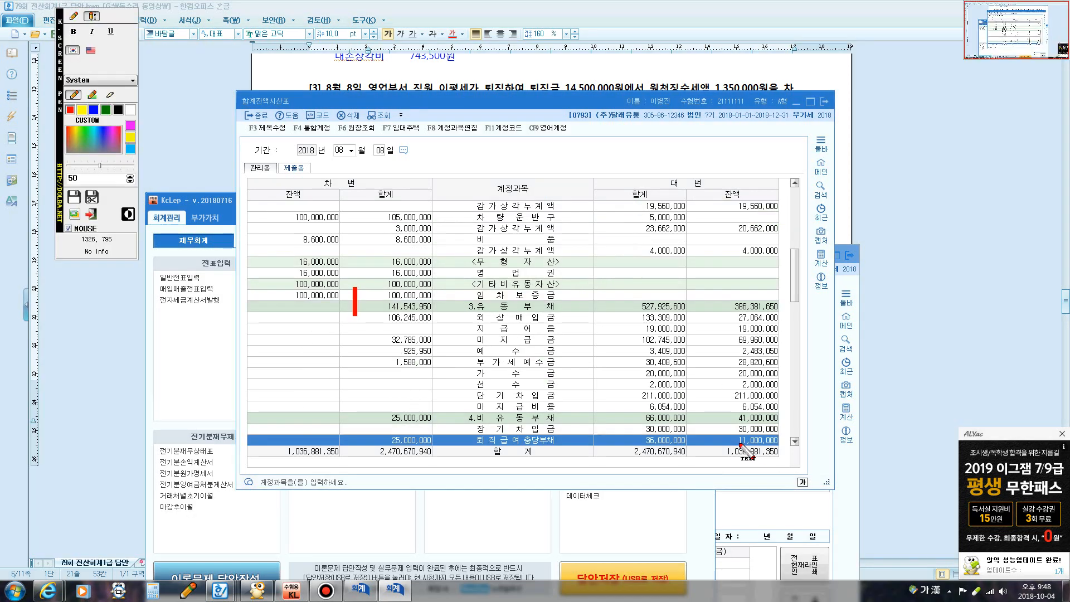
pyautogui.click(73, 16)
pyautogui.moveTo(720, 447)
pyautogui.mouseDown()
pyautogui.moveTo(775, 426)
pyautogui.moveTo(786, 464)
pyautogui.moveTo(720, 446)
pyautogui.mouseUp()
pyautogui.press('F12')
pyautogui.click(825, 101)
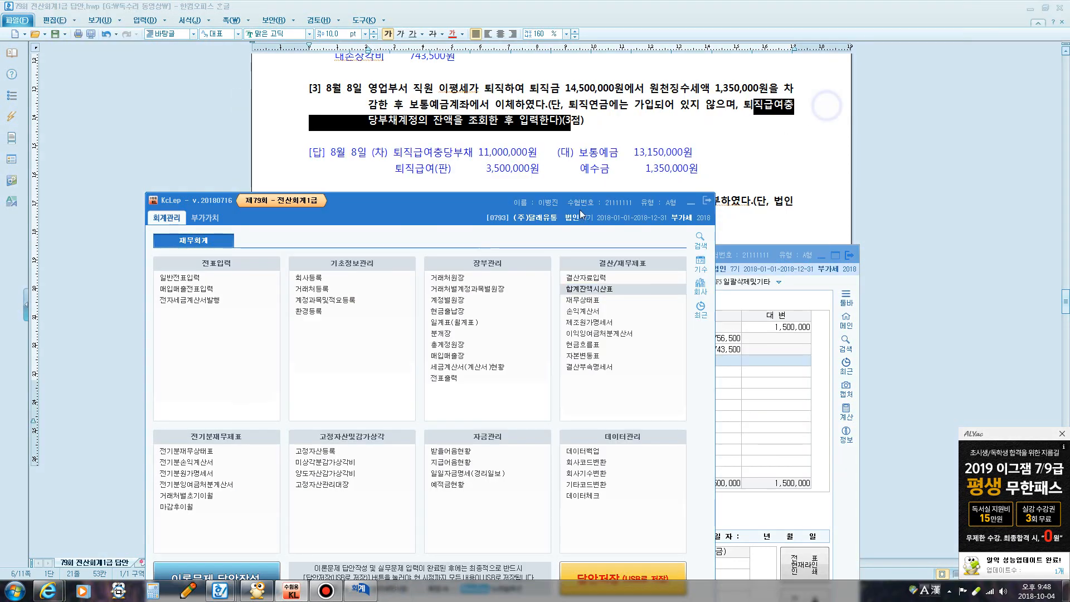
pyautogui.click(691, 203)
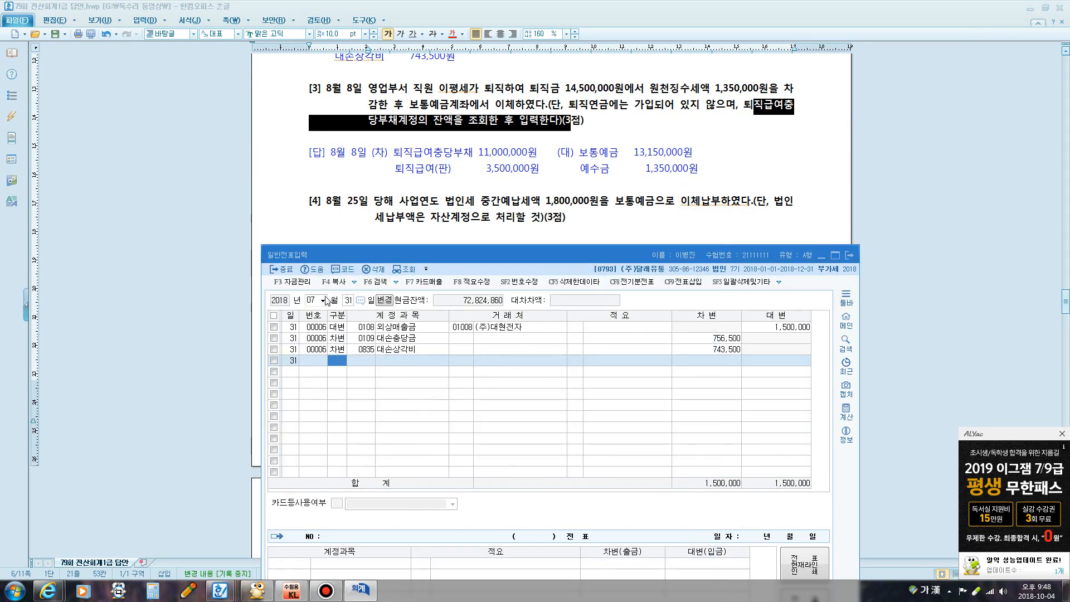
# Date the entry August 8 and debit 0295 퇴직급여충당부채 for 11,000,000
pyautogui.click(309, 299)
pyautogui.write('08')
pyautogui.press('Return')
pyautogui.write('8')
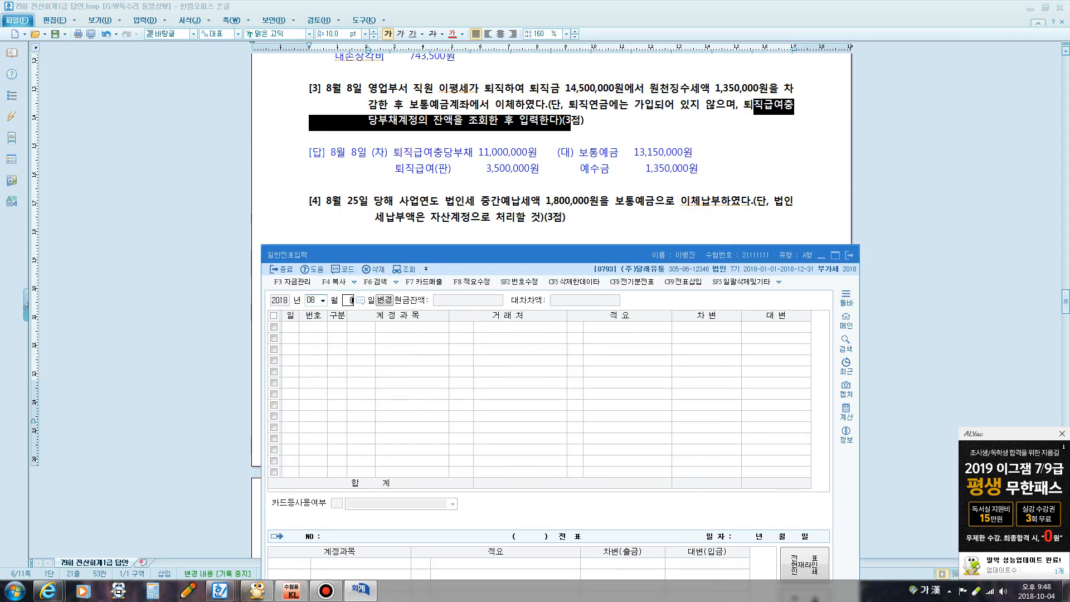
pyautogui.press('Return')
pyautogui.write('3')
pyautogui.press('Return')
pyautogui.write('295')
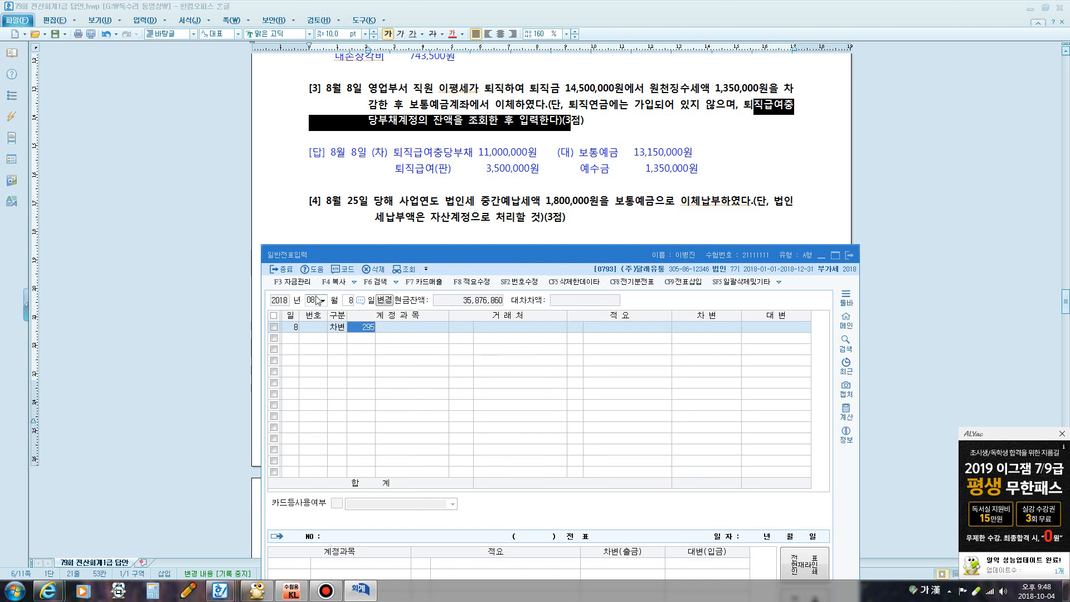
pyautogui.press('Return')
pyautogui.press('Return')
pyautogui.press('Return')
pyautogui.write('11000000')
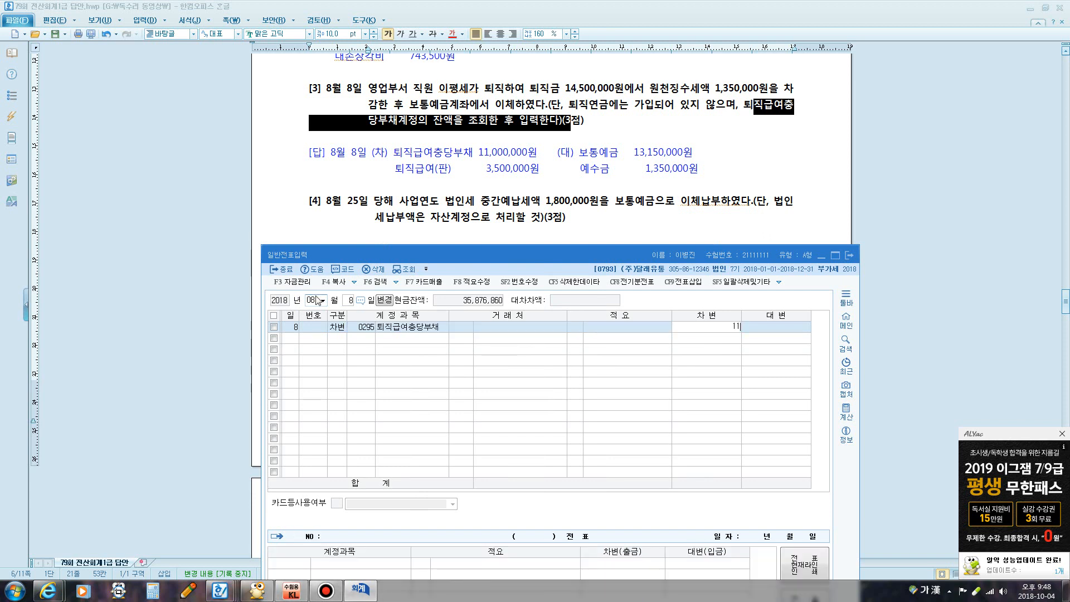
pyautogui.press('Return')
# Debit 0806 퇴직급여 for 3,500,000 on the second line
pyautogui.write('3')
pyautogui.press('Return')
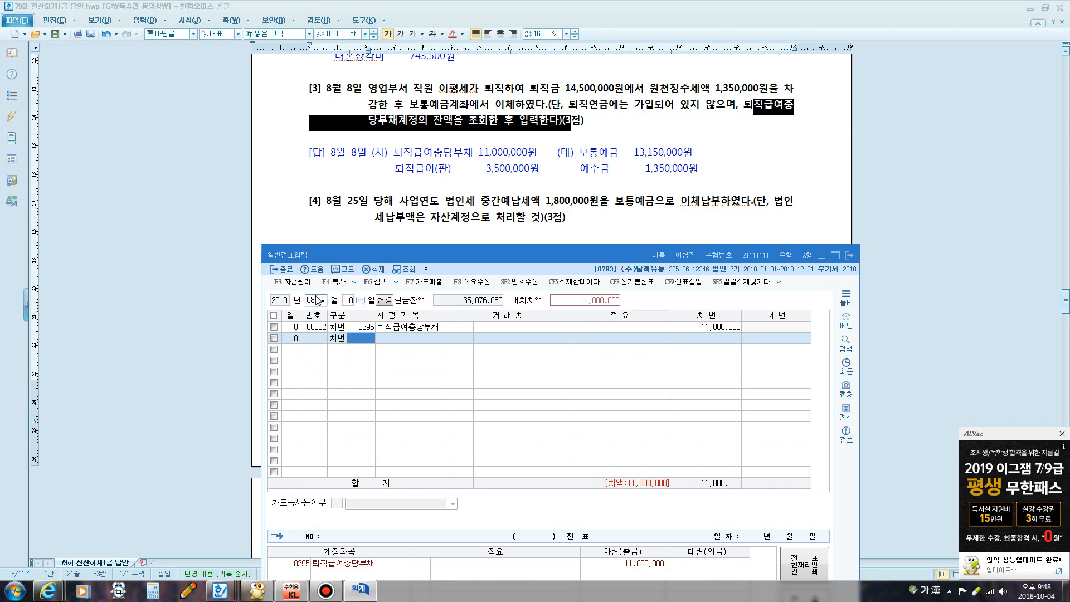
pyautogui.write('퇴직')
pyautogui.press('Return')
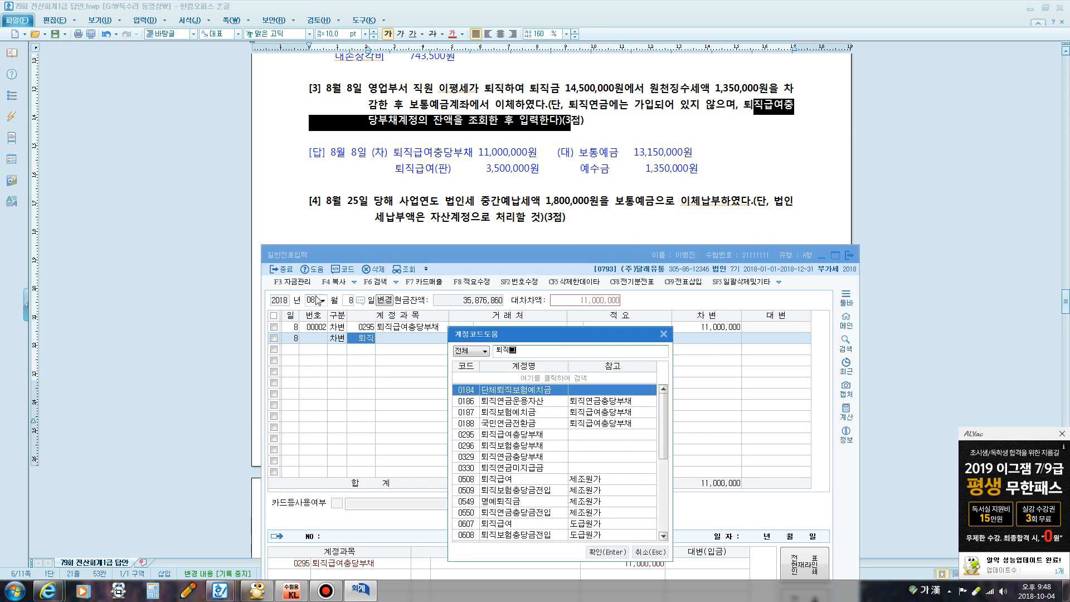
pyautogui.write('급')
pyautogui.press('Down')
pyautogui.press('Down')
pyautogui.press('Down')
pyautogui.press('Down')
pyautogui.press('Down')
pyautogui.press('Down')
pyautogui.press('Down')
pyautogui.press('Down')
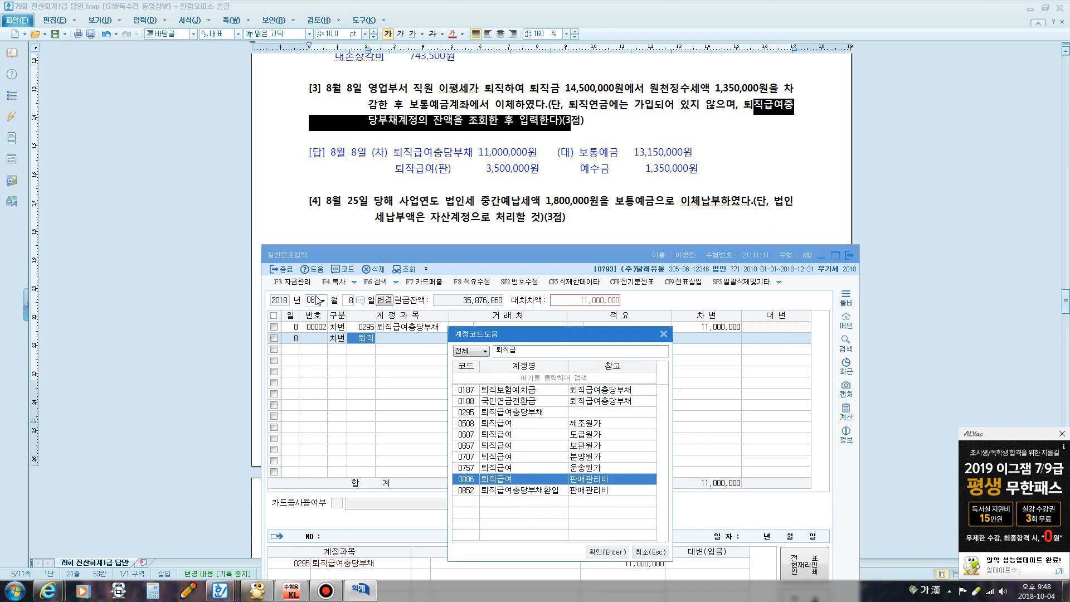
pyautogui.press('Return')
pyautogui.press('Return')
pyautogui.press('Return')
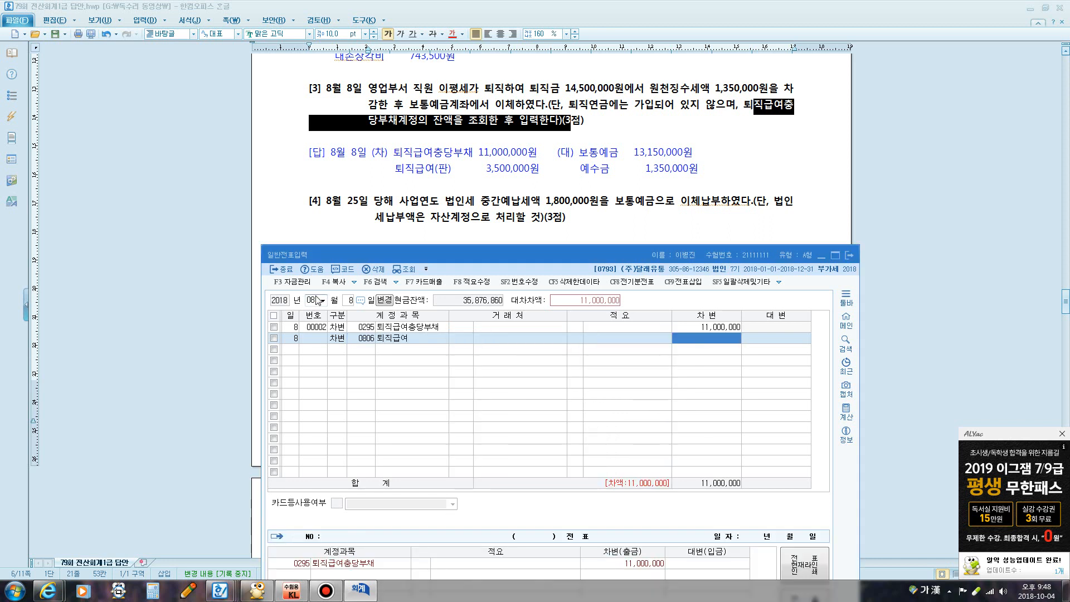
pyautogui.write('3,500')
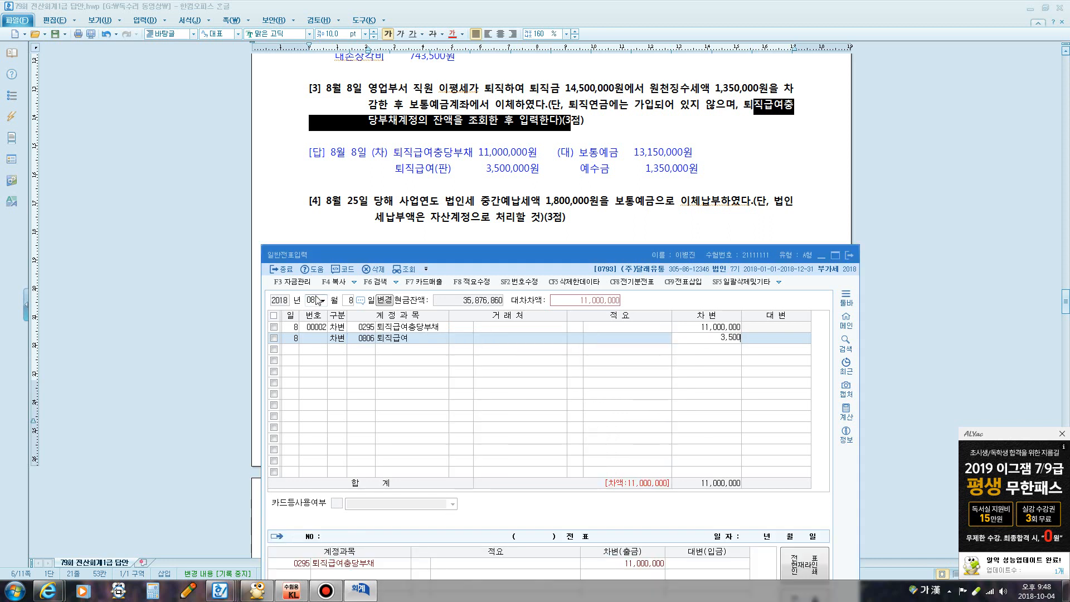
pyautogui.write(',000')
pyautogui.press('Return')
# Credit 0254 예수금 1,350,000 and 0103 보통예금 13,150,000, balancing at 14,500,000
pyautogui.write('4')
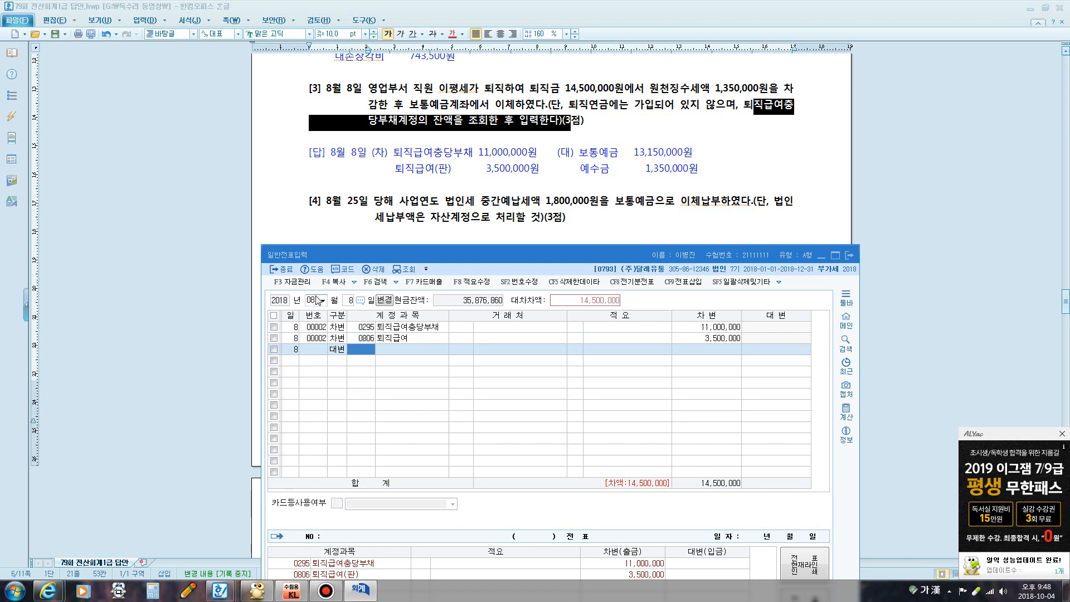
pyautogui.write('ㅇㅖ수')
pyautogui.press('Return')
pyautogui.press('Return')
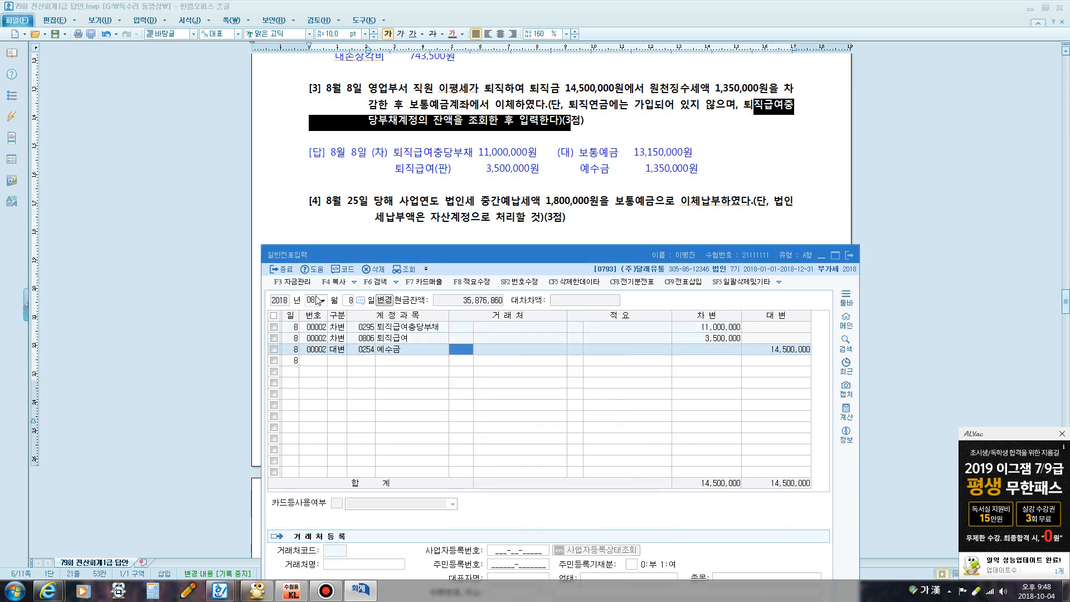
pyautogui.press('Return')
pyautogui.press('Return')
pyautogui.write('1,350')
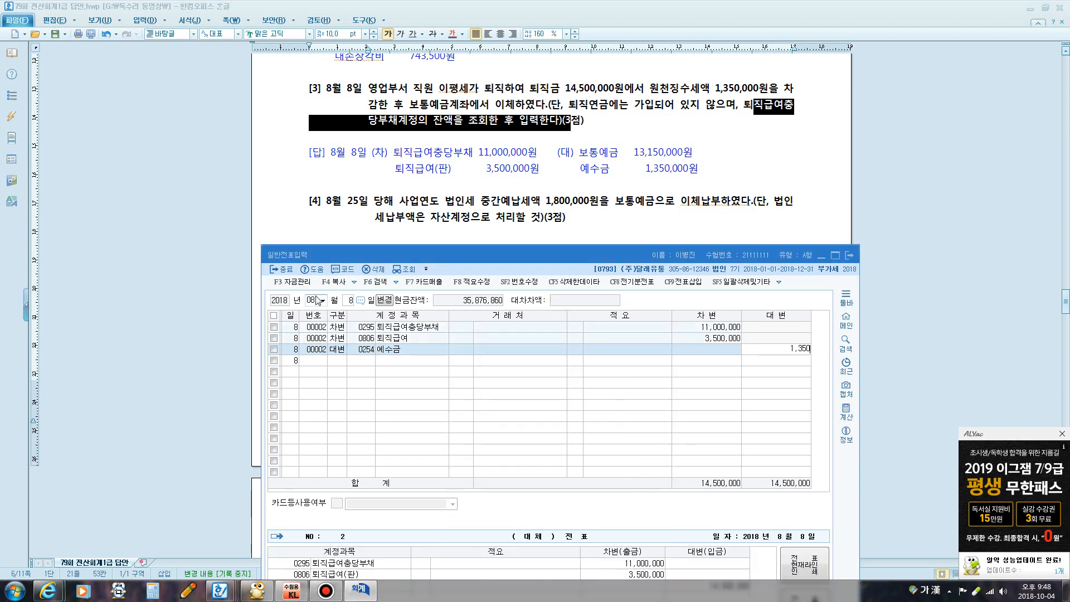
pyautogui.write(',000')
pyautogui.press('Return')
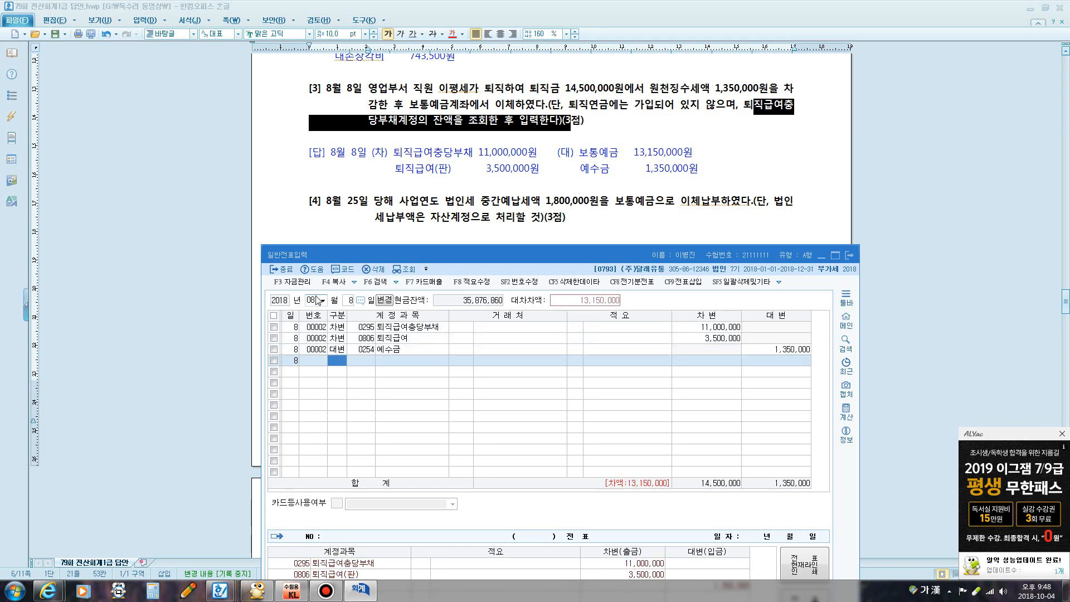
pyautogui.write('4103')
pyautogui.press('Return')
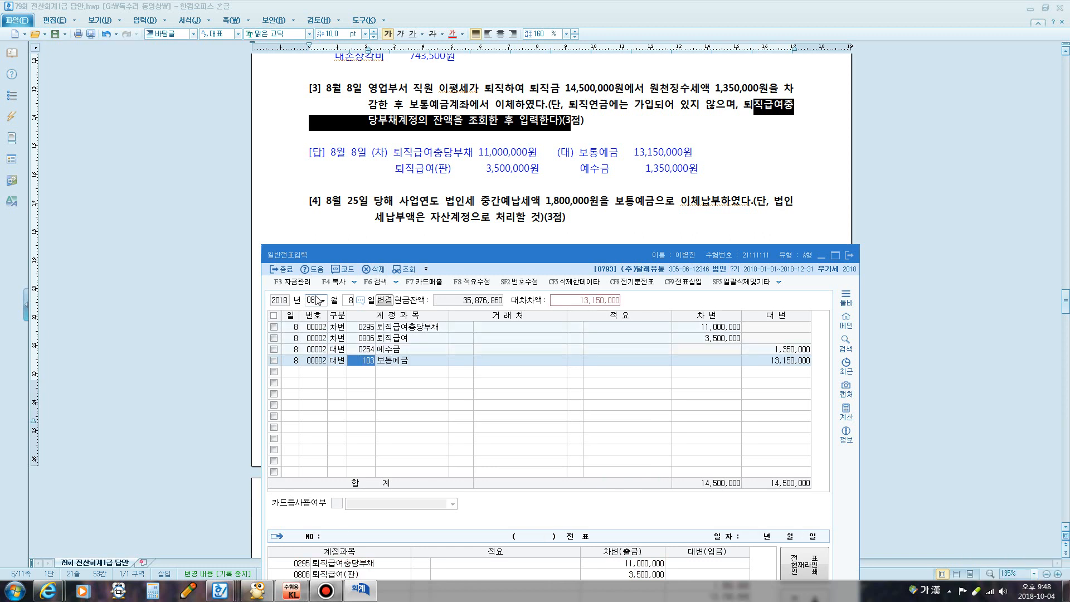
pyautogui.press('Return')
pyautogui.press('Return')
pyautogui.press('Return')
pyautogui.press('Return')
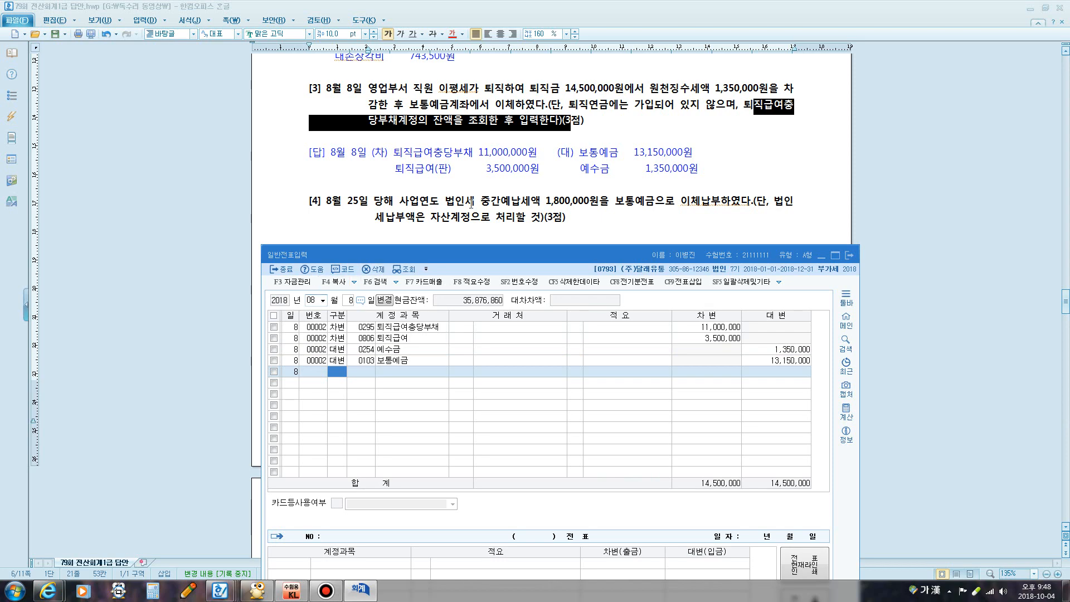
pyautogui.click(442, 153)
pyautogui.scroll(-2, 445, 163)
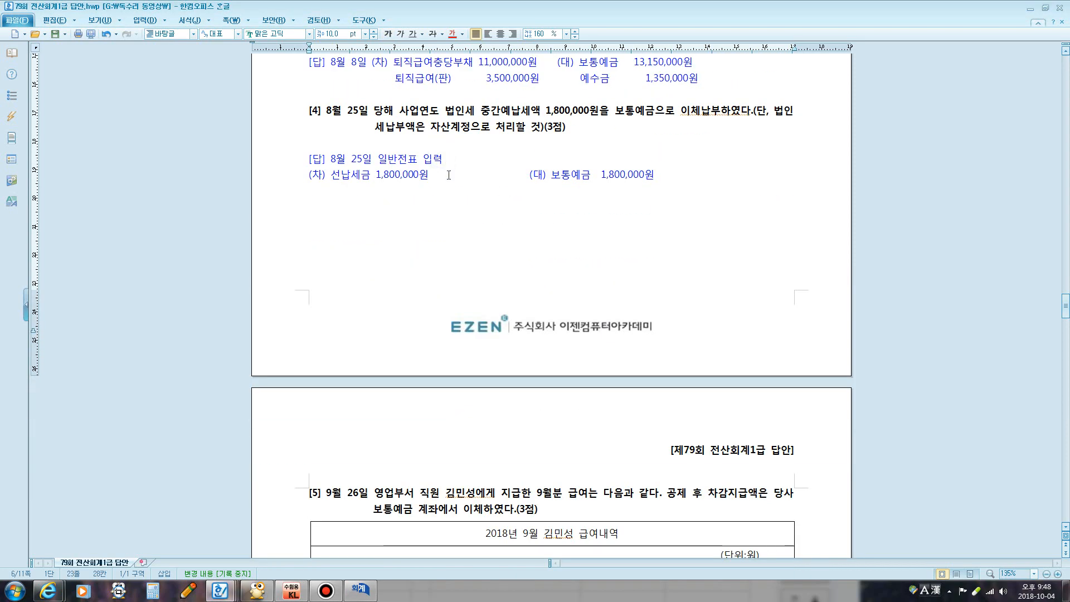
# Date the voucher August 25 and debit 0136 선납세금 for 1,800,000
pyautogui.moveTo(478, 104); pyautogui.dragTo(475, 132)
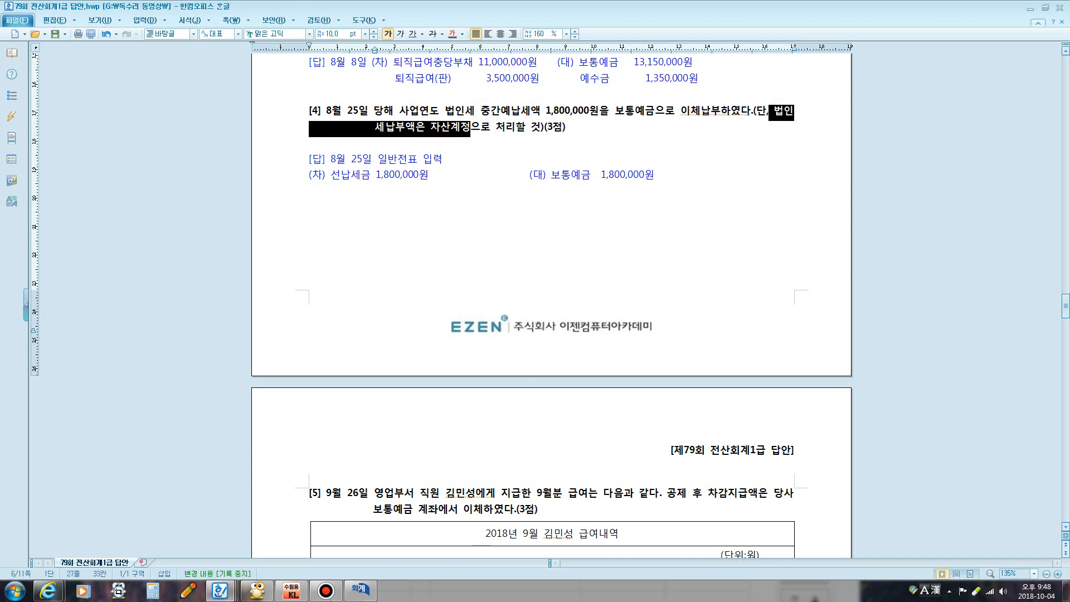
pyautogui.click(360, 589)
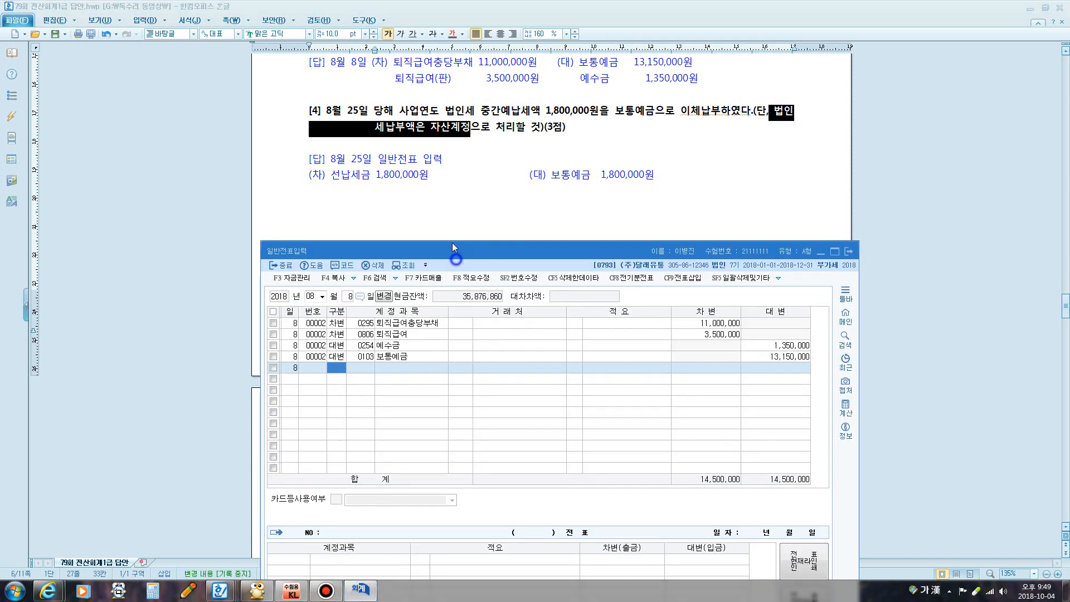
pyautogui.moveTo(452, 245); pyautogui.dragTo(454, 178)
pyautogui.click(346, 228)
pyautogui.write('25')
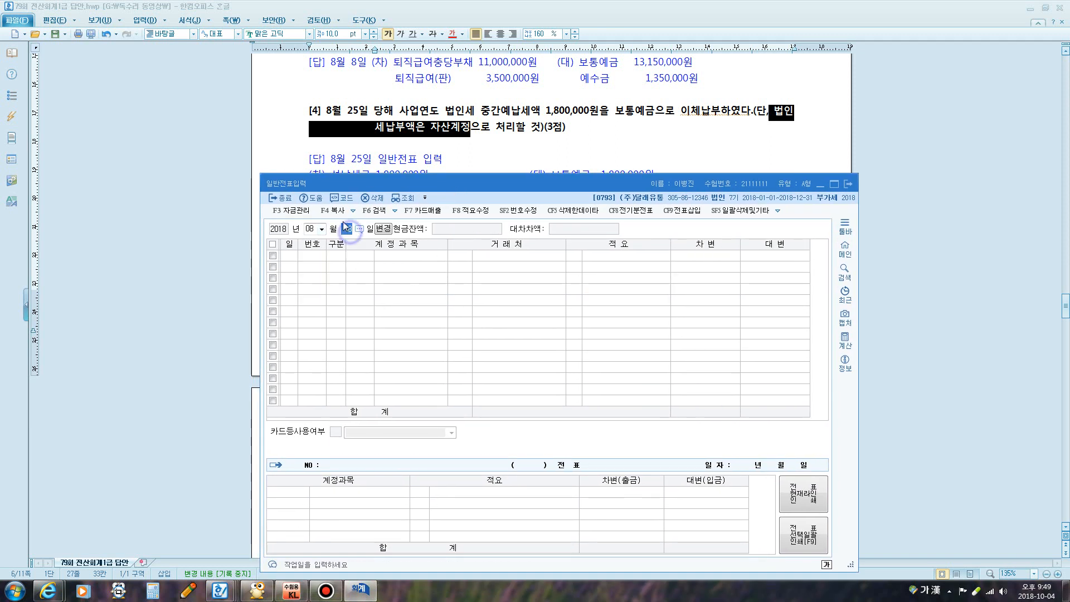
pyautogui.press('Return')
pyautogui.write('3')
pyautogui.press('Return')
pyautogui.write('ㅅ')
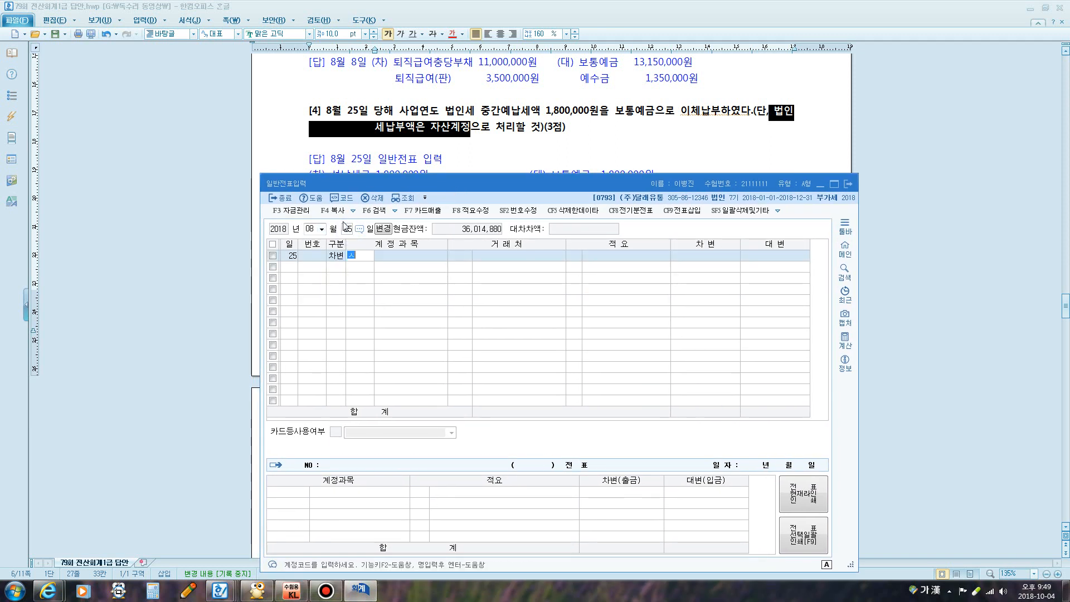
pyautogui.write('ㅓㄴ납')
pyautogui.press('Return')
pyautogui.press('Return')
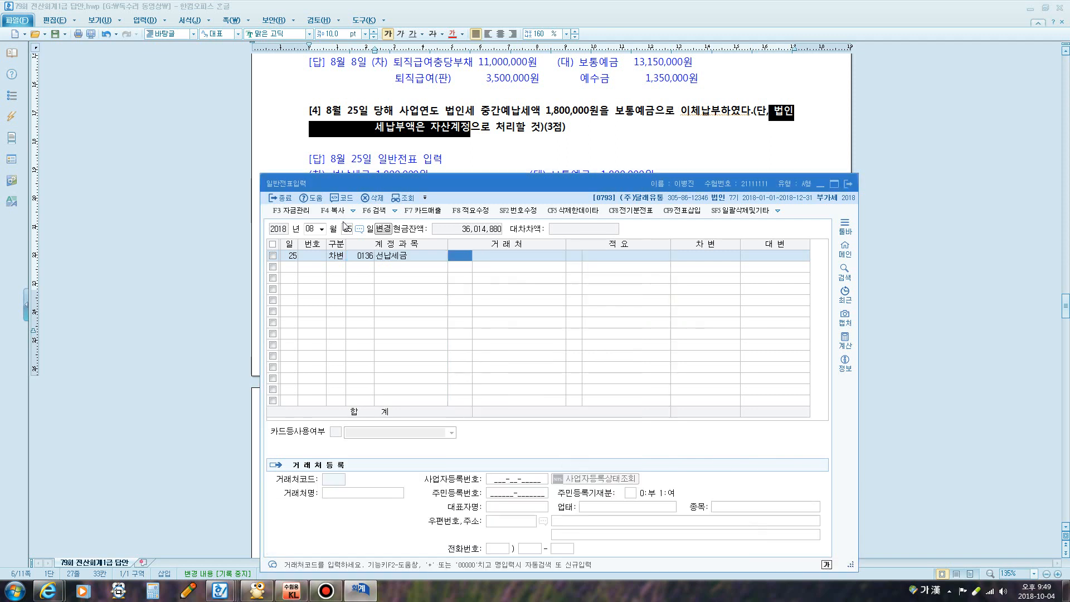
pyautogui.press('Return')
pyautogui.press('Return')
pyautogui.press('Return')
pyautogui.write('1800000')
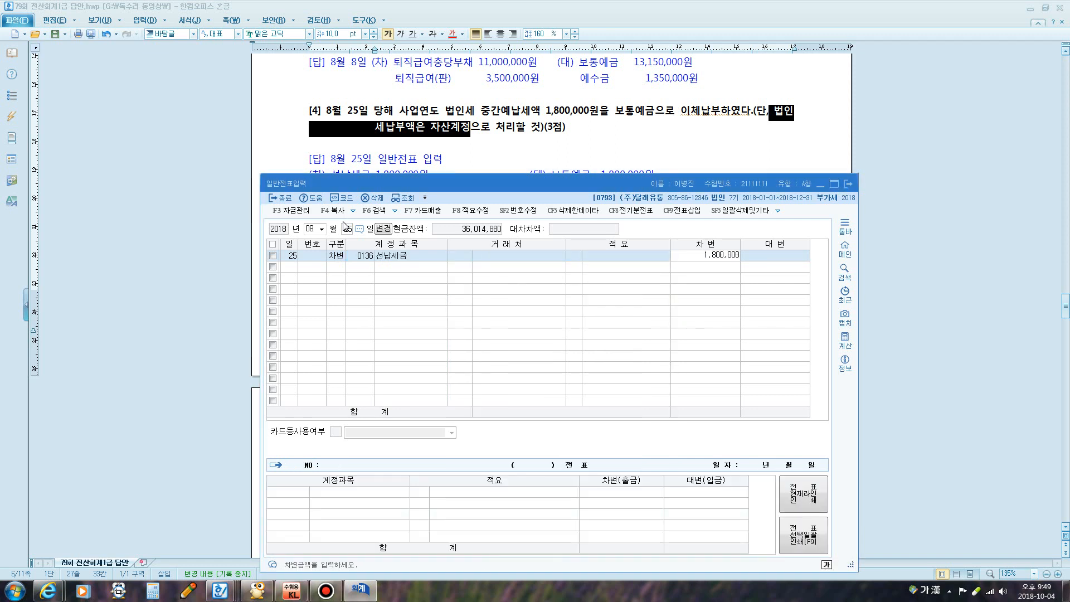
pyautogui.press('Return')
# Credit 0103 보통예금 for the balancing 1,800,000
pyautogui.write('4103')
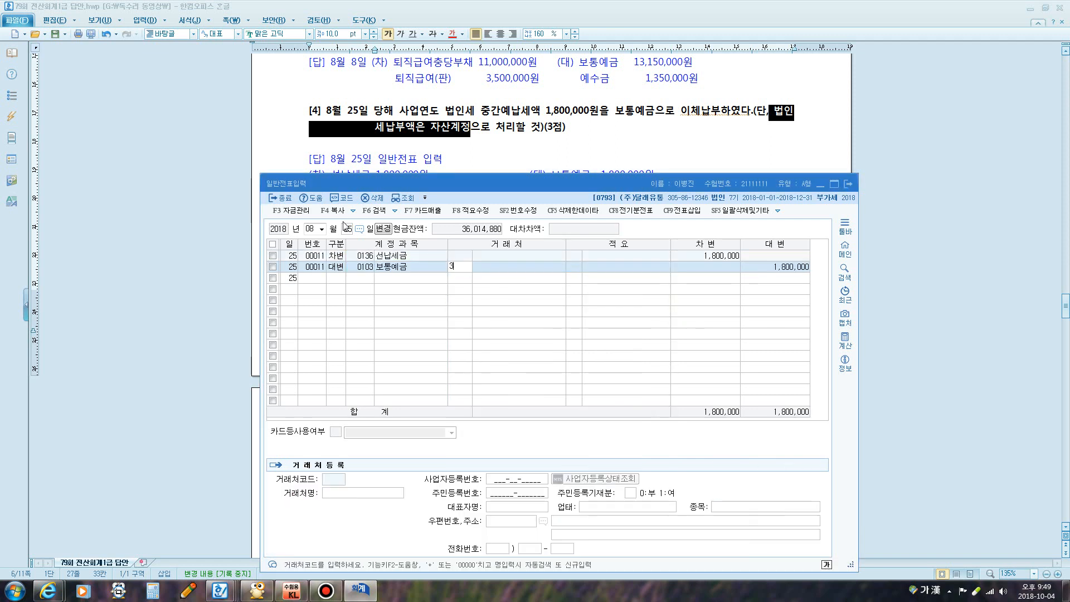
pyautogui.press('BackSpace')
pyautogui.press('Return')
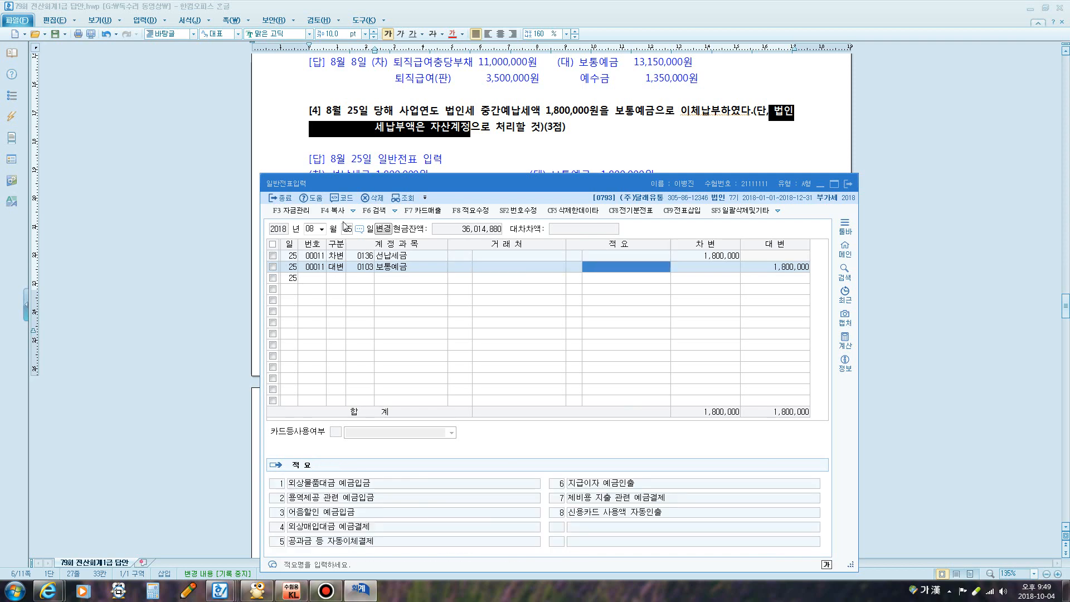
pyautogui.press('Return')
pyautogui.press('Return')
pyautogui.scroll(-10, 520, 148)
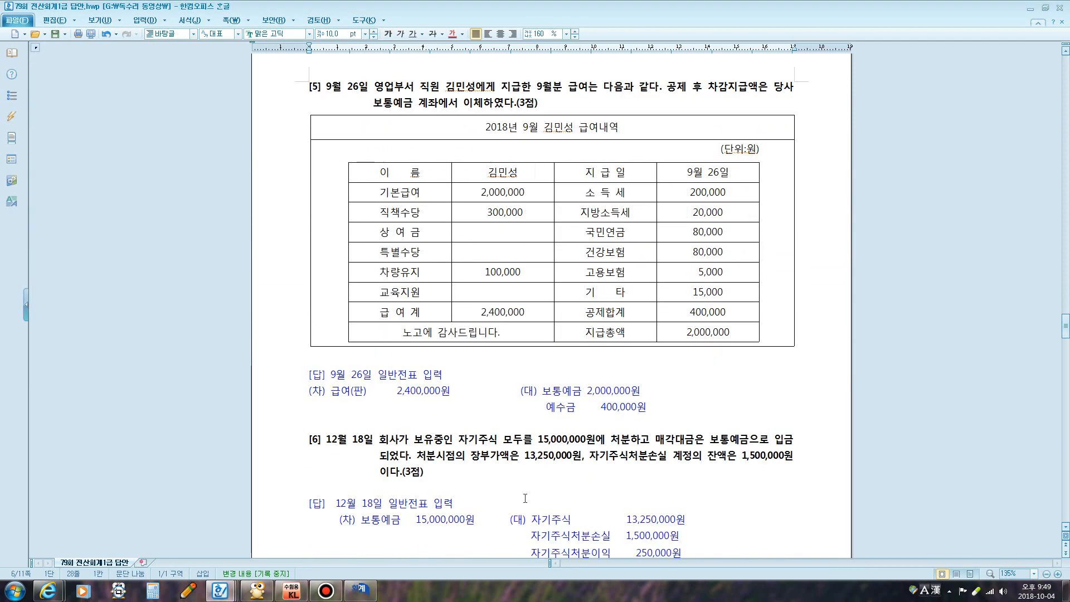
# Check the 2,400,000 gross salary on the payroll statement and reposition the voucher window
pyautogui.moveTo(363, 597)
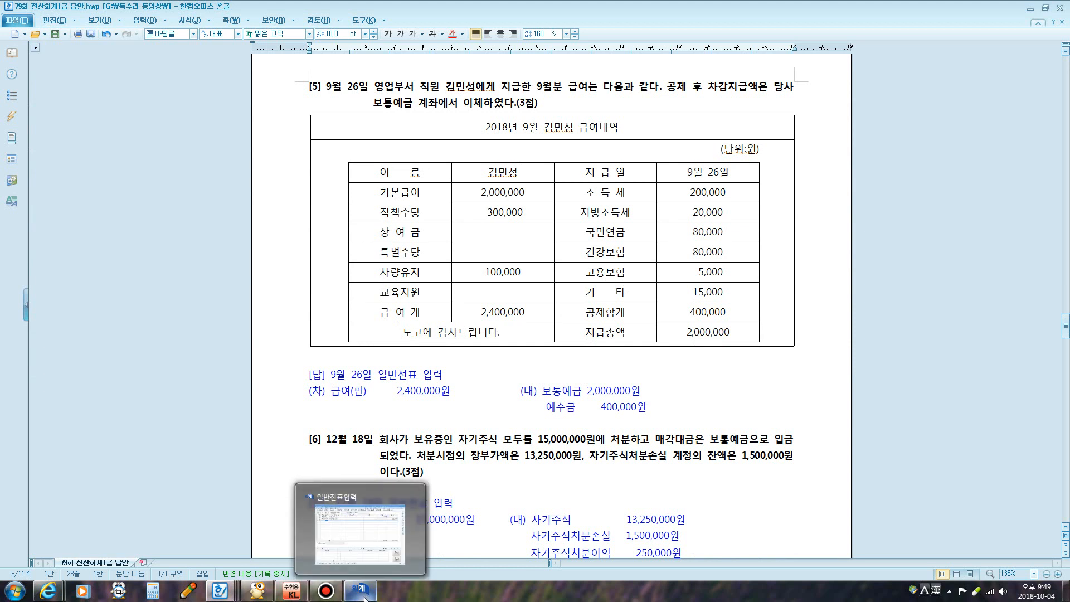
pyautogui.moveTo(479, 313); pyautogui.dragTo(542, 309)
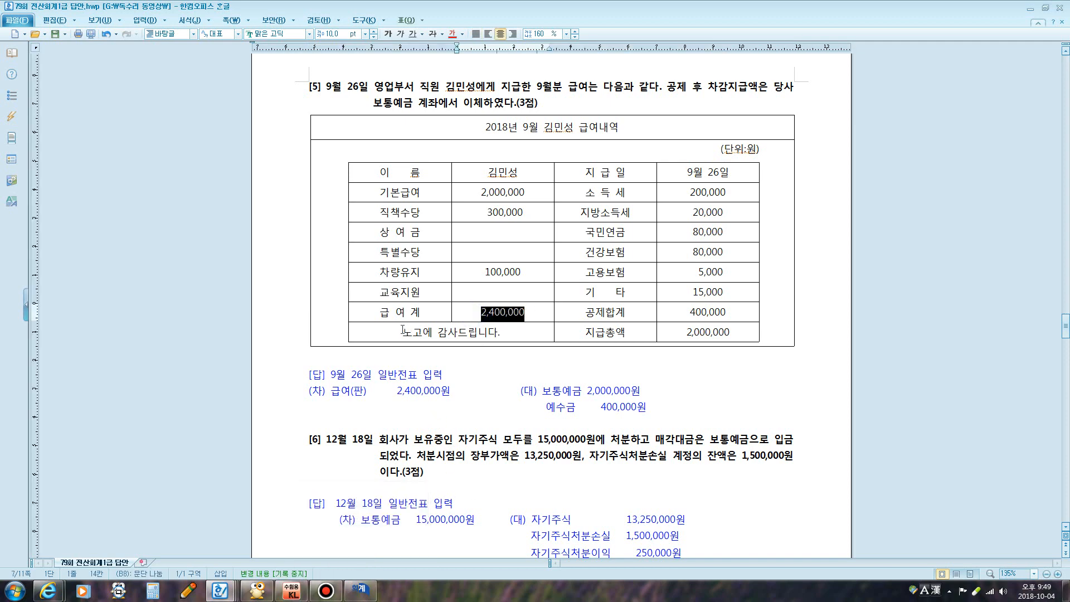
pyautogui.moveTo(402, 332); pyautogui.dragTo(496, 332)
pyautogui.click(360, 589)
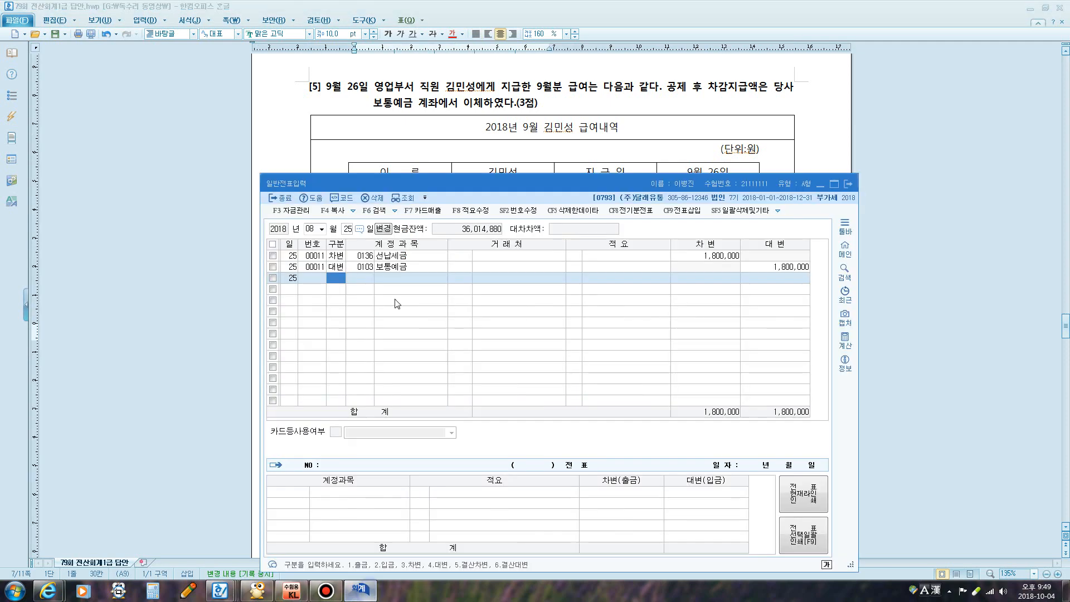
pyautogui.moveTo(453, 185); pyautogui.dragTo(448, 357)
pyautogui.click(489, 266)
pyautogui.scroll(-5, 489, 267)
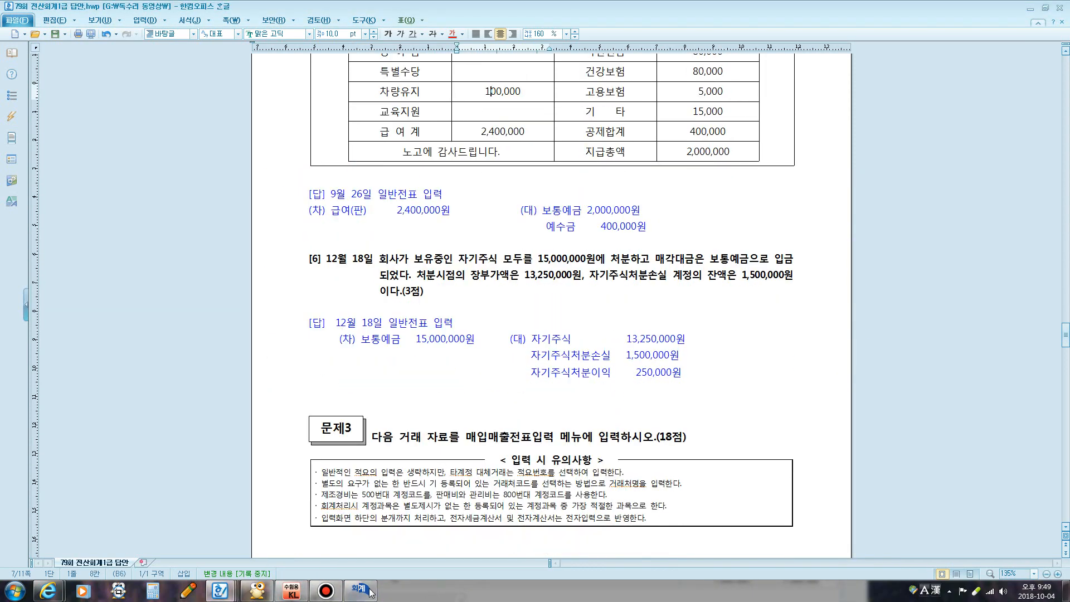
pyautogui.click(360, 590)
pyautogui.moveTo(451, 357); pyautogui.dragTo(450, 239)
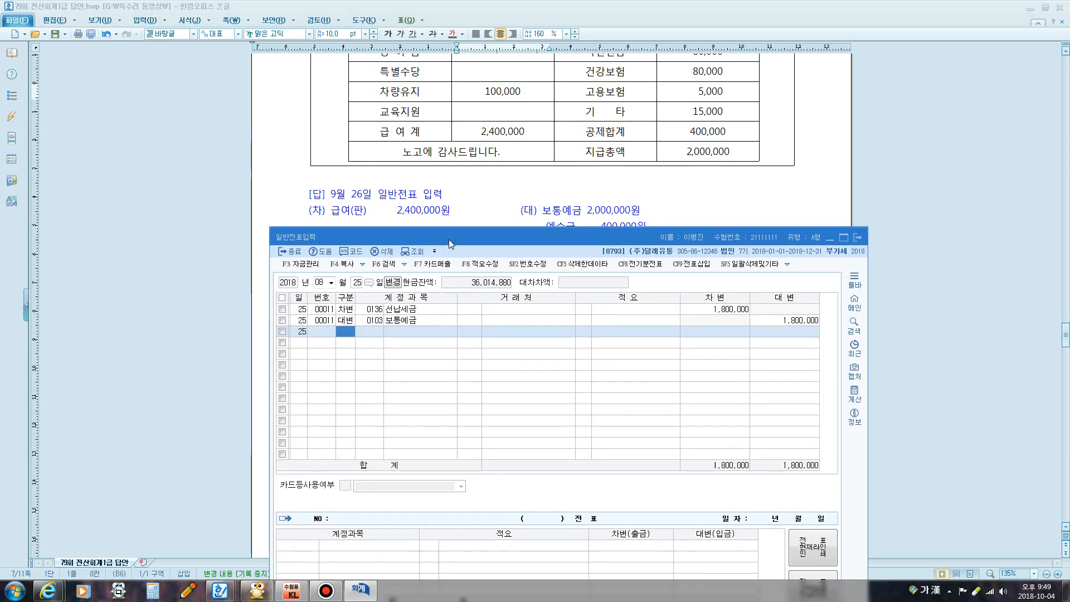
# Date the voucher September 26 and debit 0801 급여 for 2,400,000
pyautogui.click(323, 279)
pyautogui.write('0926')
pyautogui.press('Return')
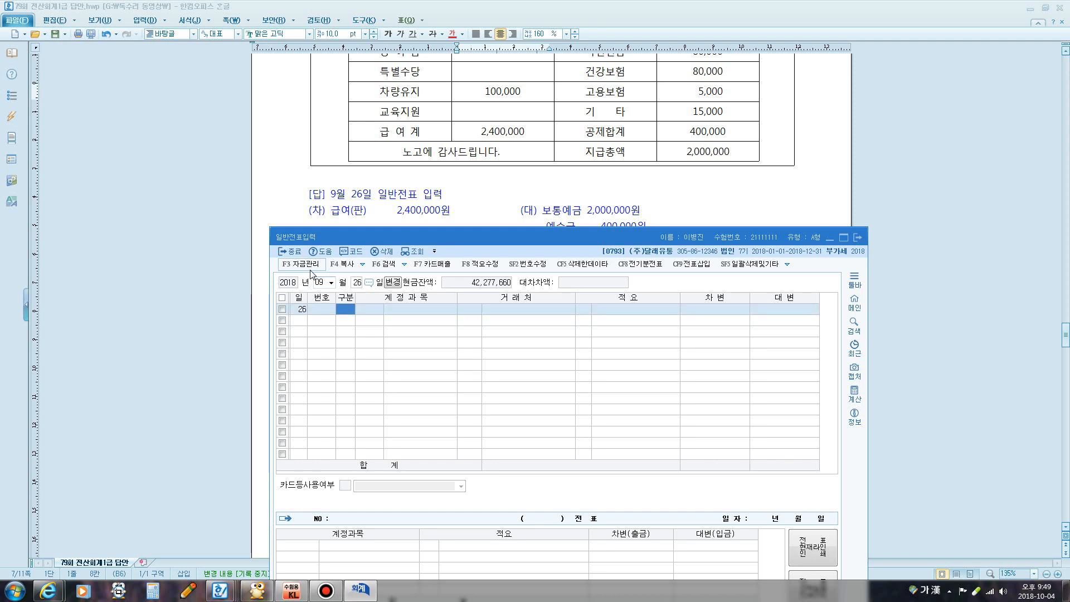
pyautogui.write('3')
pyautogui.press('Return')
pyautogui.write('801')
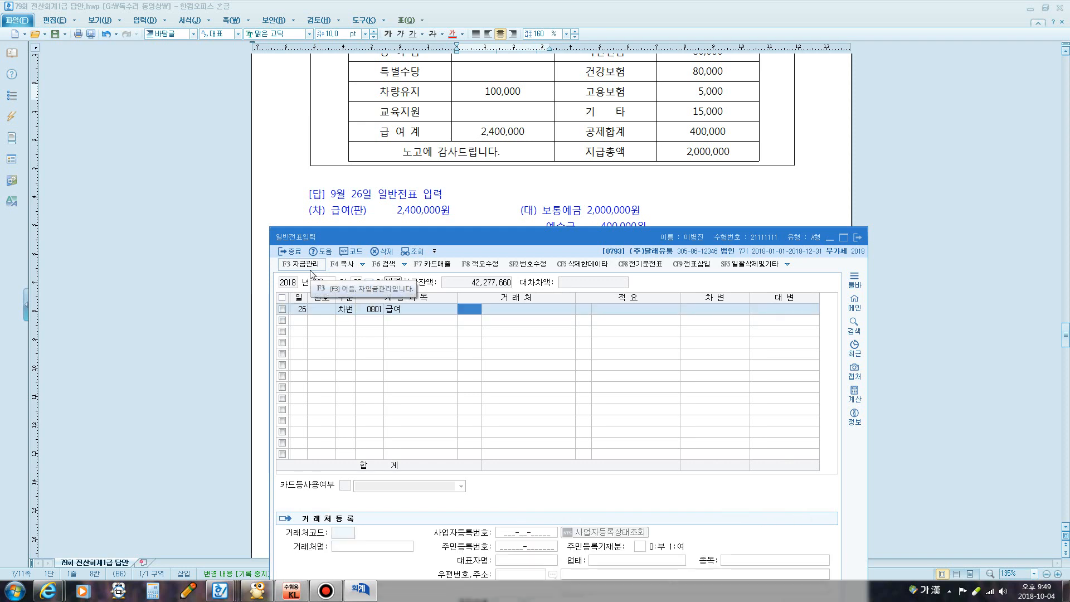
pyautogui.press('Return')
pyautogui.press('Return')
pyautogui.press('Return')
pyautogui.write('2,400,000')
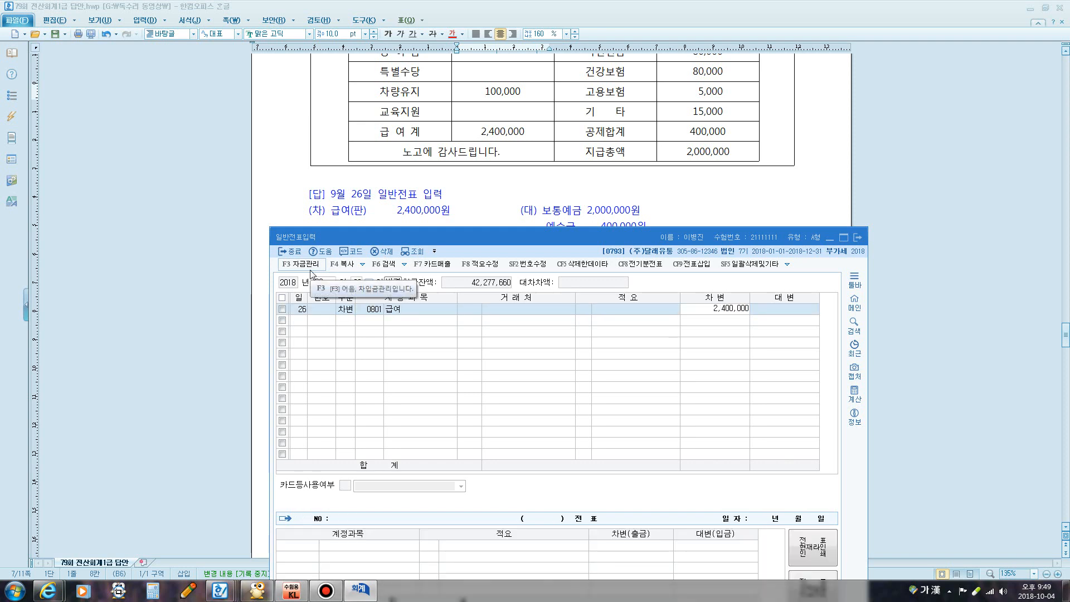
pyautogui.press('Return')
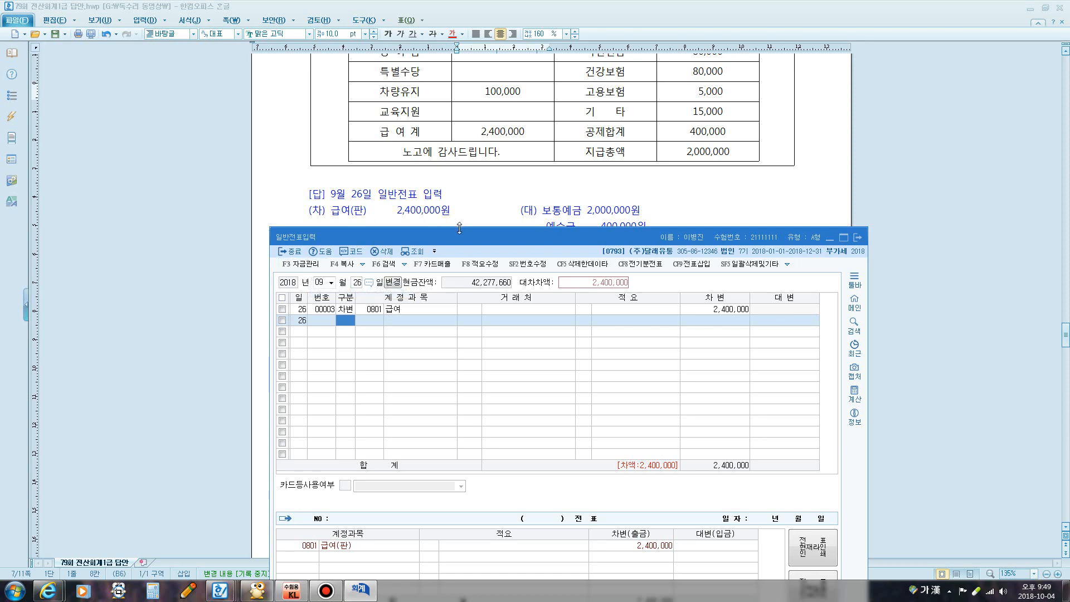
pyautogui.moveTo(467, 238); pyautogui.dragTo(466, 262)
pyautogui.click(569, 198)
pyautogui.scroll(2, 571, 205)
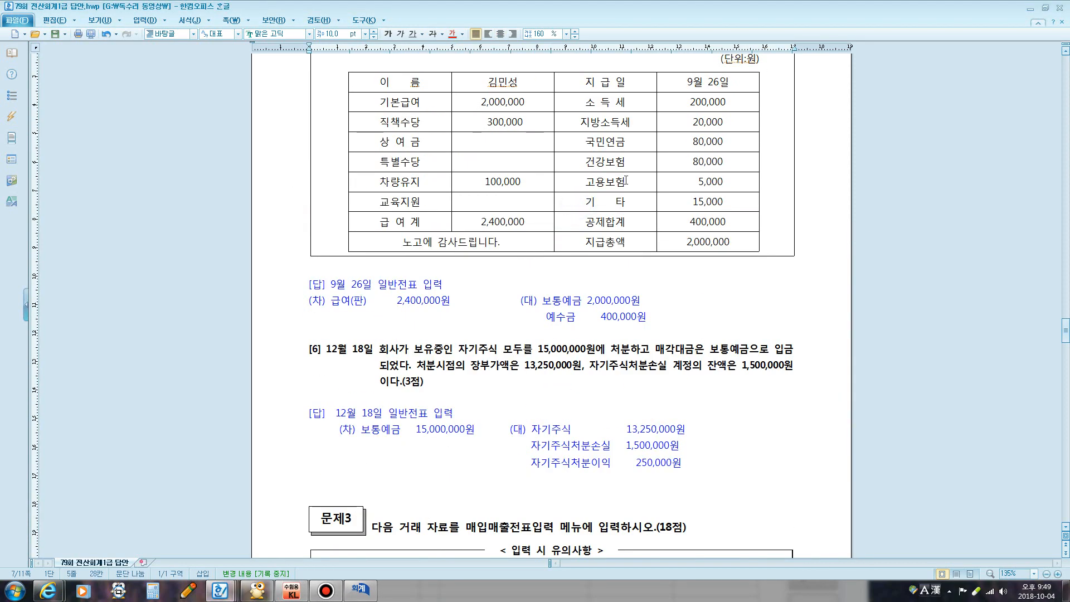
# Highlight the 400,000 total deductions in the answer key and start a 대변 second row
pyautogui.moveTo(673, 109); pyautogui.dragTo(709, 201)
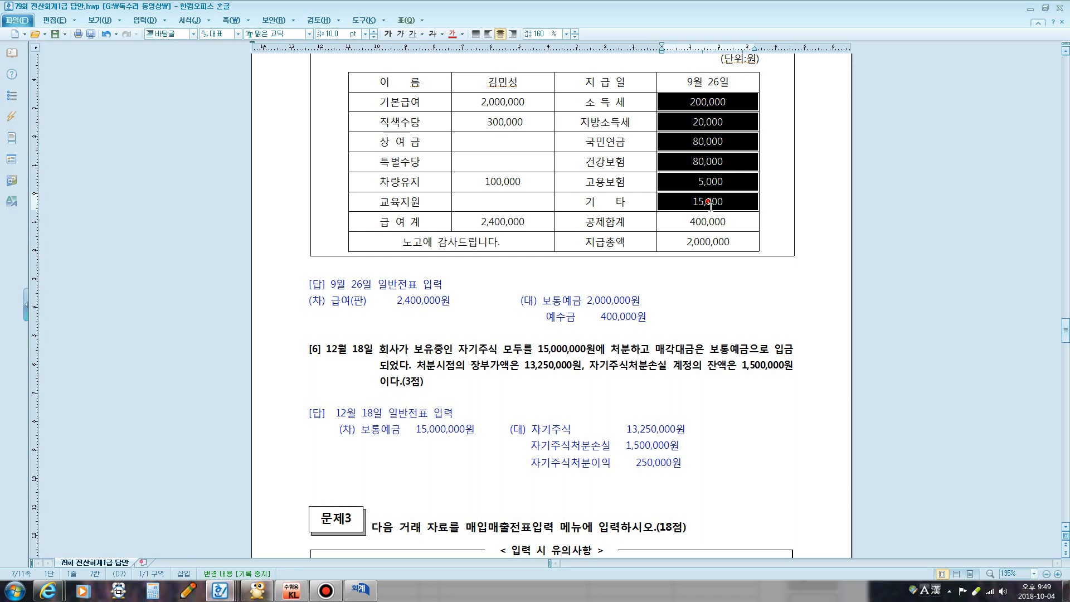
pyautogui.click(708, 222)
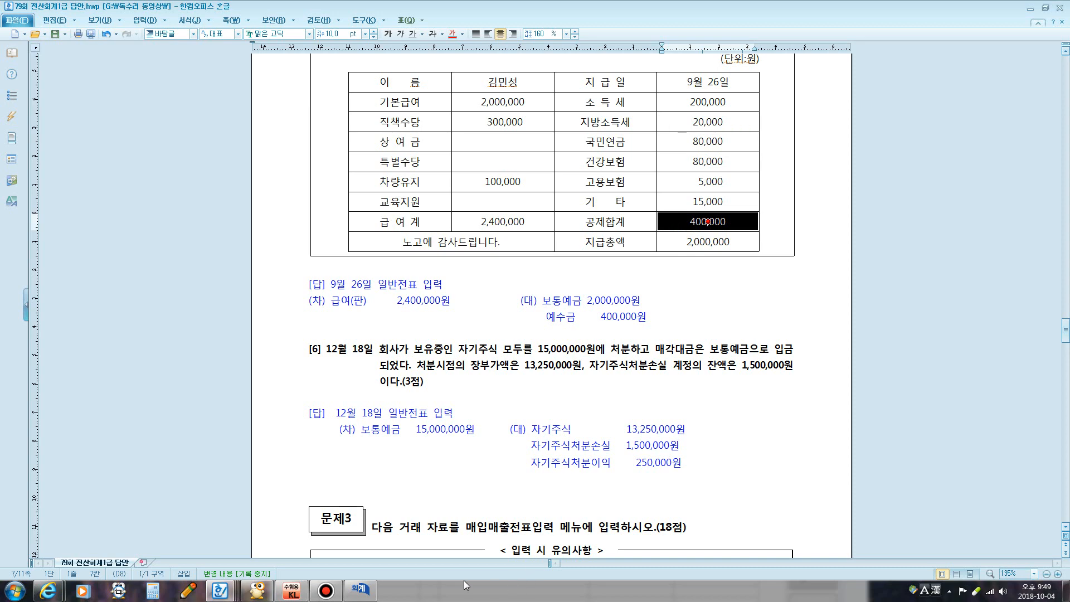
pyautogui.click(360, 589)
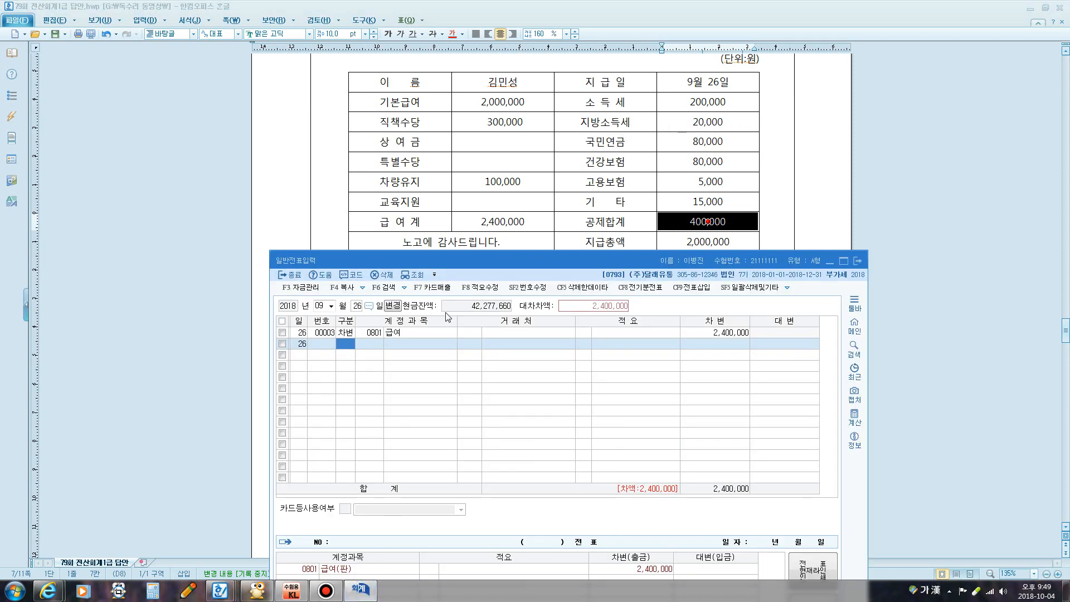
pyautogui.write('2')
pyautogui.press('Return')
pyautogui.write('54')
pyautogui.press('Return')
pyautogui.press('Escape')
pyautogui.write('4')
pyautogui.press('Return')
# Credit 0254 예수금 for 400,000 on the second row
pyautogui.write('254')
pyautogui.press('Return')
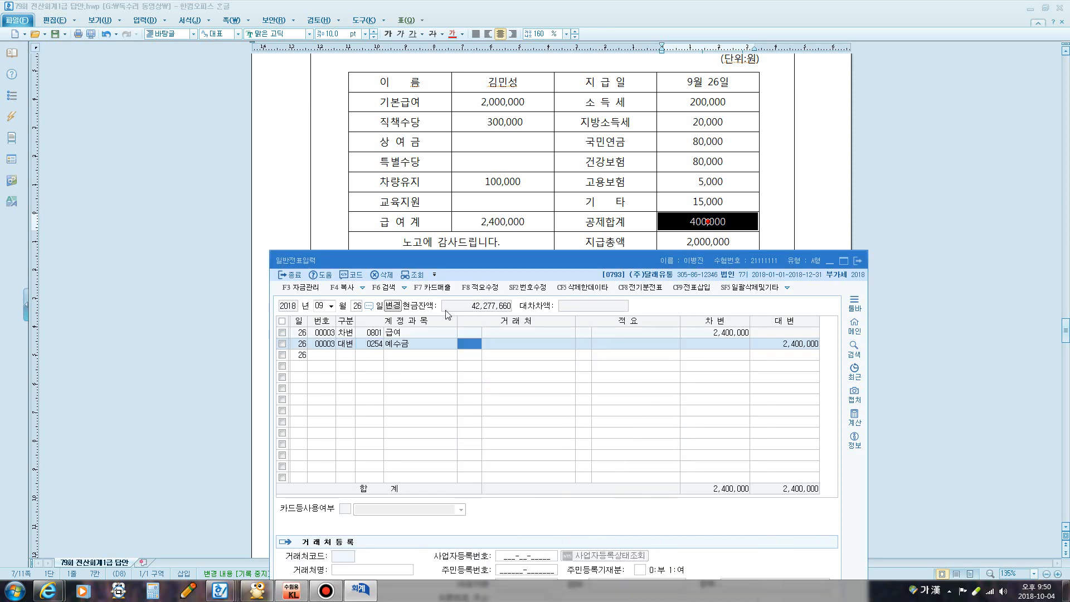
pyautogui.press('Return')
pyautogui.press('Return')
pyautogui.press('Return')
pyautogui.write('4')
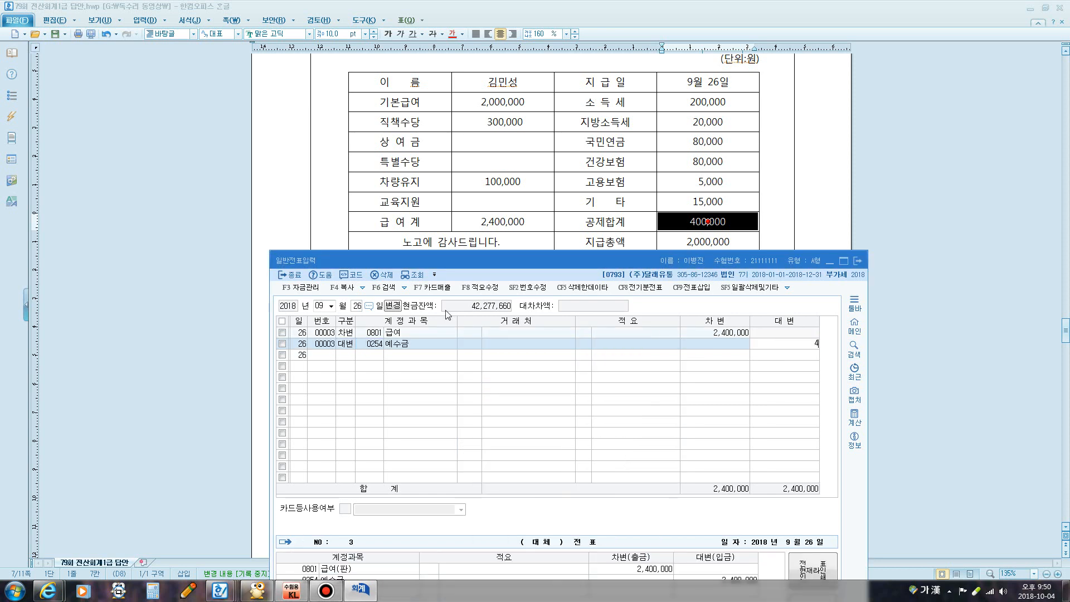
pyautogui.write('00,000')
pyautogui.press('Return')
pyautogui.write('4')
# Credit 0103 보통예금 2,000,000, balancing the entry at 2,400,000
pyautogui.press('Return')
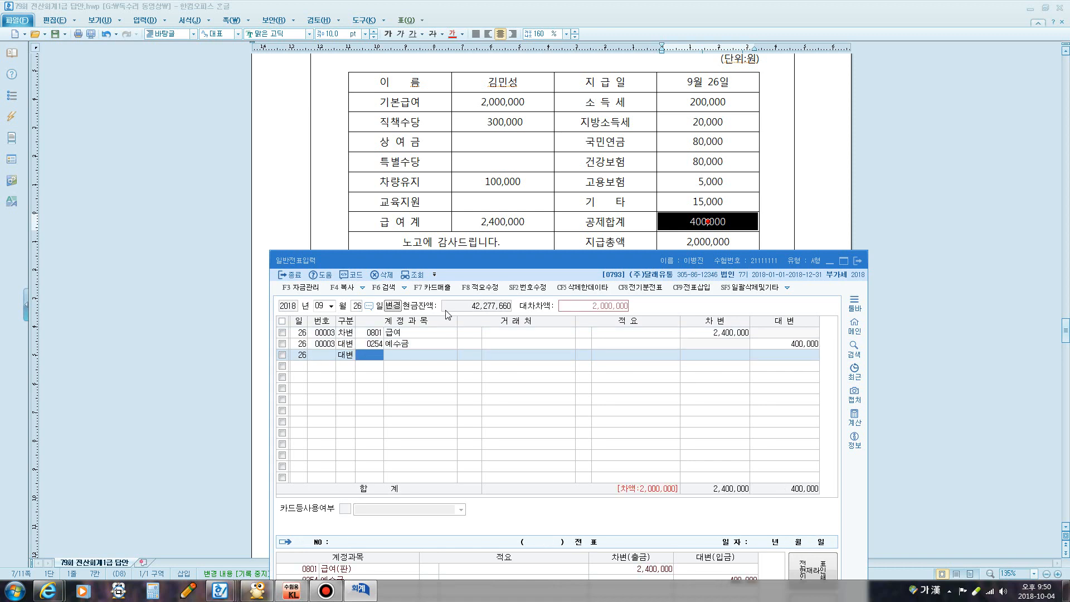
pyautogui.write('103')
pyautogui.press('Return')
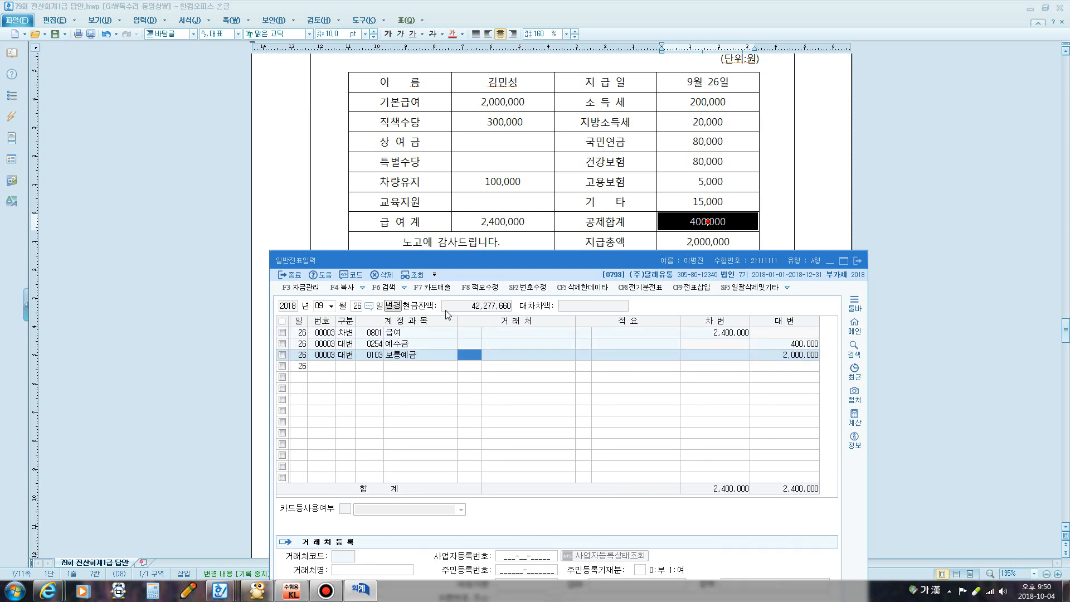
pyautogui.press('Return')
pyautogui.press('Return')
pyautogui.click(605, 162)
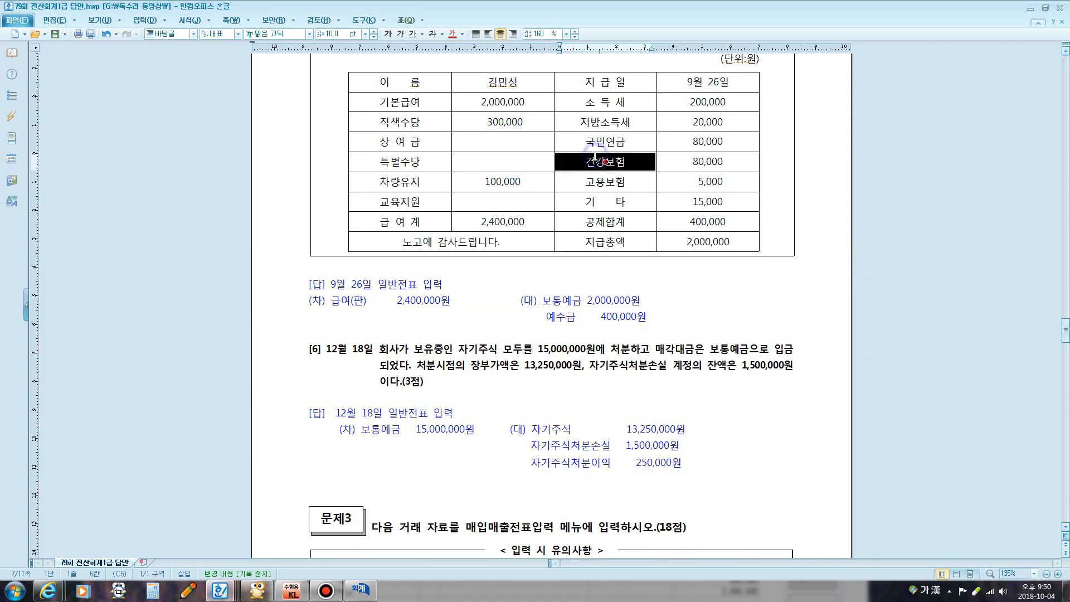
# Scroll to item [6] and circle 처분 in the treasury-stock question on screen
pyautogui.scroll(6, 591, 190)
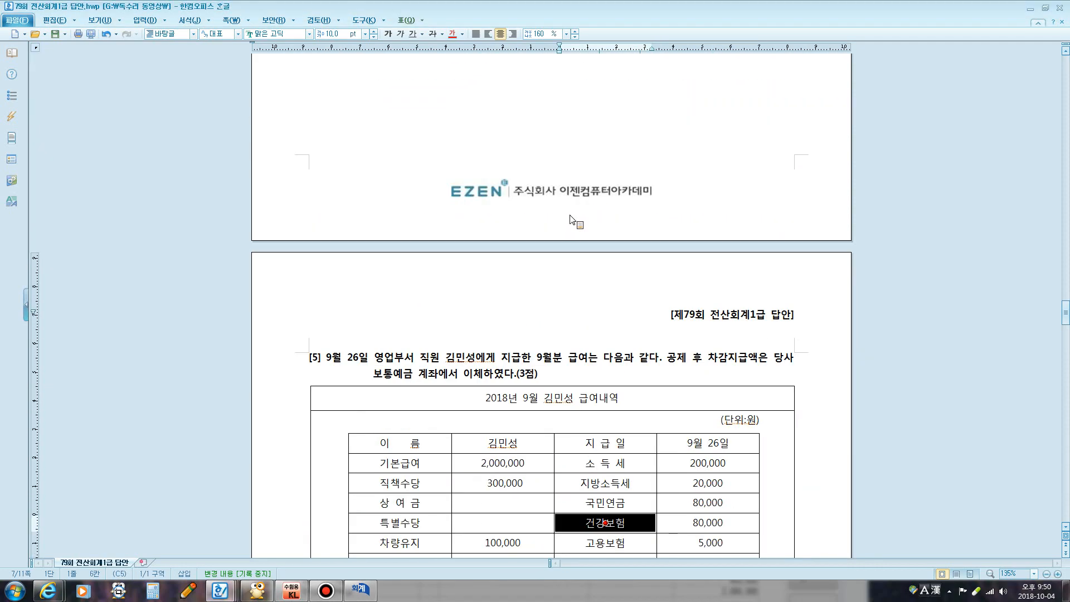
pyautogui.scroll(-10, 568, 223)
pyautogui.scroll(-1, 545, 229)
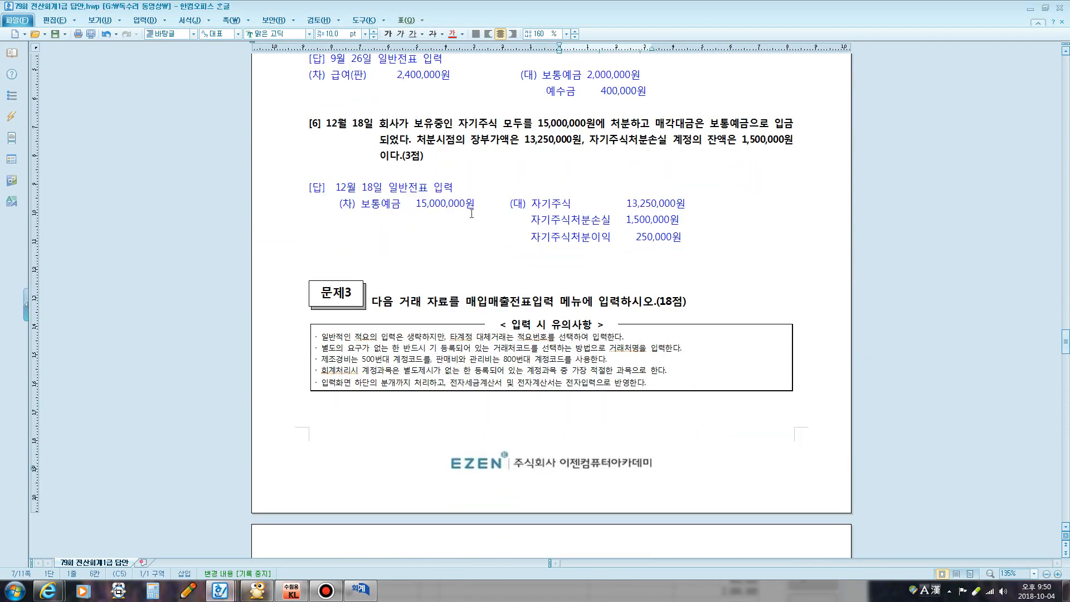
pyautogui.click(371, 589)
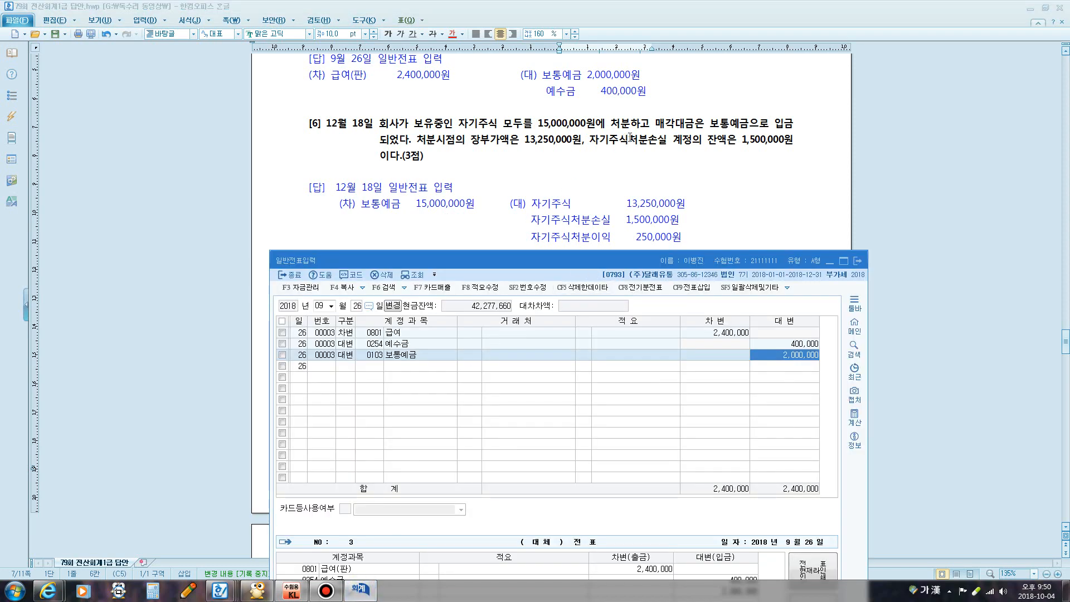
pyautogui.hotkey('ctrl', 'F12')
pyautogui.moveTo(620, 132)
pyautogui.mouseDown()
pyautogui.moveTo(605, 121)
pyautogui.moveTo(634, 116)
pyautogui.moveTo(621, 133)
pyautogui.mouseUp()
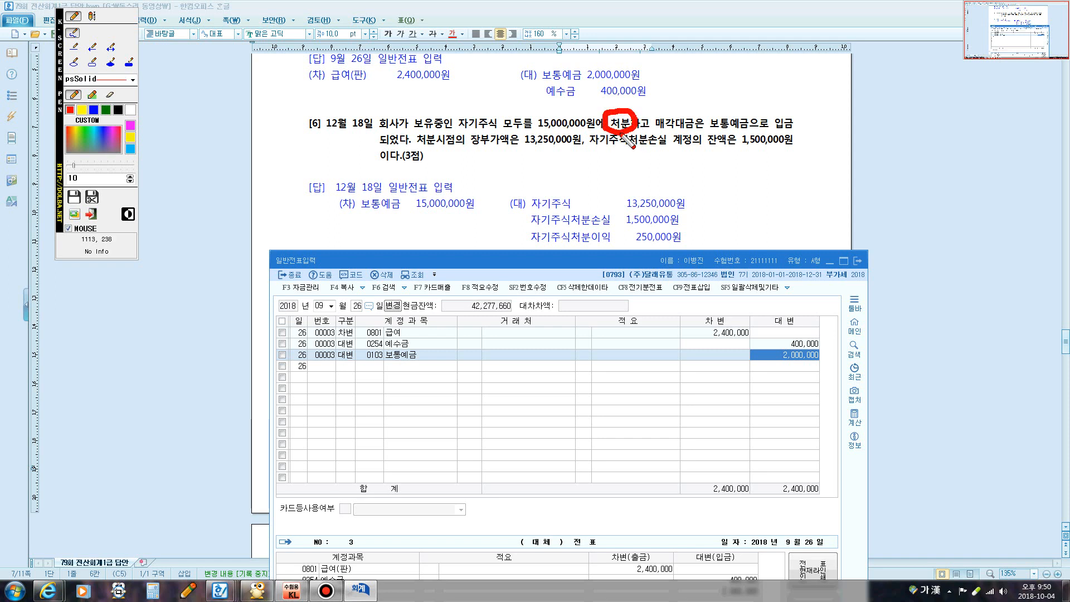
pyautogui.hotkey('ctrl', 'F12')
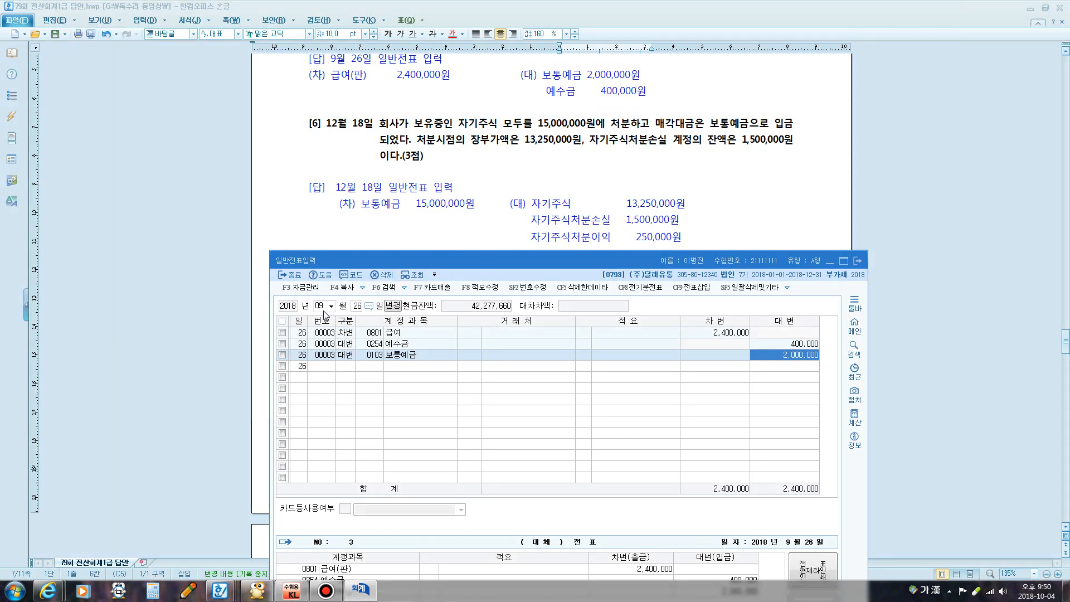
# Set the journal date to December 18 and underline the 13,250,000원 book value on screen
pyautogui.click(322, 307)
pyautogui.write('12')
pyautogui.press('Return')
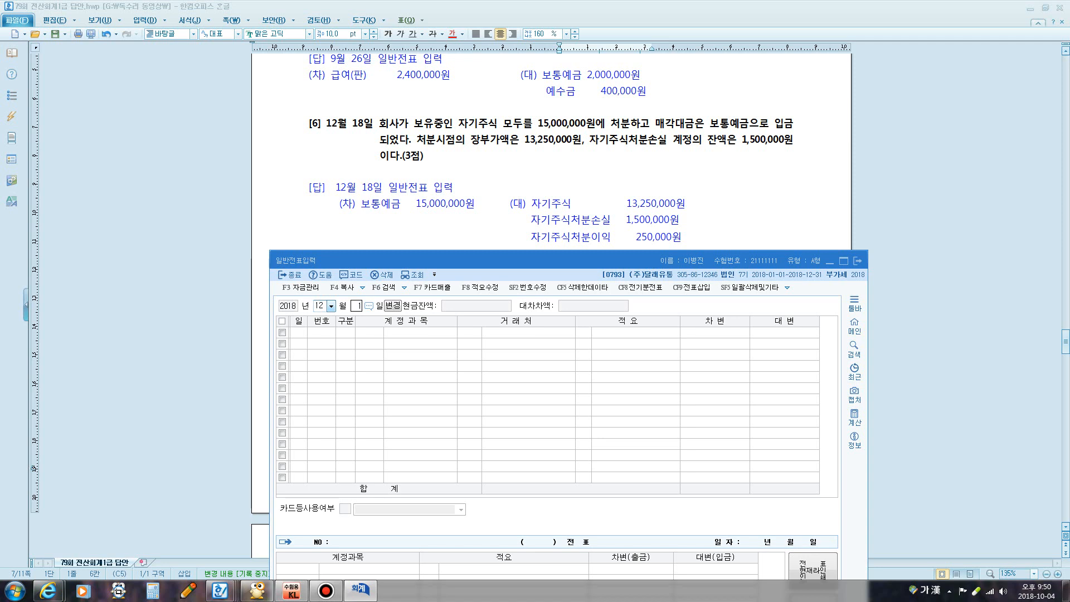
pyautogui.write('18')
pyautogui.press('Return')
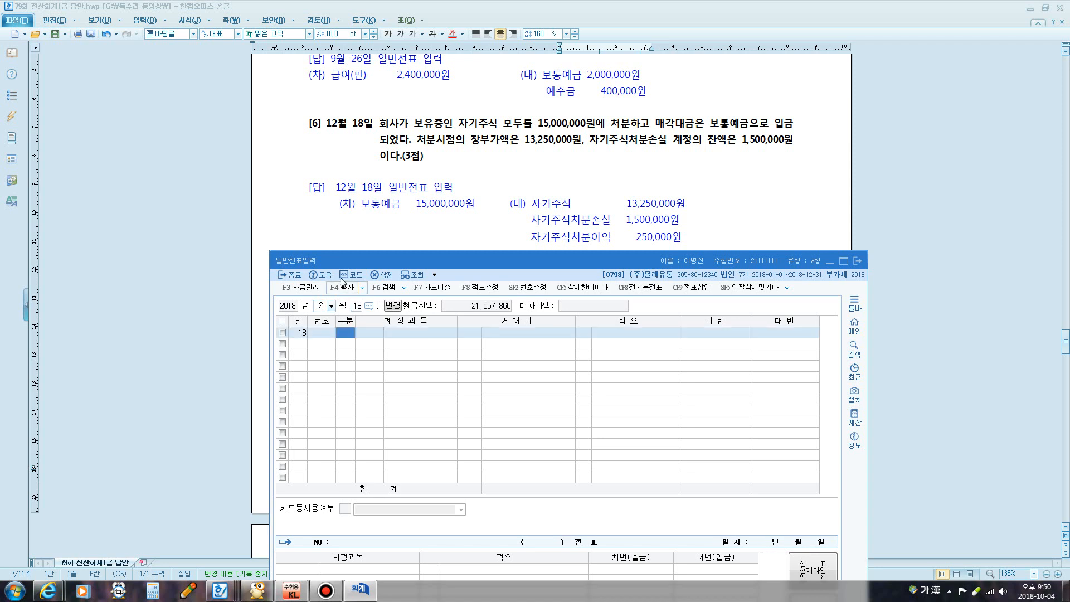
pyautogui.hotkey('ctrl', 'F12')
pyautogui.moveTo(508, 155)
pyautogui.mouseDown()
pyautogui.moveTo(562, 156)
pyautogui.moveTo(580, 126)
pyautogui.moveTo(518, 159)
pyautogui.moveTo(582, 131)
pyautogui.mouseUp()
pyautogui.hotkey('ctrl', 'F12')
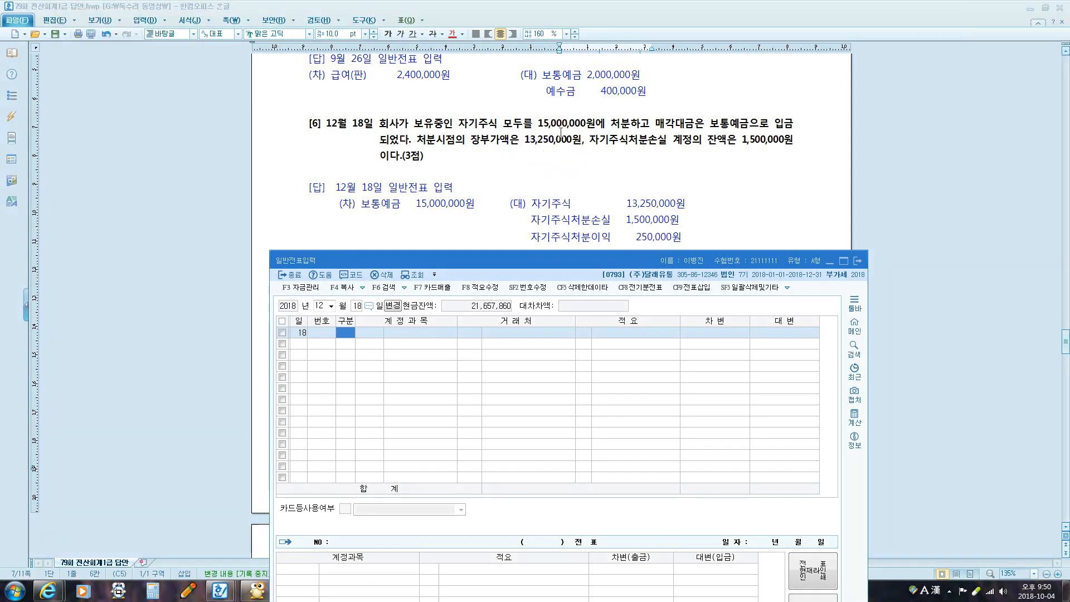
pyautogui.click(325, 592)
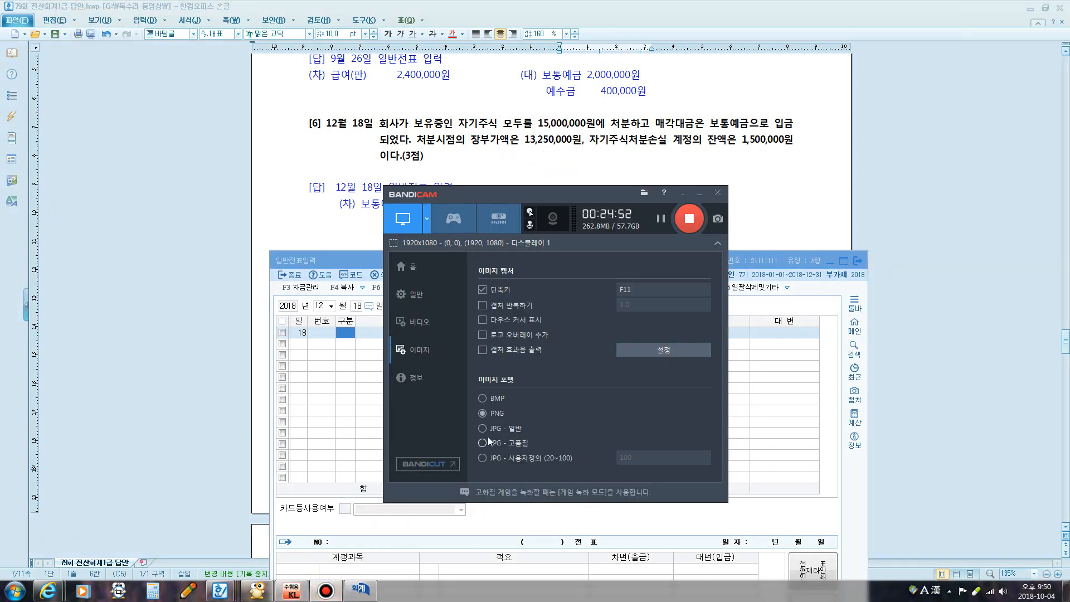
# Pause the recording and underline 13,250,000 in the question with screen annotations
pyautogui.click(662, 221)
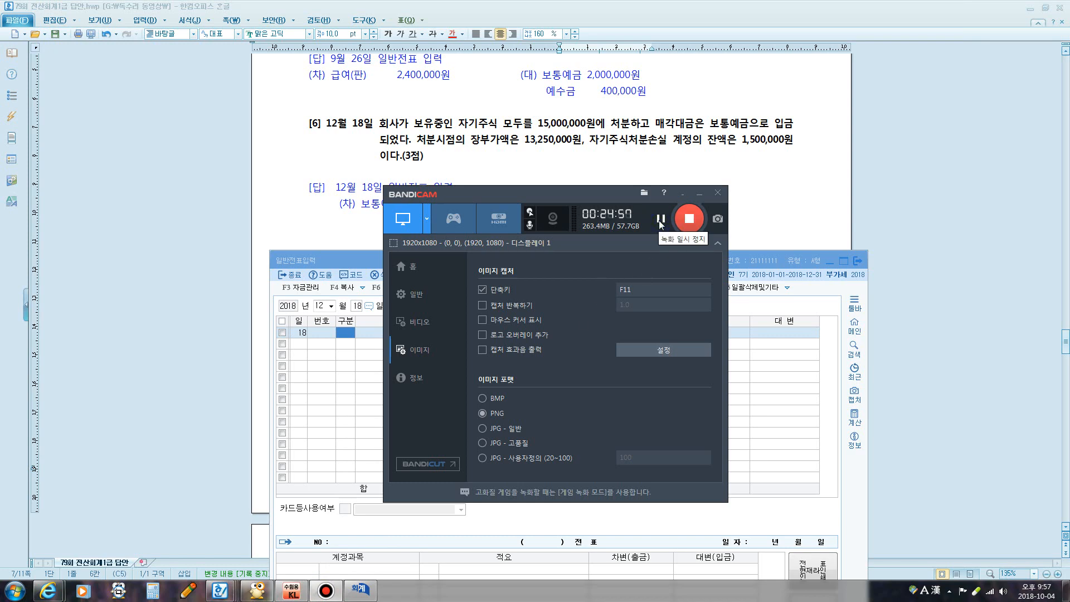
pyautogui.click(559, 155)
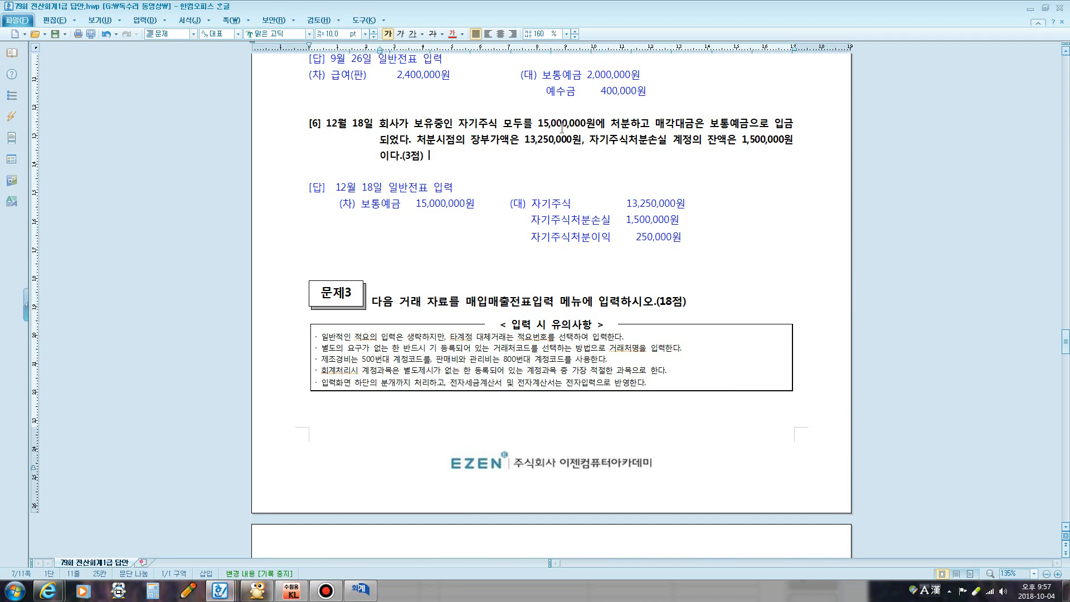
pyautogui.press('F9')
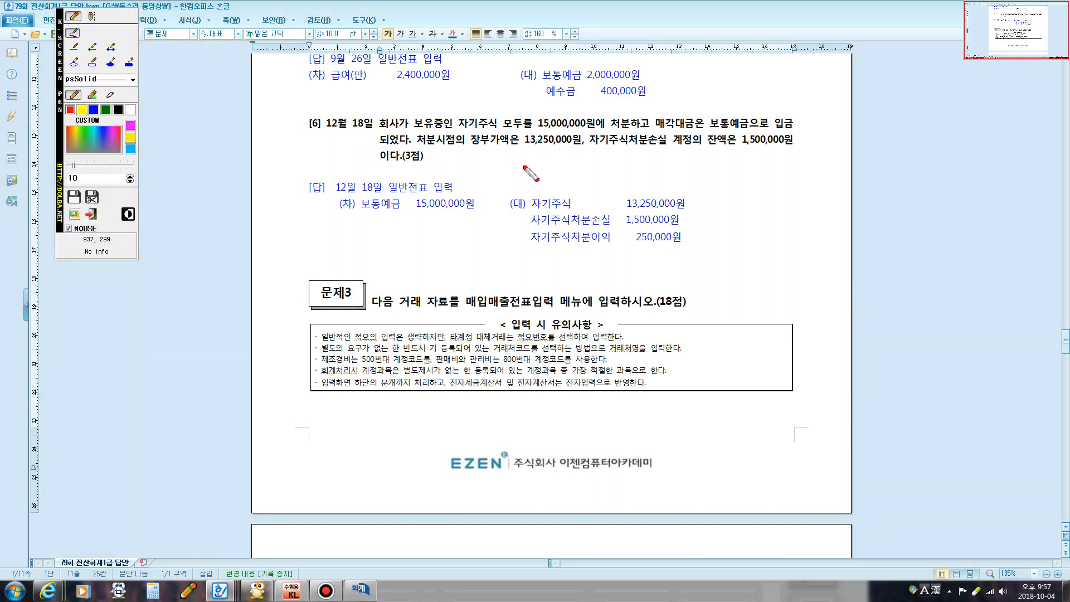
pyautogui.moveTo(526, 149)
pyautogui.mouseDown()
pyautogui.moveTo(588, 149)
pyautogui.moveTo(579, 133)
pyautogui.moveTo(522, 131)
pyautogui.moveTo(525, 146)
pyautogui.mouseUp()
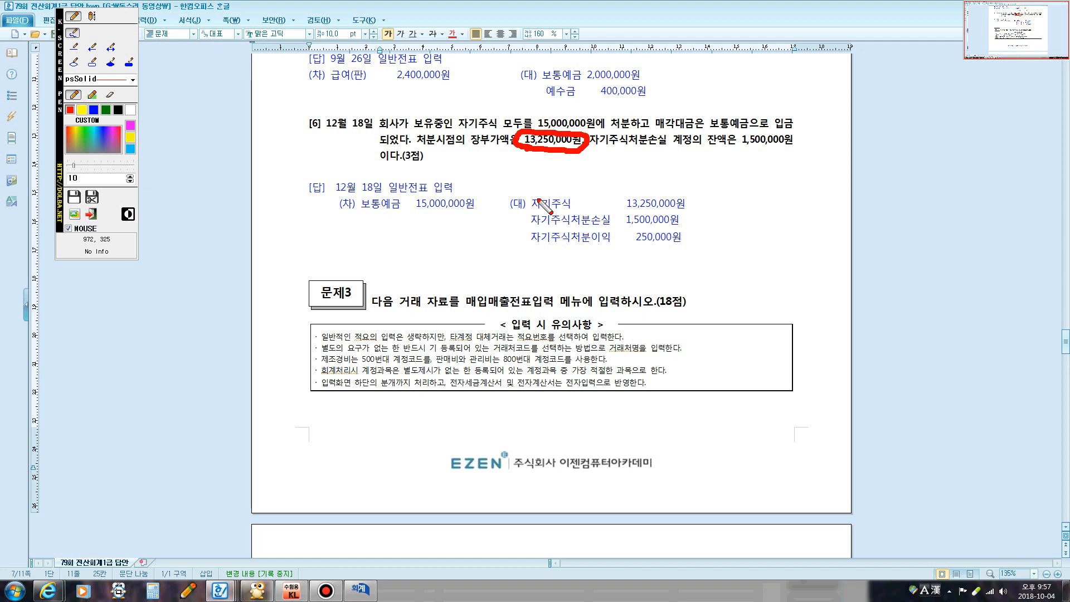
pyautogui.press('Escape')
pyautogui.click(359, 590)
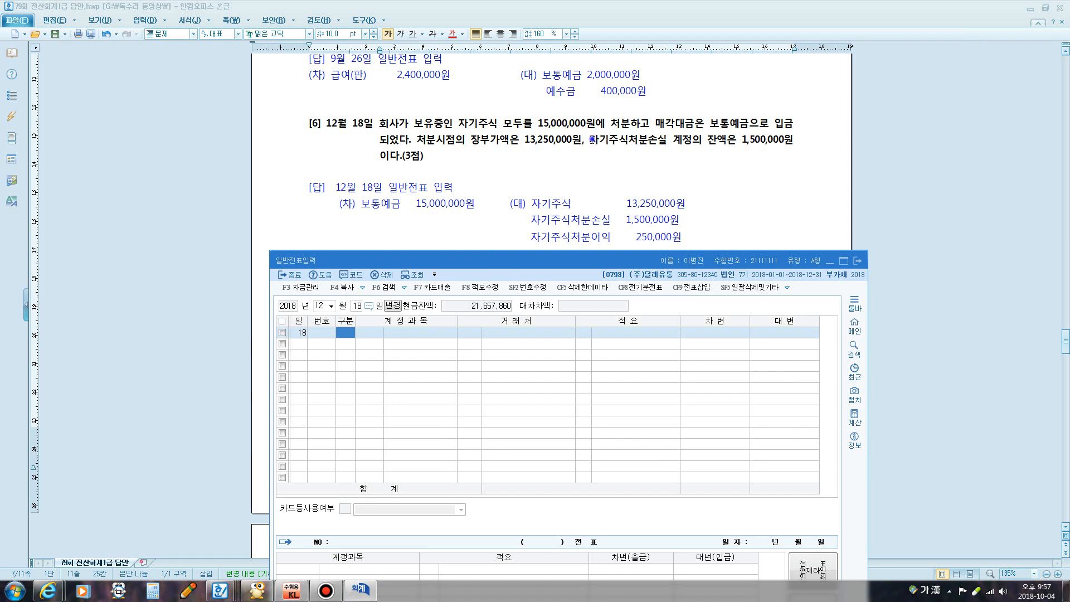
# Make the 자기주식처분손실 1,500,000원 balance phrase red and underlined
pyautogui.moveTo(592, 140); pyautogui.dragTo(797, 142)
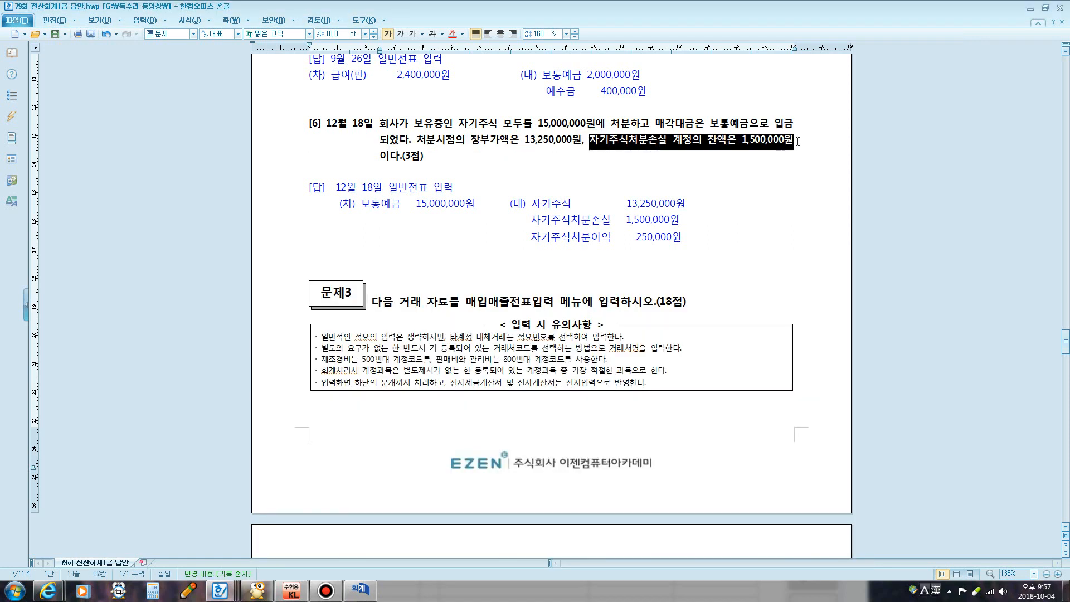
pyautogui.click(452, 35)
pyautogui.click(413, 34)
pyautogui.click(565, 179)
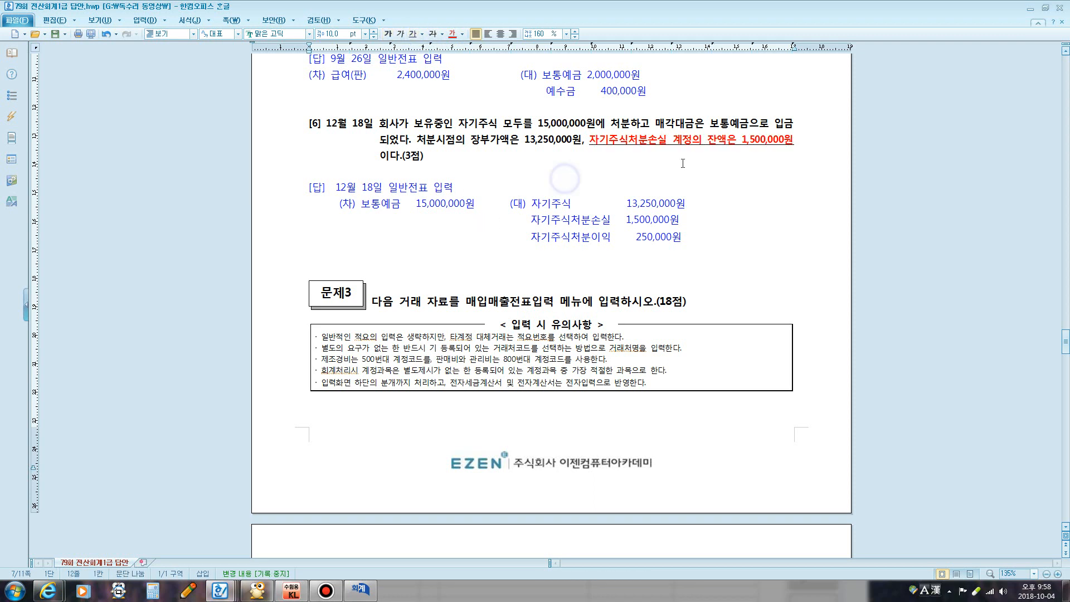
pyautogui.click(363, 589)
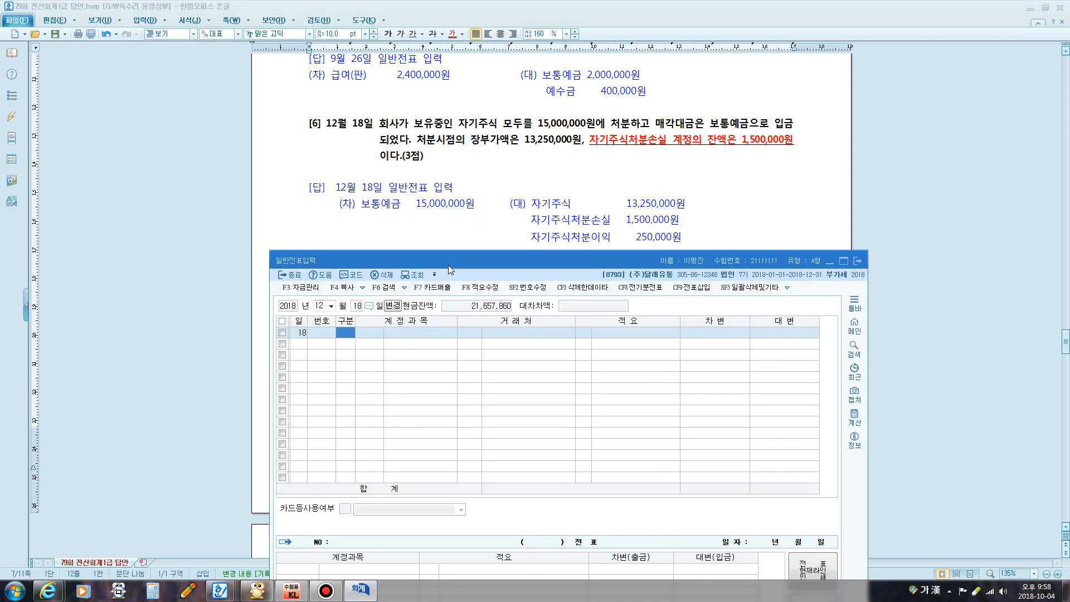
pyautogui.moveTo(449, 266); pyautogui.dragTo(457, 212)
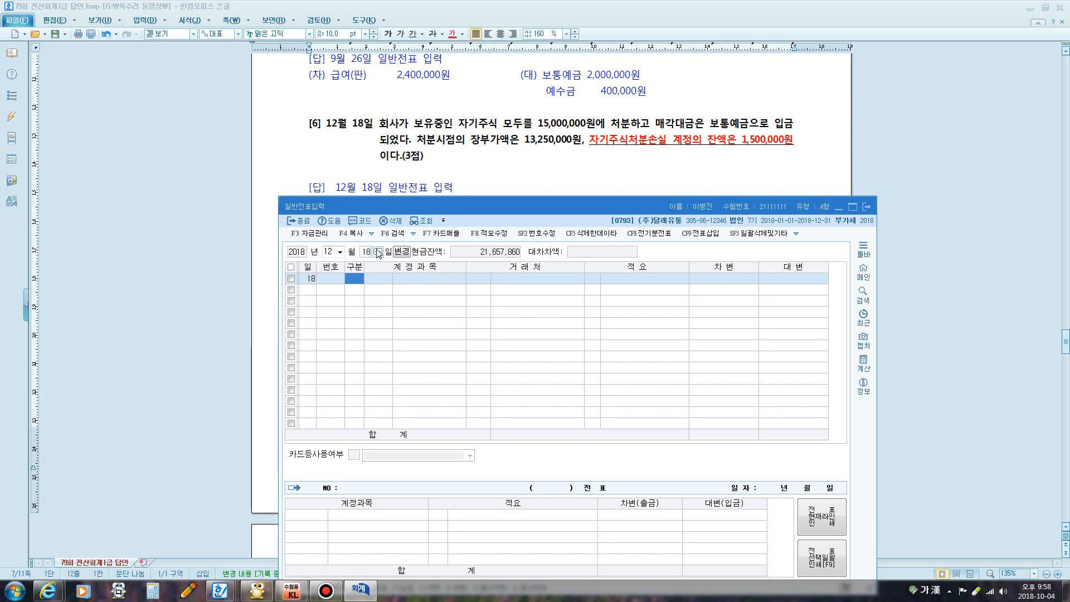
# Debit 0103 보통예금 for 15,000,000 on the December 18 entry
pyautogui.write('3')
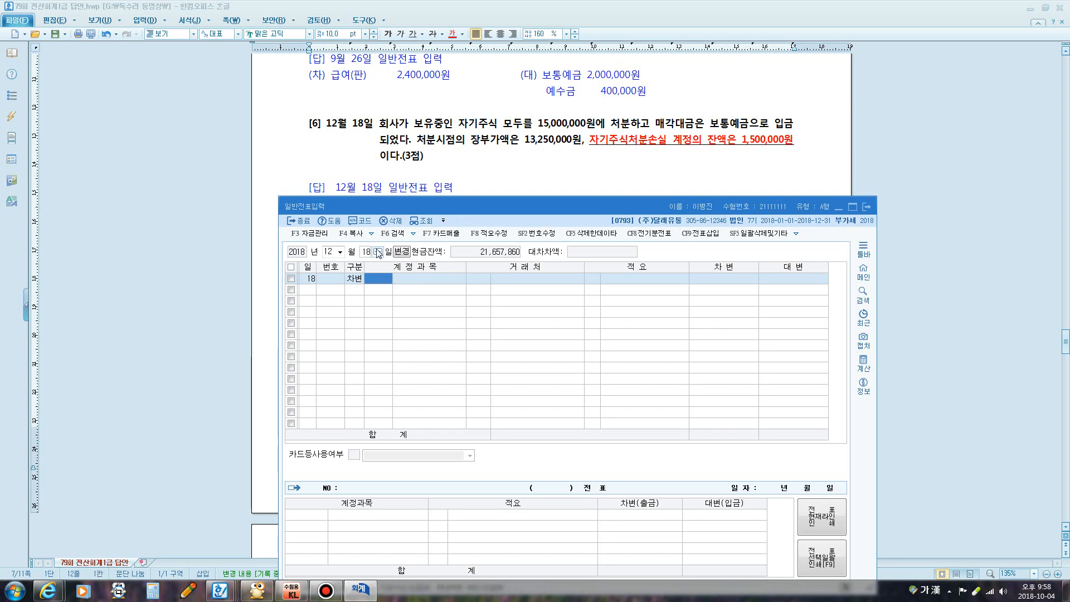
pyautogui.write('103')
pyautogui.press('Return')
pyautogui.press('Return')
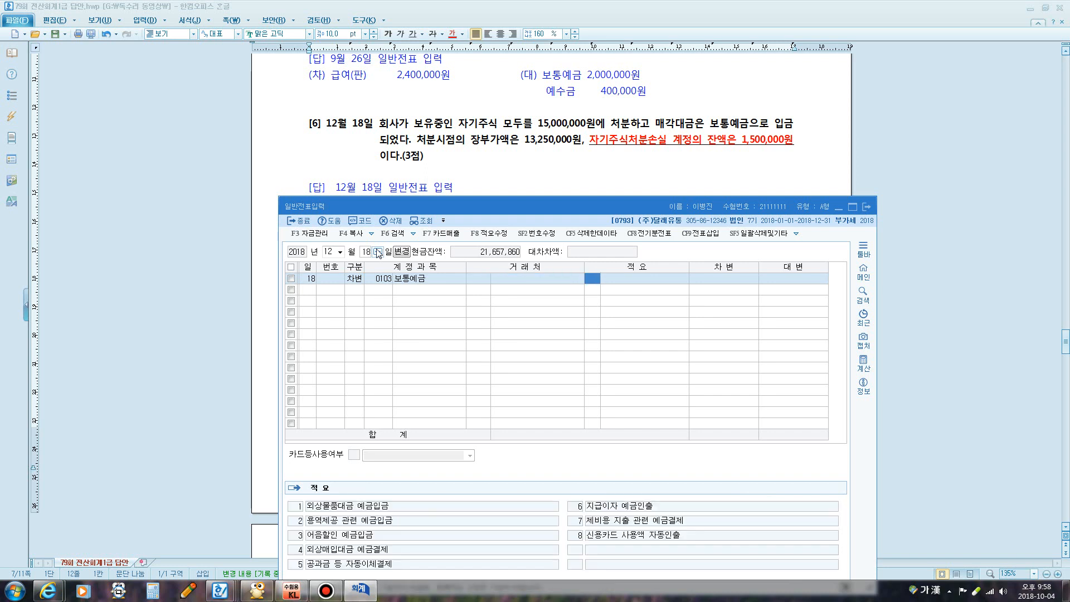
pyautogui.press('Return')
pyautogui.write('15000000')
pyautogui.press('Return')
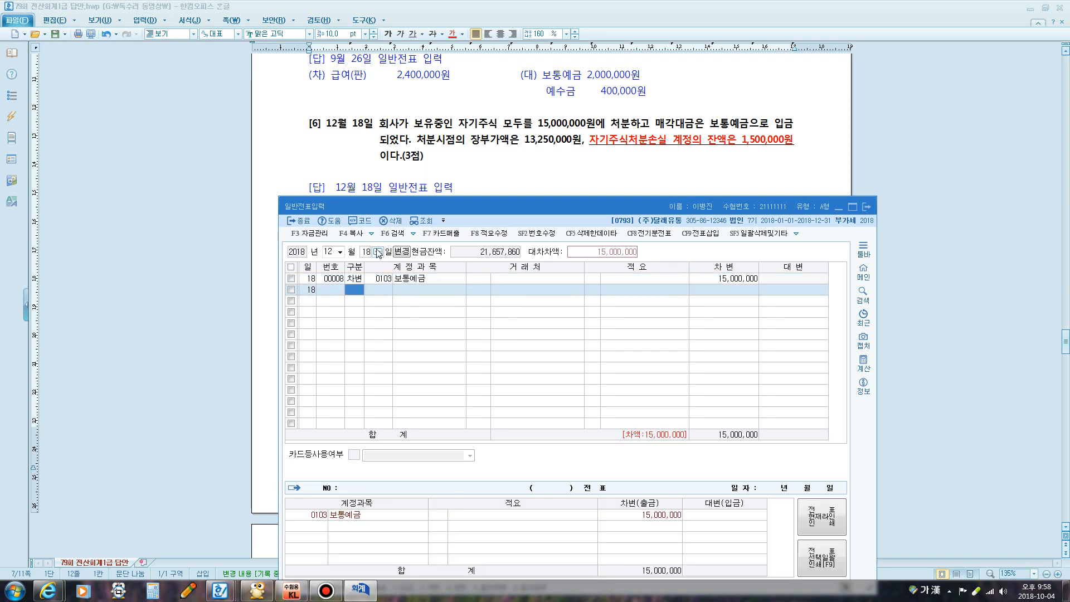
# Credit 0383 자기주식 for 13,250,000
pyautogui.write('4ㅈ')
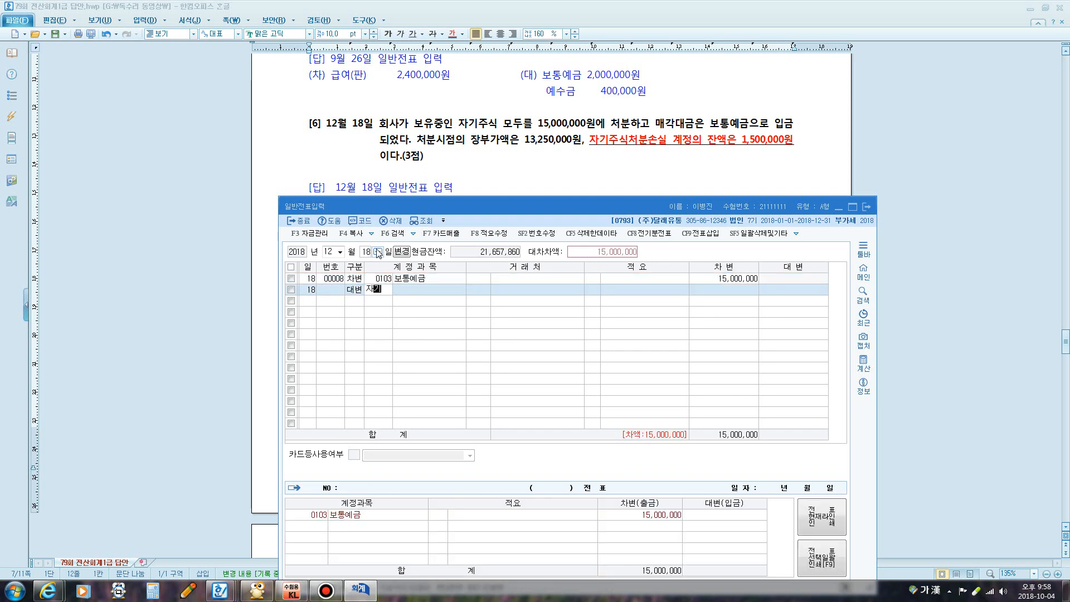
pyautogui.write('기')
pyautogui.press('Return')
pyautogui.press('Down')
pyautogui.press('Down')
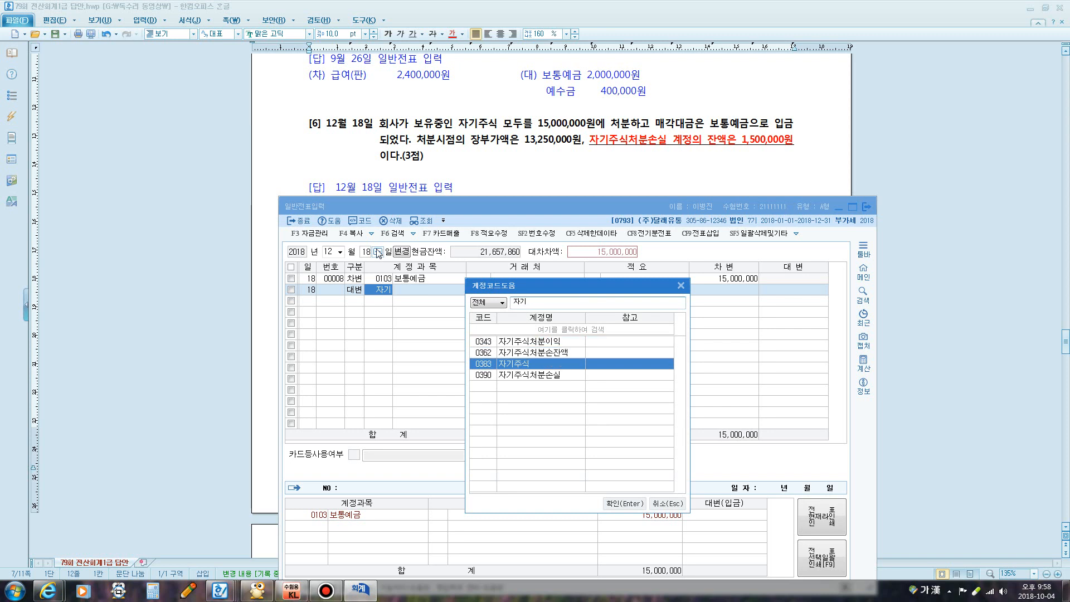
pyautogui.press('Return')
pyautogui.press('Return')
pyautogui.press('Return')
pyautogui.press('Return')
pyautogui.write('13,2')
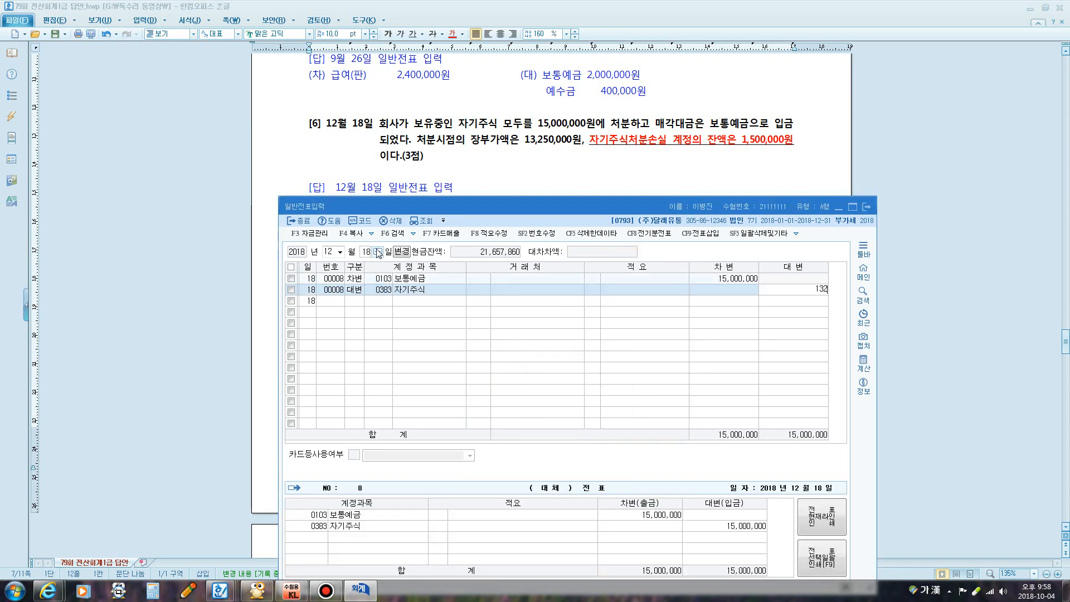
pyautogui.write('50,000')
pyautogui.press('Return')
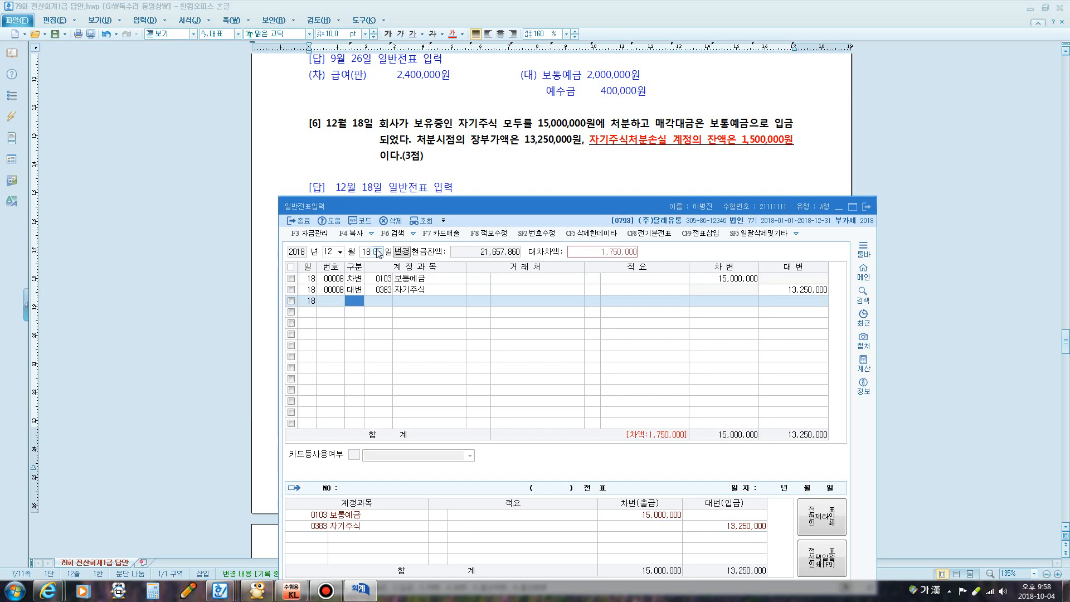
# Add a credit line for 0390 자기주식처분손실 of 1,500,000
pyautogui.press('4')
pyautogui.press('Return')
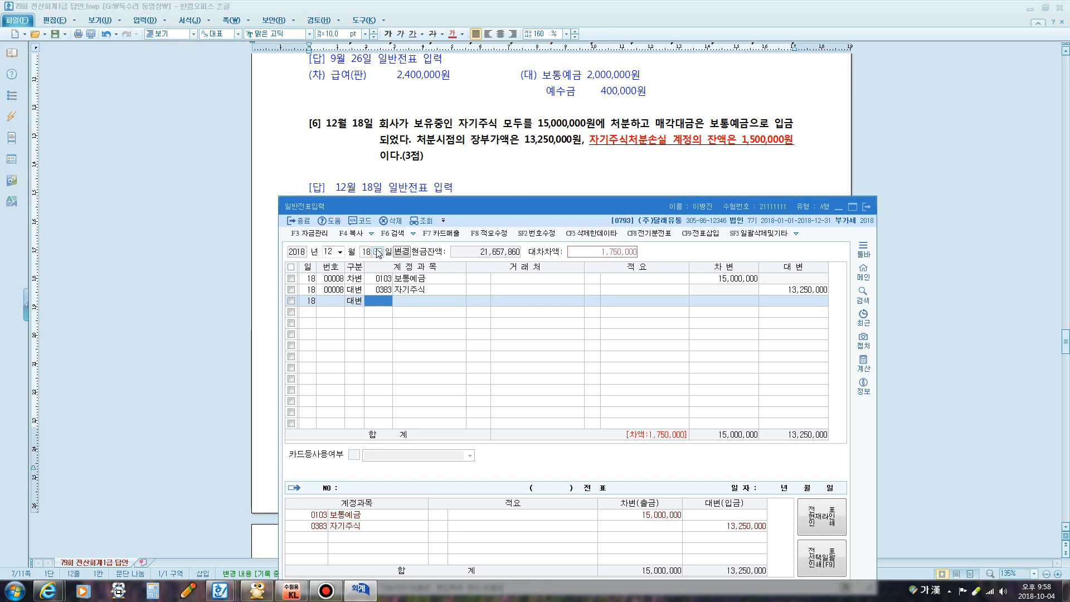
pyautogui.write('자기')
pyautogui.press('Return')
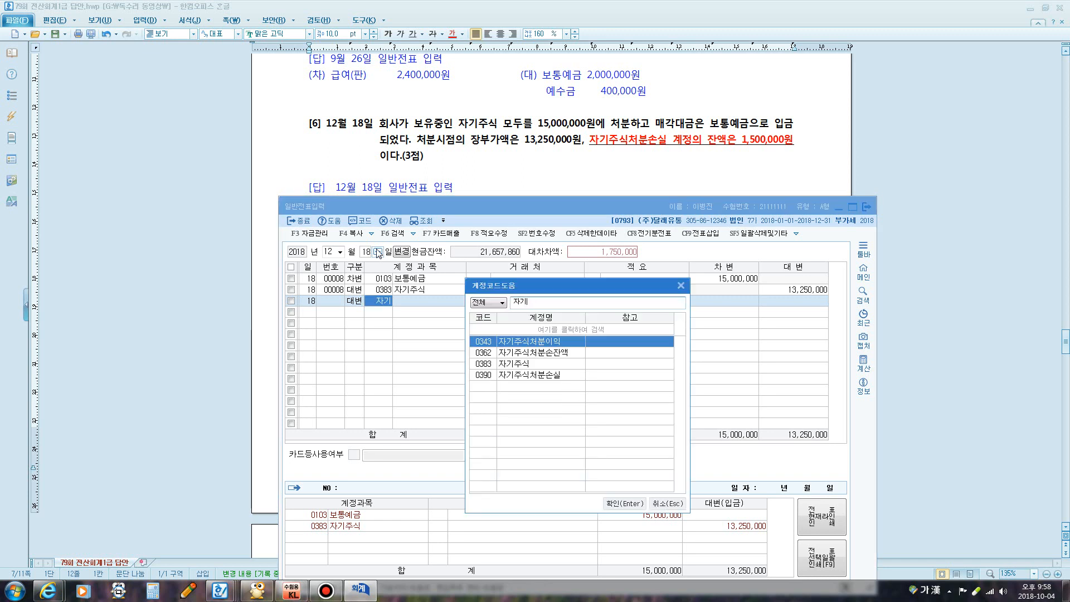
pyautogui.press('Down')
pyautogui.press('Down')
pyautogui.press('Down')
pyautogui.press('Return')
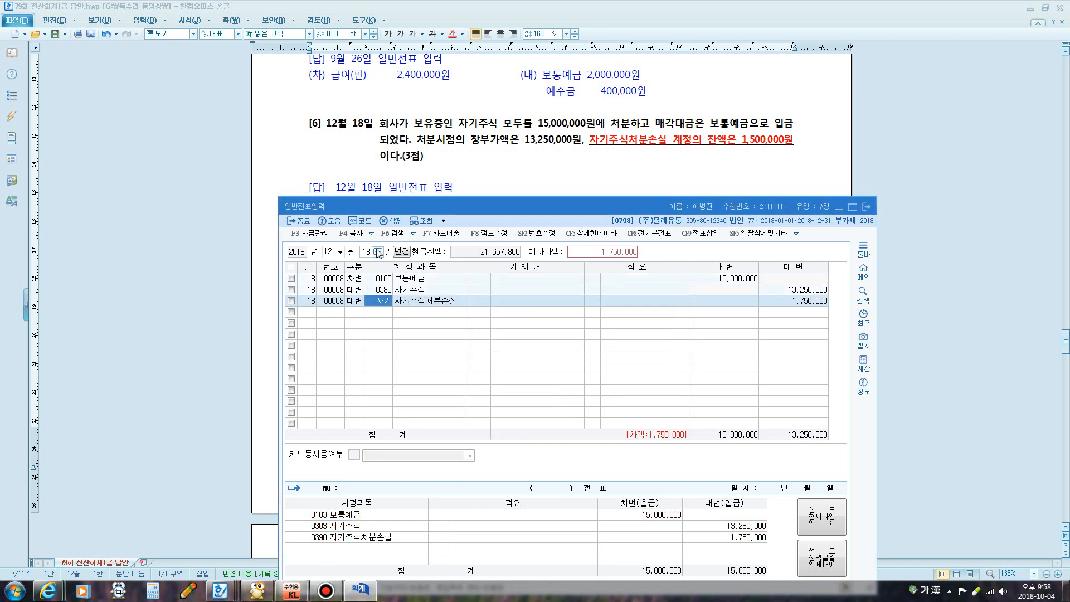
pyautogui.press('Return')
pyautogui.press('Return')
pyautogui.press('Return')
pyautogui.press('Up')
pyautogui.press('Return')
pyautogui.press('Return')
pyautogui.press('Return')
pyautogui.press('Return')
pyautogui.press('Return')
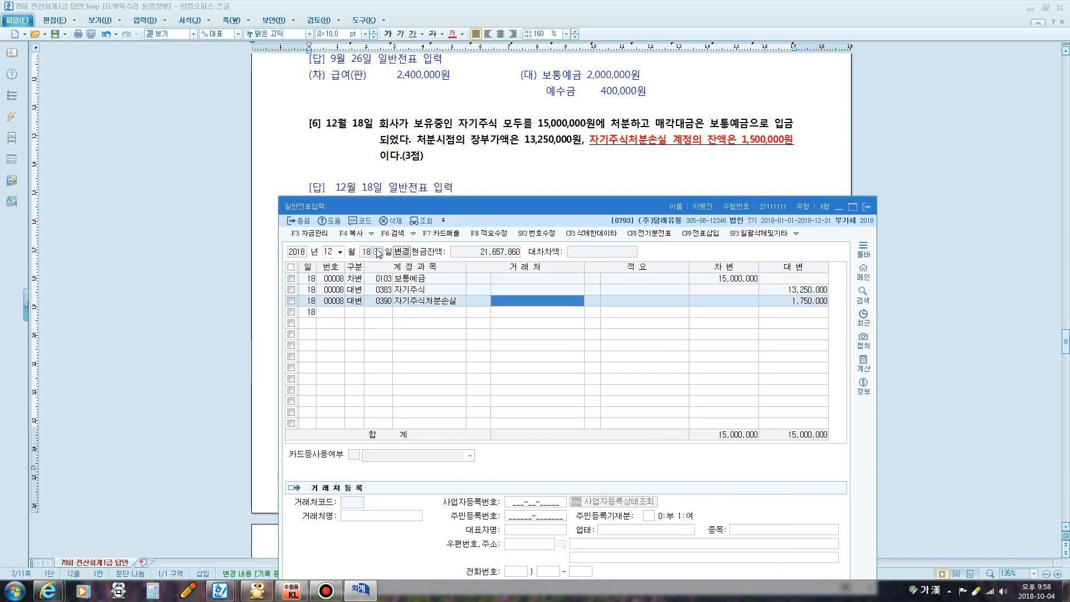
pyautogui.press('Return')
pyautogui.write('1,500,000')
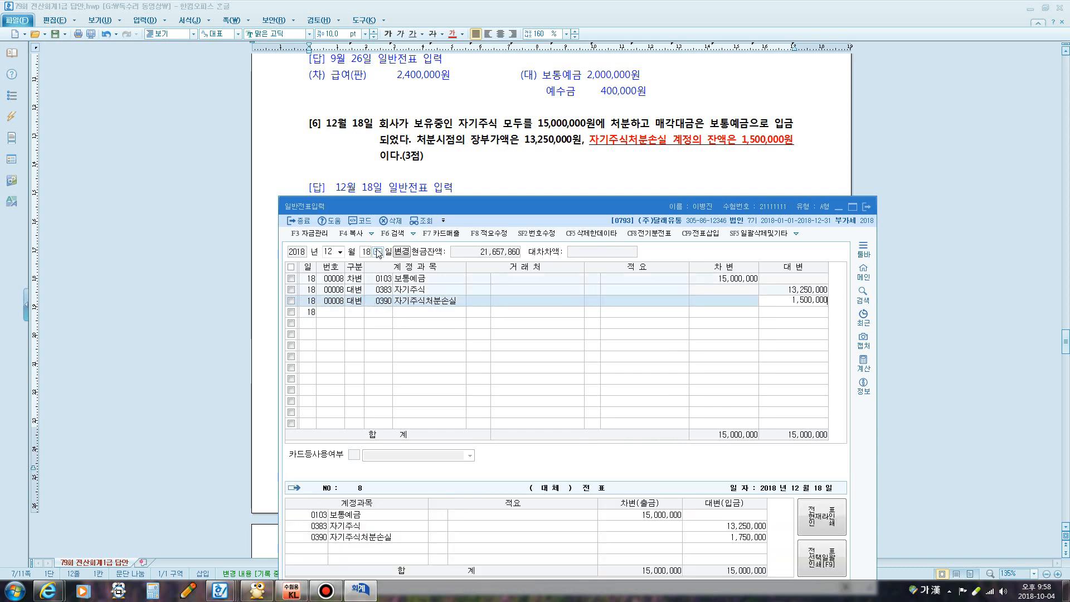
pyautogui.press('Return')
# Credit 0343 자기주식처분이익 250,000 to balance the entry
pyautogui.write('4')
pyautogui.press('Return')
pyautogui.write('ㅈ')
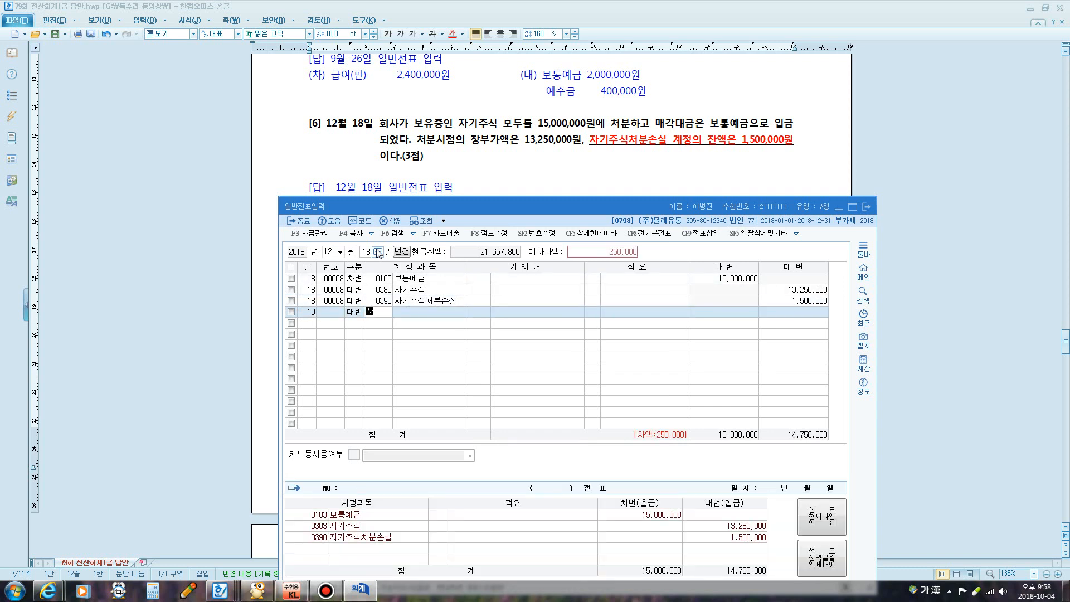
pyautogui.write('ㅏ기')
pyautogui.press('Return')
pyautogui.press('Return')
pyautogui.press('Return')
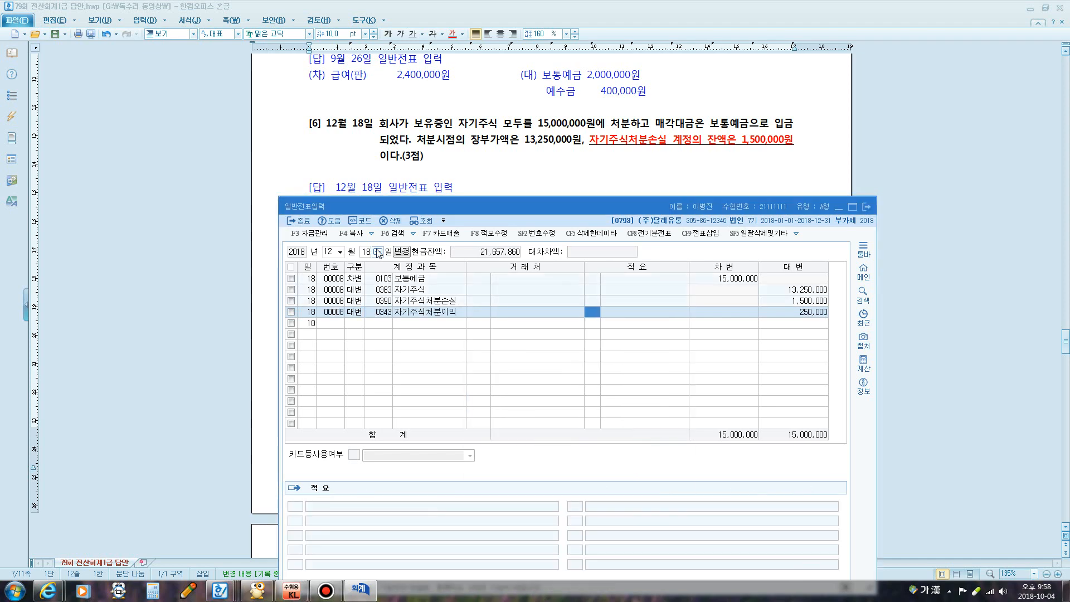
pyautogui.press('Return')
pyautogui.press('Return')
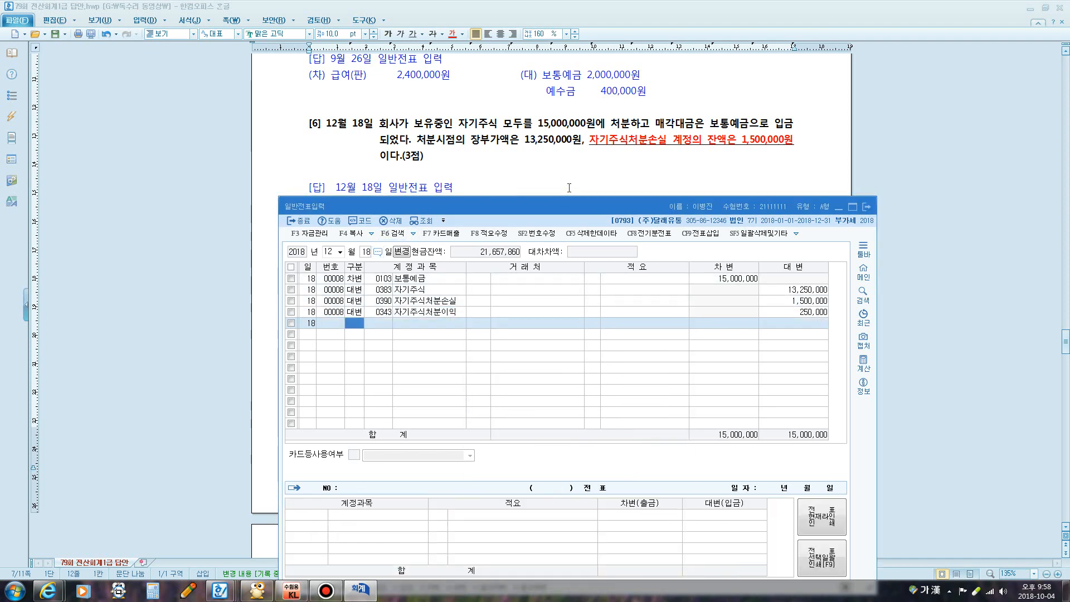
# Close the general journal entry screen and highlight question [1]'s land purchase wording
pyautogui.click(569, 187)
pyautogui.scroll(-12, 547, 181)
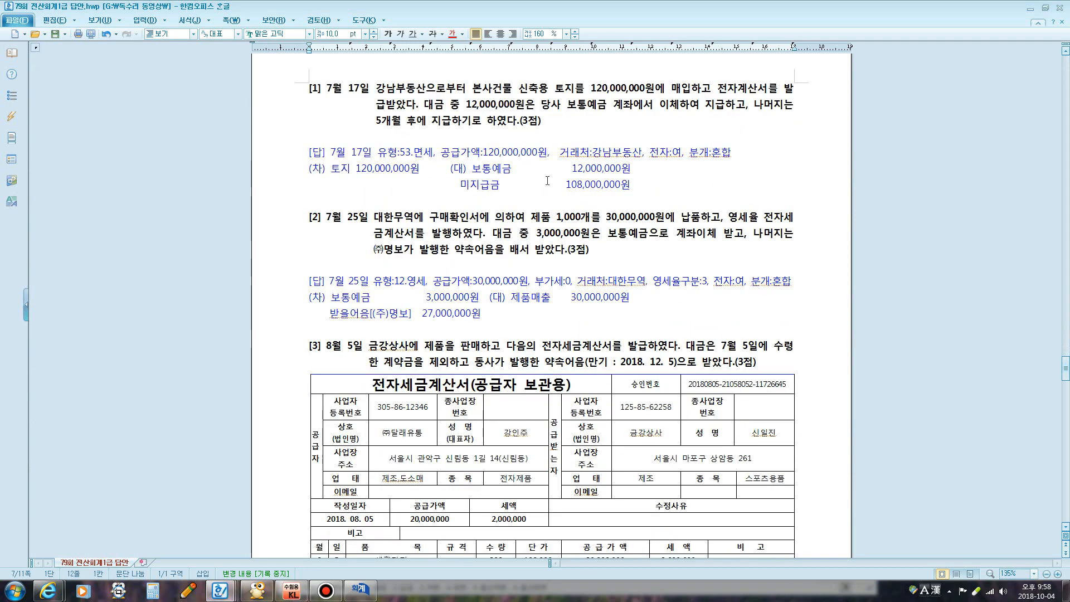
pyautogui.click(360, 589)
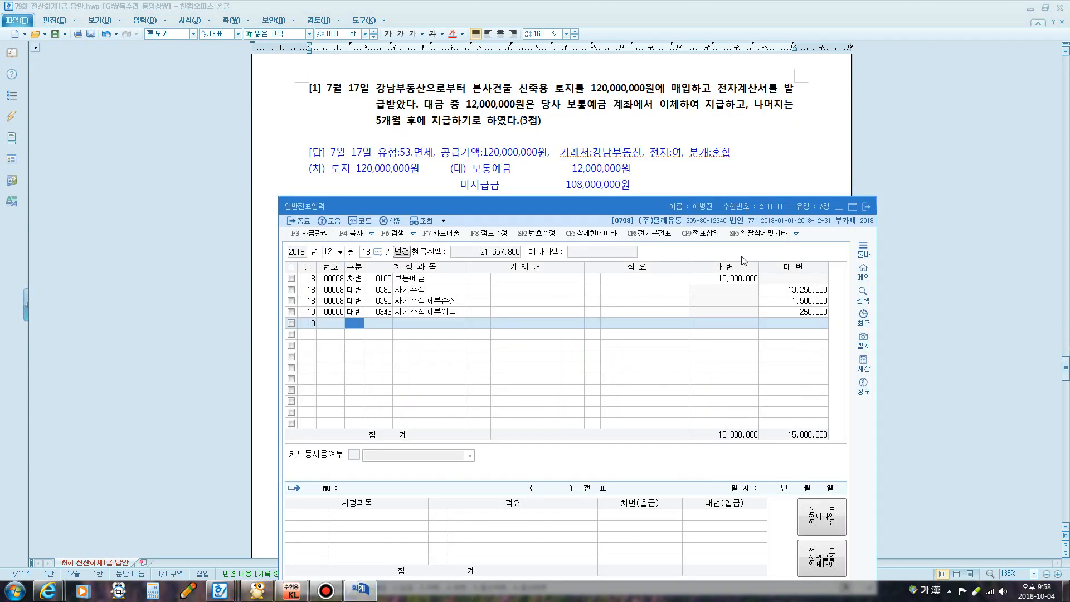
pyautogui.click(867, 207)
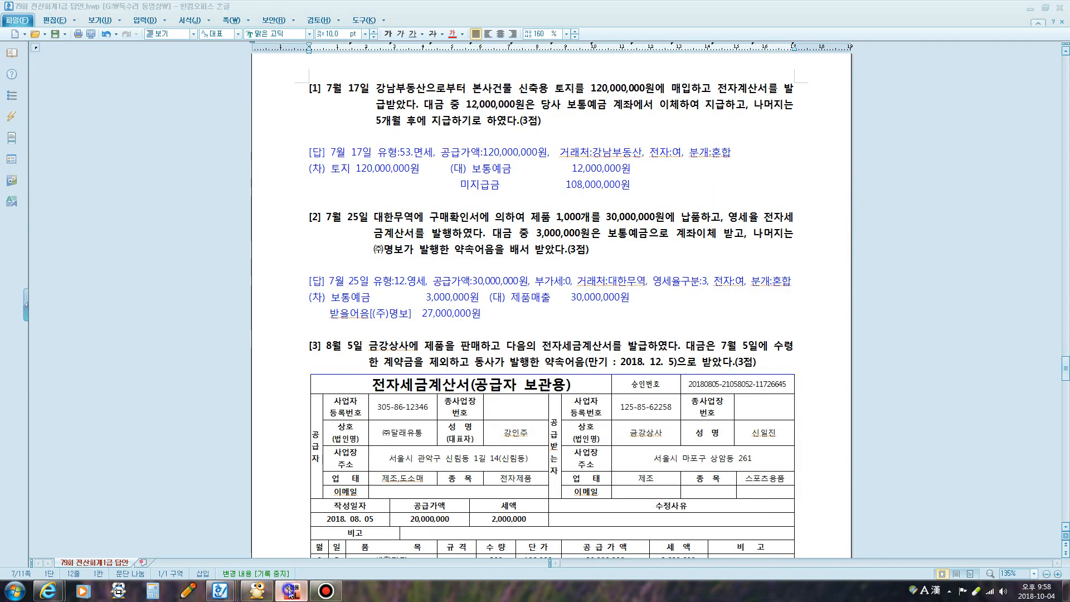
pyautogui.moveTo(549, 88); pyautogui.dragTo(752, 95)
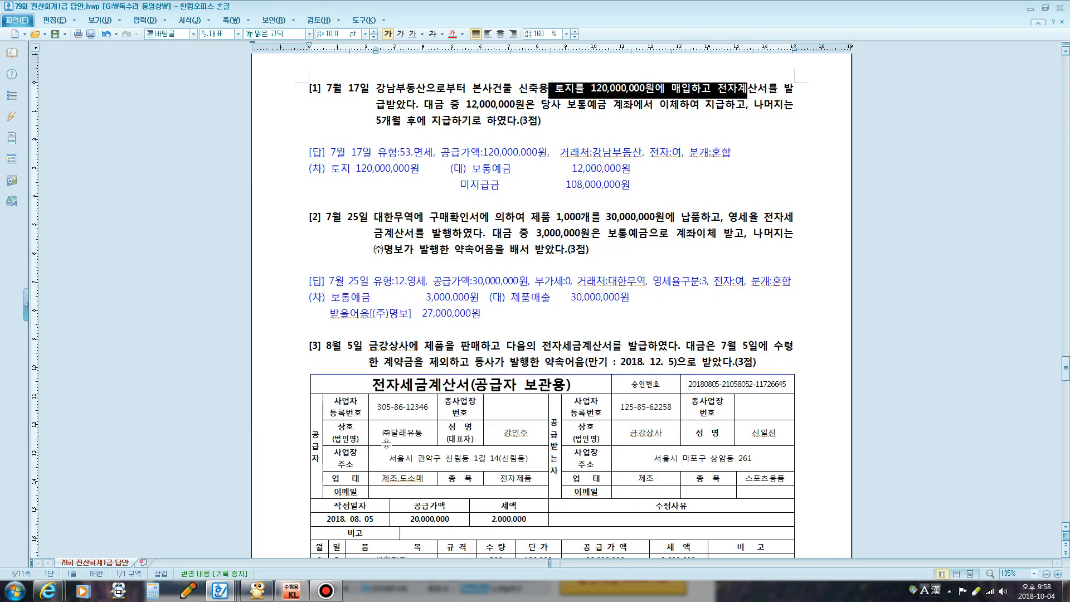
# Open 매입매출전표입력 and position its window below the answer document
pyautogui.click(293, 591)
pyautogui.click(217, 289)
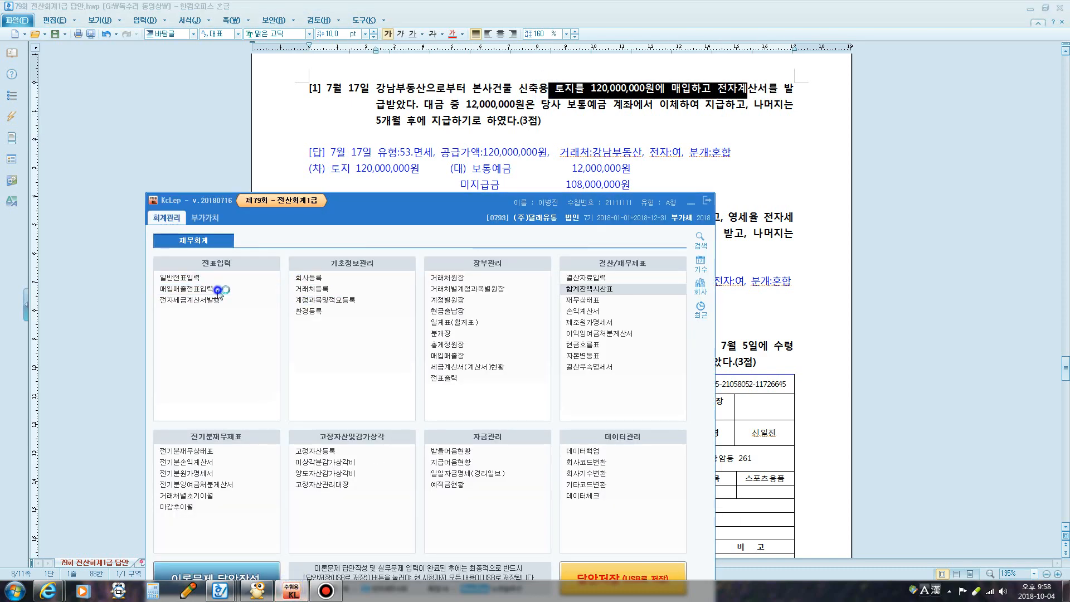
pyautogui.click(213, 208)
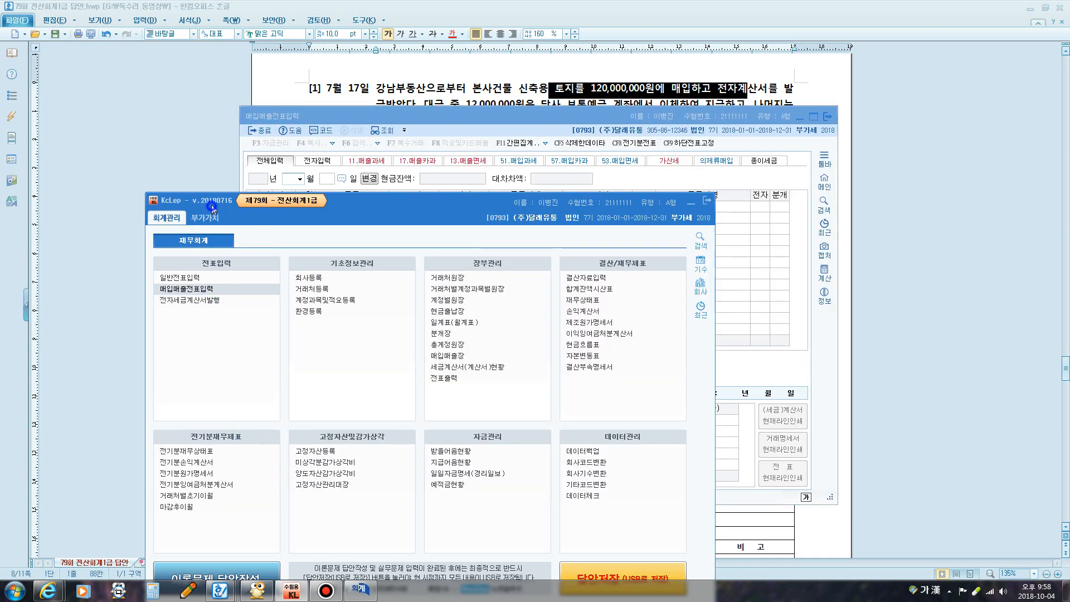
pyautogui.click(691, 203)
pyautogui.moveTo(675, 120); pyautogui.dragTo(697, 207)
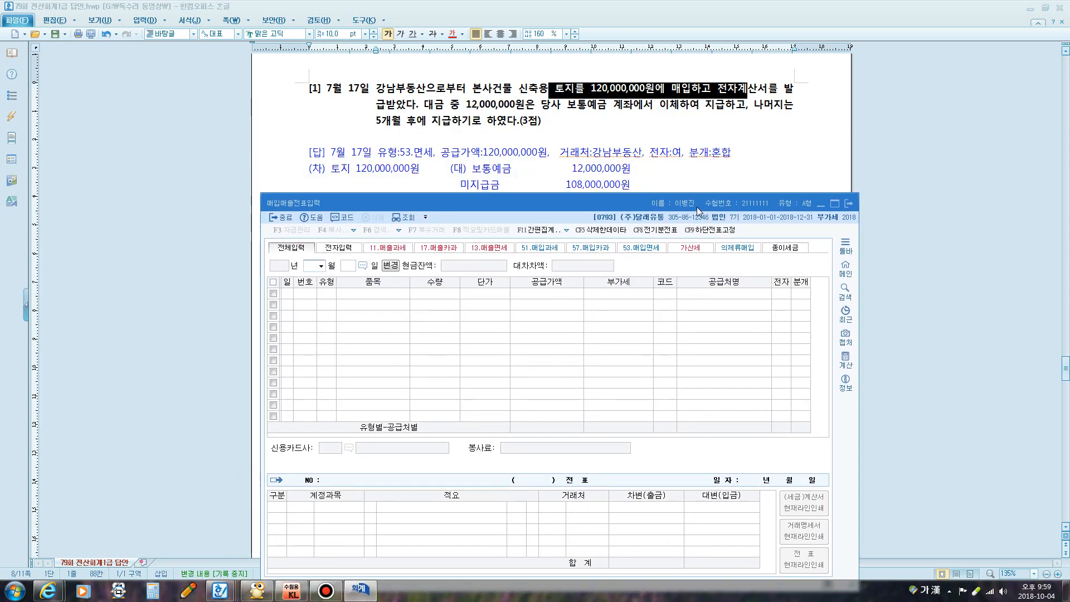
# Make 53.면세 bold in question [1]'s answer line
pyautogui.click(401, 153)
pyautogui.moveTo(400, 152); pyautogui.dragTo(432, 152)
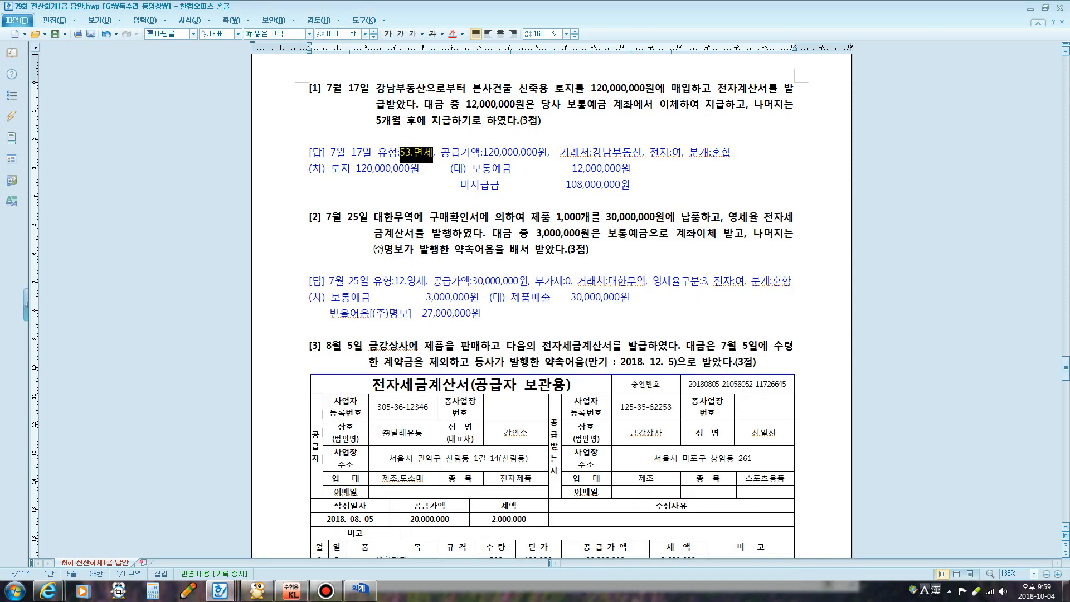
pyautogui.click(388, 34)
pyautogui.click(360, 590)
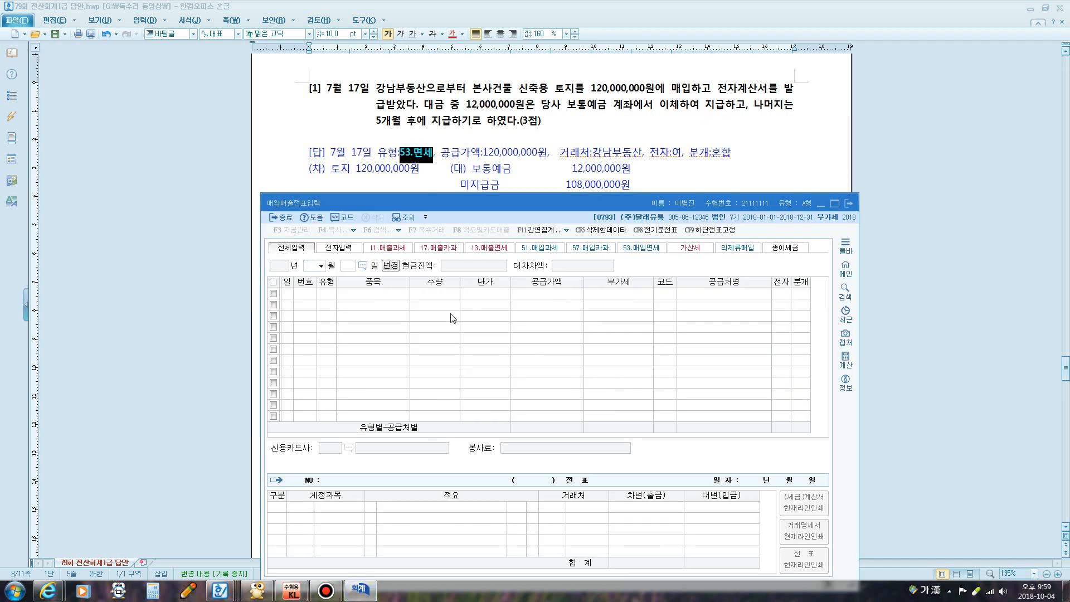
# Start a 07/17 type 53 voucher for 토지 with supply value 120,000,000
pyautogui.write('0717')
pyautogui.press('Return')
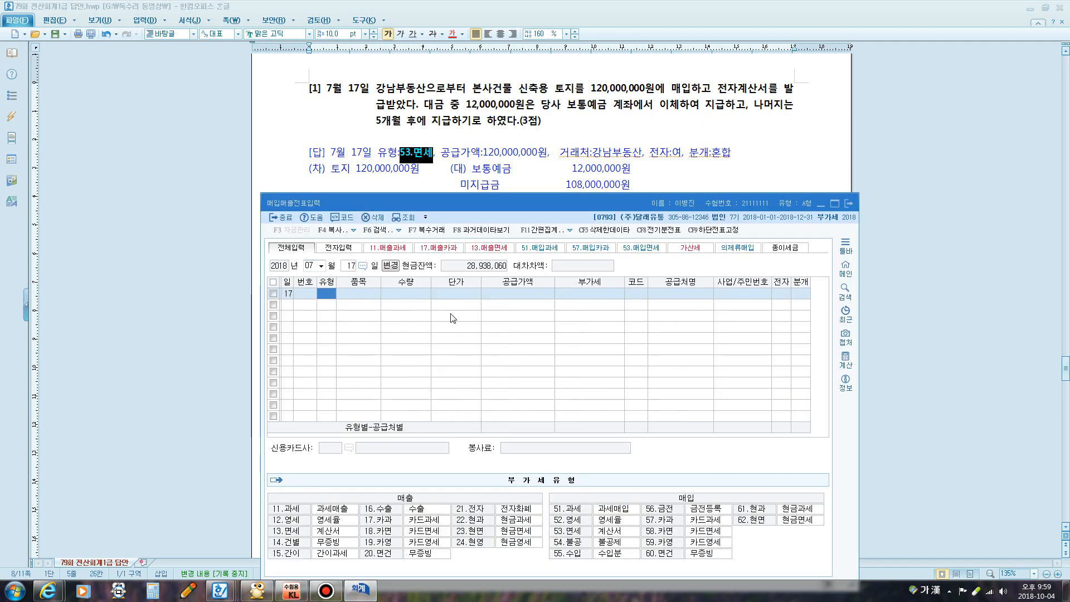
pyautogui.write('53')
pyautogui.press('Return')
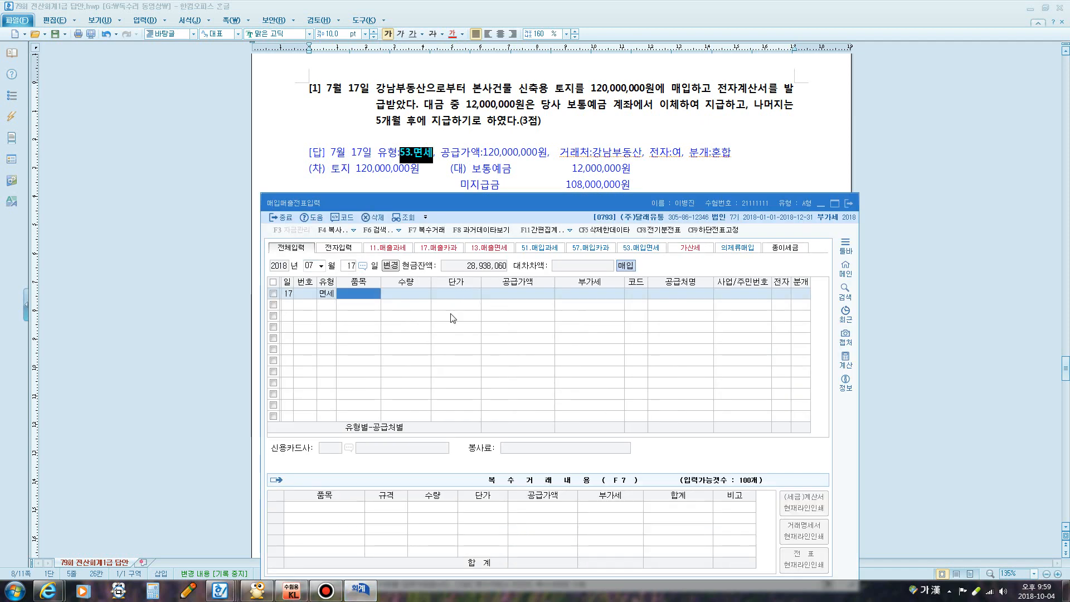
pyautogui.write('토지')
pyautogui.press('Return')
pyautogui.press('Return')
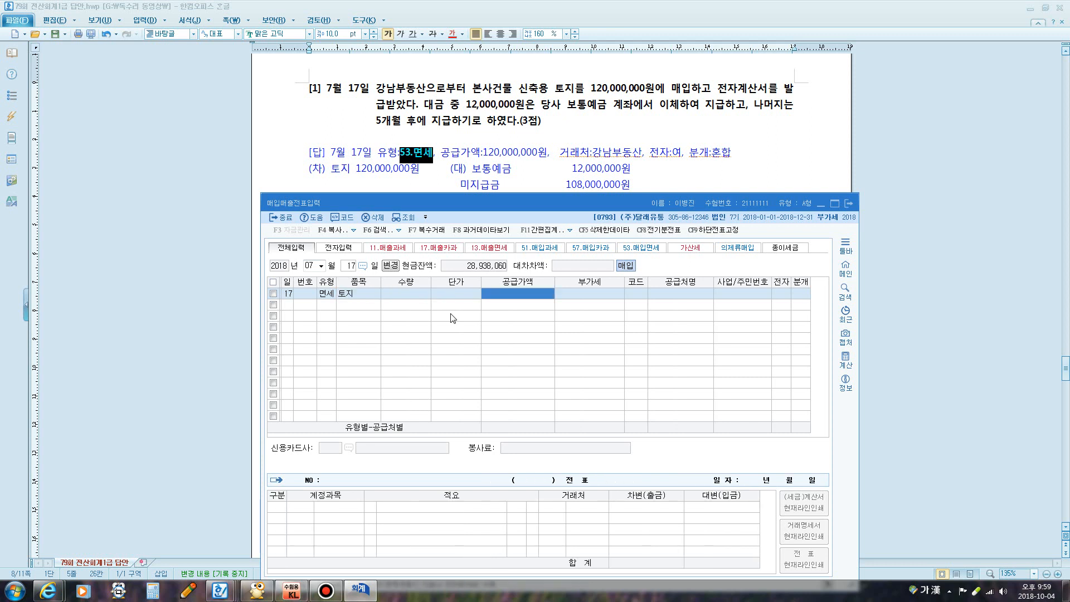
pyautogui.write('120,000,000')
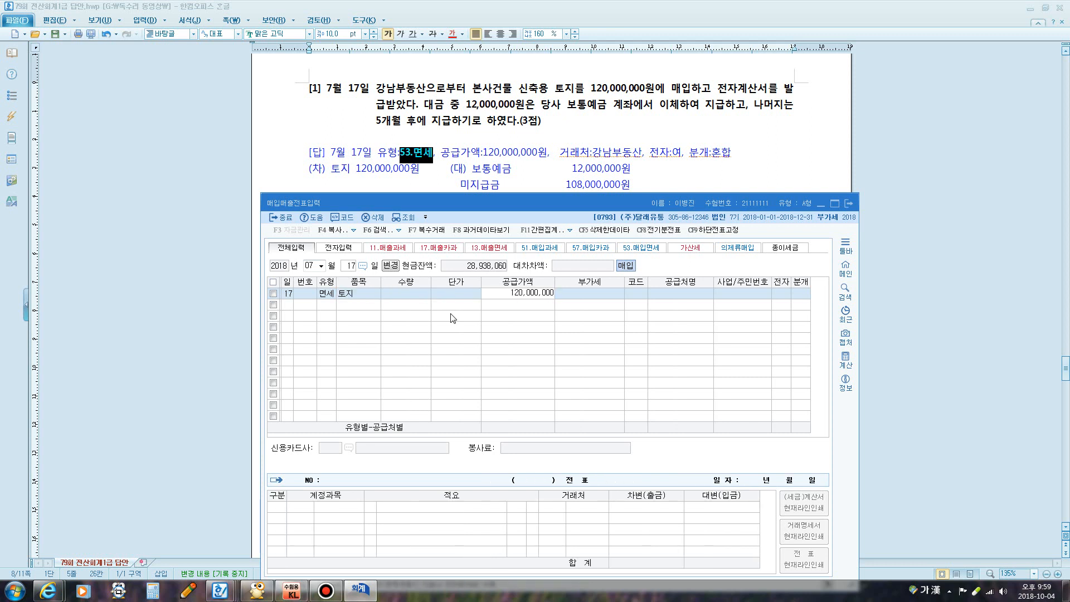
pyautogui.press('Return')
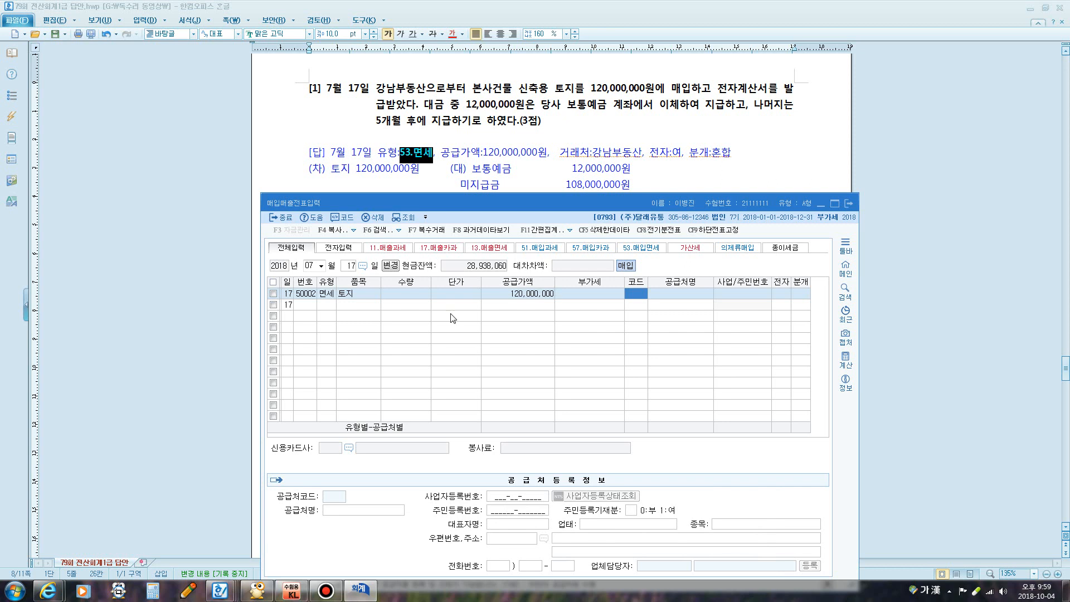
# Set supplier 강남부동산, electronic invoice 1, and mixed settlement 3
pyautogui.write('강남')
pyautogui.press('Return')
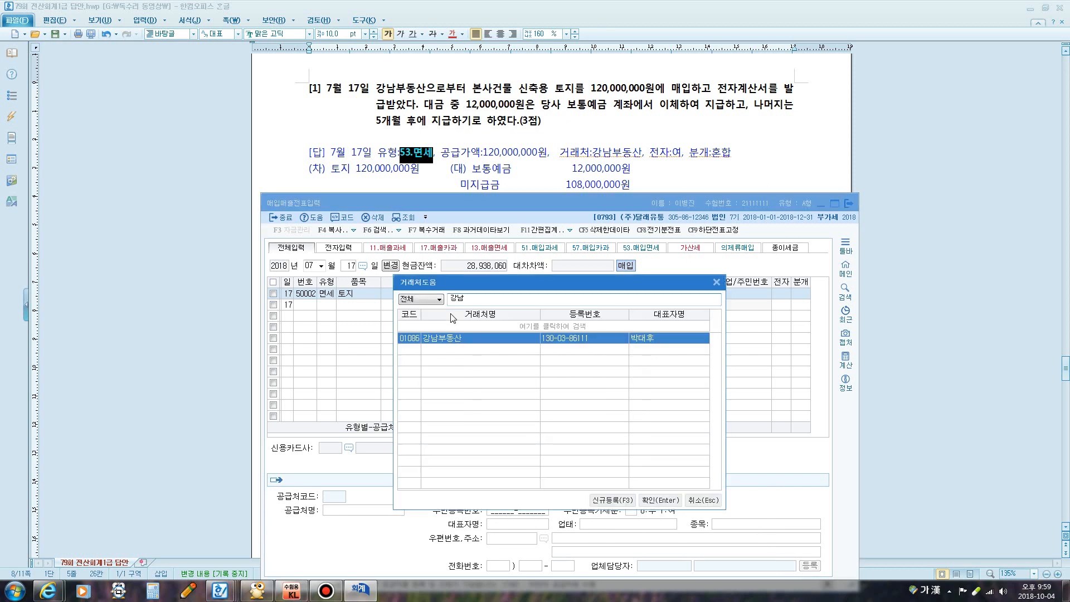
pyautogui.press('Return')
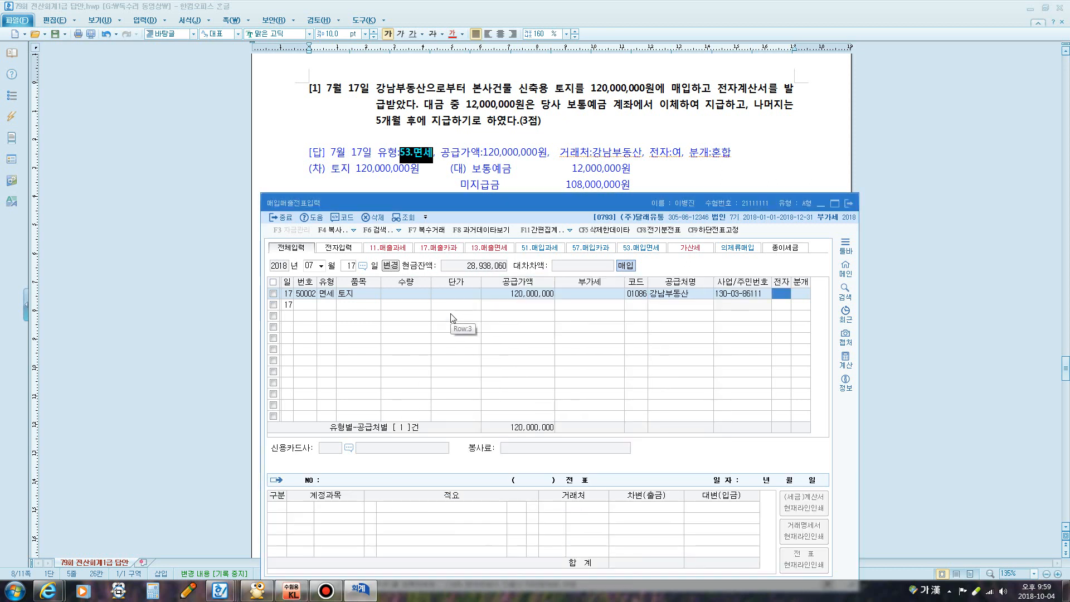
pyautogui.press('1')
pyautogui.press('Return')
pyautogui.press('3')
pyautogui.press('Return')
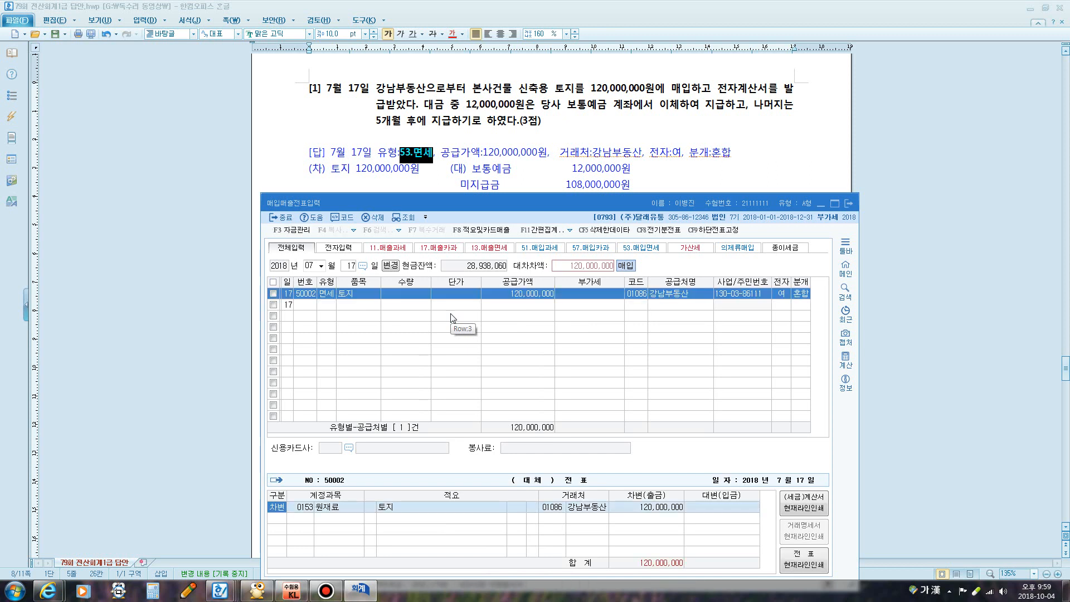
# Debit 0201 토지 and credit 0103 보통예금 12,000,000
pyautogui.press('Return')
pyautogui.write('201')
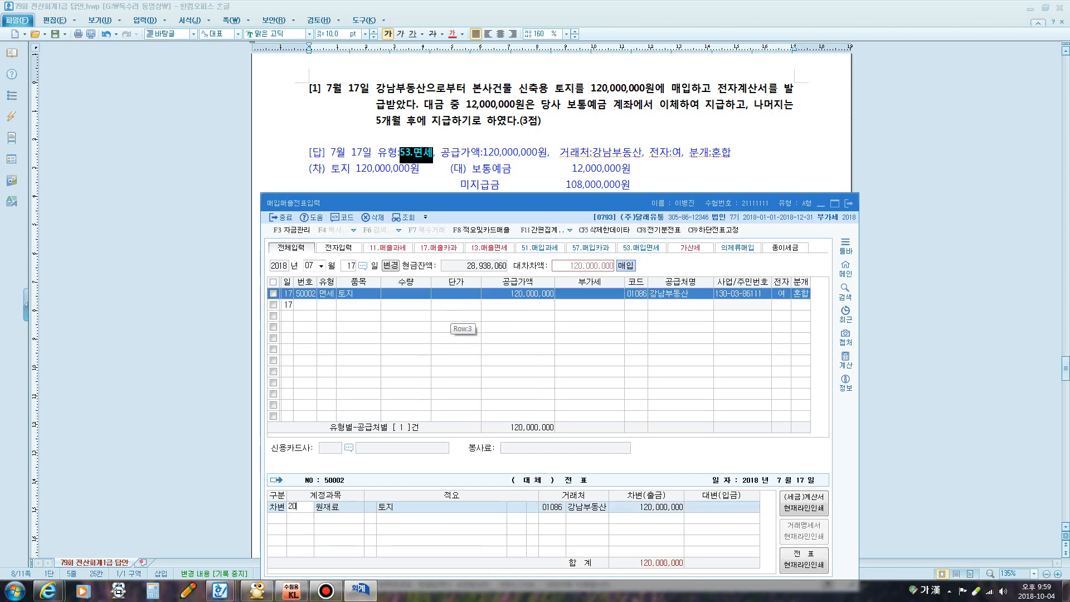
pyautogui.press('Return')
pyautogui.press('Return')
pyautogui.press('Return')
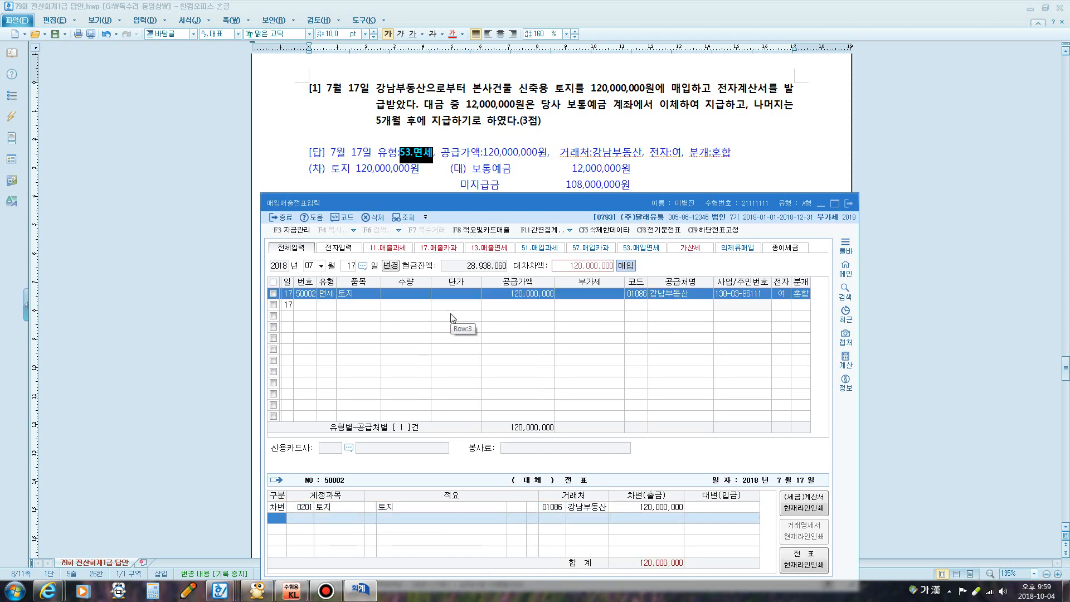
pyautogui.press('4')
pyautogui.press('Return')
pyautogui.write('1')
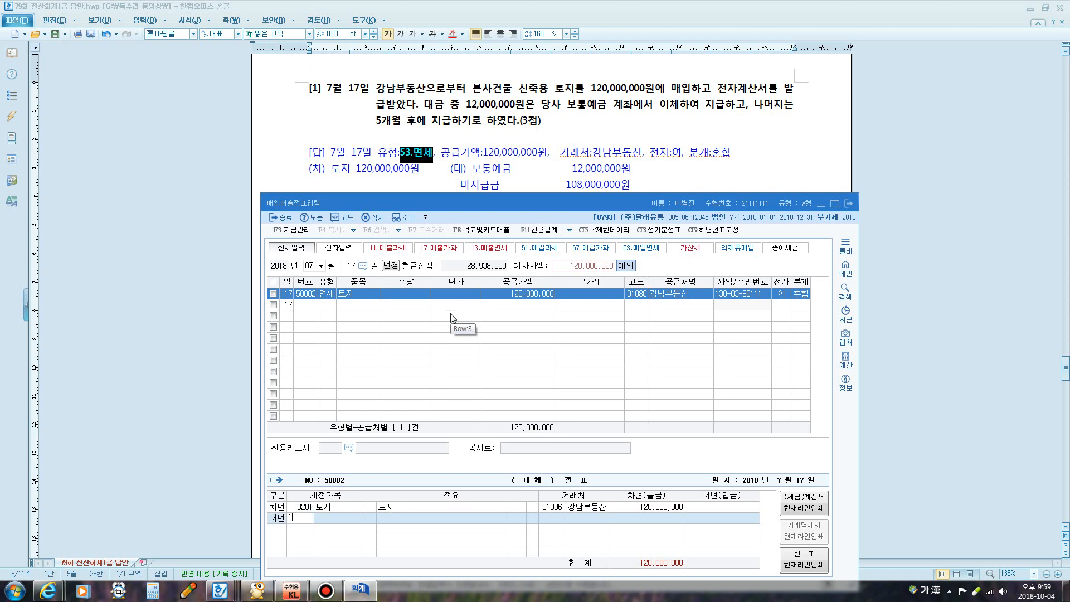
pyautogui.write('03')
pyautogui.press('Return')
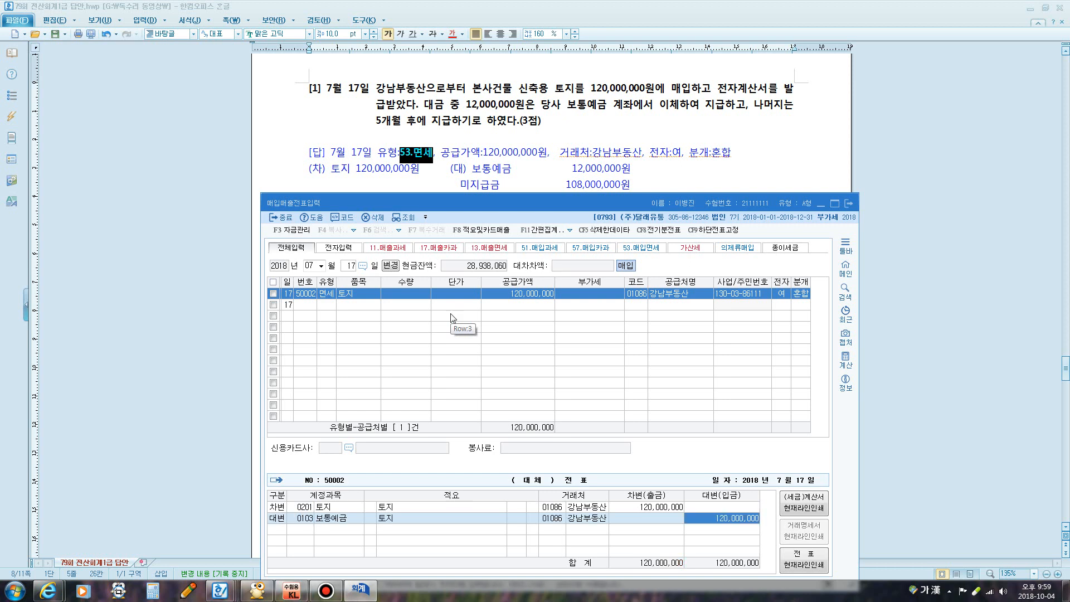
pyautogui.write('12000000')
pyautogui.press('Return')
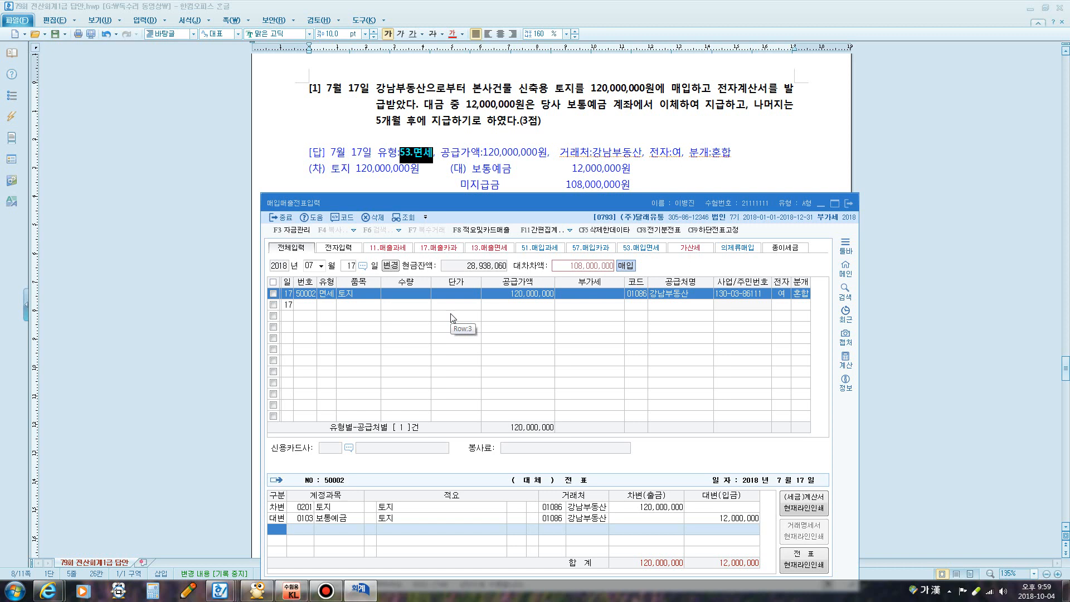
# Credit the remaining 108,000,000 to 미지급금
pyautogui.write('4')
pyautogui.press('Return')
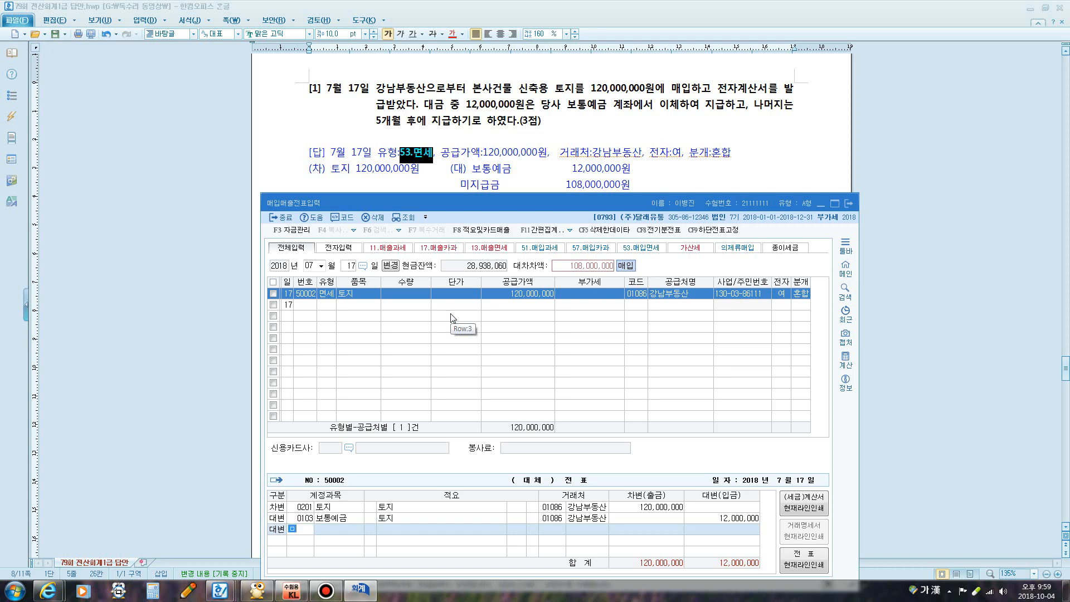
pyautogui.write('미지급')
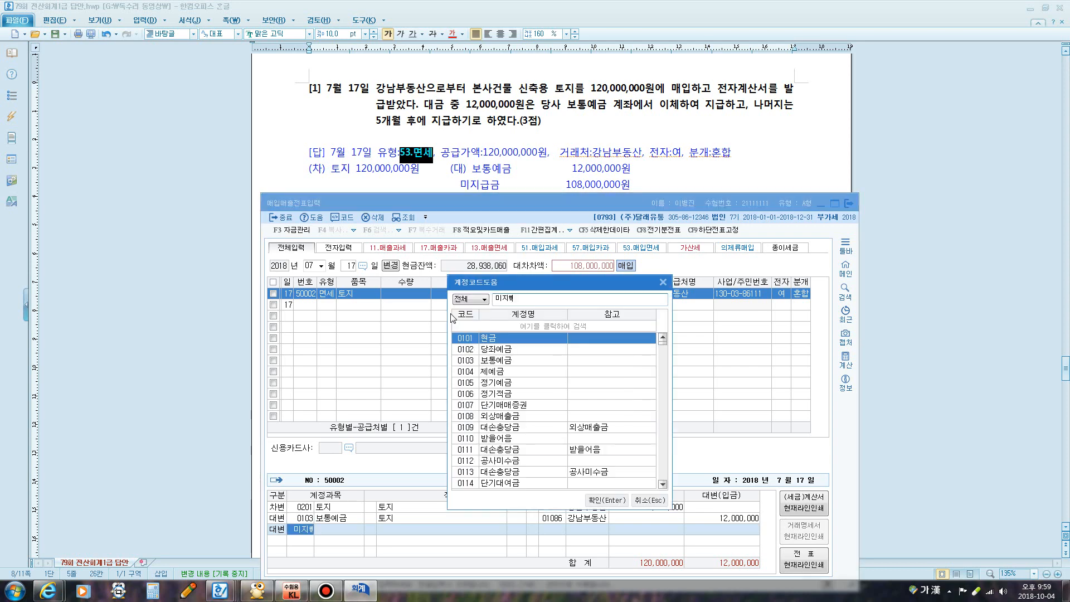
pyautogui.press('Return')
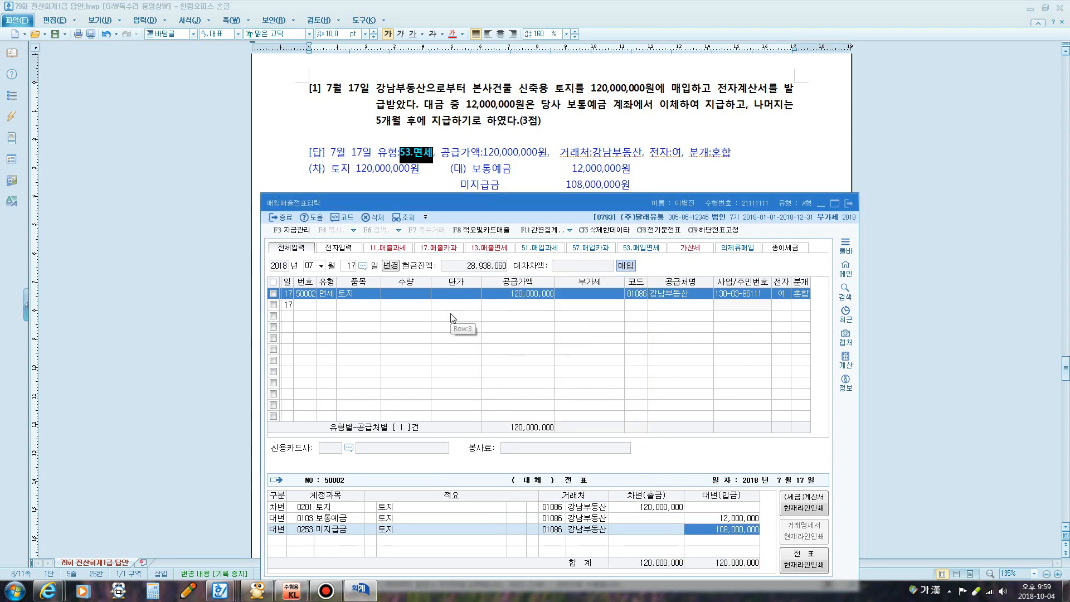
pyautogui.press('Return')
pyautogui.click(522, 153)
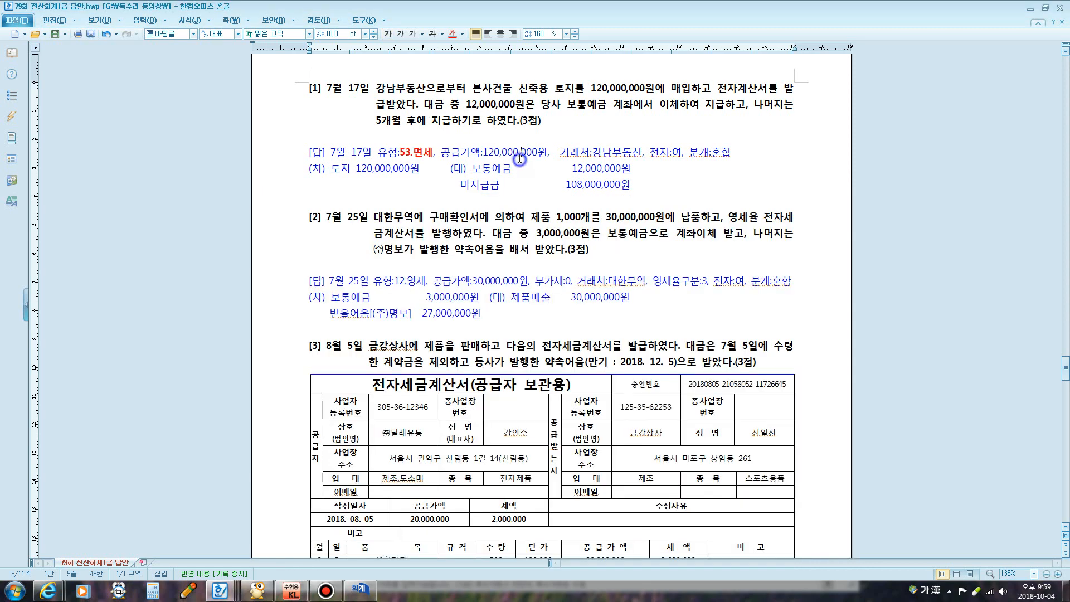
# Highlight question [2]'s zero-rated invoice wording, then return to the voucher entry screen
pyautogui.scroll(-3, 509, 181)
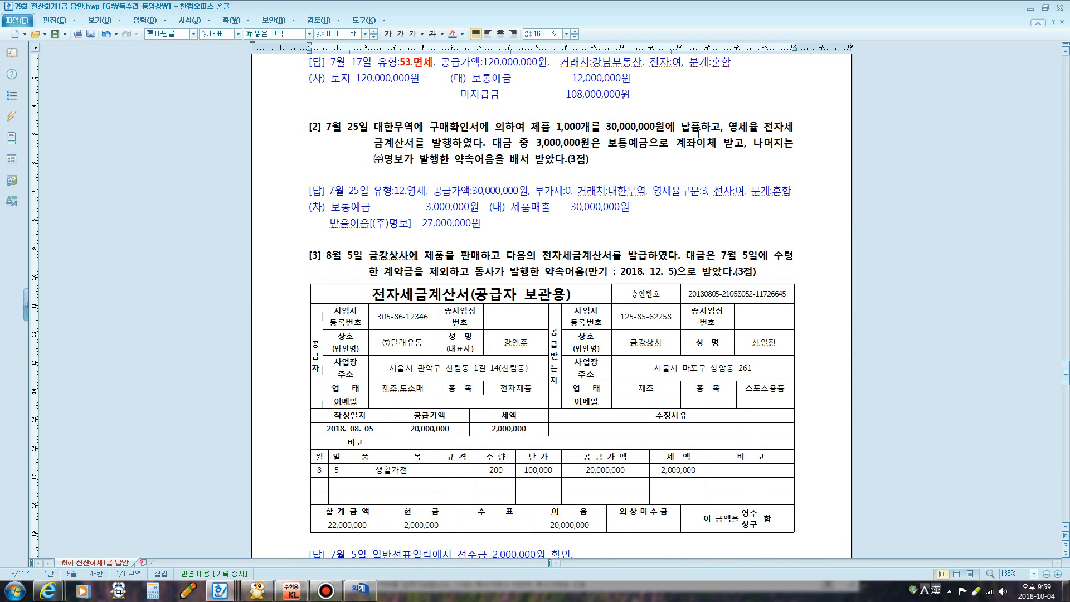
pyautogui.moveTo(724, 132); pyautogui.dragTo(461, 146)
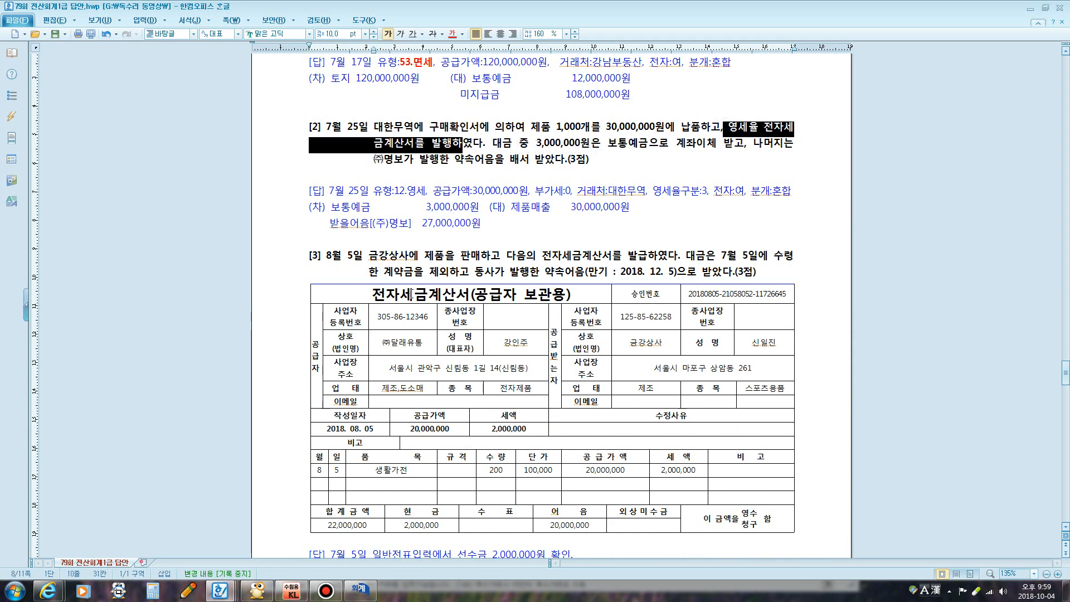
pyautogui.click(360, 589)
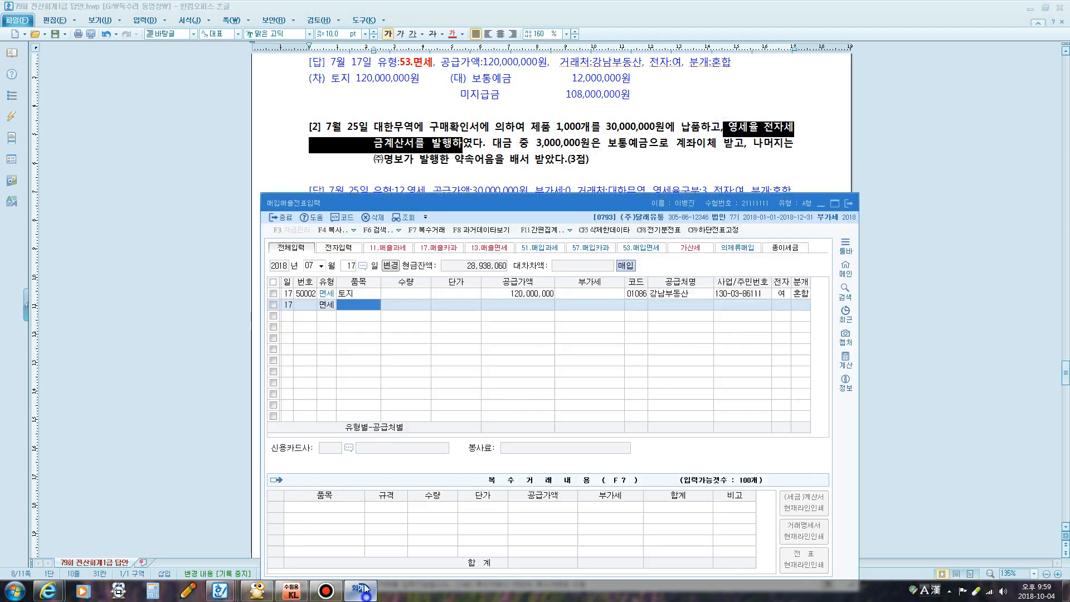
# Start a July 25 type 12 sale of 1,000 제품 worth 30,000,000
pyautogui.click(352, 266)
pyautogui.write('25')
pyautogui.press('Return')
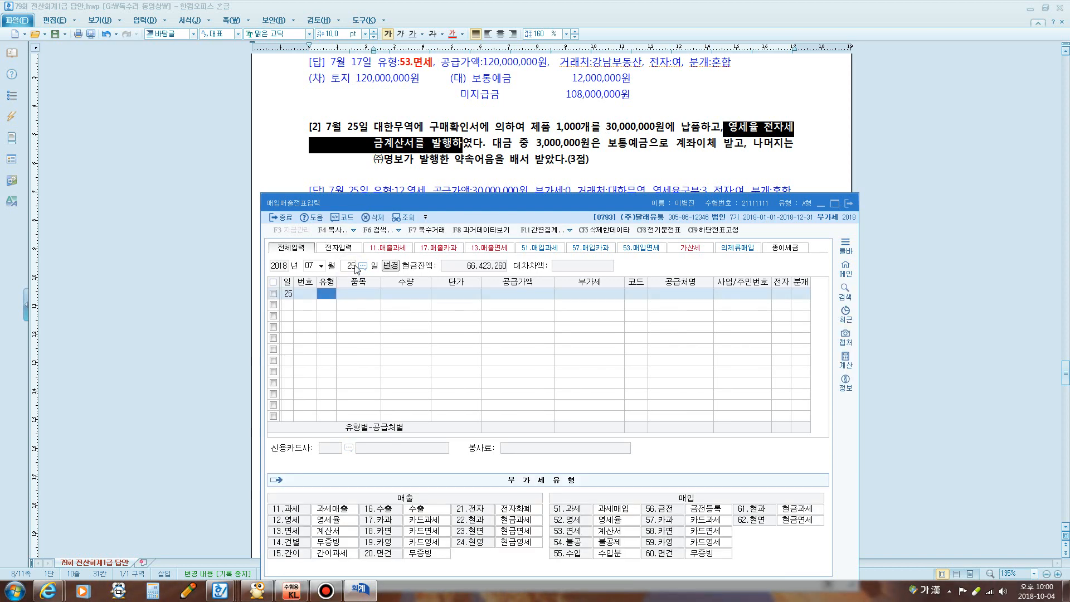
pyautogui.write('12')
pyautogui.press('Return')
pyautogui.moveTo(388, 202); pyautogui.dragTo(392, 240)
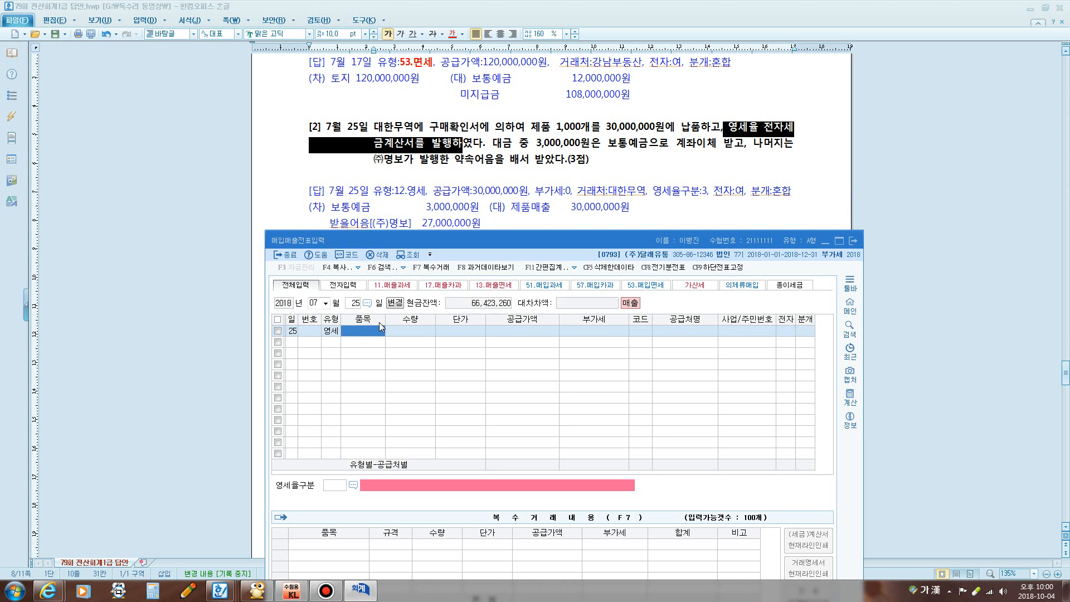
pyautogui.write('제품')
pyautogui.press('Return')
pyautogui.write('1000')
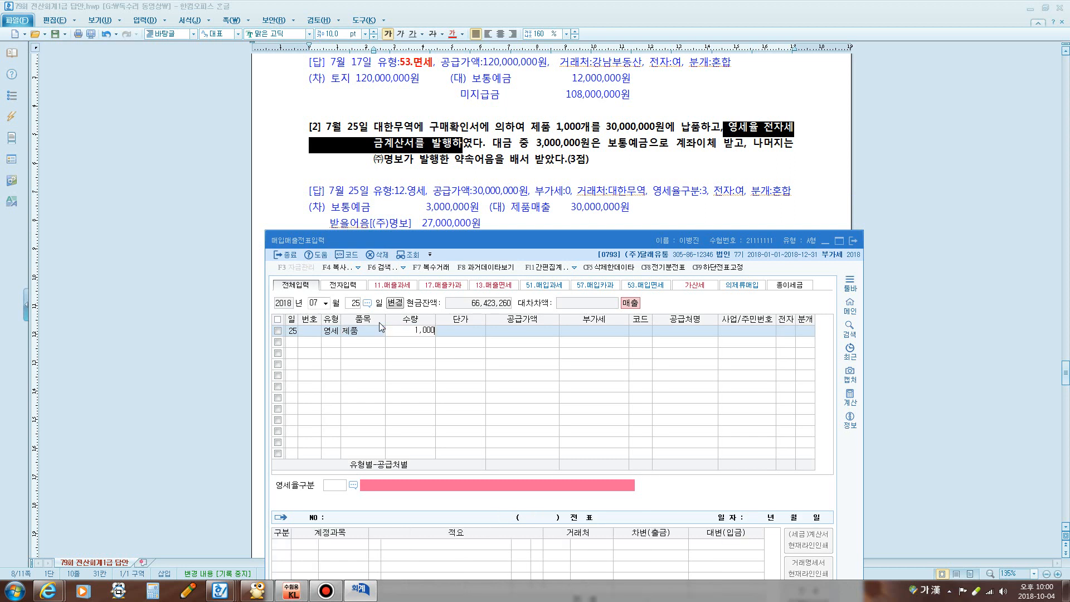
pyautogui.press('Return')
pyautogui.press('Return')
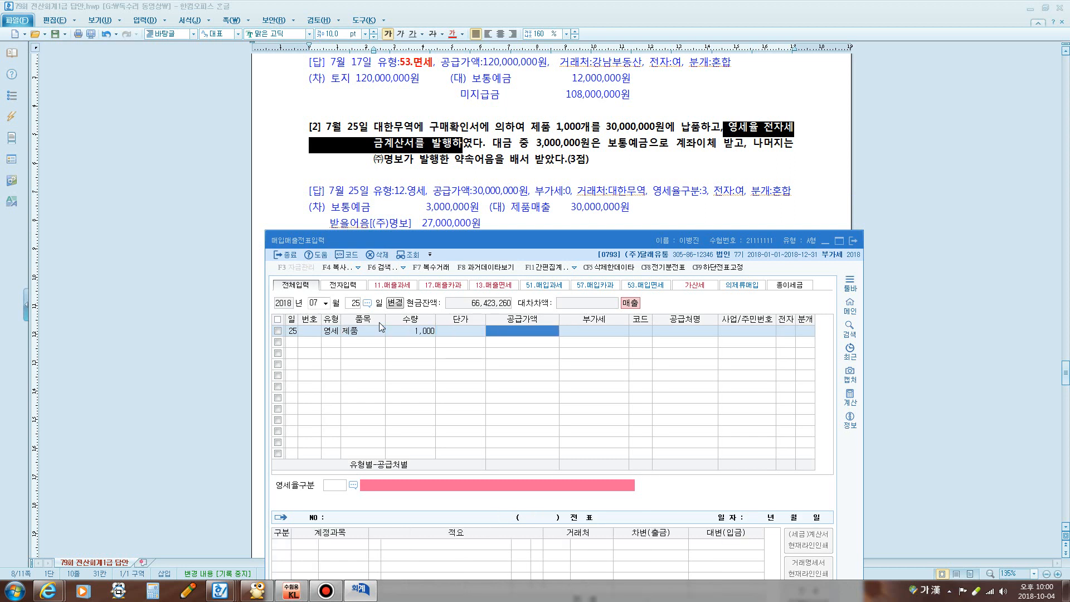
pyautogui.write('30000000')
pyautogui.press('Return')
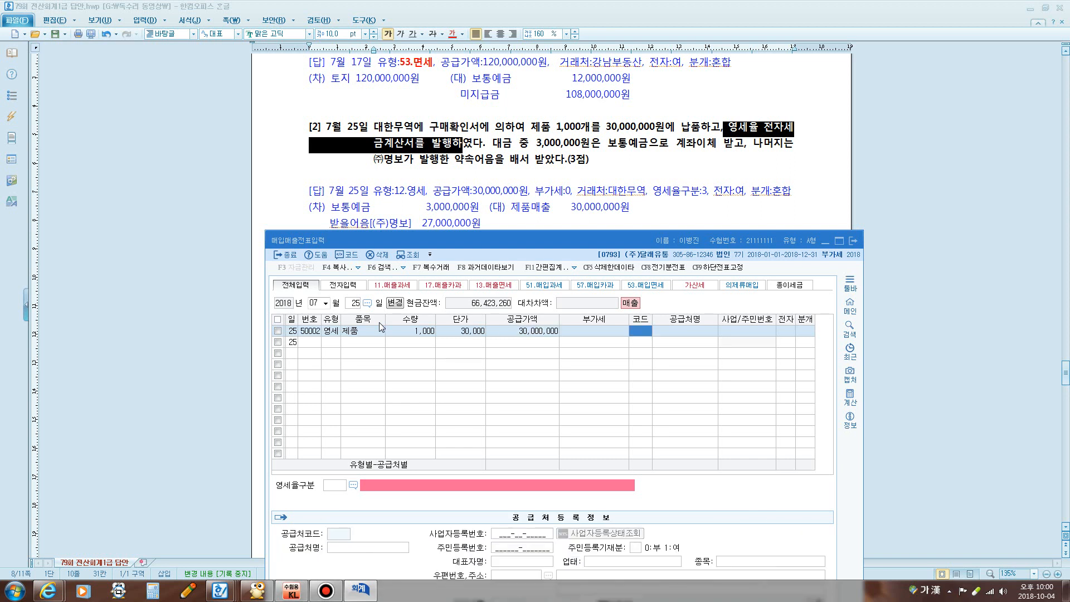
# Set customer 대한무역, electronic invoice, zero-rate category 3, and mixed settlement
pyautogui.write('대한')
pyautogui.press('Return')
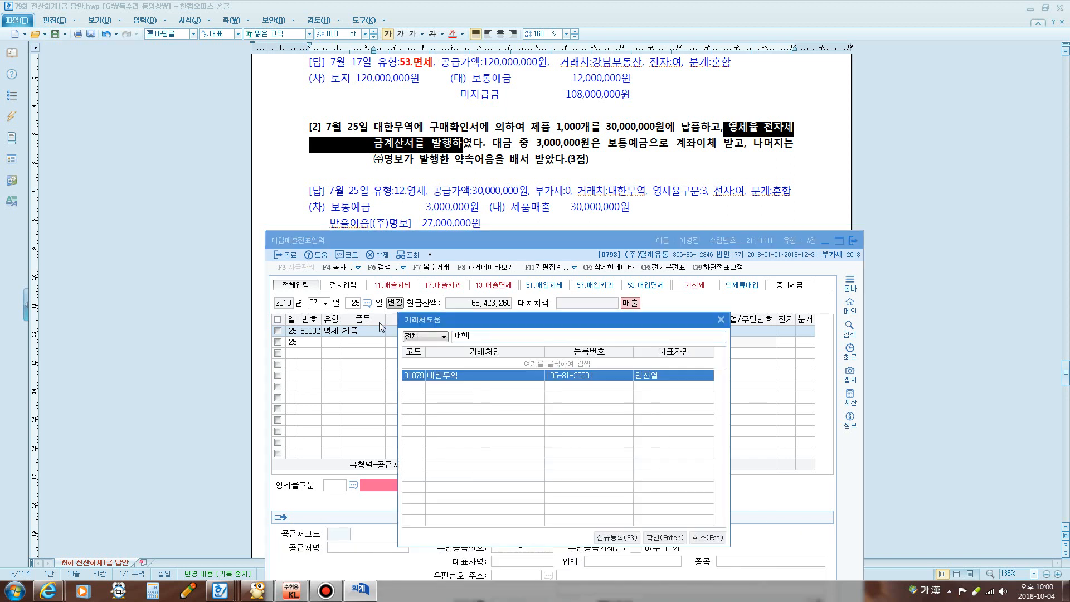
pyautogui.press('Return')
pyautogui.press('Return')
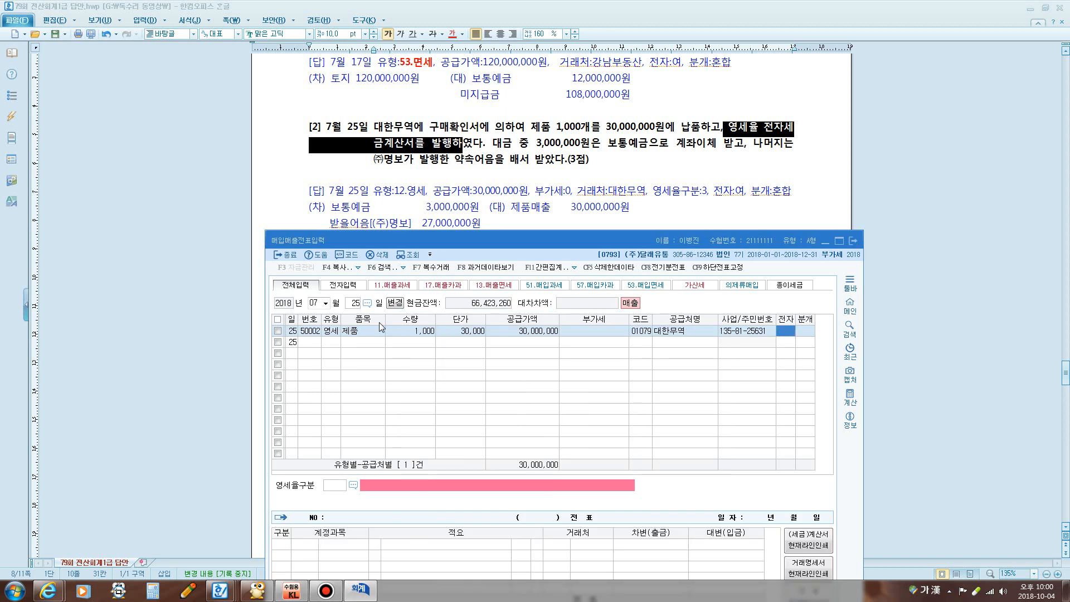
pyautogui.press('1')
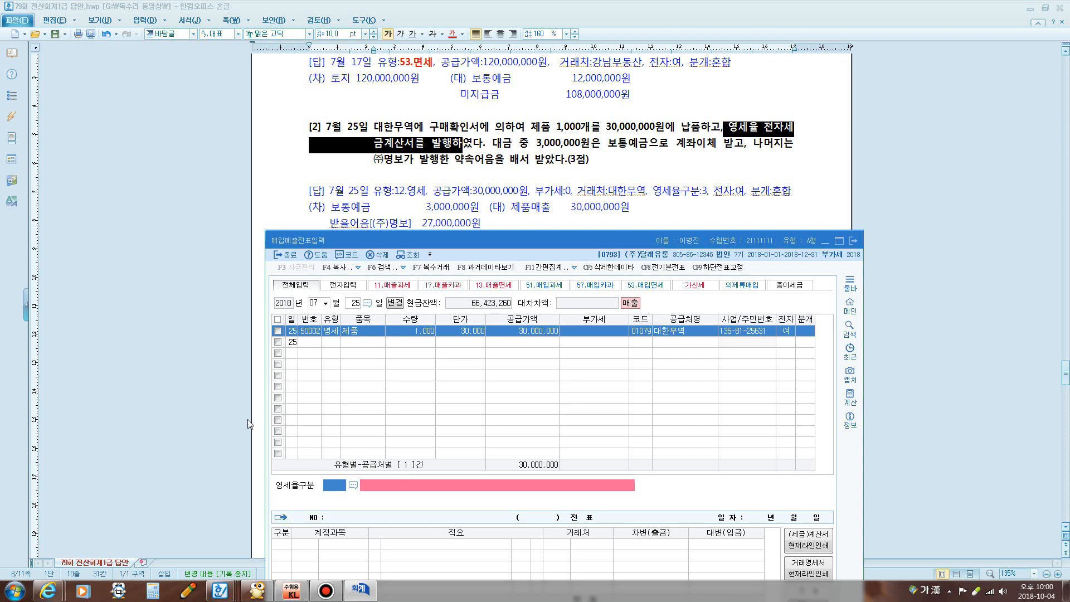
pyautogui.press('F2')
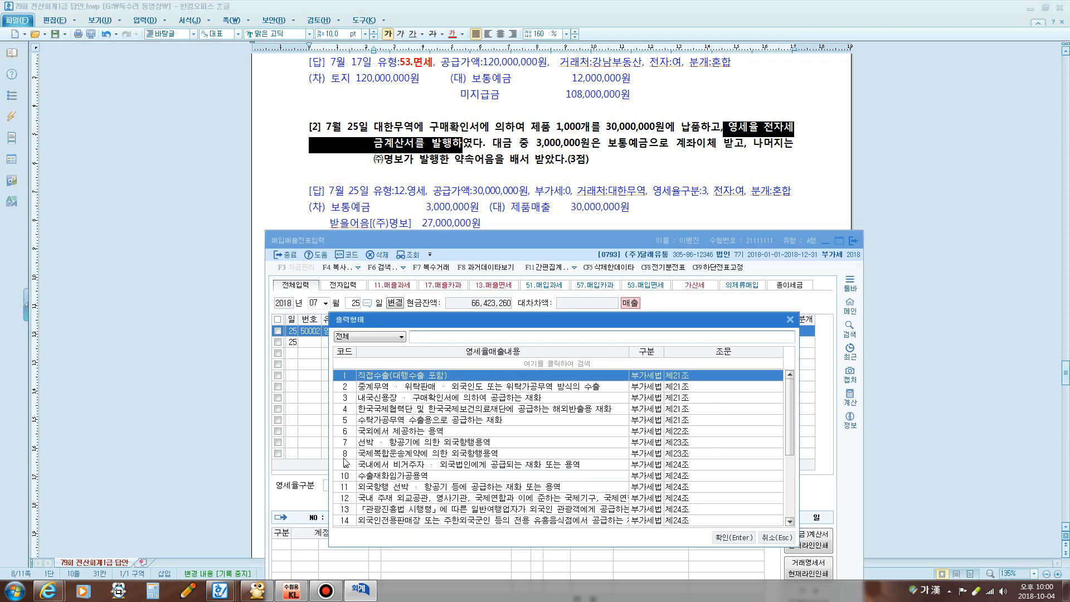
pyautogui.click(397, 398)
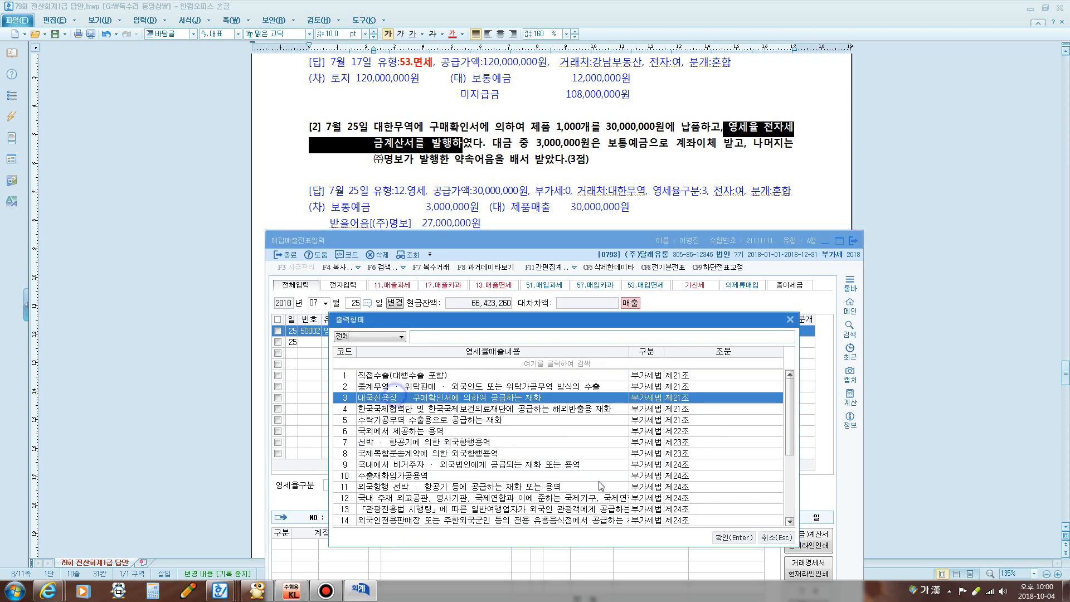
pyautogui.click(729, 539)
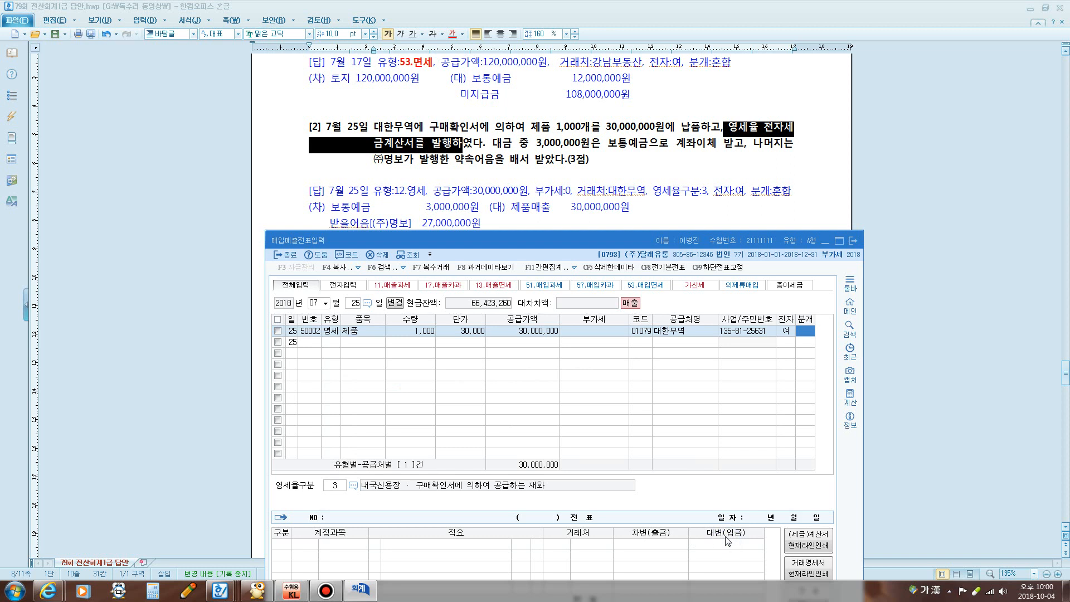
pyautogui.press('3')
pyautogui.press('Return')
pyautogui.press('Return')
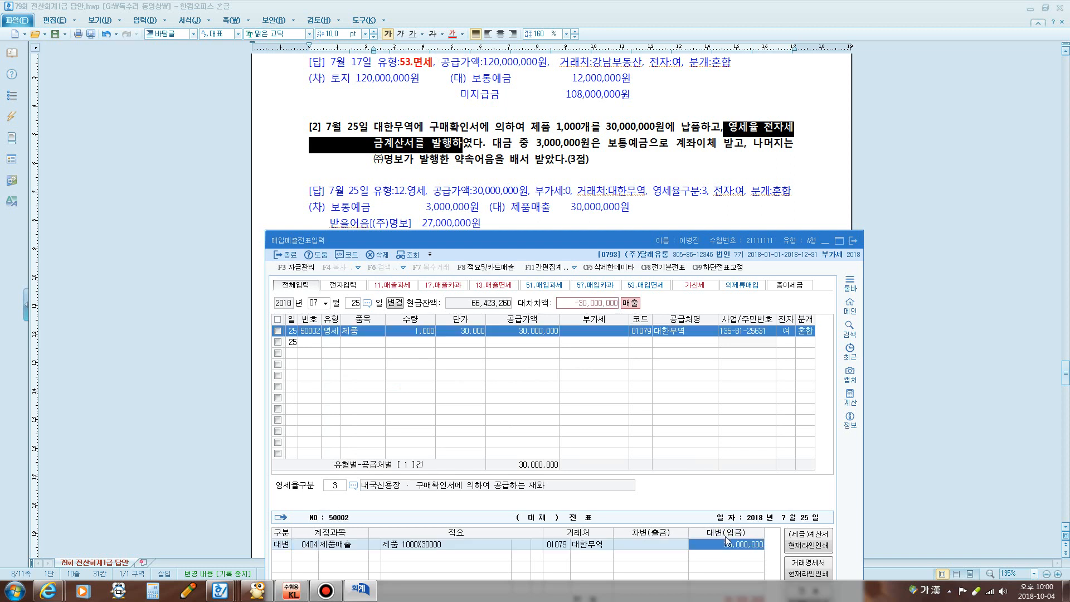
# Debit 보통예금 3,000,000 and 받을어음 27,000,000 with customer (주)명보
pyautogui.write('3 ')
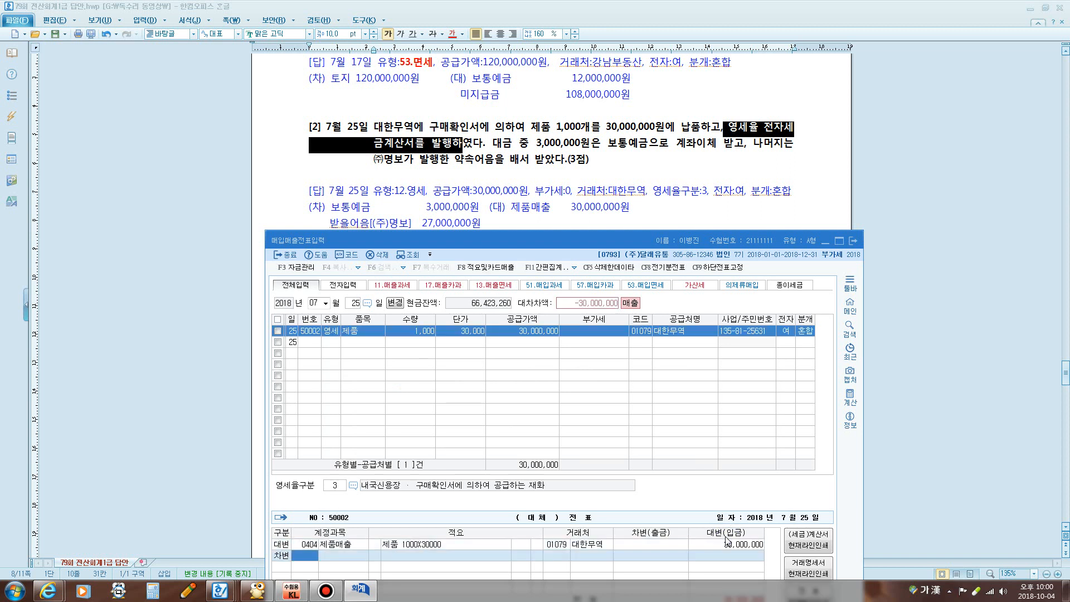
pyautogui.write('보통')
pyautogui.press('Return')
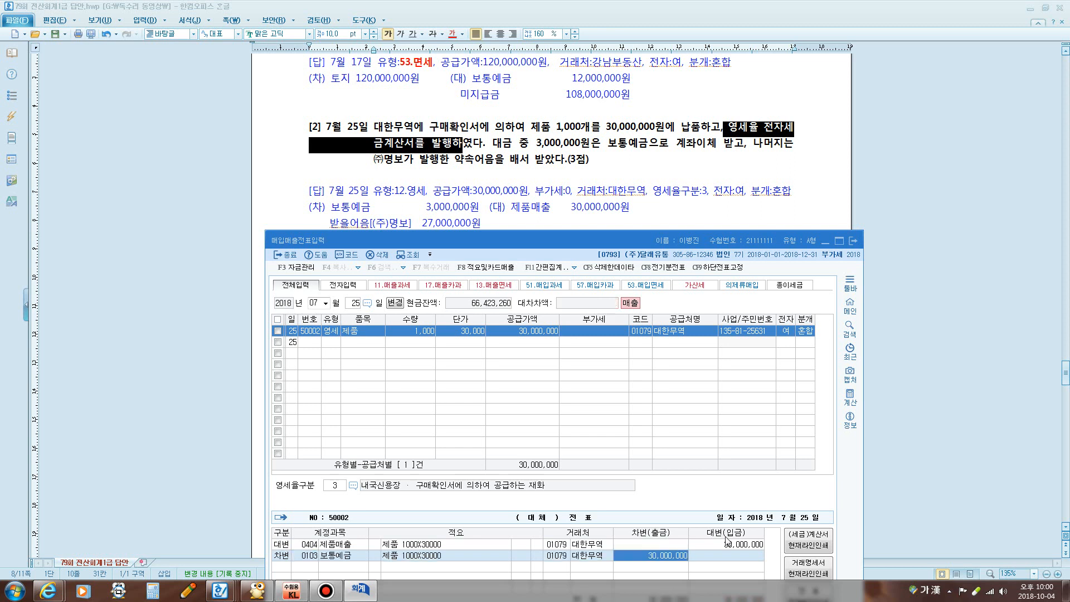
pyautogui.write('3000000')
pyautogui.press('Return')
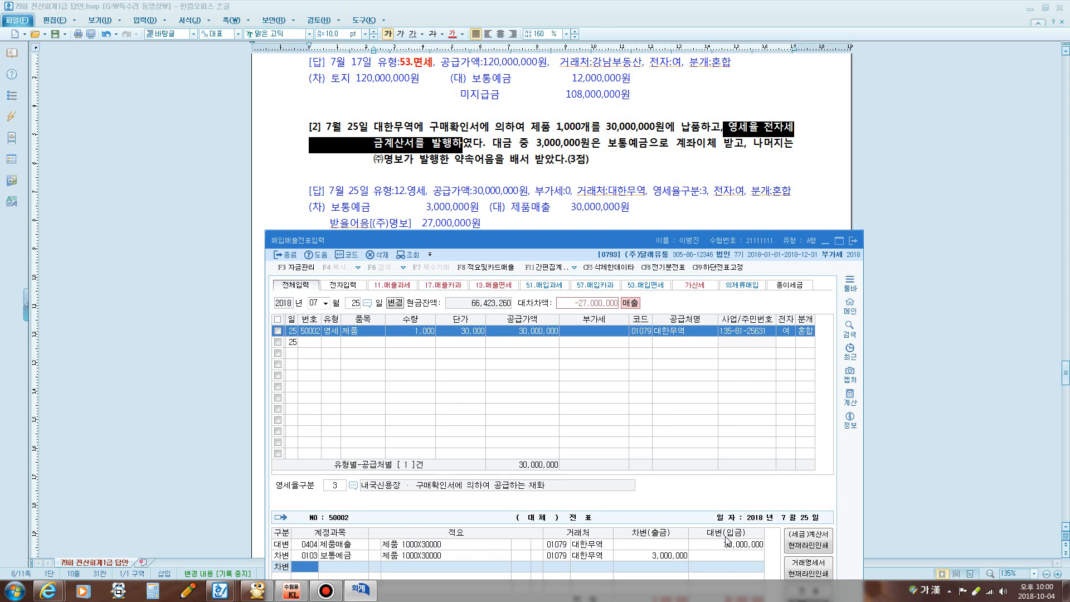
pyautogui.write('110')
pyautogui.press('Return')
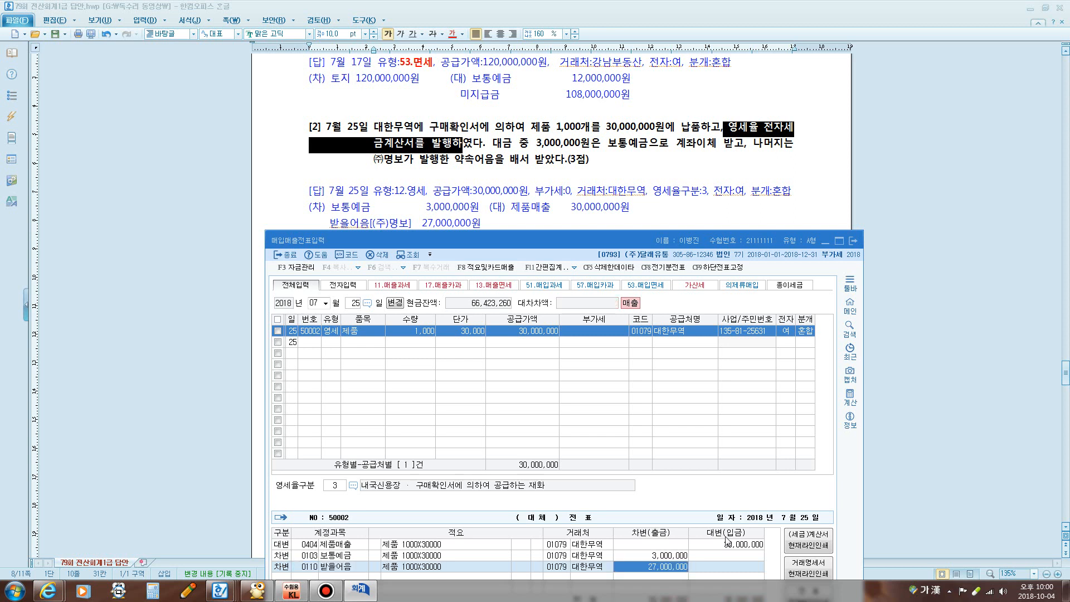
pyautogui.click(562, 565)
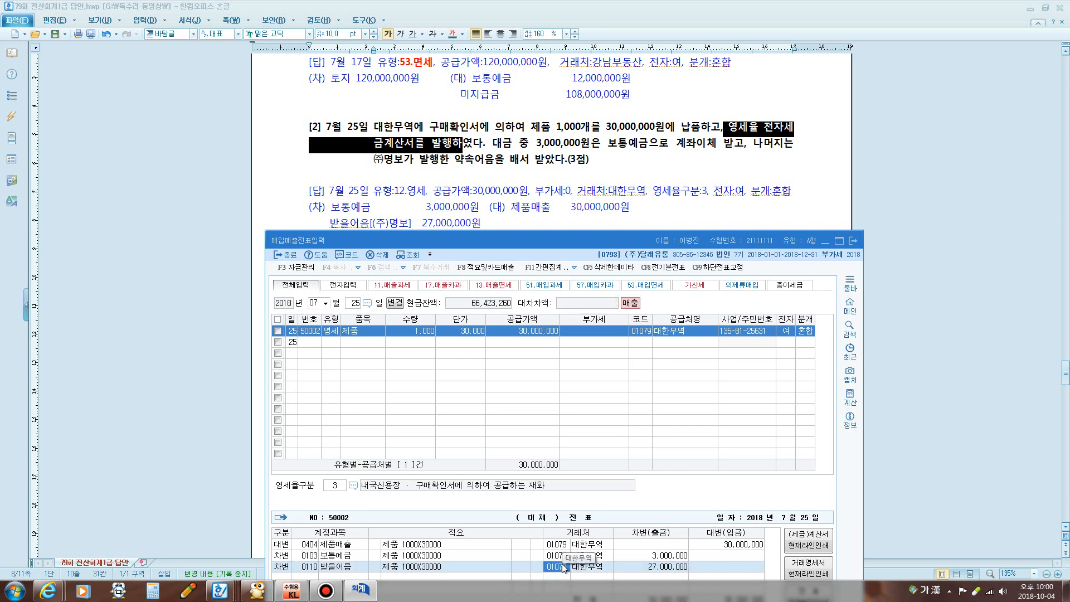
pyautogui.write('명보')
pyautogui.press('Return')
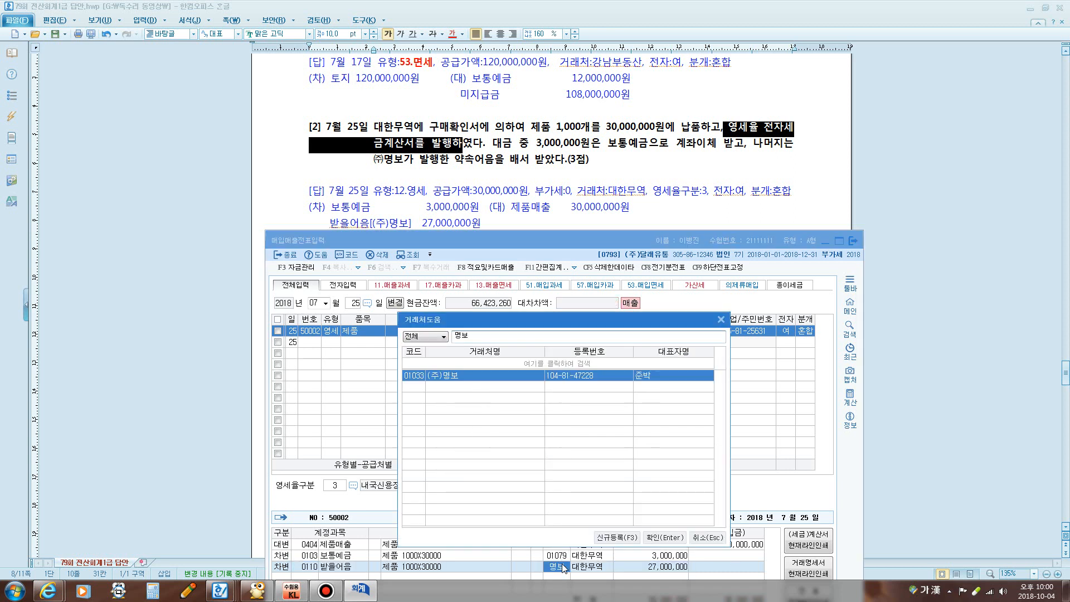
pyautogui.press('Return')
pyautogui.press('Return')
pyautogui.press('Return')
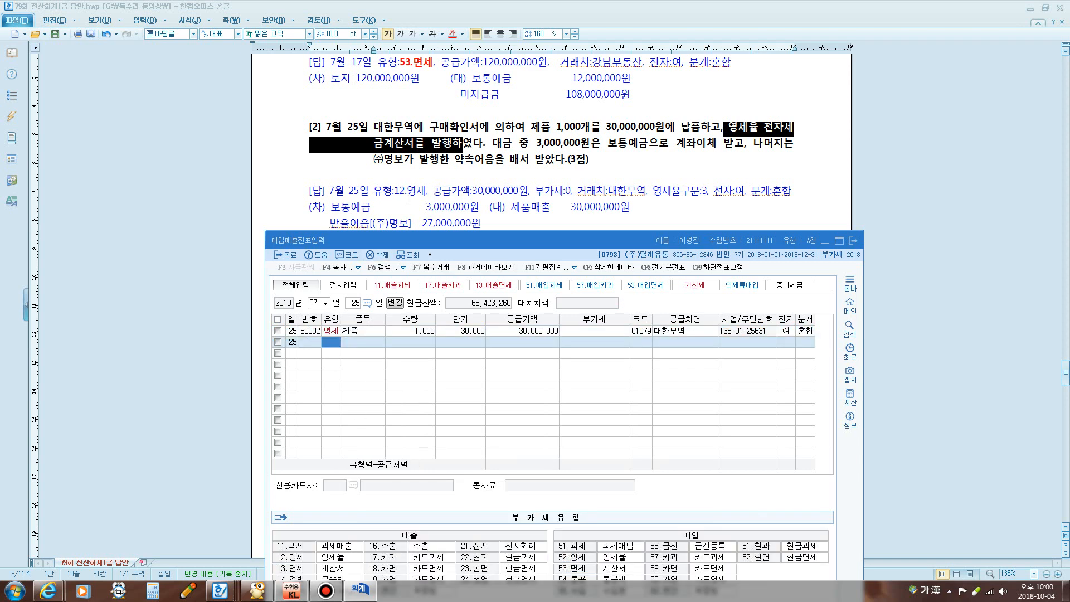
# Start an August 5 type 11 sale voucher in KcLep
pyautogui.click(408, 199)
pyautogui.scroll(-5, 408, 199)
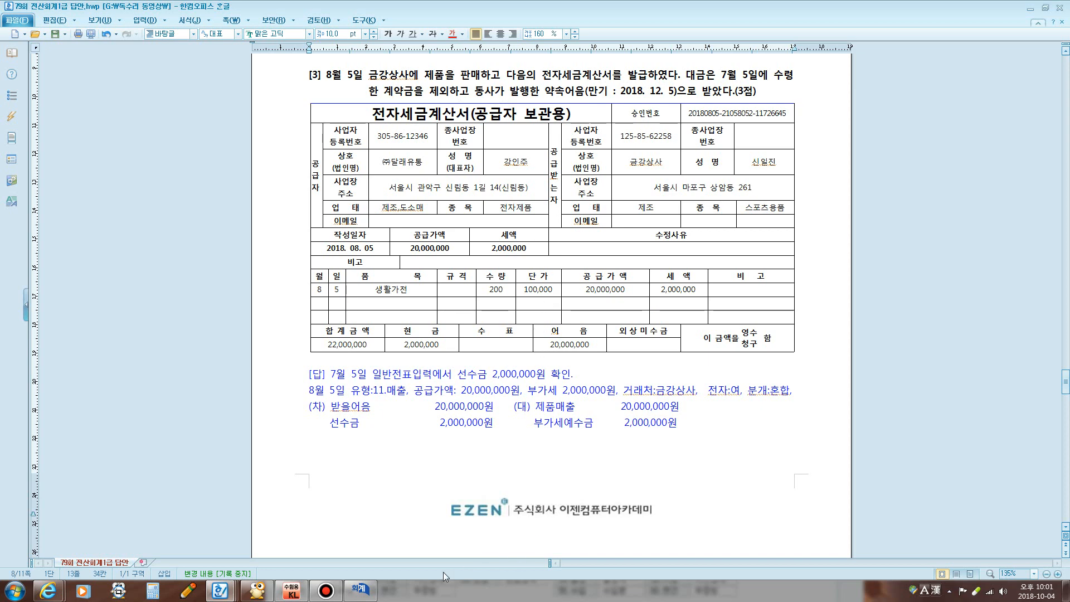
pyautogui.click(361, 590)
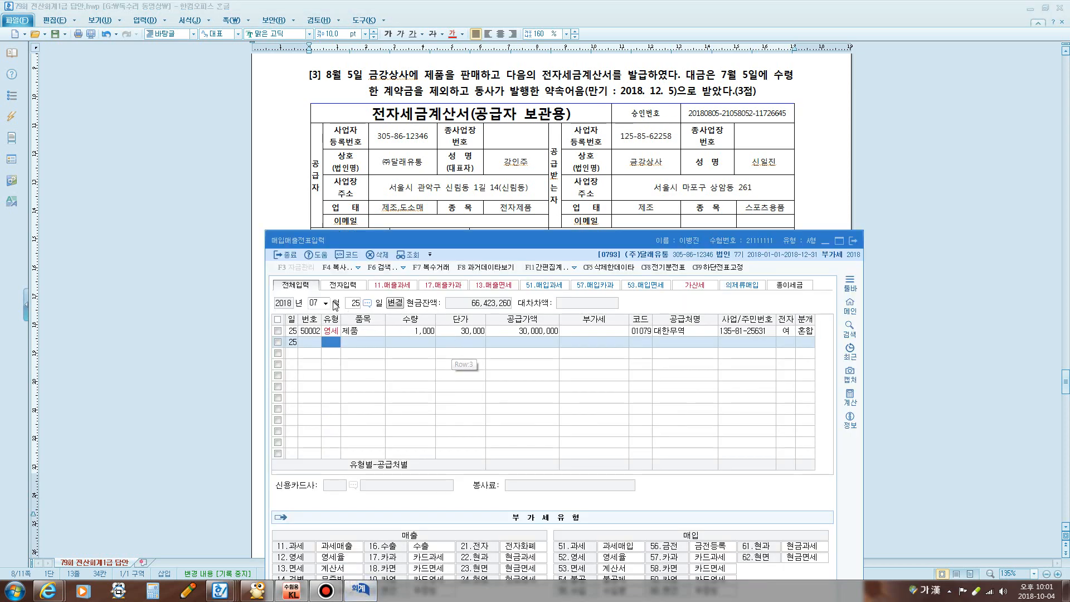
pyautogui.click(316, 303)
pyautogui.write('08')
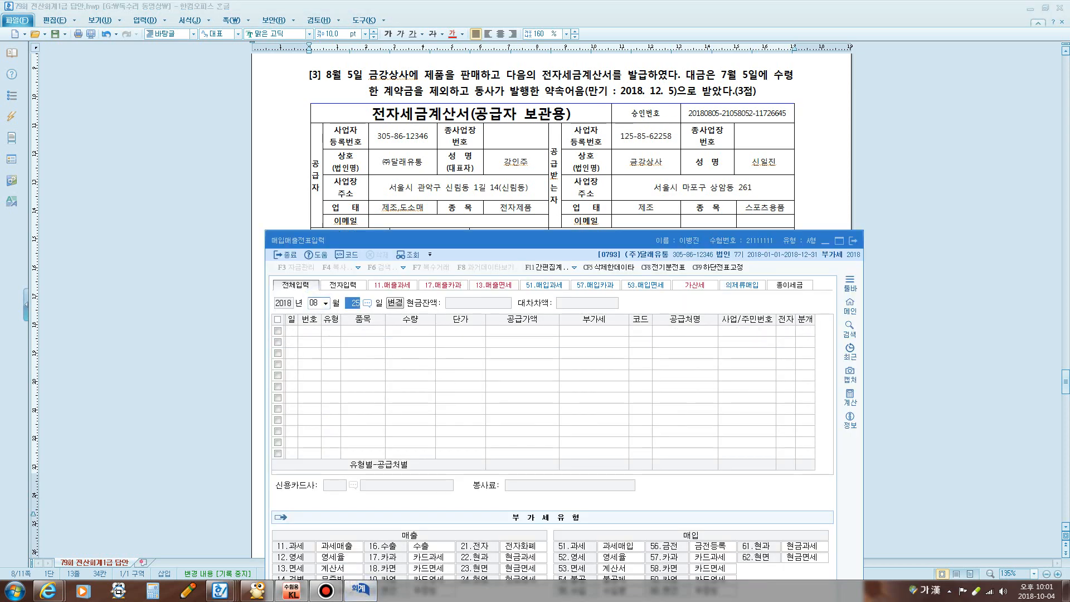
pyautogui.write('5')
pyautogui.press('Return')
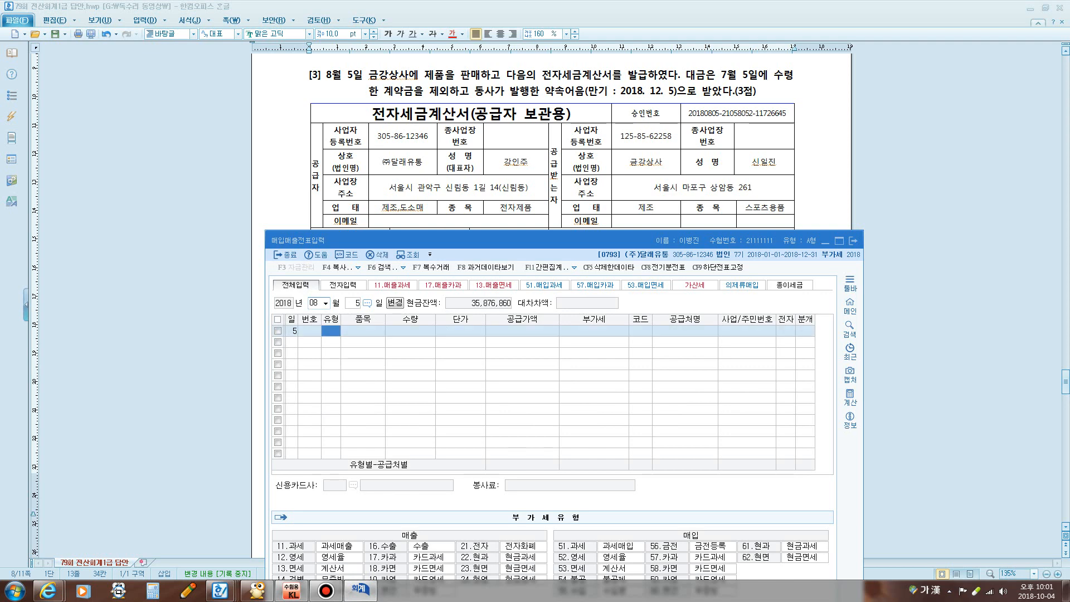
pyautogui.write('11')
pyautogui.press('Return')
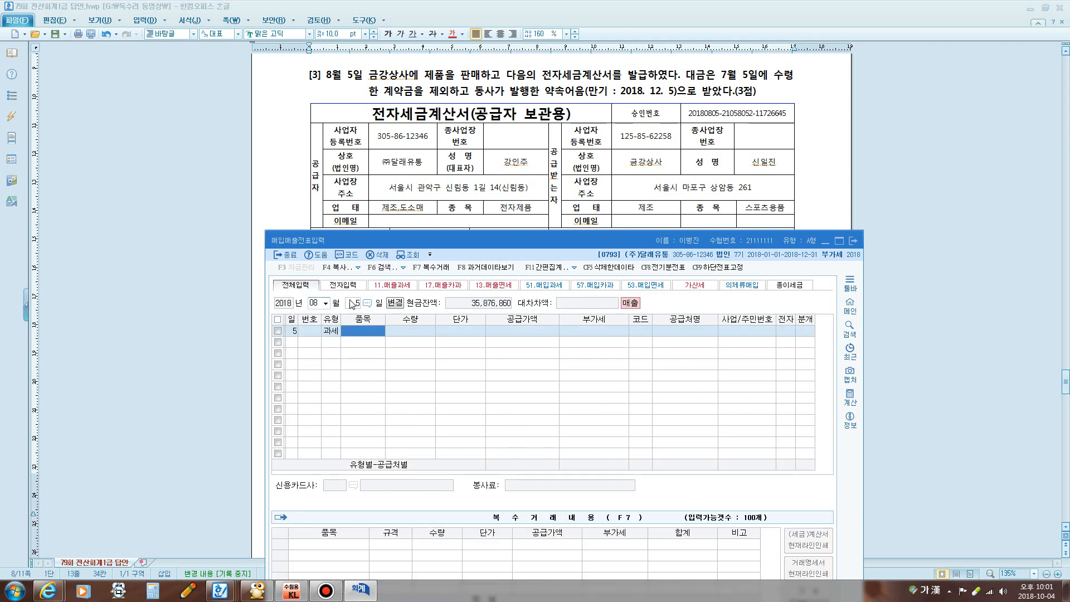
pyautogui.moveTo(457, 239); pyautogui.dragTo(431, 399)
# Make 11.매출 red and bold in the August 5 answer line
pyautogui.click(483, 303)
pyautogui.scroll(-4, 482, 302)
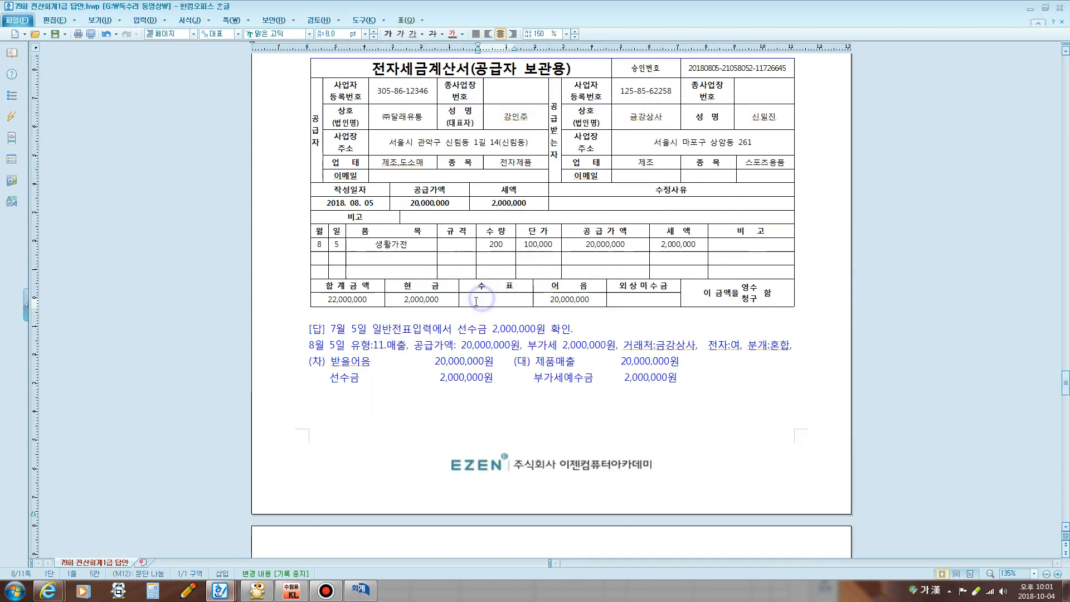
pyautogui.moveTo(373, 210); pyautogui.dragTo(407, 210)
pyautogui.click(452, 33)
pyautogui.click(387, 32)
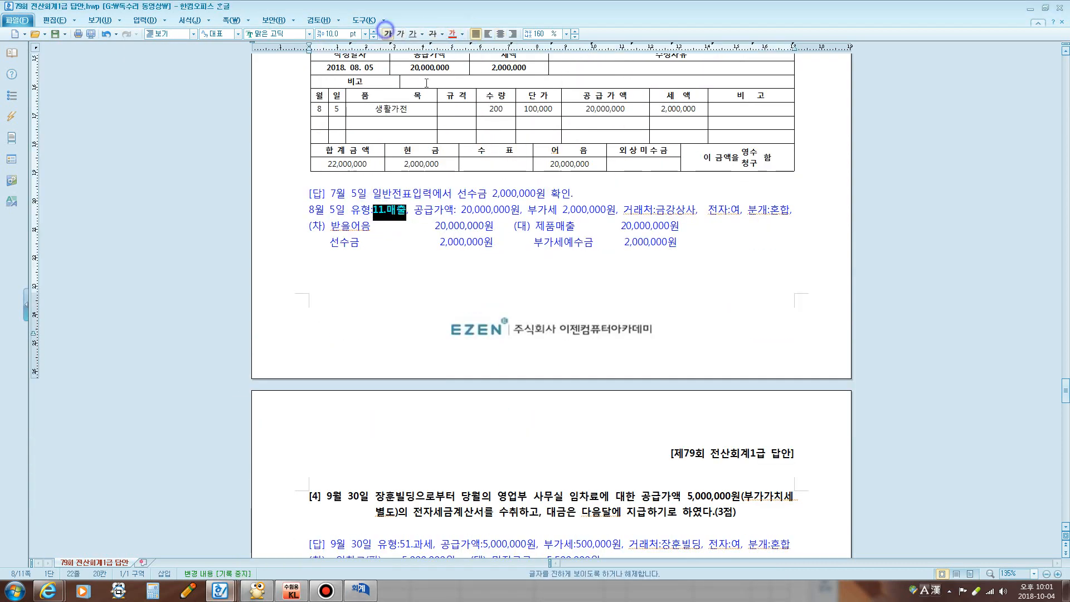
pyautogui.click(453, 110)
# Make 12.영세 red and bold in the July 25 answer line
pyautogui.scroll(8, 416, 223)
pyautogui.moveTo(394, 191); pyautogui.dragTo(426, 192)
pyautogui.click(452, 33)
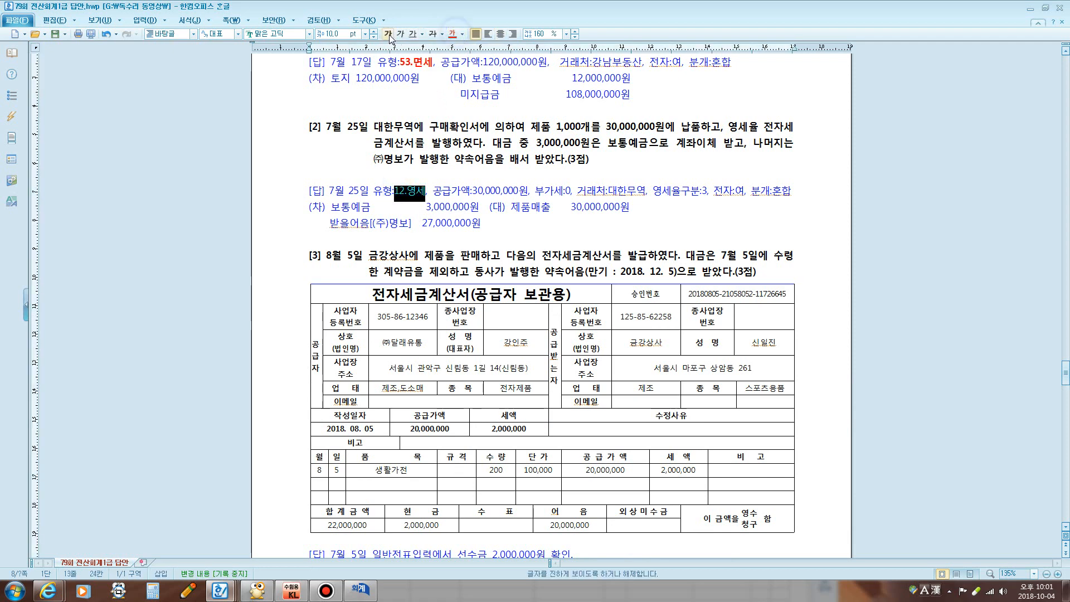
pyautogui.click(387, 33)
pyautogui.click(477, 175)
pyautogui.scroll(-8, 468, 201)
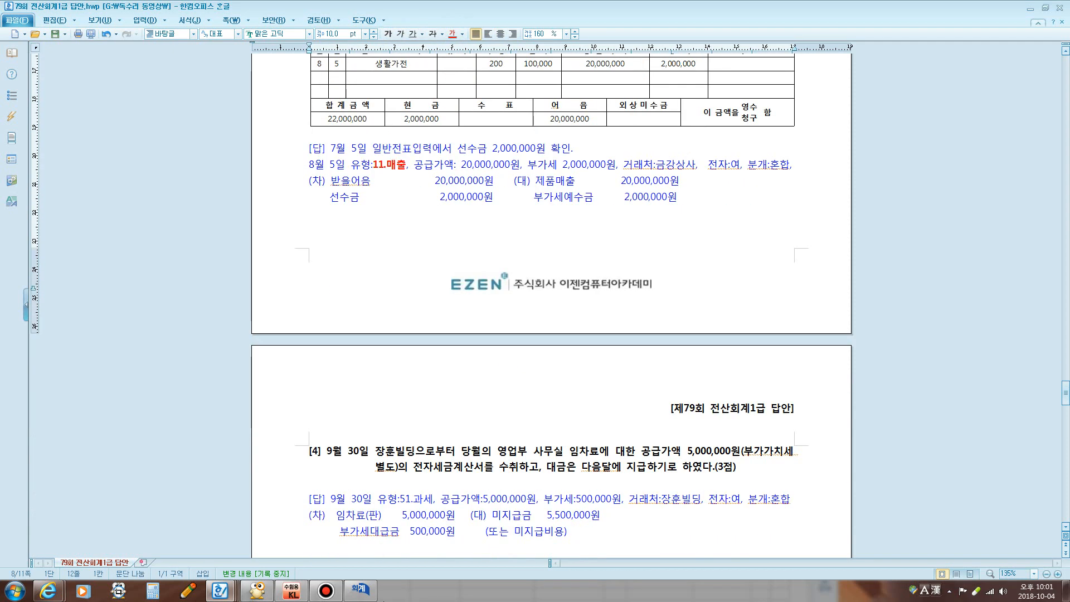
pyautogui.hotkey('alt', 'Tab')
pyautogui.moveTo(421, 396); pyautogui.dragTo(466, 209)
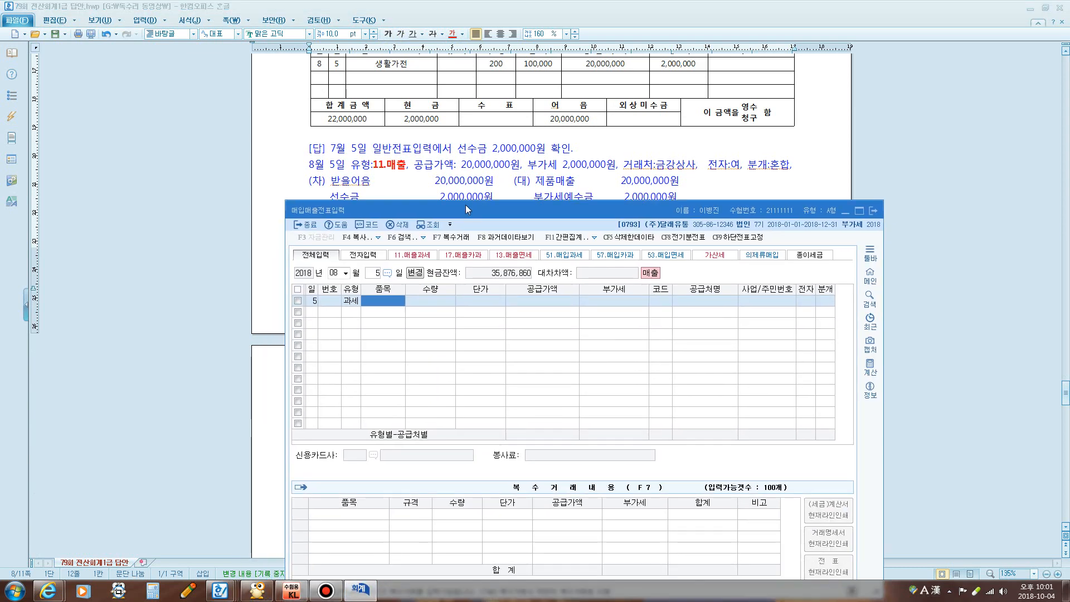
# Enter the item 생활가전 with quantity 200 at a unit price of 100,000
pyautogui.write('TODGHKF')
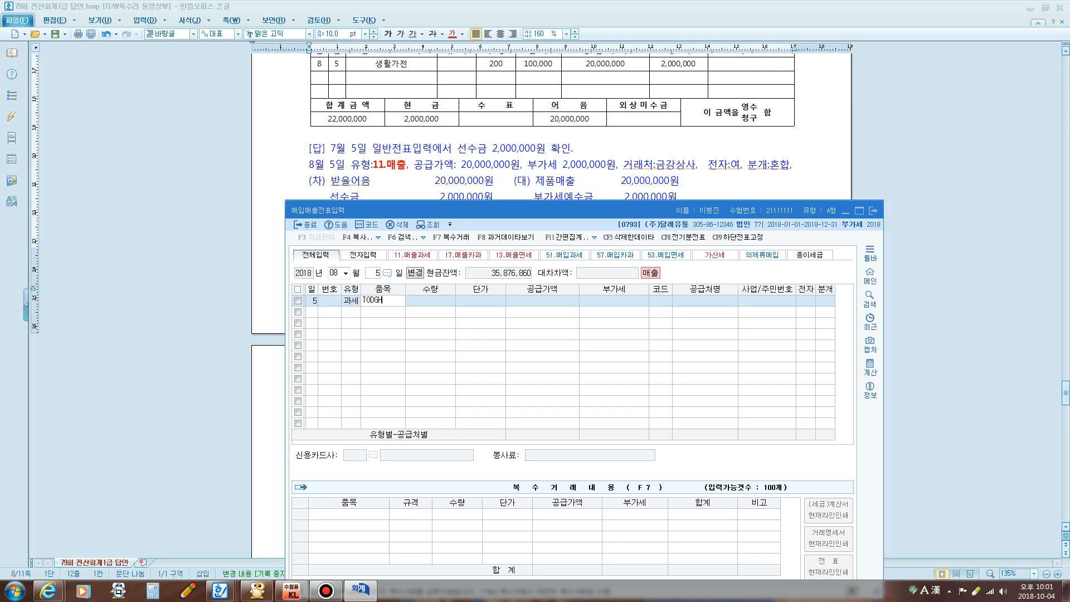
pyautogui.press('BackSpace')
pyautogui.press('BackSpace')
pyautogui.press('BackSpace')
pyautogui.press('BackSpace')
pyautogui.press('BackSpace')
pyautogui.press('Hangul')
pyautogui.write('생활가전')
pyautogui.press('Return')
pyautogui.press('Return')
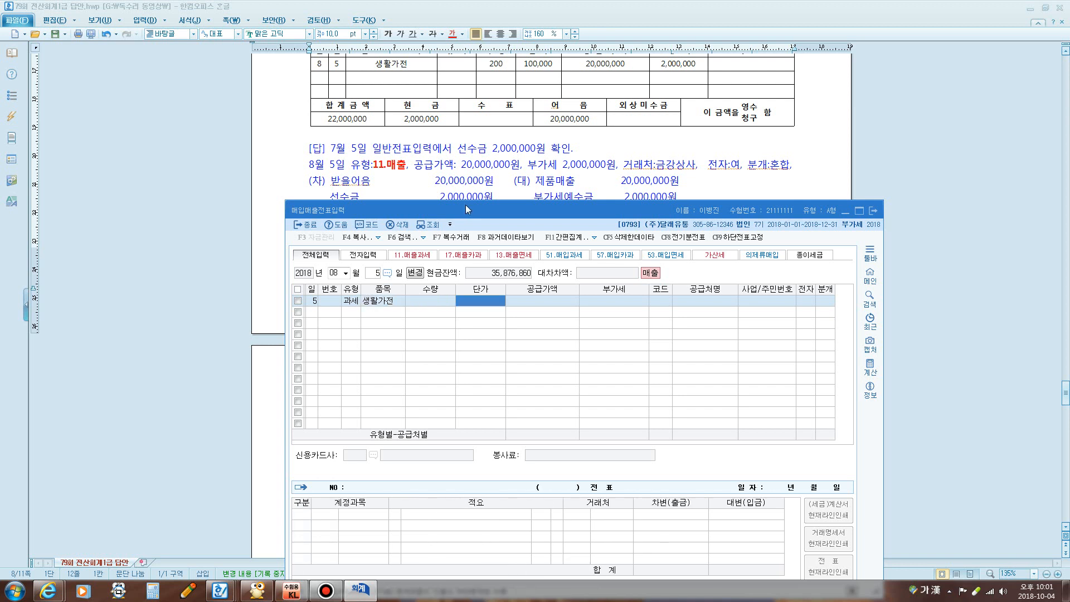
pyautogui.press('Left')
pyautogui.write('200')
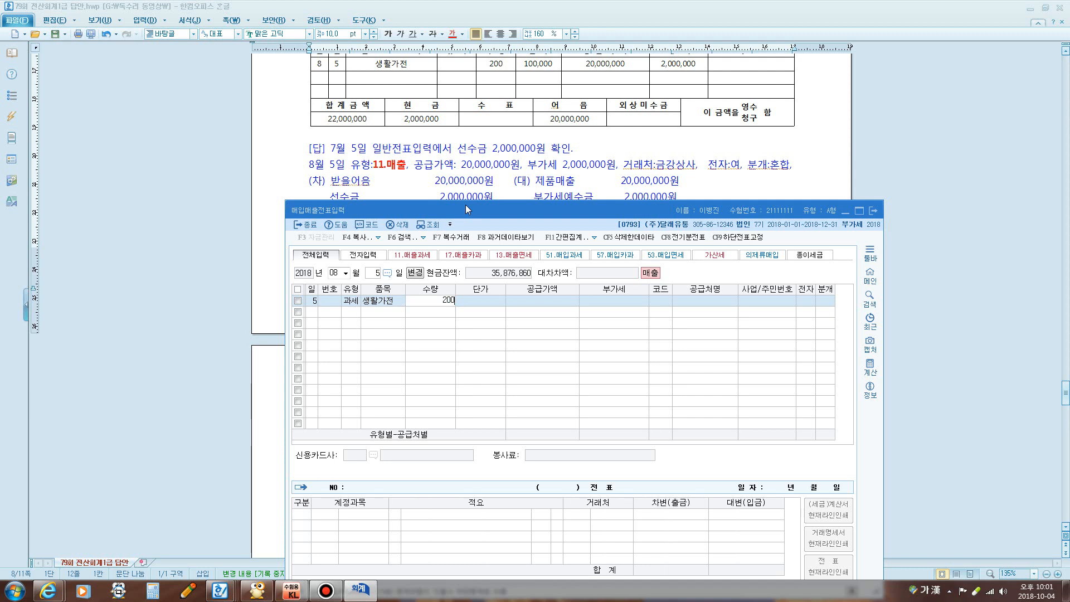
pyautogui.press('Return')
pyautogui.write('1000000')
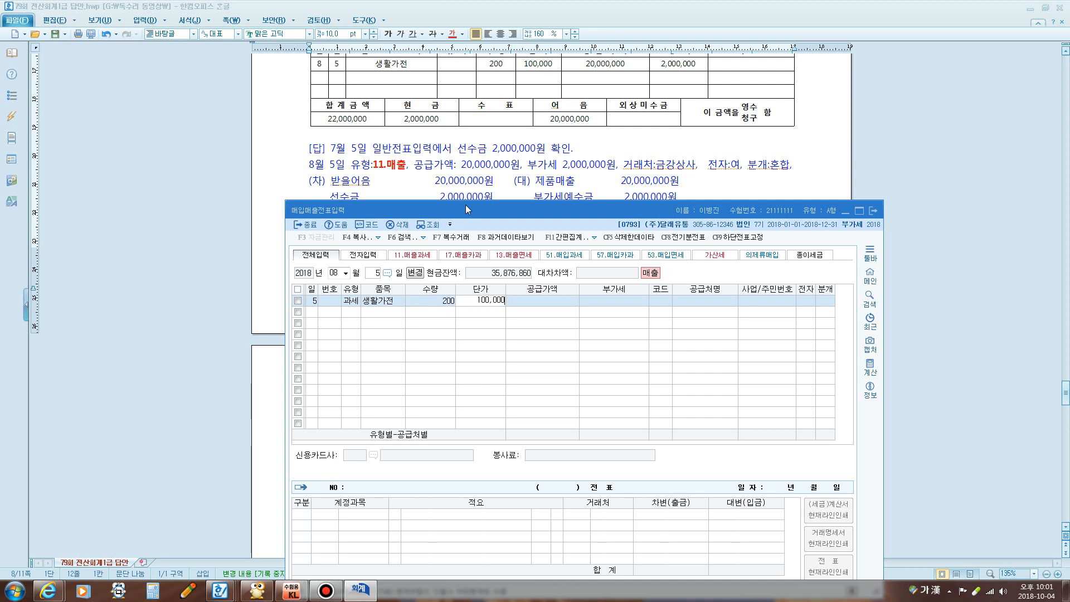
pyautogui.press('Return')
pyautogui.press('Return')
pyautogui.press('Return')
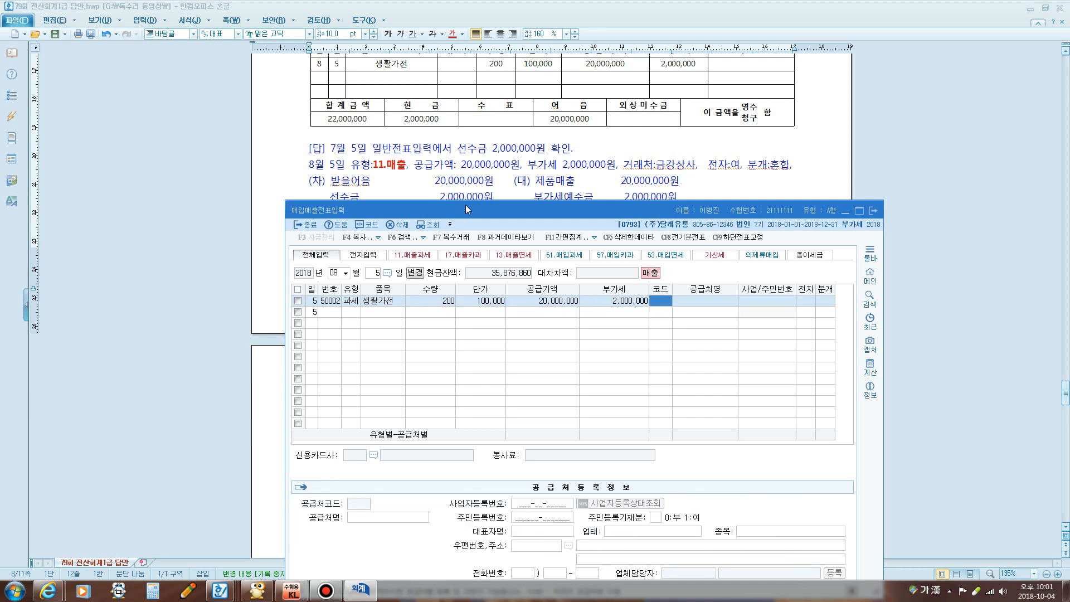
# Set the customer to 금강상사 and mark the invoice as electronic (전자 1)
pyautogui.write('금강')
pyautogui.press('Return')
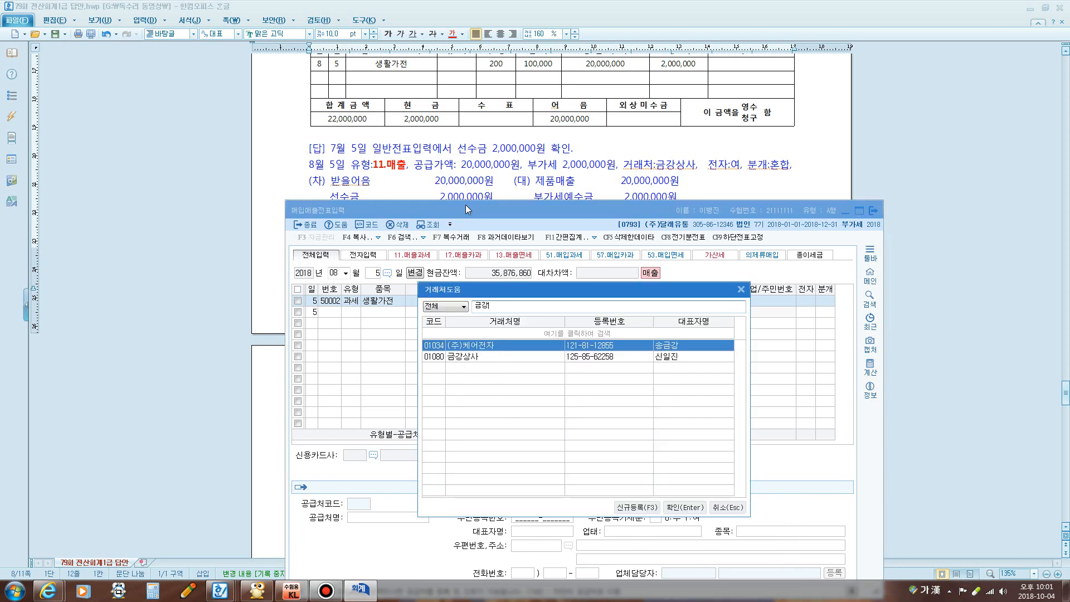
pyautogui.press('Down')
pyautogui.press('Return')
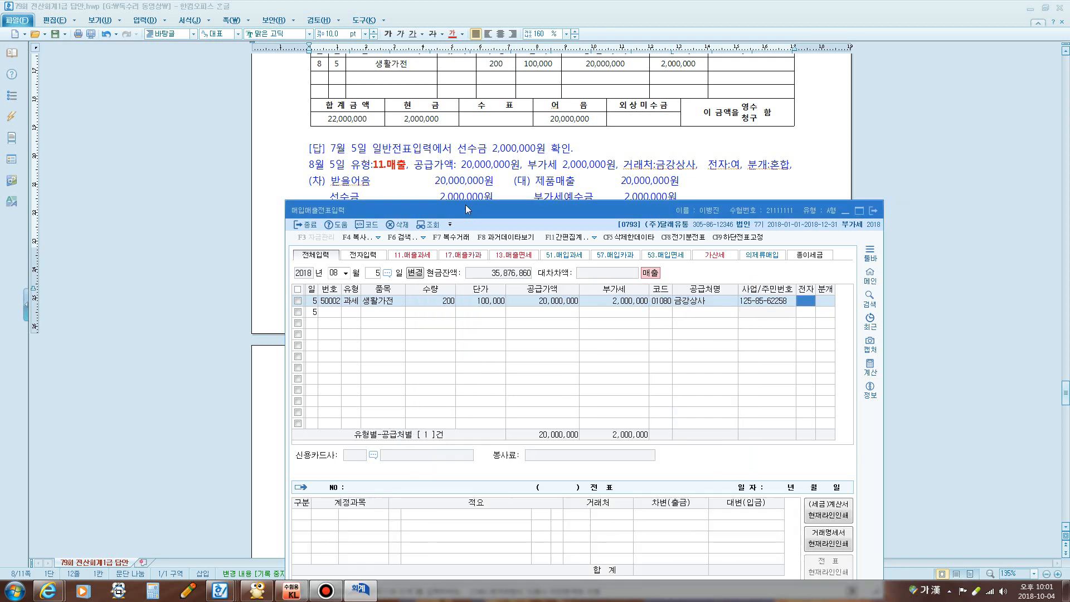
pyautogui.press('1')
pyautogui.press('Return')
# Choose mixed journalizing (분개 3) and add a debit (3) line below the credits
pyautogui.press('3')
pyautogui.press('Return')
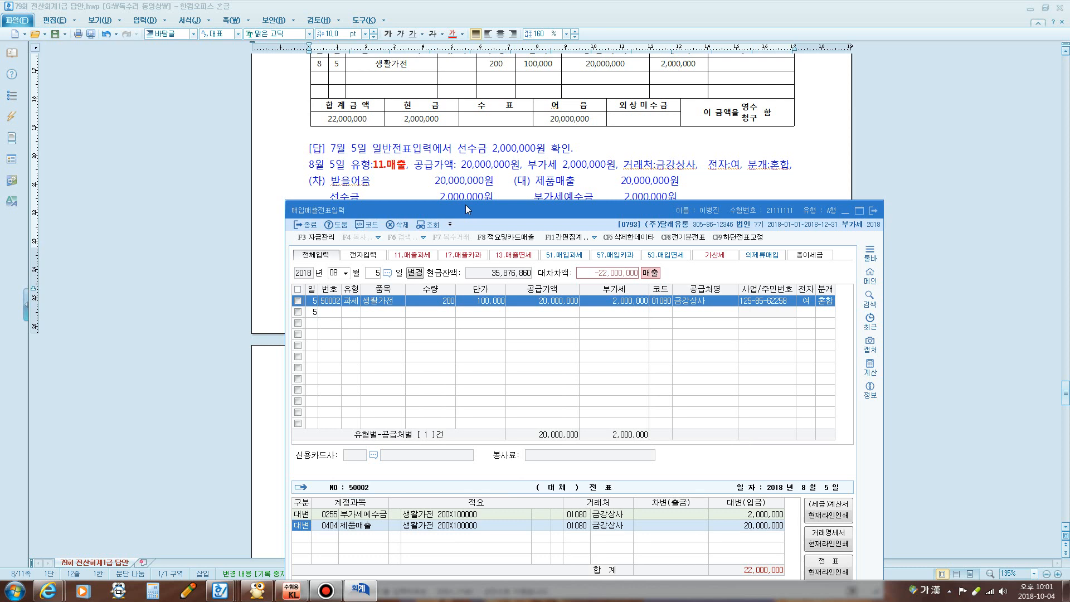
pyautogui.press('Return')
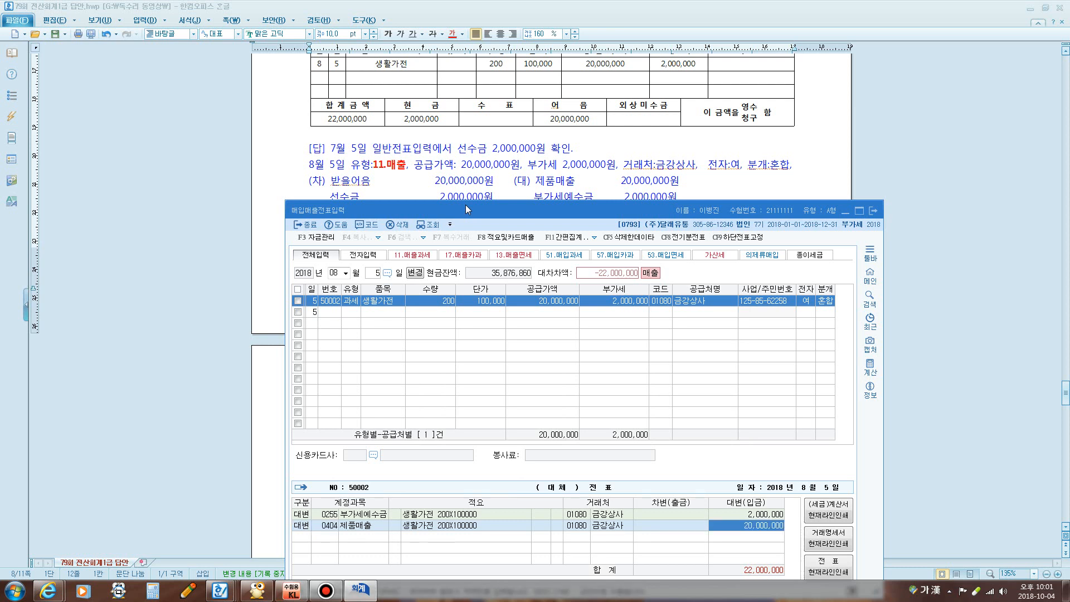
pyautogui.press('Return')
pyautogui.press('3')
pyautogui.press('Return')
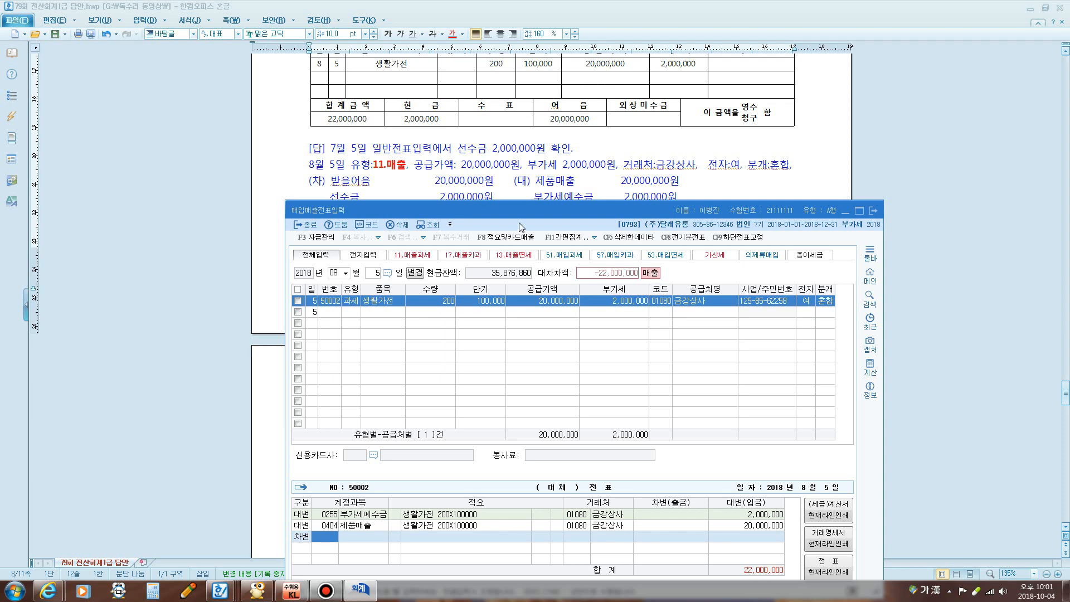
pyautogui.click(551, 149)
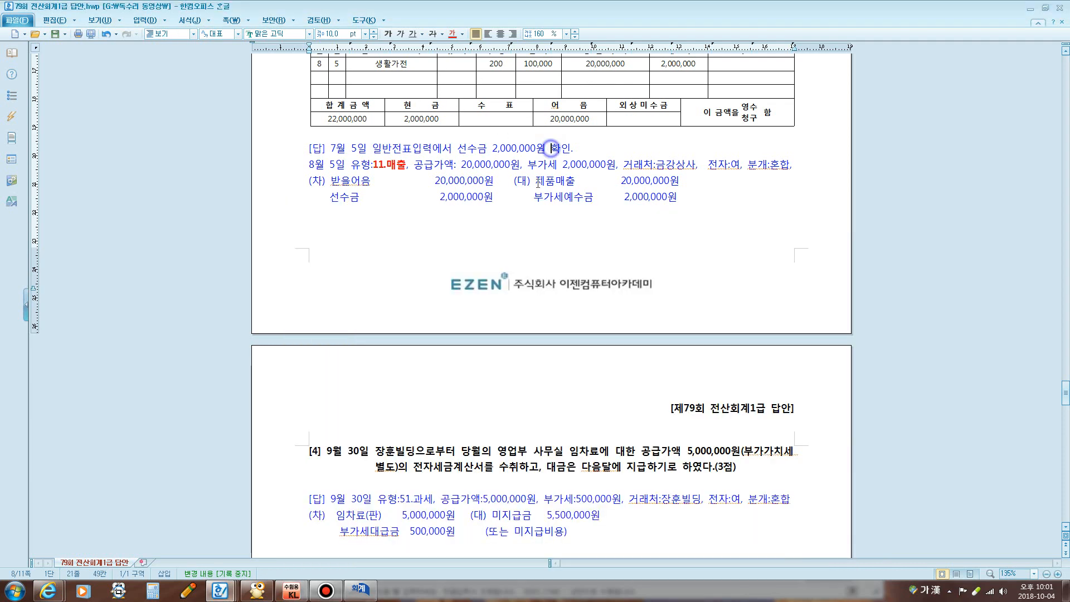
pyautogui.scroll(5, 582, 224)
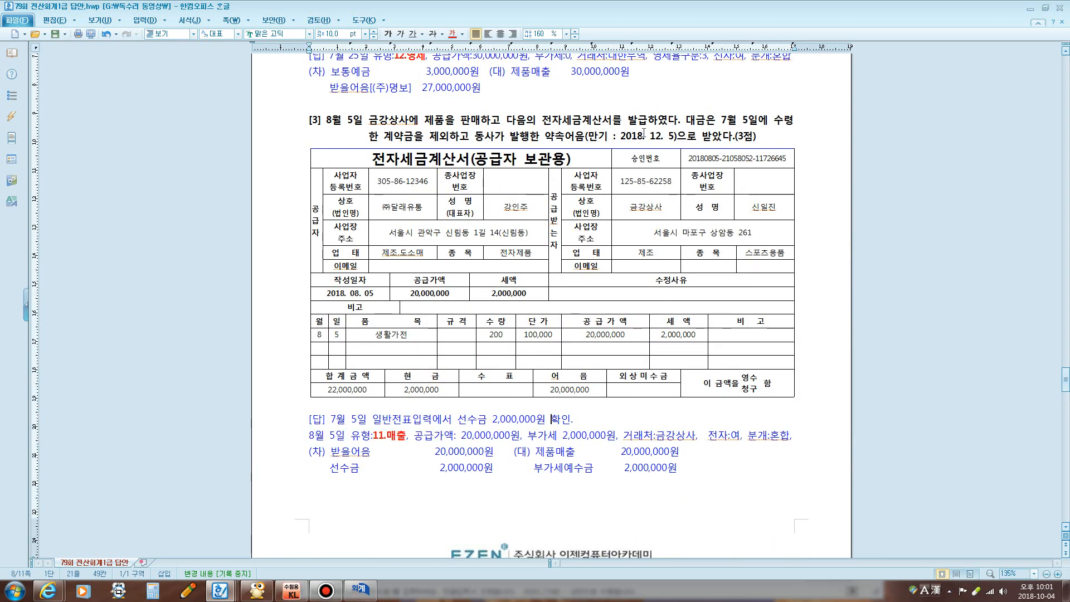
pyautogui.moveTo(719, 126); pyautogui.dragTo(444, 135)
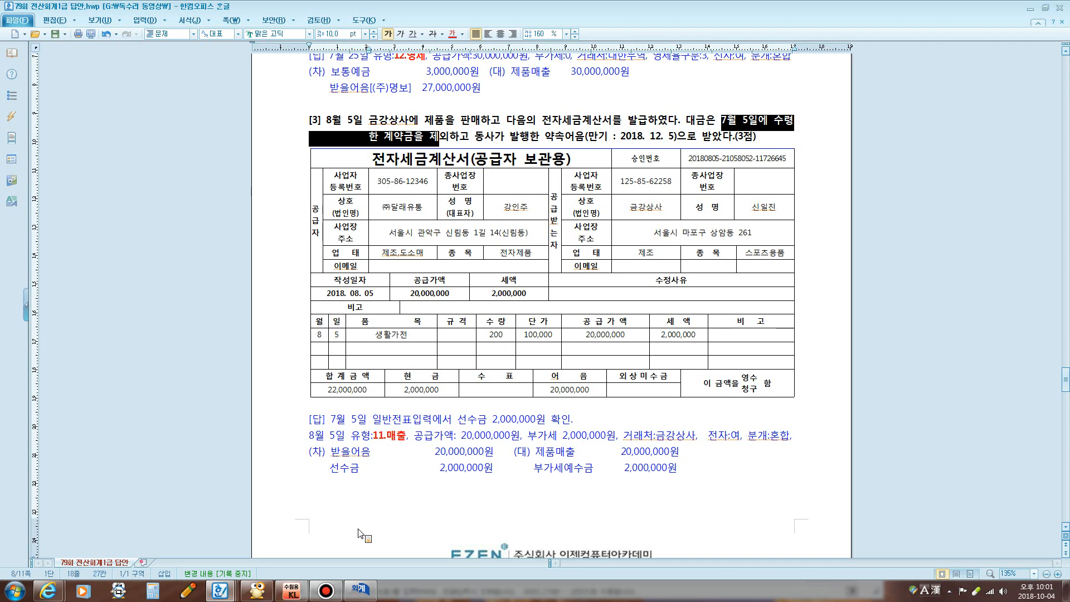
pyautogui.click(363, 589)
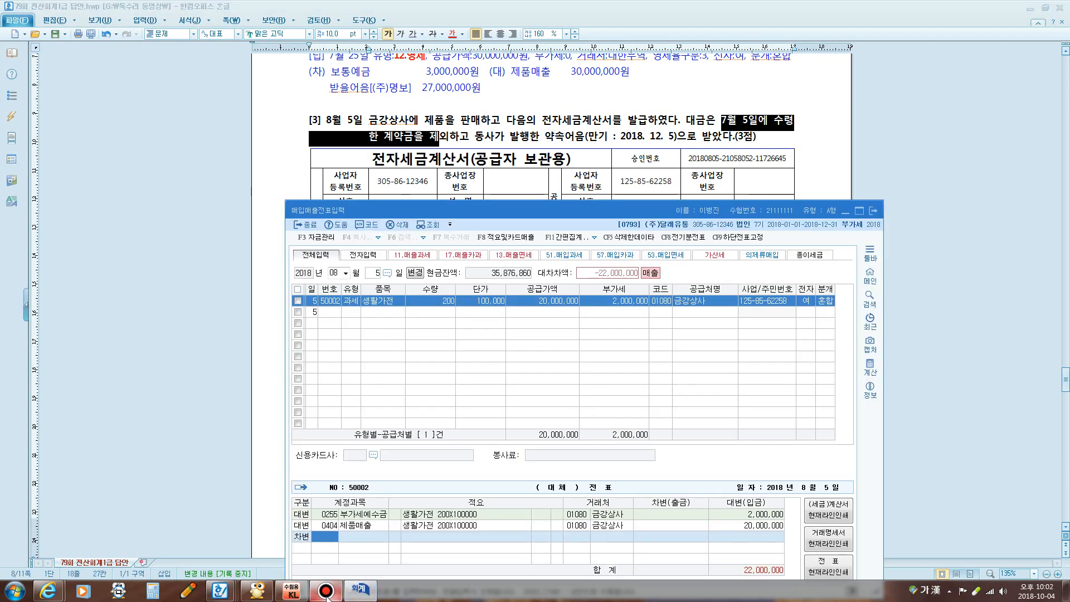
pyautogui.click(292, 591)
pyautogui.click(190, 277)
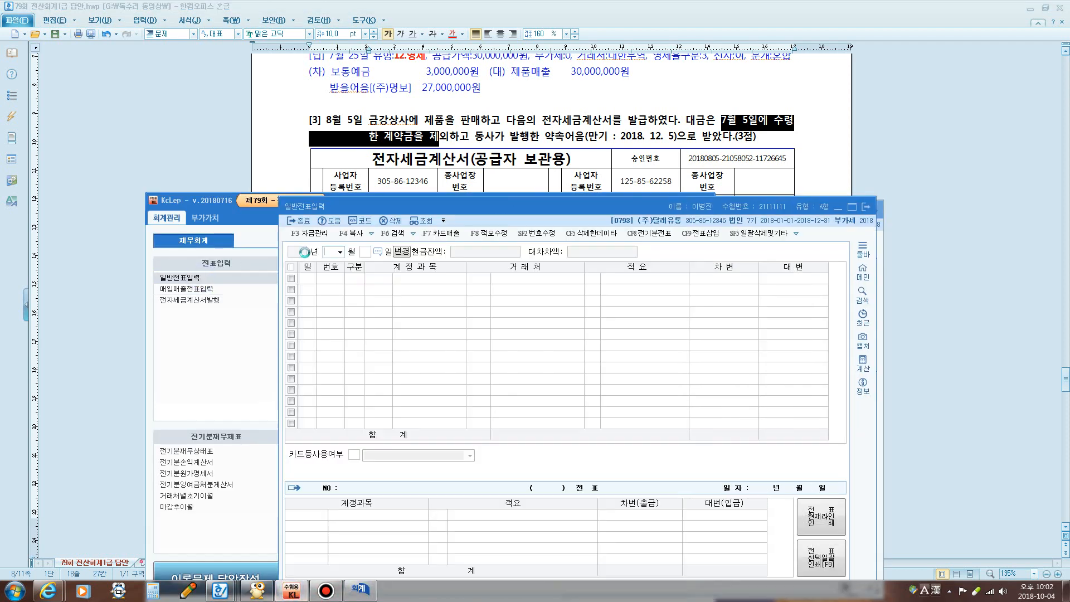
pyautogui.write('075')
pyautogui.press('Return')
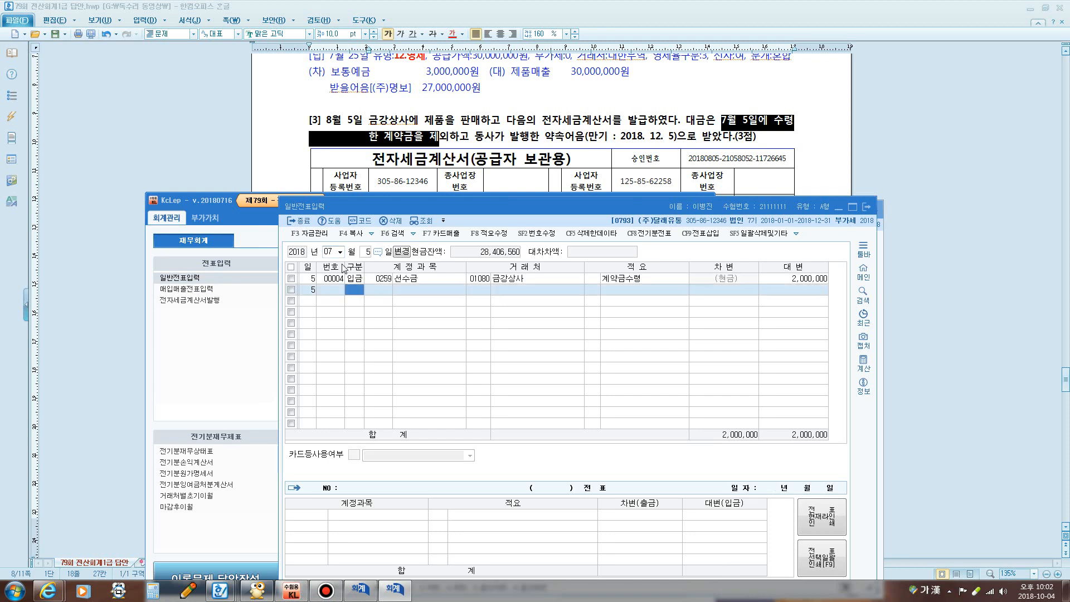
pyautogui.click(375, 281)
pyautogui.click(803, 280)
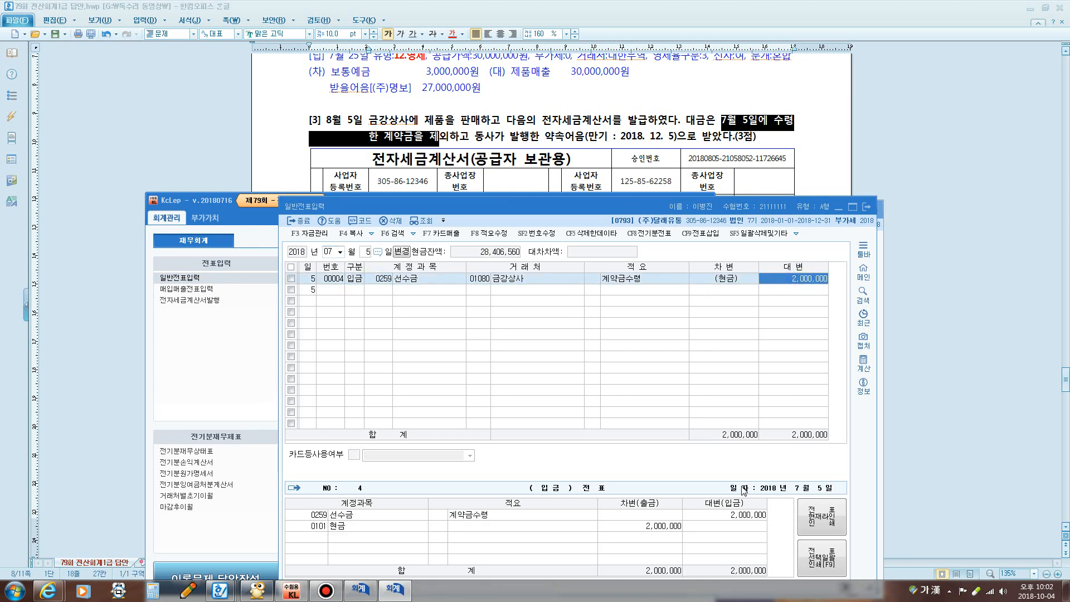
pyautogui.click(868, 208)
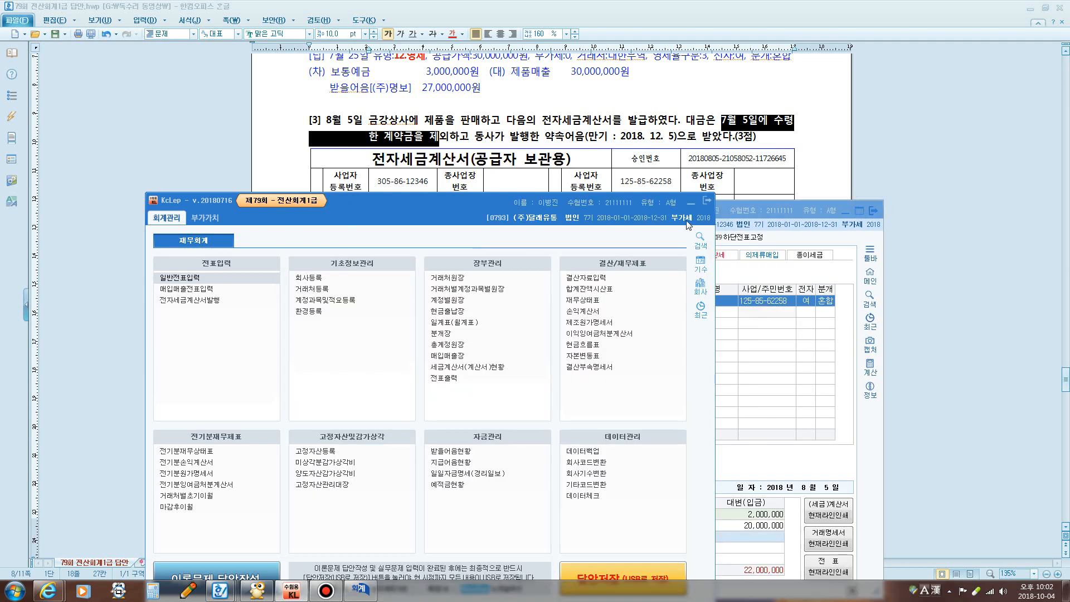
pyautogui.click(691, 206)
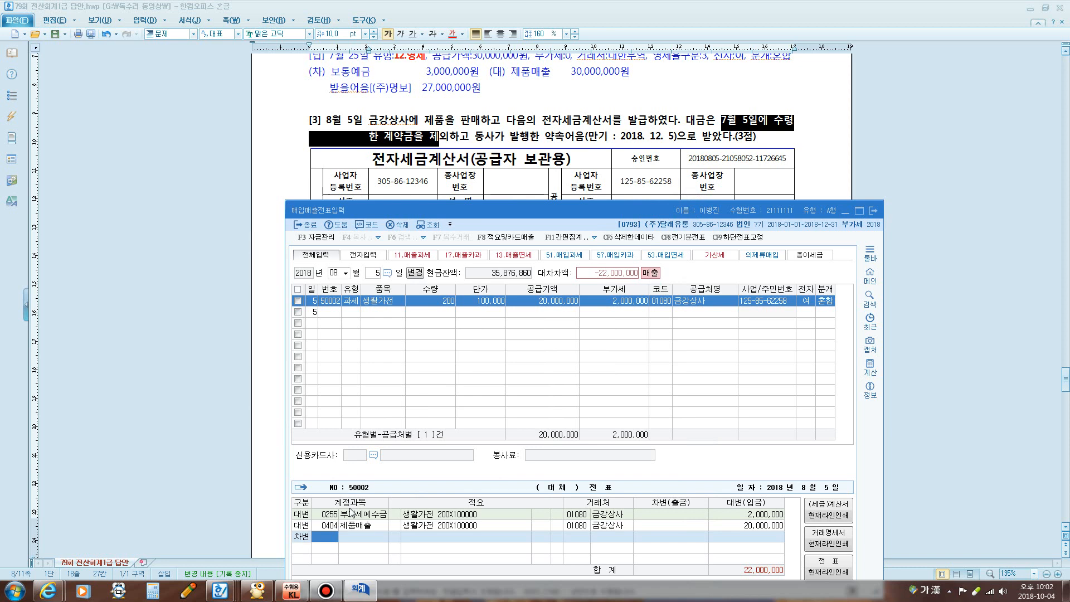
# Debit 0259 선수금 for 2,000,000
pyautogui.write('선수')
pyautogui.press('Return')
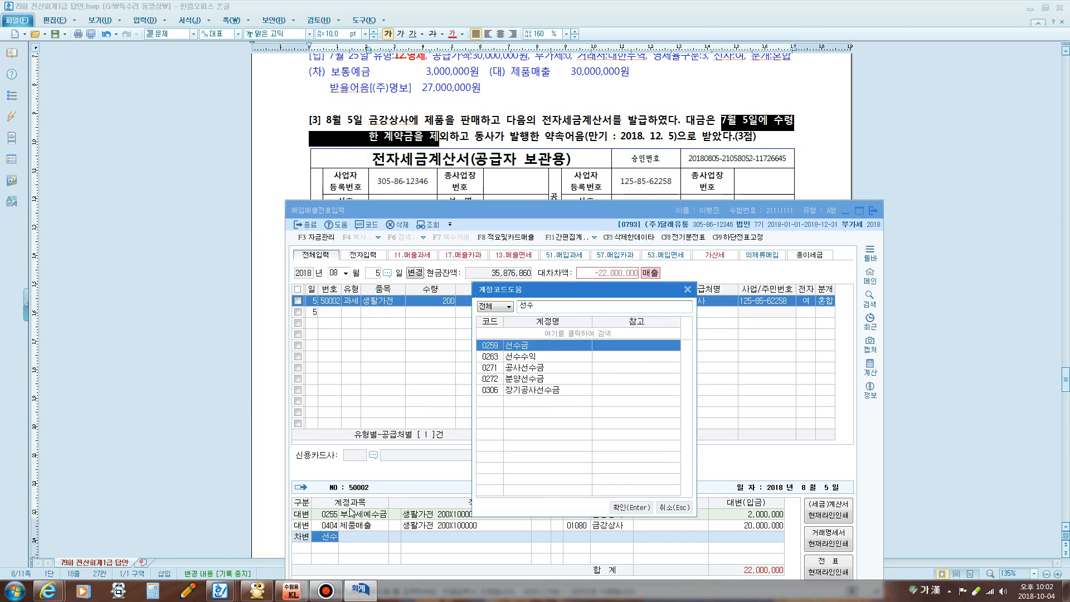
pyautogui.press('Return')
pyautogui.write('2')
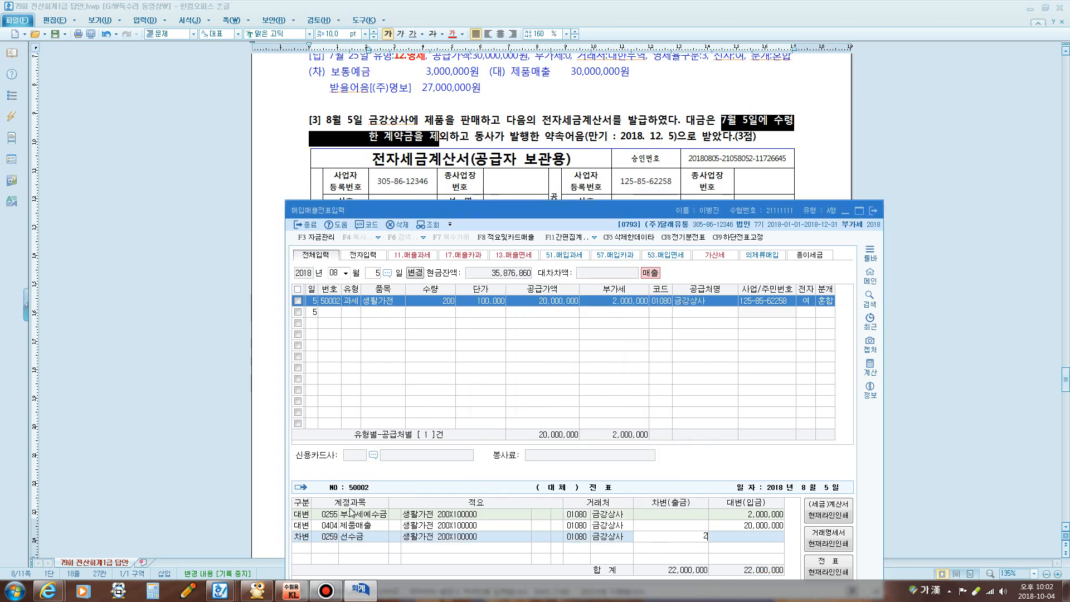
pyautogui.write(',000,000')
pyautogui.press('Return')
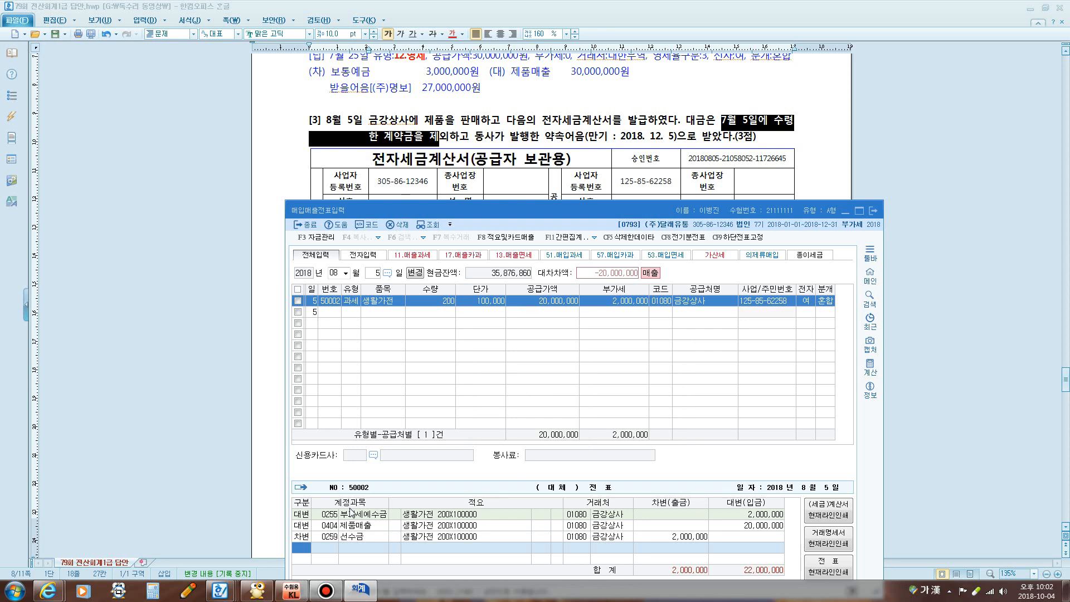
# Add a second debit line on 0110 받을어음 and return to the answer document
pyautogui.write('3')
pyautogui.press('Return')
pyautogui.write('110')
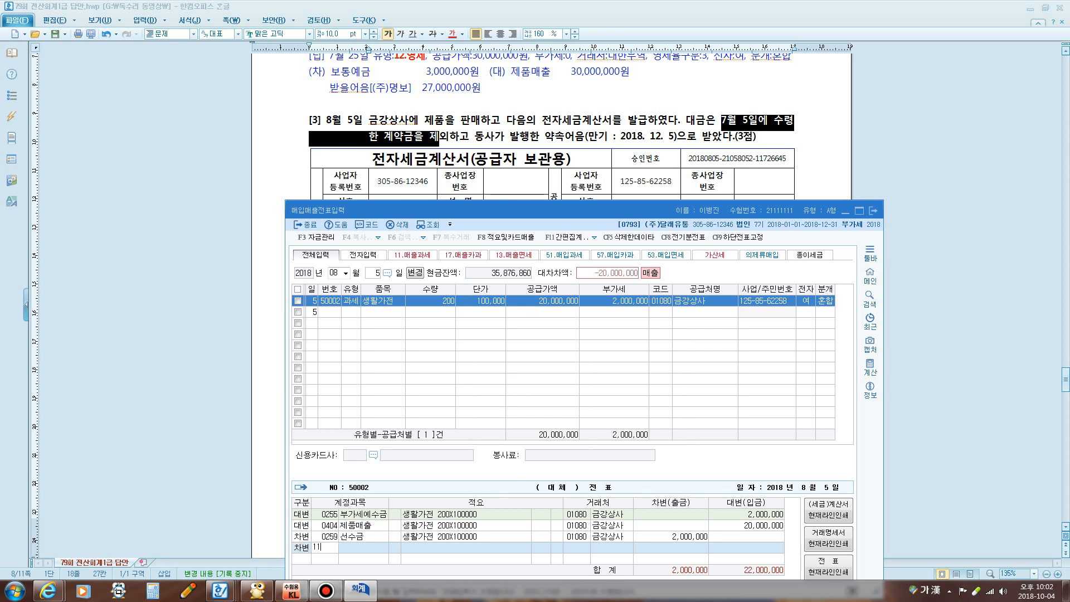
pyautogui.press('Return')
pyautogui.press('Return')
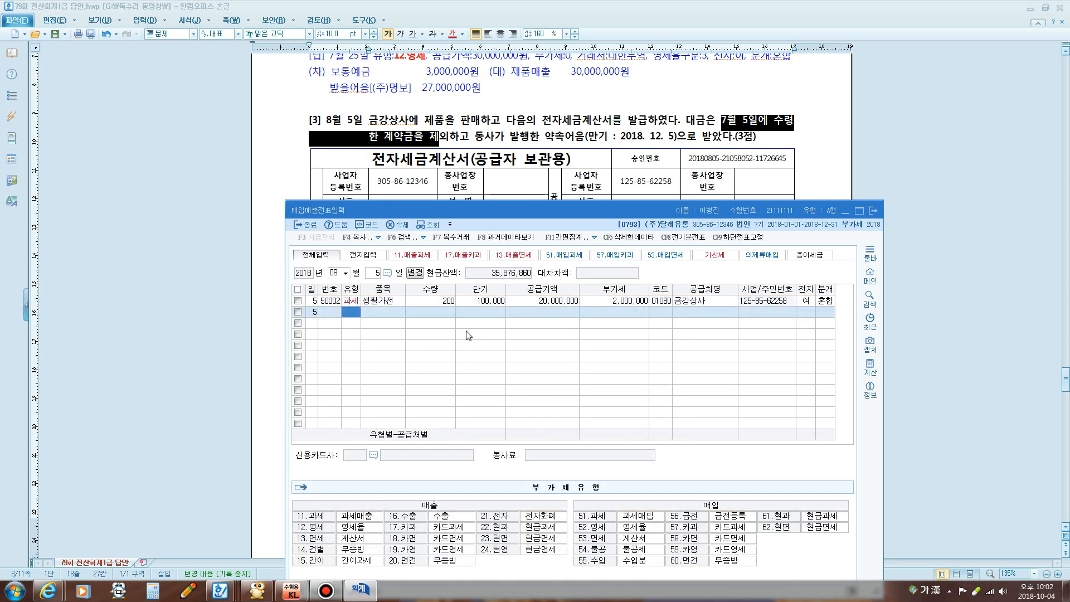
pyautogui.click(521, 192)
# Start a new purchase voucher dated 30 September (0930)
pyautogui.scroll(-10, 522, 192)
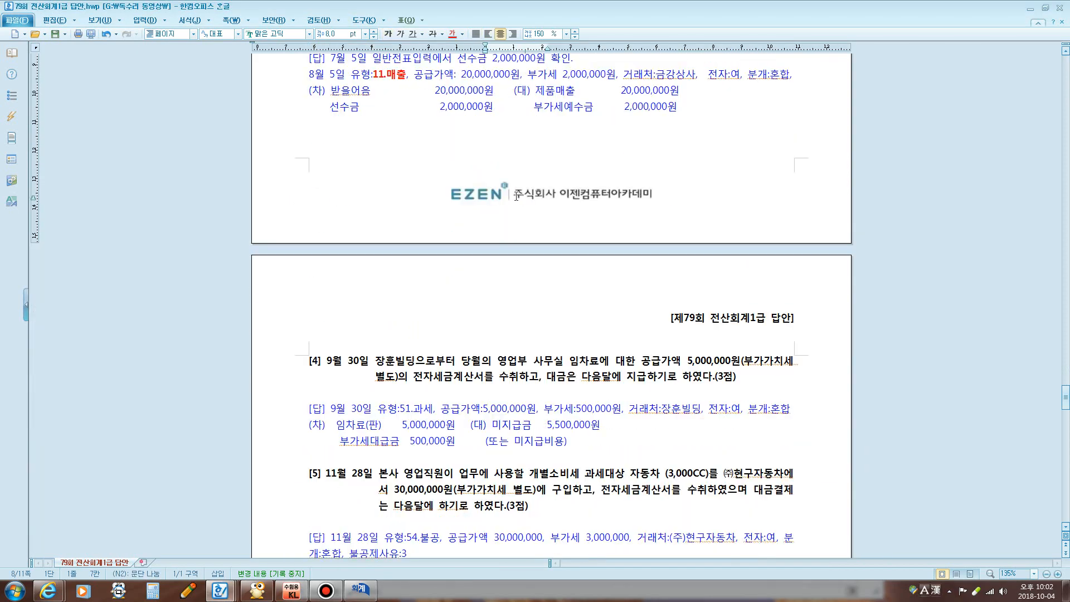
pyautogui.scroll(-1, 514, 199)
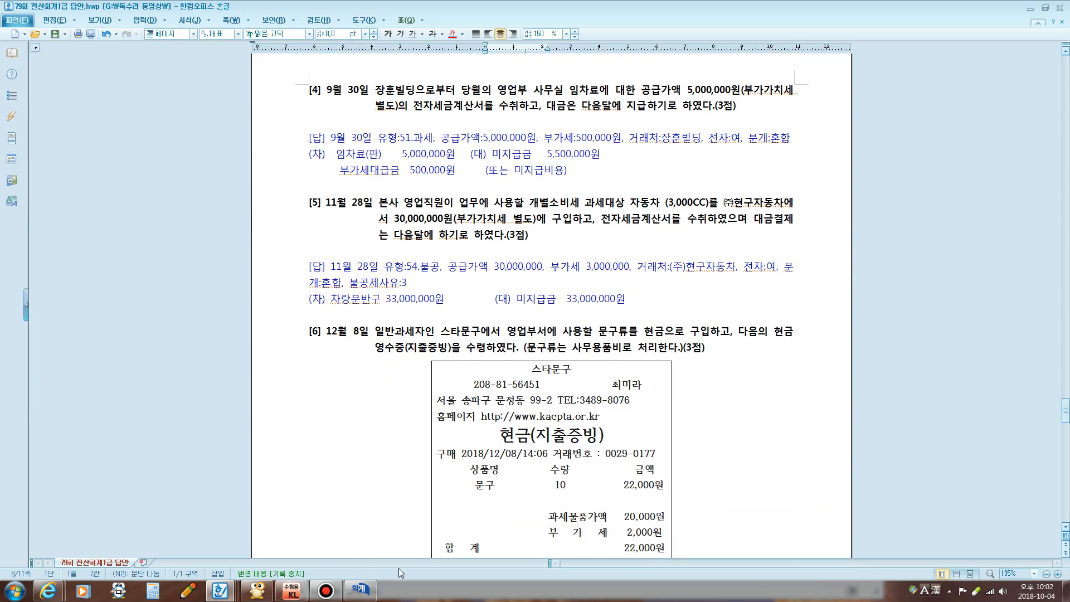
pyautogui.click(370, 589)
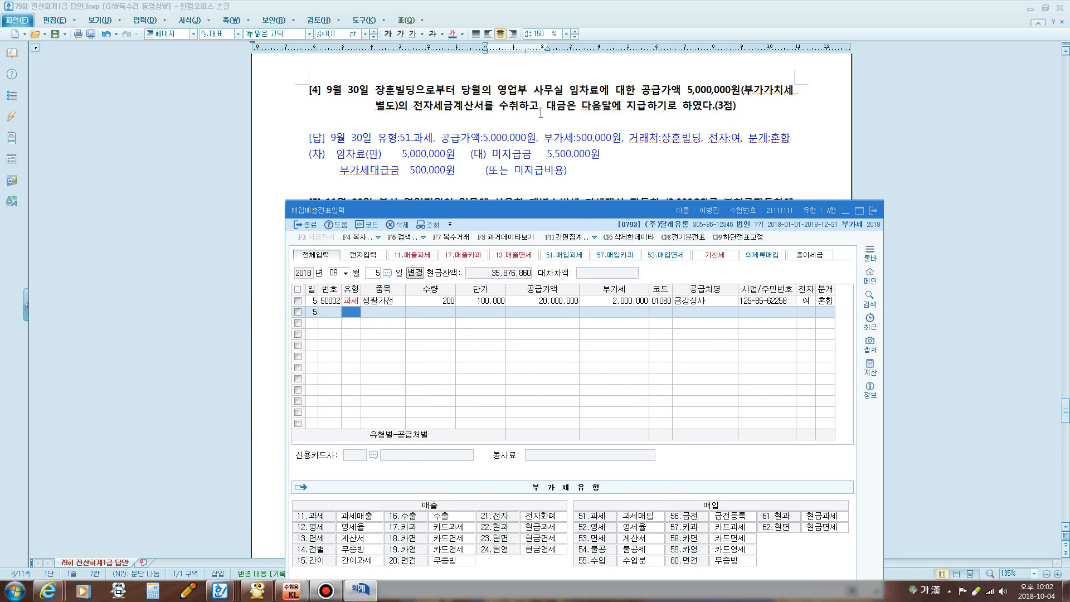
pyautogui.click(339, 273)
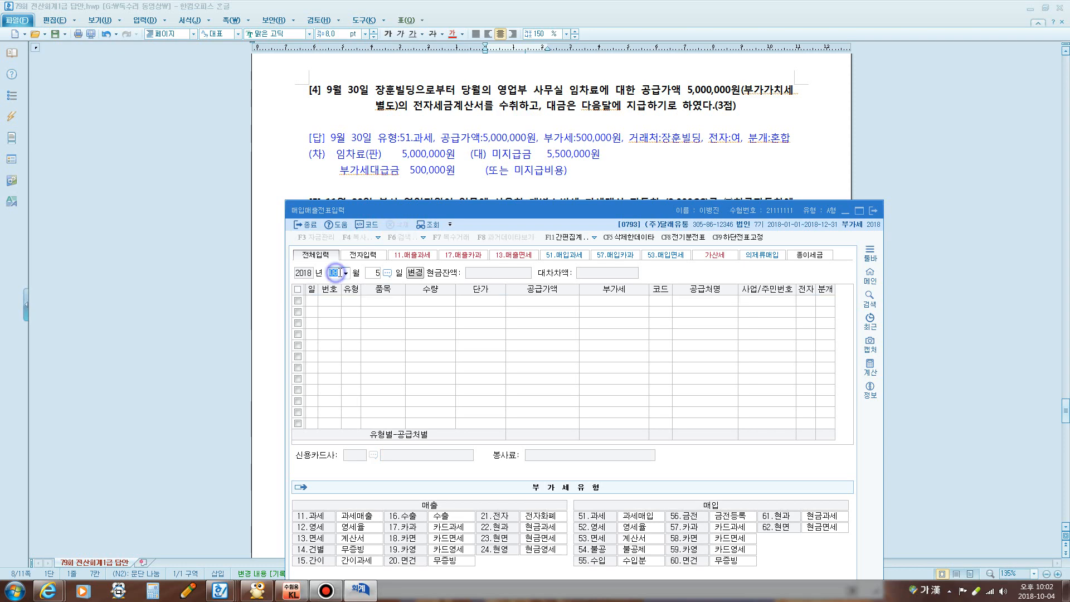
pyautogui.write('0930')
pyautogui.press('Return')
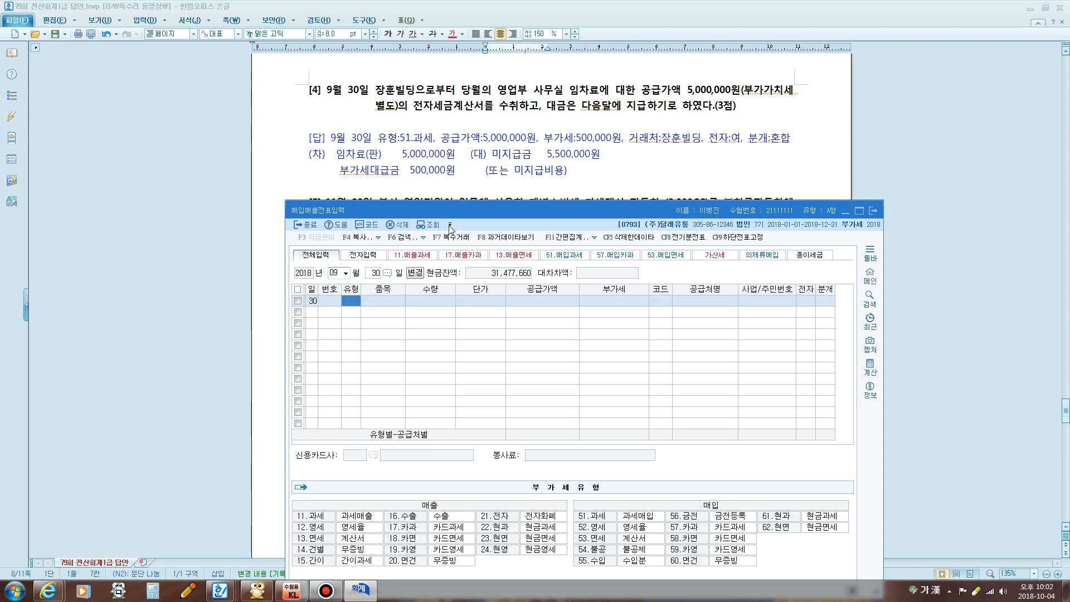
# Bold 51.과세 in the answer key and set the voucher type to 51 (과세)
pyautogui.moveTo(401, 137); pyautogui.dragTo(433, 138)
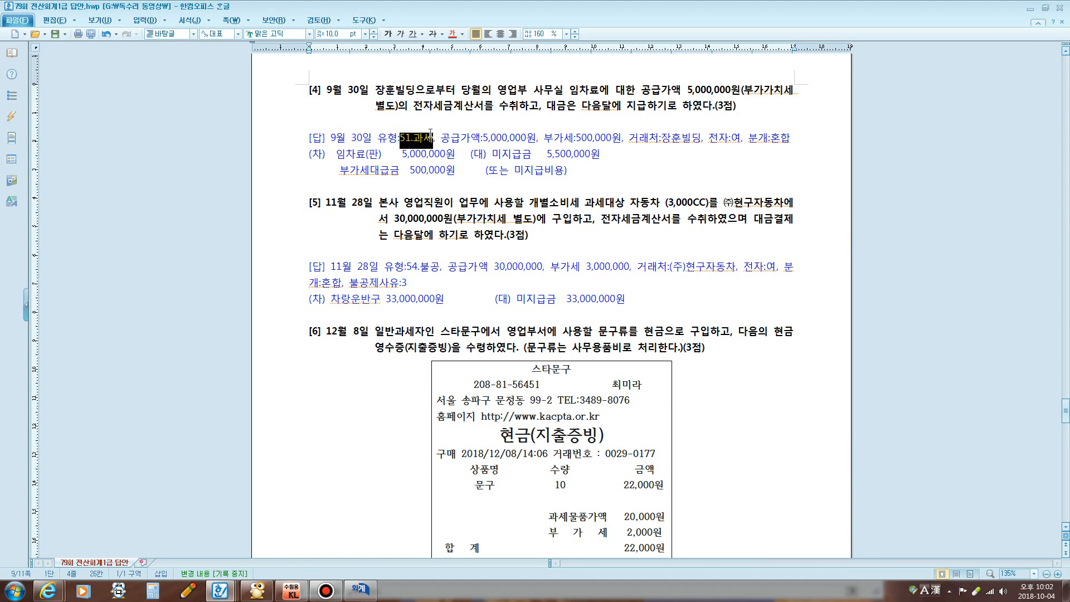
pyautogui.click(388, 33)
pyautogui.hotkey('alt', 'Tab')
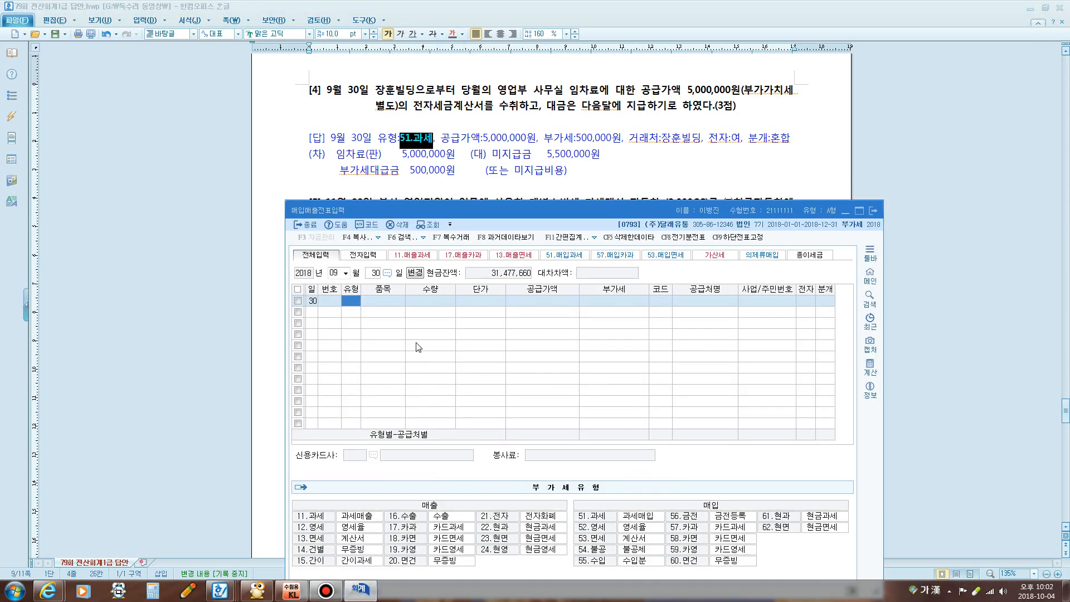
pyautogui.write('51')
pyautogui.press('Return')
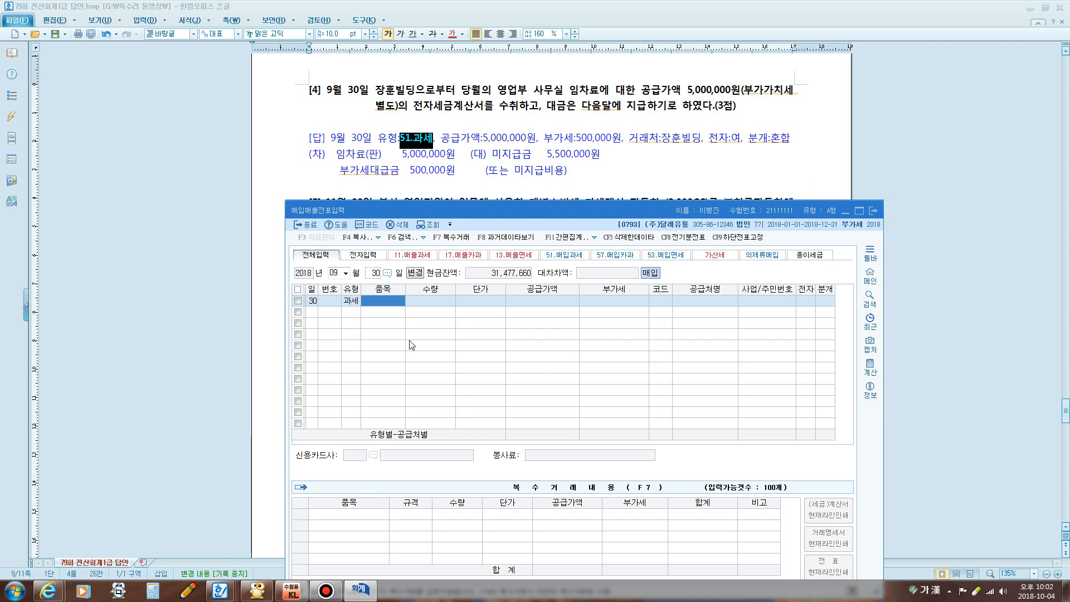
# Enter item 임차료, supply amount 5,000,000, supplier 장훈빌딩, as an electronic invoice
pyautogui.write('임차료')
pyautogui.press('Return')
pyautogui.press('Return')
pyautogui.press('Return')
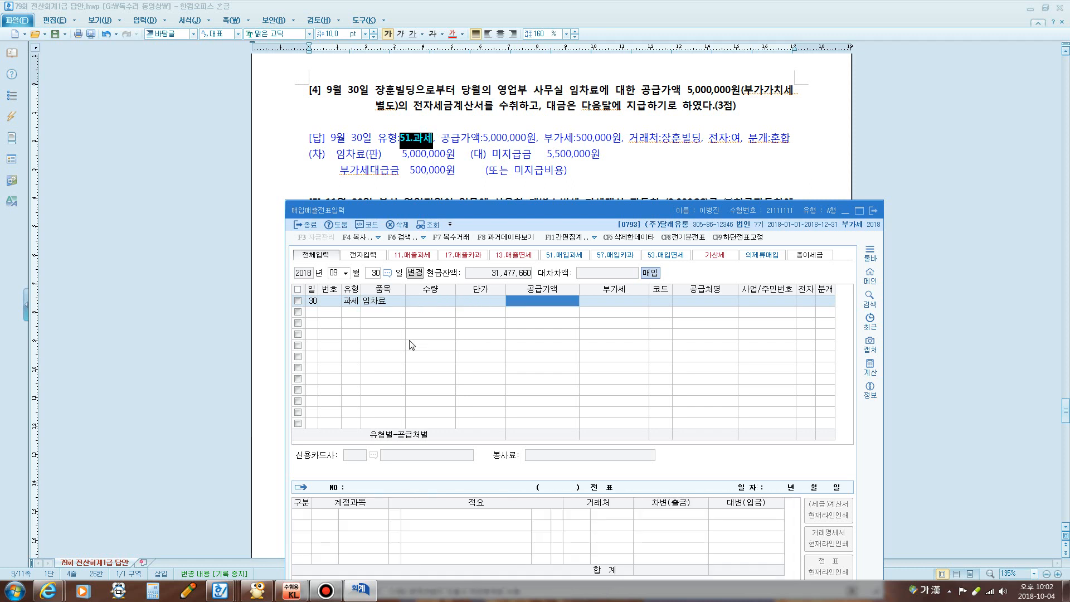
pyautogui.write('5000000')
pyautogui.press('Return')
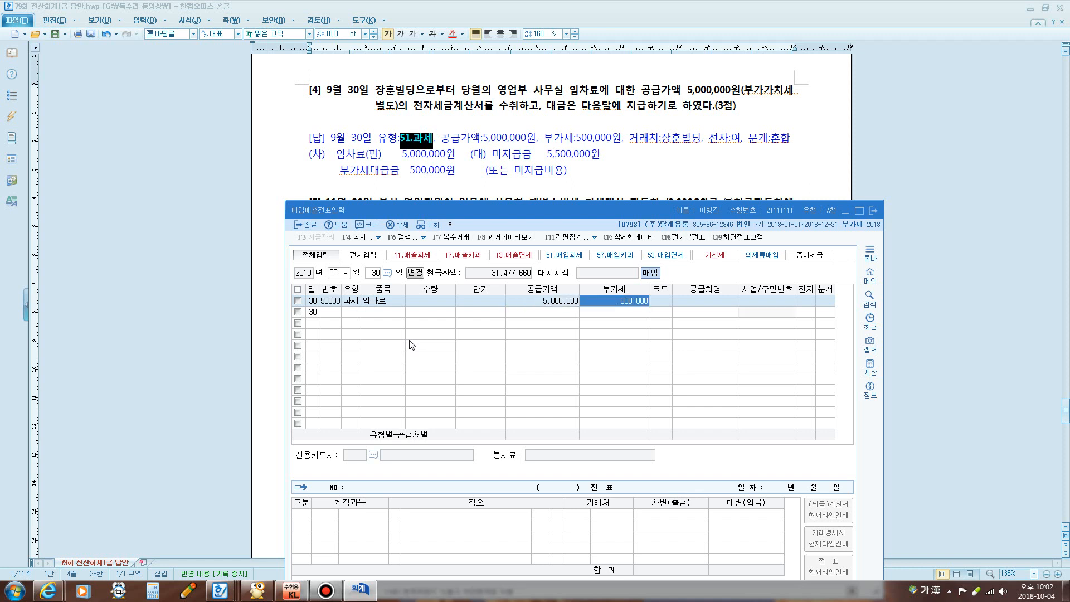
pyautogui.press('Return')
pyautogui.write('장훈')
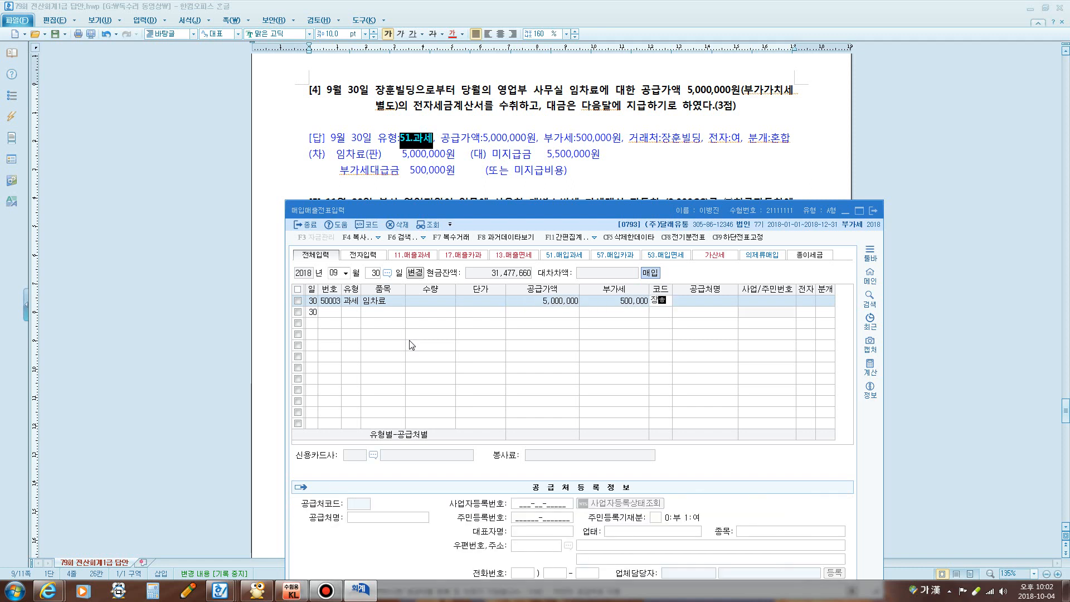
pyautogui.press('Return')
pyautogui.press('Return')
pyautogui.press('Return')
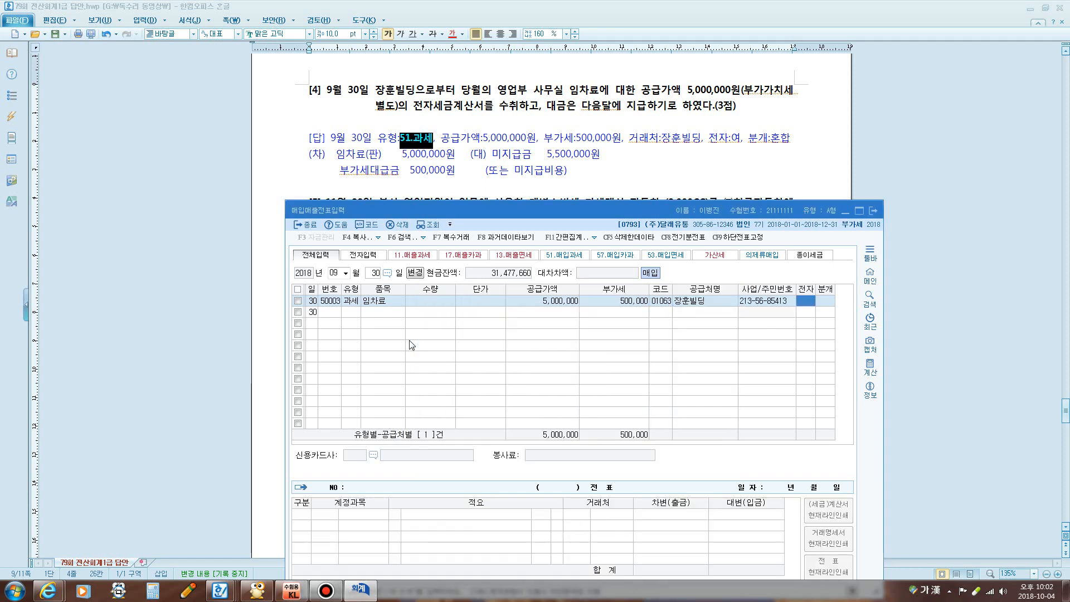
pyautogui.write('1')
pyautogui.press('Return')
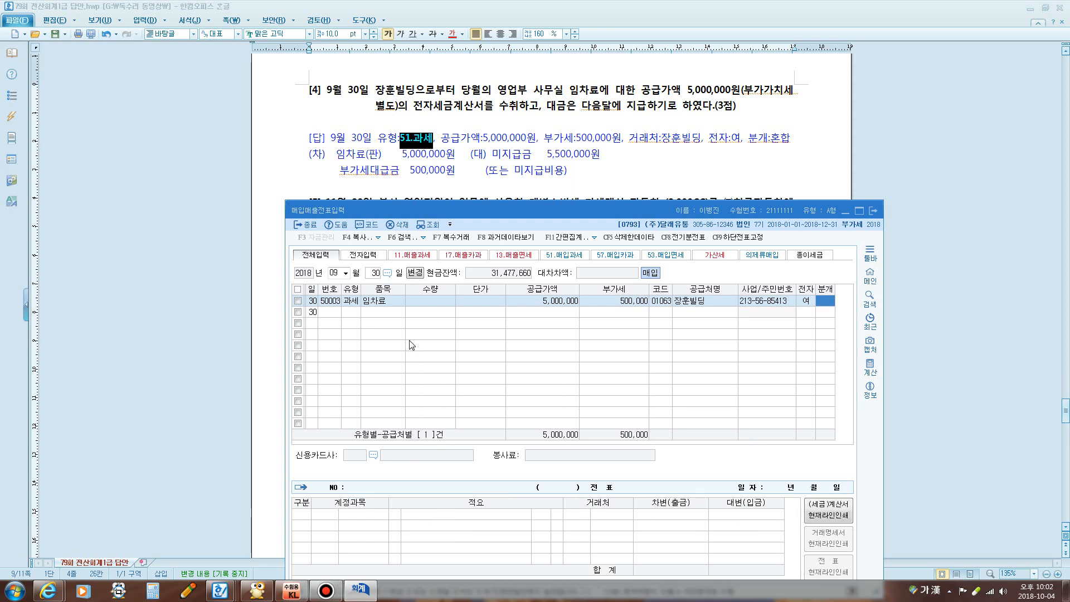
pyautogui.write('3')
pyautogui.press('Return')
# Debit 0819 임차료 and credit 0253 미지급금 for 5,500,000
pyautogui.press('Return')
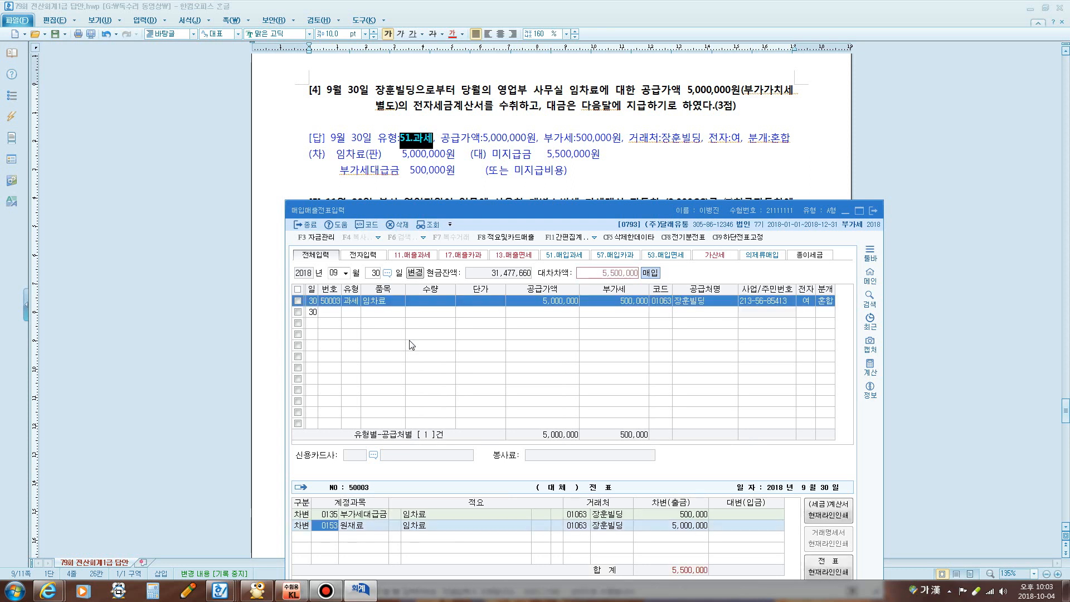
pyautogui.write('임채')
pyautogui.press('Return')
pyautogui.press('Down')
pyautogui.press('Down')
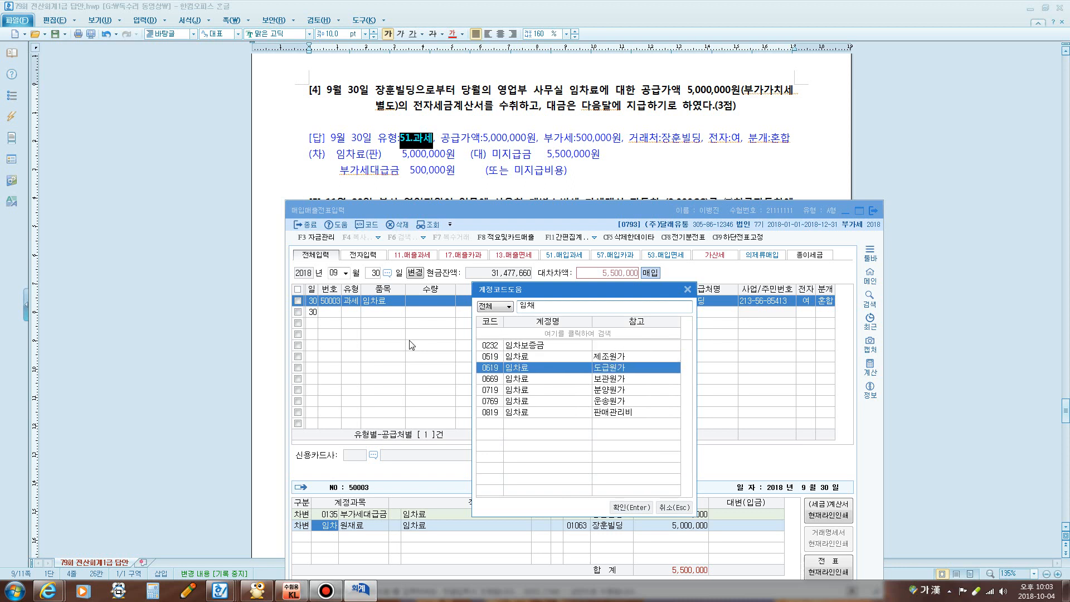
pyautogui.press('Down')
pyautogui.press('Down')
pyautogui.press('Down')
pyautogui.press('Down')
pyautogui.press('Return')
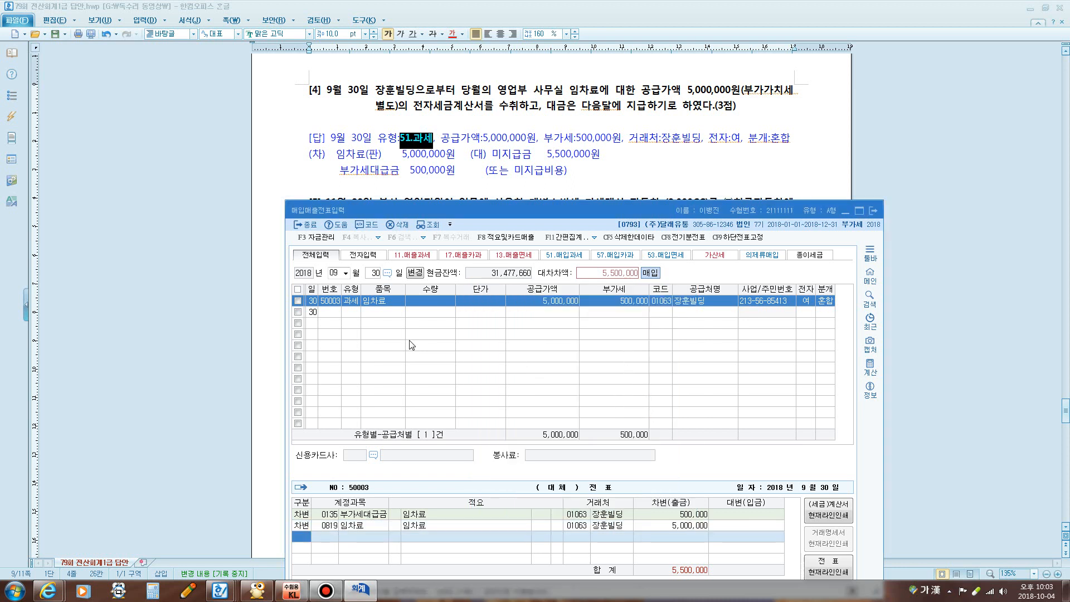
pyautogui.write('4')
pyautogui.press('Return')
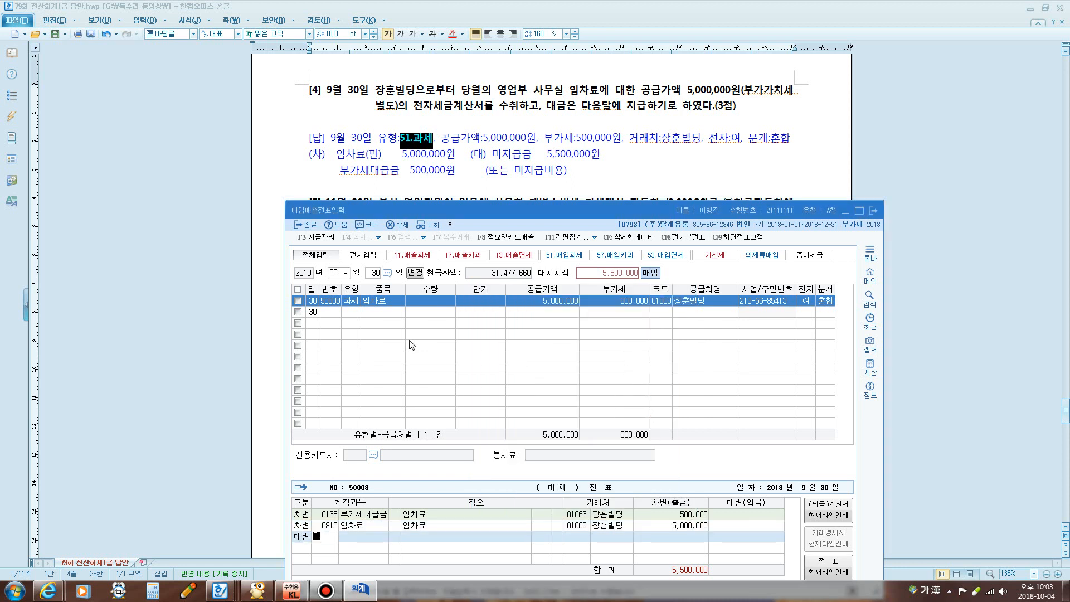
pyautogui.write('미지')
pyautogui.press('Return')
pyautogui.press('Return')
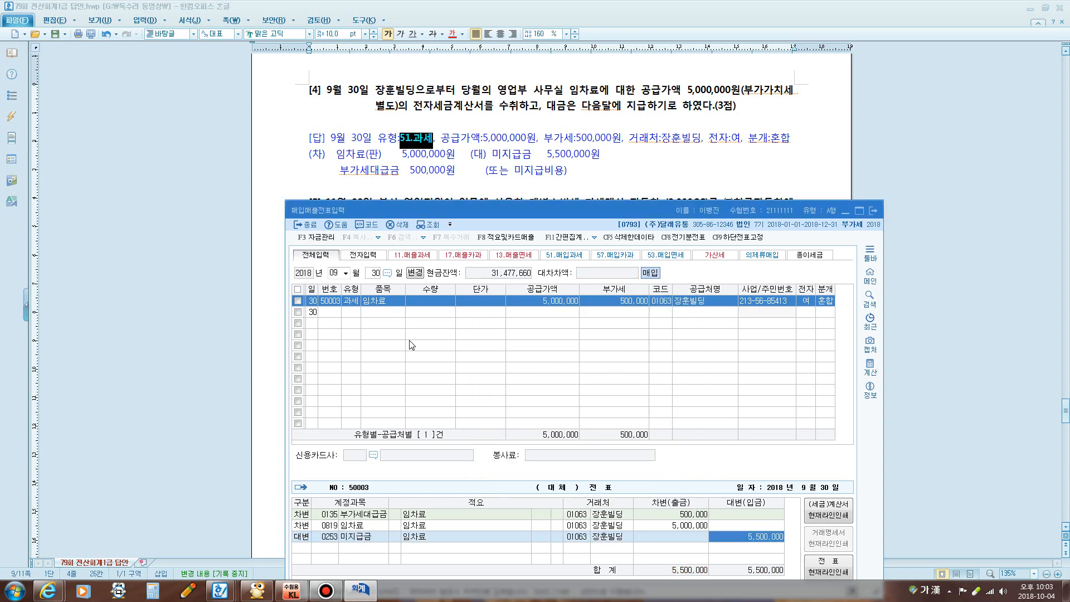
pyautogui.press('Return')
pyautogui.click(479, 193)
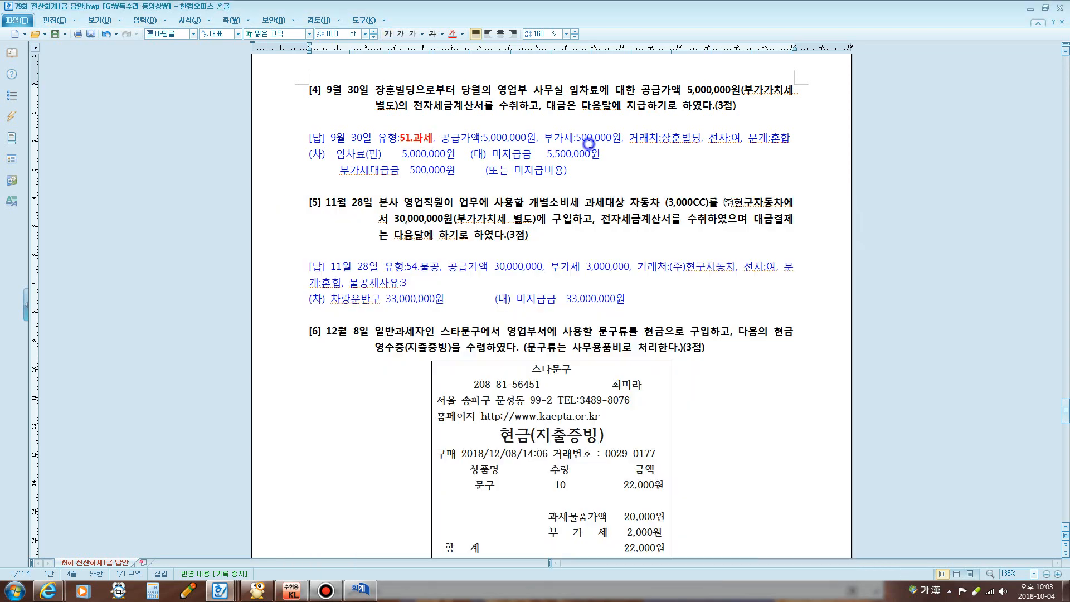
pyautogui.scroll(-3, 525, 240)
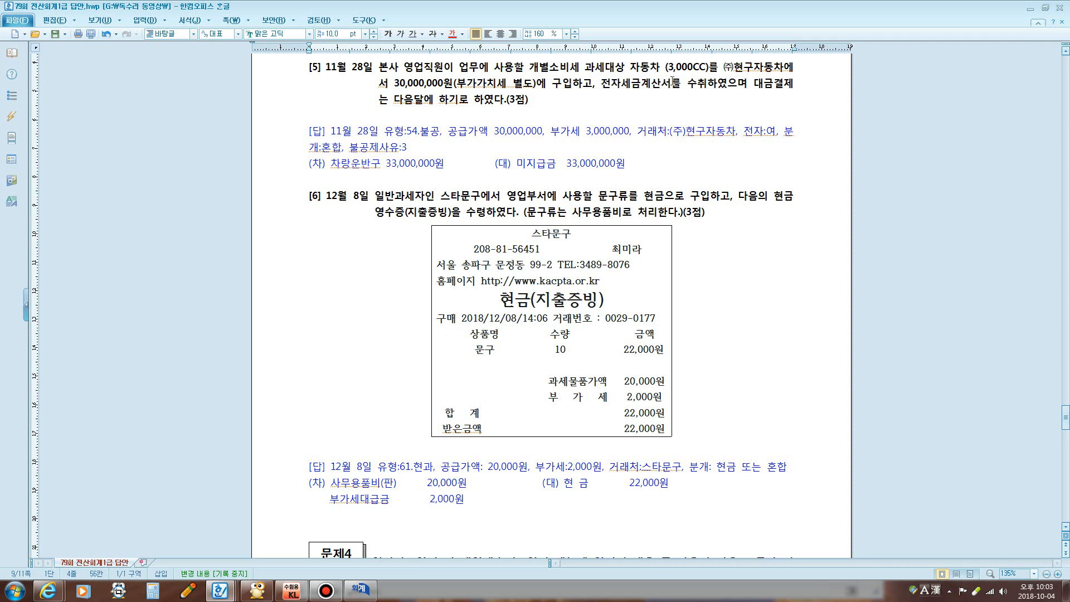
pyautogui.press('F12')
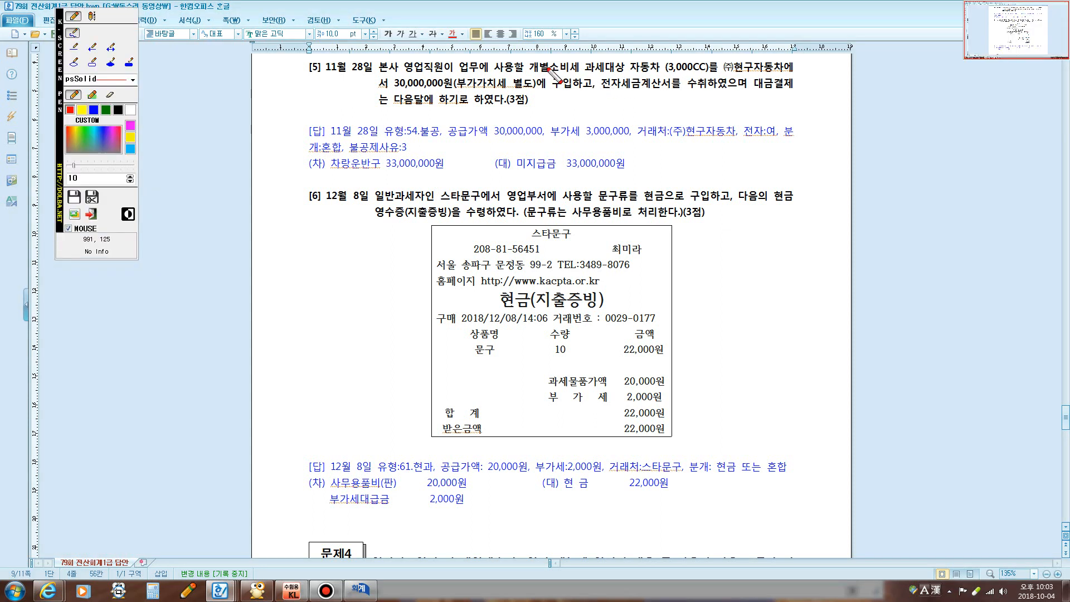
pyautogui.moveTo(590, 72)
pyautogui.mouseDown()
pyautogui.moveTo(654, 69)
pyautogui.moveTo(624, 56)
pyautogui.moveTo(553, 54)
pyautogui.moveTo(525, 78)
pyautogui.moveTo(613, 81)
pyautogui.mouseUp()
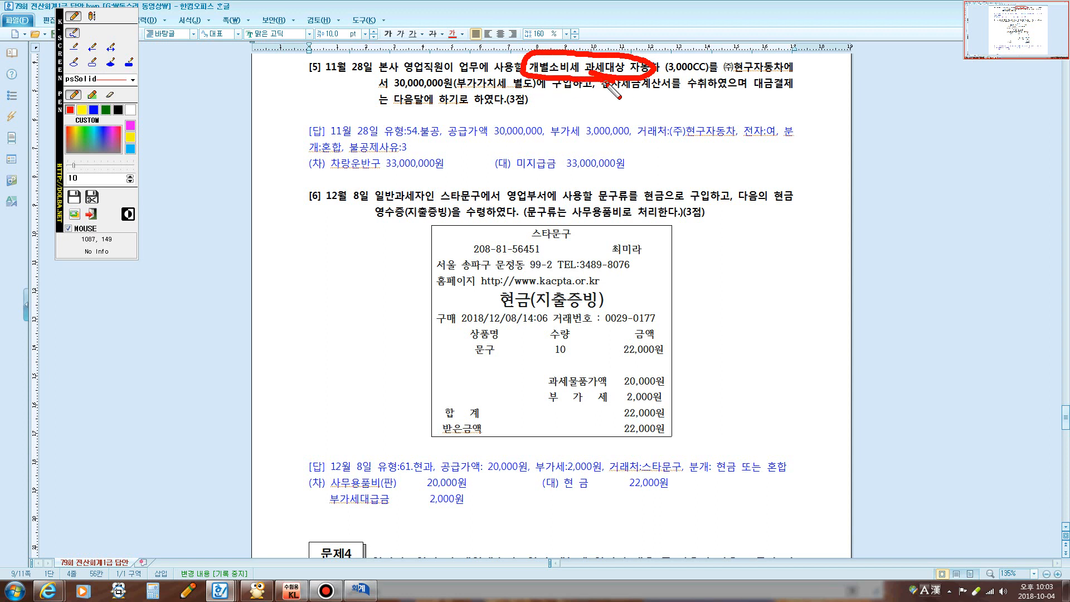
pyautogui.click(93, 16)
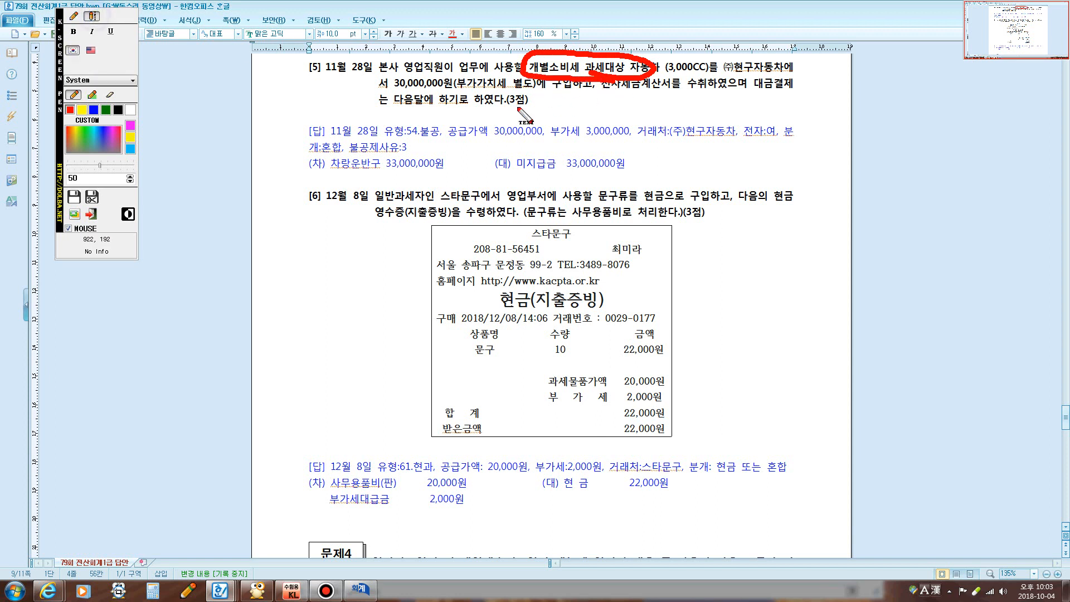
pyautogui.click(542, 95)
pyautogui.write('1,000ㅊㅊ')
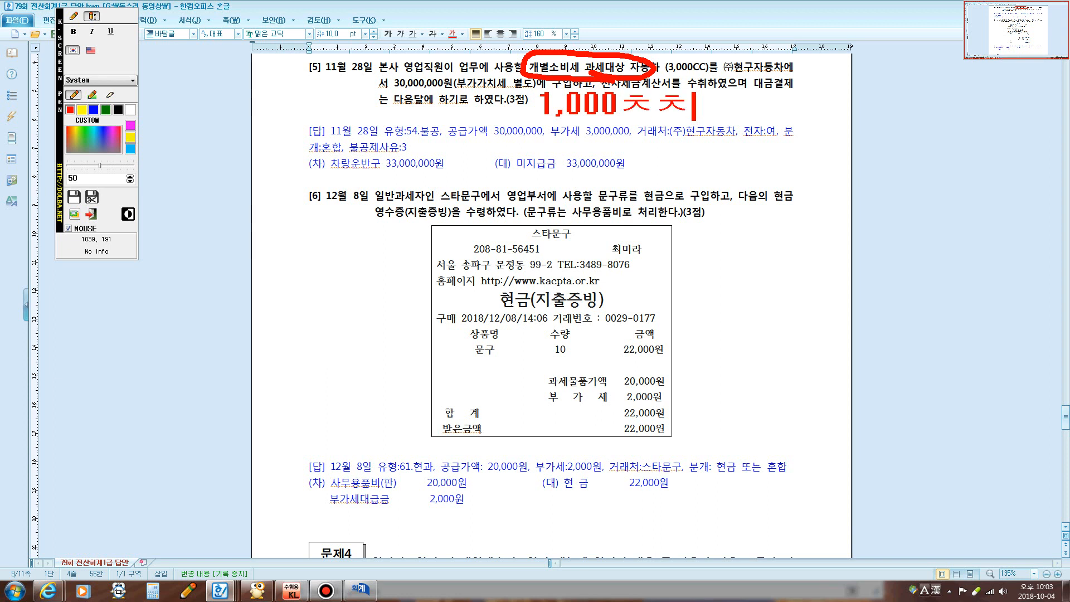
pyautogui.press('BackSpace')
pyautogui.press('BackSpace')
pyautogui.press('Hangul')
pyautogui.write('CC')
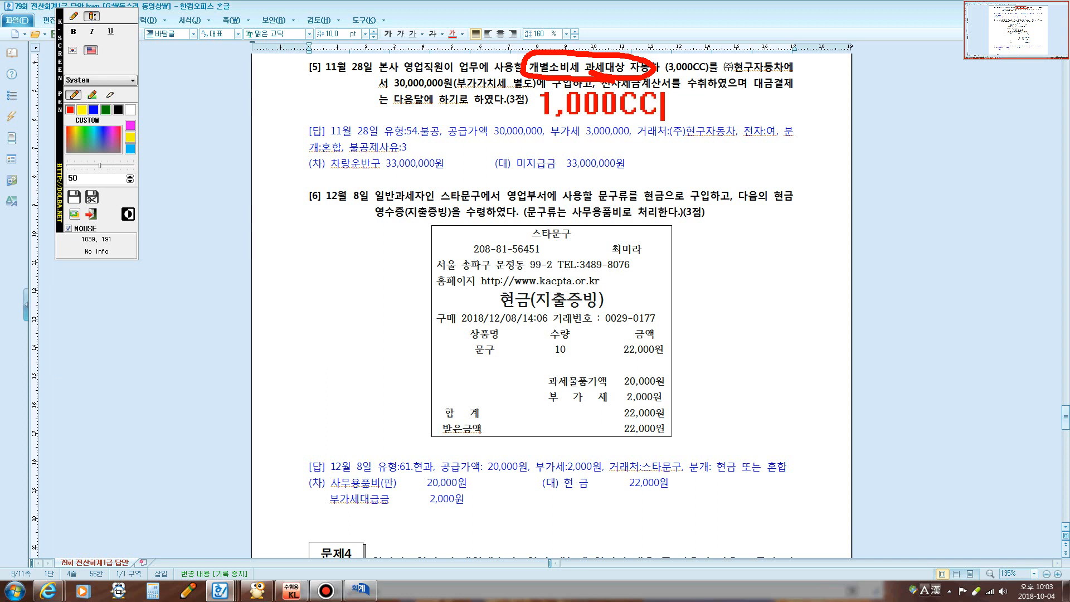
pyautogui.press('Hangul')
pyautogui.write('초과')
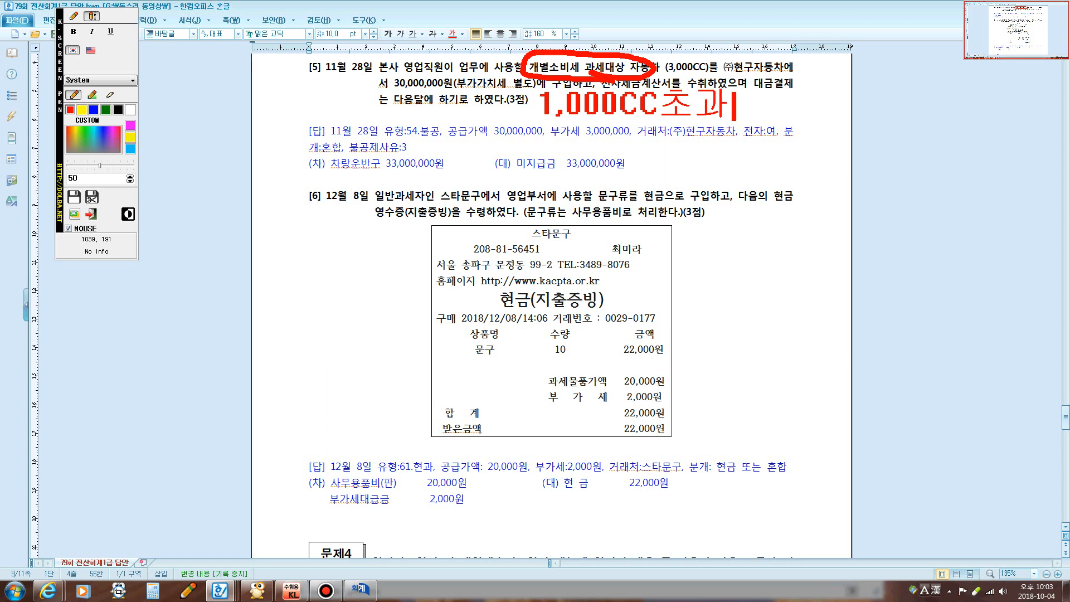
pyautogui.write(',8이')
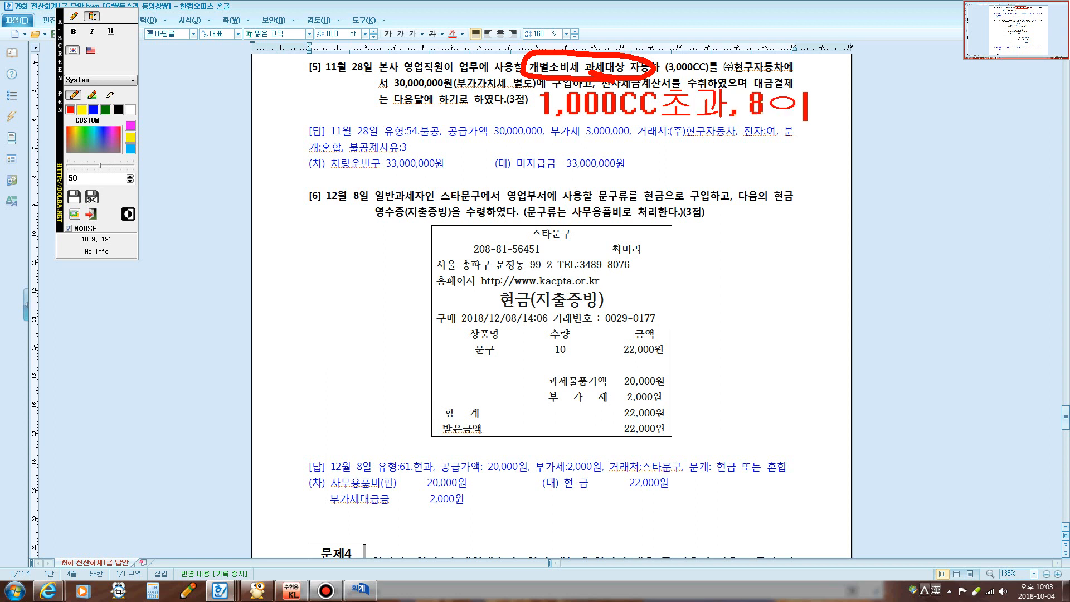
pyautogui.write('ㄴ승이하')
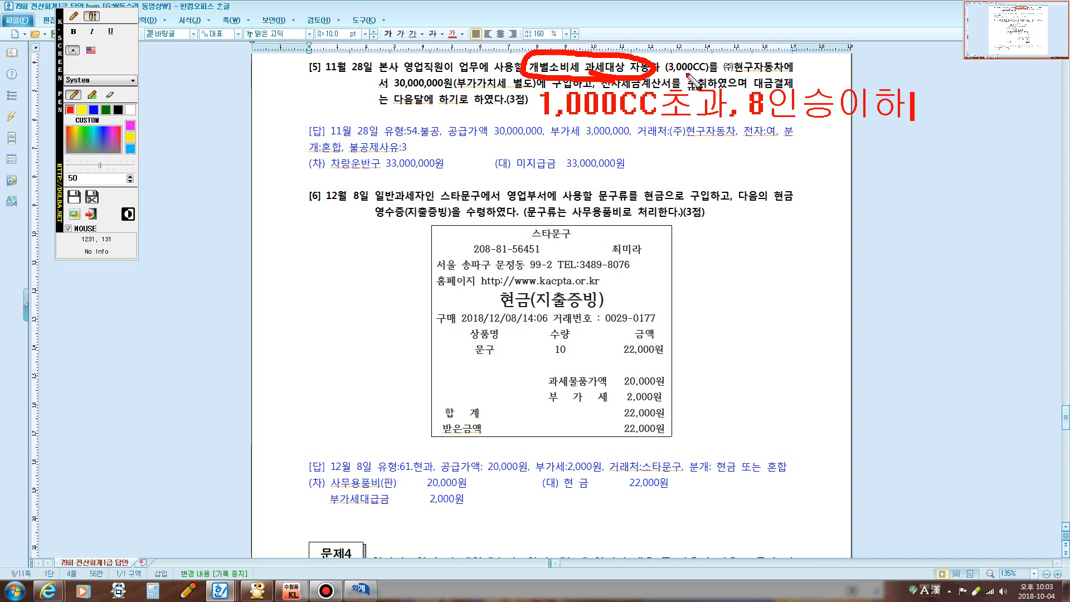
pyautogui.press('Escape')
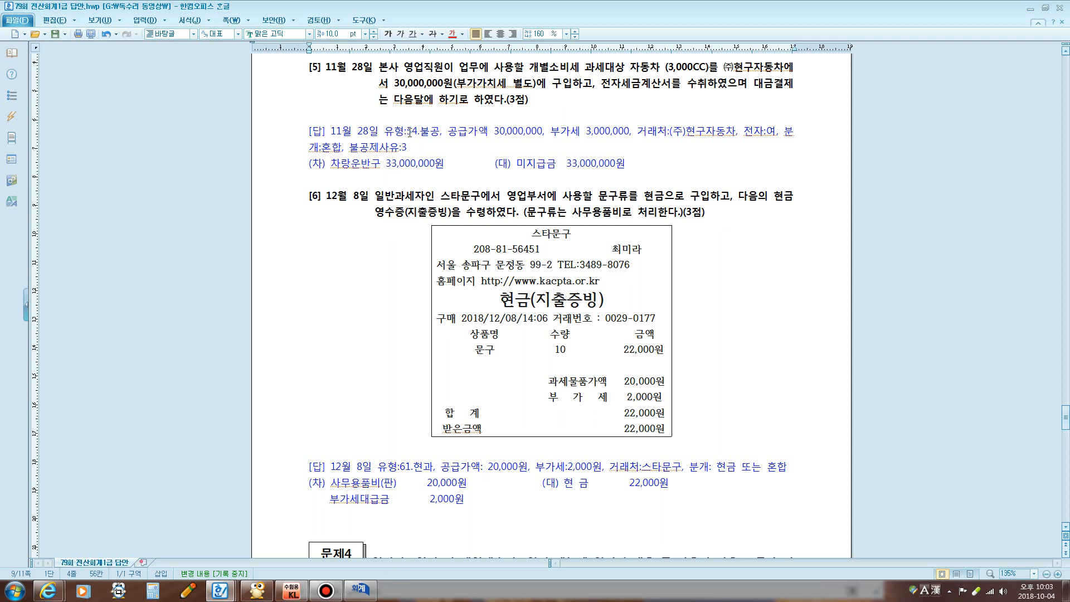
pyautogui.moveTo(407, 132); pyautogui.dragTo(436, 131)
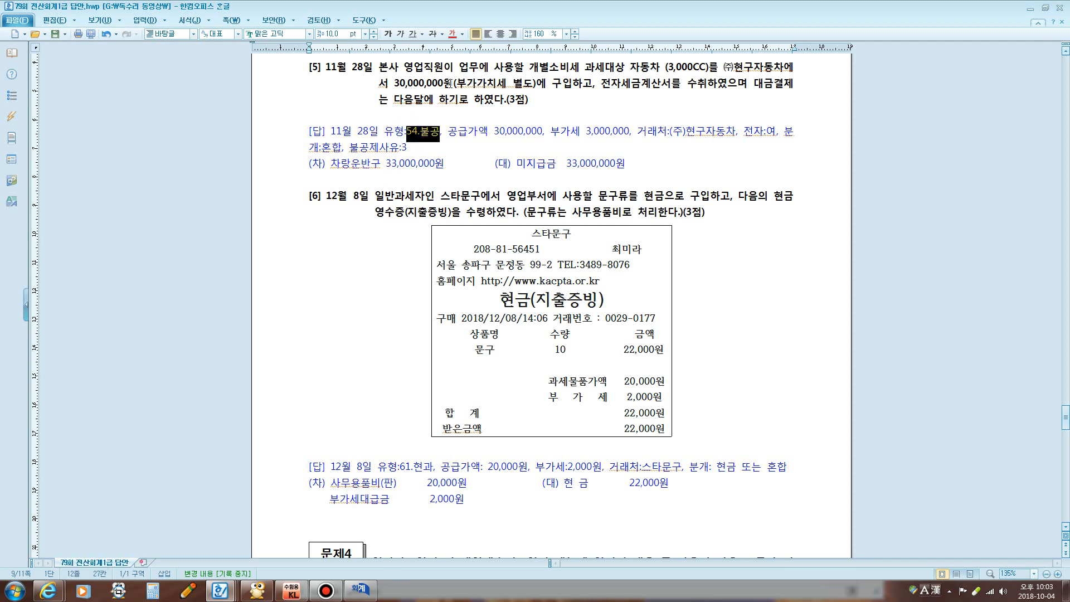
# Bold 54.불공, then start an 11/28 type 54 voucher for 자동차 at 30,000,000
pyautogui.click(388, 34)
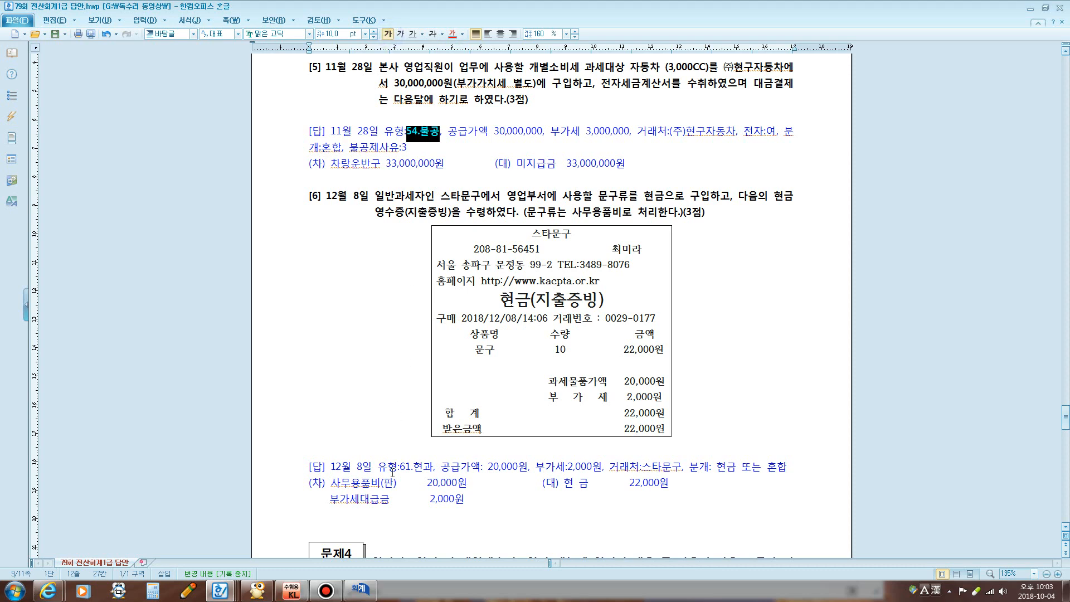
pyautogui.click(360, 589)
pyautogui.moveTo(378, 224); pyautogui.dragTo(376, 184)
pyautogui.click(334, 252)
pyautogui.write('1')
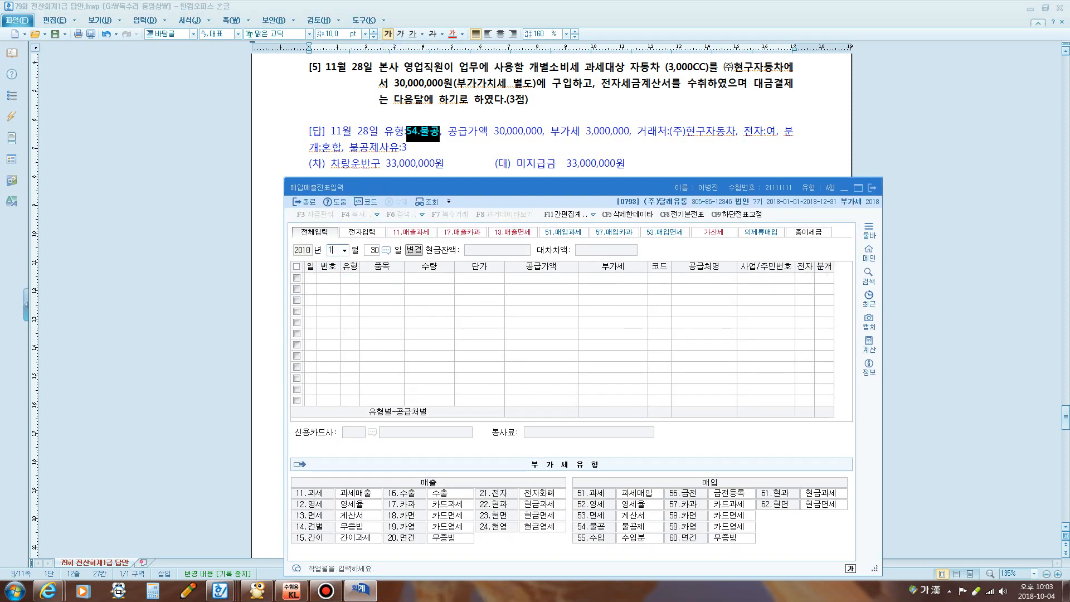
pyautogui.write('1')
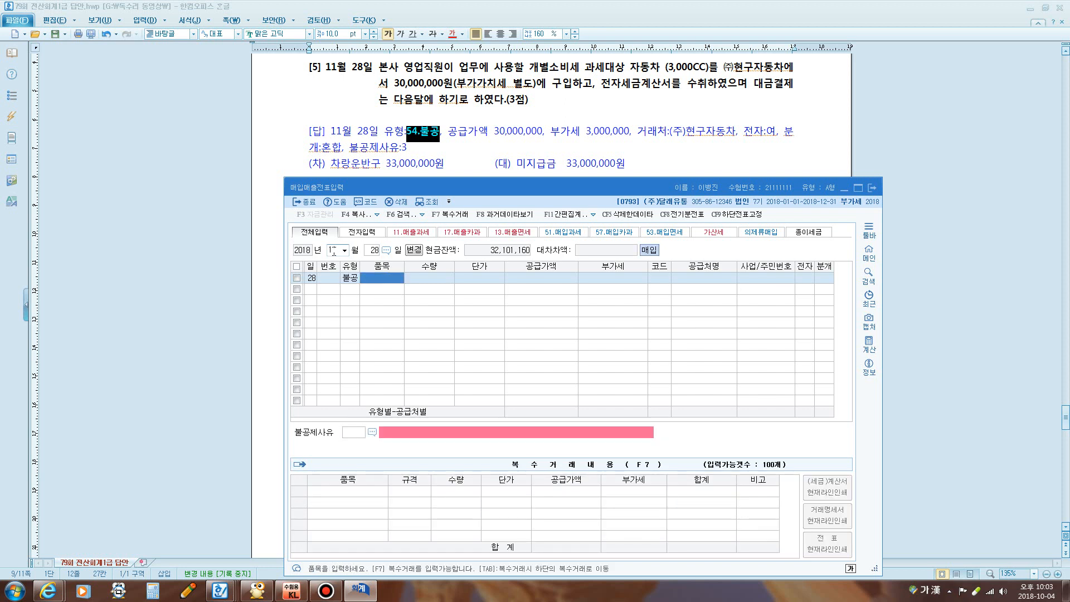
pyautogui.write('2854자동차')
pyautogui.press('Return')
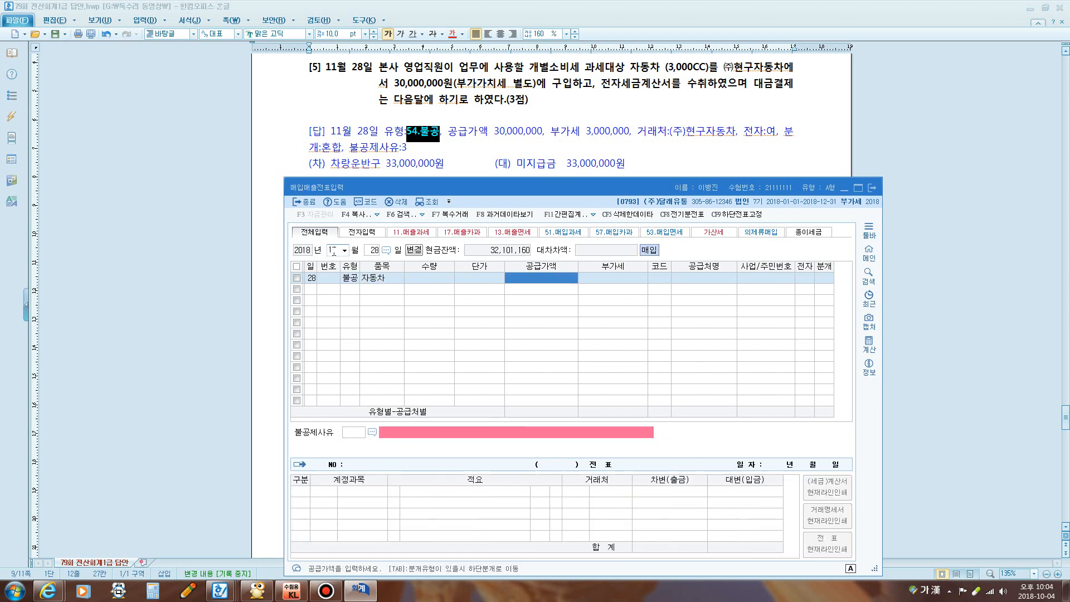
pyautogui.write('30000000')
pyautogui.press('Return')
pyautogui.press('Return')
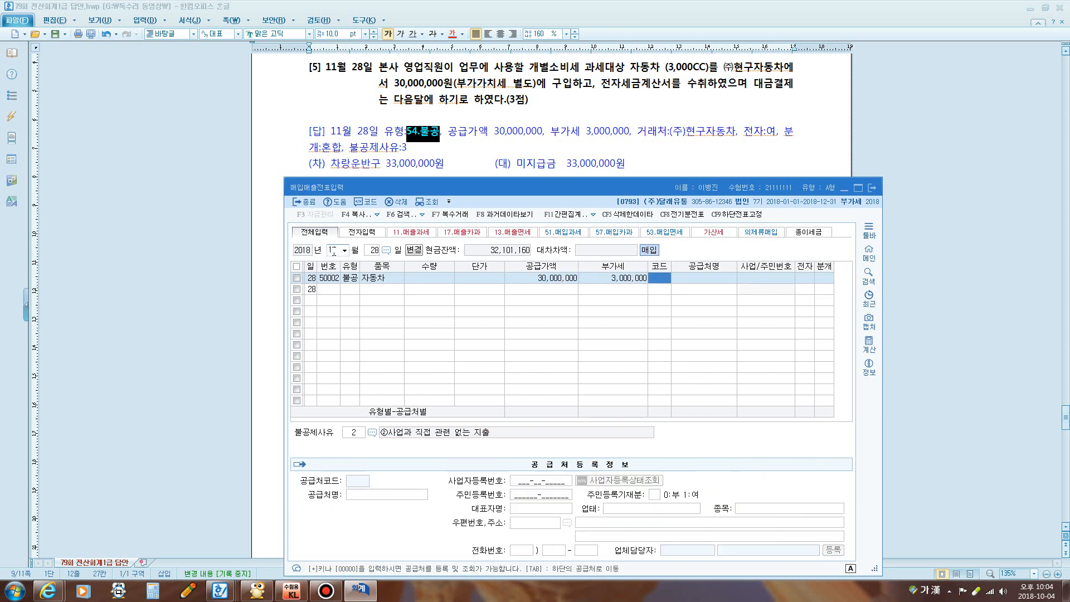
# Set supplier (주)현구자동차, electronic invoice 1, and non-deduction reason 3
pyautogui.write('현구')
pyautogui.press('Return')
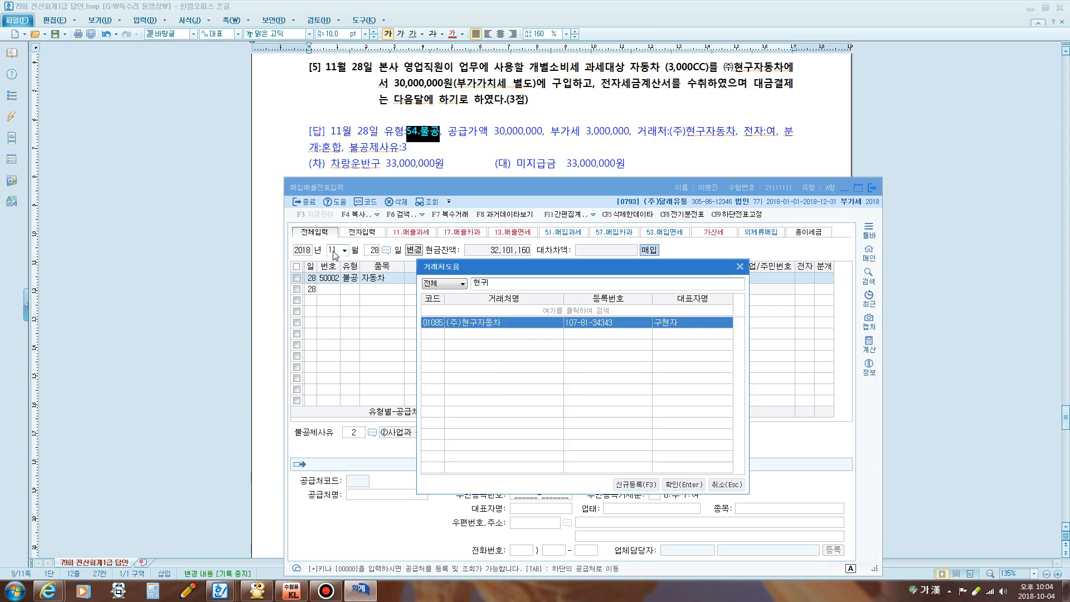
pyautogui.press('Return')
pyautogui.write('1')
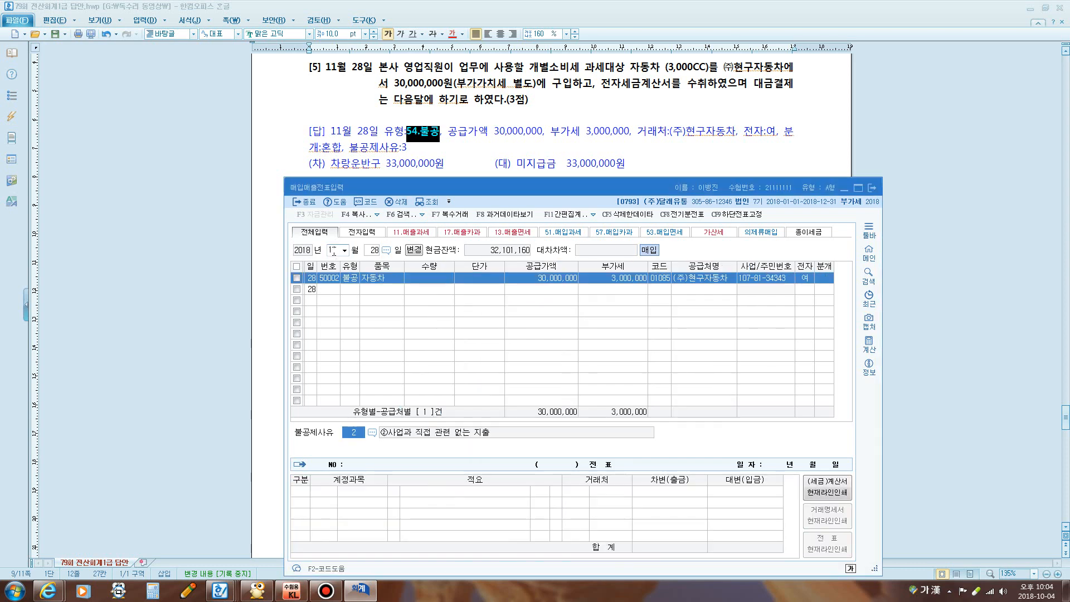
pyautogui.press('F2')
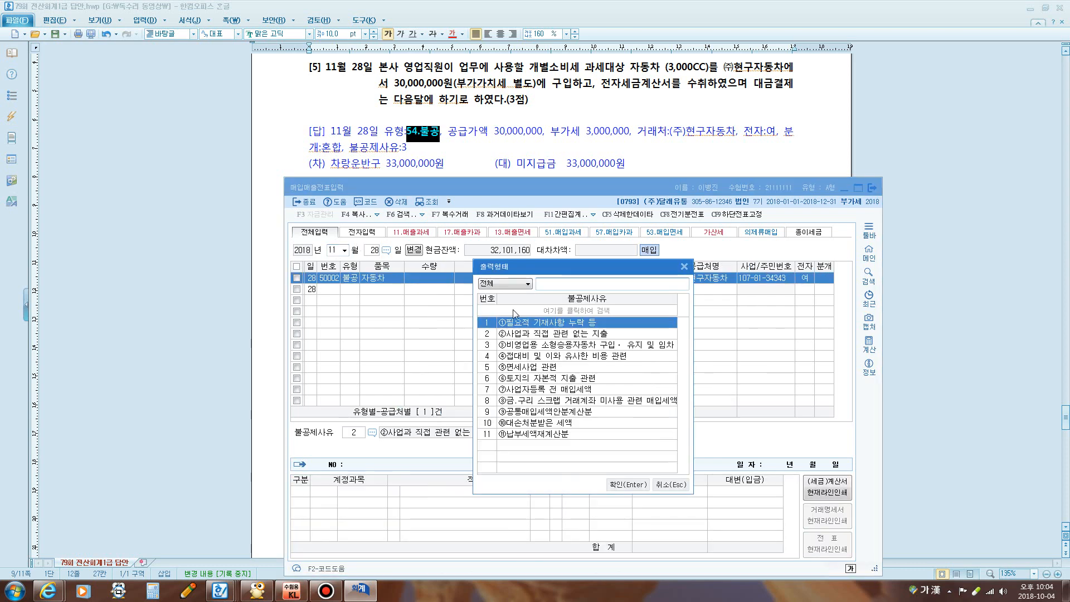
pyautogui.click(538, 345)
pyautogui.click(629, 485)
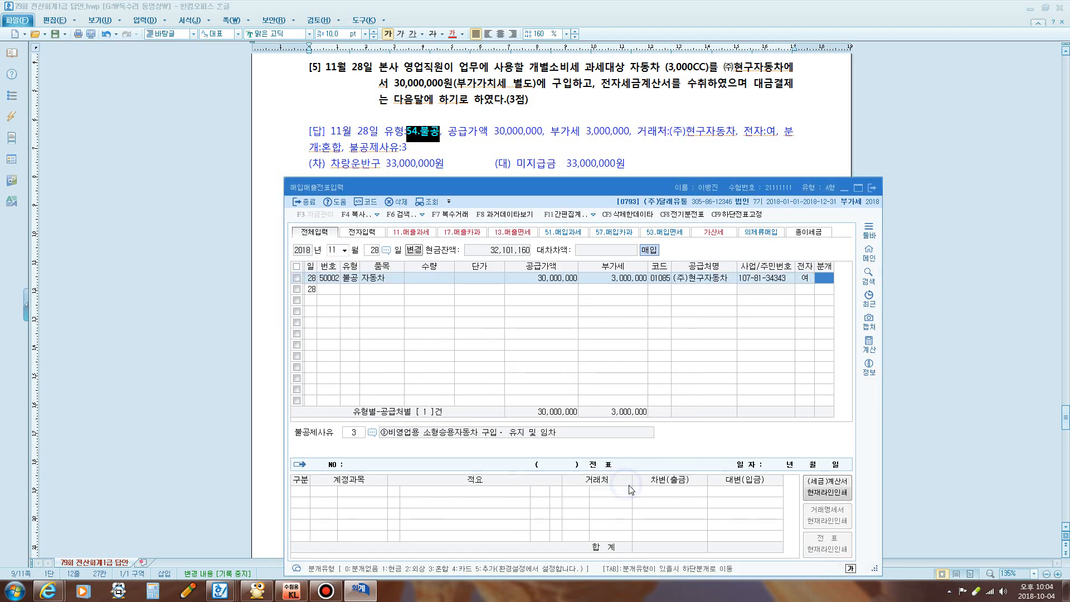
# Journalize 차량운반구 33,000,000 against a 0253 미지급금 credit
pyautogui.press('Return')
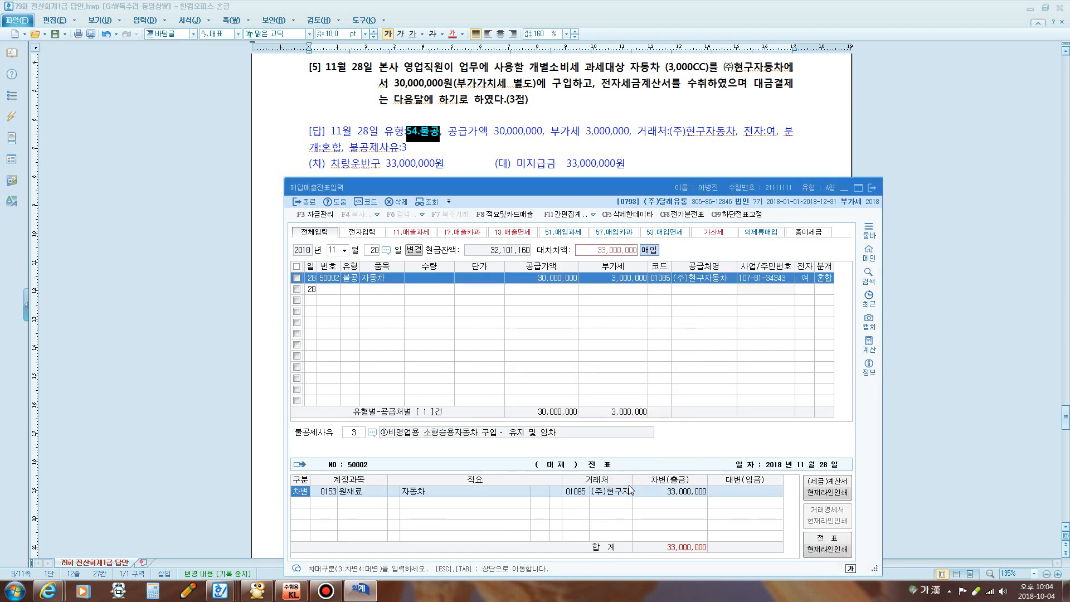
pyautogui.press('Return')
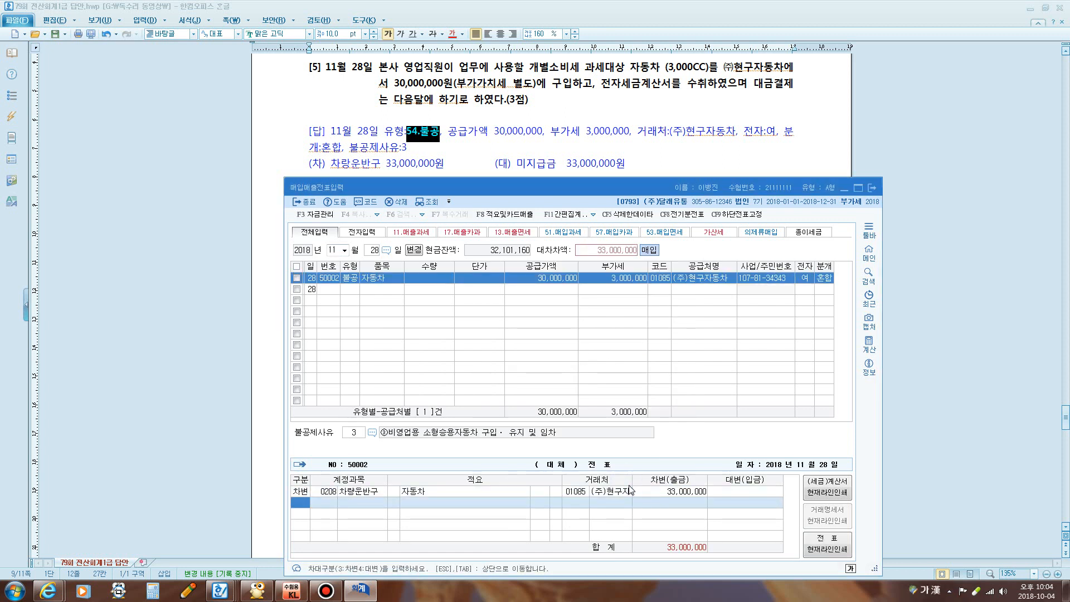
pyautogui.press('Return')
pyautogui.write('253')
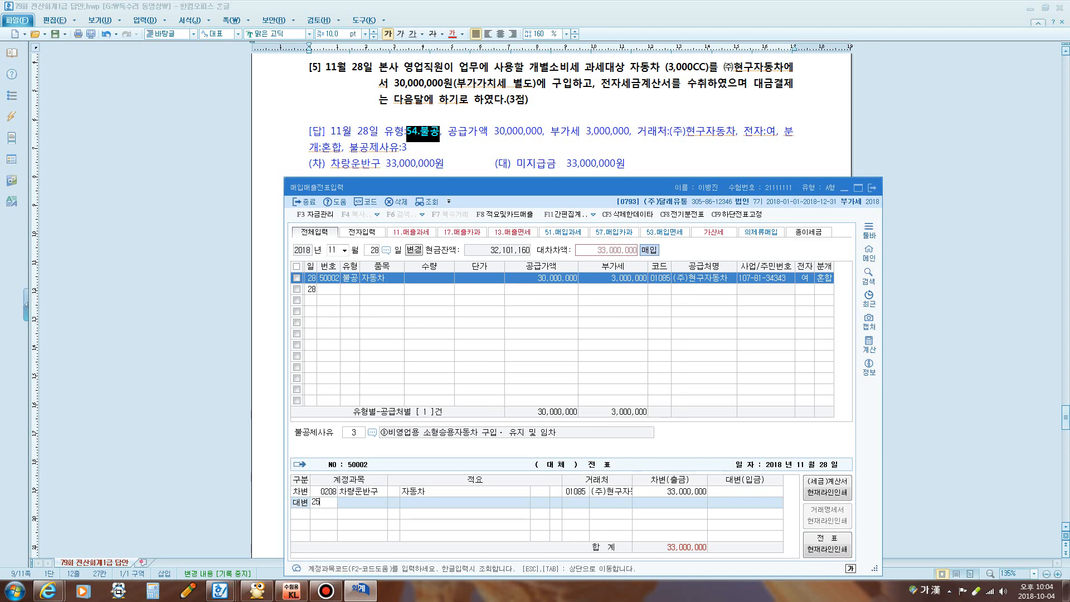
pyautogui.press('Return')
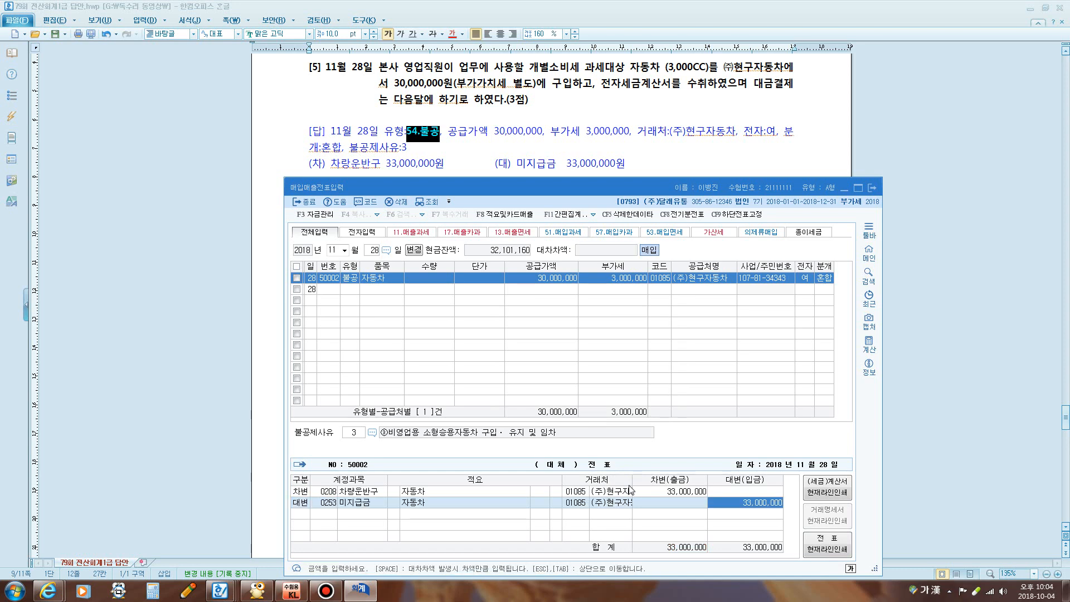
pyautogui.press('Return')
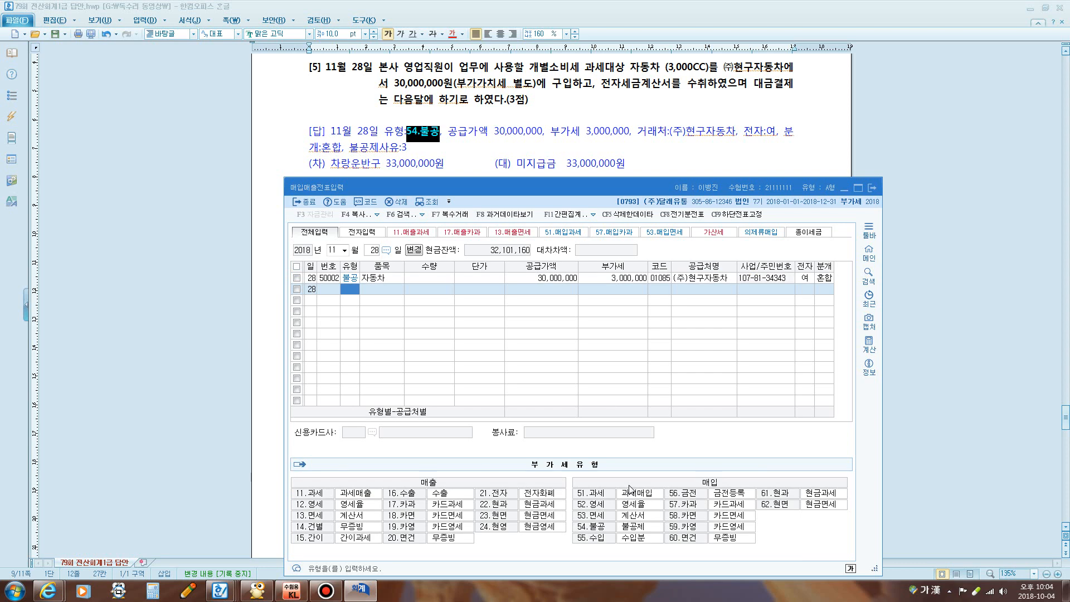
pyautogui.click(629, 129)
pyautogui.scroll(-3, 613, 129)
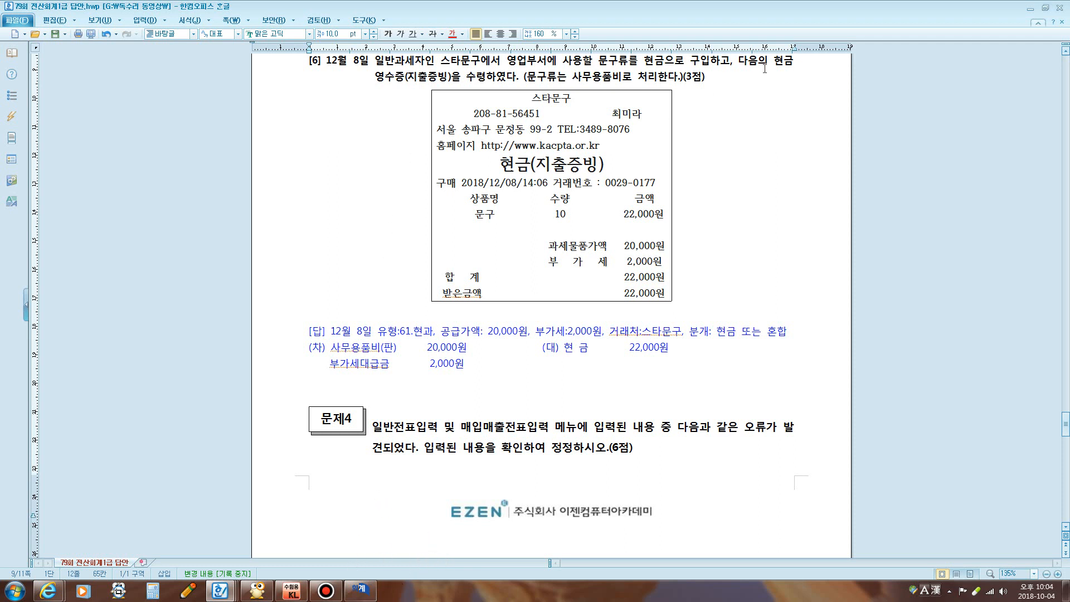
# Circle 현 and 과 on the receipt with the screen pen and link them, then clear the marks
pyautogui.press('F12')
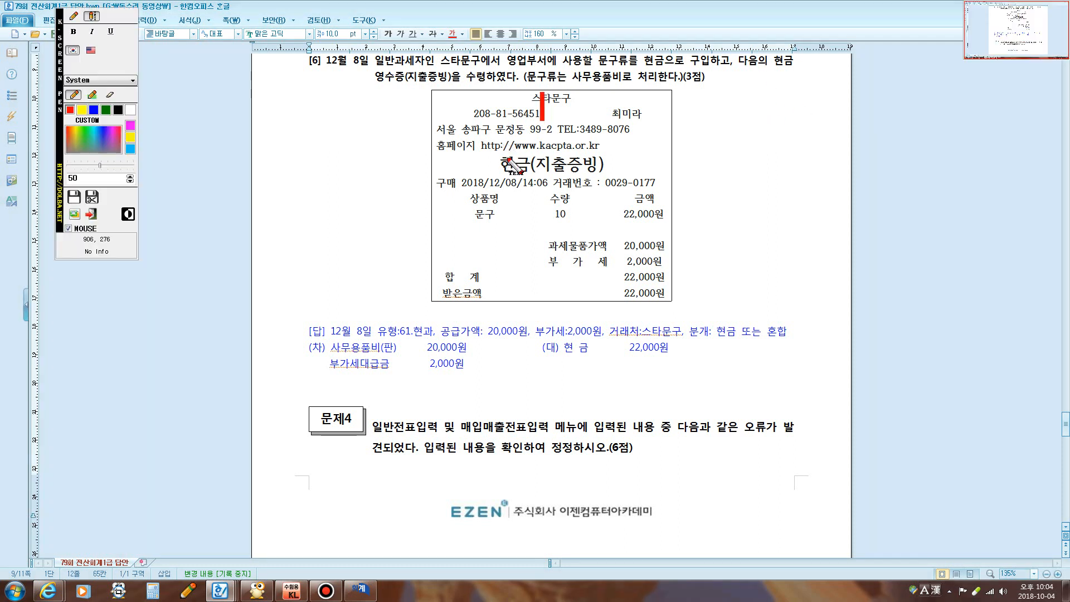
pyautogui.click(74, 17)
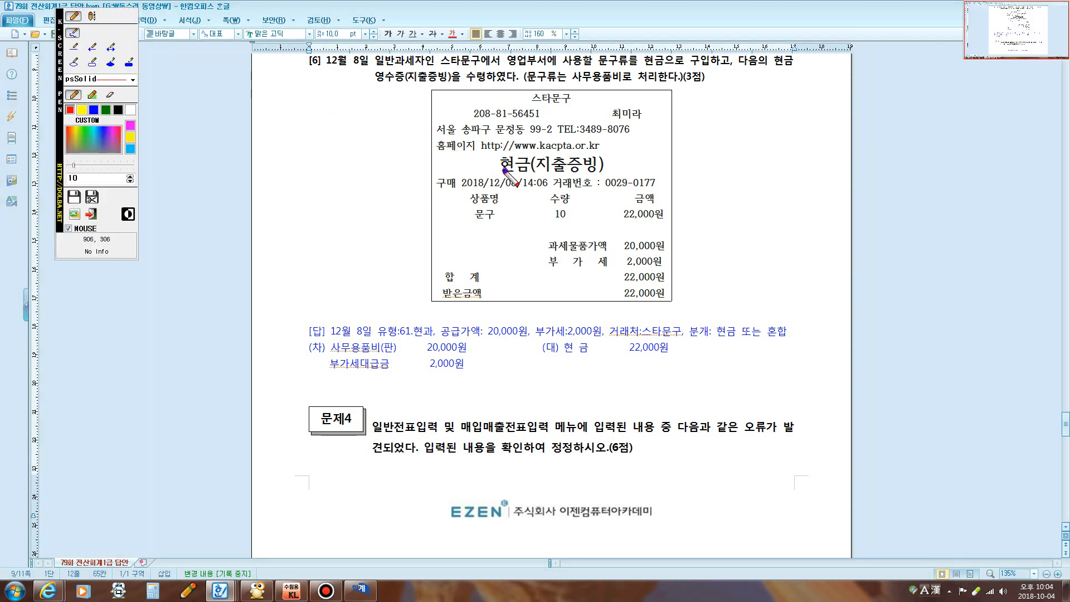
pyautogui.moveTo(519, 173)
pyautogui.mouseDown()
pyautogui.moveTo(491, 162)
pyautogui.moveTo(517, 170)
pyautogui.mouseUp()
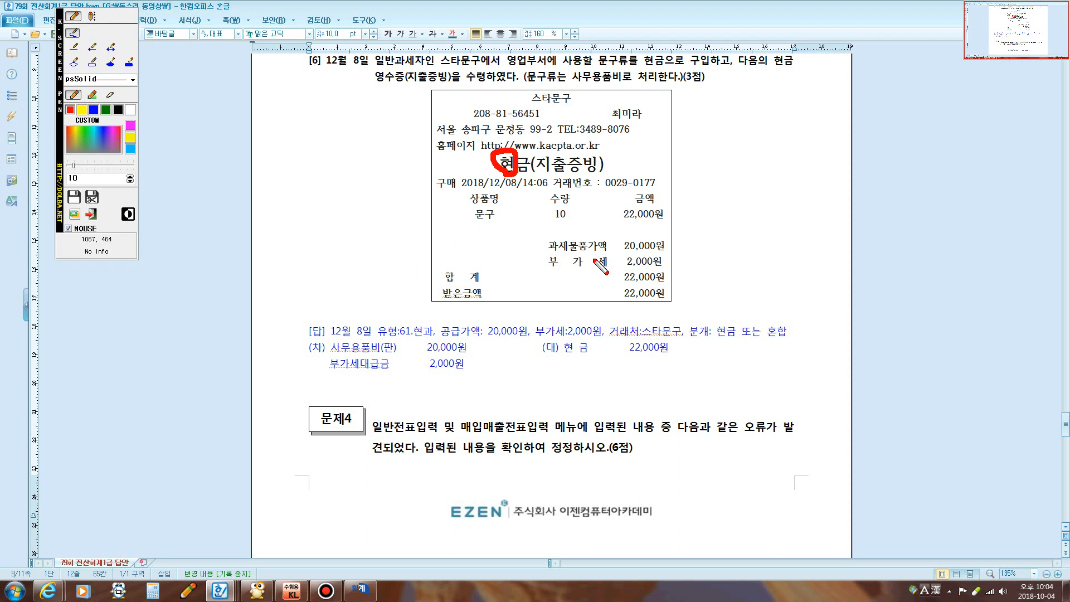
pyautogui.moveTo(560, 255)
pyautogui.mouseDown()
pyautogui.moveTo(547, 249)
pyautogui.moveTo(564, 238)
pyautogui.moveTo(557, 251)
pyautogui.mouseUp()
pyautogui.moveTo(512, 159); pyautogui.dragTo(565, 241)
pyautogui.press('Escape')
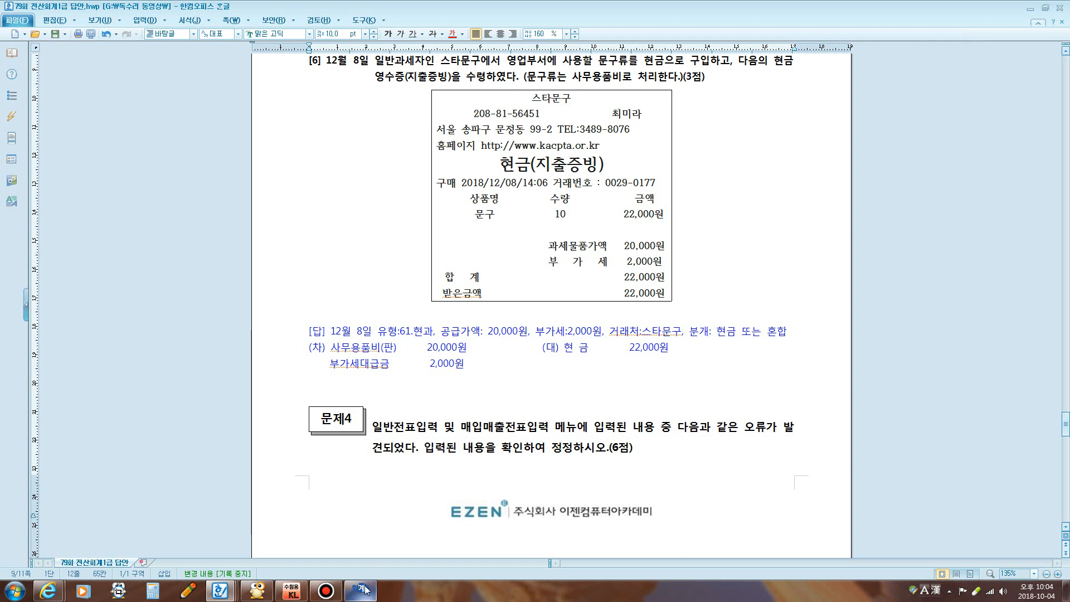
# Select 61.현과 in the December 8 answer line and make it bold
pyautogui.click(401, 331)
pyautogui.moveTo(401, 331); pyautogui.dragTo(429, 331)
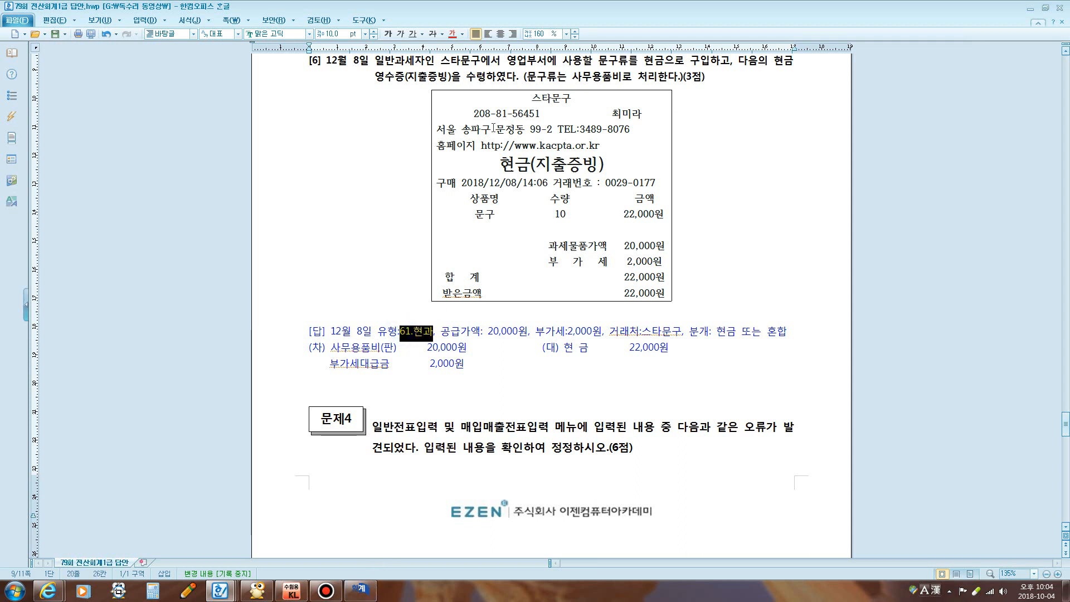
pyautogui.click(388, 33)
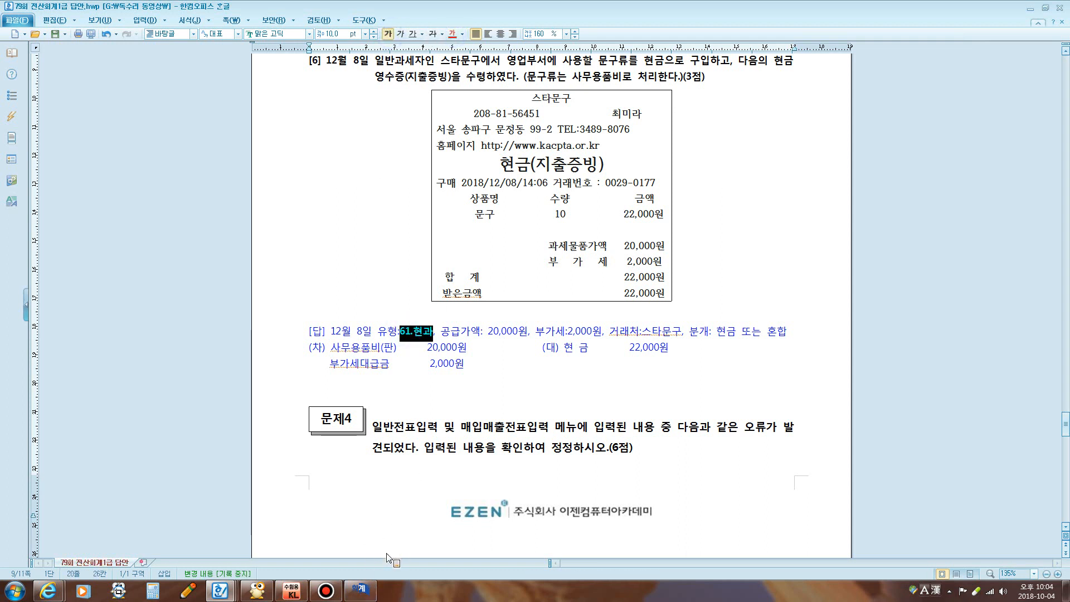
pyautogui.click(360, 590)
pyautogui.click(531, 150)
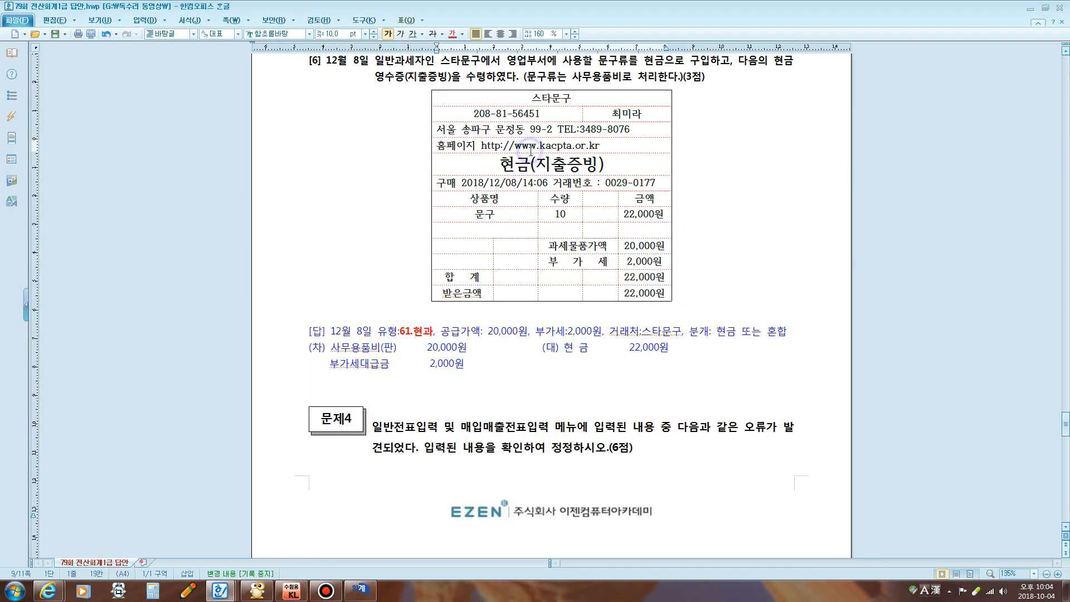
pyautogui.scroll(-4, 531, 151)
pyautogui.scroll(5, 531, 151)
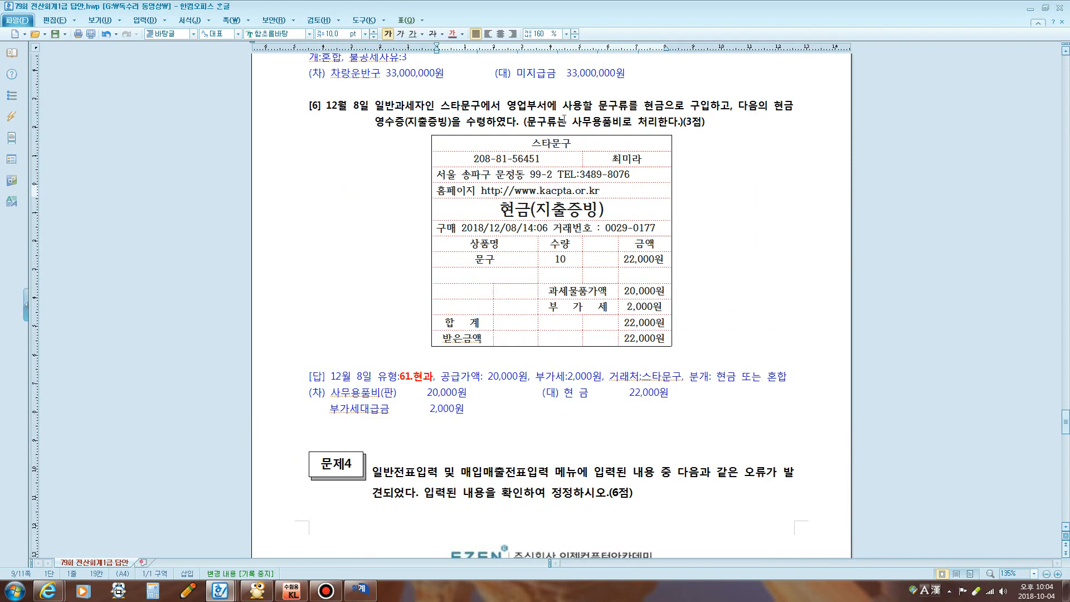
pyautogui.click(564, 119)
pyautogui.scroll(-5, 495, 274)
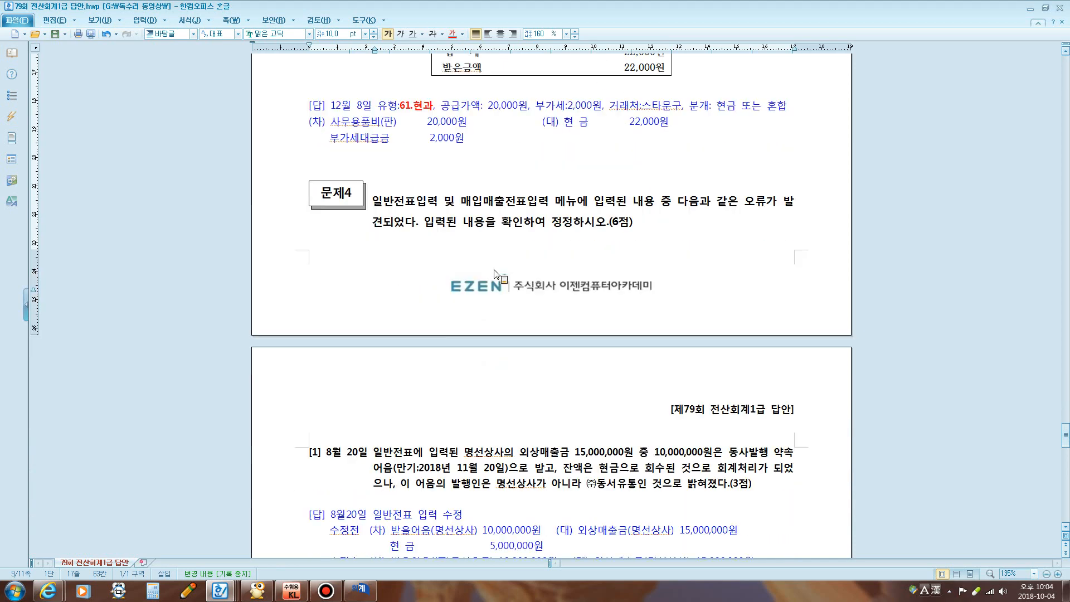
# Start a December 8 type 61 현과 purchase voucher in 매입매출전표입력
pyautogui.click(361, 590)
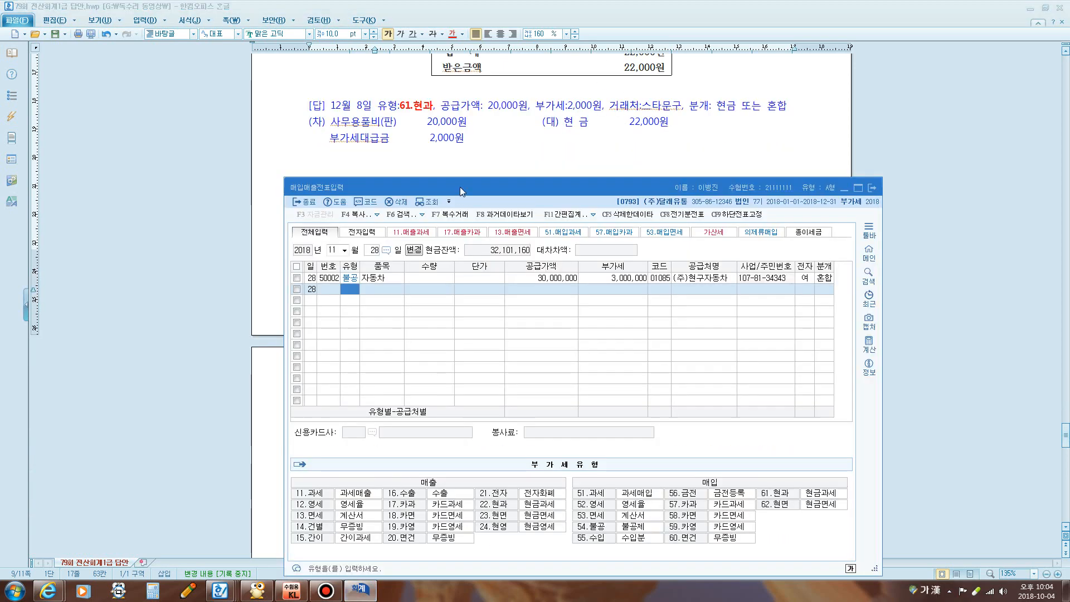
pyautogui.moveTo(460, 186); pyautogui.dragTo(446, 165)
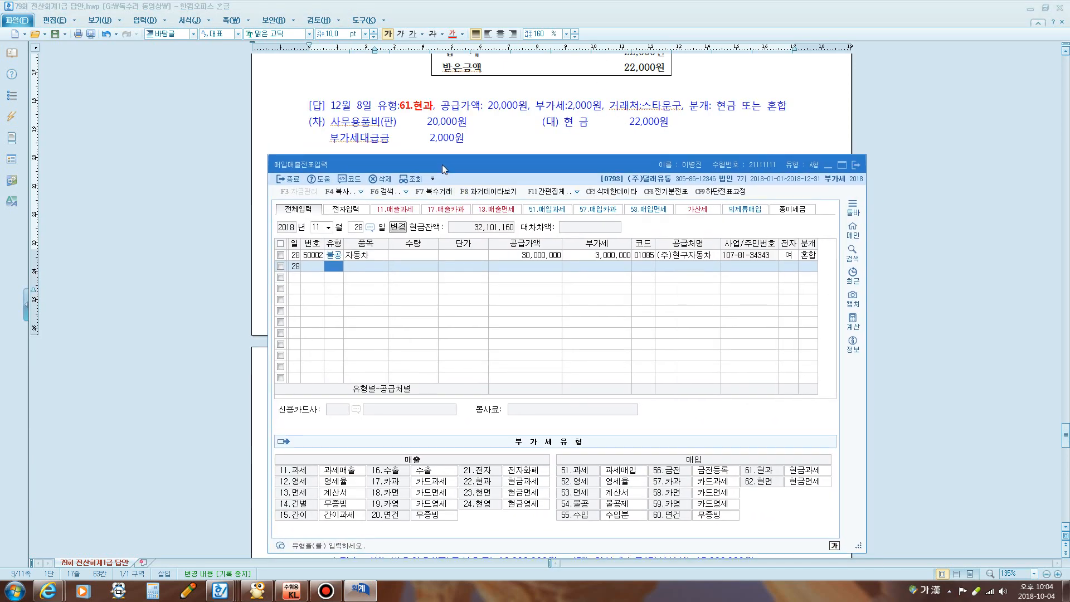
pyautogui.click(320, 228)
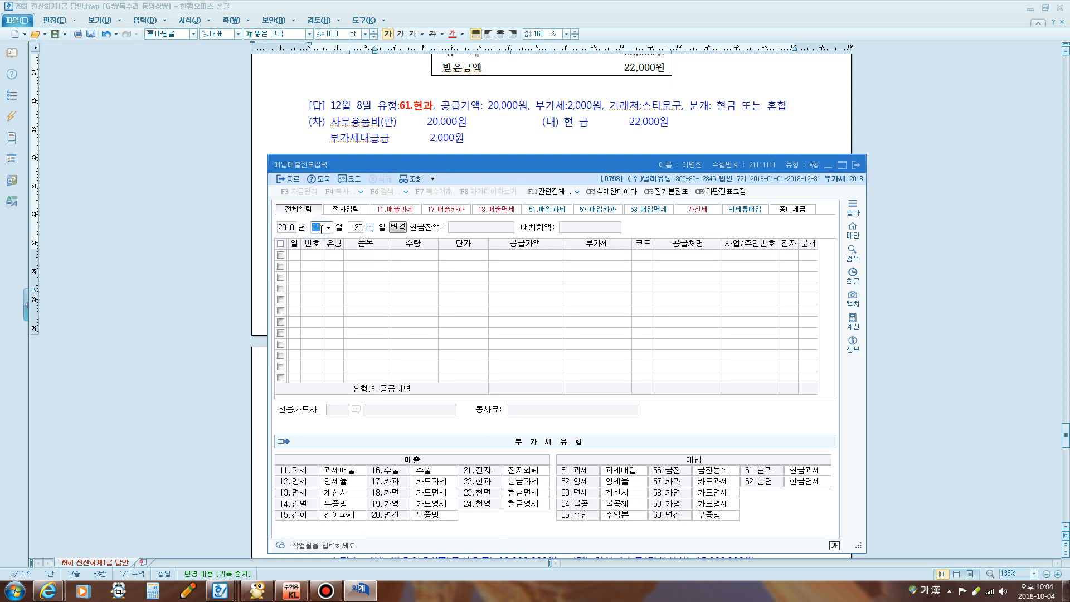
pyautogui.write('12')
pyautogui.press('Return')
pyautogui.write('8')
pyautogui.press('Return')
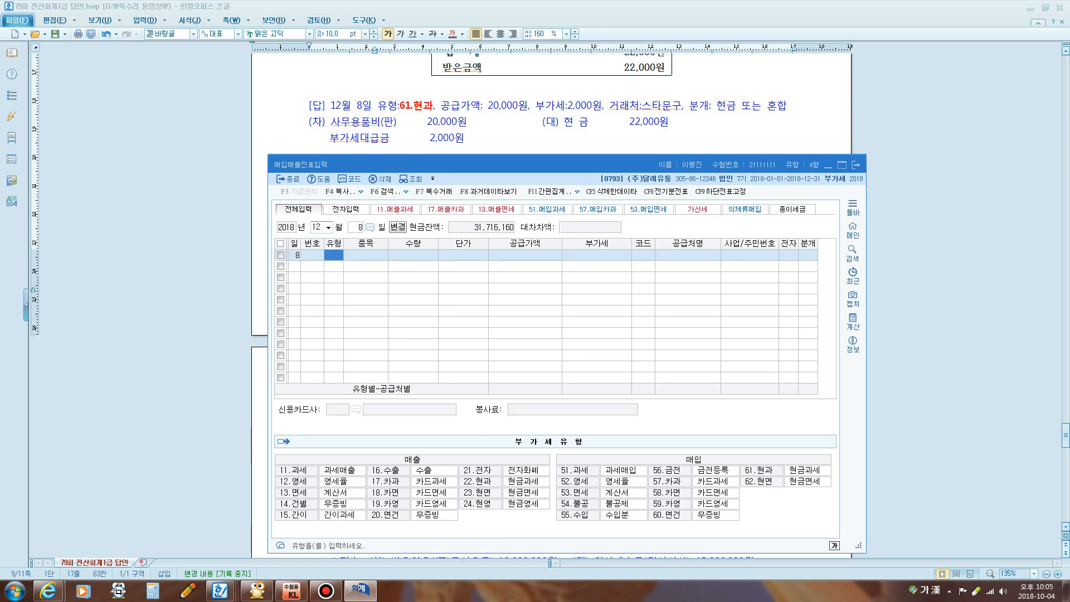
pyautogui.write('61')
pyautogui.press('Return')
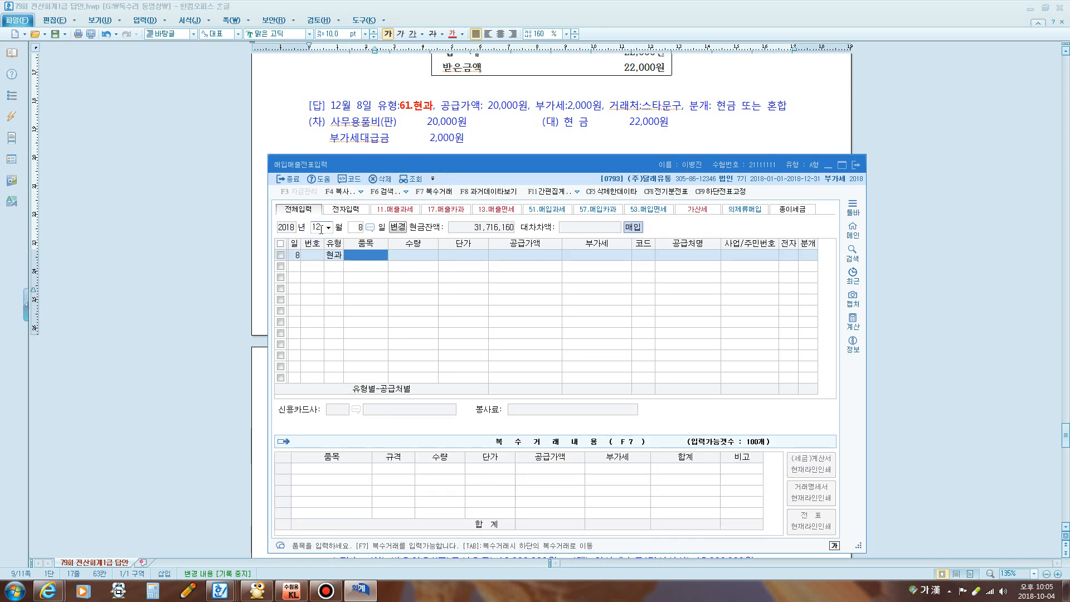
# Enter item 문구류, 20,000 supply with 2,000 VAT, supplier 스타문구, settled as cash
pyautogui.write('문구')
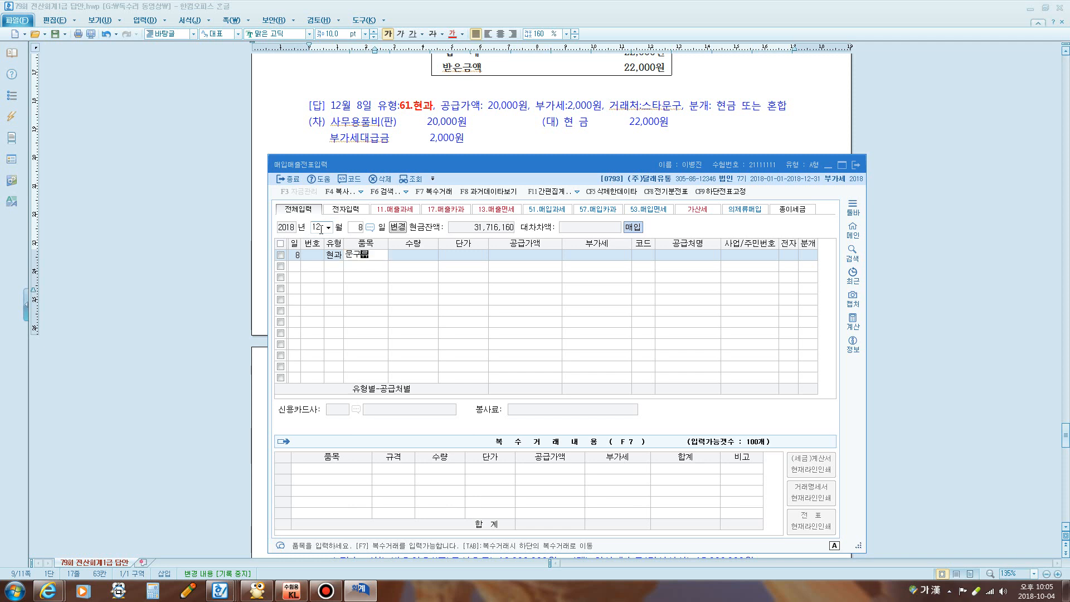
pyautogui.write('류')
pyautogui.press('Return')
pyautogui.press('Return')
pyautogui.press('Return')
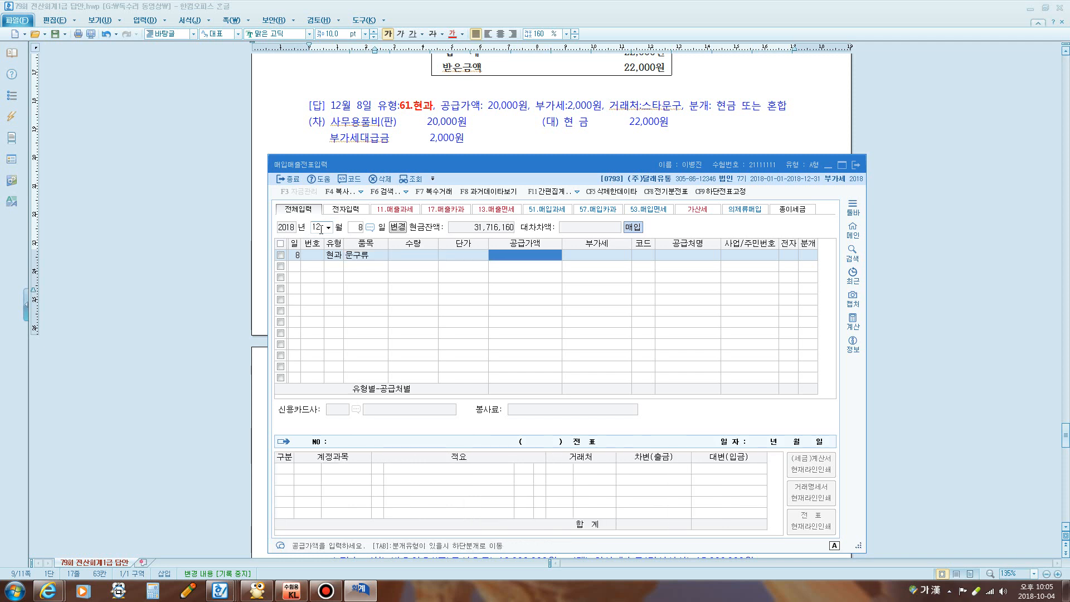
pyautogui.write('20000')
pyautogui.press('Return')
pyautogui.press('Return')
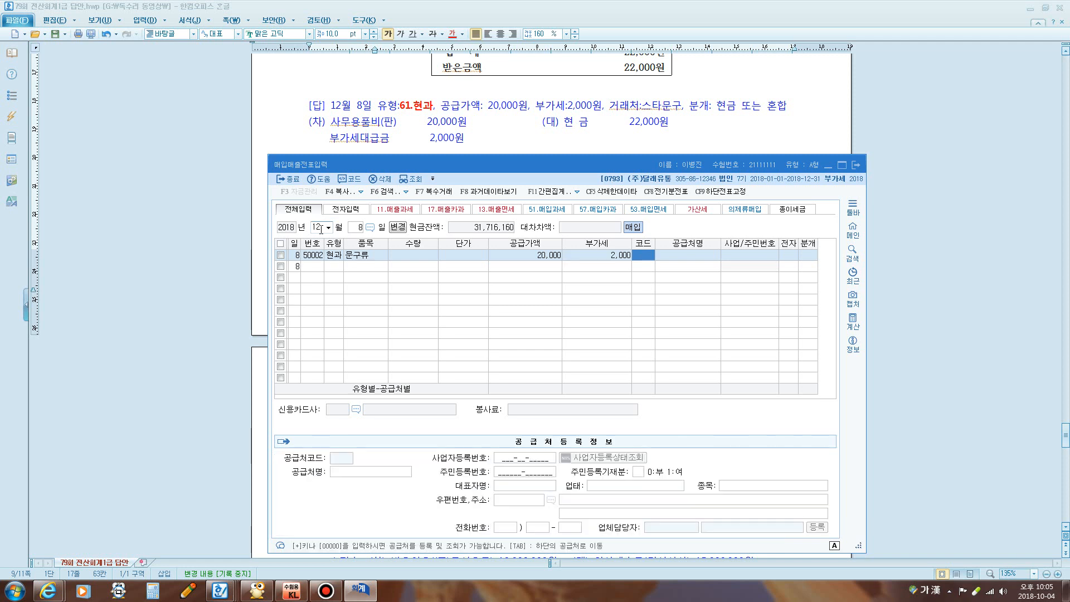
pyautogui.write('스타')
pyautogui.press('Return')
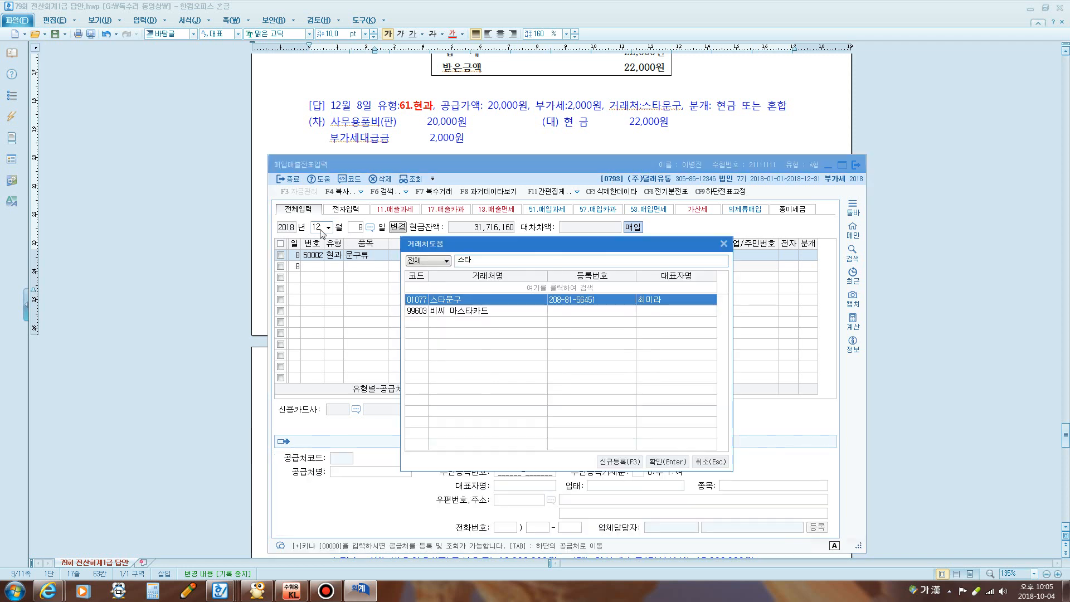
pyautogui.press('Return')
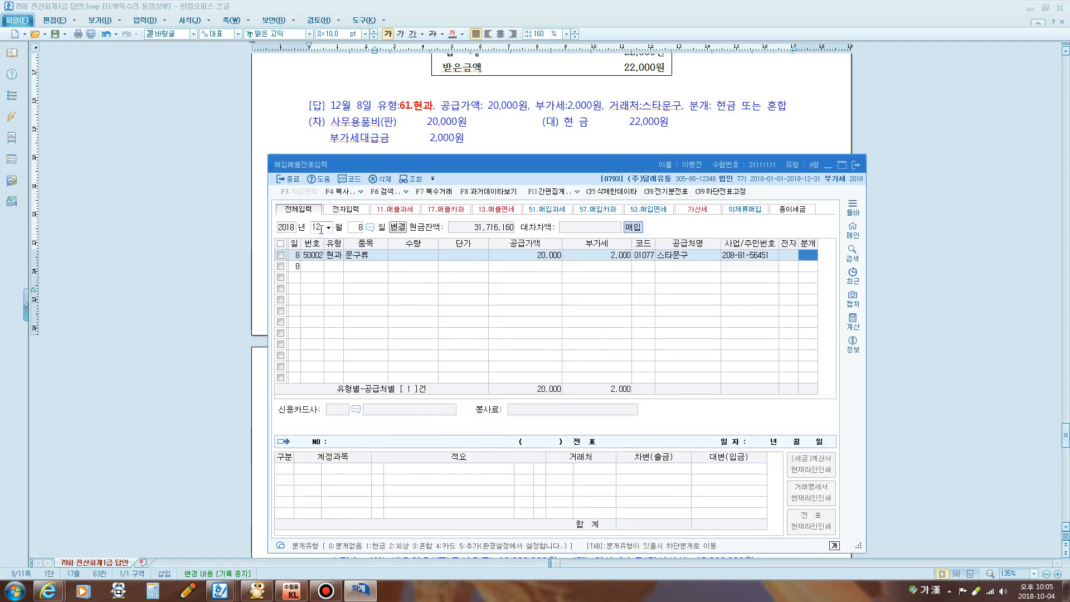
pyautogui.write('1')
pyautogui.press('Return')
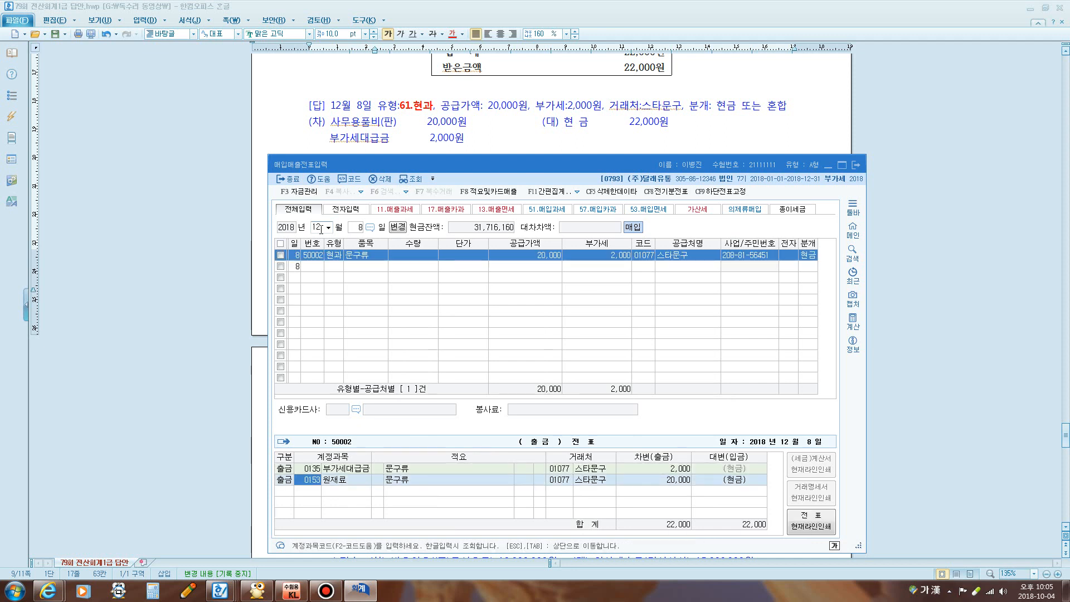
# Change the expense account to 0829 사무용품비
pyautogui.write('사무')
pyautogui.press('Return')
pyautogui.press('Down')
pyautogui.press('Down')
pyautogui.press('Down')
pyautogui.press('Down')
pyautogui.press('Down')
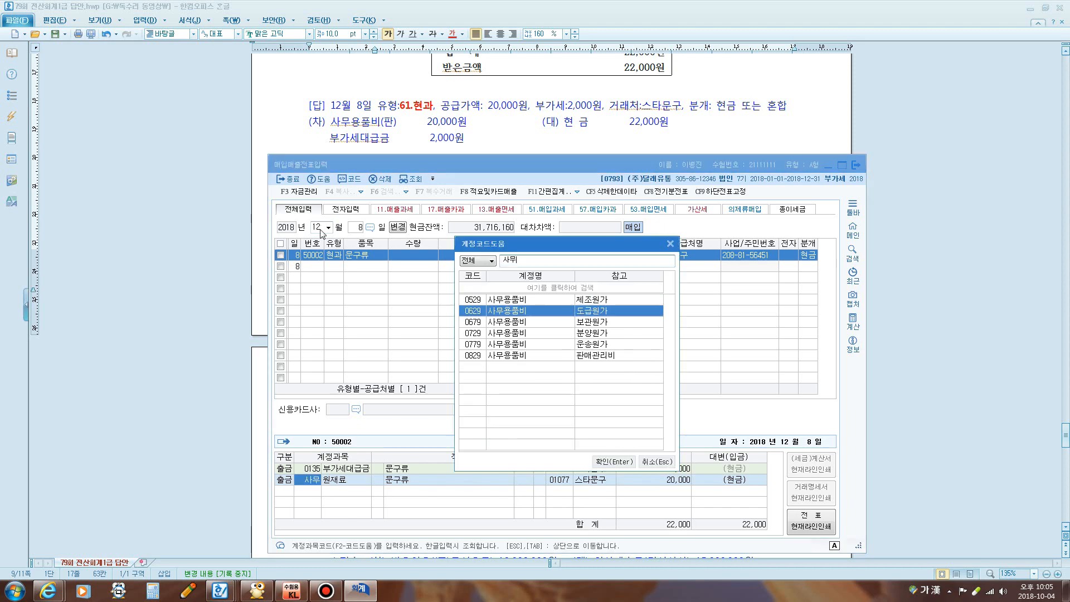
pyautogui.press('Return')
pyautogui.press('Return')
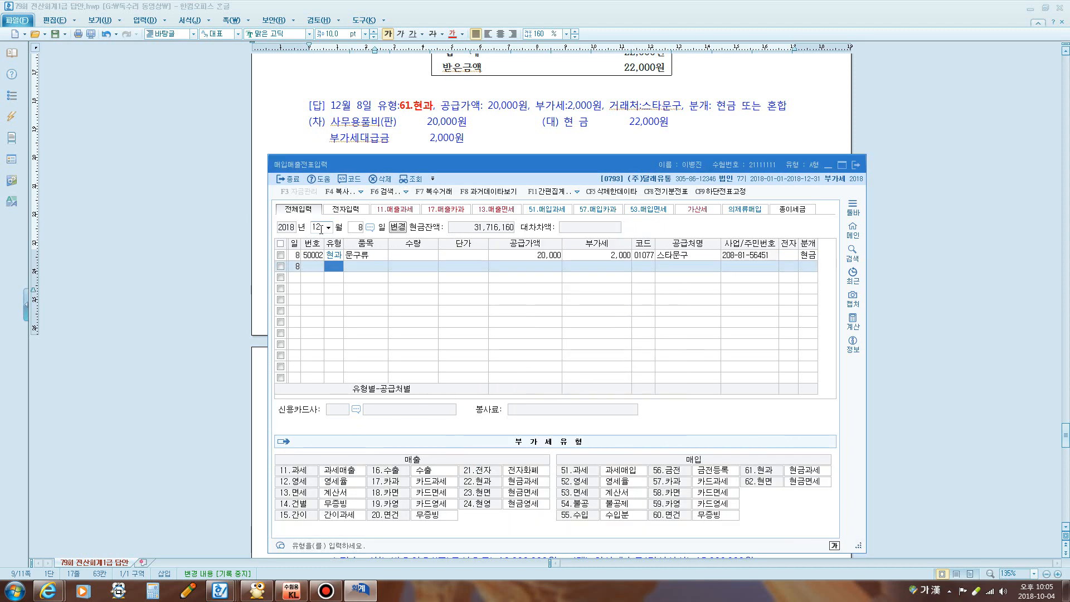
pyautogui.click(388, 121)
# Scroll the answers down to 문제5, then close 매입매출전표입력 and open 일반전표입력
pyautogui.scroll(-3, 393, 140)
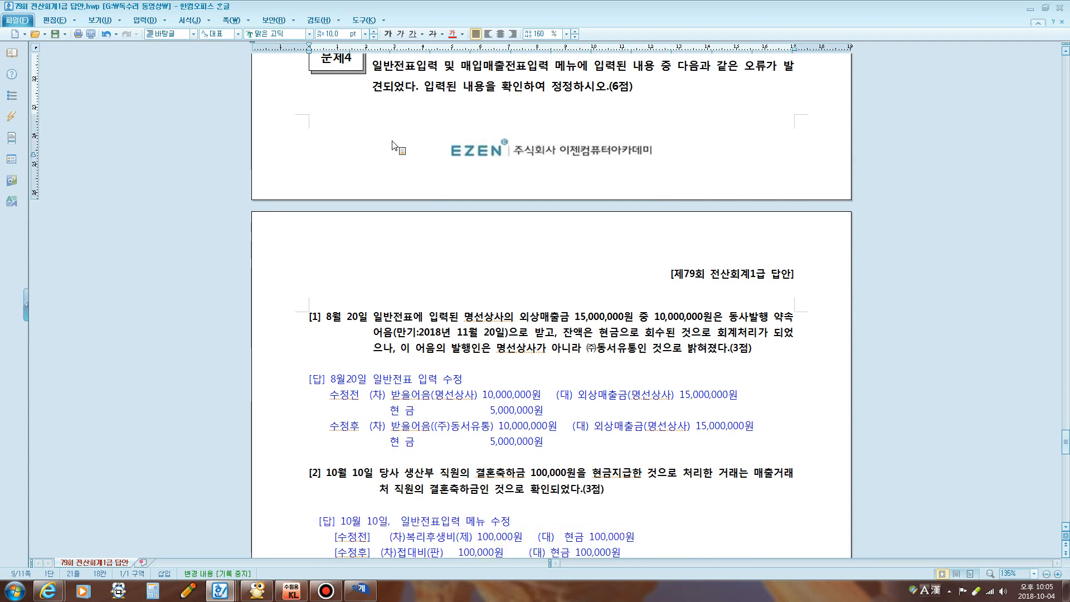
pyautogui.scroll(-3, 524, 127)
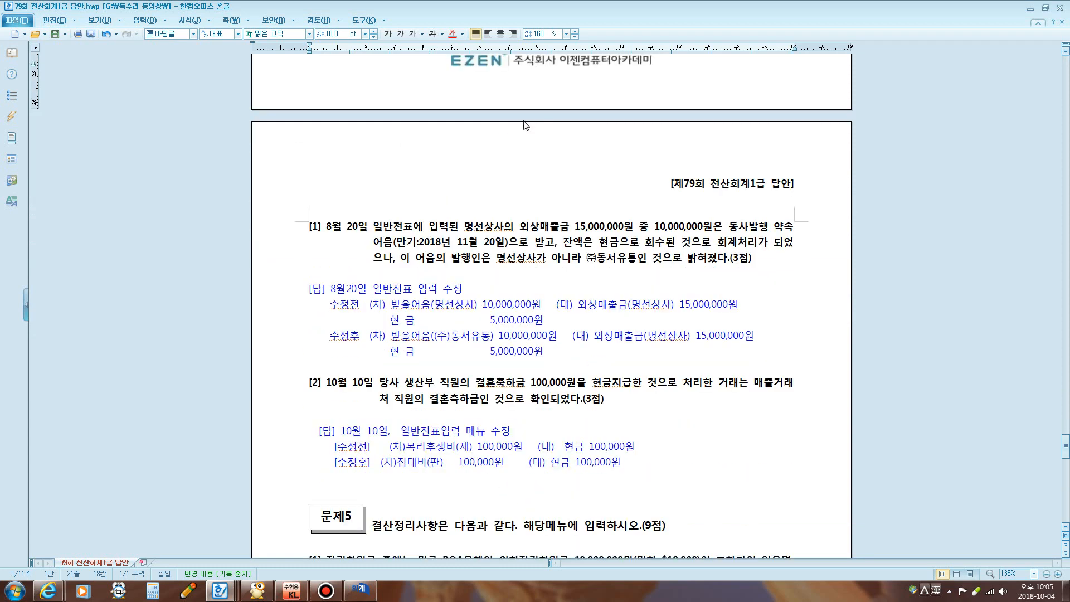
pyautogui.scroll(-2, 524, 127)
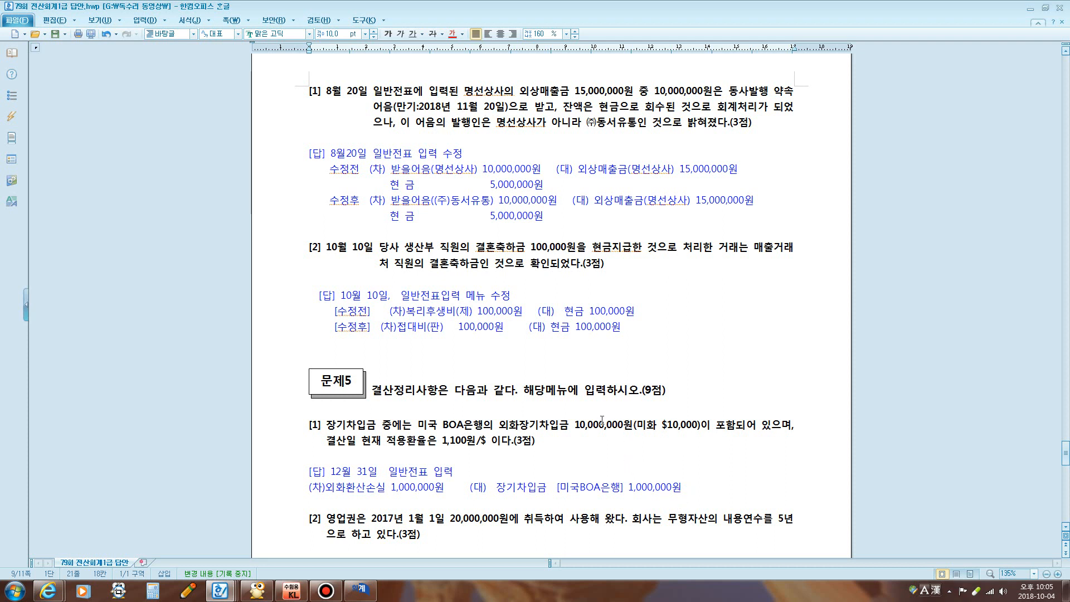
pyautogui.click(360, 590)
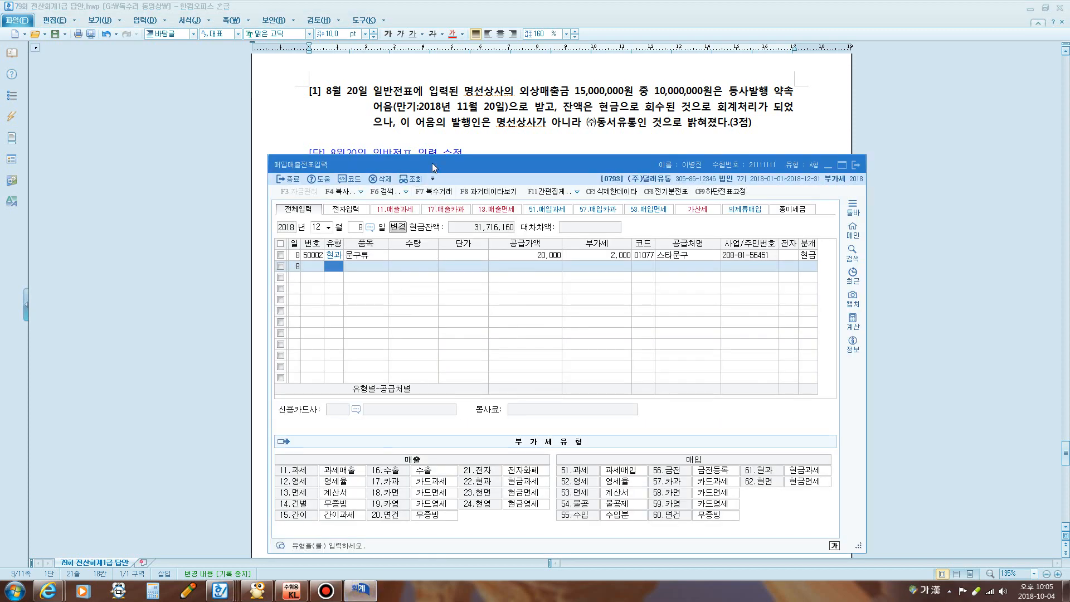
pyautogui.click(857, 165)
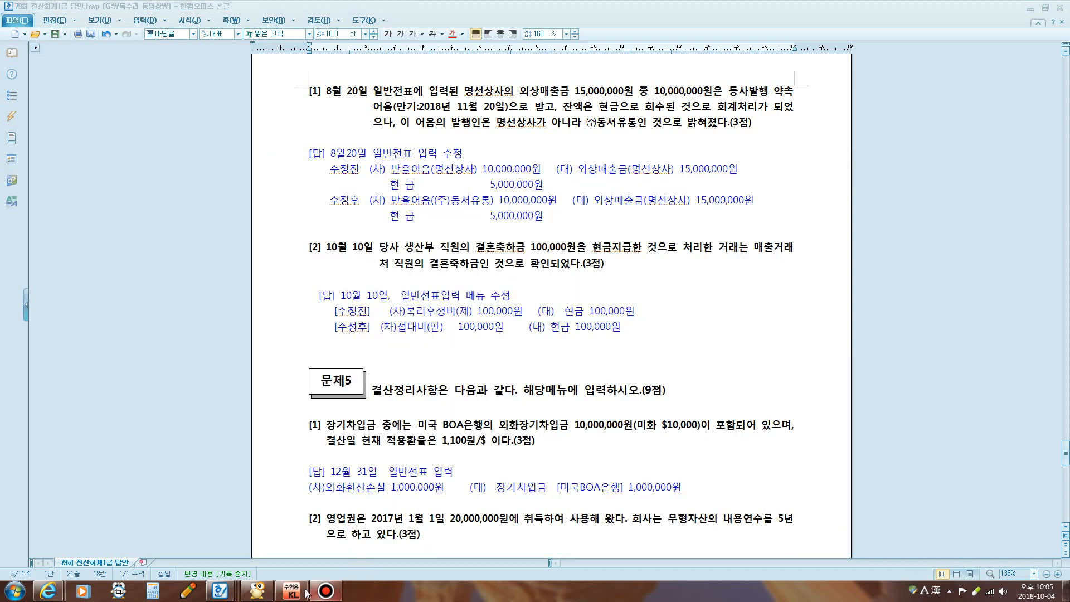
pyautogui.click(179, 277)
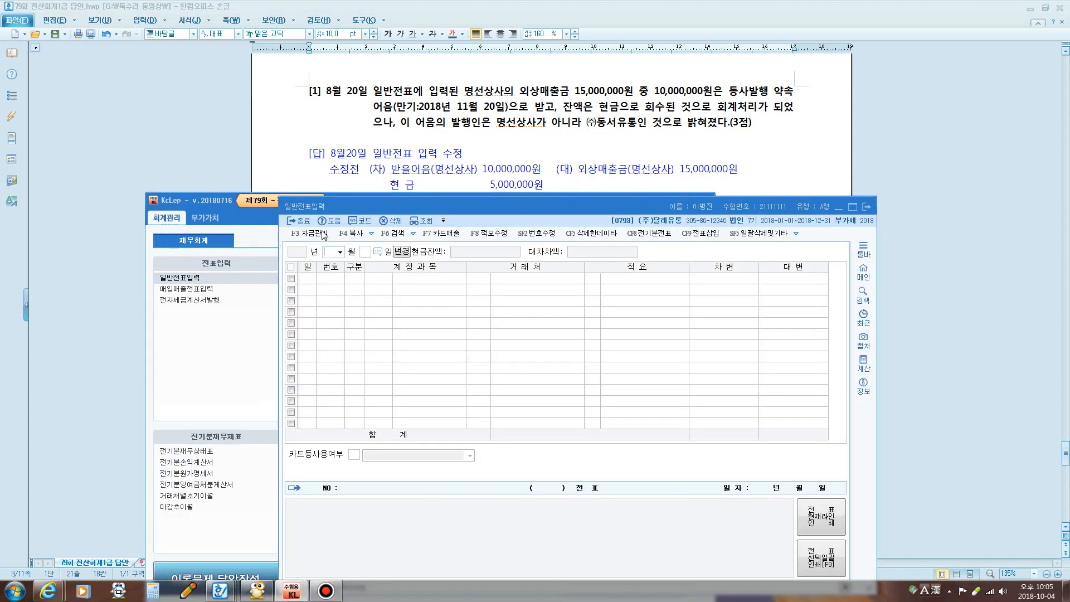
# Load the August 20 vouchers in 일반전표입력
pyautogui.click(243, 217)
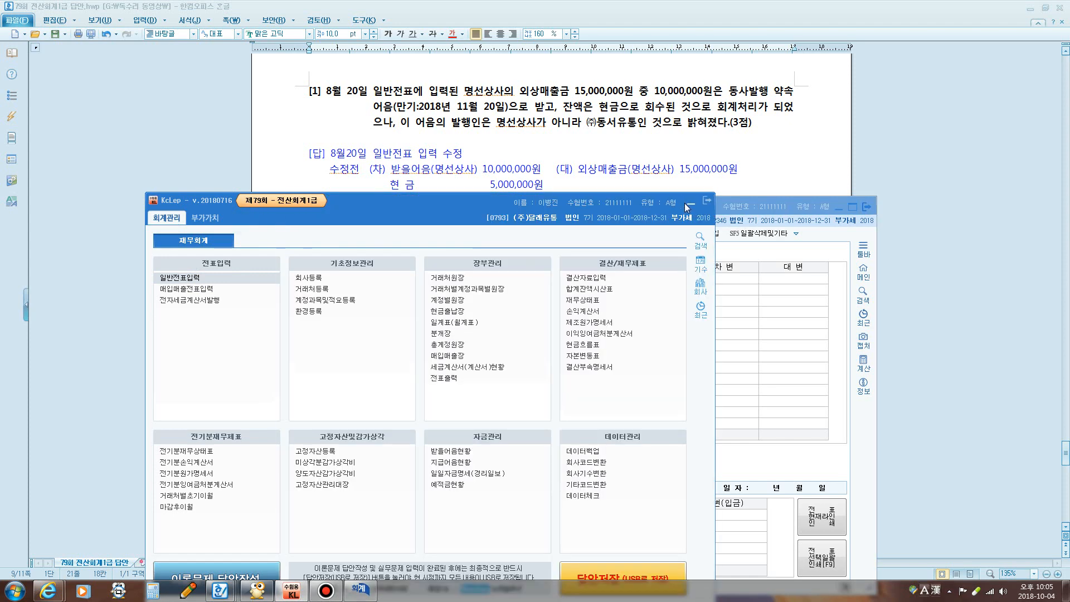
pyautogui.click(685, 202)
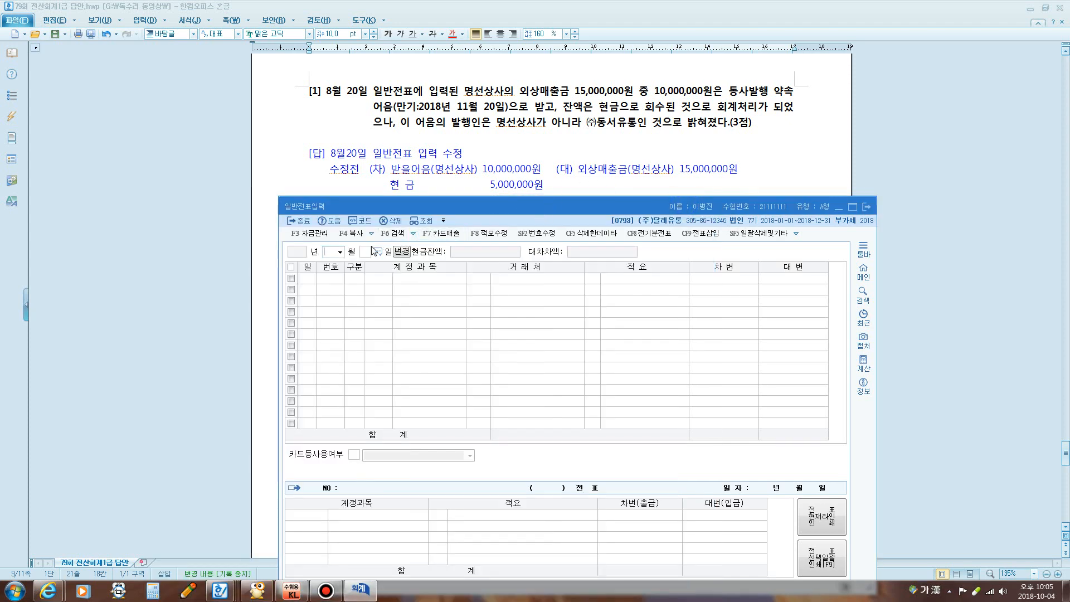
pyautogui.write('08')
pyautogui.press('Return')
pyautogui.write('20')
pyautogui.press('Return')
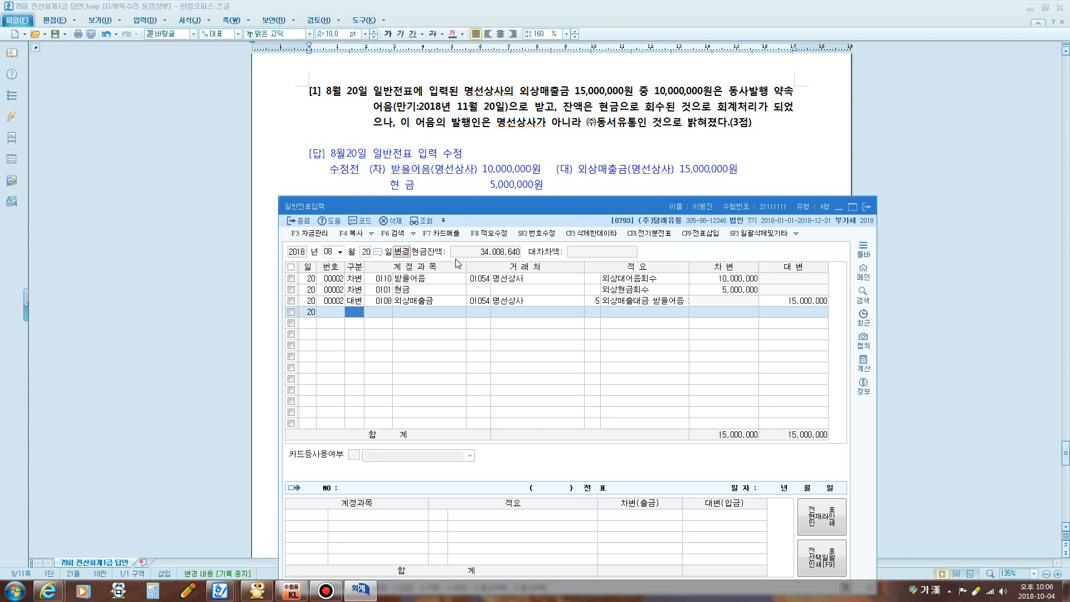
# Change the 받을어음 line's customer to 01067 (주)동서유통
pyautogui.click(481, 280)
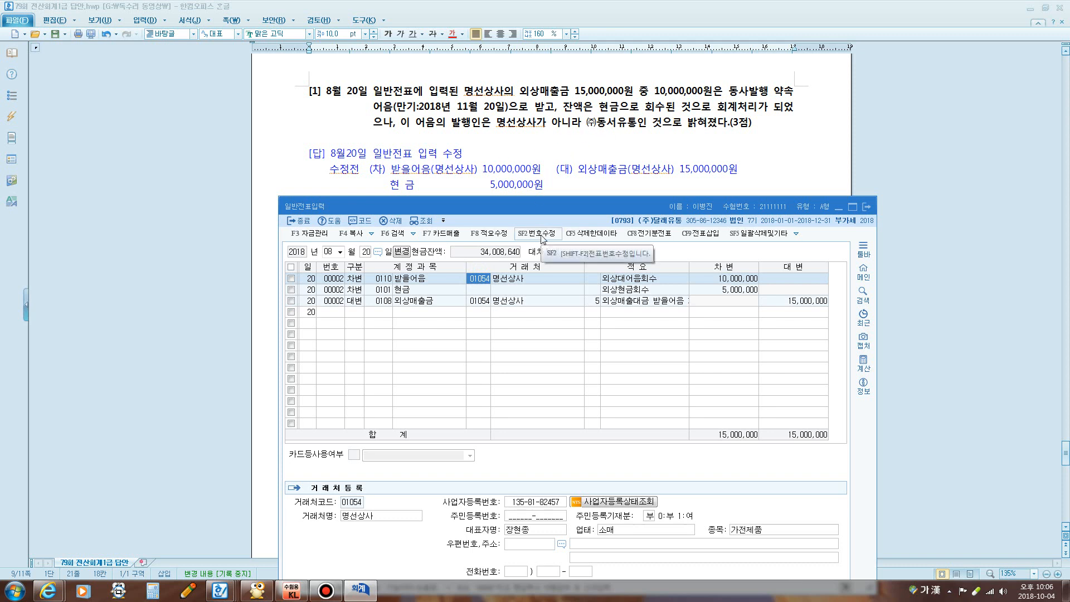
pyautogui.write('ㄷ동성')
pyautogui.press('Return')
pyautogui.press('Return')
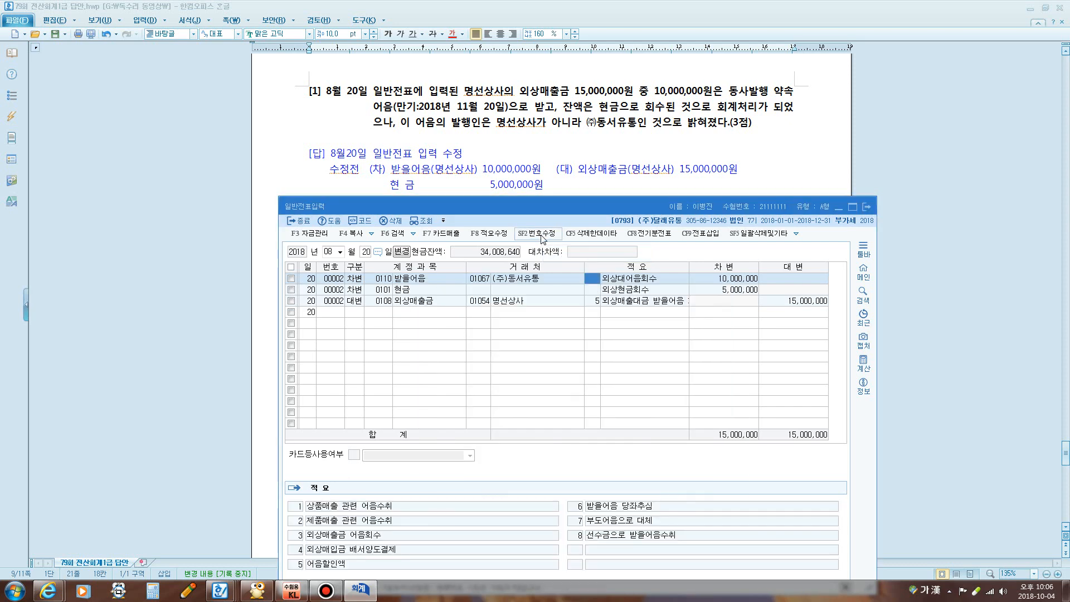
pyautogui.click(523, 186)
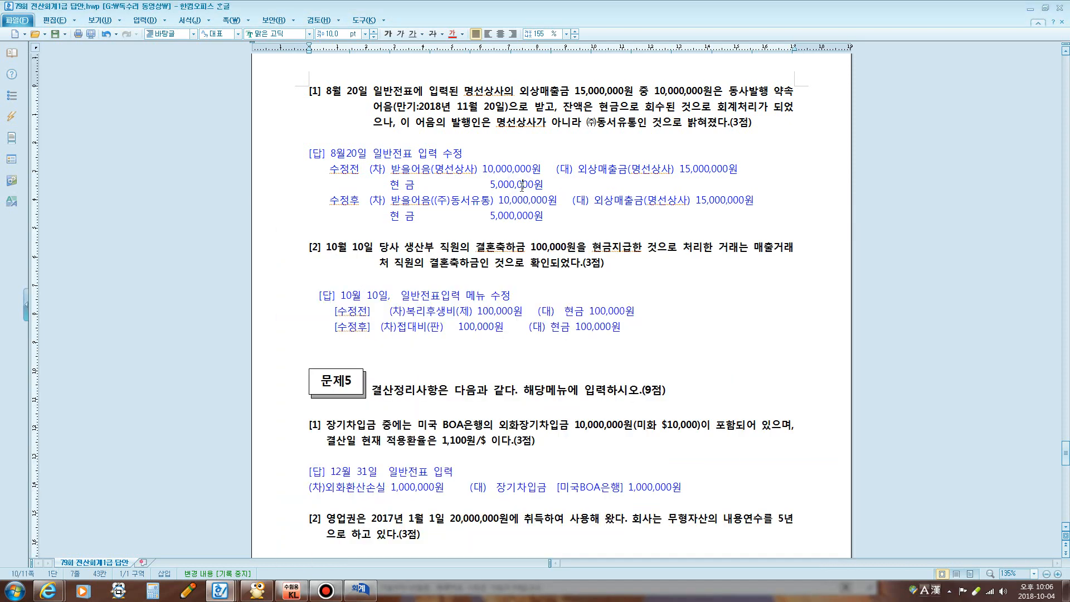
# Show item [2], the October 10 wedding gift, and reopen 일반전표입력 with an empty grid
pyautogui.scroll(-3, 518, 185)
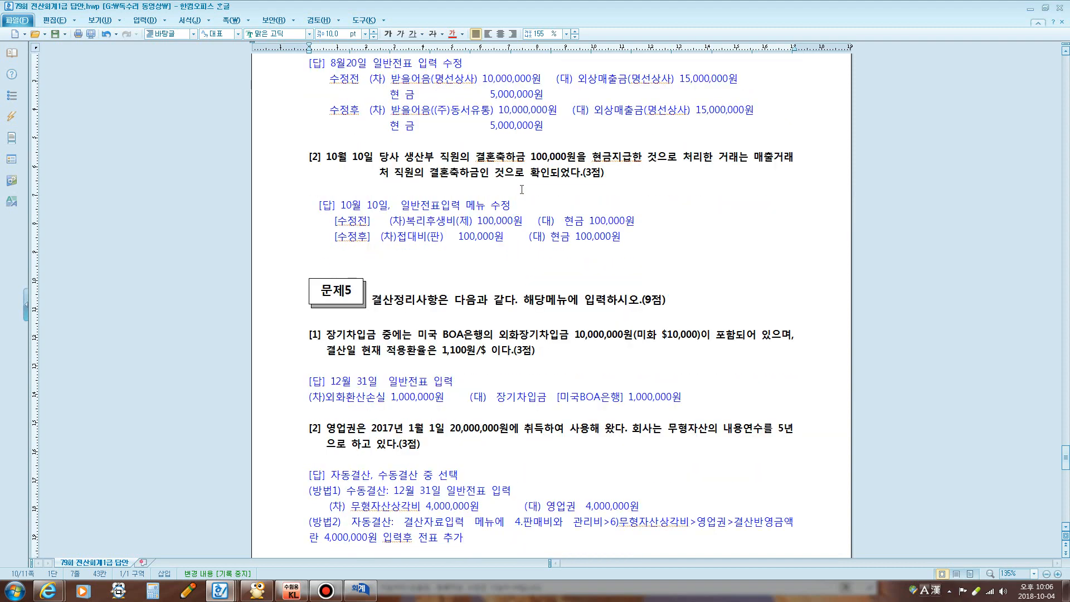
pyautogui.scroll(-2, 518, 194)
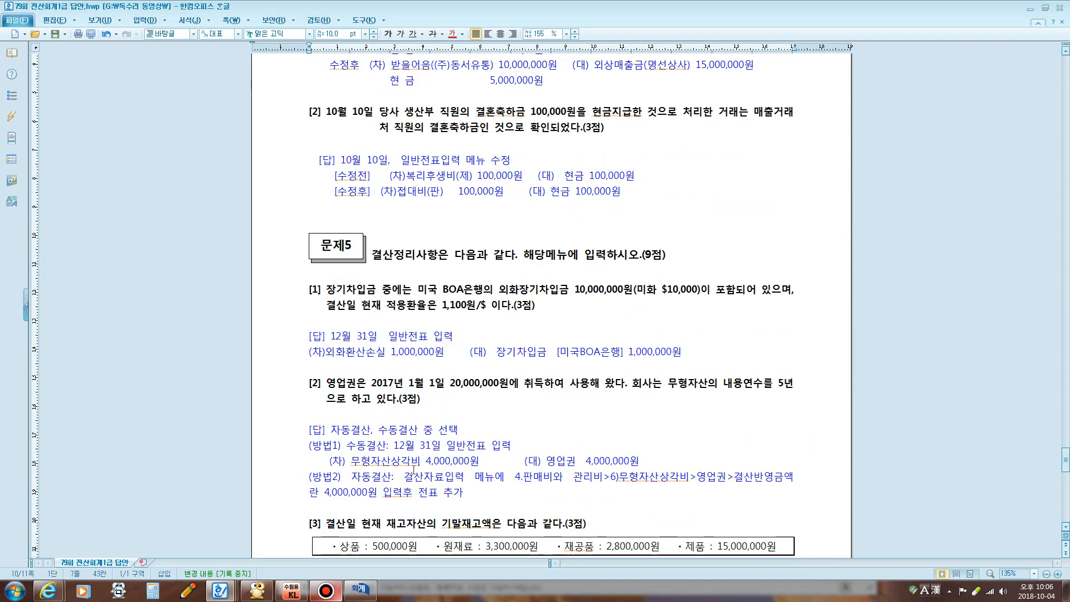
pyautogui.moveTo(309, 111); pyautogui.dragTo(758, 129)
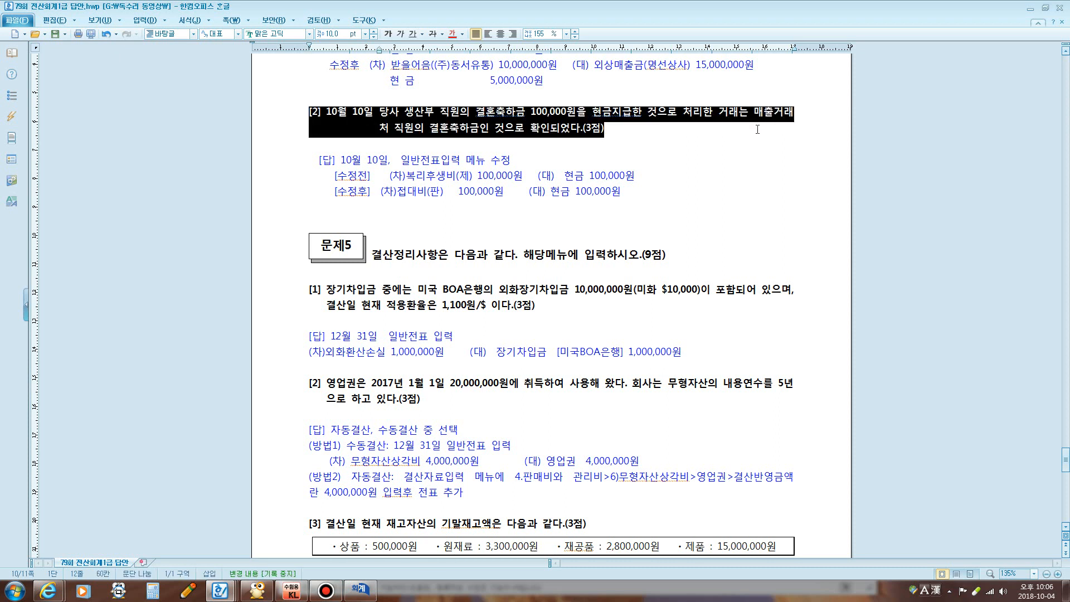
pyautogui.click(360, 589)
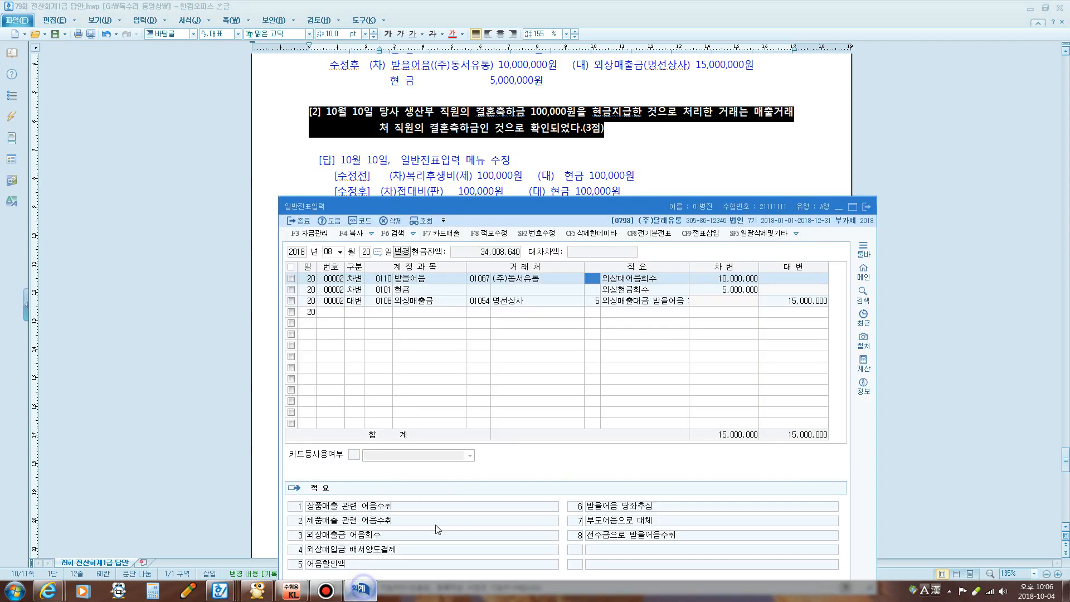
pyautogui.click(865, 207)
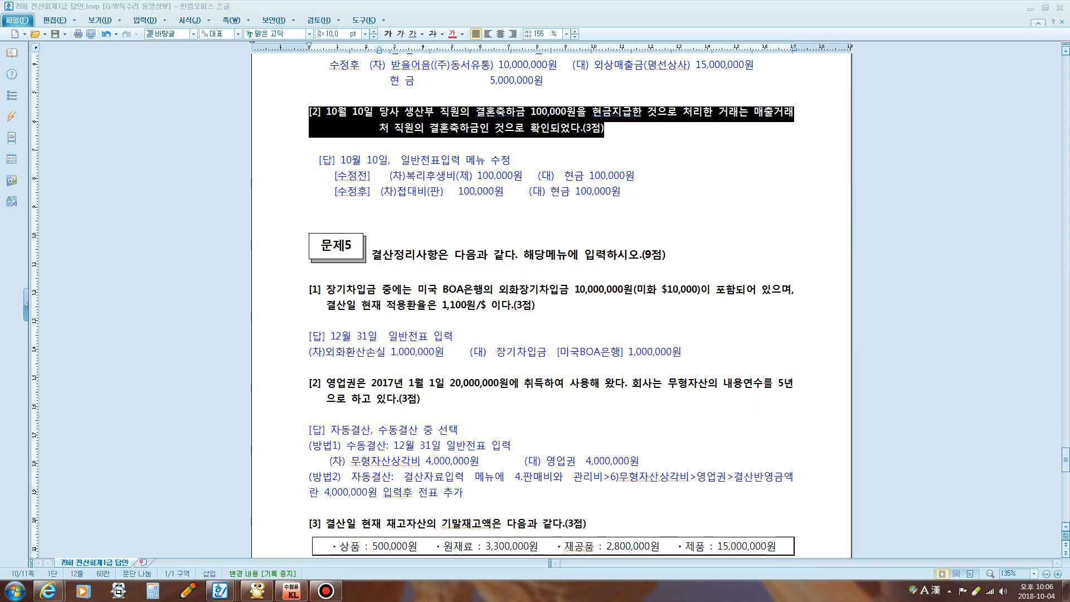
pyautogui.click(293, 591)
pyautogui.click(194, 278)
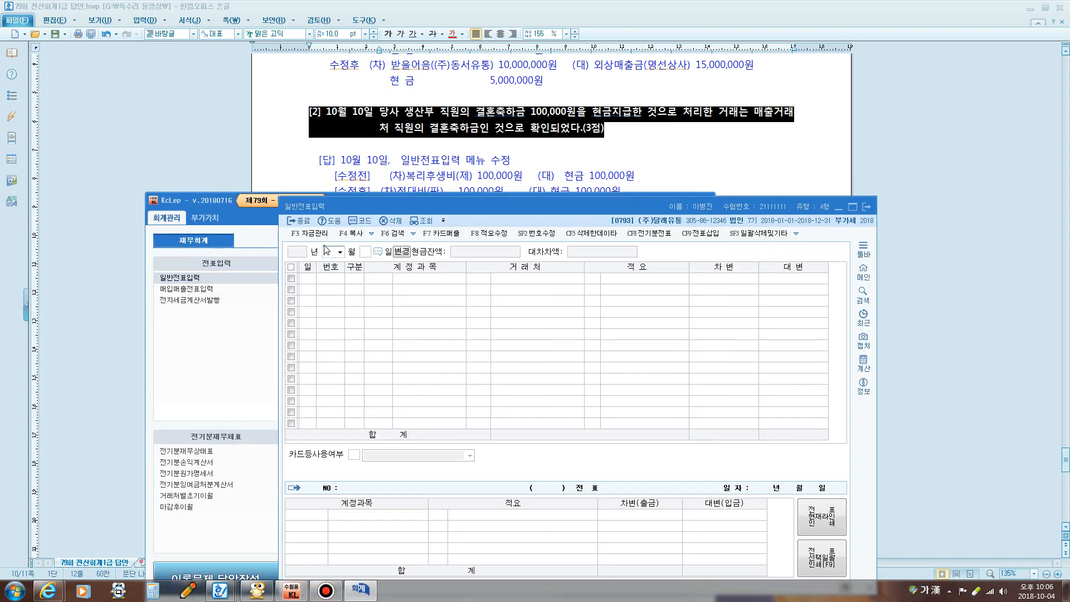
# Load the October 10 vouchers and recode the 100,000 gift debit from 0511 to 0813 접대비
pyautogui.write('10')
pyautogui.press('Return')
pyautogui.write('10')
pyautogui.press('Return')
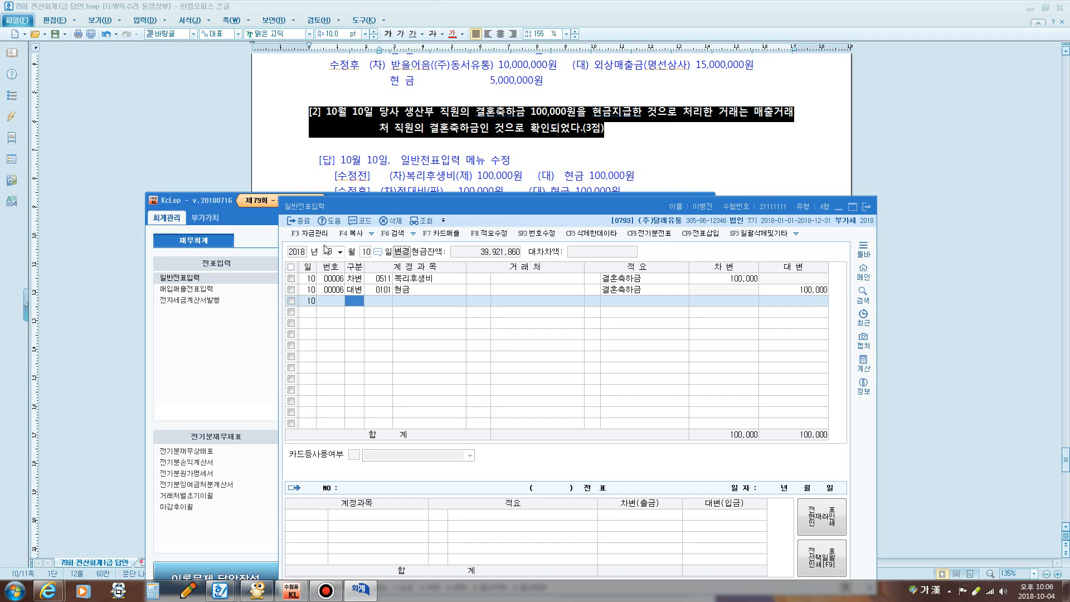
pyautogui.click(435, 279)
pyautogui.click(384, 280)
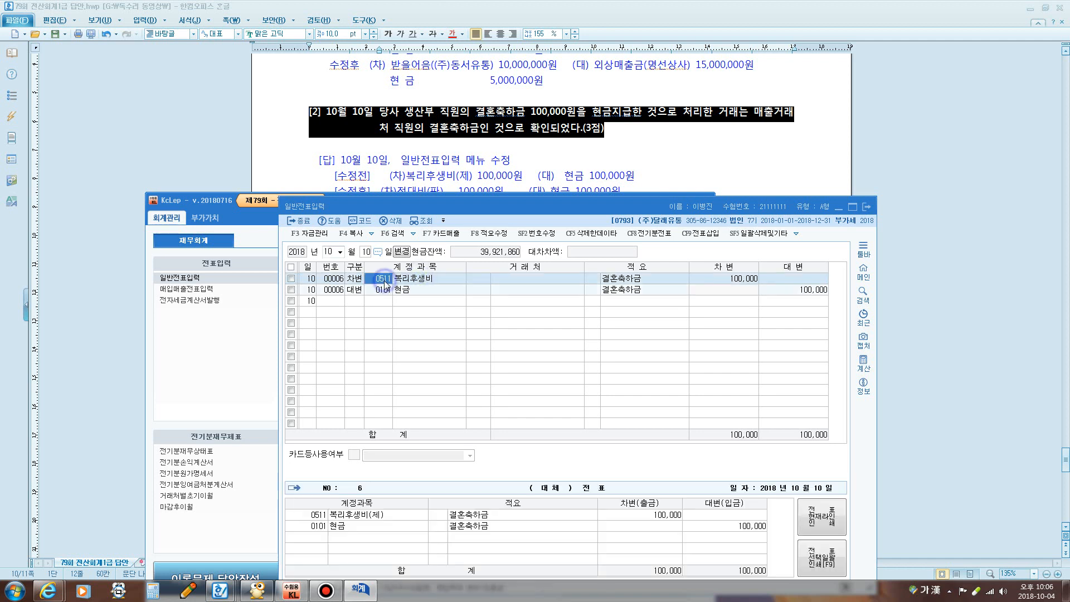
pyautogui.write('ㅈ')
pyautogui.write('대')
pyautogui.press('Return')
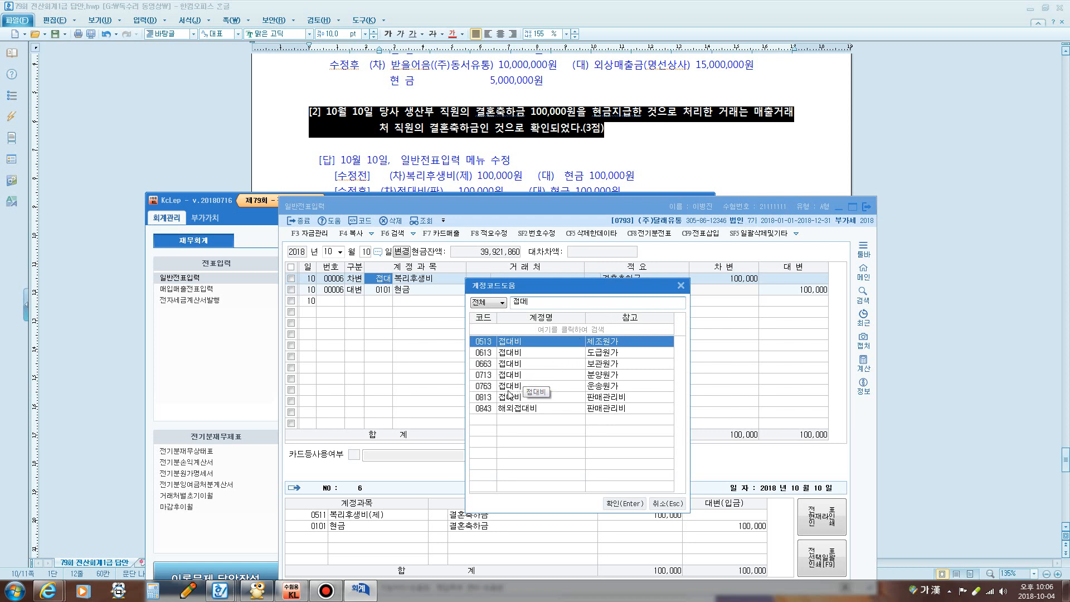
pyautogui.click(504, 398)
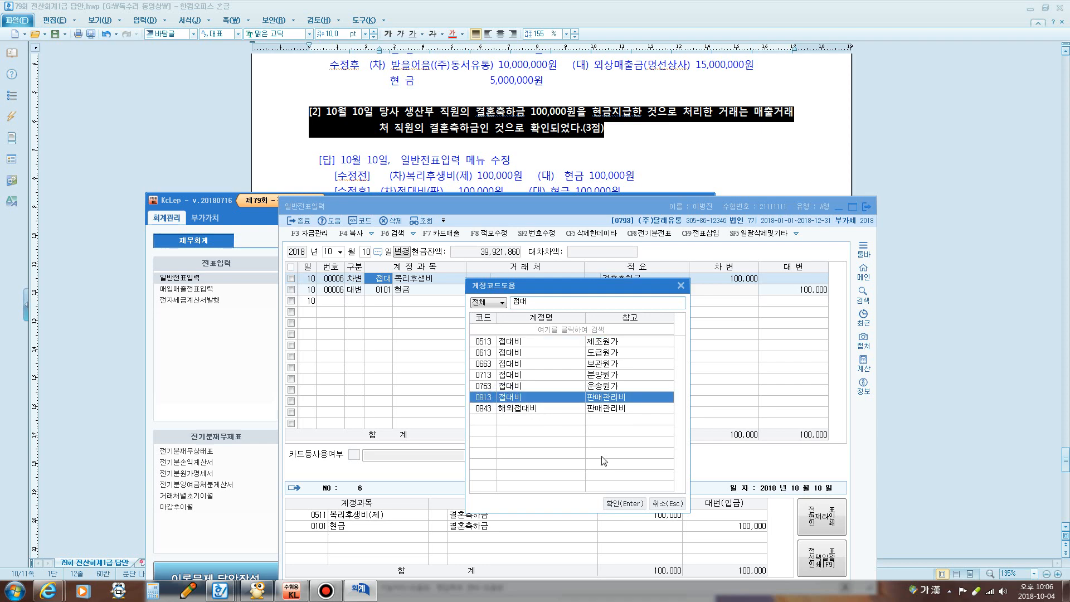
pyautogui.click(625, 503)
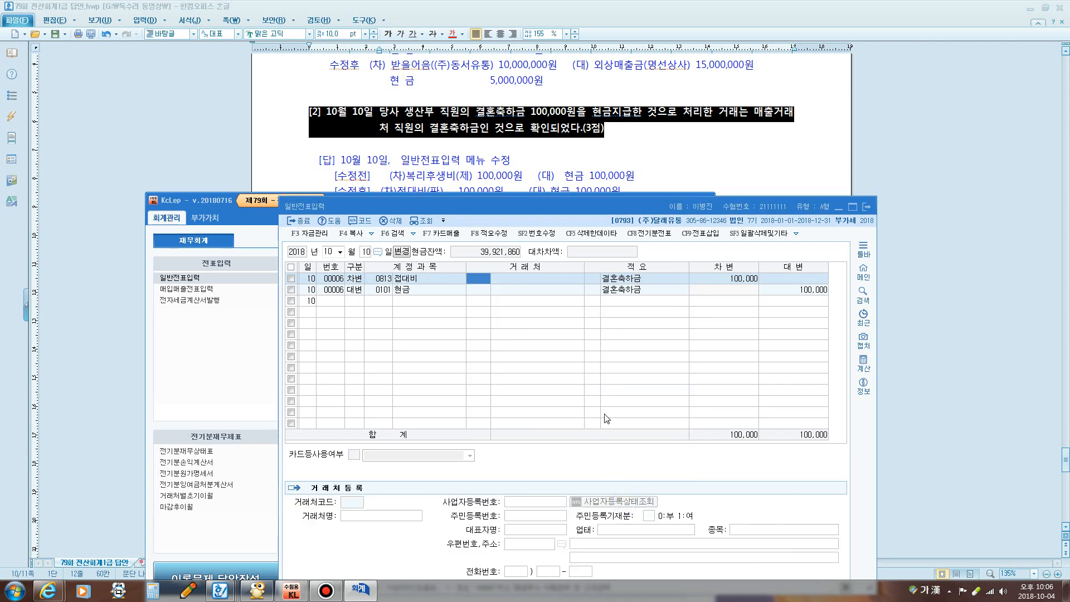
# Scroll the answer document to 문제5 and highlight 장기차입금 in item [1]
pyautogui.click(565, 182)
pyautogui.scroll(-8, 568, 298)
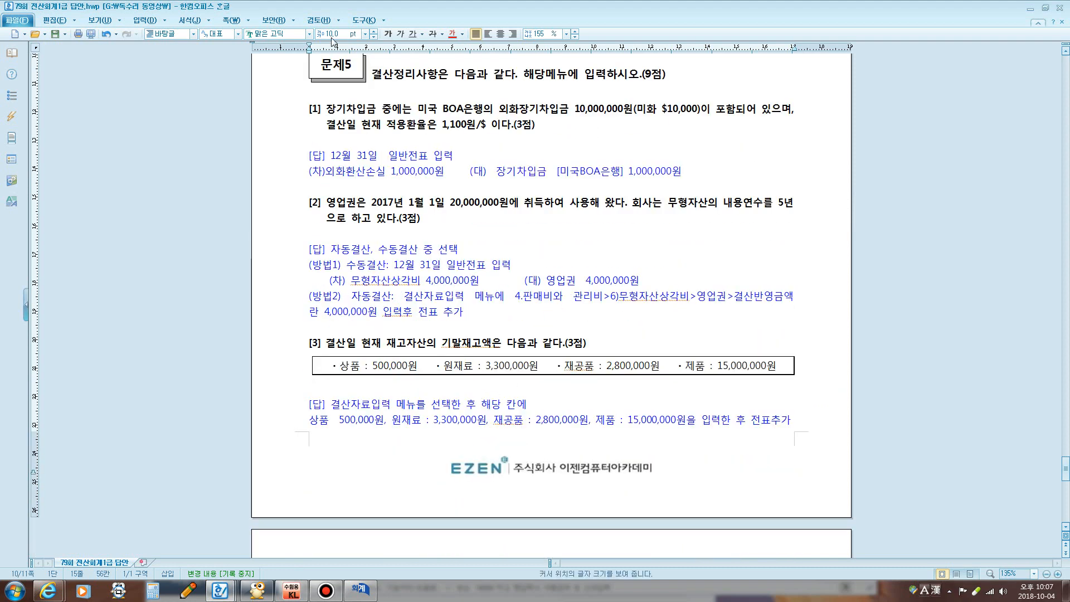
pyautogui.moveTo(317, 109); pyautogui.dragTo(393, 109)
# Mark the 외화장기차입금 10,000,000 and 1,100원/$ rate, and load the December 31 vouchers
pyautogui.moveTo(348, 202); pyautogui.dragTo(497, 221)
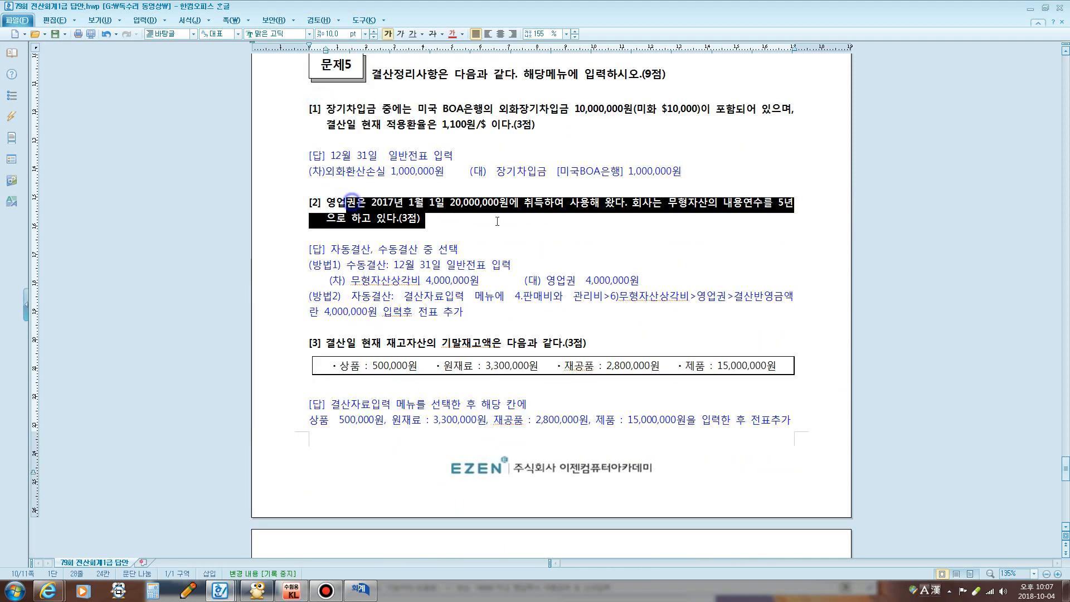
pyautogui.moveTo(387, 343); pyautogui.dragTo(517, 344)
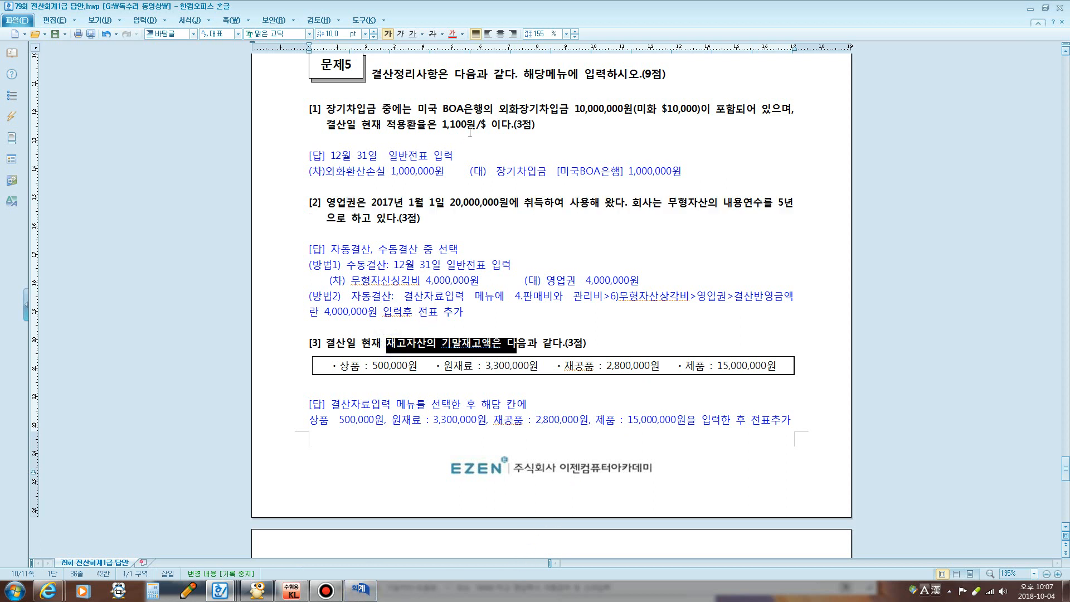
pyautogui.click(491, 108)
pyautogui.moveTo(490, 109); pyautogui.dragTo(623, 109)
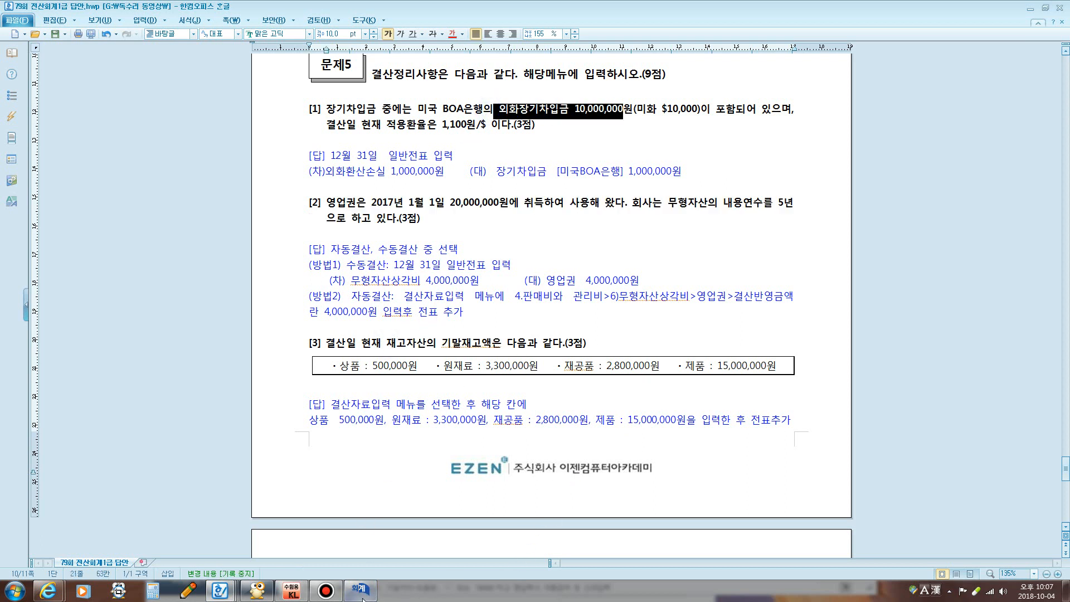
pyautogui.click(348, 591)
pyautogui.click(327, 252)
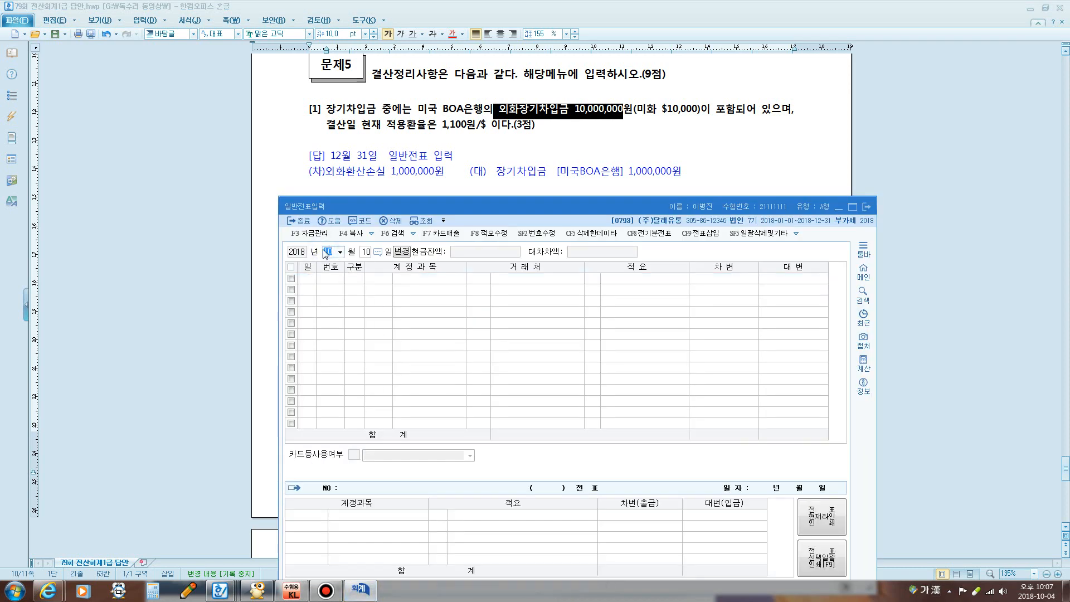
pyautogui.write('31')
pyautogui.press('Return')
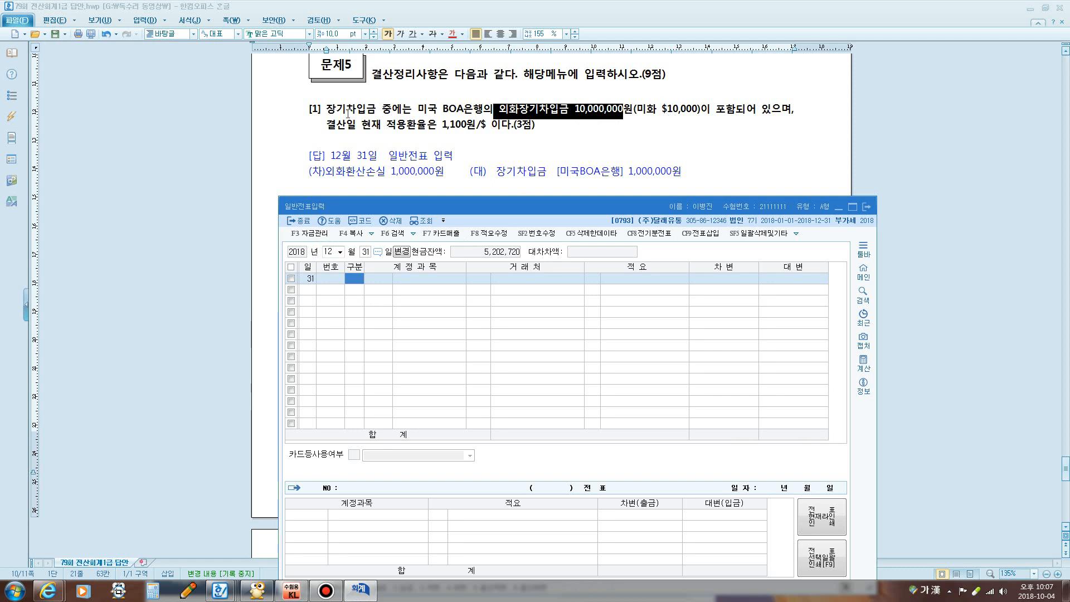
pyautogui.press('F12')
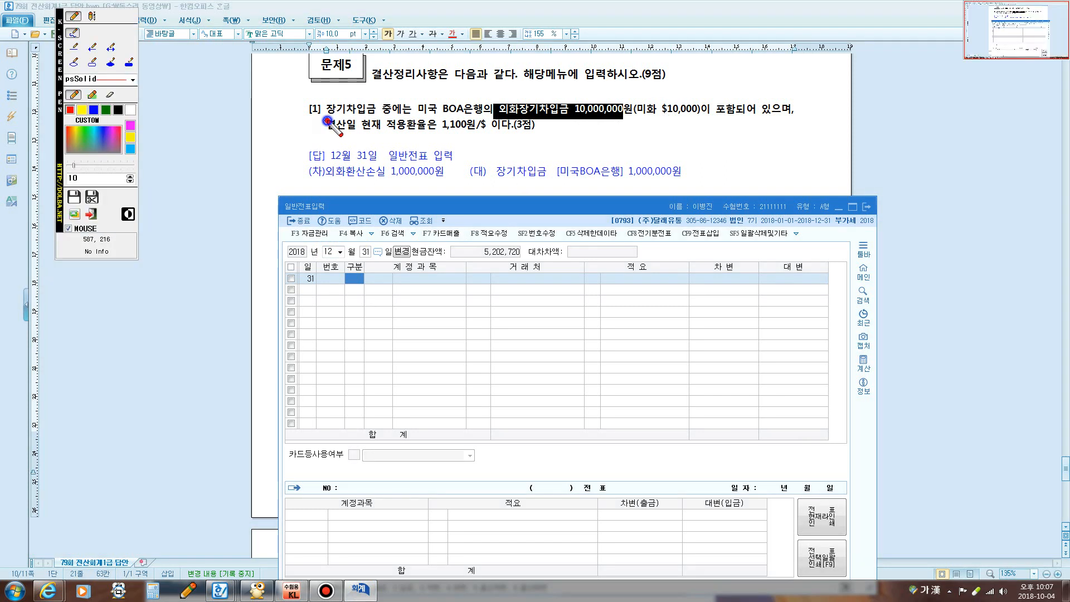
pyautogui.moveTo(327, 120)
pyautogui.mouseDown()
pyautogui.moveTo(350, 93)
pyautogui.moveTo(383, 117)
pyautogui.moveTo(332, 118)
pyautogui.mouseUp()
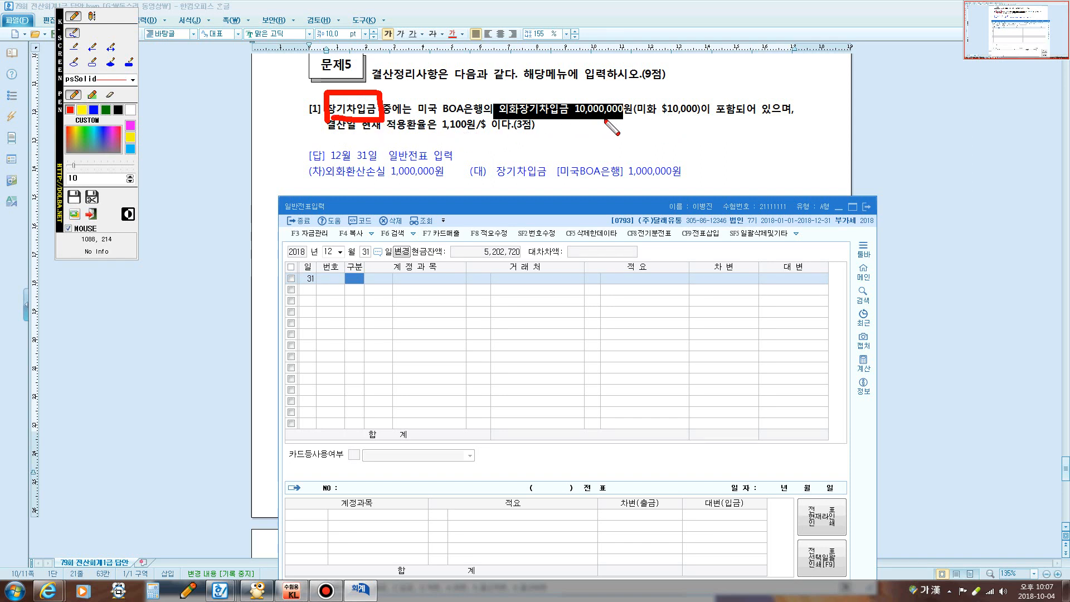
pyautogui.moveTo(443, 134)
pyautogui.mouseDown()
pyautogui.moveTo(485, 134)
pyautogui.moveTo(475, 147)
pyautogui.moveTo(641, 144)
pyautogui.moveTo(683, 116)
pyautogui.mouseUp()
pyautogui.press('Escape')
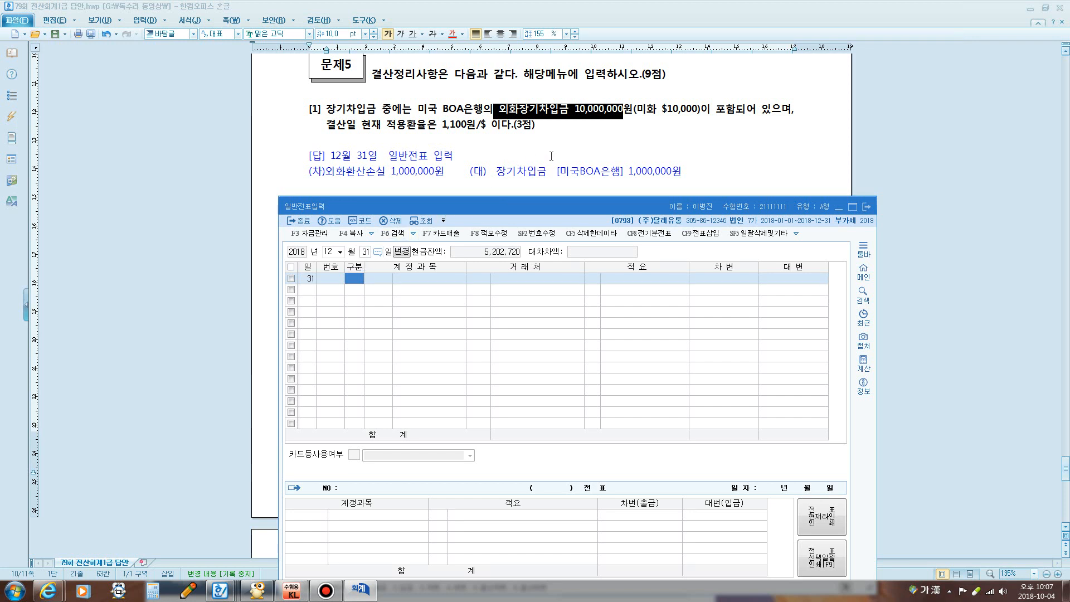
# Debit 0955 외화환산손실 for 1,000,000
pyautogui.press('3')
pyautogui.press('Return')
pyautogui.write('외화')
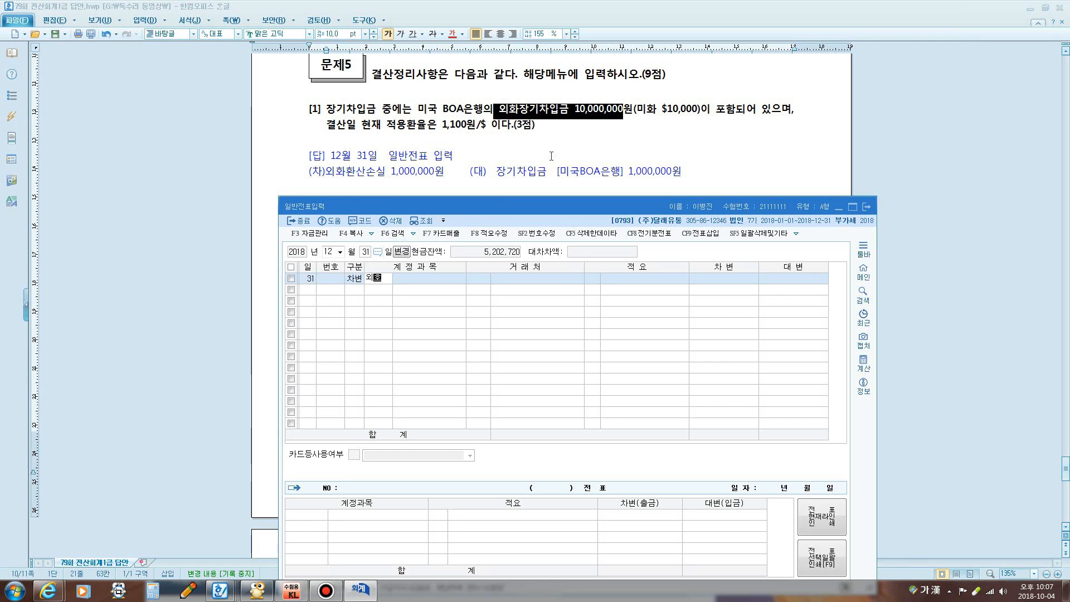
pyautogui.press('Return')
pyautogui.press('Down')
pyautogui.press('Down')
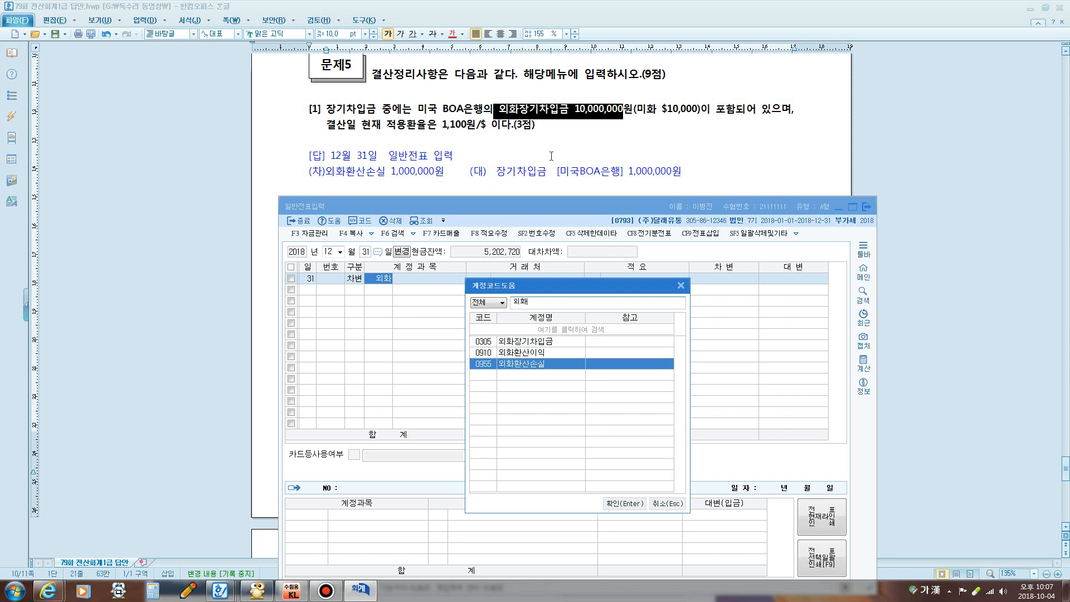
pyautogui.press('Return')
pyautogui.press('Return')
pyautogui.press('Return')
pyautogui.write('1000000')
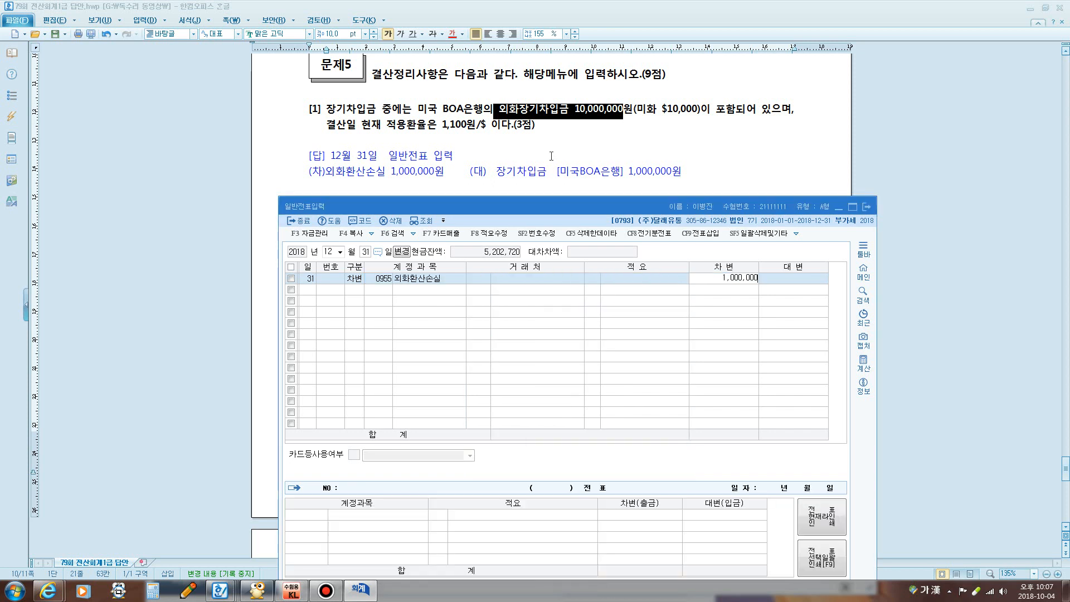
# Credit 0293 장기차입금 1,000,000 with counterparty 미국BOA은행
pyautogui.press('Return')
pyautogui.press('4')
pyautogui.press('Return')
pyautogui.write('장기')
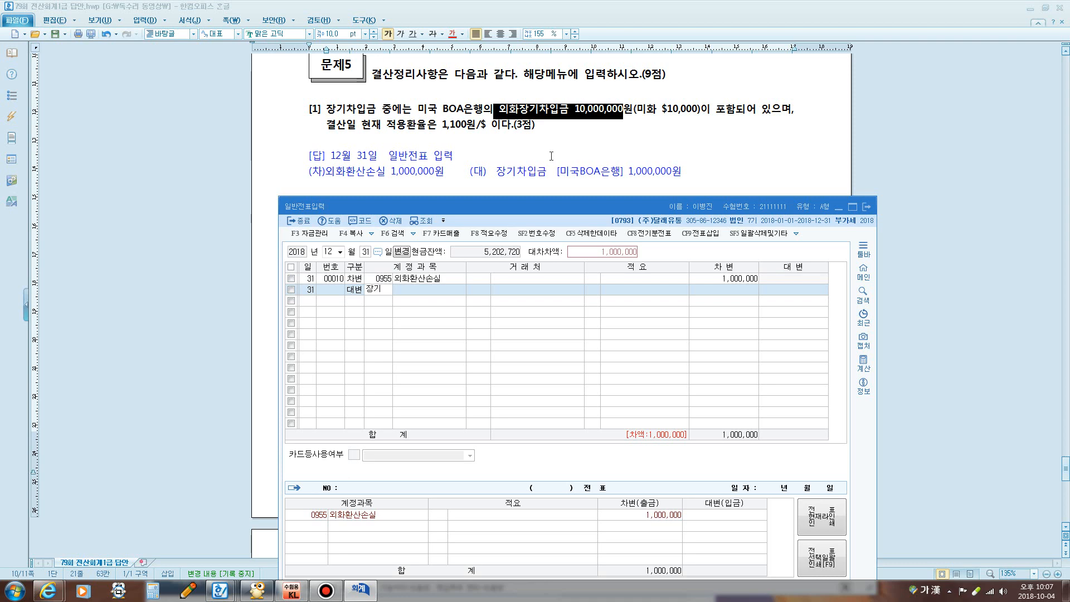
pyautogui.press('Return')
pyautogui.press('Return')
pyautogui.press('Return')
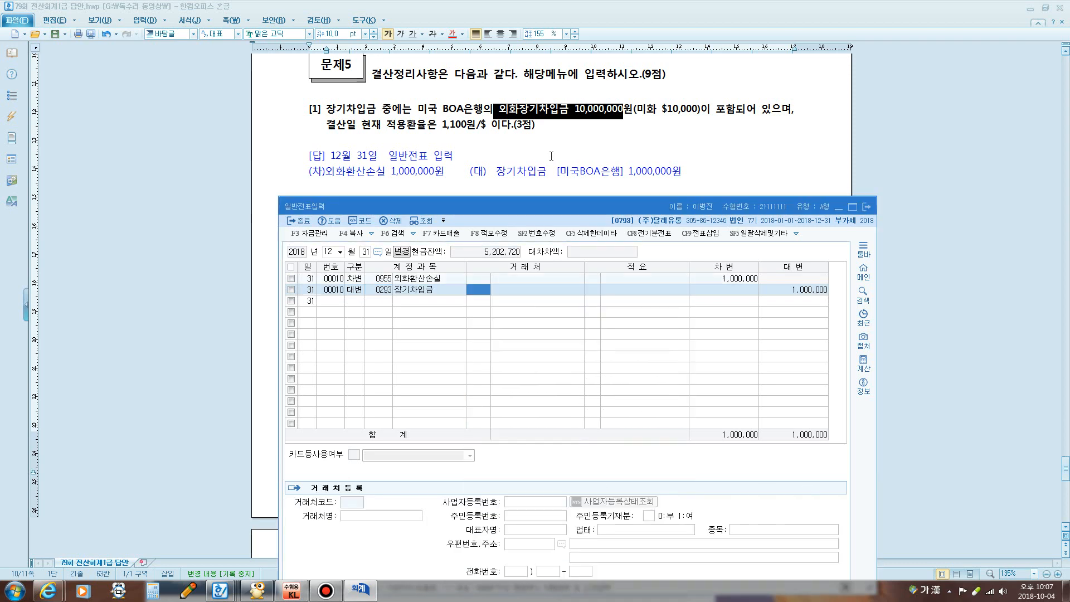
pyautogui.write('미국')
pyautogui.press('Return')
pyautogui.press('Return')
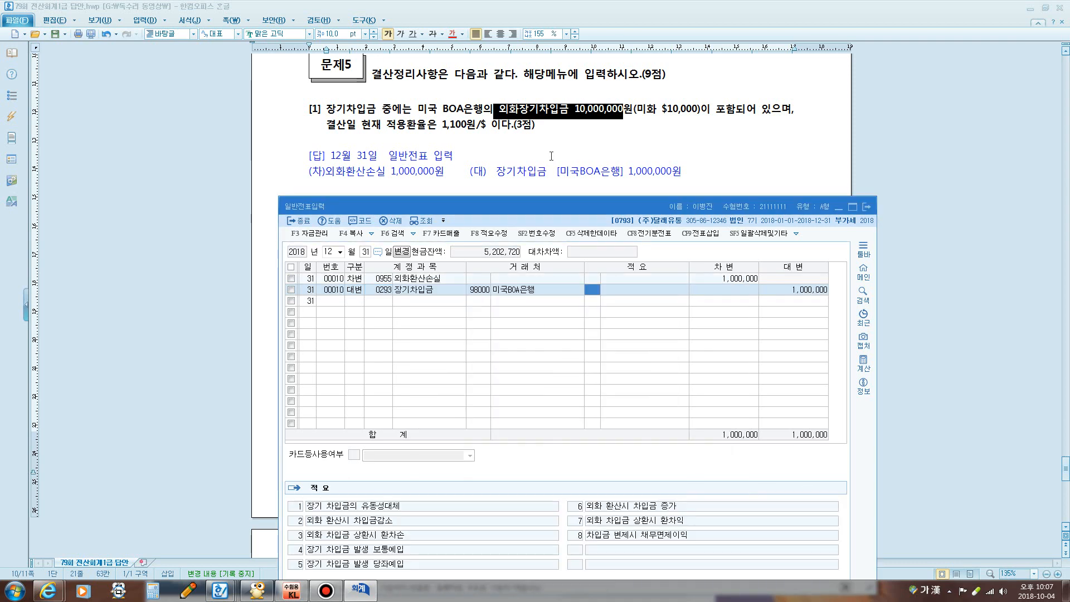
pyautogui.press('Return')
pyautogui.press('Return')
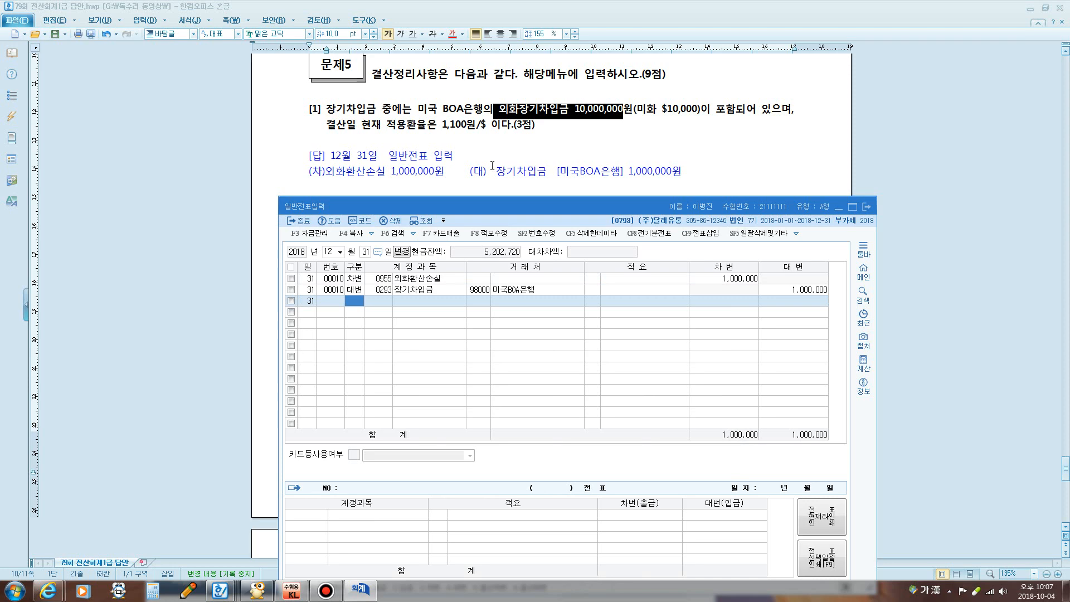
pyautogui.click(493, 165)
pyautogui.scroll(-2, 500, 168)
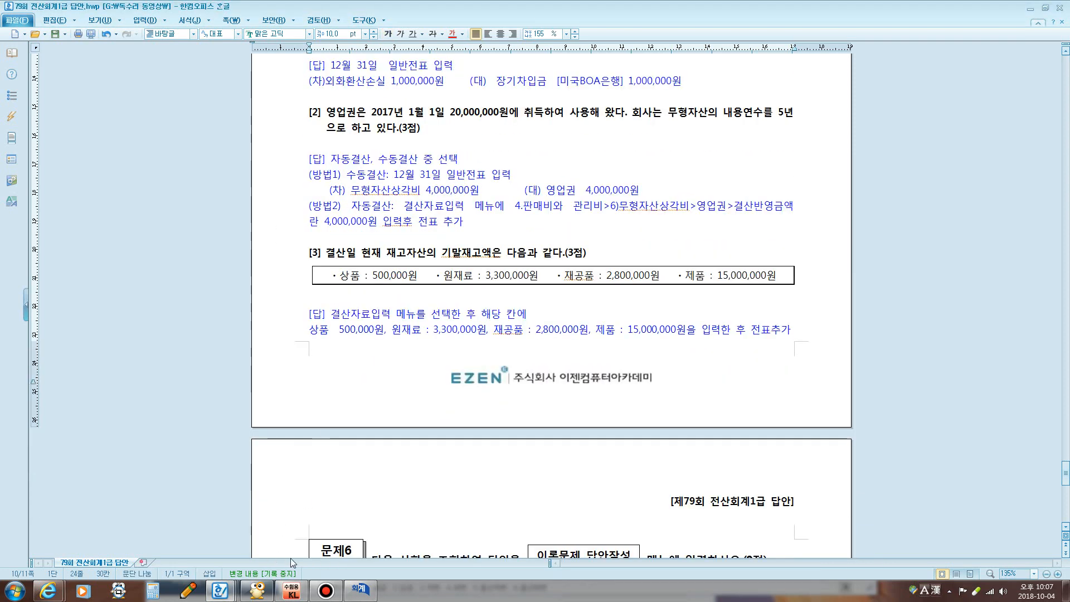
# Close 일반전표입력, open 결산자료입력 for January–December 2018, and highlight item [2]'s 영업권 details
pyautogui.click(360, 589)
pyautogui.click(866, 207)
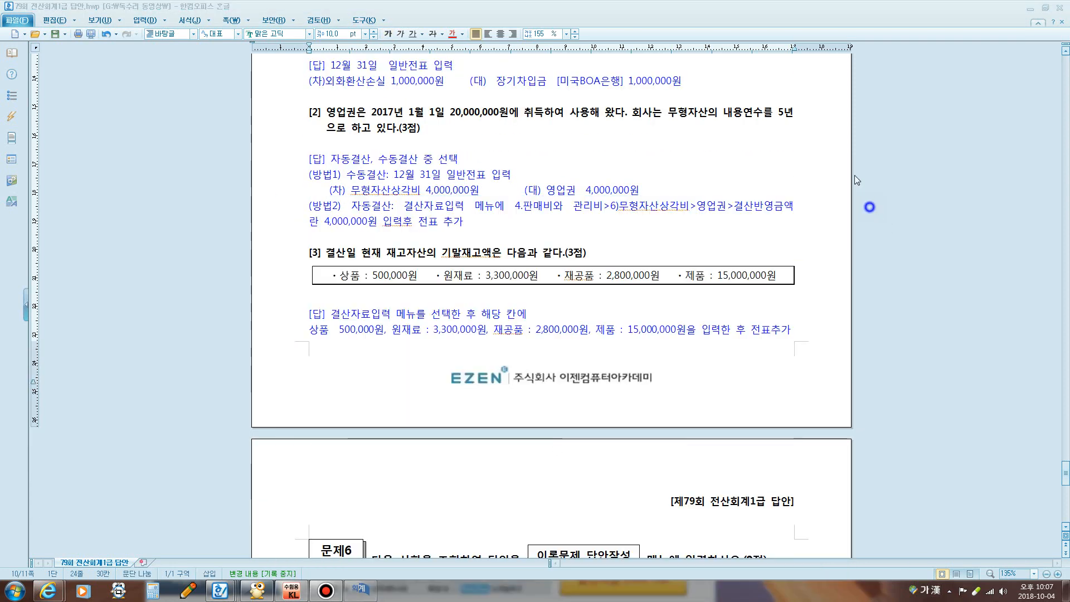
pyautogui.rightClick(292, 591)
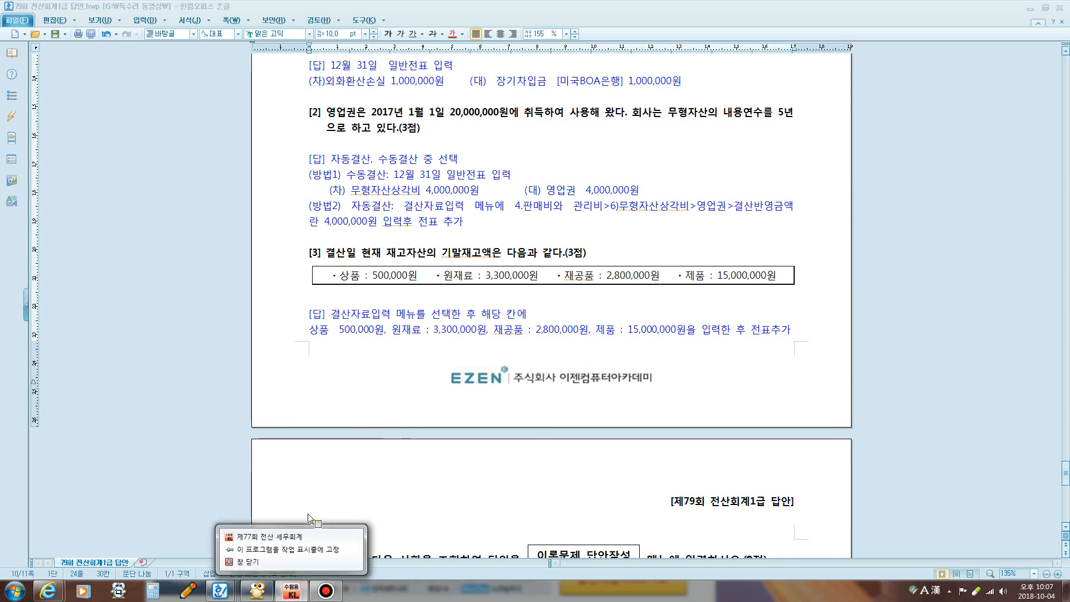
pyautogui.click(289, 592)
pyautogui.click(289, 593)
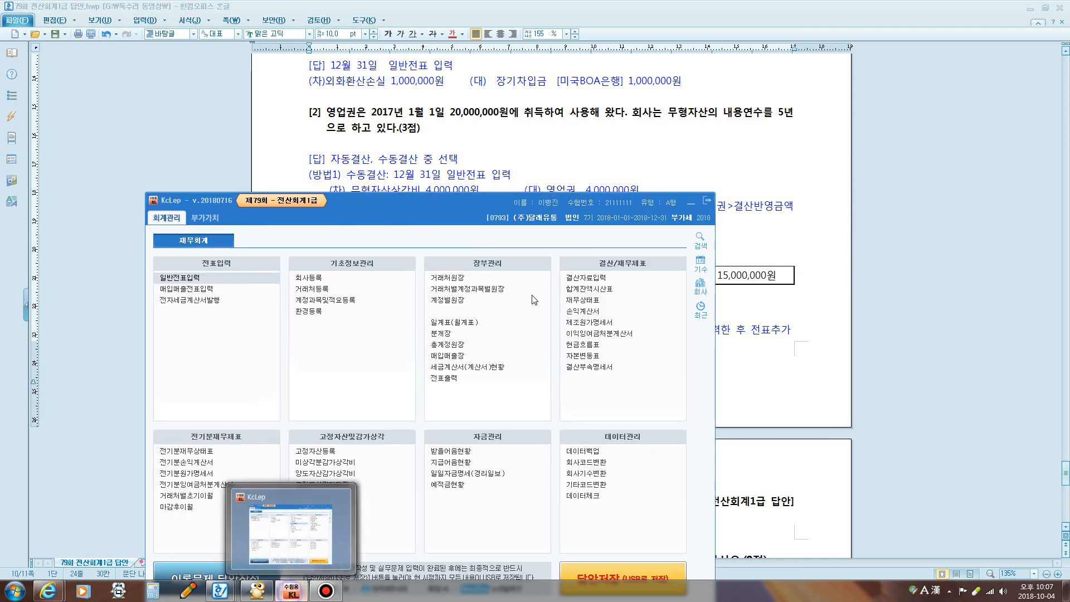
pyautogui.click(652, 278)
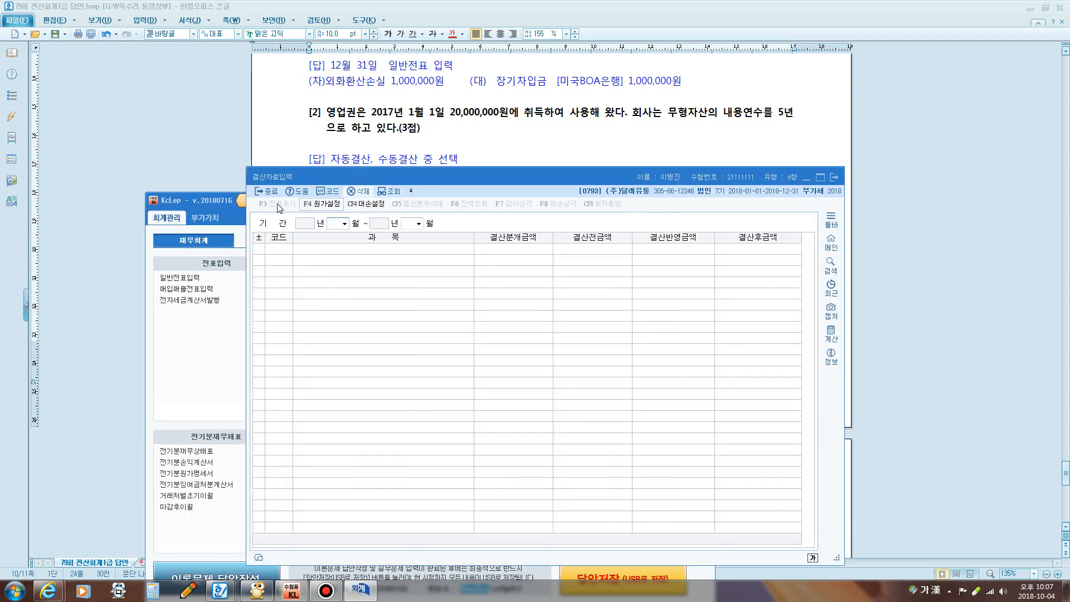
pyautogui.click(188, 219)
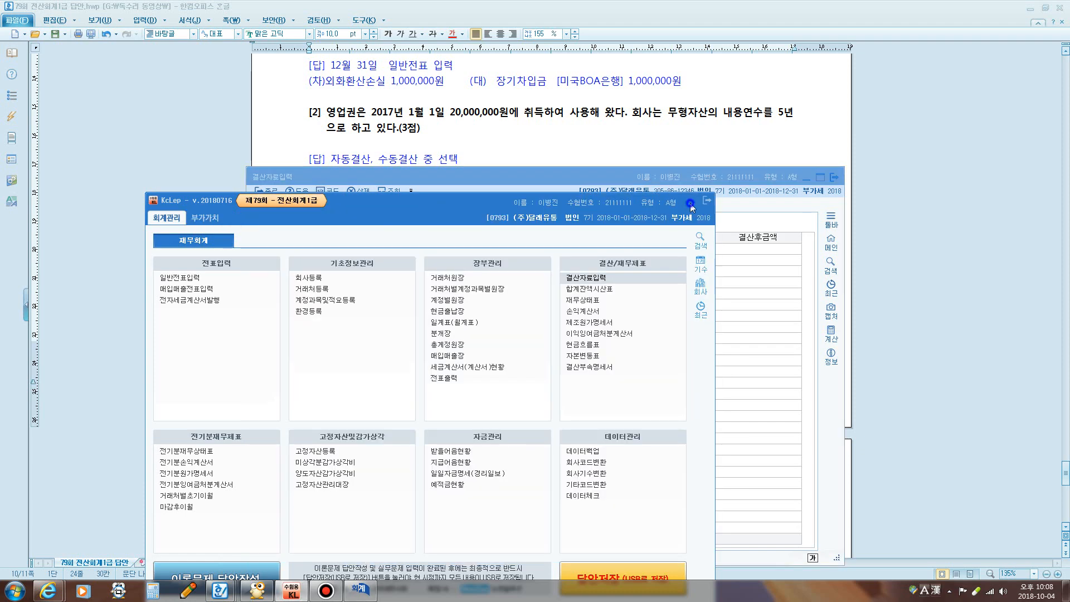
pyautogui.click(691, 204)
pyautogui.moveTo(596, 175); pyautogui.dragTo(568, 226)
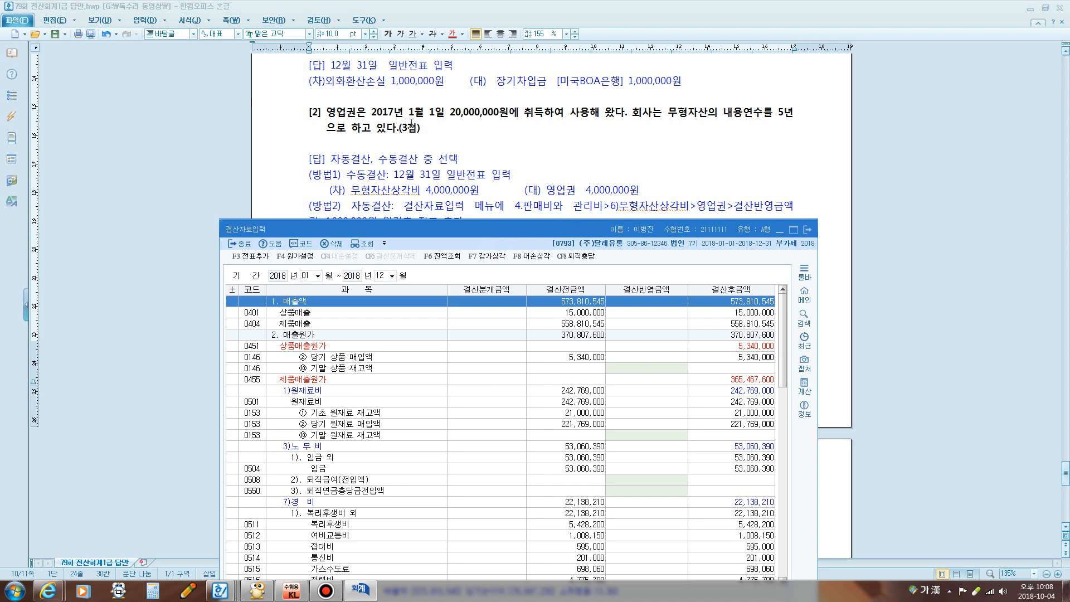
pyautogui.moveTo(376, 109); pyautogui.dragTo(797, 114)
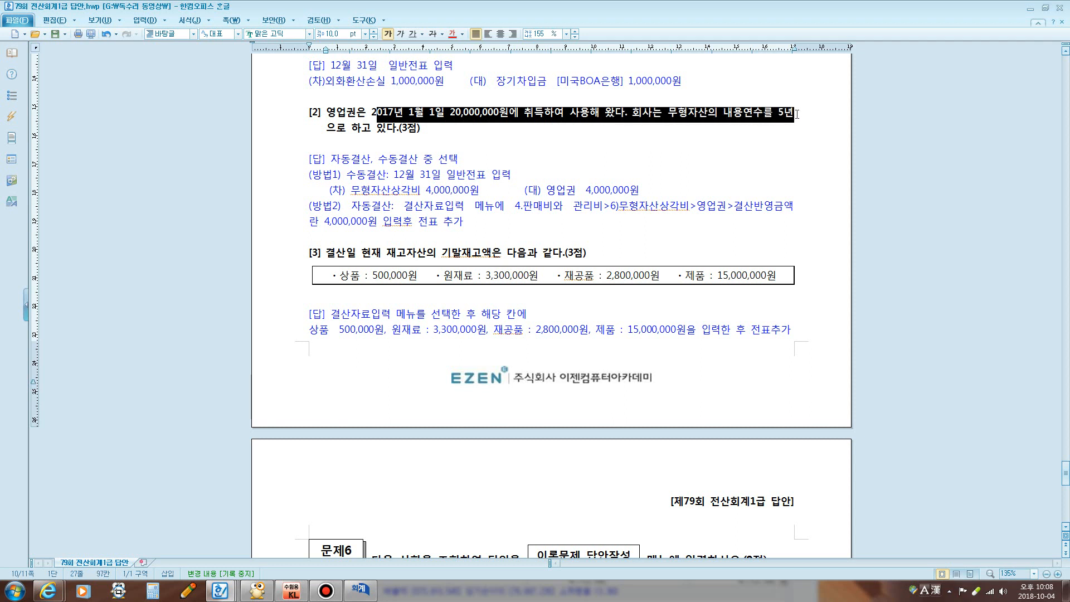
pyautogui.click(504, 145)
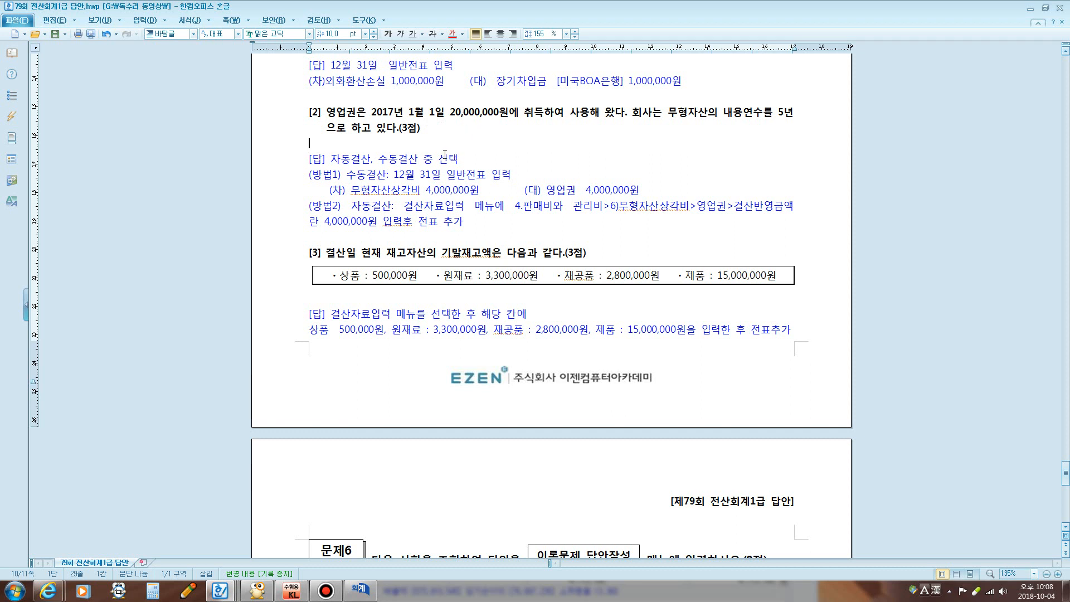
pyautogui.hotkey('ctrl', 'F1')
pyautogui.moveTo(526, 89)
pyautogui.mouseDown()
pyautogui.moveTo(494, 160)
pyautogui.moveTo(538, 138)
pyautogui.moveTo(519, 118)
pyautogui.moveTo(541, 99)
pyautogui.moveTo(576, 105)
pyautogui.mouseUp()
pyautogui.moveTo(568, 127)
pyautogui.mouseDown()
pyautogui.moveTo(616, 117)
pyautogui.moveTo(633, 132)
pyautogui.moveTo(725, 128)
pyautogui.mouseUp()
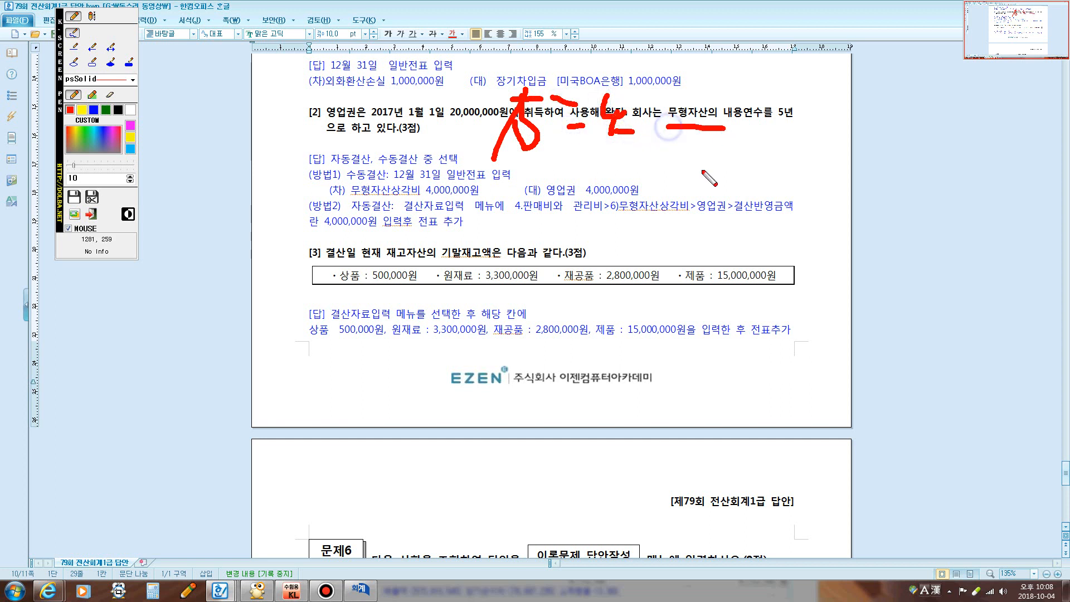
pyautogui.moveTo(482, 187); pyautogui.dragTo(471, 239)
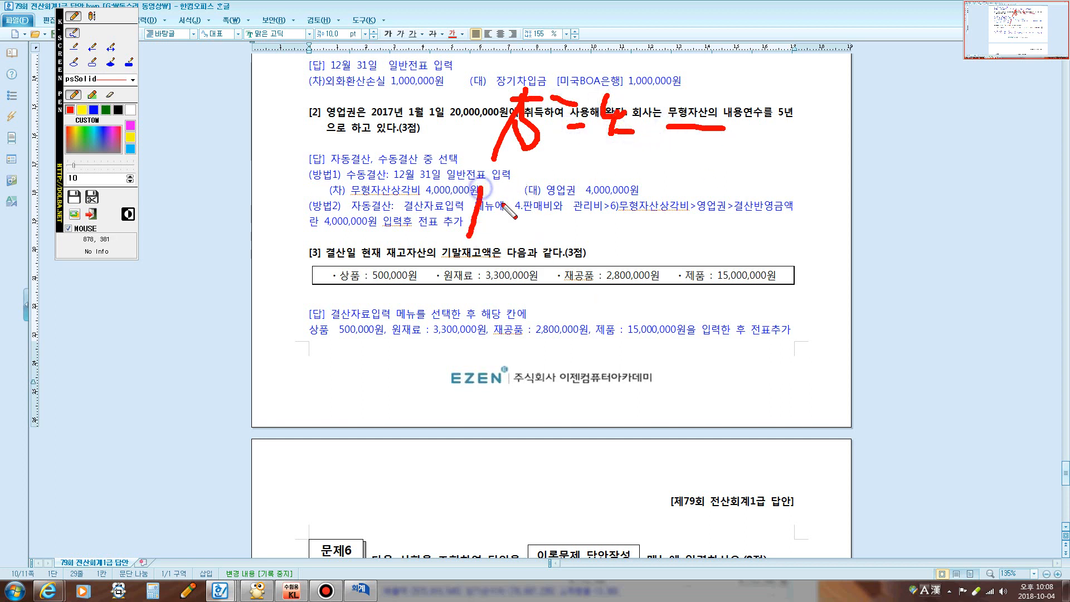
pyautogui.moveTo(523, 179)
pyautogui.mouseDown()
pyautogui.moveTo(496, 238)
pyautogui.moveTo(494, 223)
pyautogui.moveTo(582, 226)
pyautogui.mouseUp()
pyautogui.click(519, 240)
pyautogui.moveTo(669, 183); pyautogui.dragTo(528, 293)
pyautogui.moveTo(624, 226)
pyautogui.mouseDown()
pyautogui.moveTo(644, 264)
pyautogui.moveTo(616, 280)
pyautogui.moveTo(683, 229)
pyautogui.moveTo(690, 254)
pyautogui.mouseUp()
pyautogui.moveTo(737, 198)
pyautogui.mouseDown()
pyautogui.moveTo(750, 239)
pyautogui.moveTo(731, 257)
pyautogui.moveTo(842, 268)
pyautogui.mouseUp()
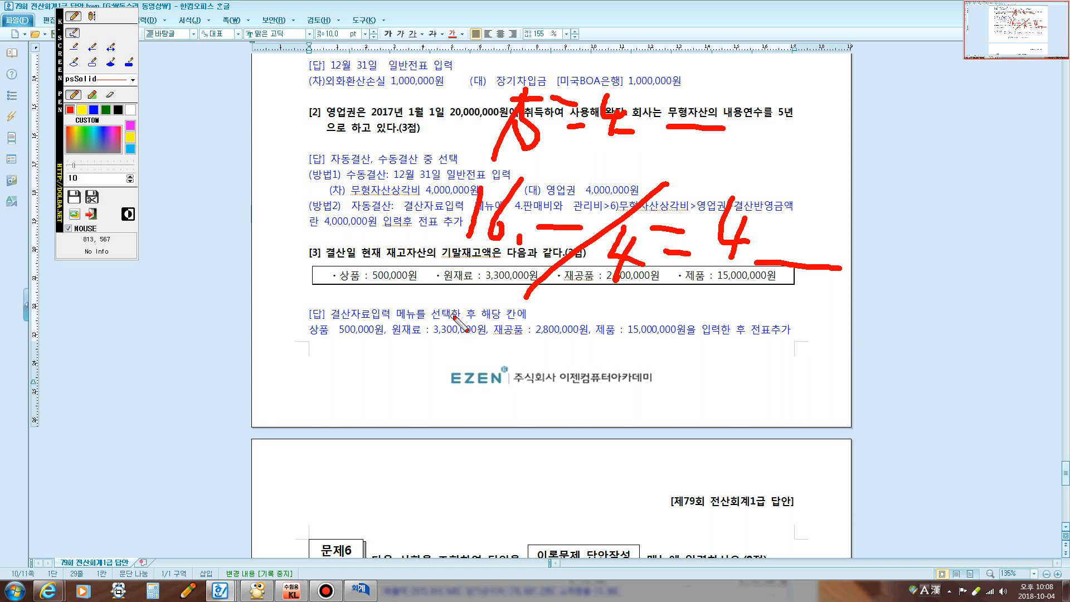
pyautogui.moveTo(448, 319); pyautogui.dragTo(440, 351)
pyautogui.moveTo(456, 321)
pyautogui.mouseDown()
pyautogui.moveTo(493, 377)
pyautogui.moveTo(548, 357)
pyautogui.mouseUp()
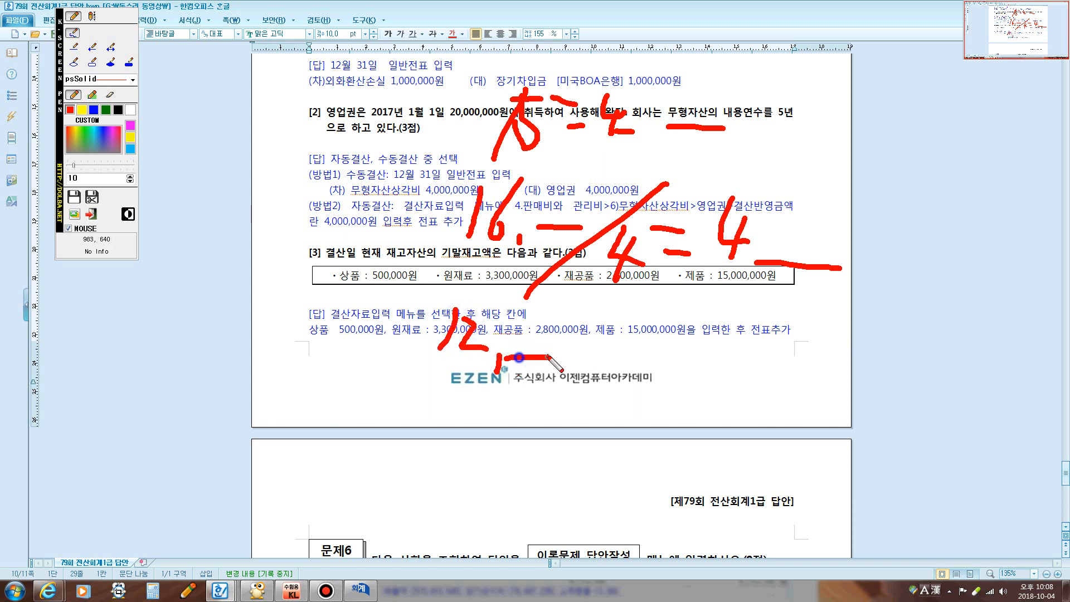
pyautogui.moveTo(607, 323); pyautogui.dragTo(504, 437)
pyautogui.moveTo(585, 363)
pyautogui.mouseDown()
pyautogui.moveTo(621, 390)
pyautogui.moveTo(601, 400)
pyautogui.mouseUp()
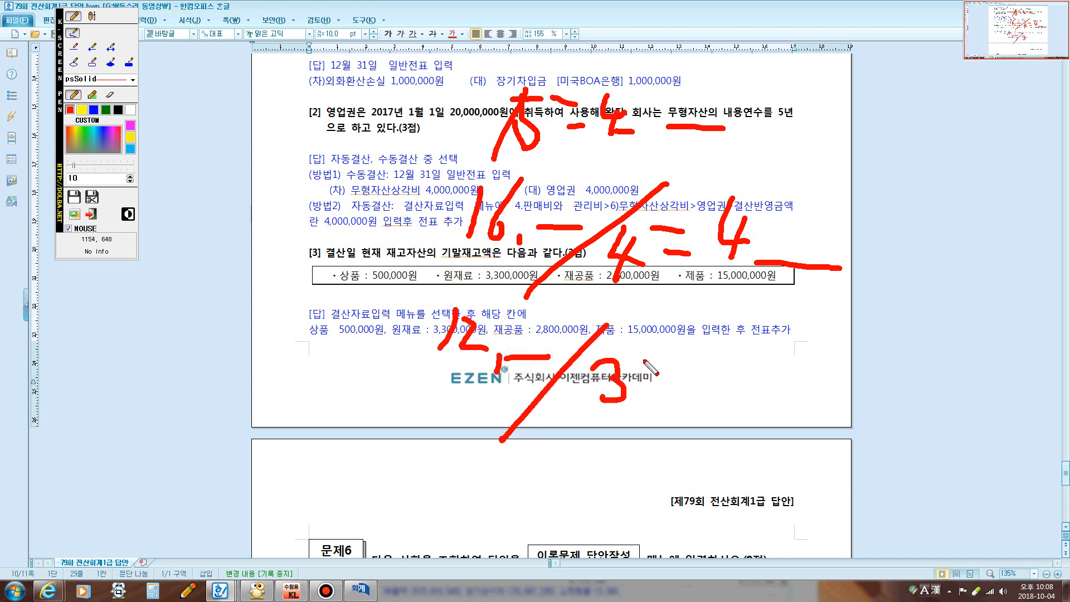
pyautogui.moveTo(640, 364); pyautogui.dragTo(663, 365)
pyautogui.moveTo(638, 381); pyautogui.dragTo(664, 380)
pyautogui.moveTo(706, 337)
pyautogui.mouseDown()
pyautogui.moveTo(721, 367)
pyautogui.moveTo(707, 385)
pyautogui.moveTo(892, 429)
pyautogui.mouseUp()
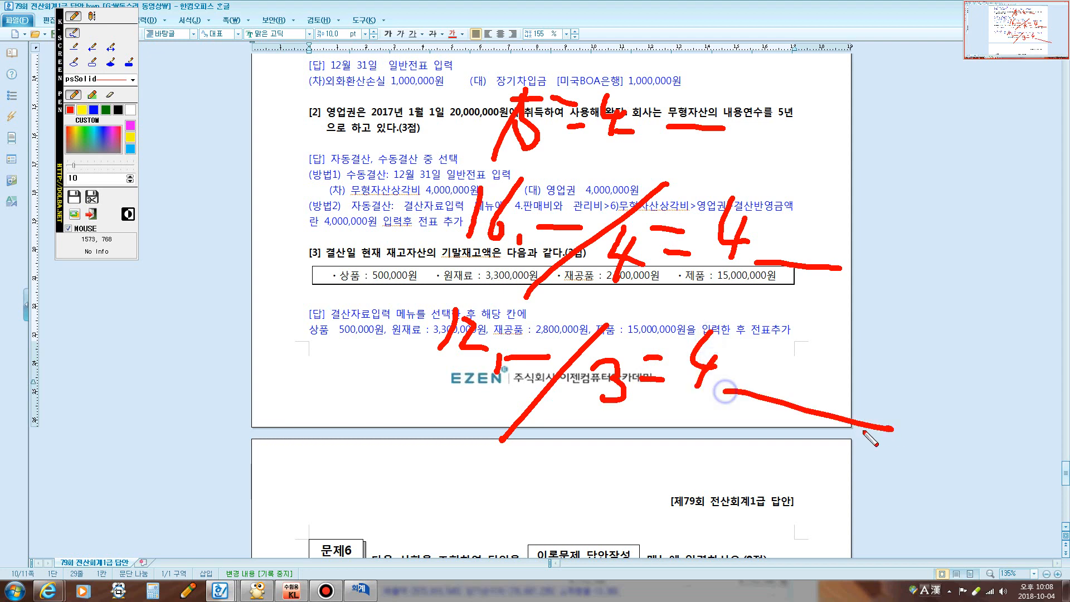
pyautogui.press('Escape')
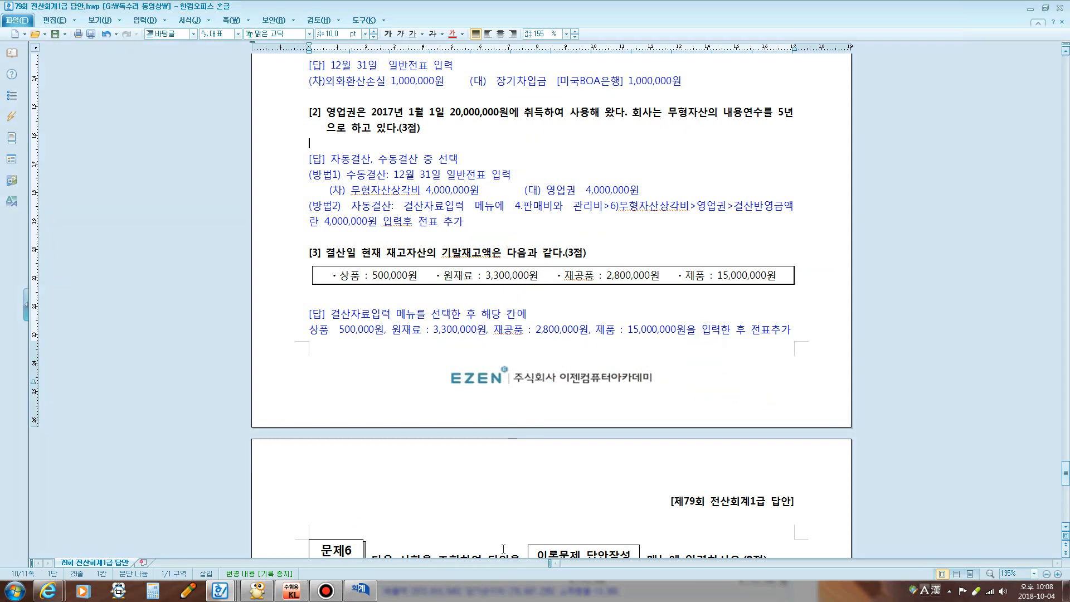
# Enter 4,000,000 goodwill (영업권) amortisation in the closing data entry and check it against the answer sheet
pyautogui.click(373, 589)
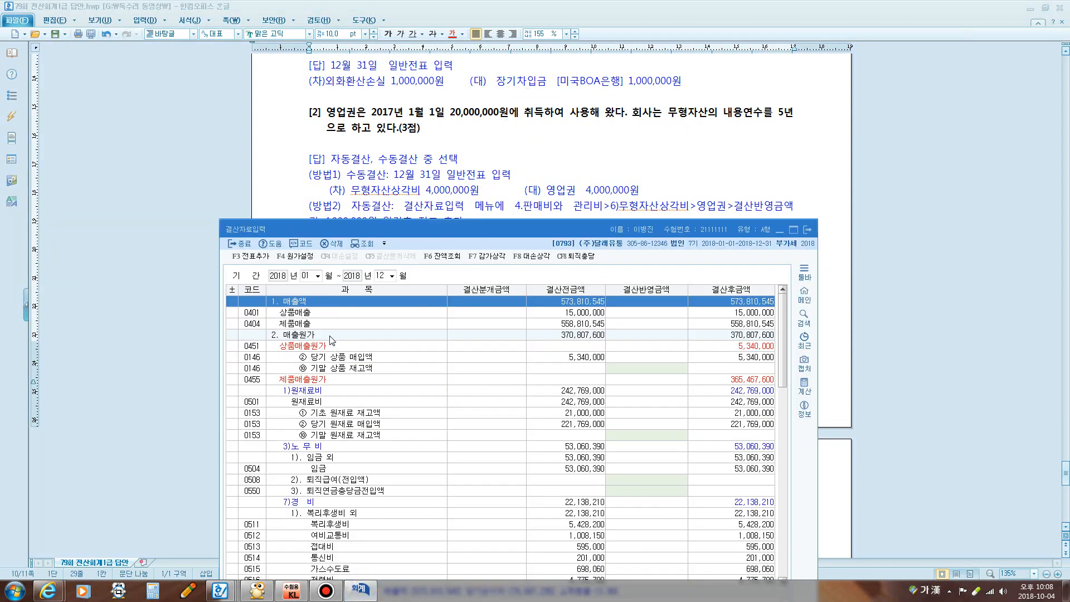
pyautogui.hotkey('ctrl', 'f')
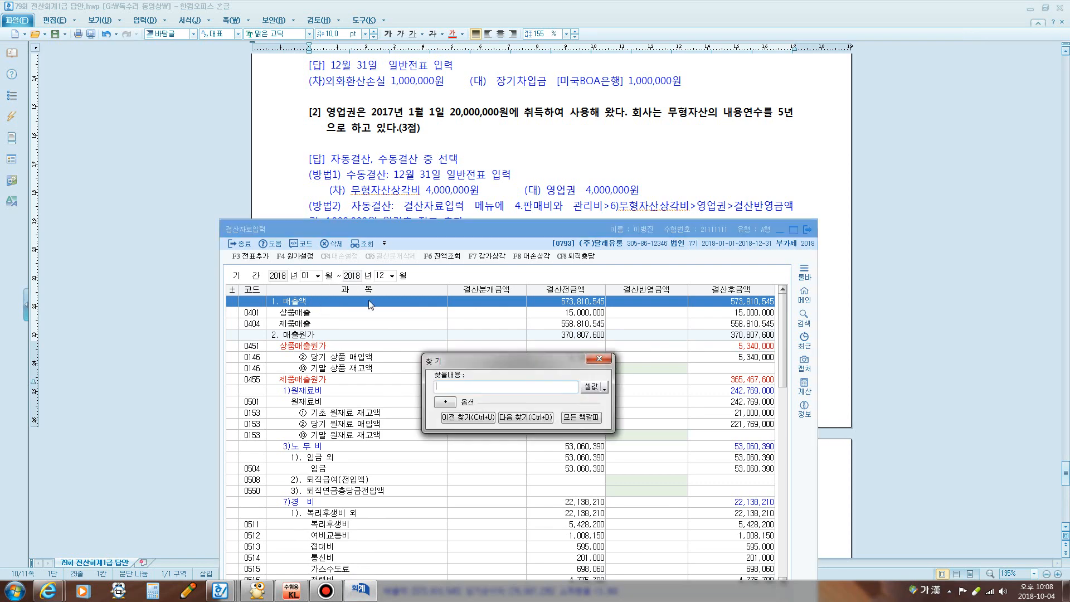
pyautogui.write('영업')
pyautogui.press('Return')
pyautogui.press('Escape')
pyautogui.scroll(-5, 495, 366)
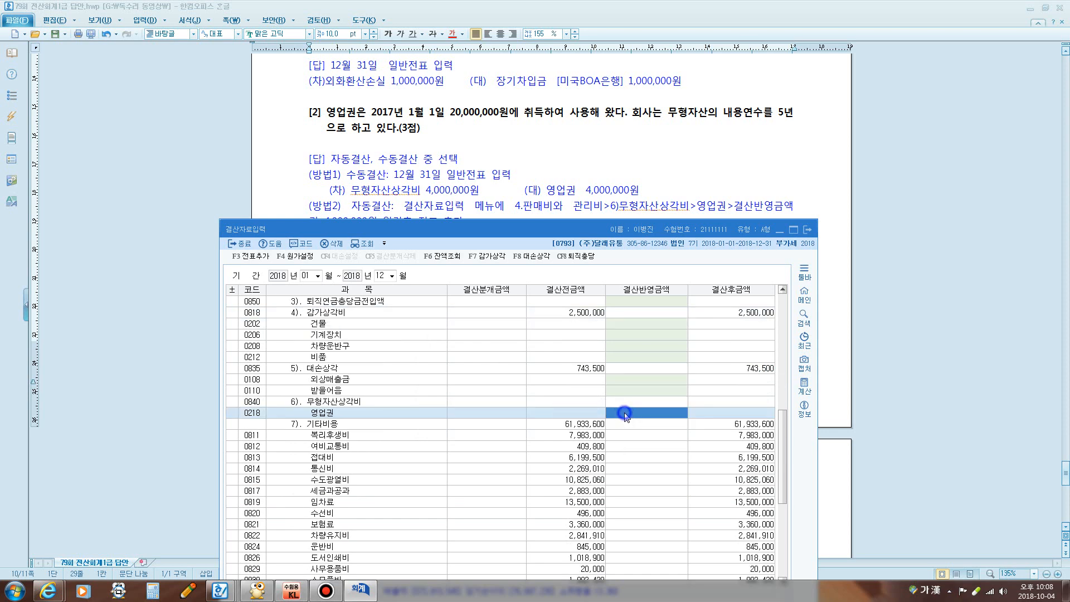
pyautogui.write('4000000')
pyautogui.press('Return')
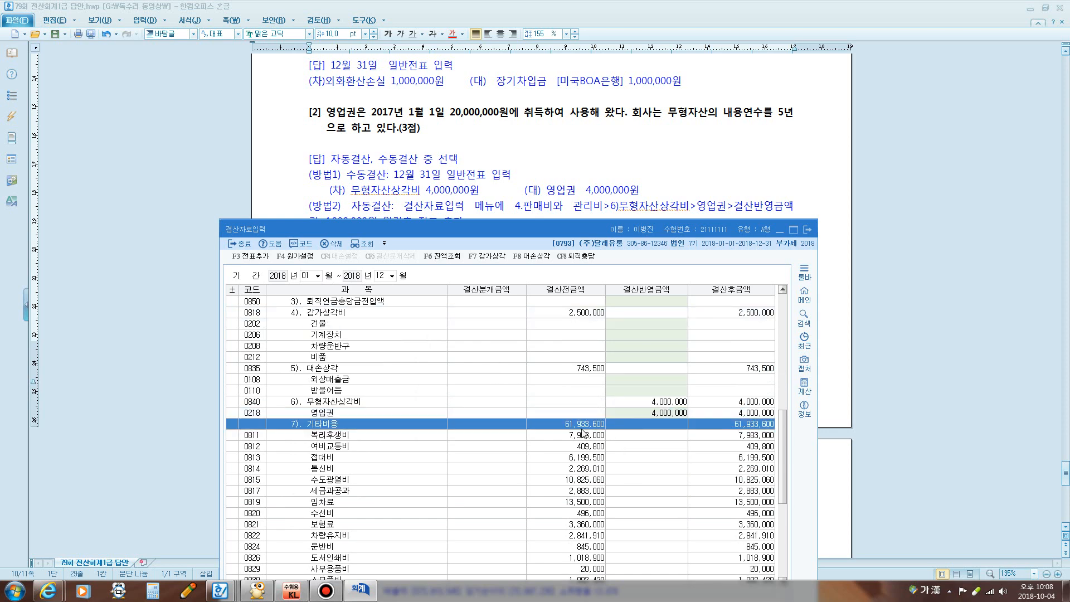
pyautogui.click(553, 179)
pyautogui.scroll(-3, 553, 184)
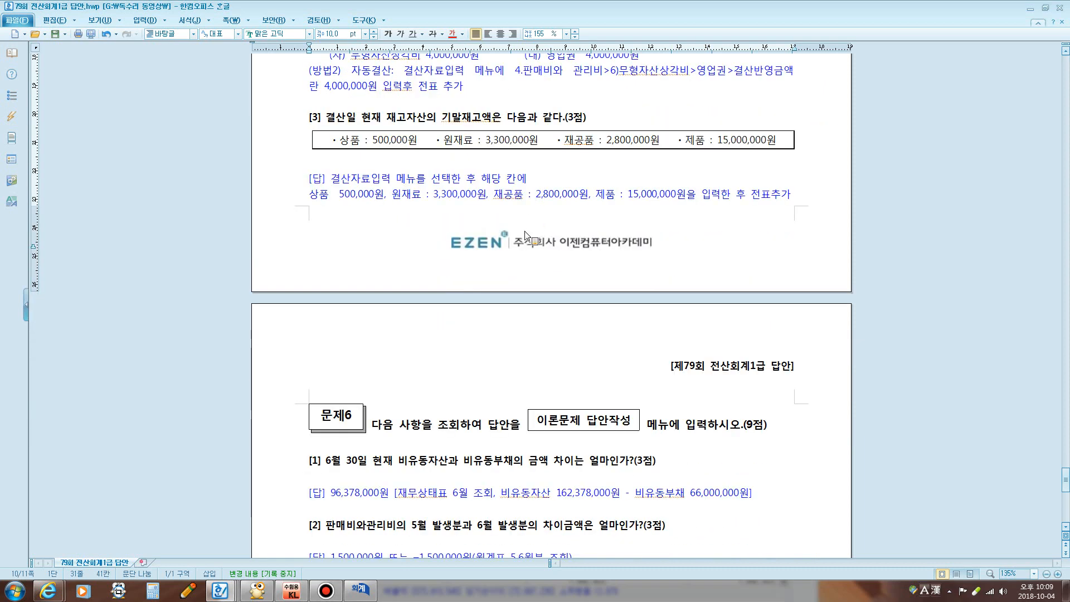
pyautogui.click(361, 590)
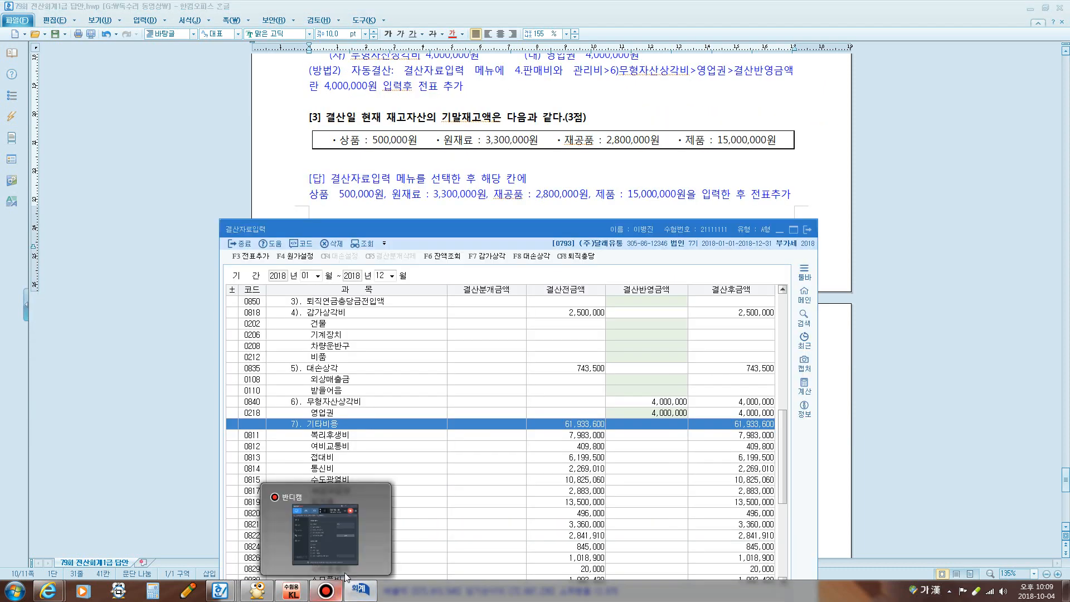
# Enter ending merchandise of 500,000 and ending raw materials of 3,300,000 in the 기말 rows
pyautogui.click(435, 438)
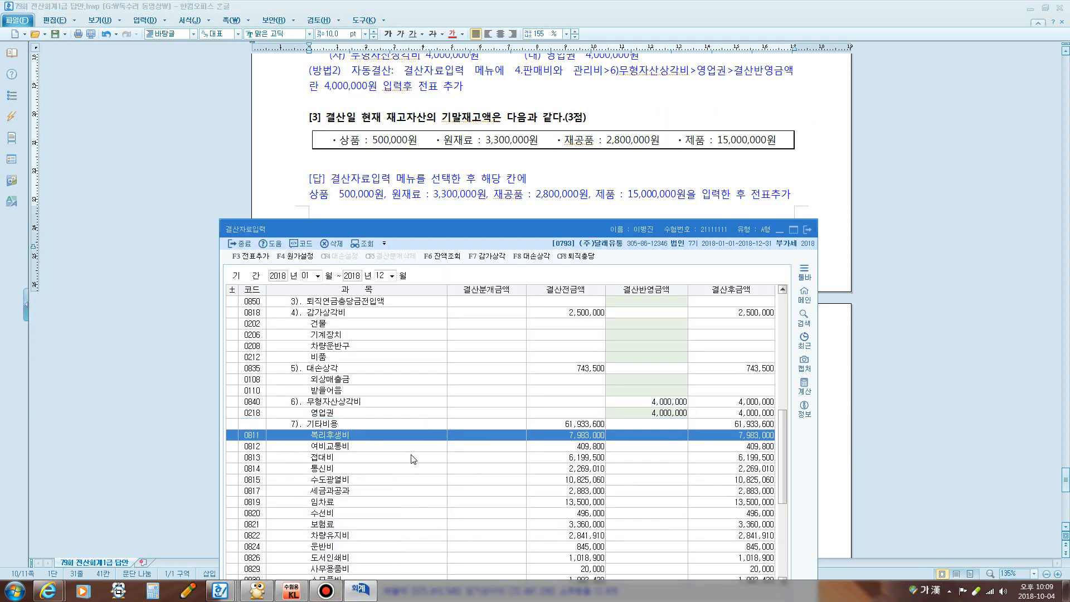
pyautogui.hotkey('ctrl', 'f')
pyautogui.write('기')
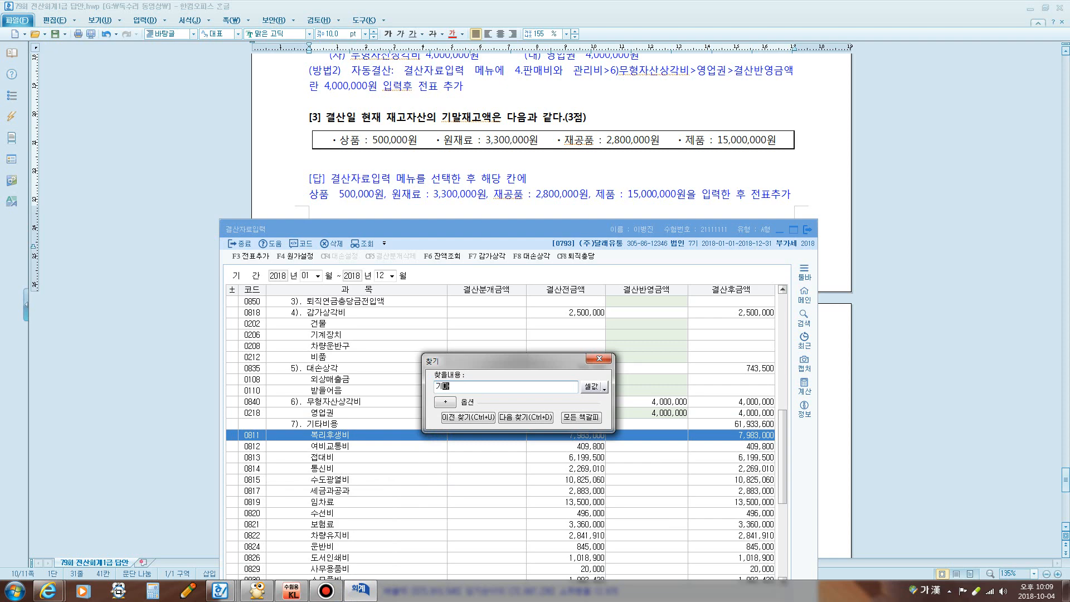
pyautogui.write('말')
pyautogui.press('Return')
pyautogui.press('Escape')
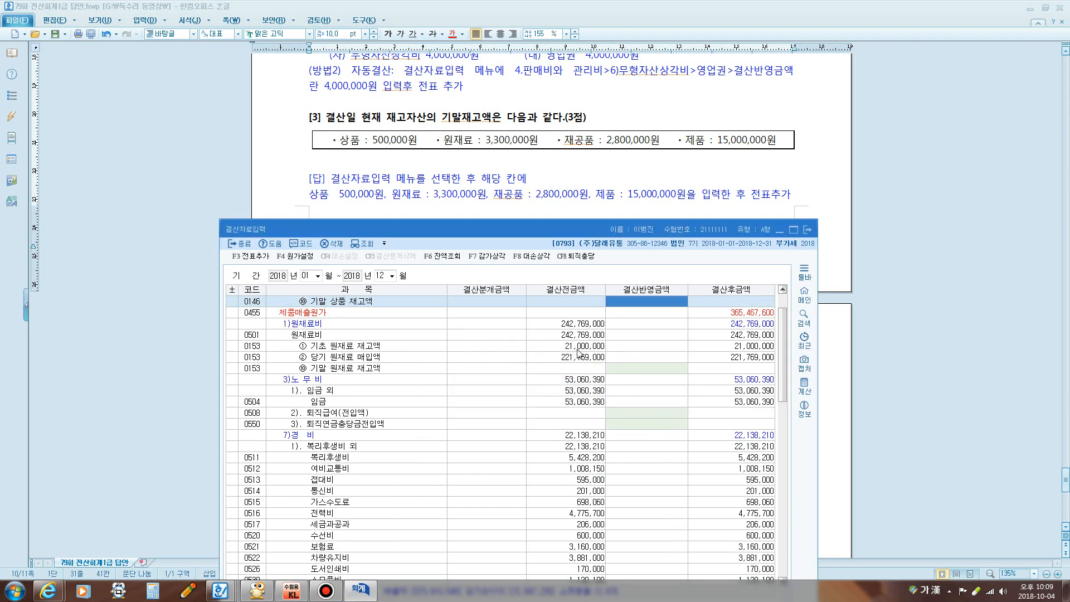
pyautogui.write('500,000')
pyautogui.press('Return')
pyautogui.hotkey('ctrl', 'f')
pyautogui.press('Return')
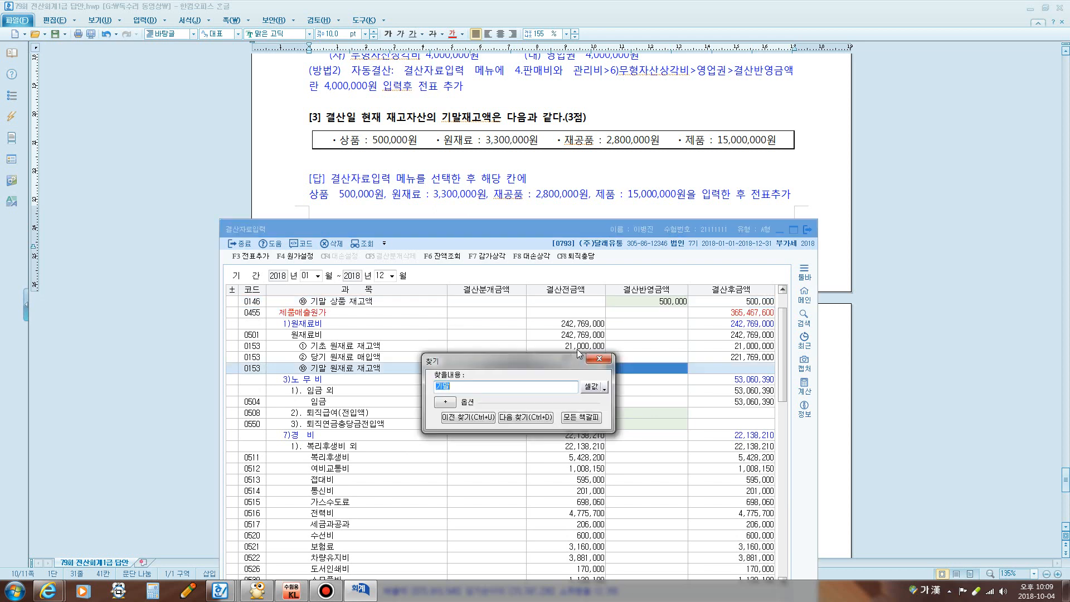
pyautogui.press('Escape')
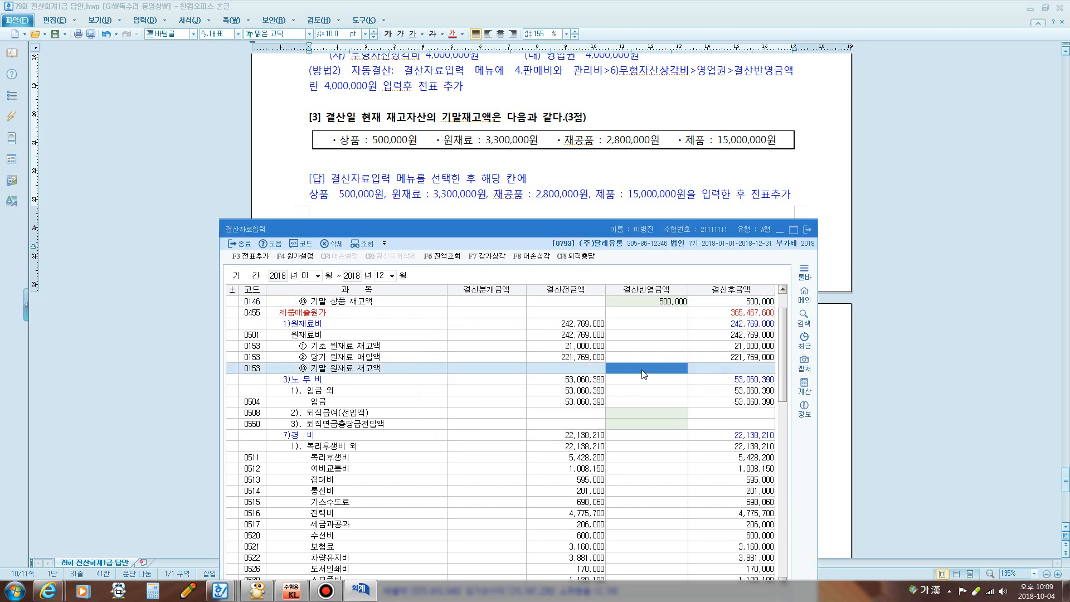
pyautogui.write('3300000')
pyautogui.press('Return')
# Enter ending work in process of 2,800,000 and ending finished goods of 15,000,000
pyautogui.hotkey('ctrl', 'f')
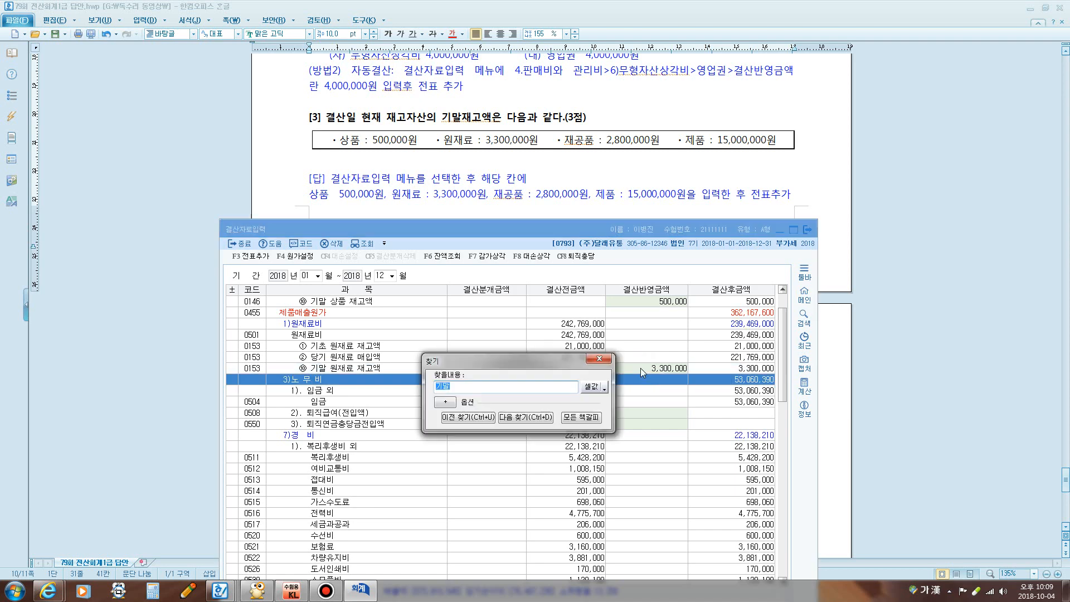
pyautogui.press('Return')
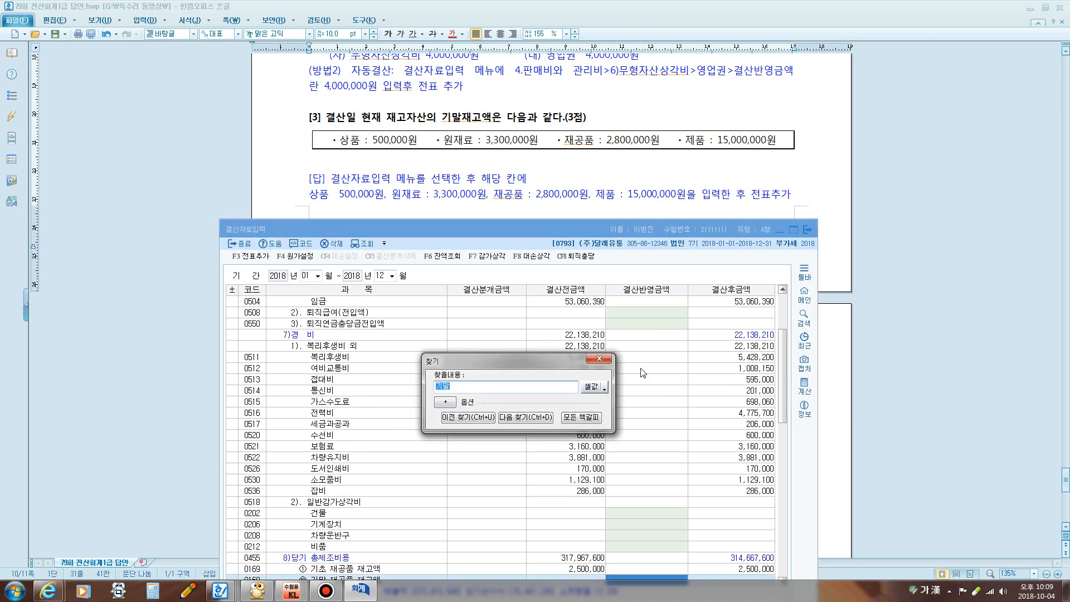
pyautogui.click(600, 358)
pyautogui.scroll(-4, 641, 425)
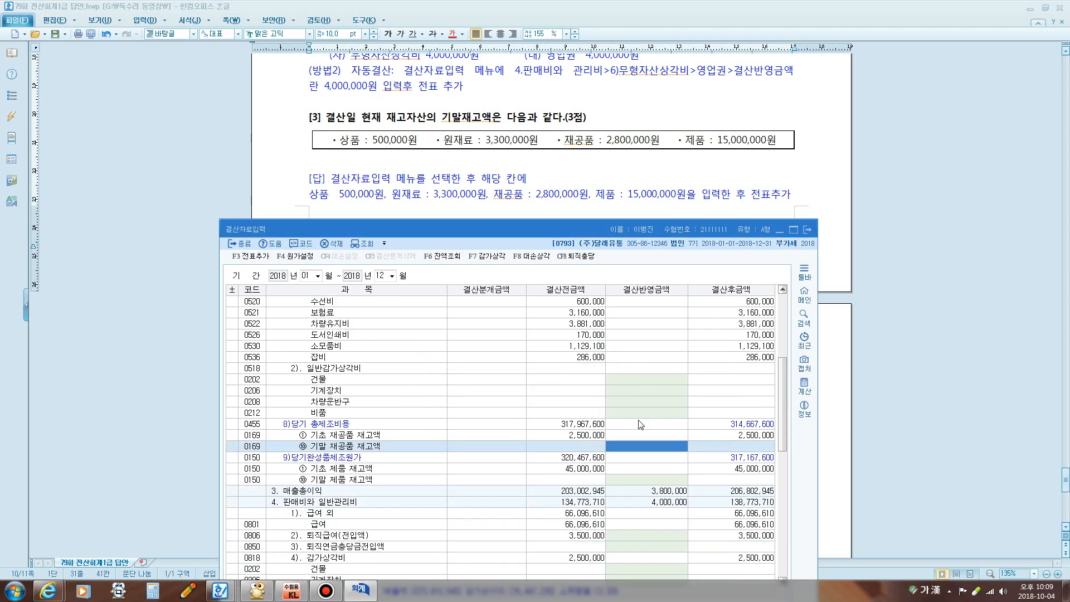
pyautogui.write('2,800,000')
pyautogui.press('Return')
pyautogui.hotkey('ctrl', 'f')
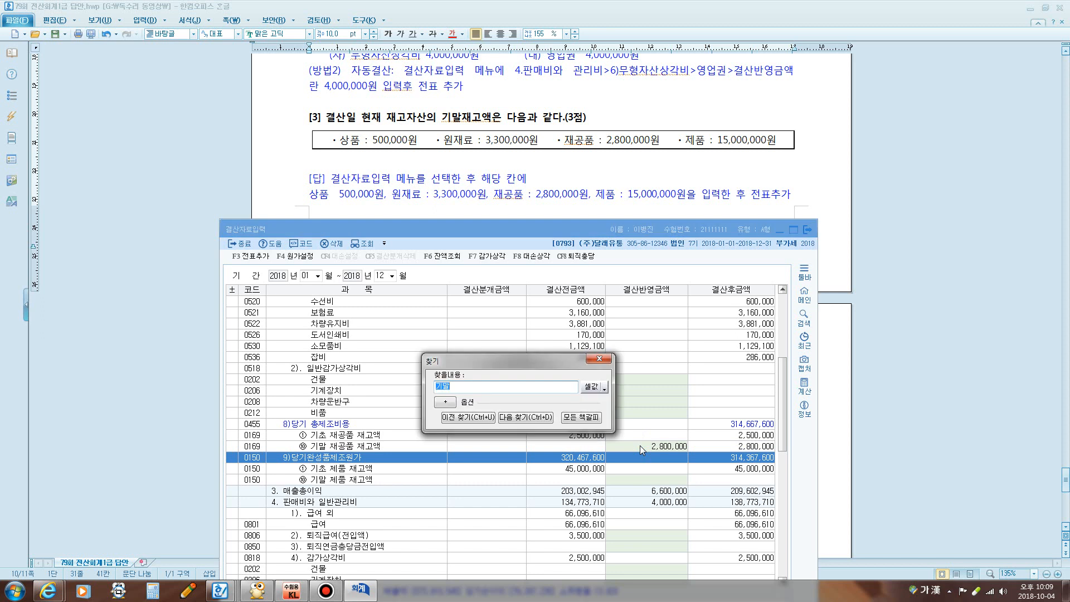
pyautogui.press('Return')
pyautogui.press('Escape')
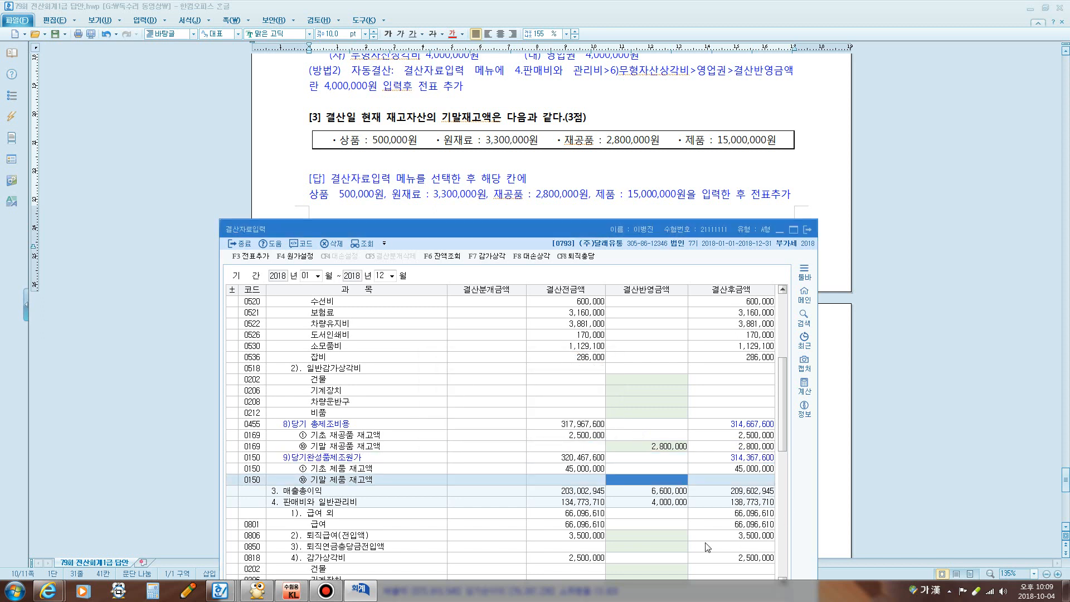
pyautogui.write('15000000')
pyautogui.press('Return')
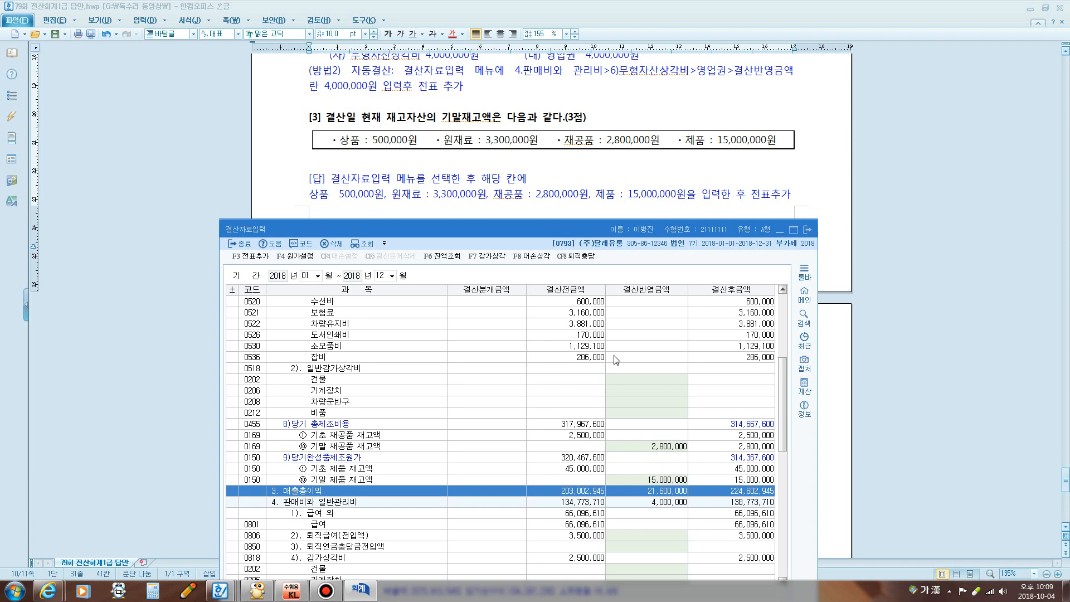
# Generate and confirm the closing journal entries, then return to the Problem 6 answers
pyautogui.scroll(-3, 603, 354)
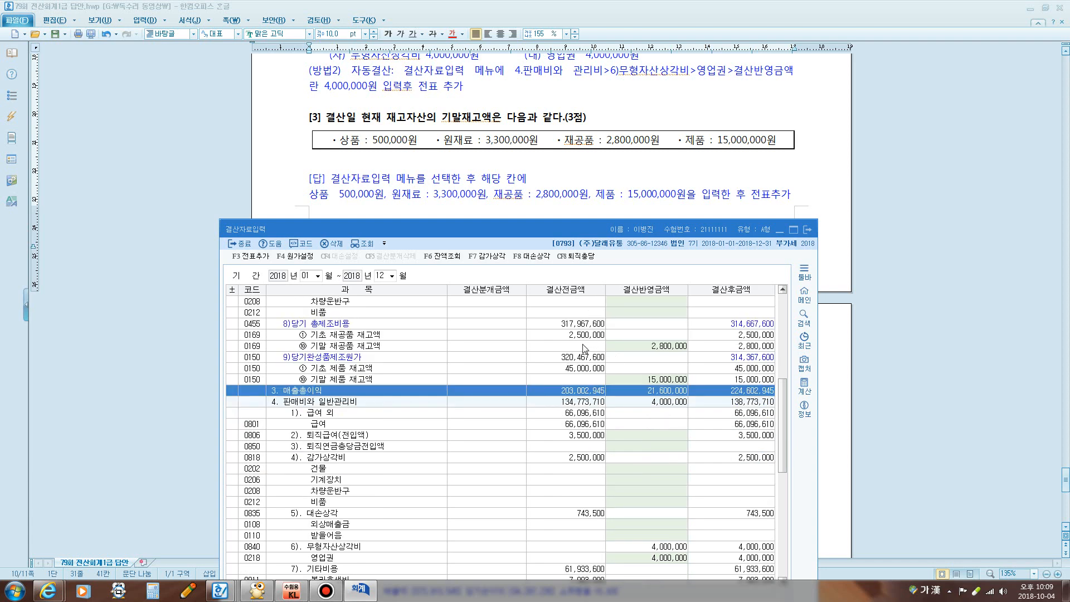
pyautogui.click(250, 256)
pyautogui.click(541, 435)
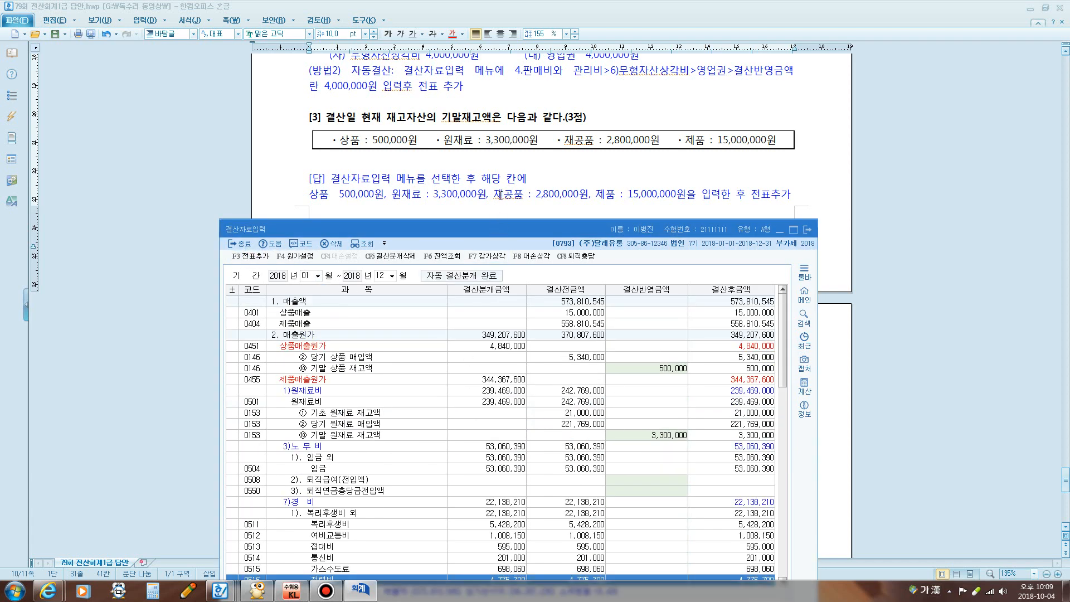
pyautogui.click(496, 209)
pyautogui.scroll(-8, 496, 209)
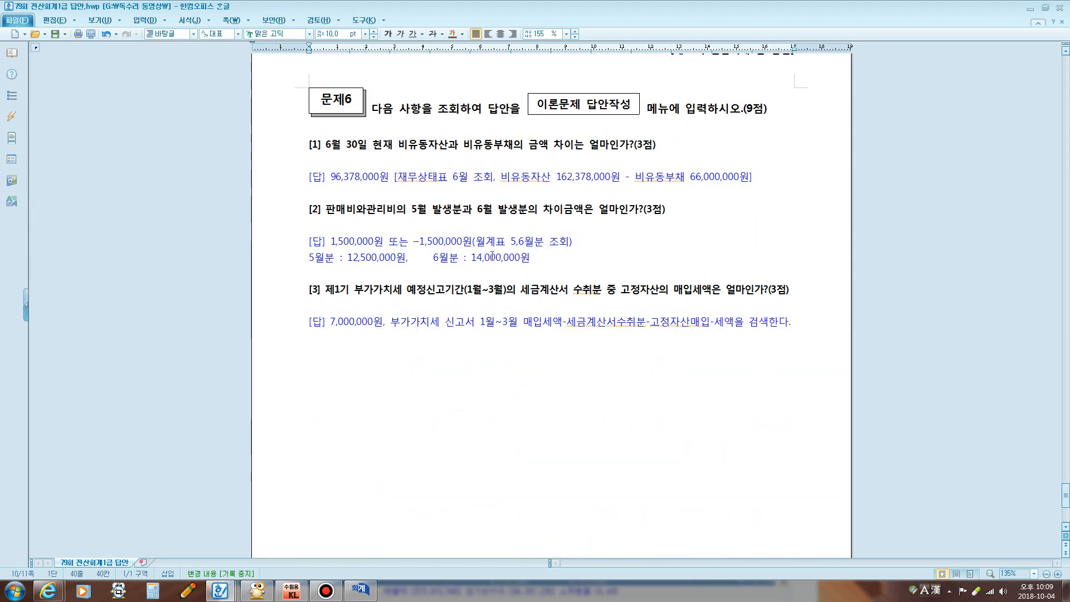
# Close the closing data entry and open the balance sheet for month 06
pyautogui.moveTo(331, 146); pyautogui.dragTo(574, 145)
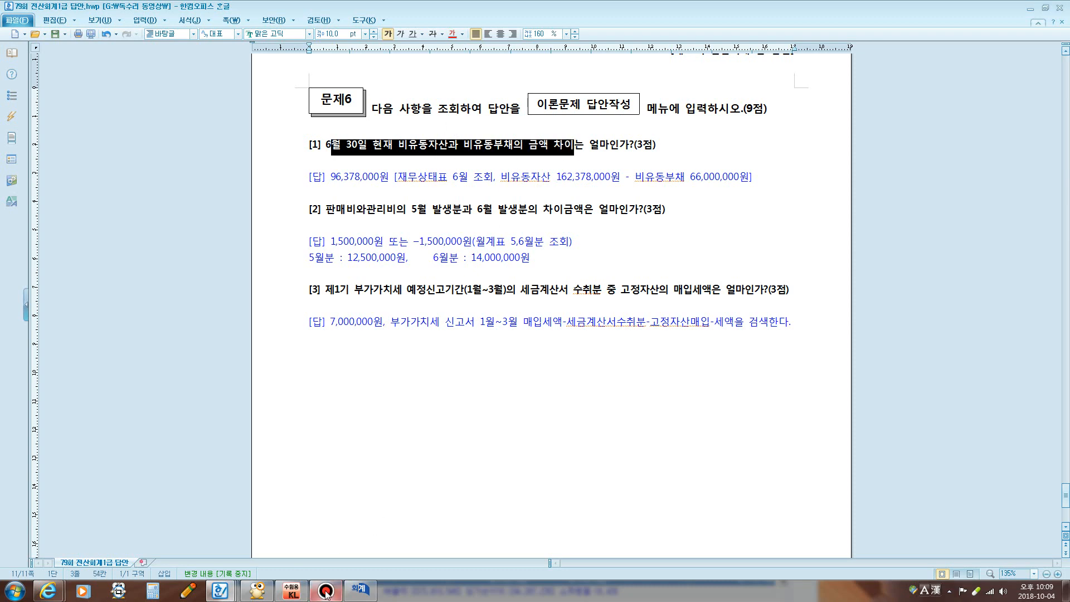
pyautogui.click(361, 590)
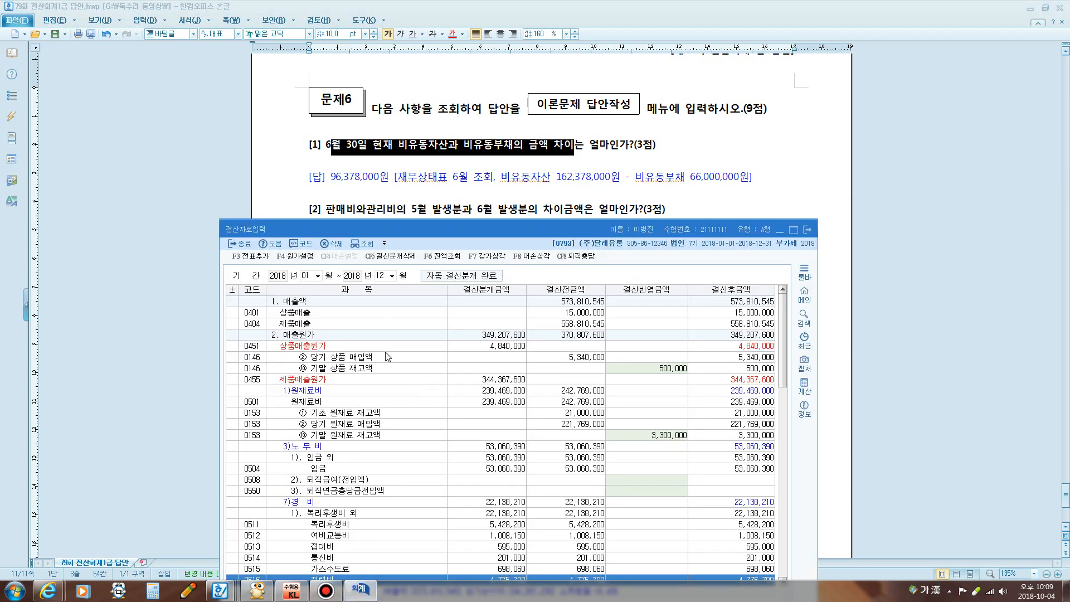
pyautogui.click(811, 232)
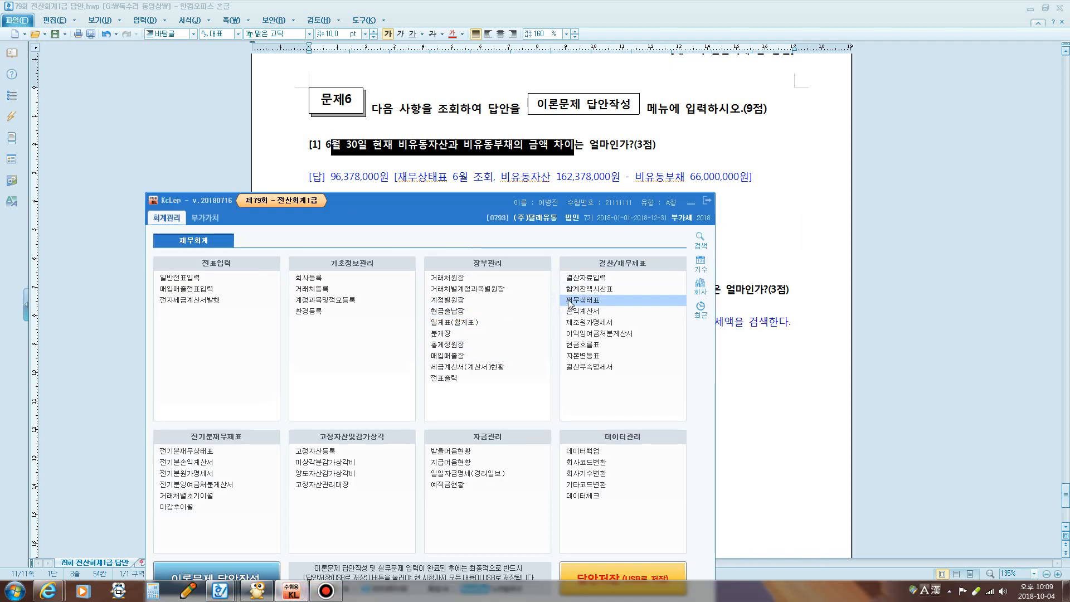
pyautogui.click(567, 303)
pyautogui.write('06')
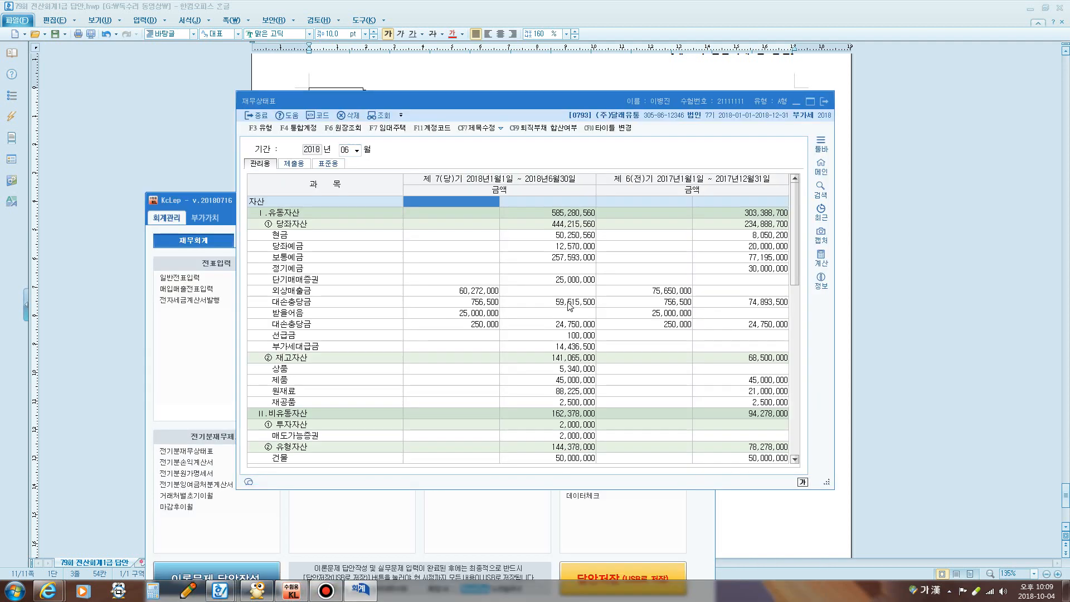
# Check non-current liabilities 66,000,000 and non-current assets 162,378,000 against the answer, then close the balance sheet
pyautogui.moveTo(458, 104); pyautogui.dragTo(450, 166)
pyautogui.scroll(-6, 524, 363)
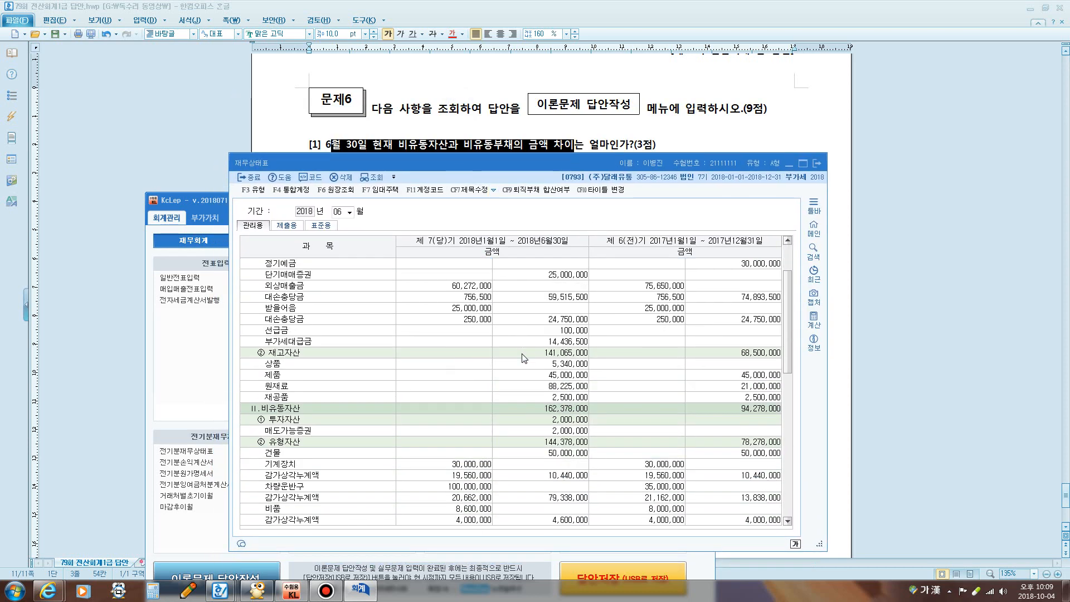
pyautogui.scroll(-5, 524, 362)
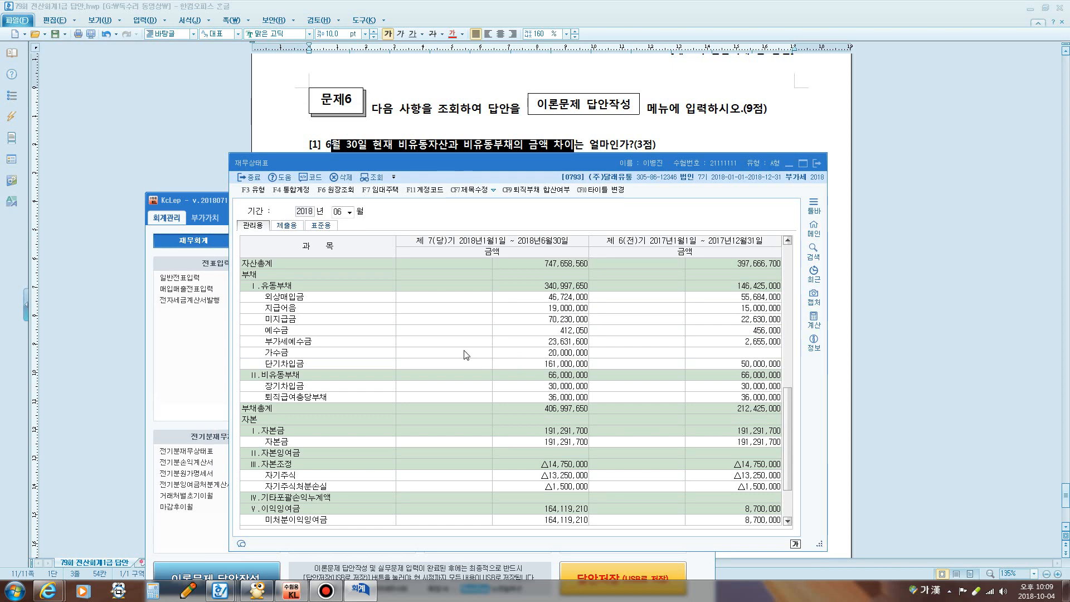
pyautogui.scroll(-1, 466, 355)
pyautogui.click(296, 341)
pyautogui.click(519, 342)
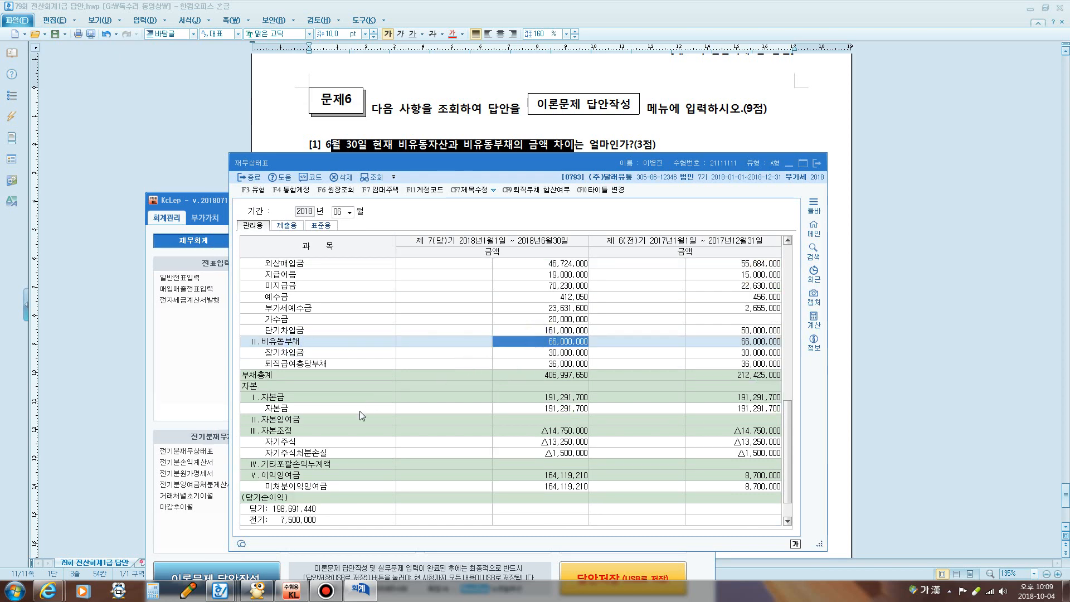
pyautogui.scroll(4, 504, 389)
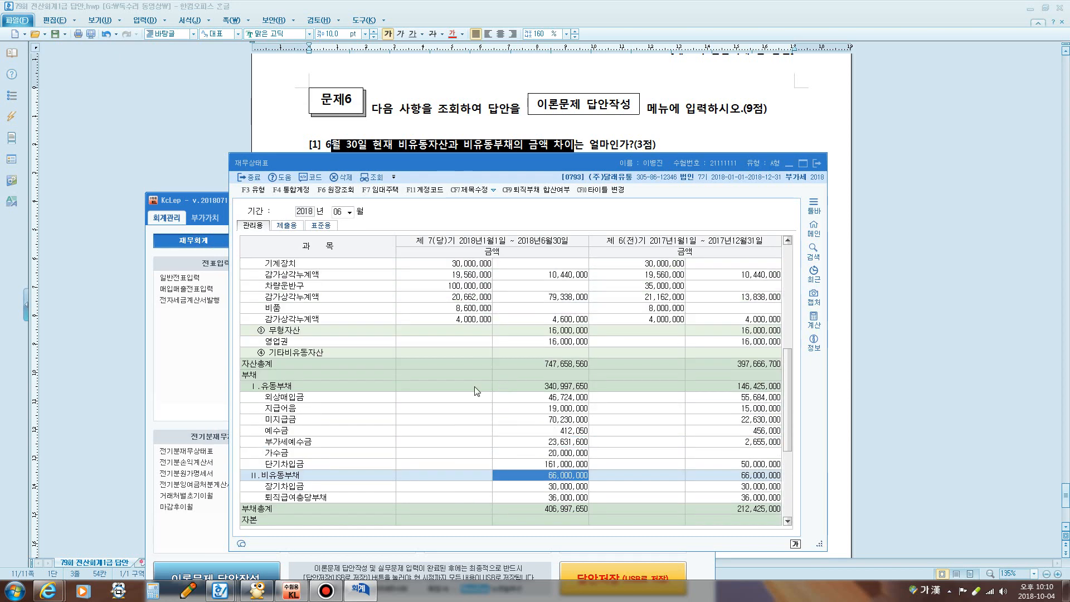
pyautogui.scroll(3, 470, 397)
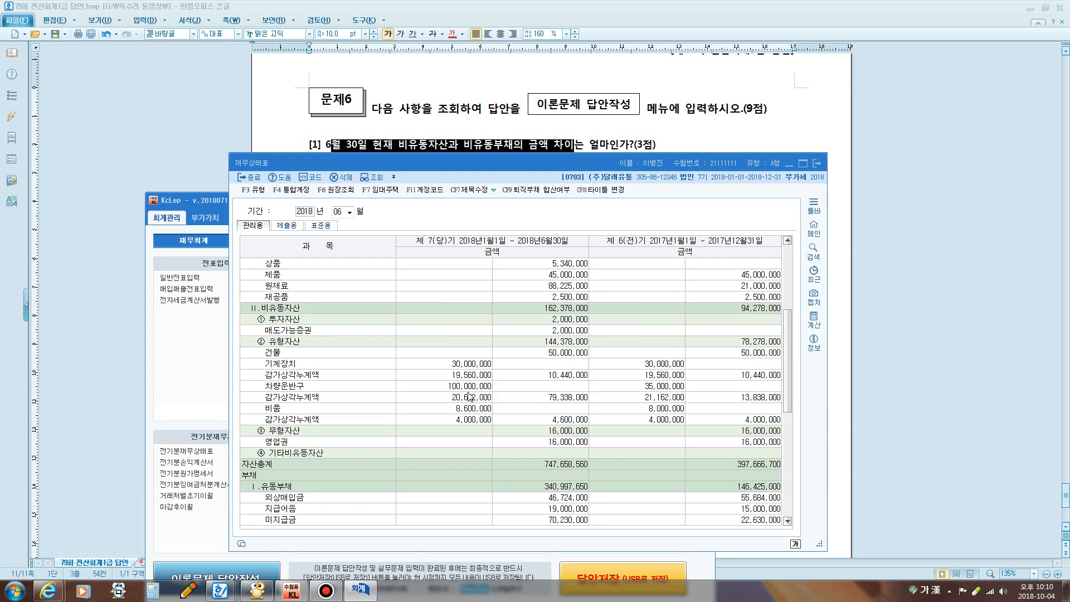
pyautogui.click(557, 310)
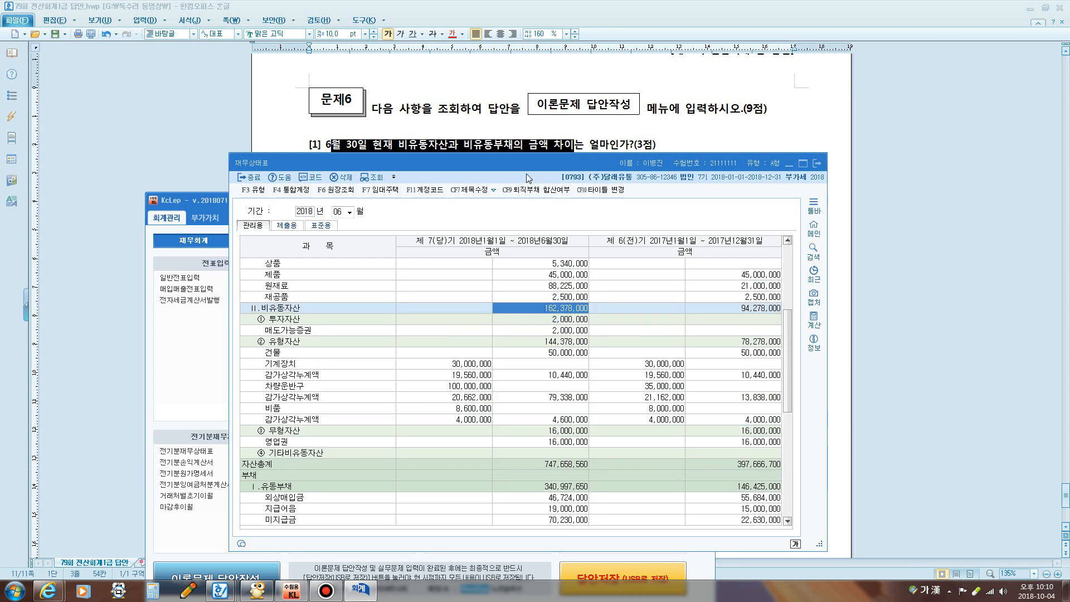
pyautogui.moveTo(527, 172); pyautogui.dragTo(512, 271)
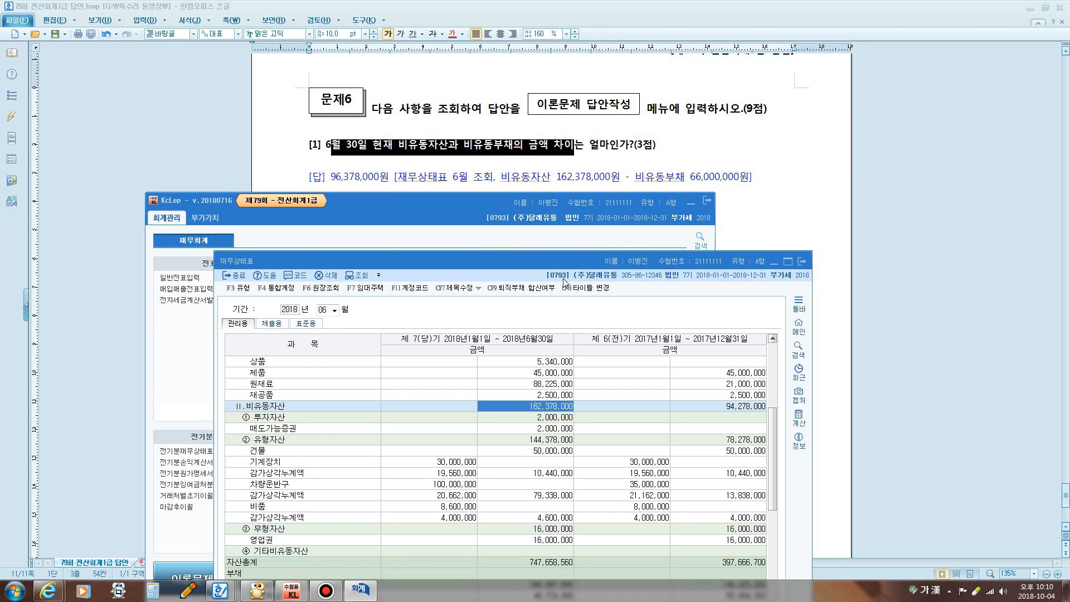
pyautogui.click(691, 201)
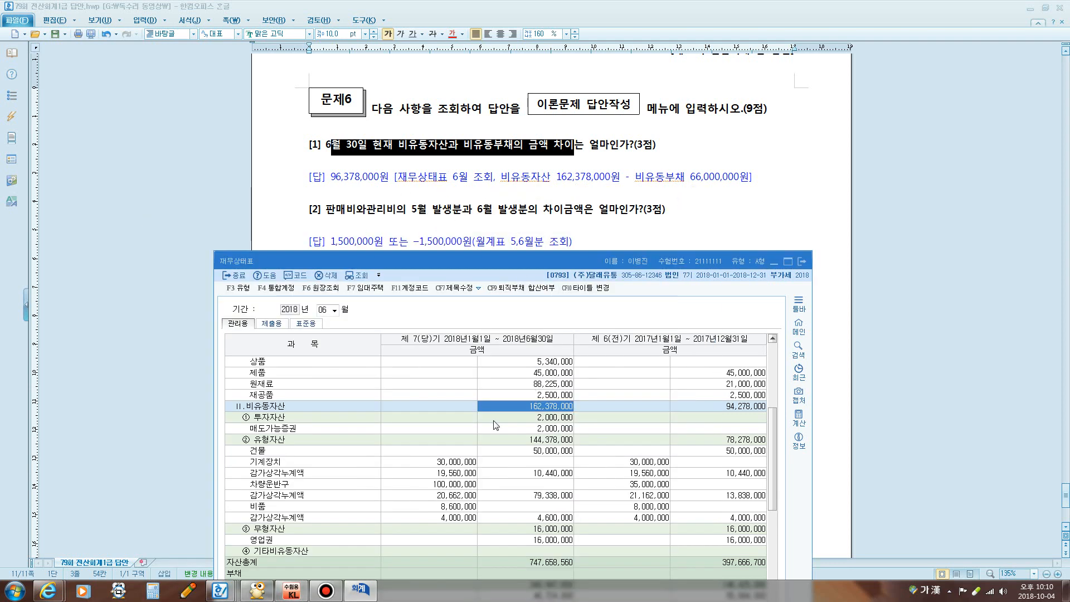
pyautogui.click(802, 261)
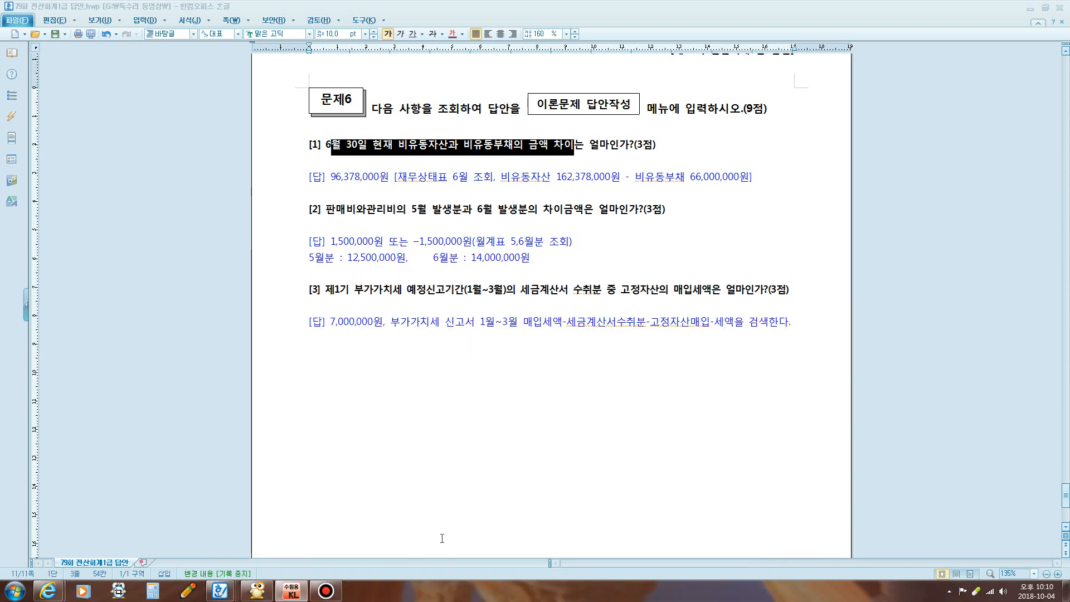
# Open the 월계표 for May (05~05) and find selling and administrative expenses of 12,500,000
pyautogui.click(292, 591)
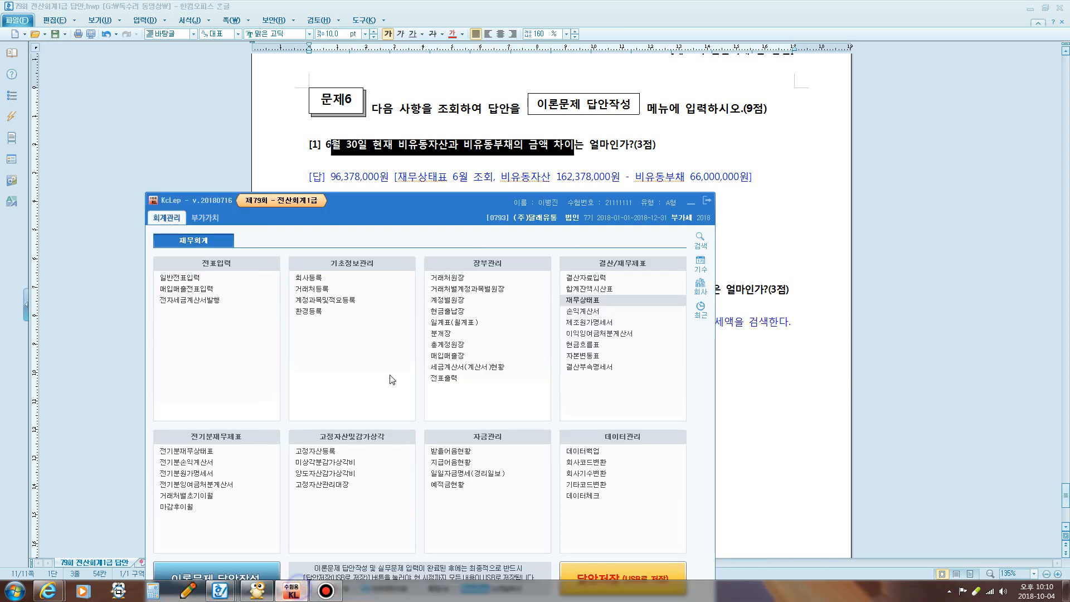
pyautogui.click(448, 322)
pyautogui.click(331, 138)
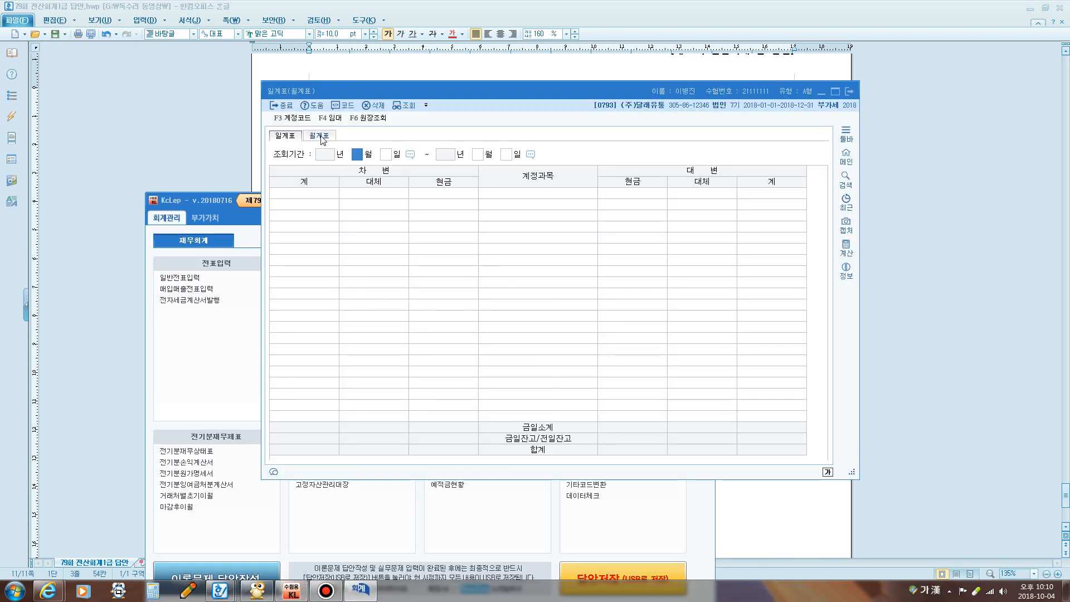
pyautogui.write('05')
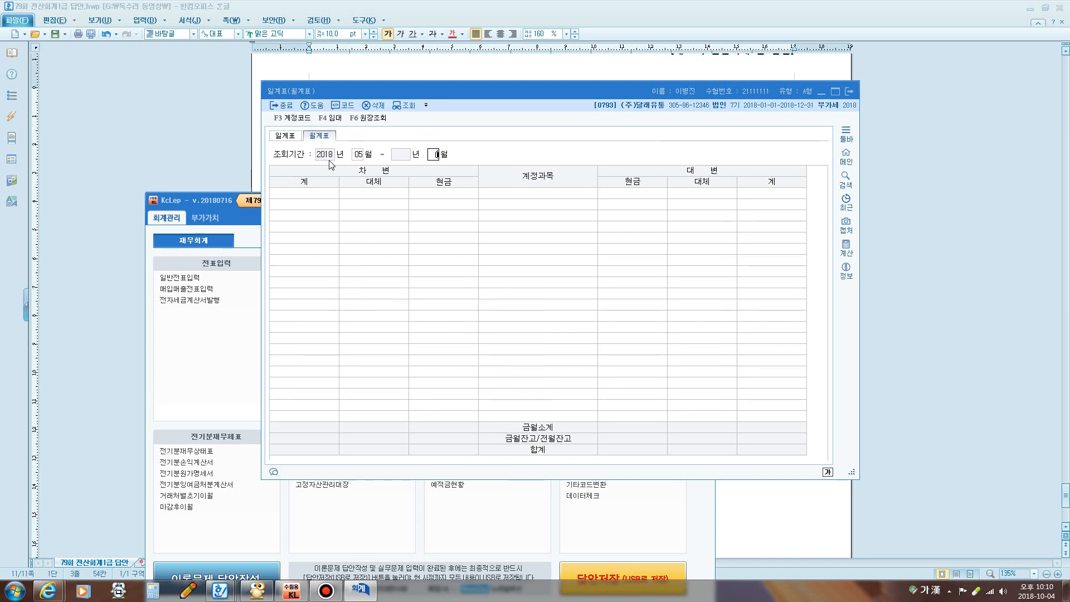
pyautogui.write('05')
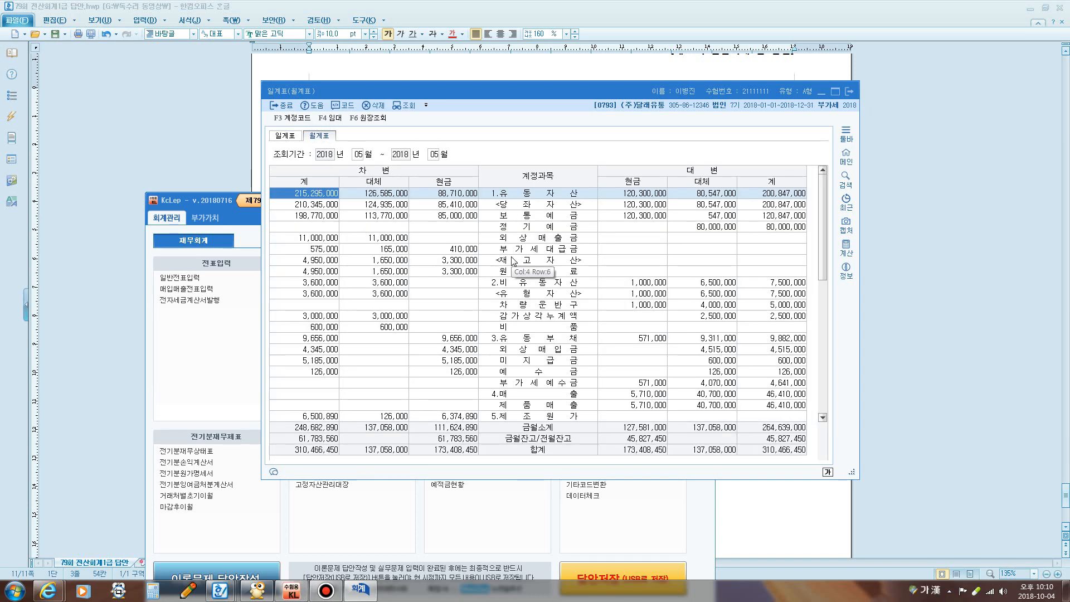
pyautogui.hotkey('ctrl', 'f')
pyautogui.write('판')
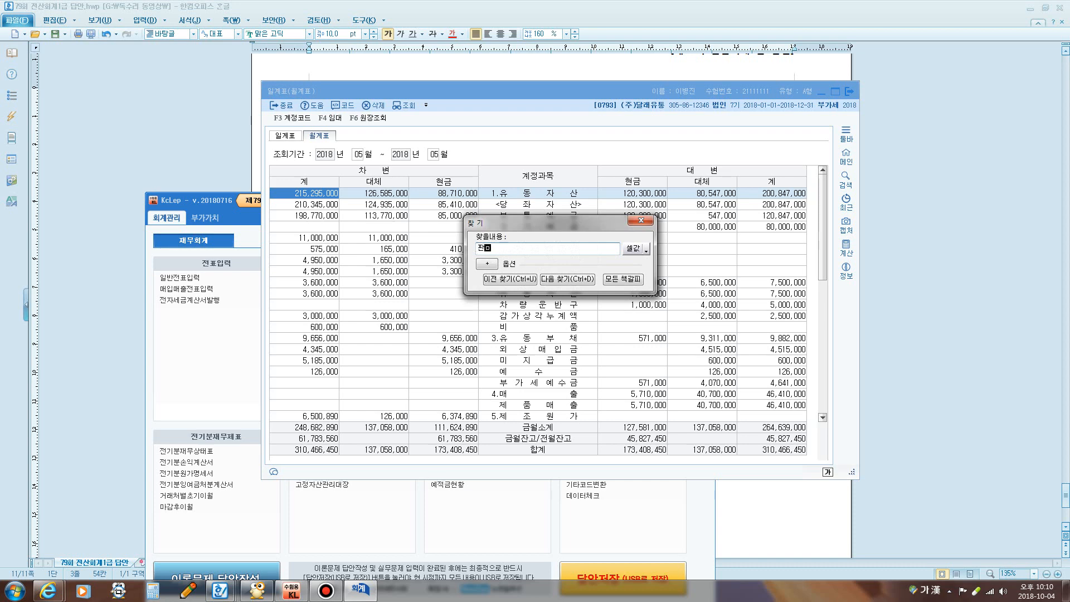
pyautogui.write('매')
pyautogui.press('Return')
pyautogui.press('Escape')
pyautogui.scroll(-1, 422, 360)
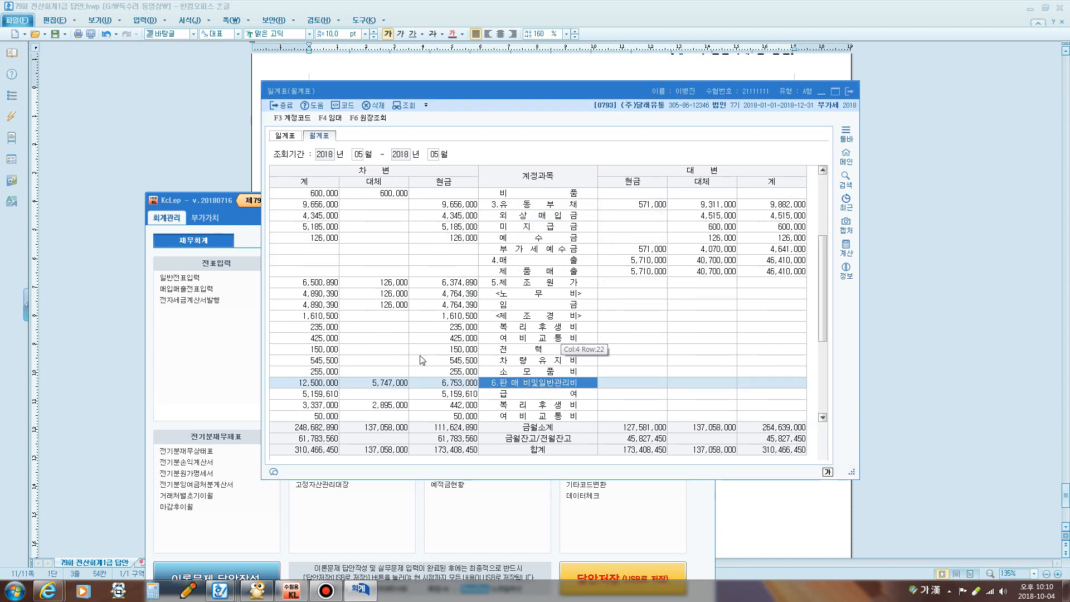
pyautogui.click(326, 386)
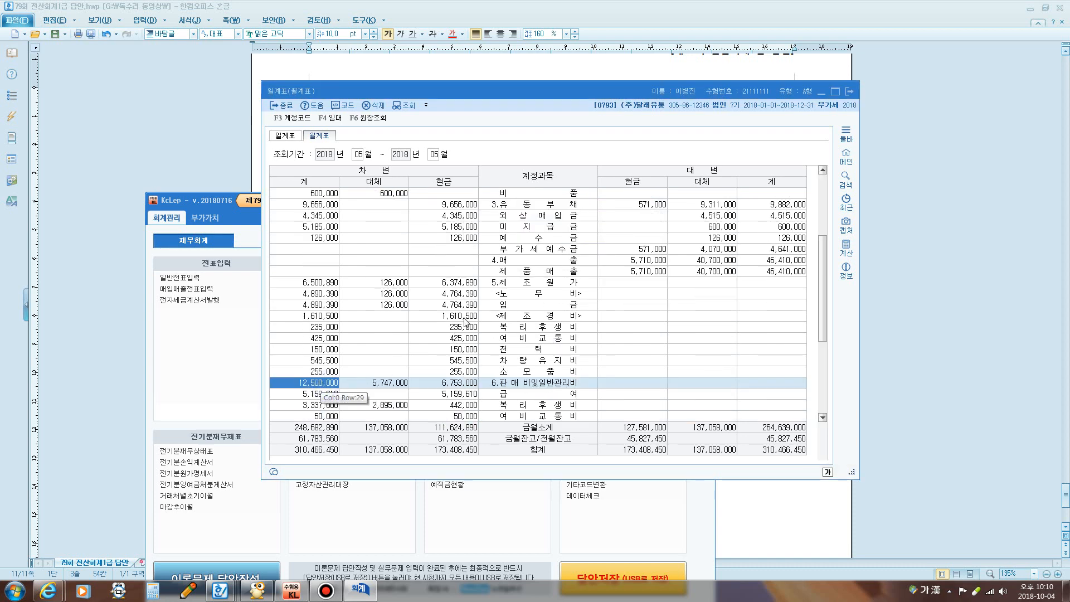
# Switch to June (06~06), match the 14,000,000 total to the answer, and close the monthly summary
pyautogui.click(359, 157)
pyautogui.write('0606')
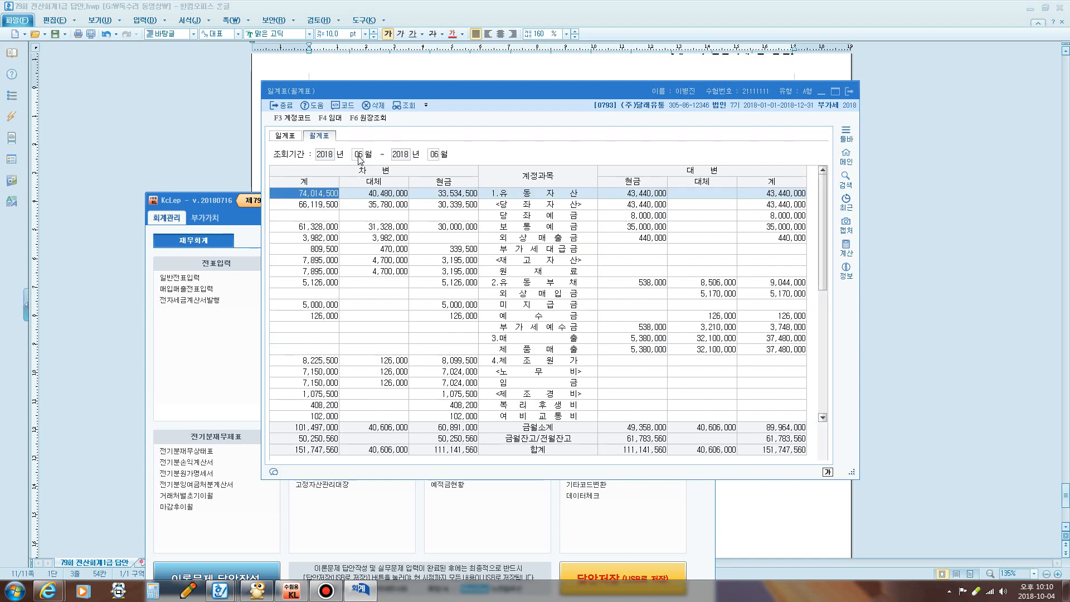
pyautogui.hotkey('ctrl', 'f')
pyautogui.press('Return')
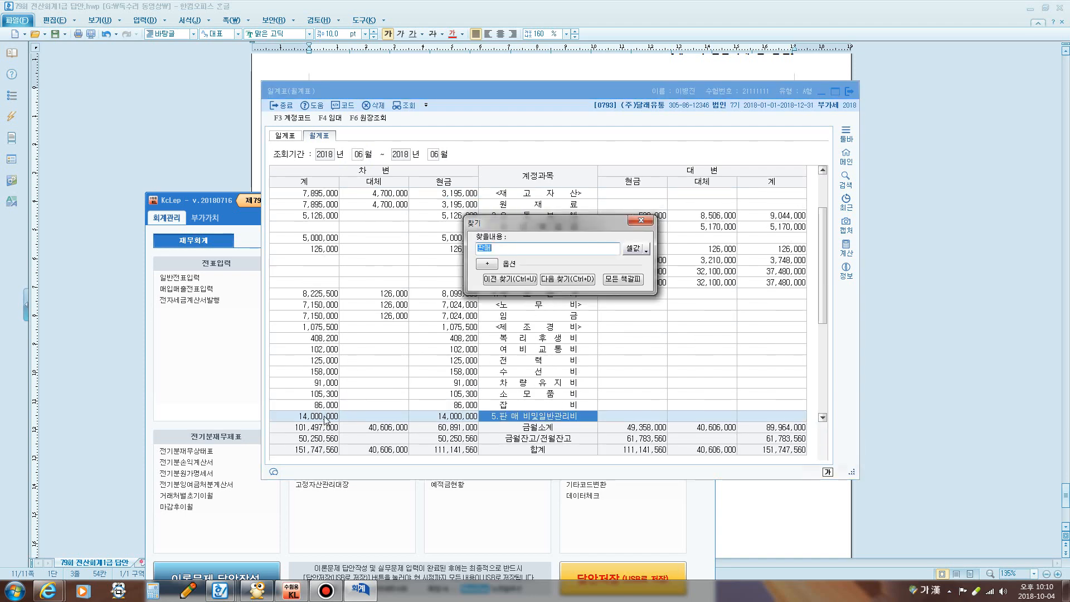
pyautogui.click(173, 139)
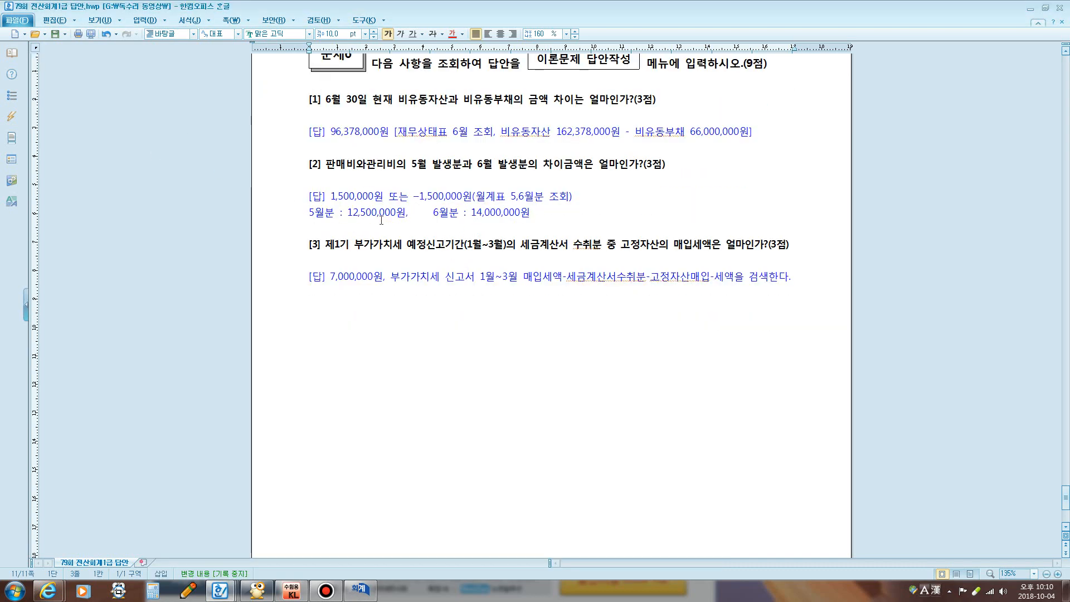
pyautogui.moveTo(423, 213); pyautogui.dragTo(523, 221)
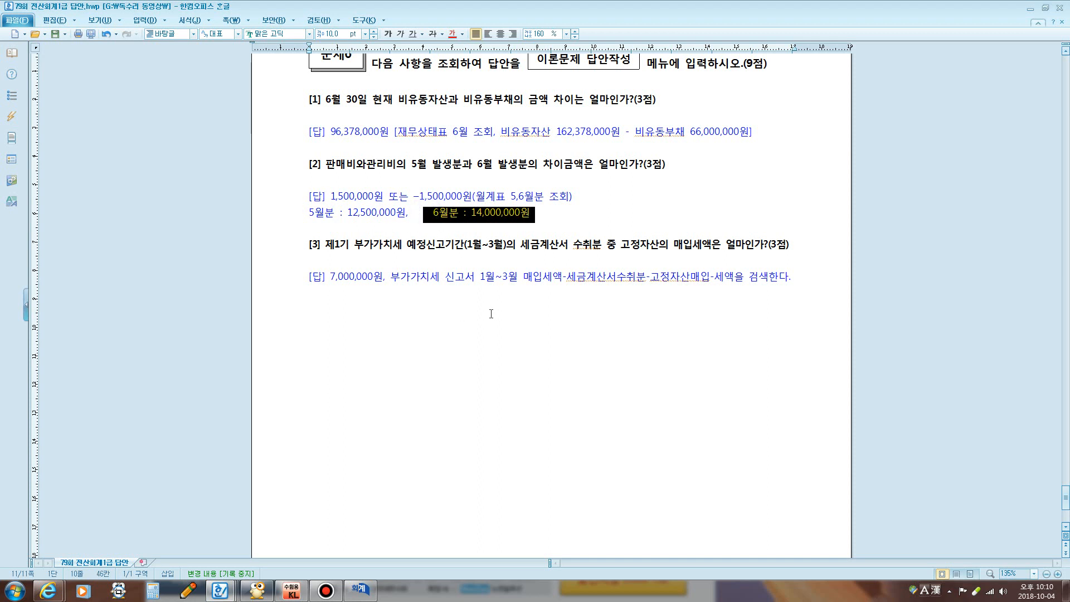
pyautogui.click(366, 290)
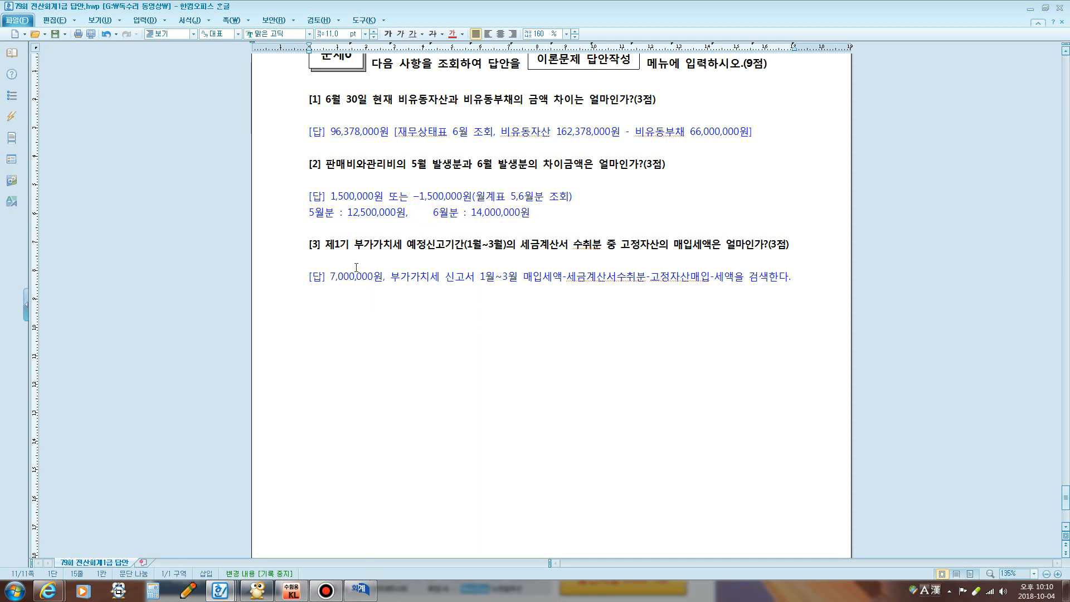
pyautogui.scroll(-1, 391, 204)
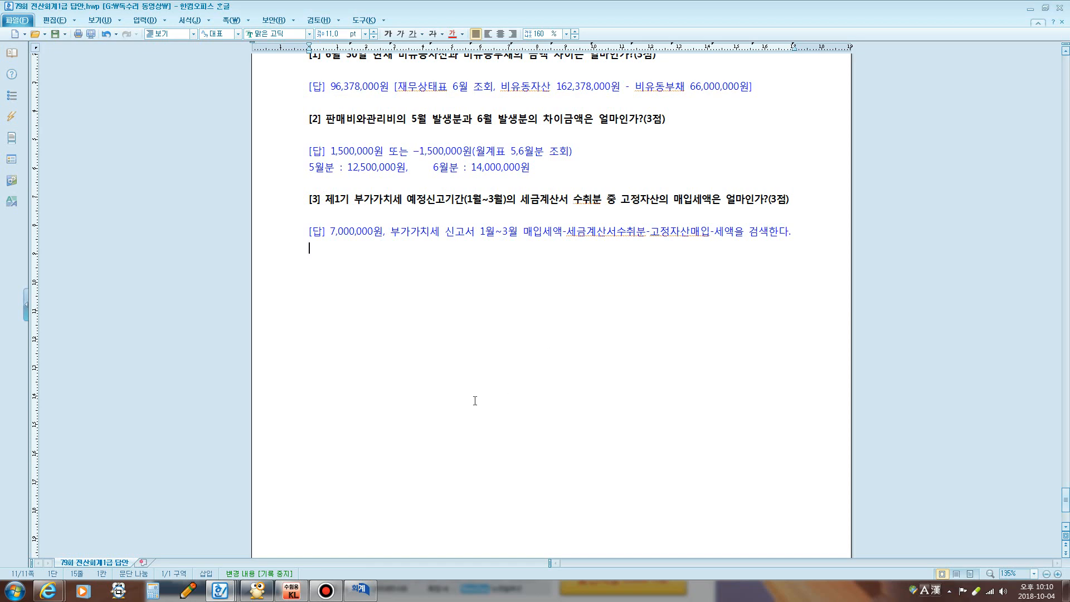
pyautogui.click(359, 589)
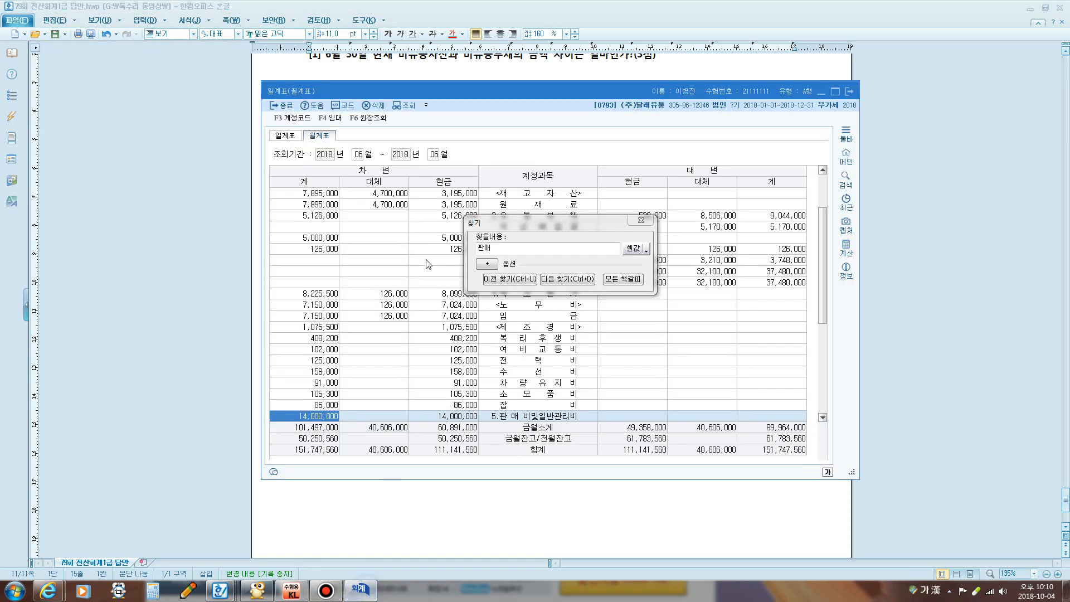
pyautogui.click(641, 221)
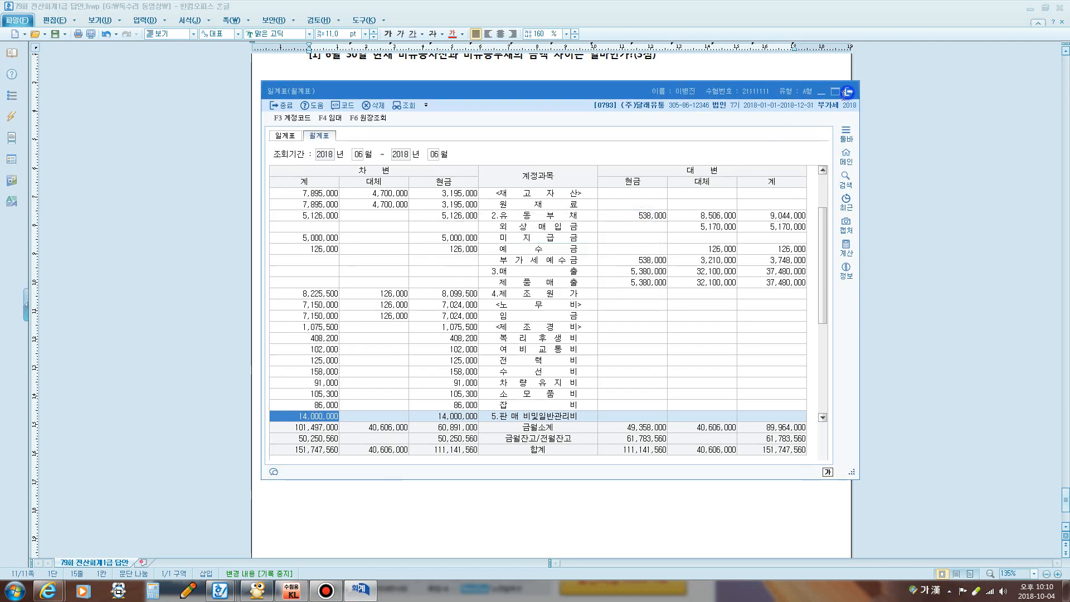
pyautogui.click(847, 92)
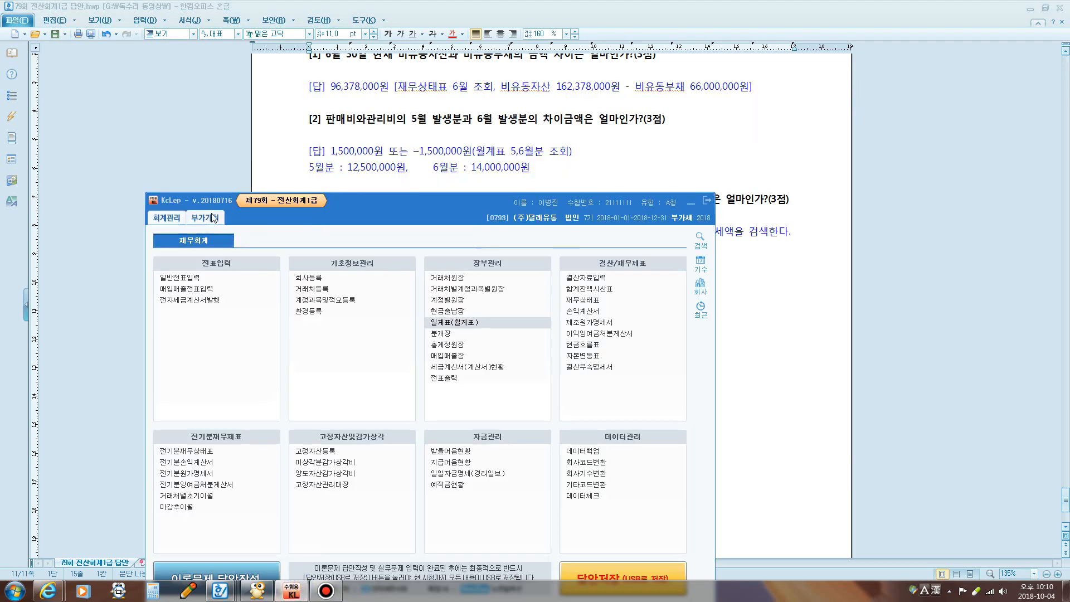
# Open the VAT return for January–March and underline the fixed-asset purchase input tax
pyautogui.click(208, 218)
pyautogui.click(473, 168)
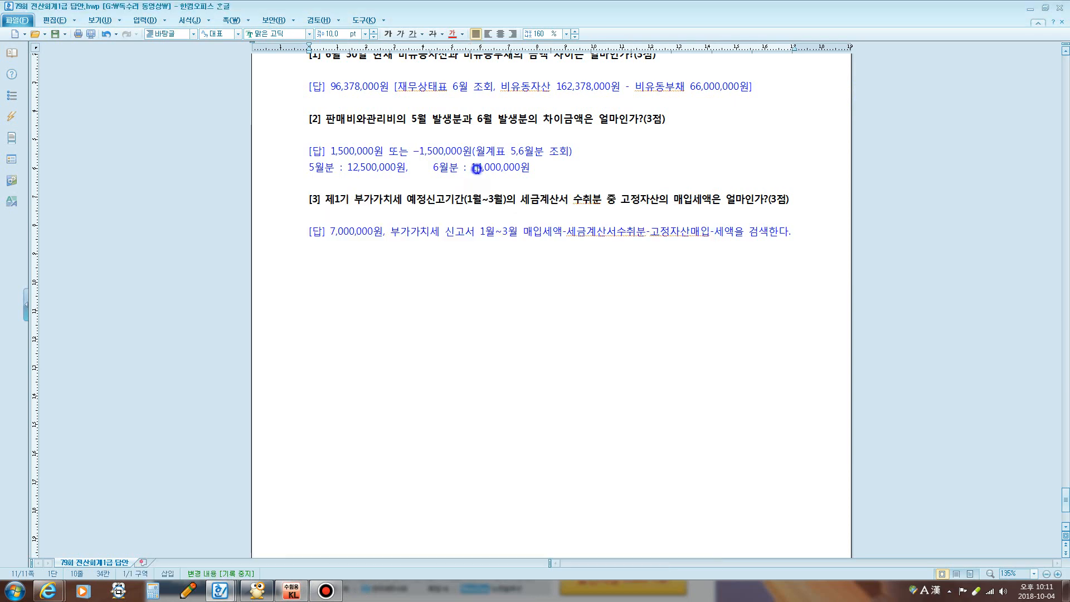
pyautogui.click(256, 592)
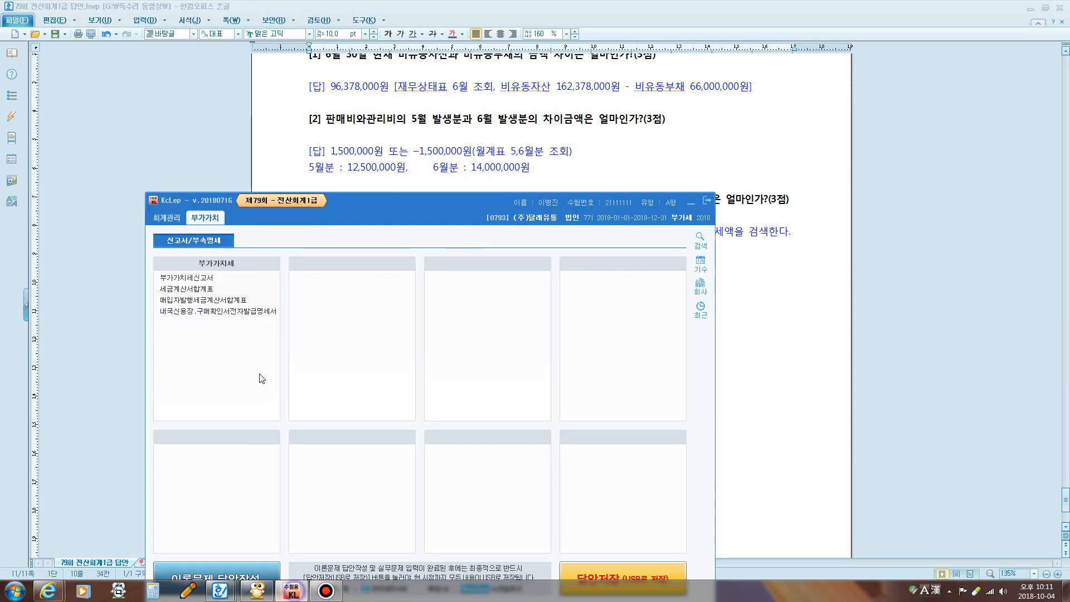
pyautogui.click(198, 279)
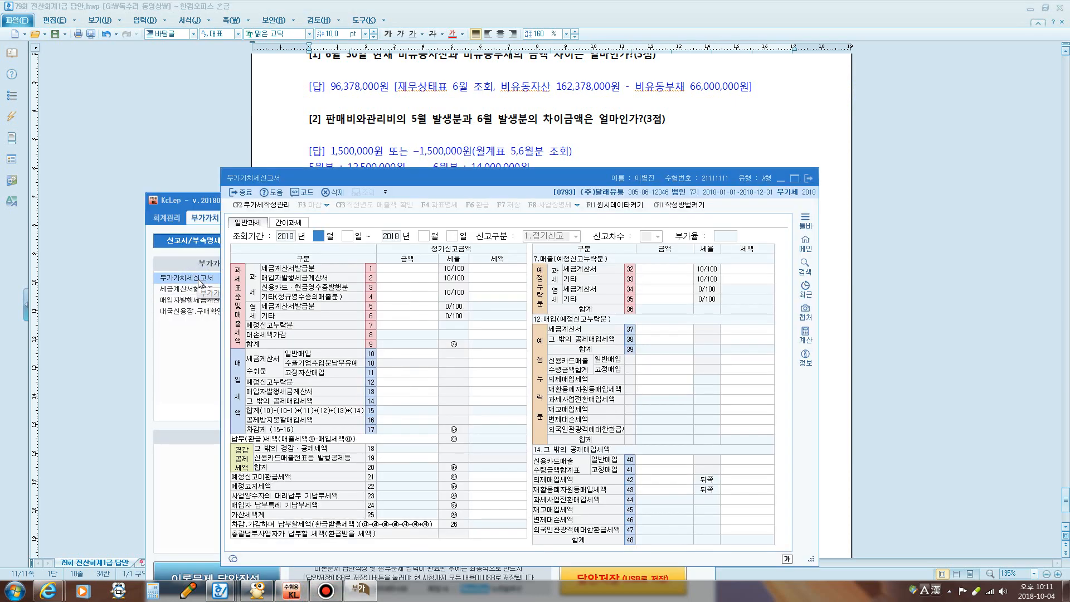
pyautogui.write('1')
pyautogui.press('Return')
pyautogui.press('Return')
pyautogui.write('3')
pyautogui.press('Return')
pyautogui.press('Return')
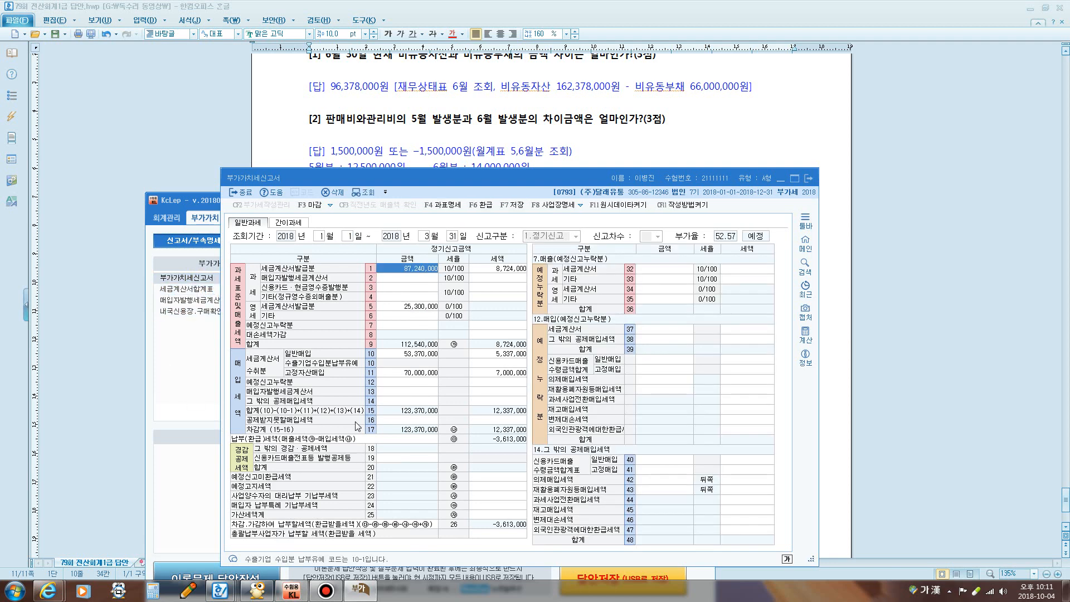
pyautogui.hotkey('ctrl', 'F12')
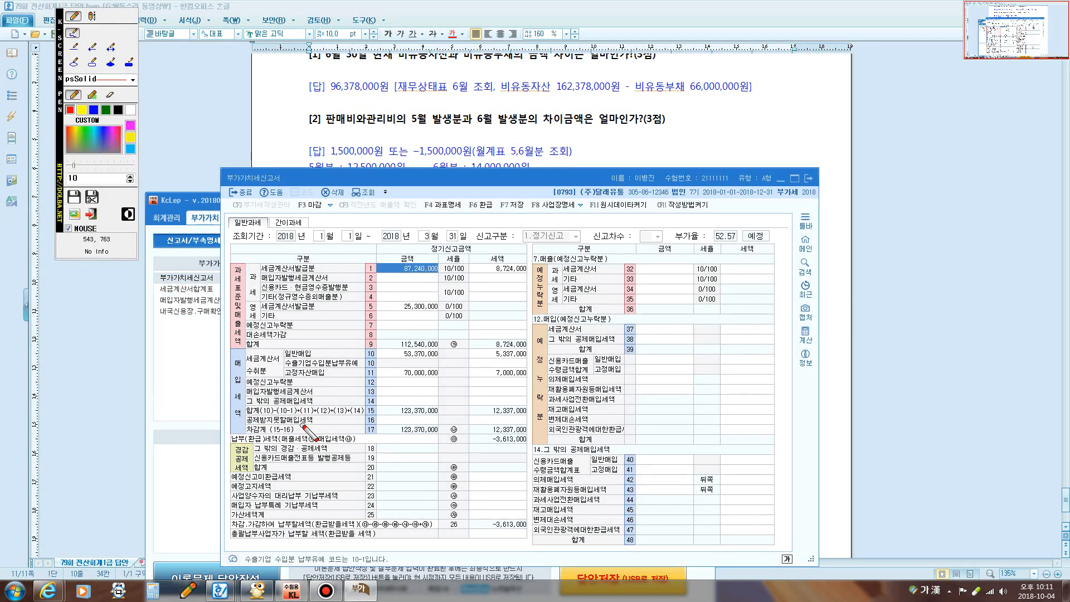
pyautogui.moveTo(387, 376); pyautogui.dragTo(533, 376)
pyautogui.press('Escape')
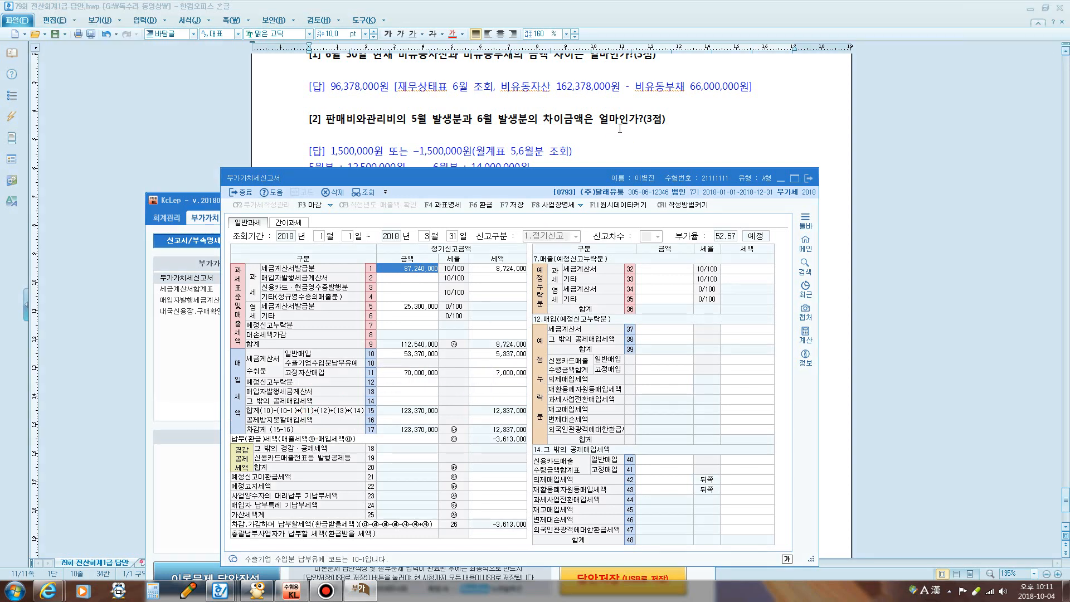
# Mark question [3] and its 7,000,000원 answer in the Hangul document
pyautogui.click(604, 158)
pyautogui.moveTo(647, 201); pyautogui.dragTo(721, 202)
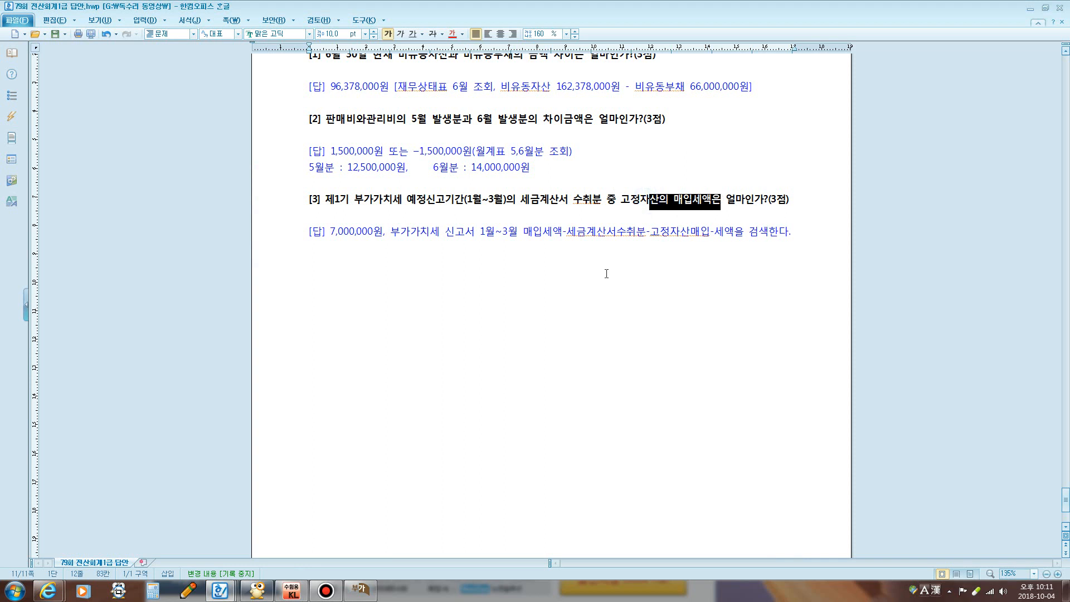
pyautogui.press('F12')
pyautogui.moveTo(289, 253)
pyautogui.mouseDown()
pyautogui.moveTo(433, 257)
pyautogui.moveTo(343, 242)
pyautogui.mouseUp()
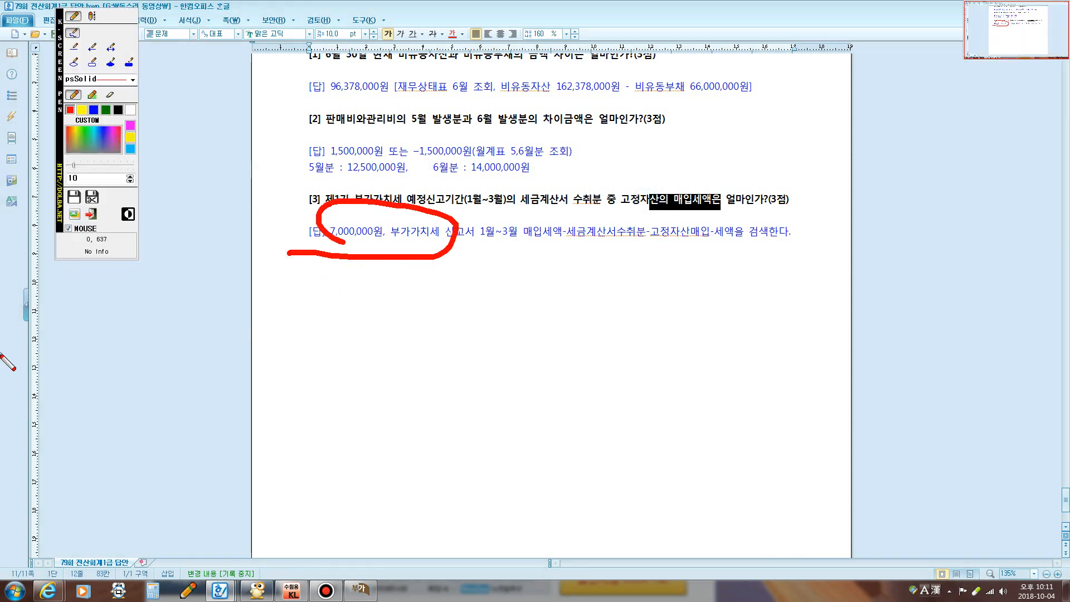
pyautogui.press('Escape')
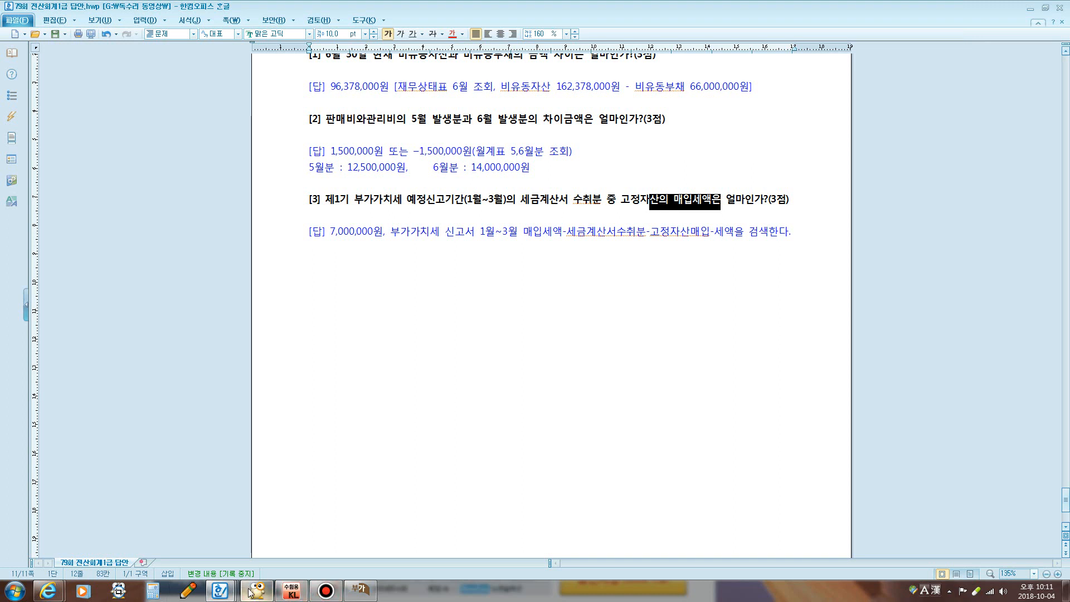
# Open the Bandicam recorder window, glance back at the answer document, then bring Bandicam forward again
pyautogui.click(325, 594)
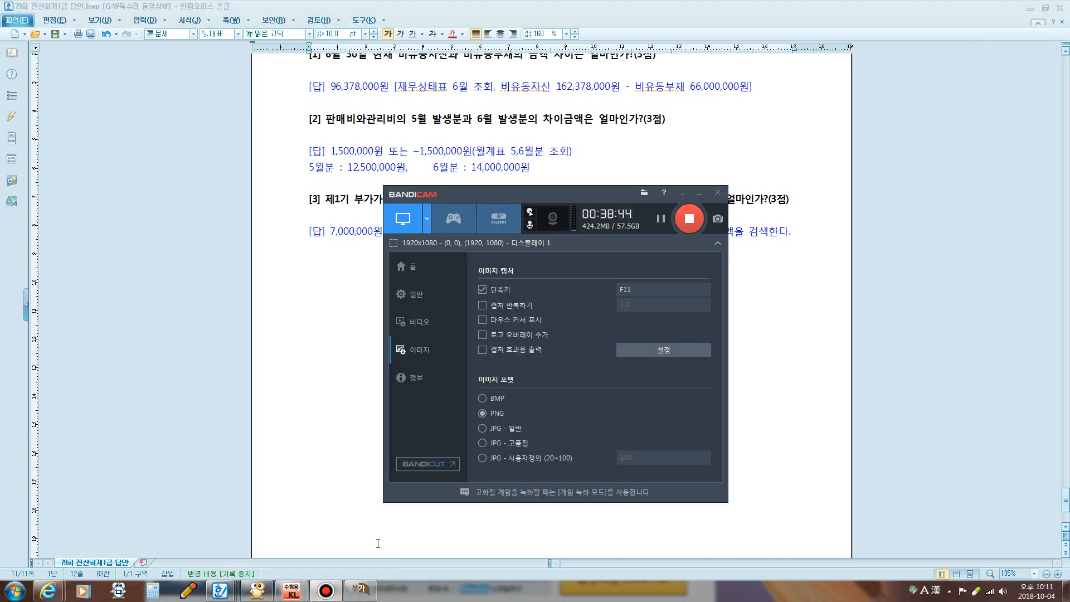
pyautogui.click(346, 349)
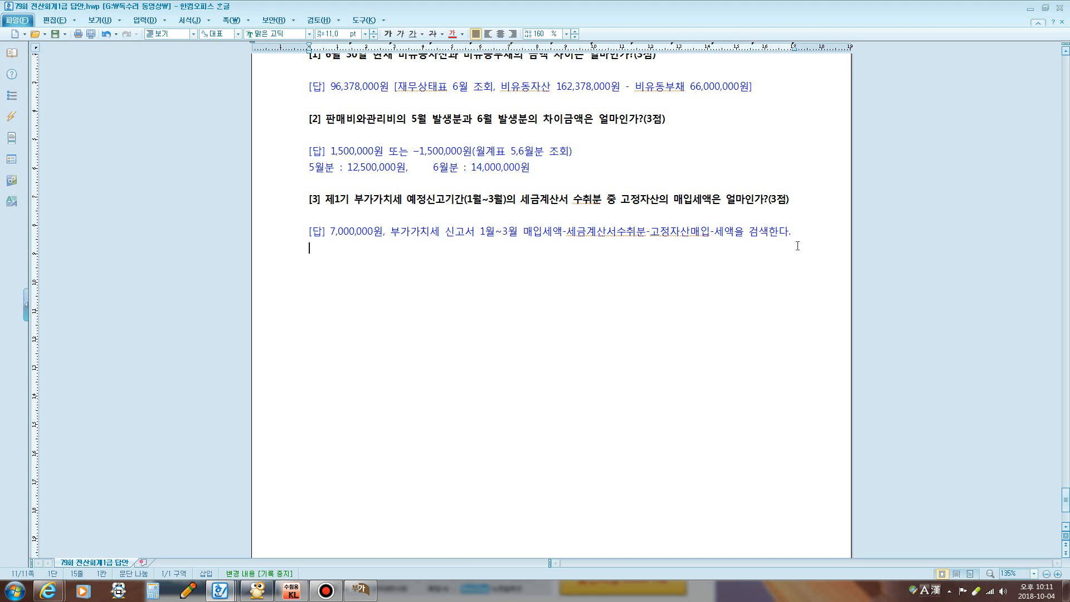
pyautogui.click(326, 591)
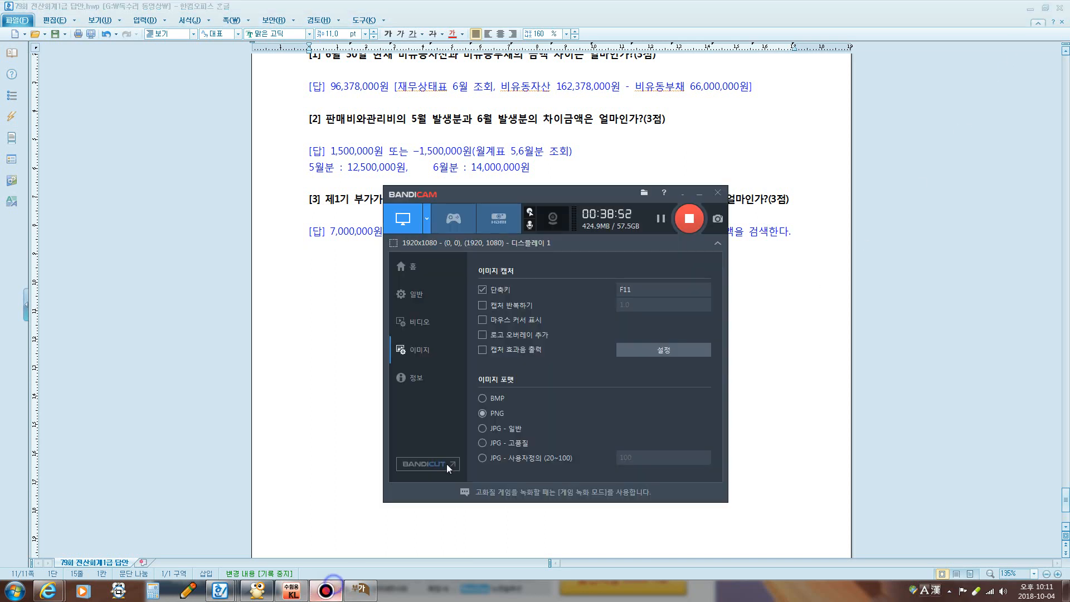